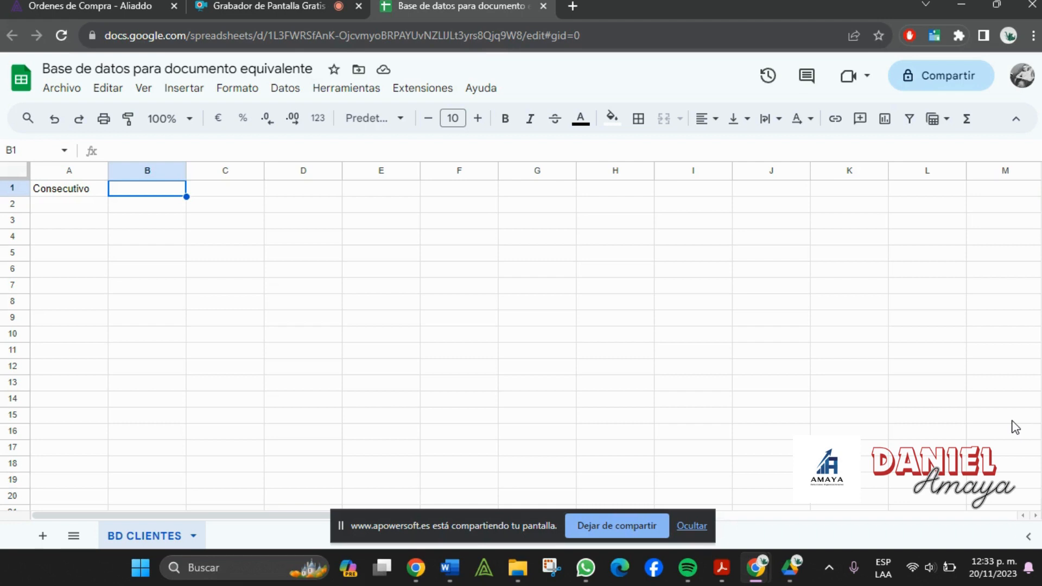
- Look up the ADQUIRIENTE field text in the Word invoice form
click(46, 196)
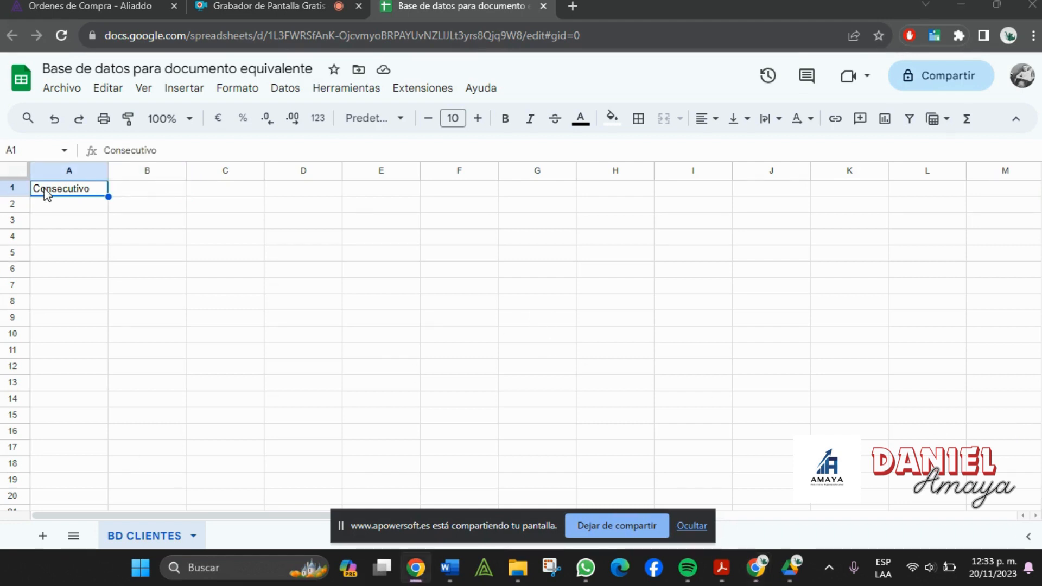
mouse_move(768, 577)
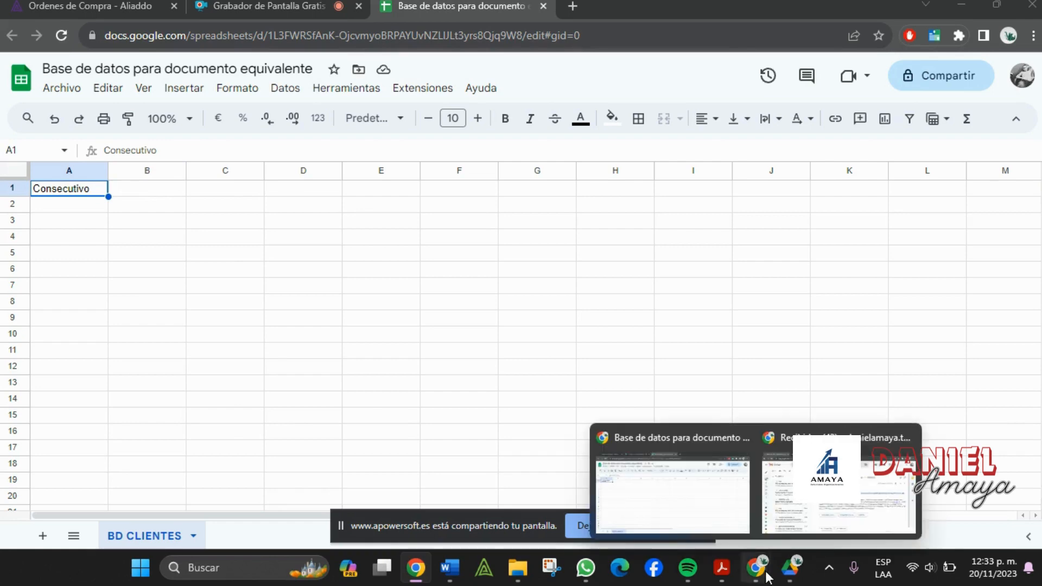
click(459, 572)
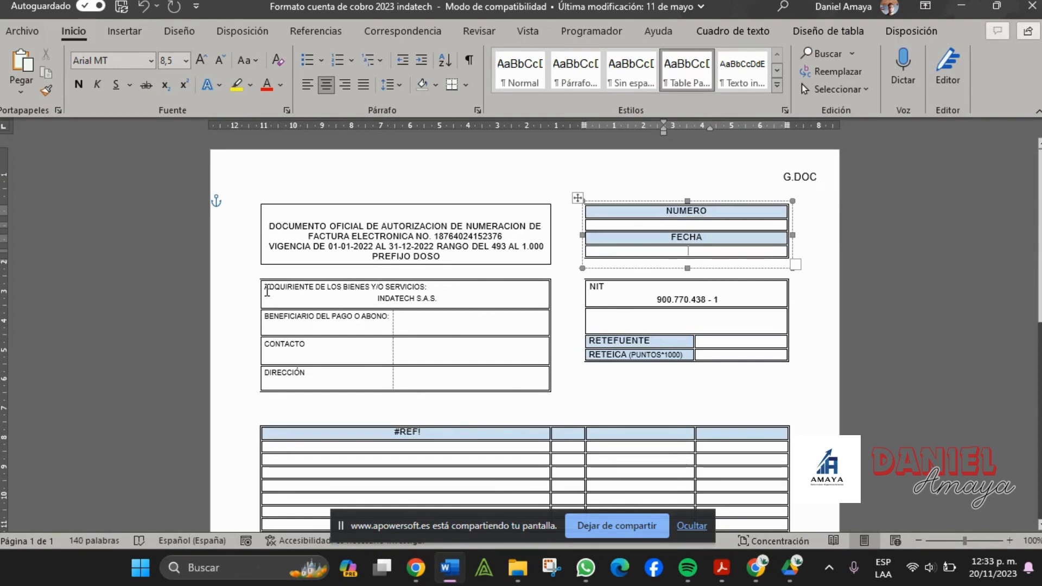
click(267, 292)
drag(267, 291, 437, 299)
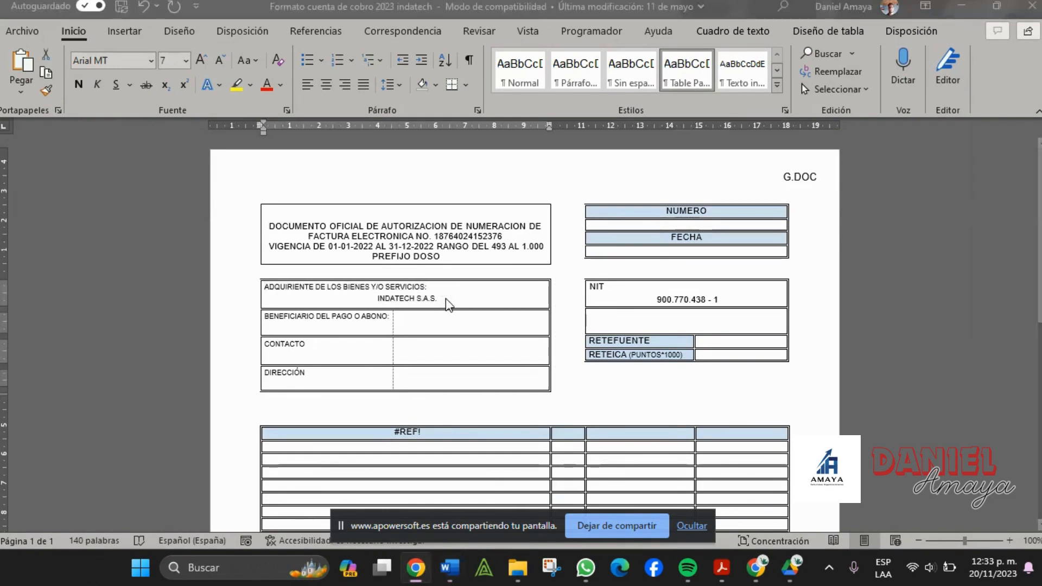
- Enter 'Adquiriente de bienes o servicios' as the A1 heading, replacing Consecutivo
key(alt+Tab)
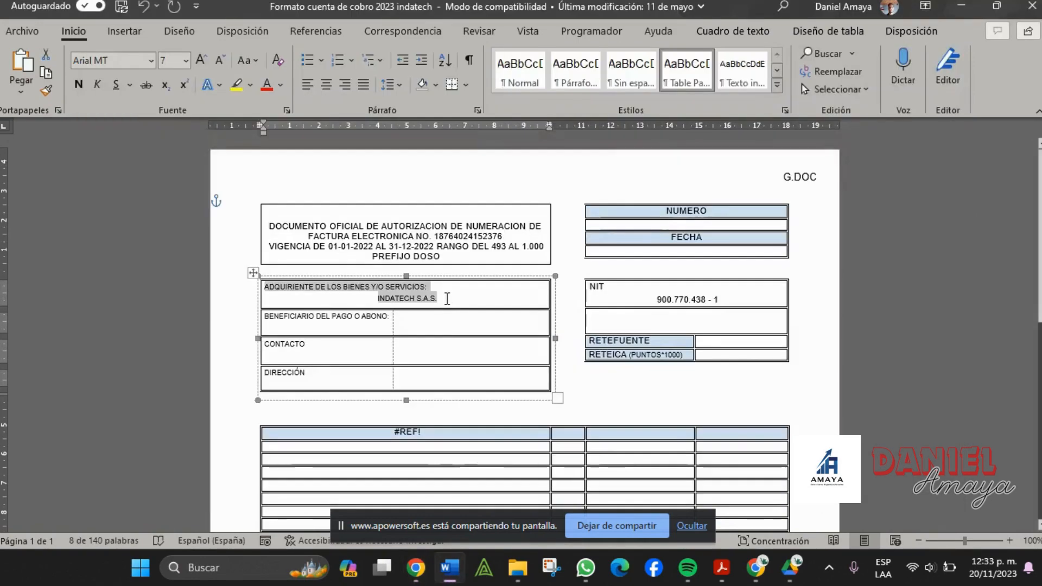
key(alt+Tab)
key(alt+Tab)
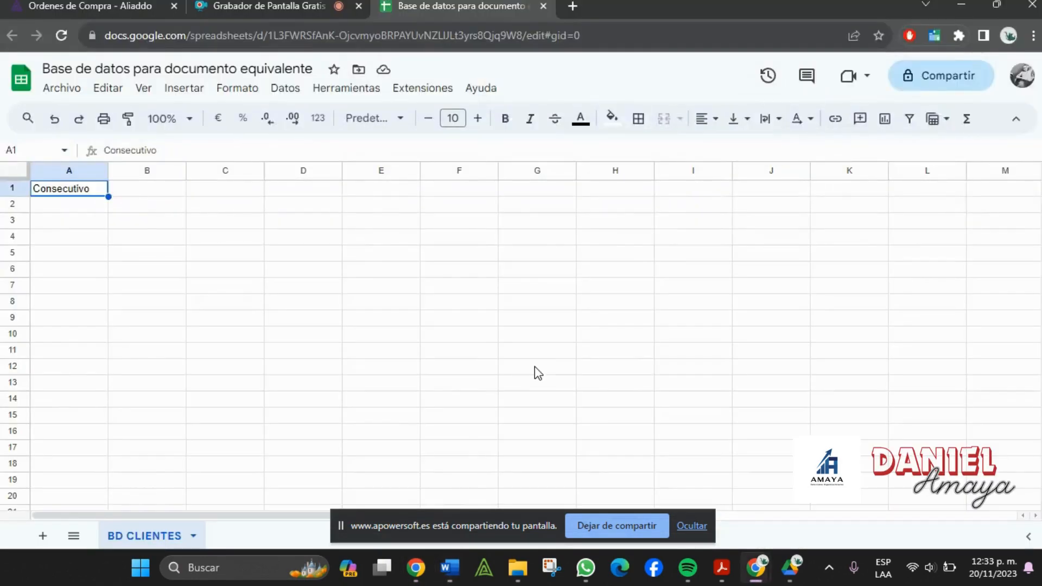
text(Adquiriente )
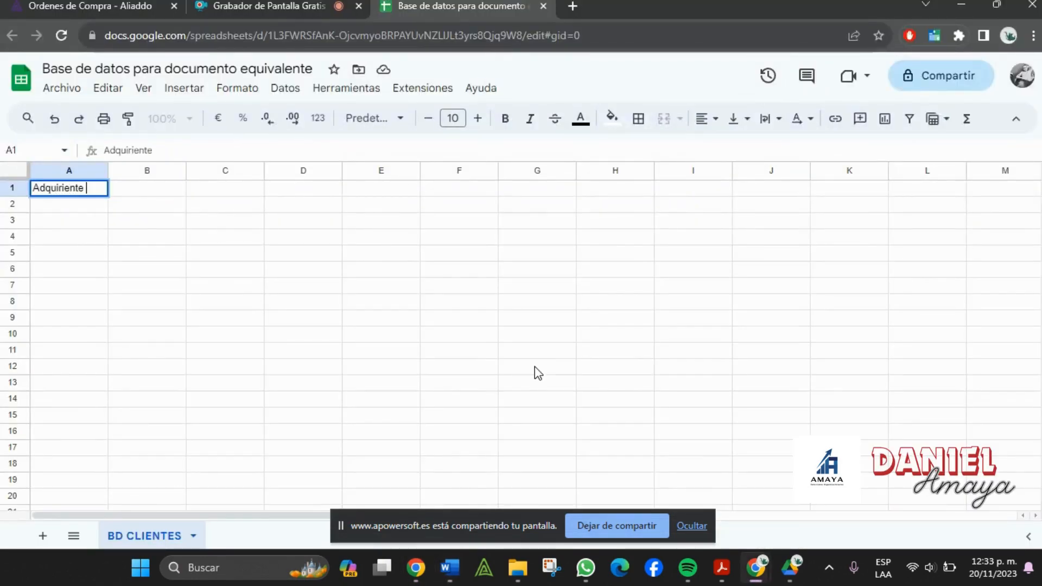
text(de bienes)
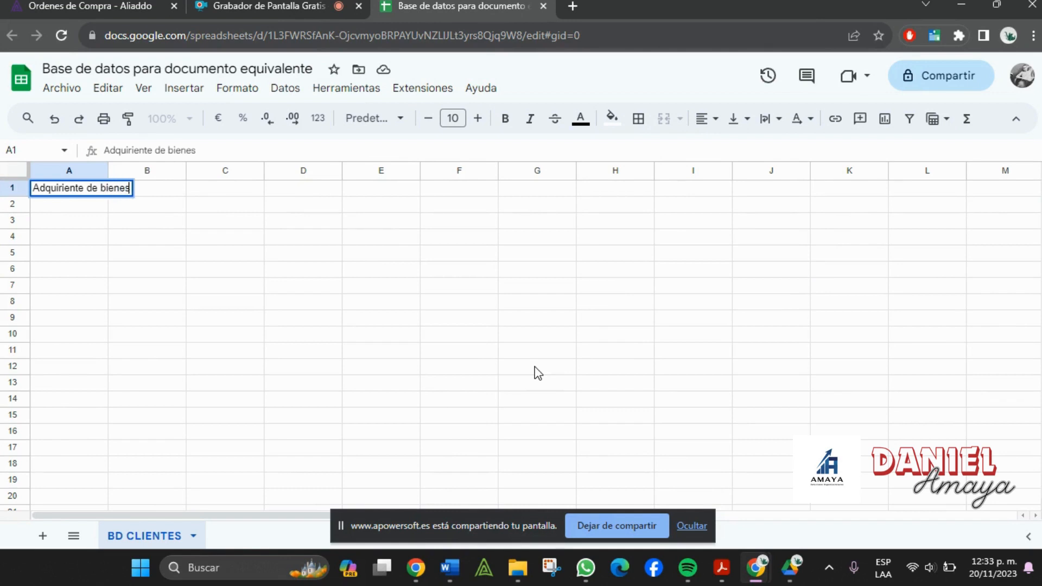
text( o servicios)
key(Tab)
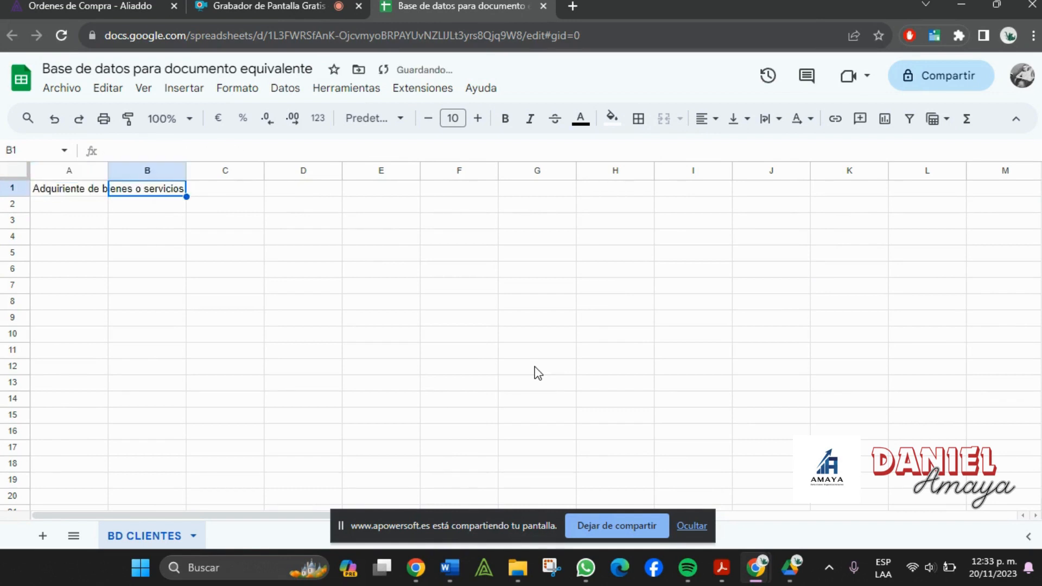
- Auto-fit column A, then insert a new column A headed 'NIT O C.C.'
double_click(108, 170)
click(86, 170)
right_click(85, 171)
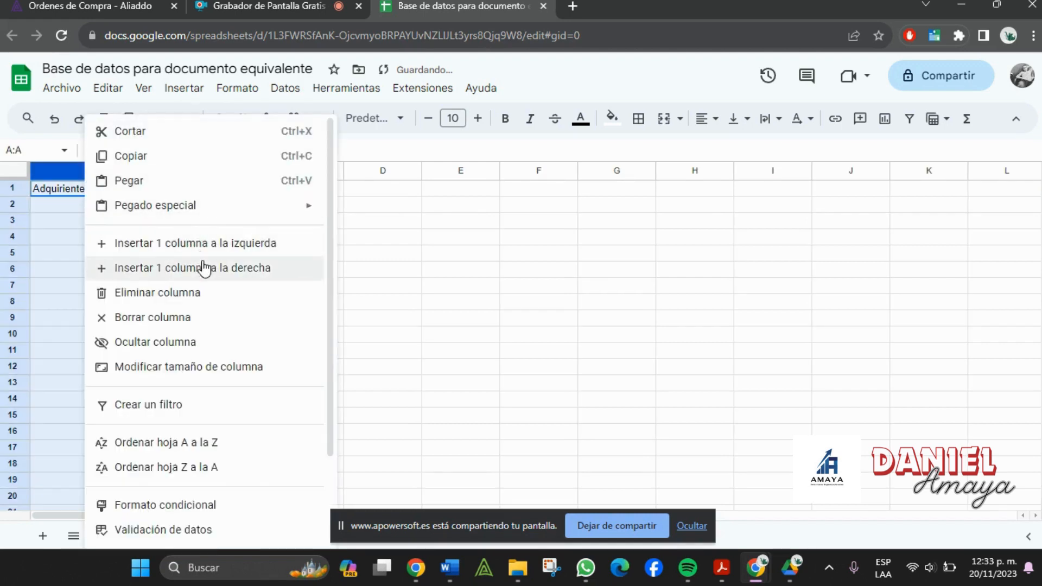
click(225, 250)
click(118, 191)
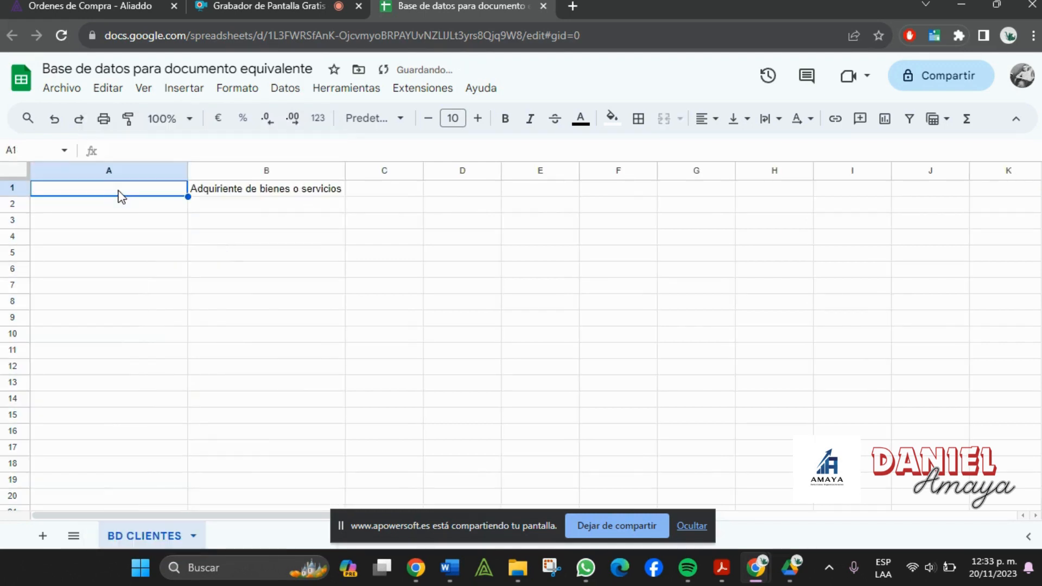
text(NIT)
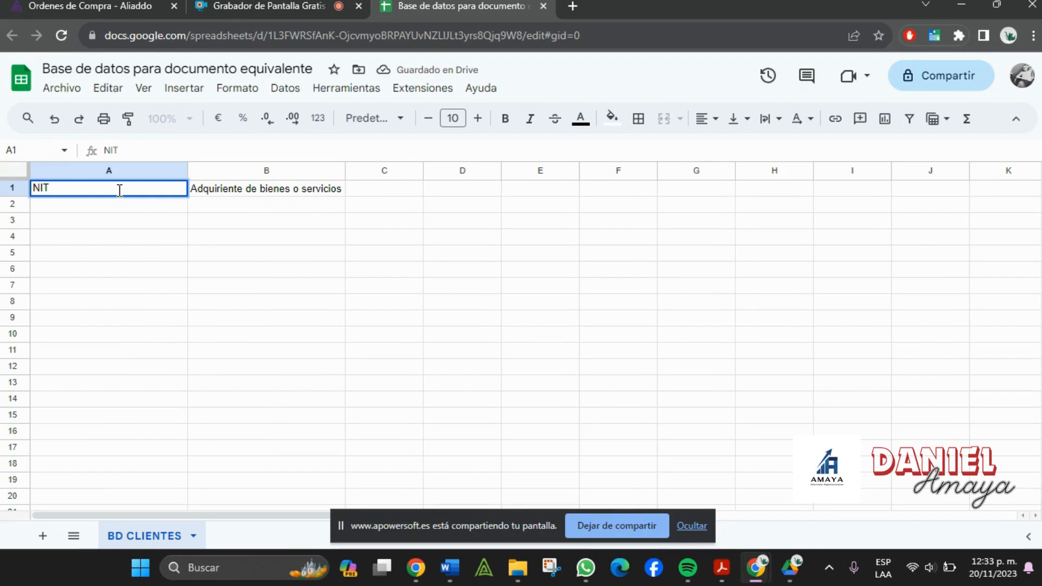
text( O C.C.)
key(BackSpace)
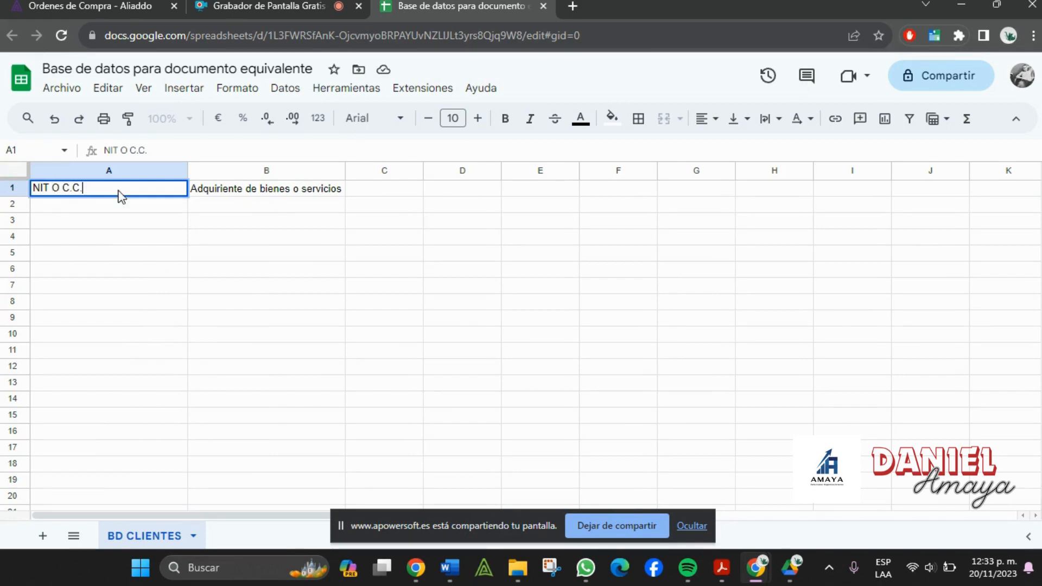
key(Tab)
- Narrow column A to fit the NIT O C.C. heading
drag(189, 170, 87, 170)
click(46, 169)
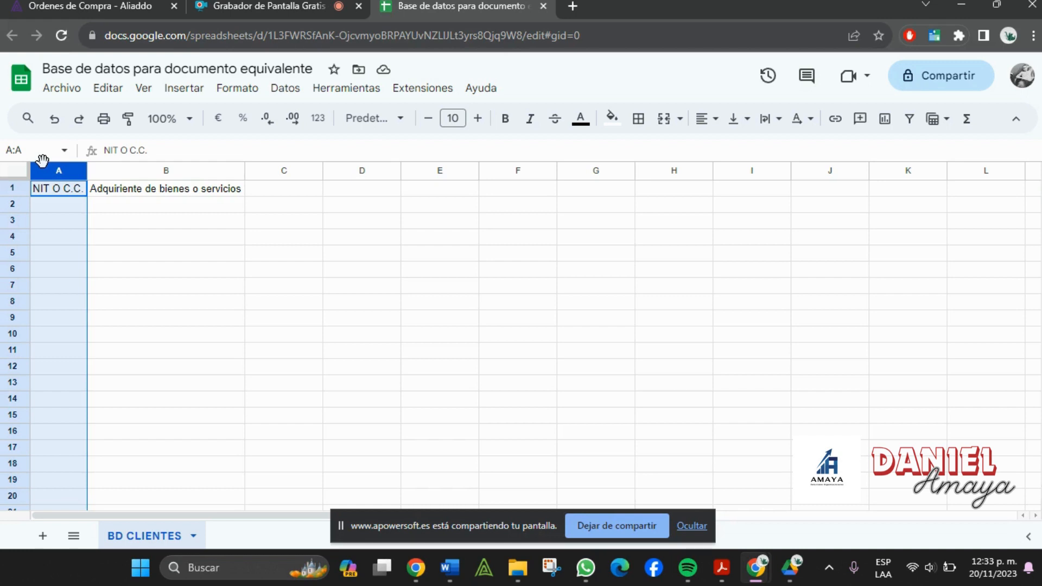
click(65, 191)
click(108, 191)
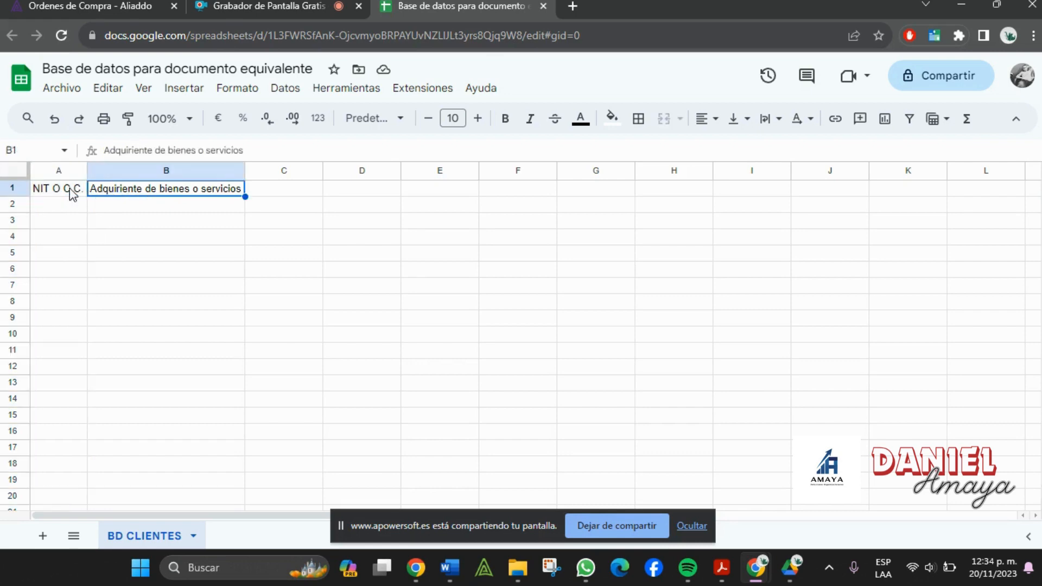
- Add the headings Contacto in C1 and Dirección in D1, checking the Word form
key(alt+Tab)
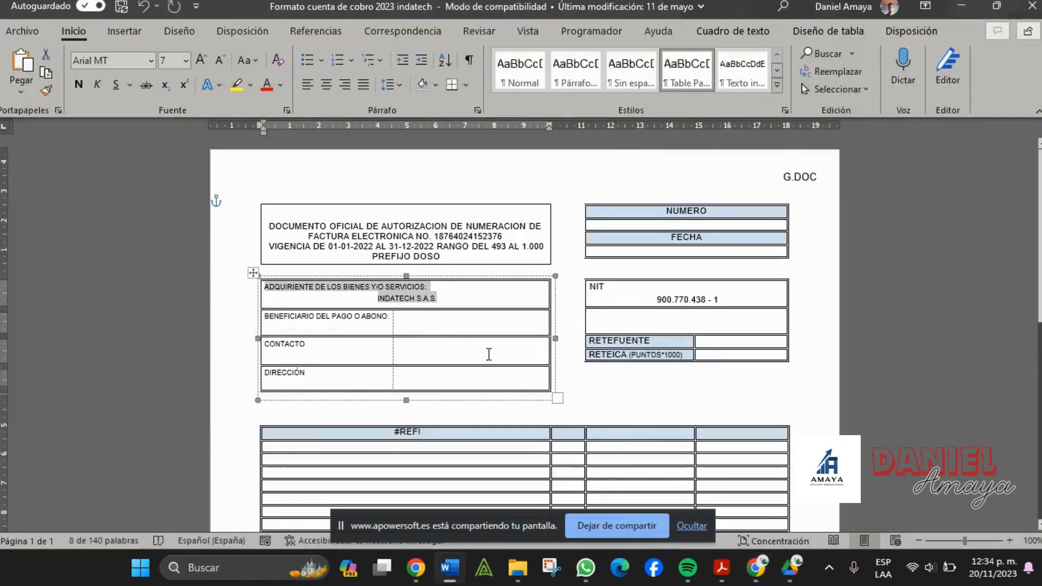
scroll(488, 354, down, 1)
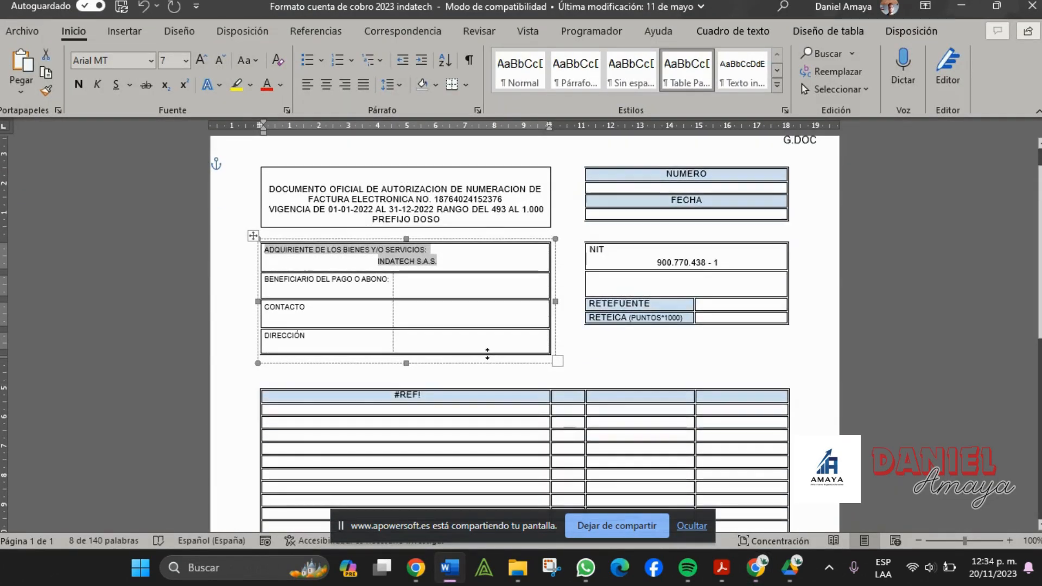
key(alt+Tab)
click(288, 194)
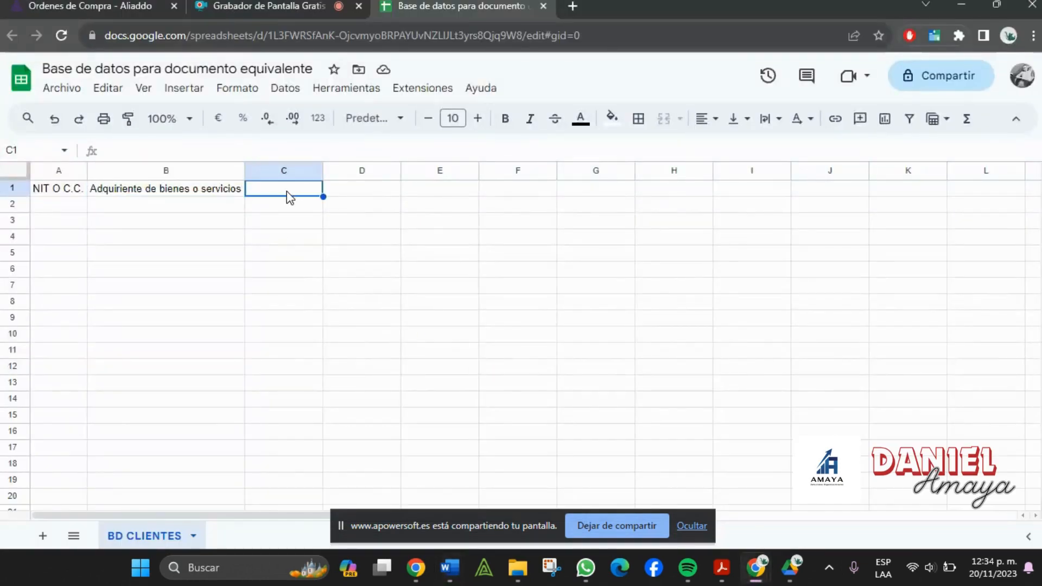
text(Contacto)
key(Tab)
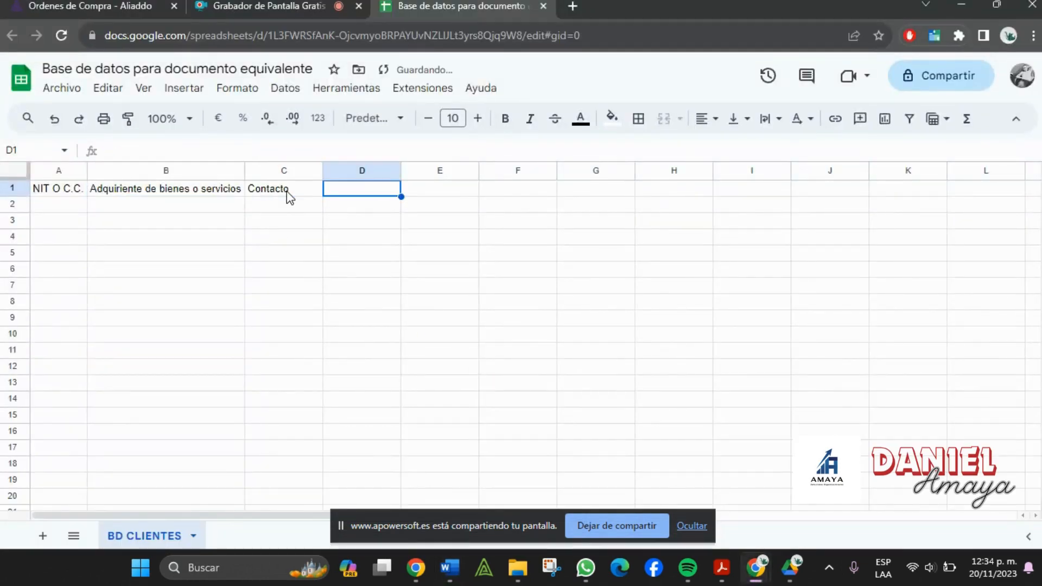
key(alt+Tab)
key(alt+Tab)
text(Direc)
text(ción)
key(Tab)
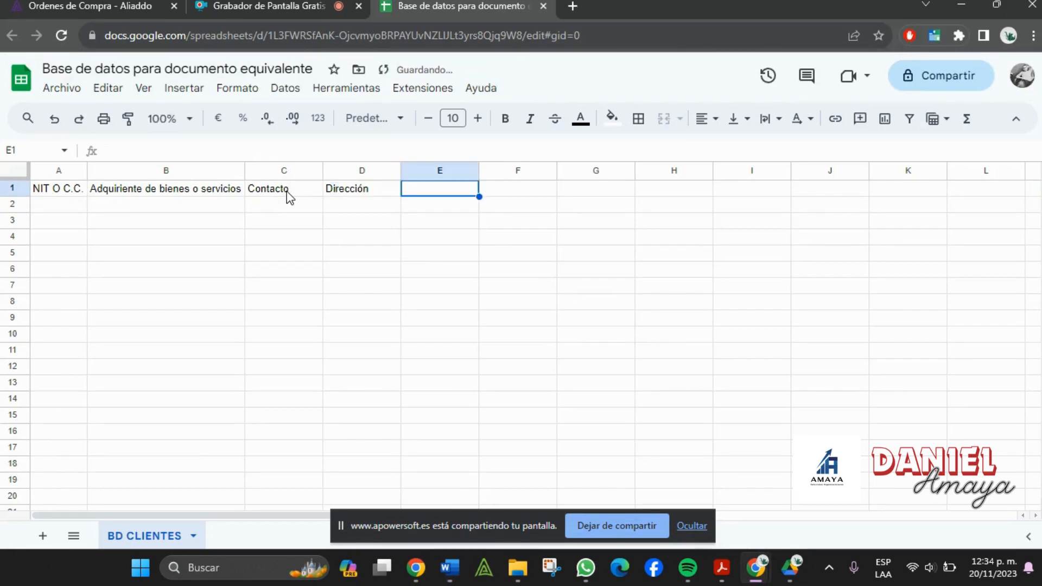
- Add the headings Retefuente in E1 and Reteica in F1
key(alt+Tab)
scroll(664, 334, down, 3)
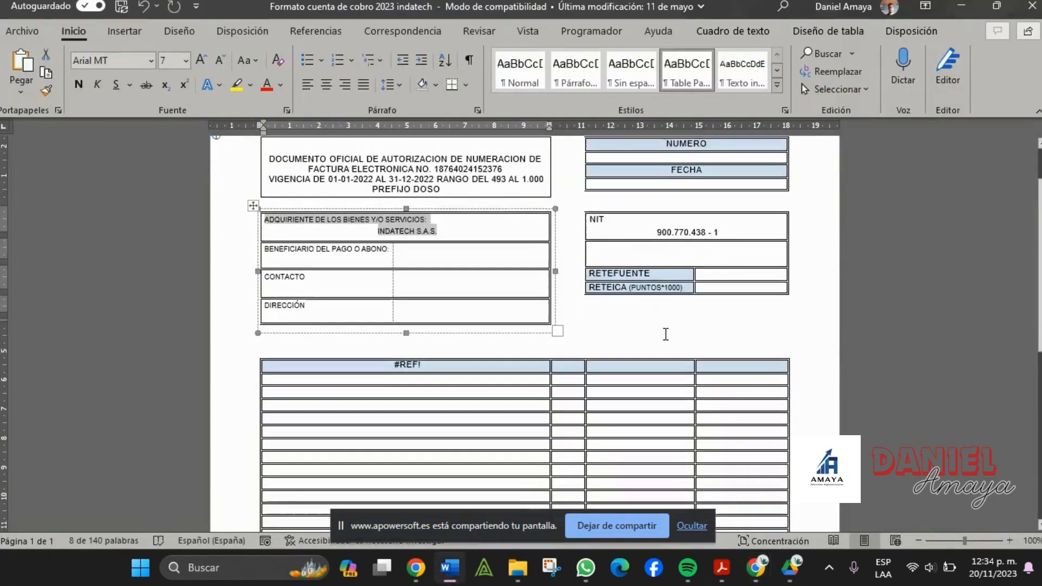
key(alt+Tab)
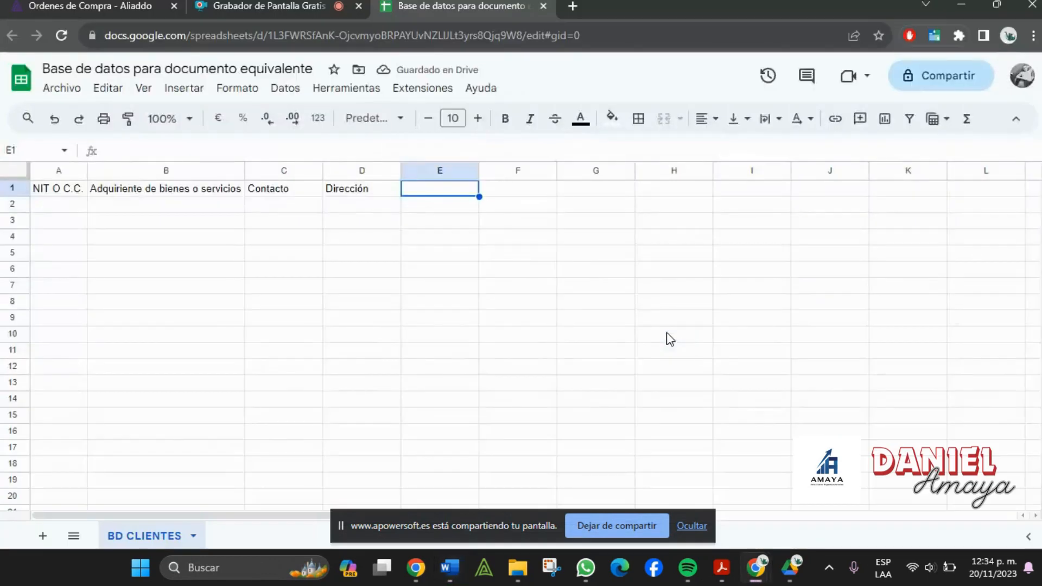
text(Retefuente)
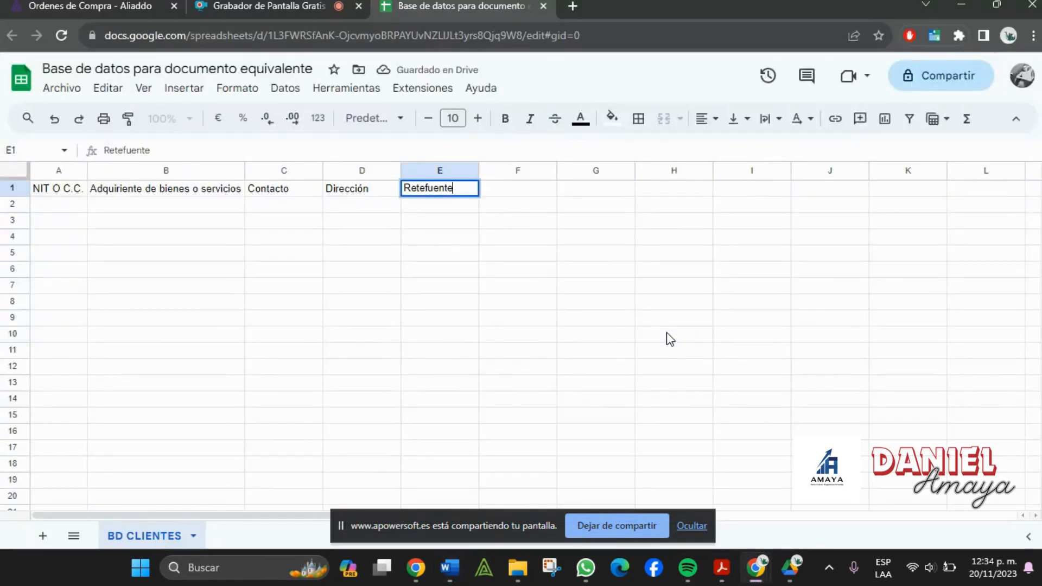
key(Tab)
text(Reteica)
key(Tab)
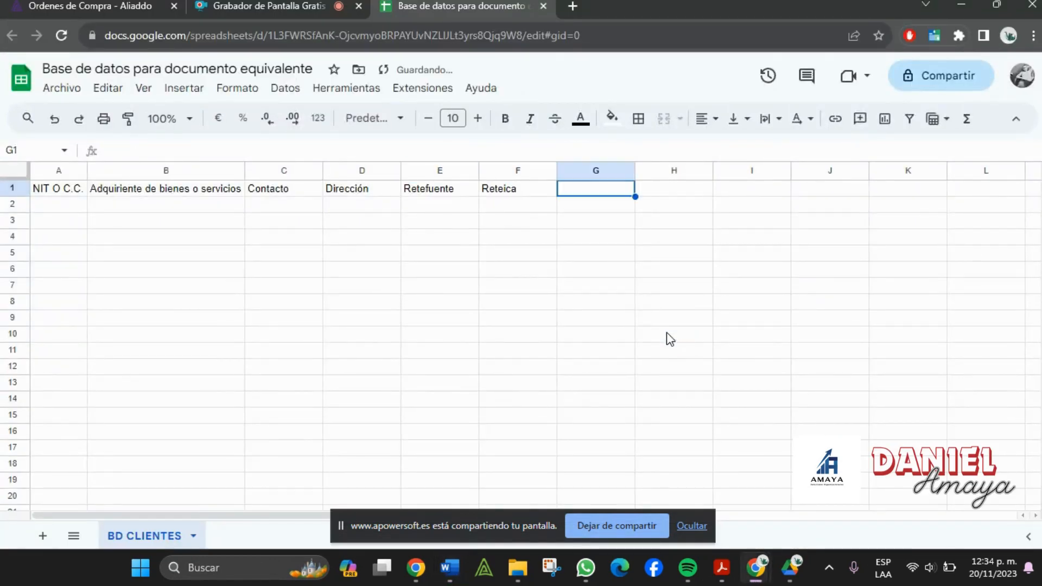
key(alt+Tab)
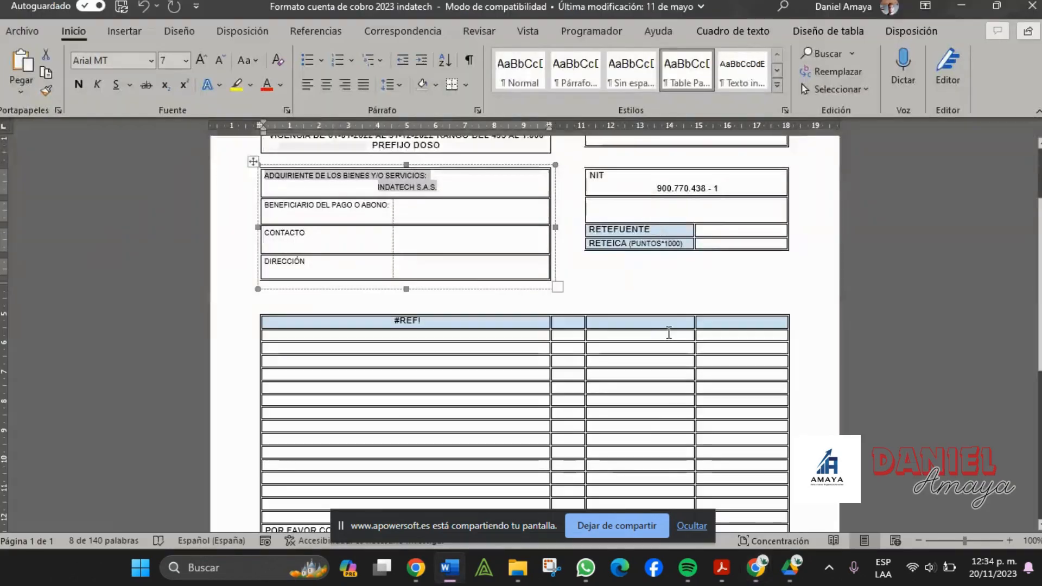
scroll(672, 332, down, 3)
scroll(672, 332, down, 5)
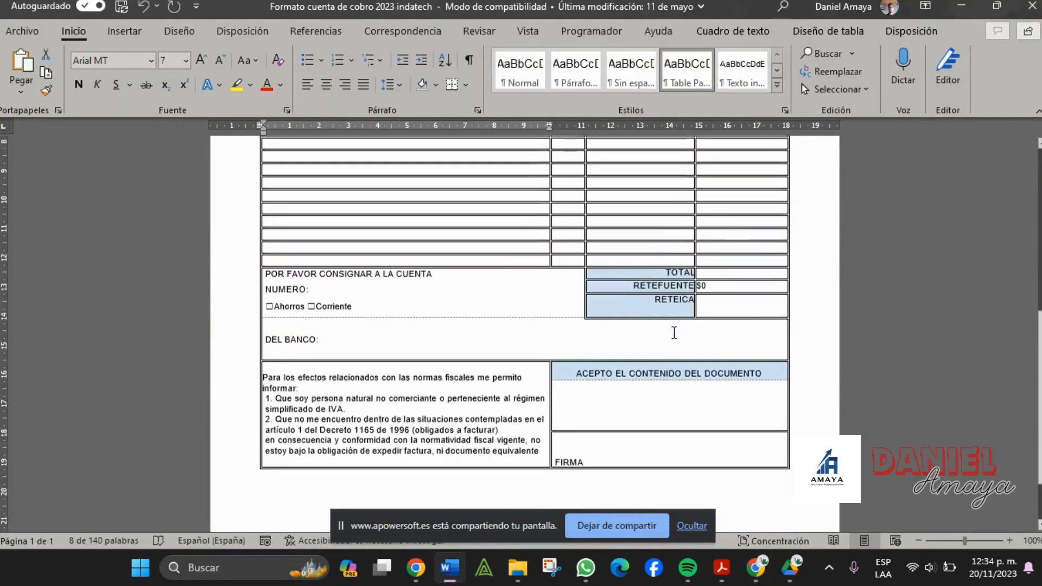
key(alt+Tab)
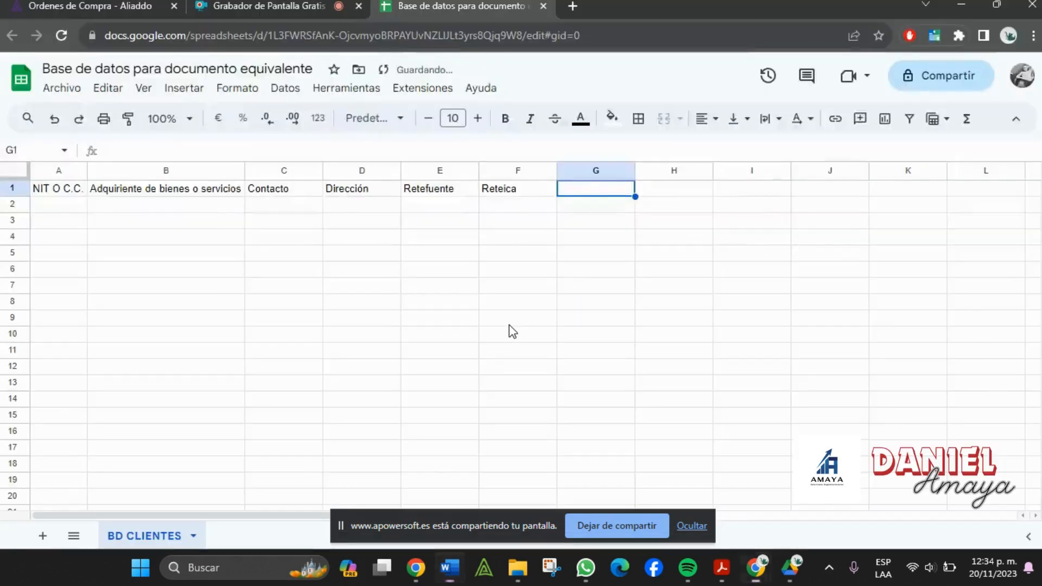
- Add the headings 'tipo de cuenta' in G1 and 'Banco' in H1
text(tipo de cuenta)
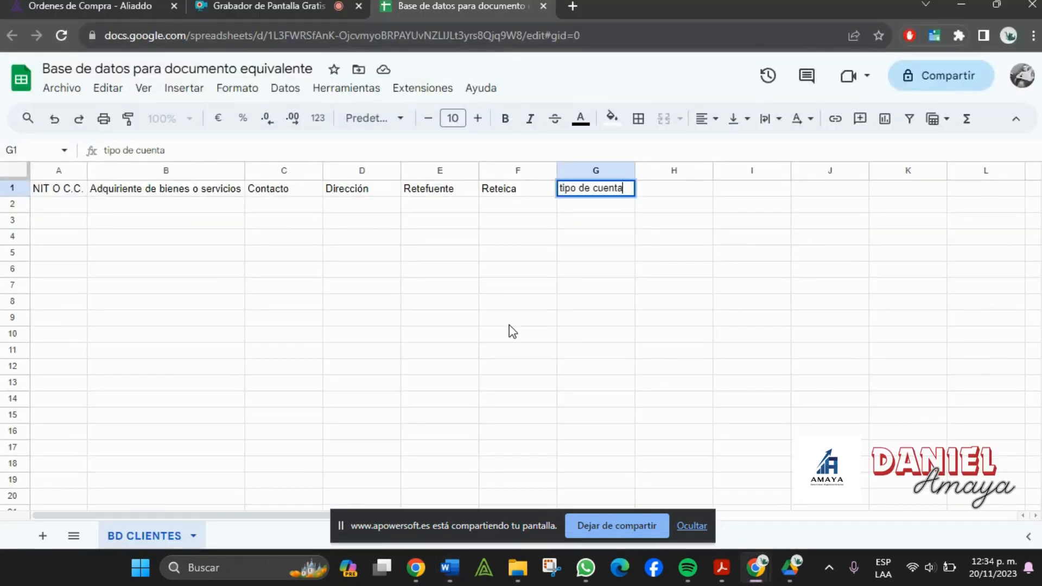
key(Tab)
key(alt+Tab)
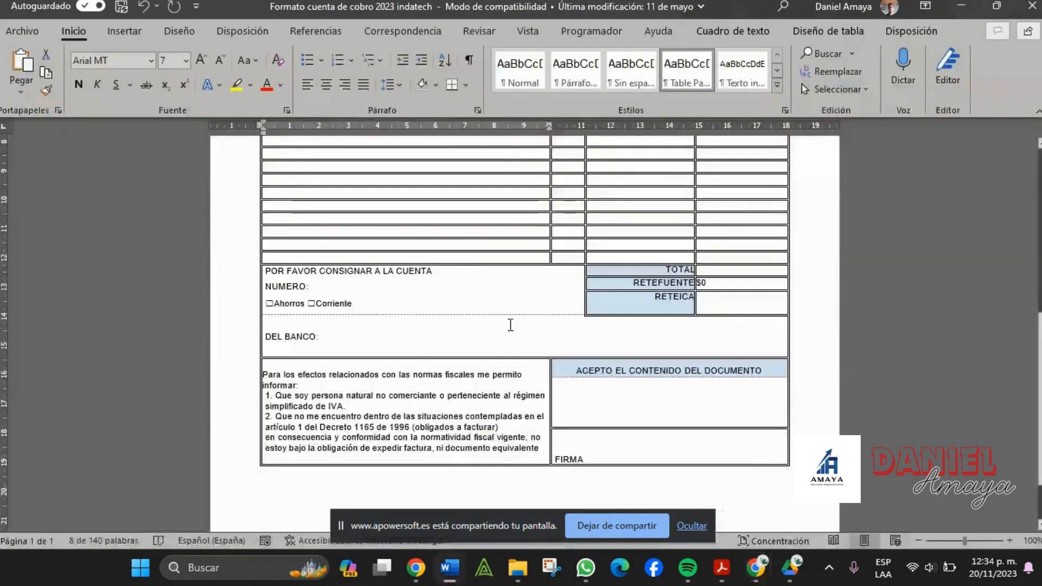
scroll(510, 326, down, 1)
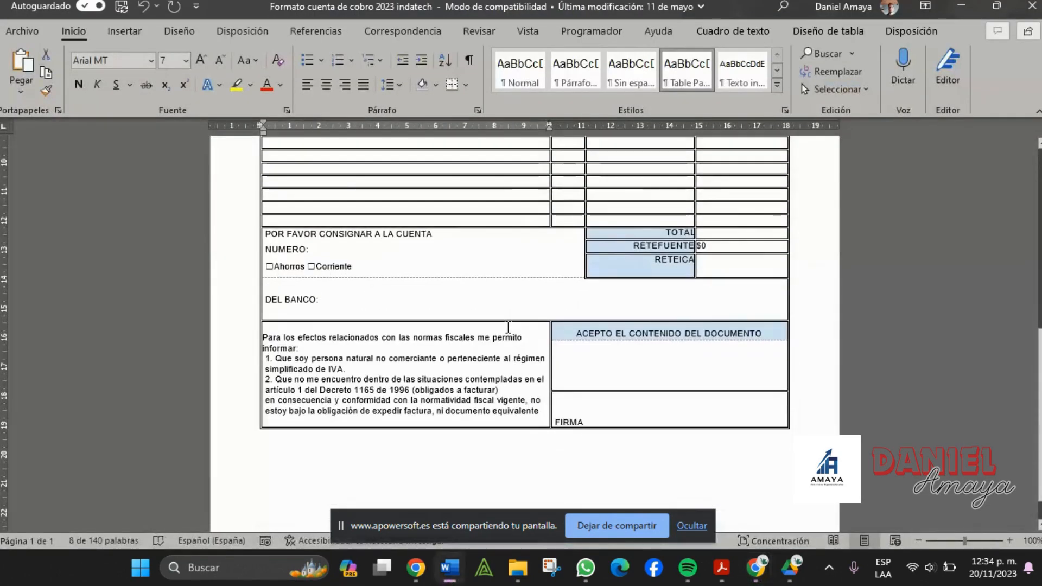
key(alt+Tab)
text(Banco)
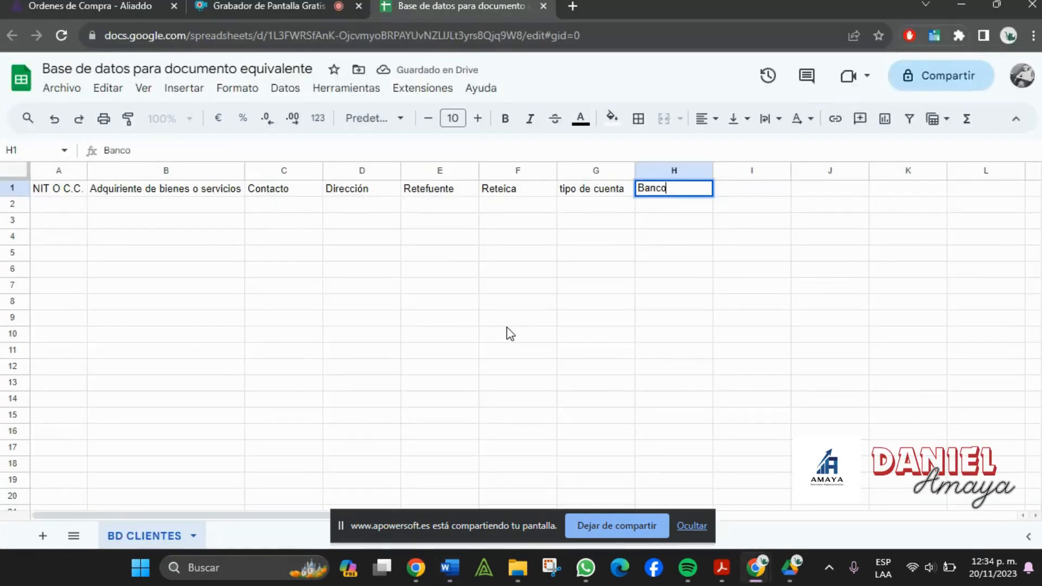
key(Tab)
- Add the heading 'numero de cuenta' in I1, correcting the misspelling
key(alt+Tab)
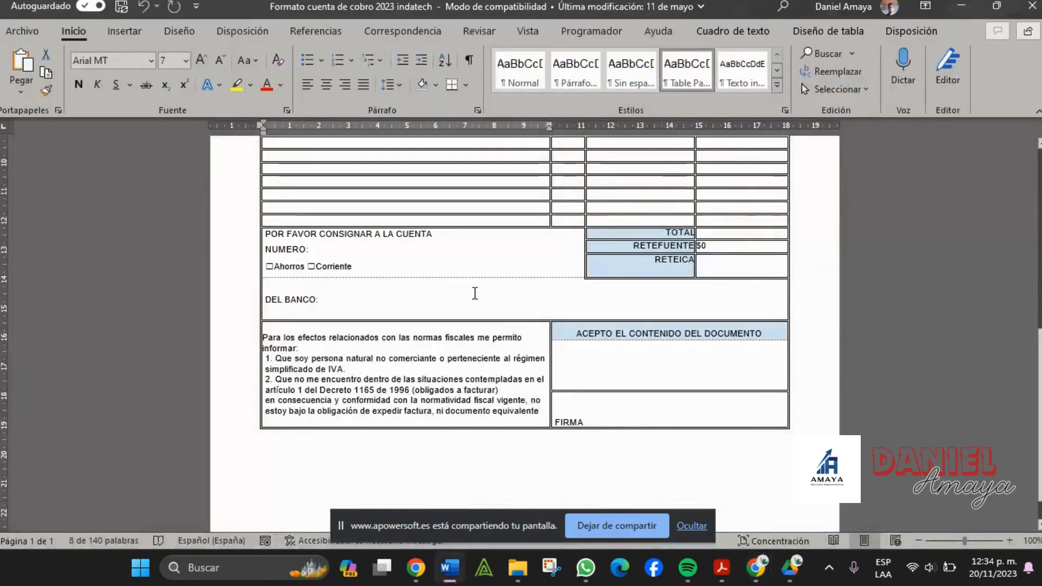
scroll(488, 292, down, 1)
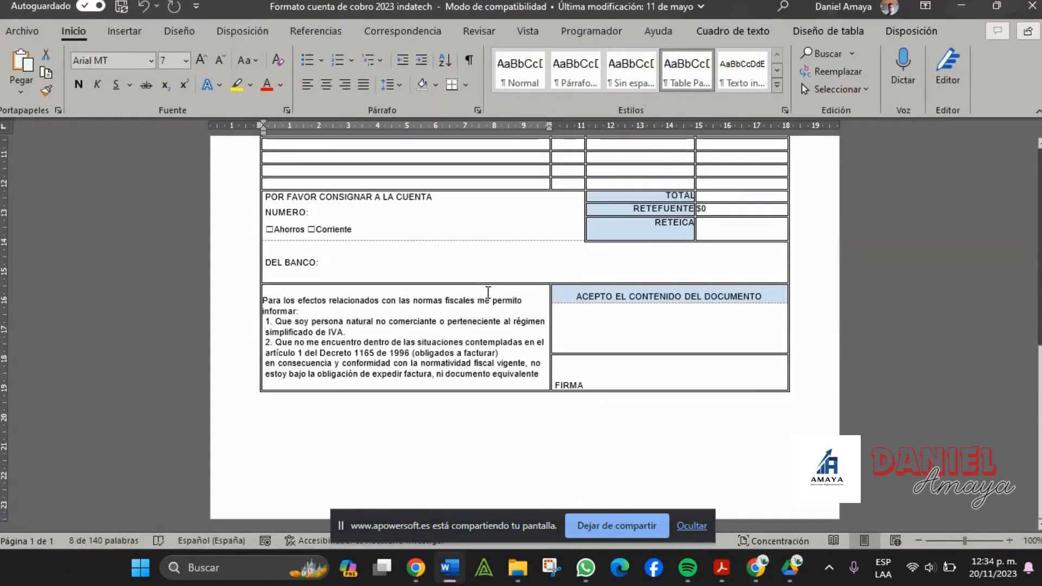
key(alt+Tab)
text(num)
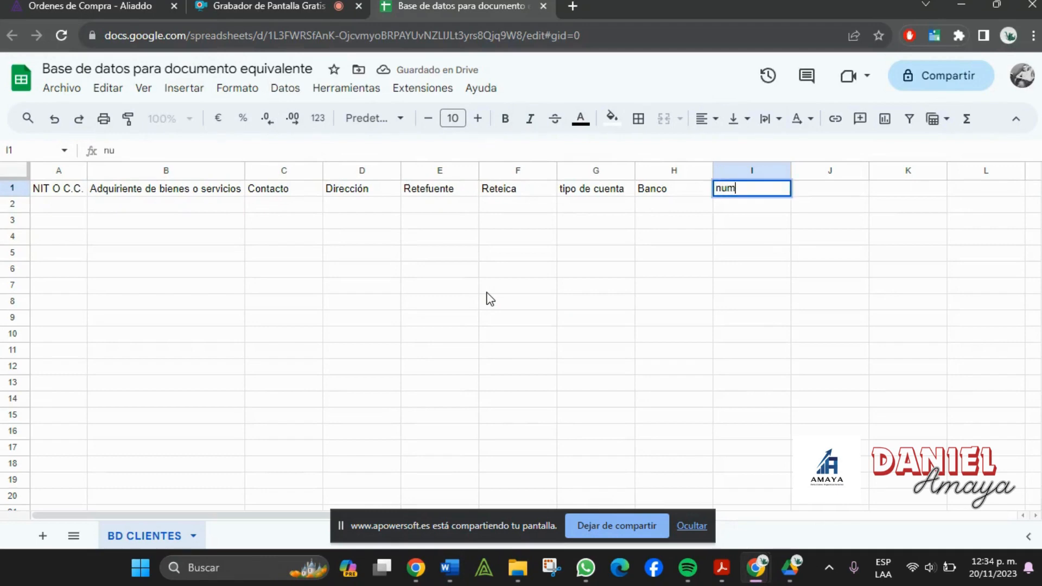
text(ero de cuneta)
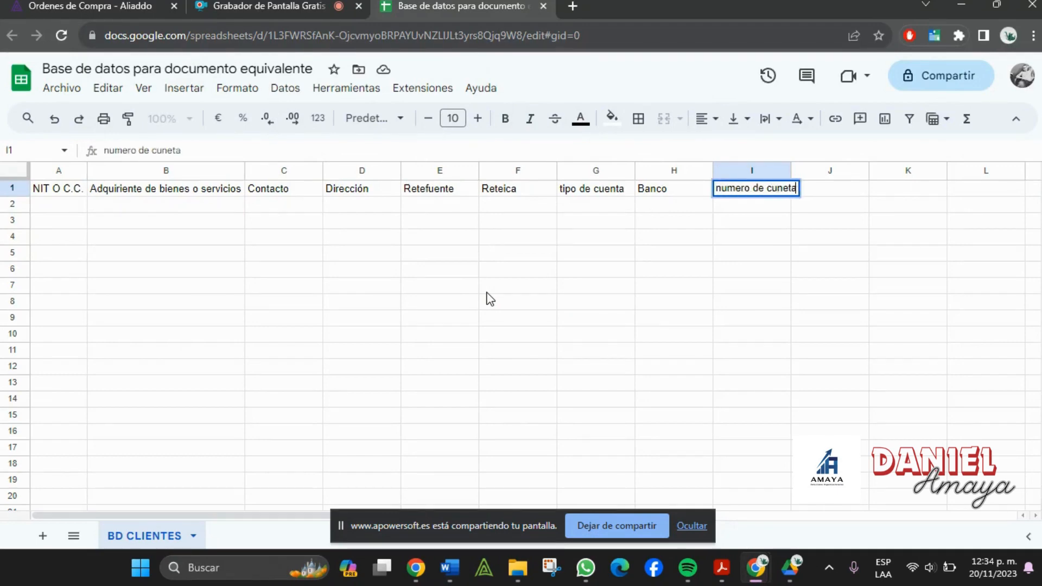
key(BackSpace)
key(BackSpace)
key(BackSpace)
key(BackSpace)
text(enta)
key(Tab)
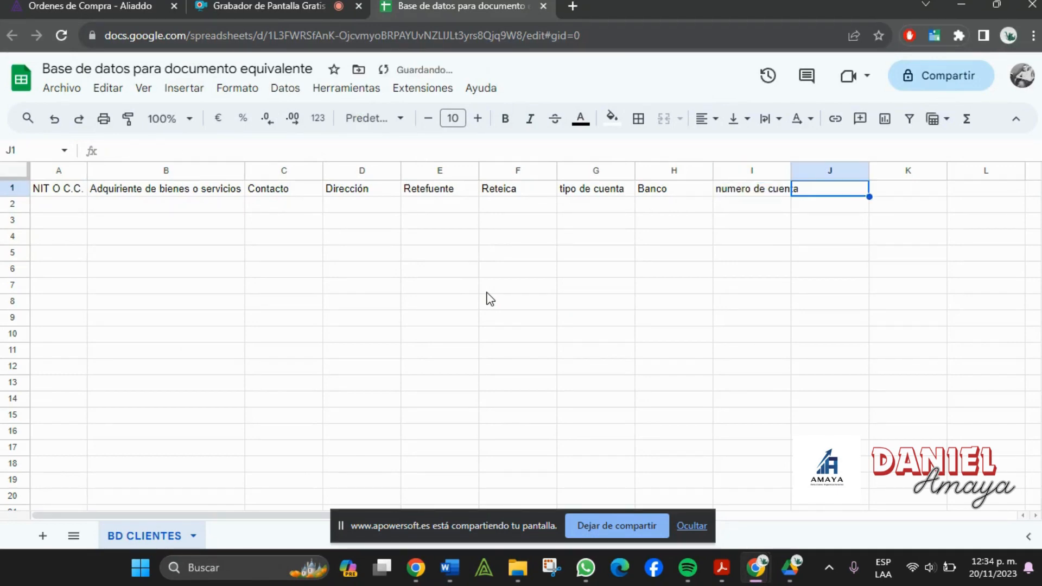
key(alt+Tab)
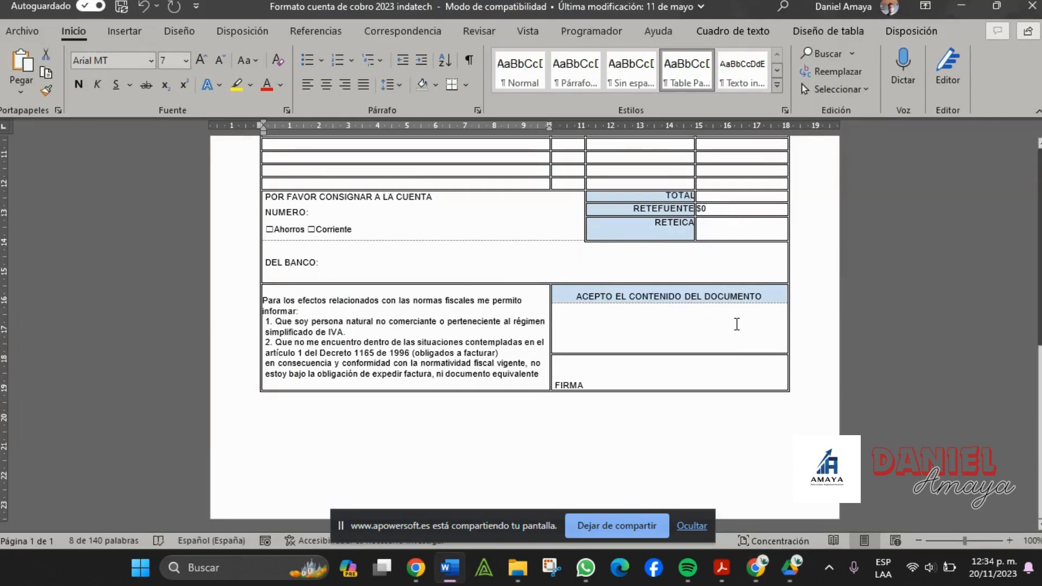
scroll(736, 324, up, 8)
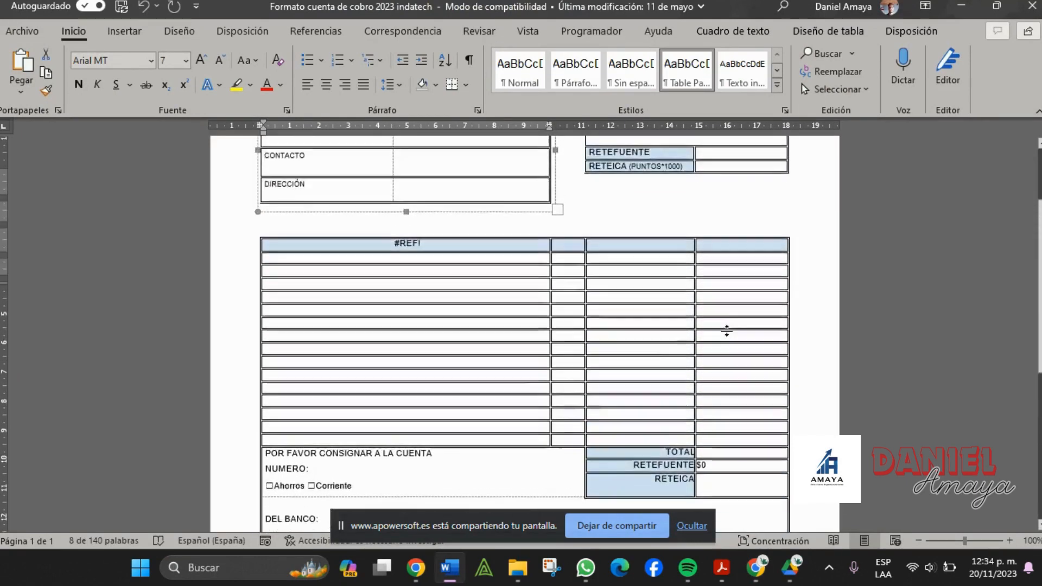
key(alt+Tab)
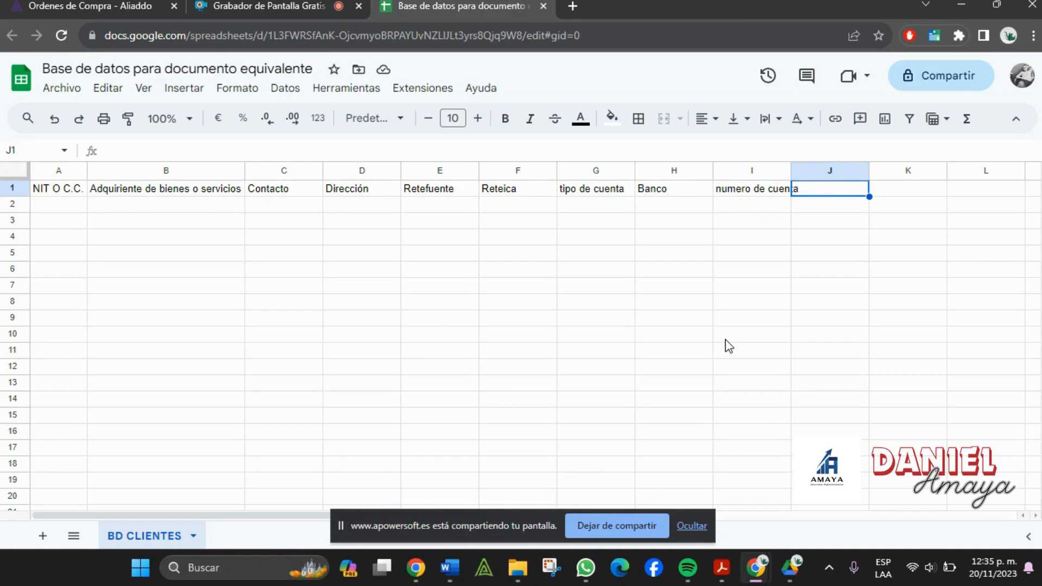
- Auto-fit column I to its numero de cuenta heading and type the first client's ID in A2
double_click(792, 170)
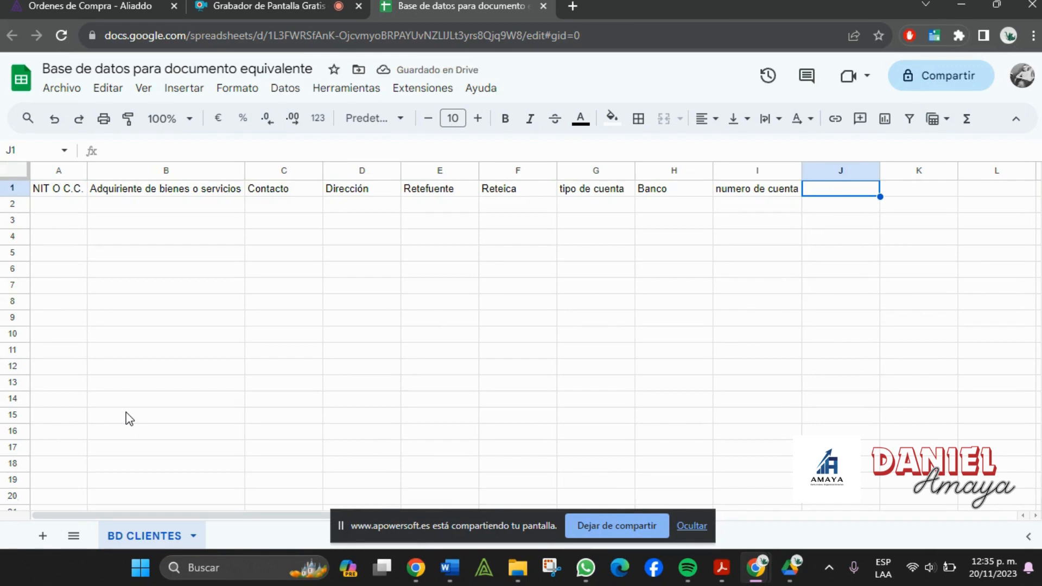
click(49, 211)
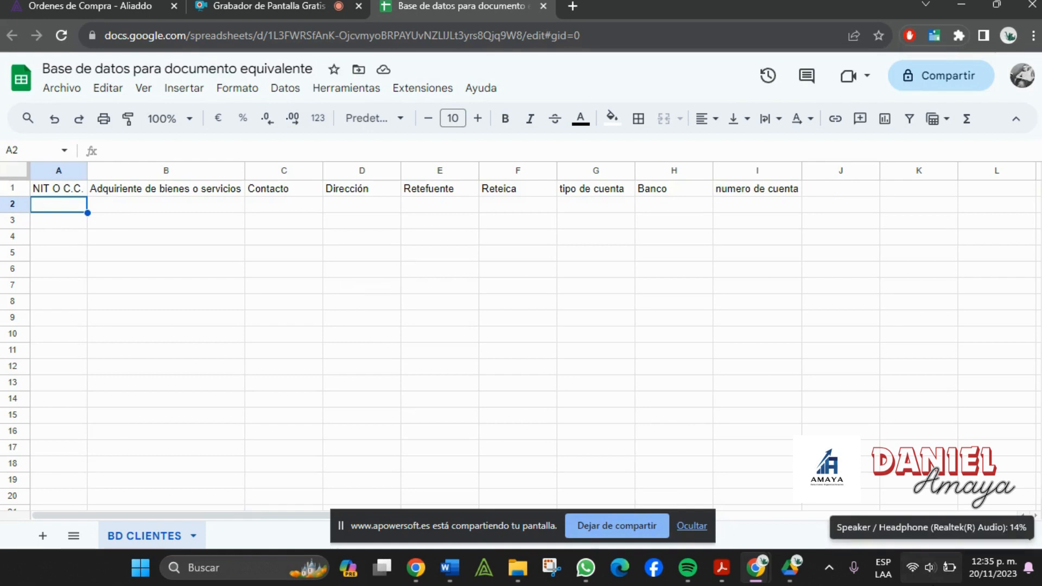
key(ctrl+Right)
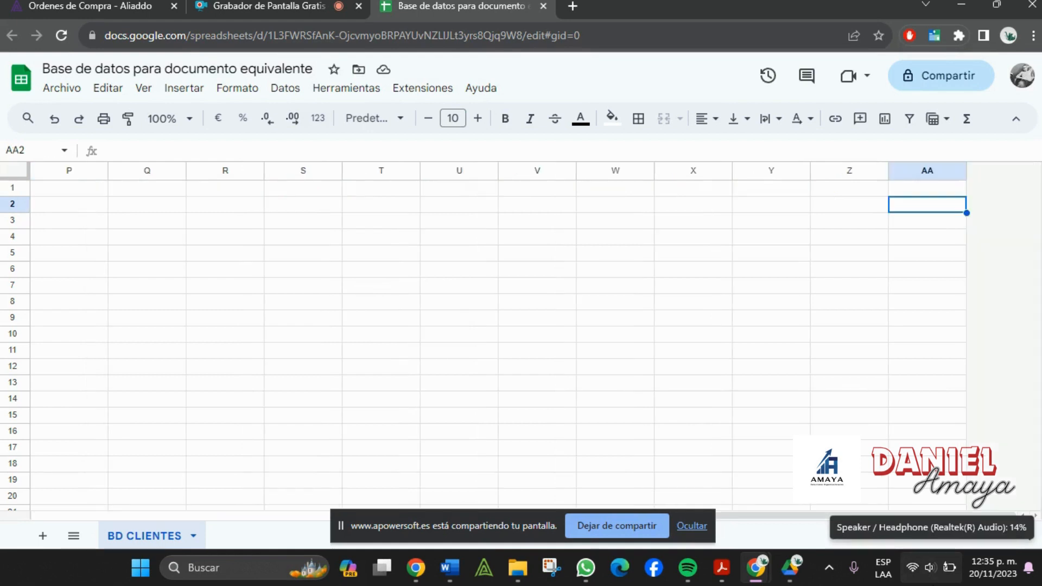
key(ctrl+Left)
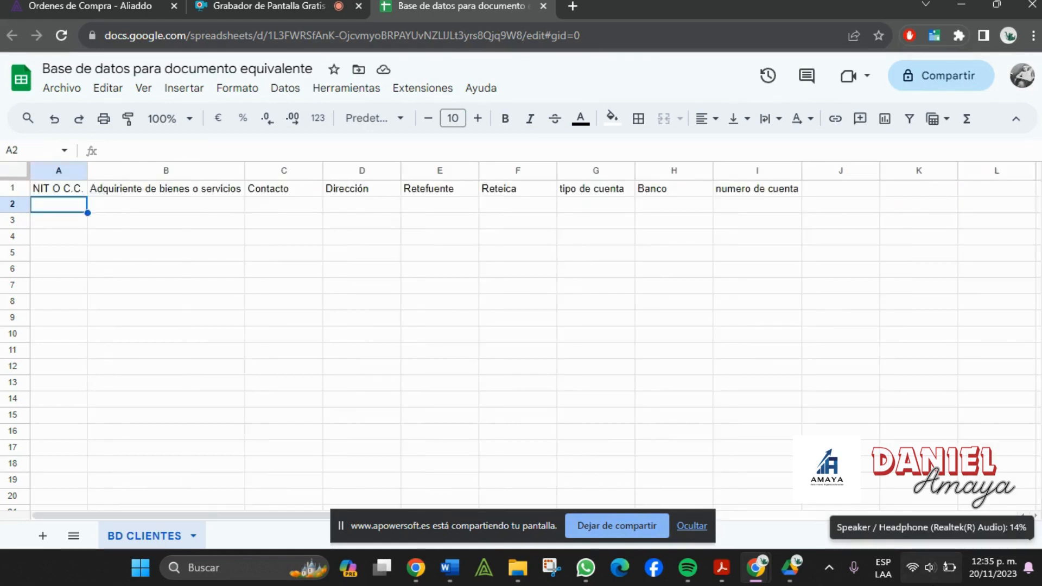
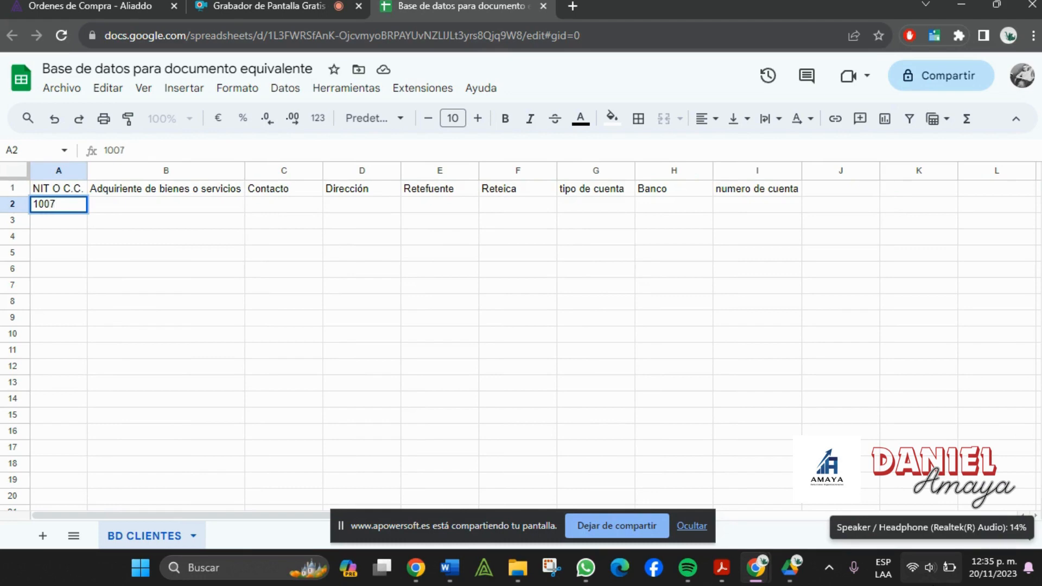
- Confirm the client ID in A2, widen column A, and insert a new column before column B
key(Tab)
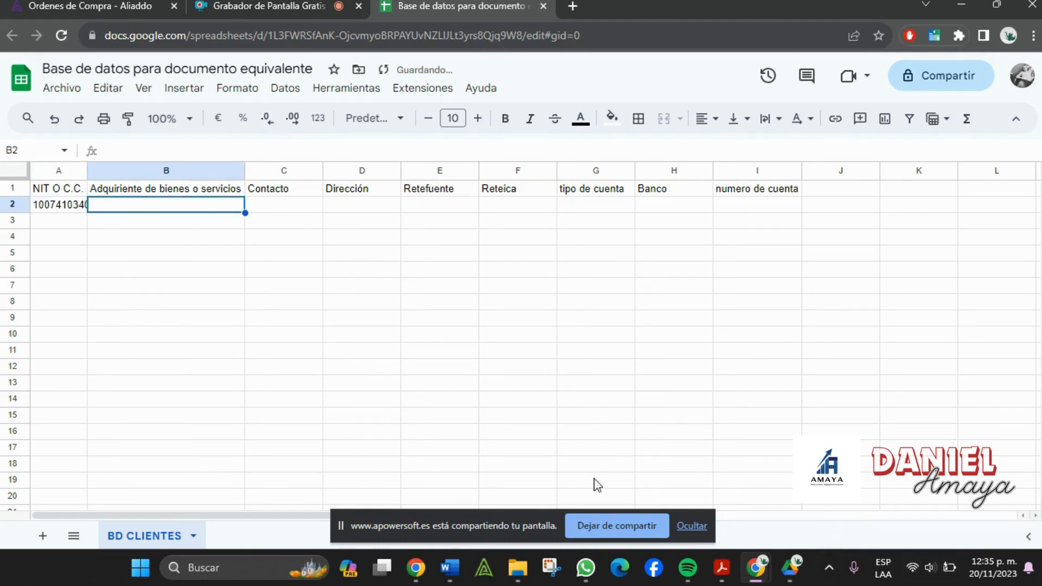
drag(87, 171, 94, 170)
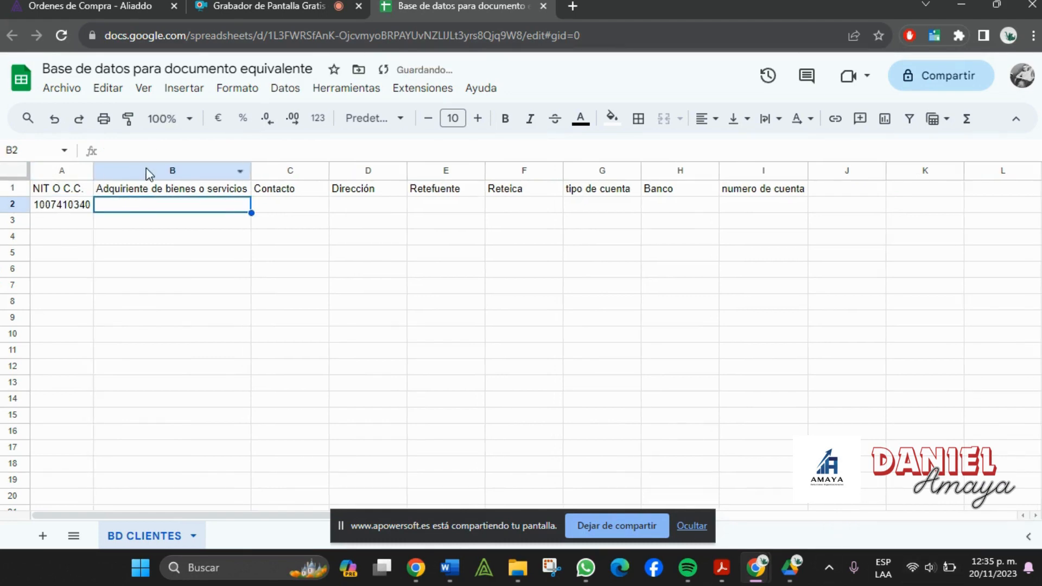
click(148, 172)
right_click(148, 172)
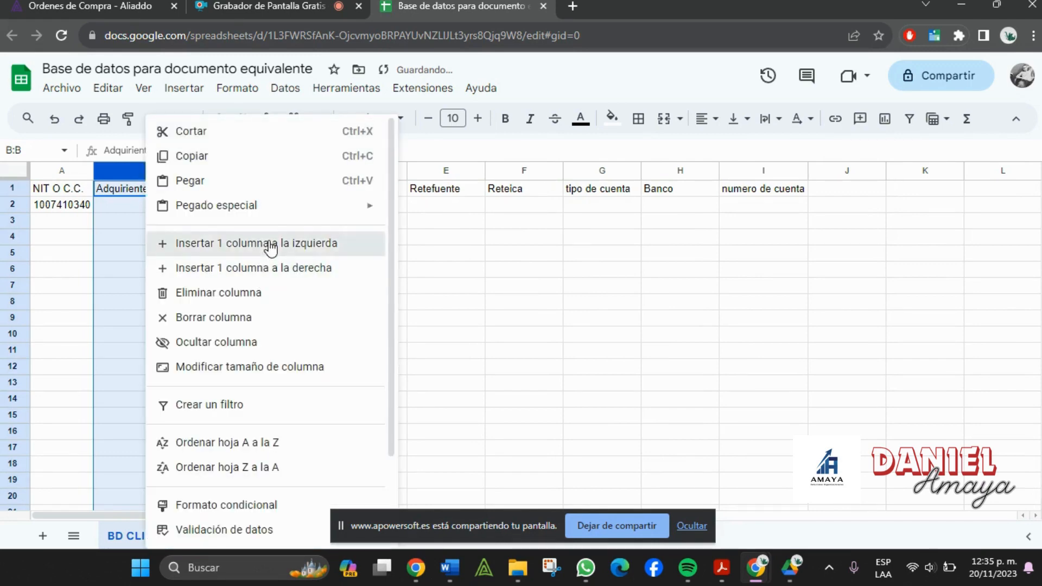
click(268, 246)
- Head the new column B 'Tipo de documento' and auto-fit it
click(158, 194)
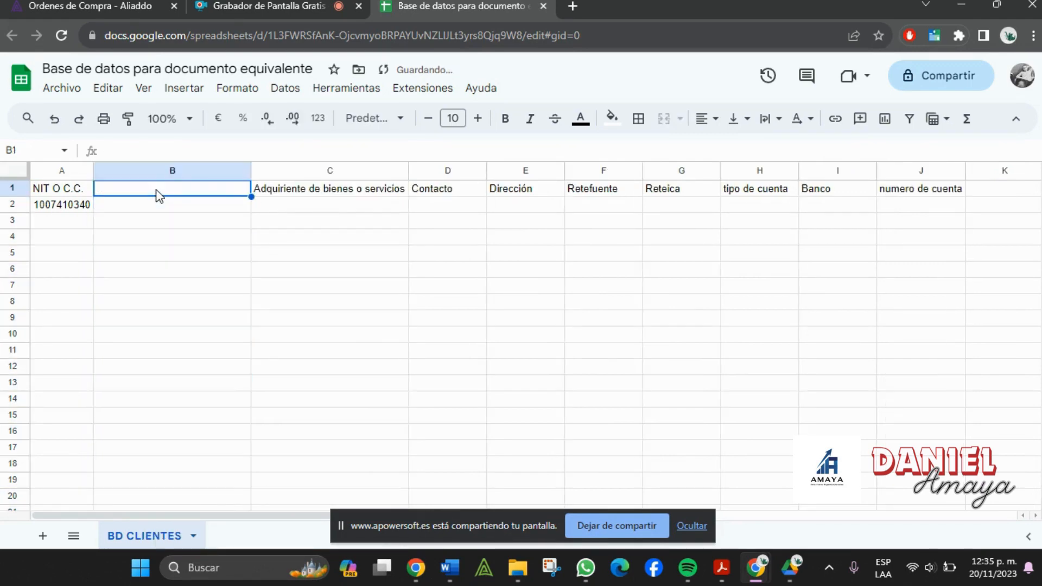
text(Tipo de docu)
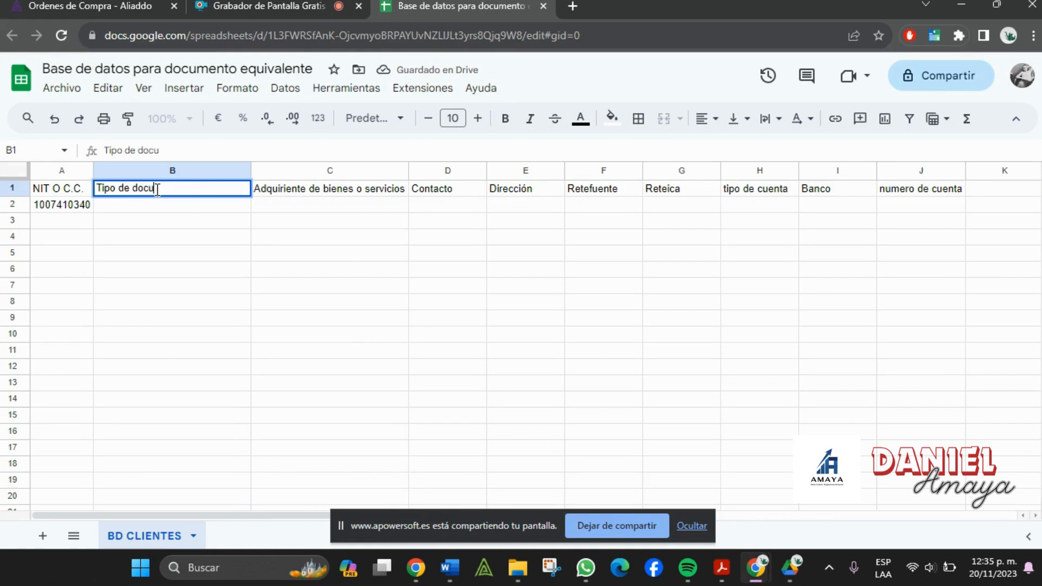
text(mento)
key(Tab)
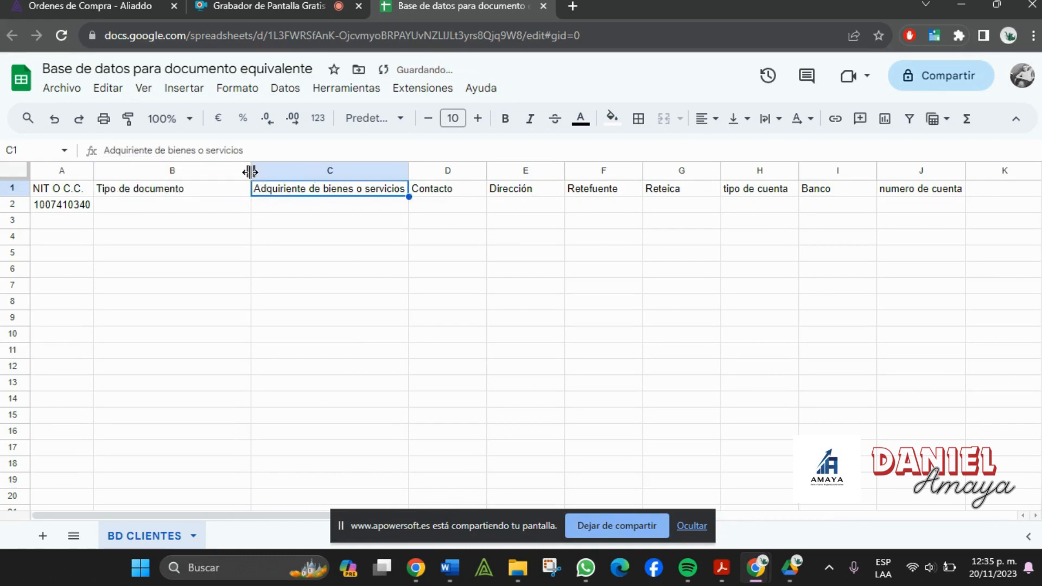
double_click(250, 172)
click(173, 207)
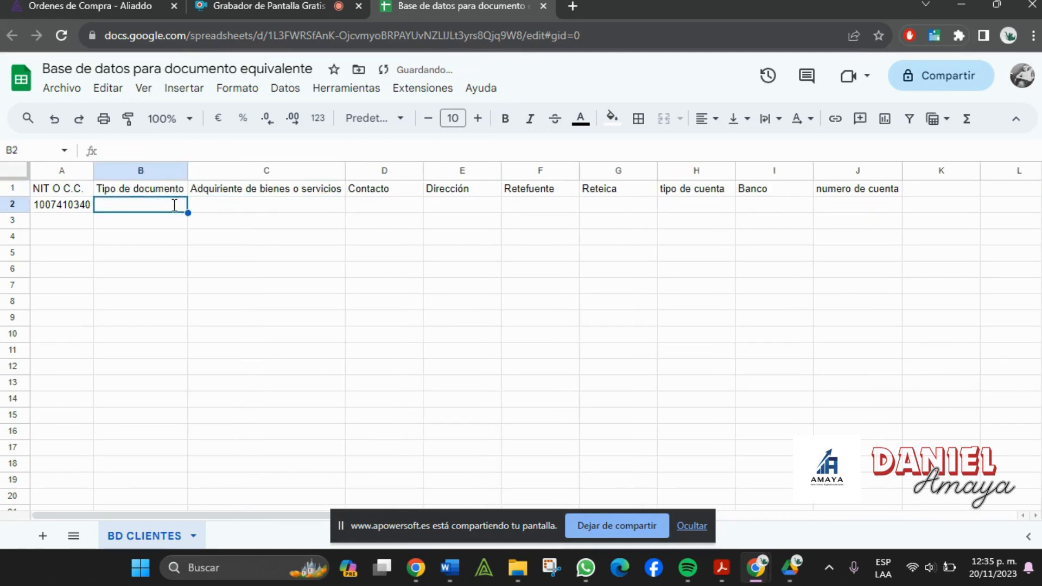
- Enter document type C.C. in B2 and the client's full name in C2
text(C.C.:)
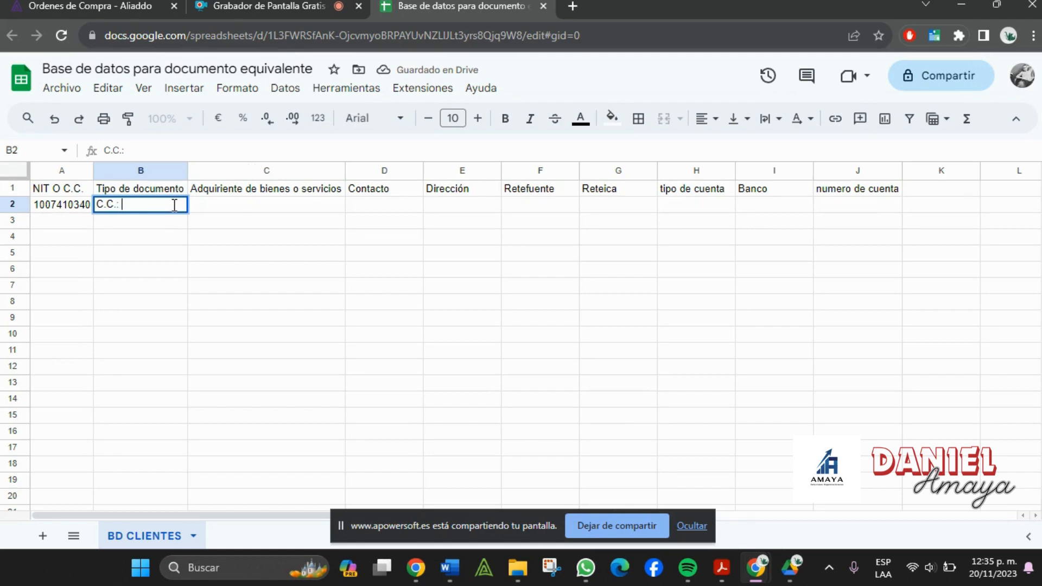
key(Tab)
click(175, 207)
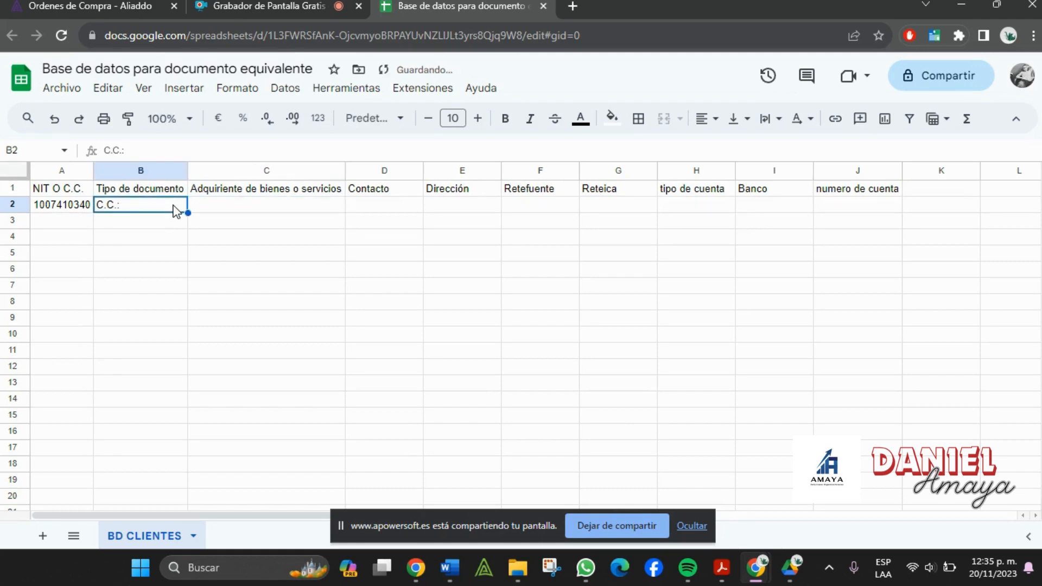
click(241, 207)
text(d)
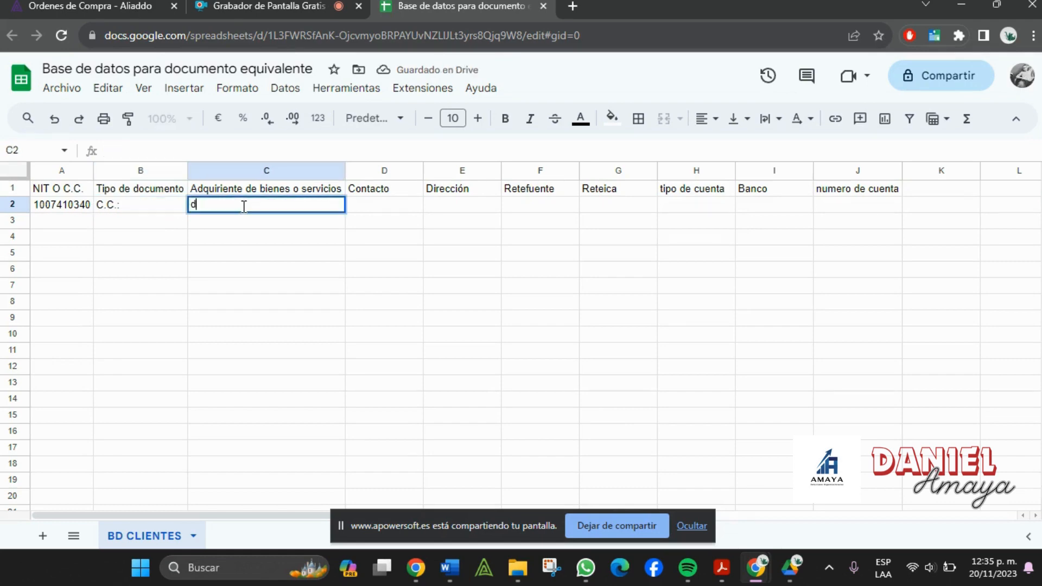
text(A)
key(BackSpace)
key(BackSpace)
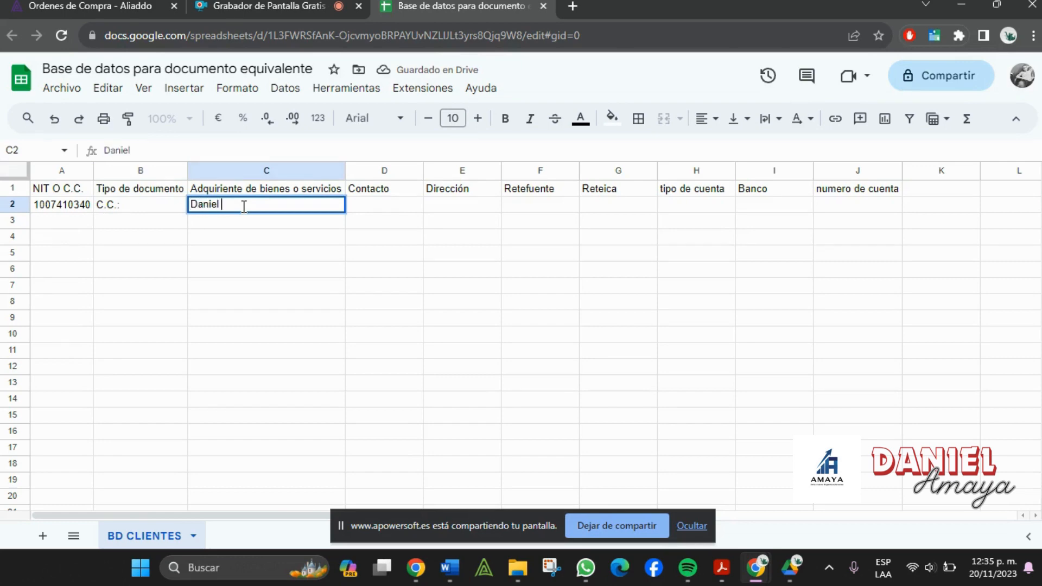
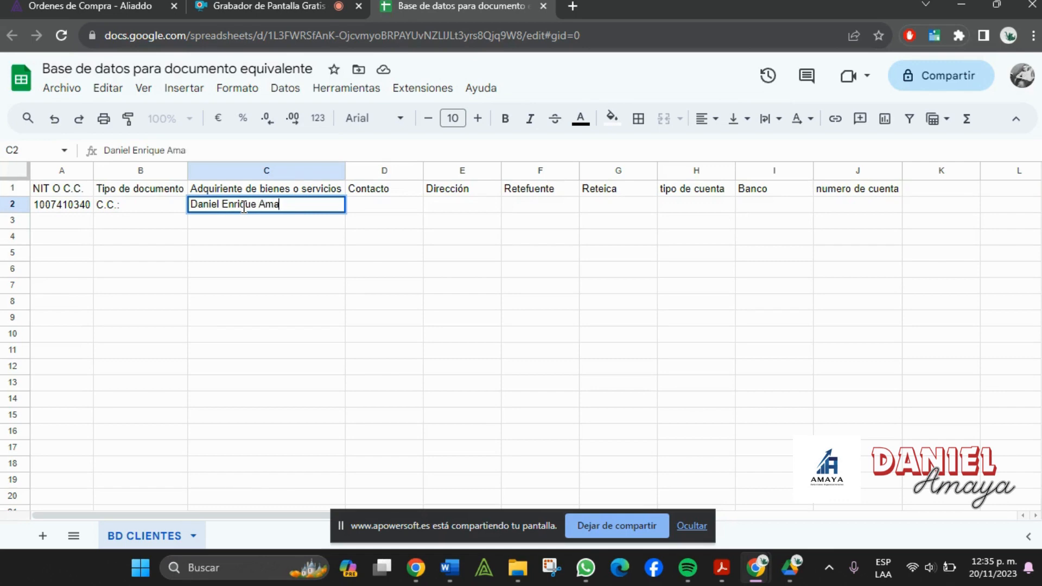
key(Tab)
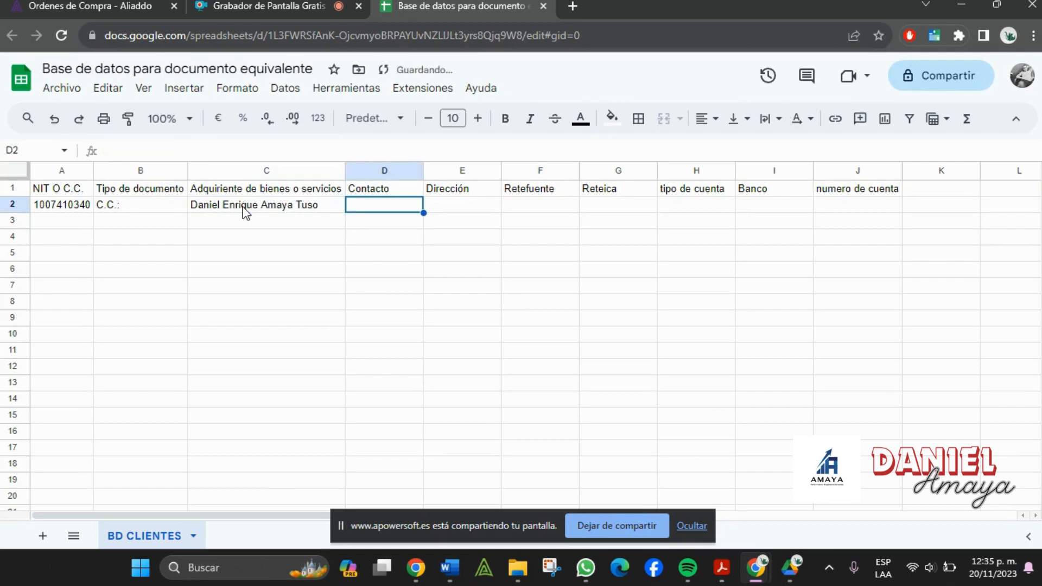
- Enter the client's phone number and postal address, then auto-fit the Dirección column
key(Tab)
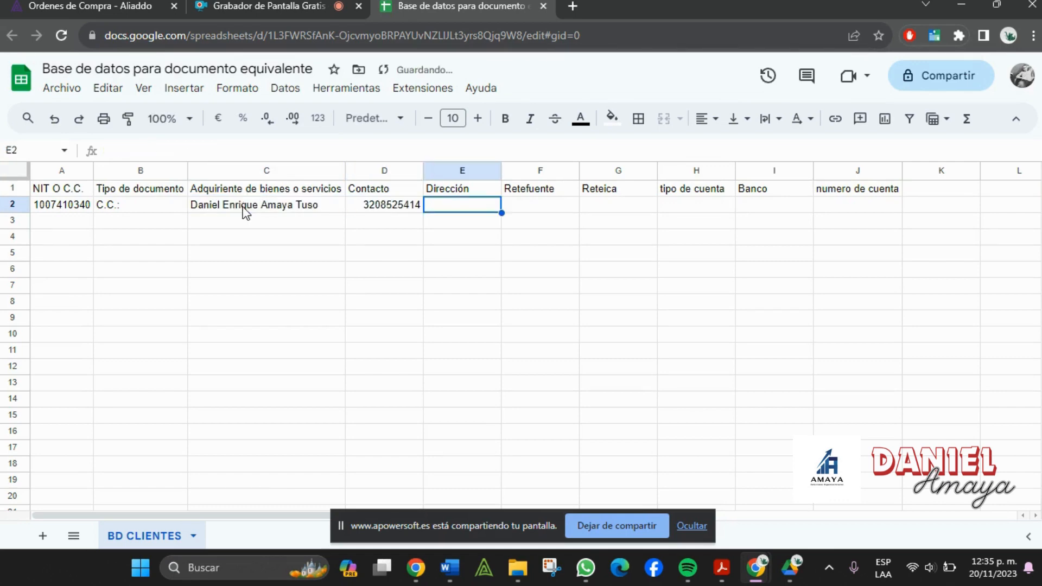
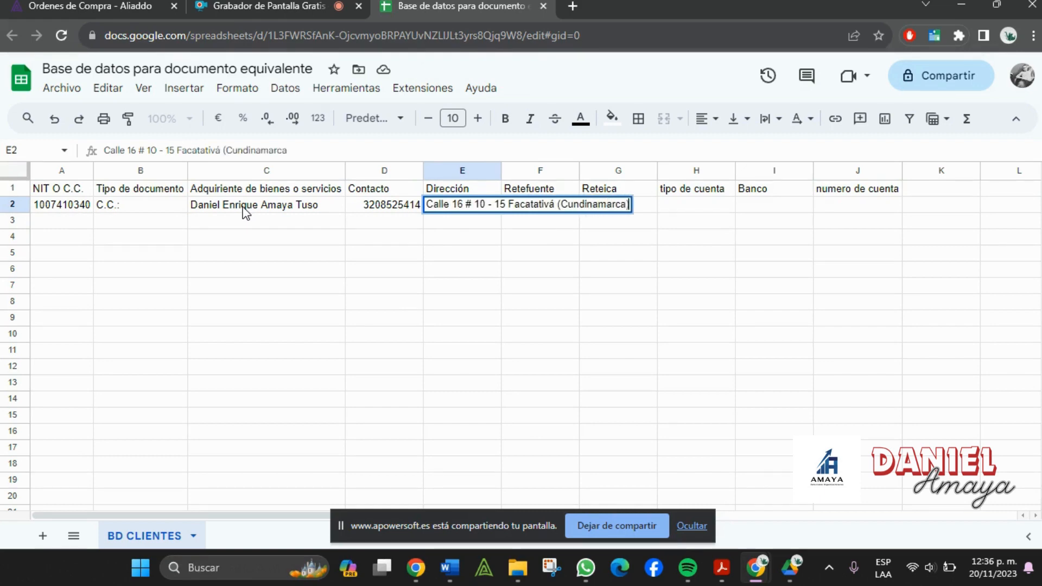
key(Tab)
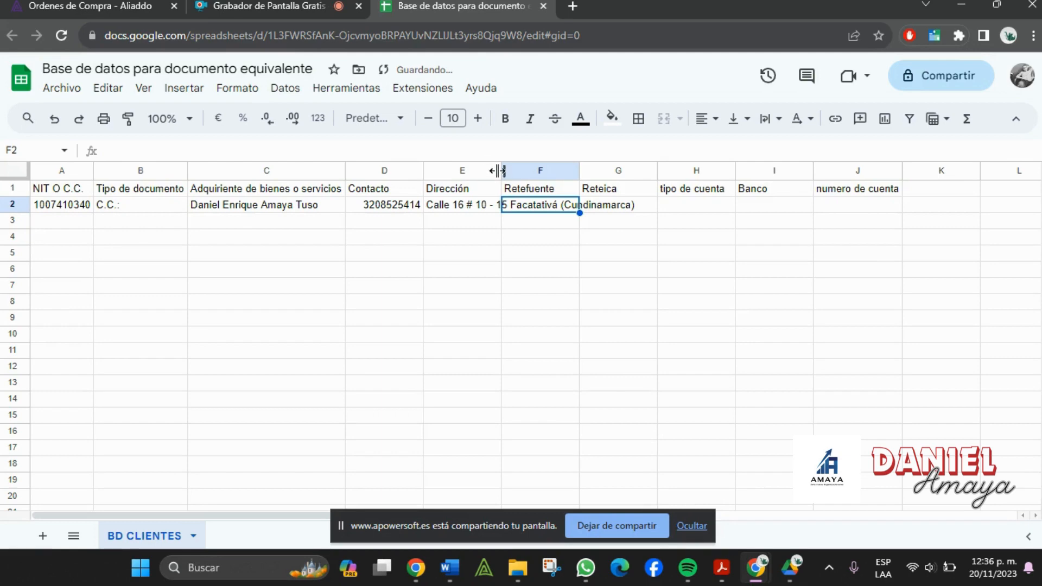
double_click(501, 170)
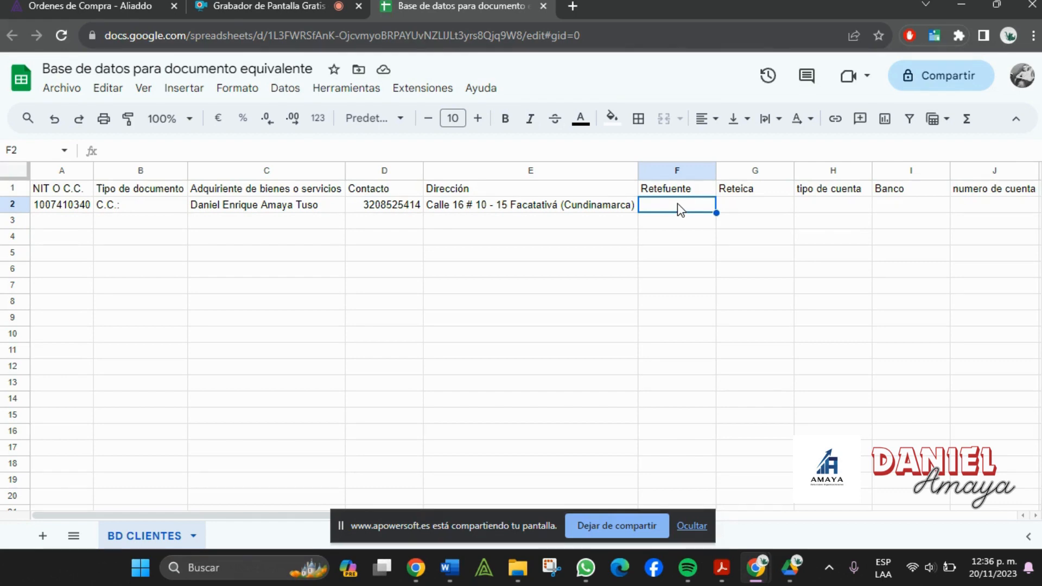
- Enter 0 as Retefuente and format the Retefuente column as percentage
text(0)
key(Tab)
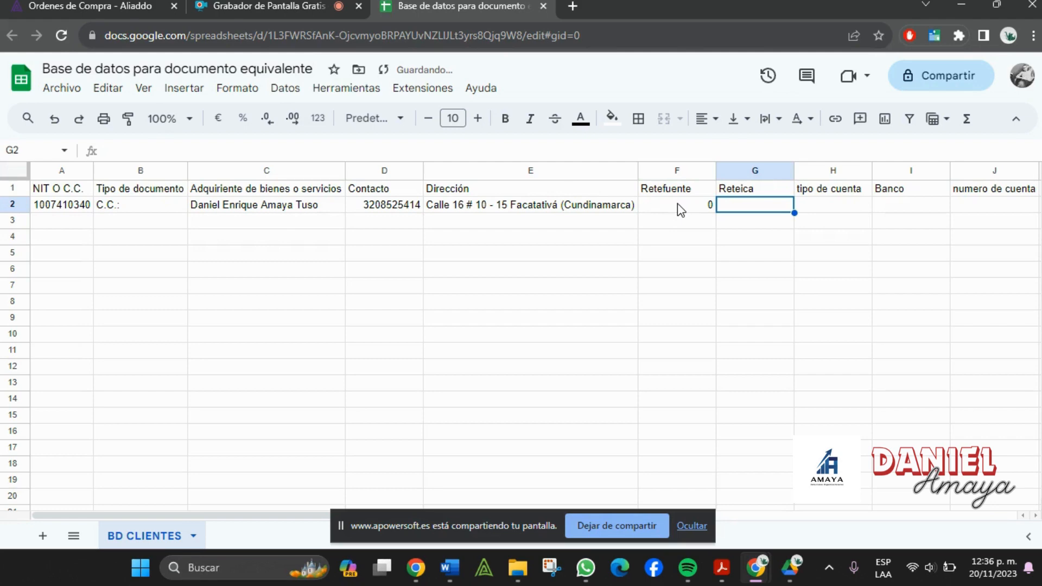
click(669, 169)
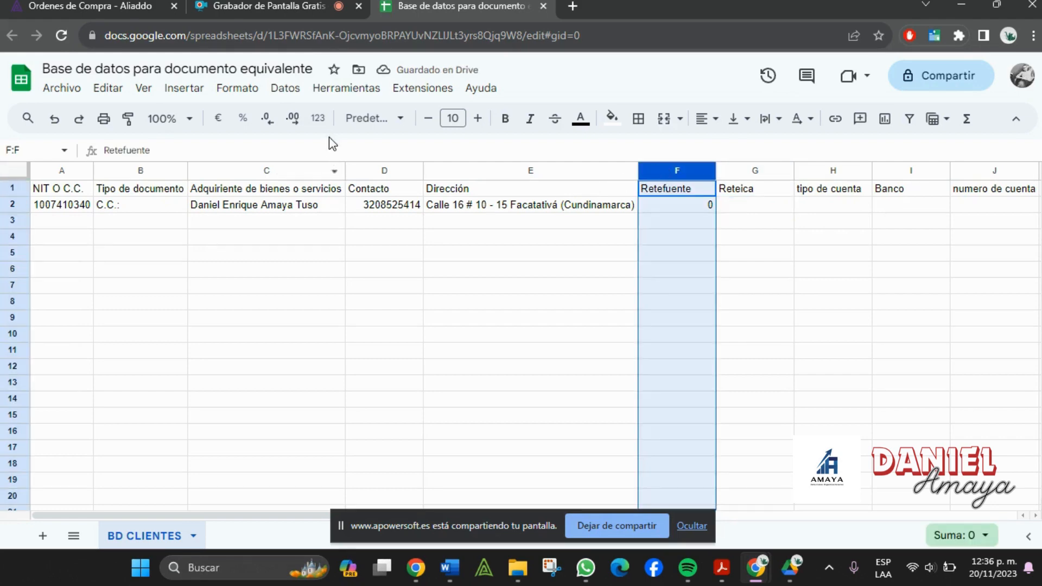
click(319, 118)
scroll(402, 304, down, 2)
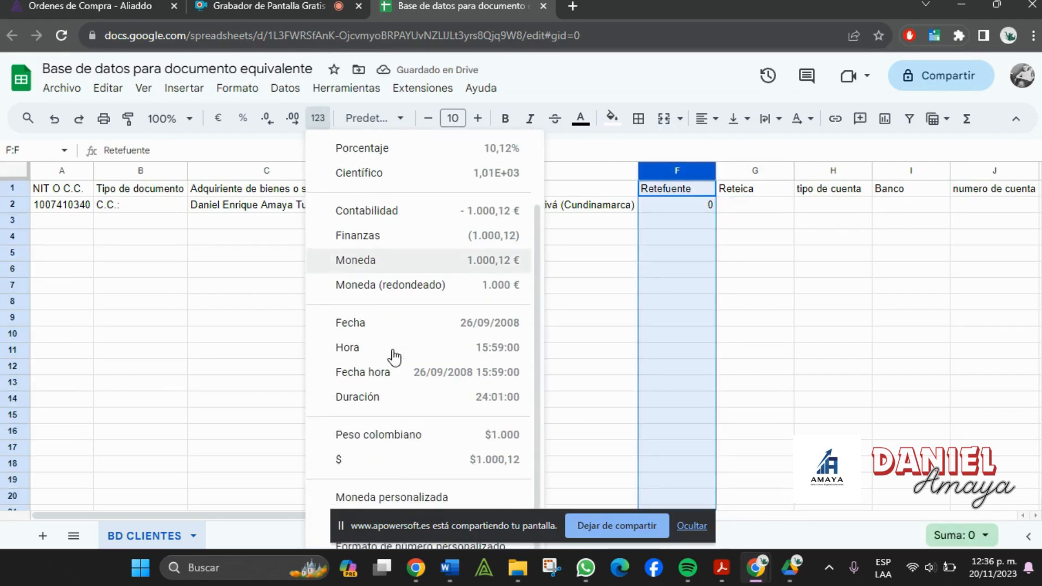
scroll(428, 418, up, 2)
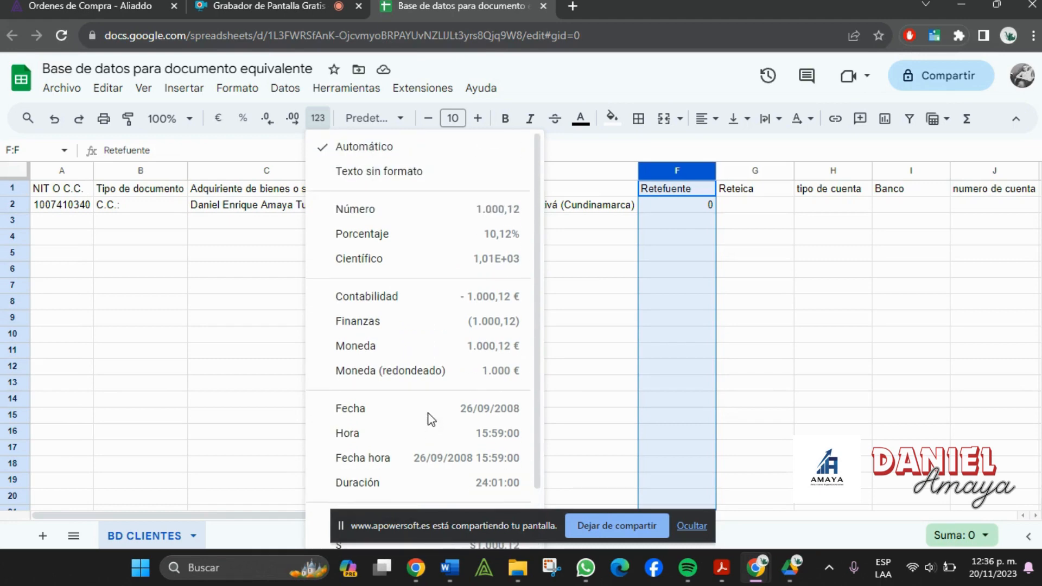
click(374, 241)
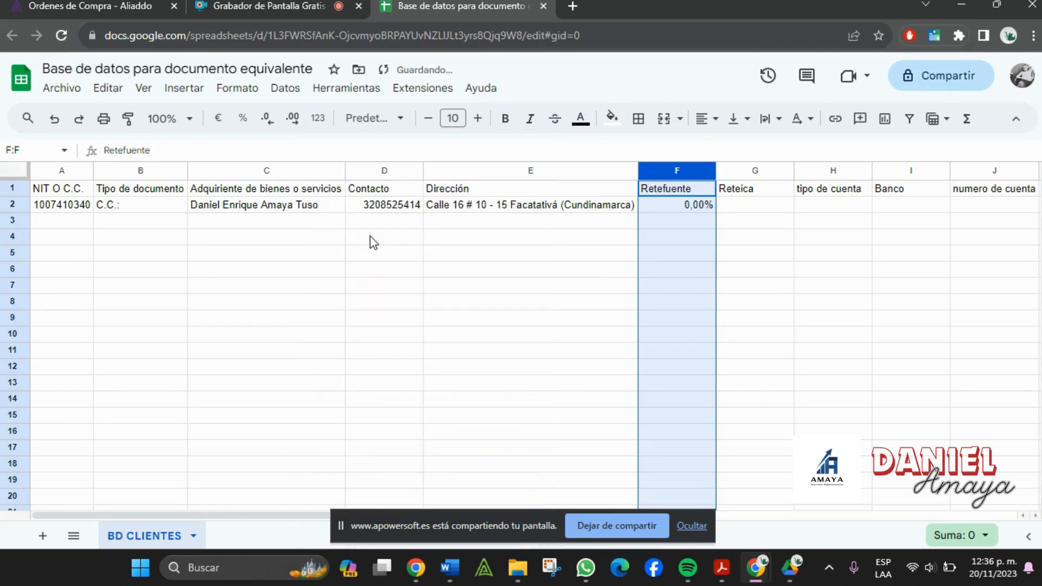
click(754, 316)
- Enter 0 as Reteica and auto-fit the Retefuente and Reteica columns
click(771, 191)
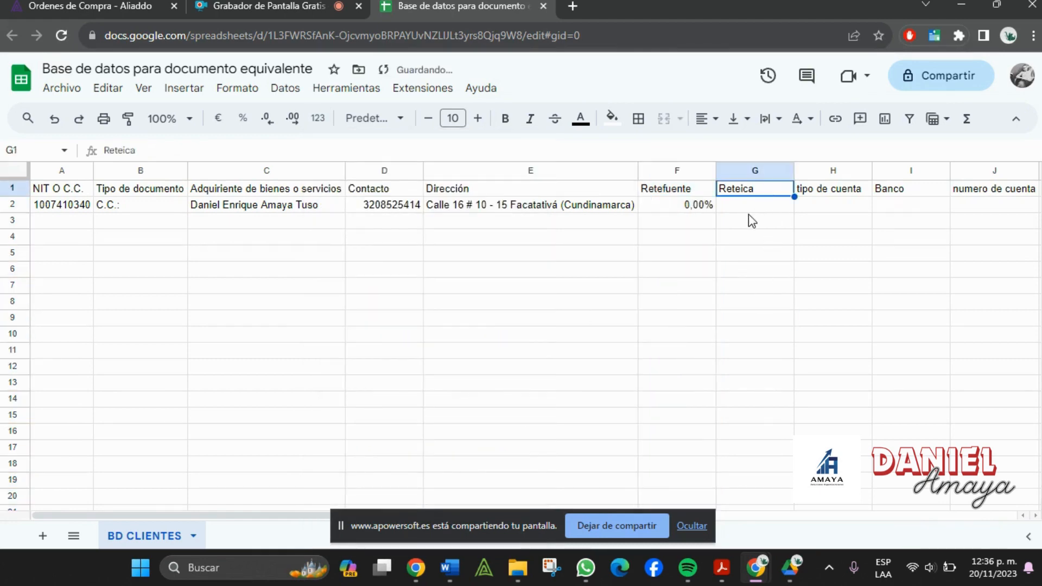
click(754, 206)
text(0)
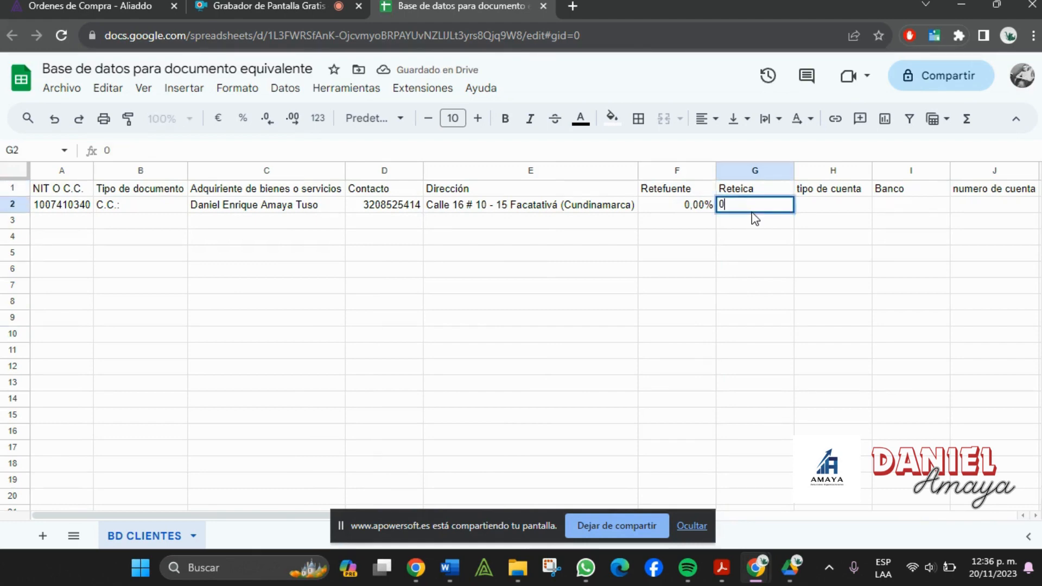
key(Tab)
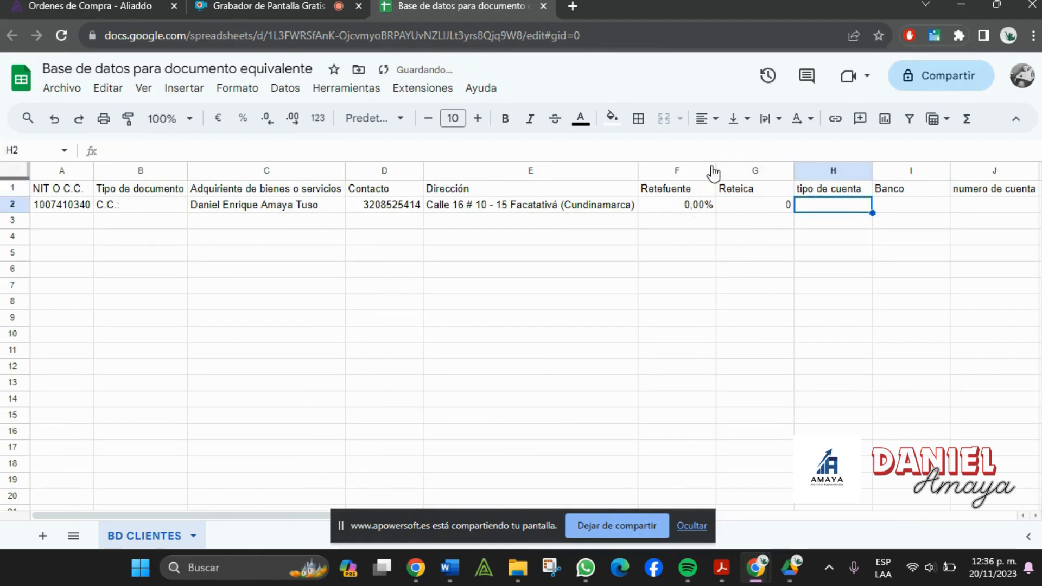
double_click(716, 171)
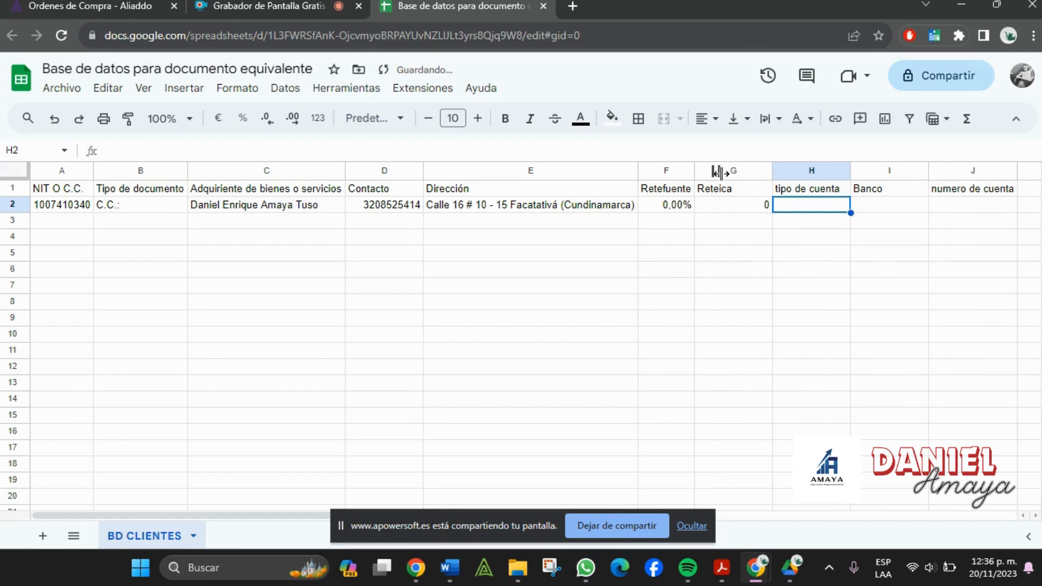
double_click(773, 171)
click(709, 168)
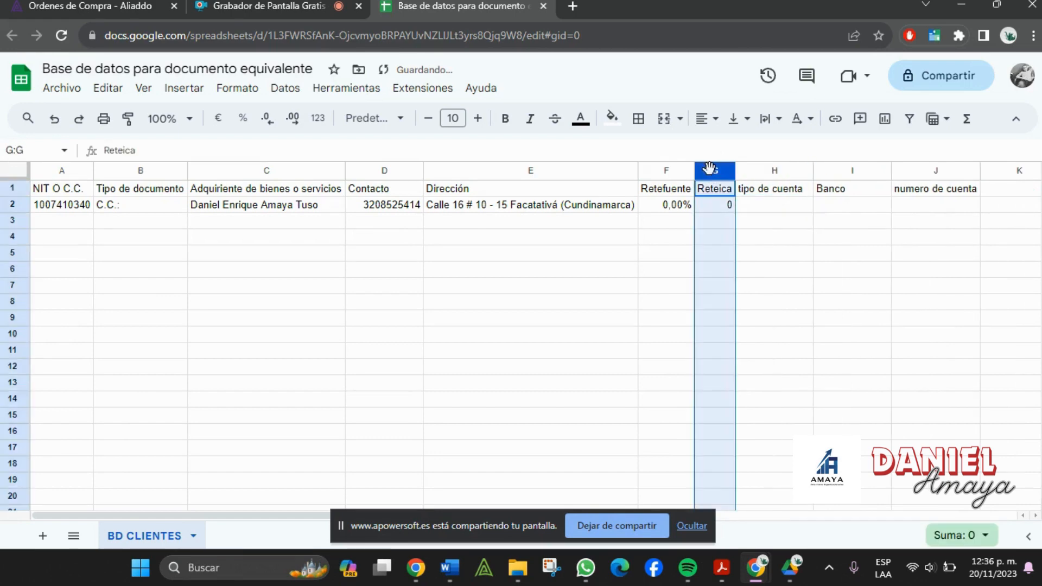
click(720, 211)
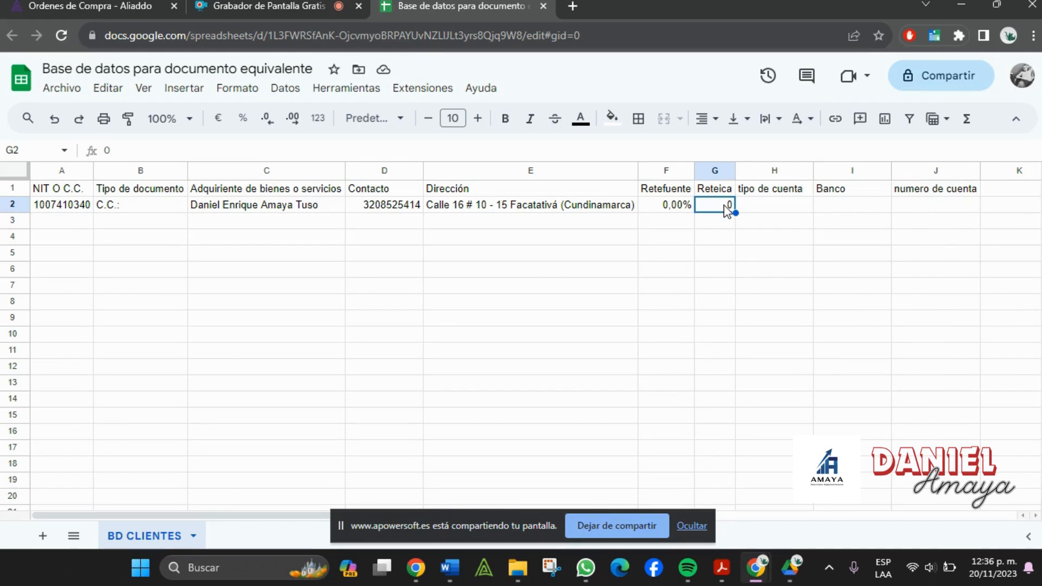
click(697, 530)
click(716, 176)
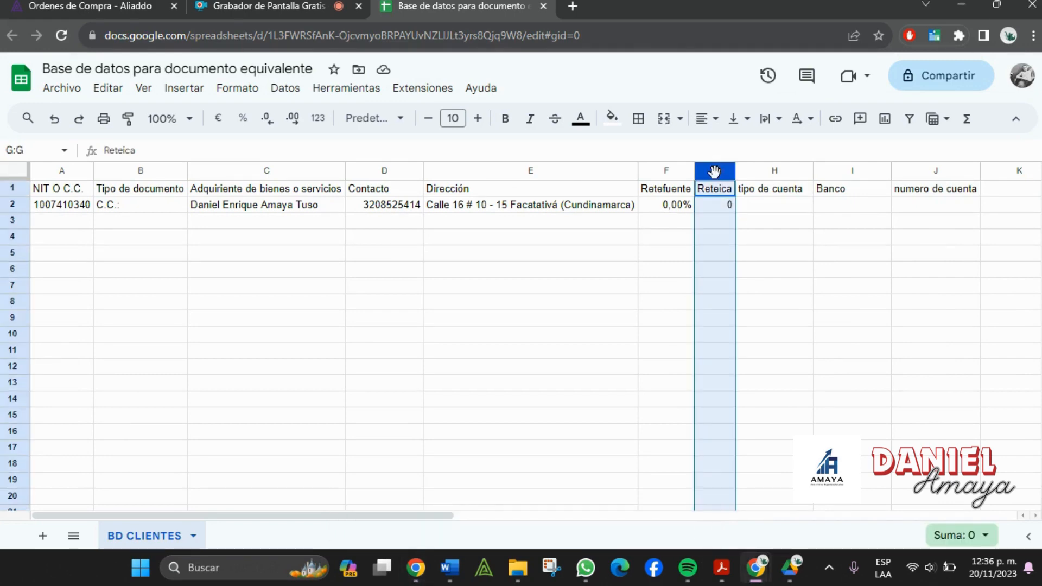
click(793, 207)
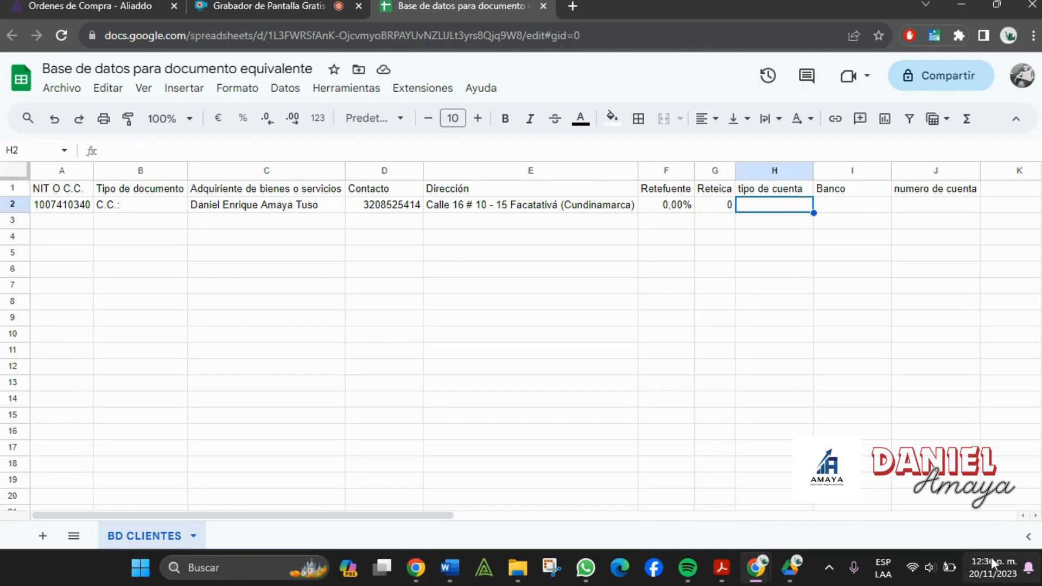
- Fill row 2 with Ahorros, Falabella Colombia and a sample account number, auto-fitting the Banco column
text(Ahorros)
key(Tab)
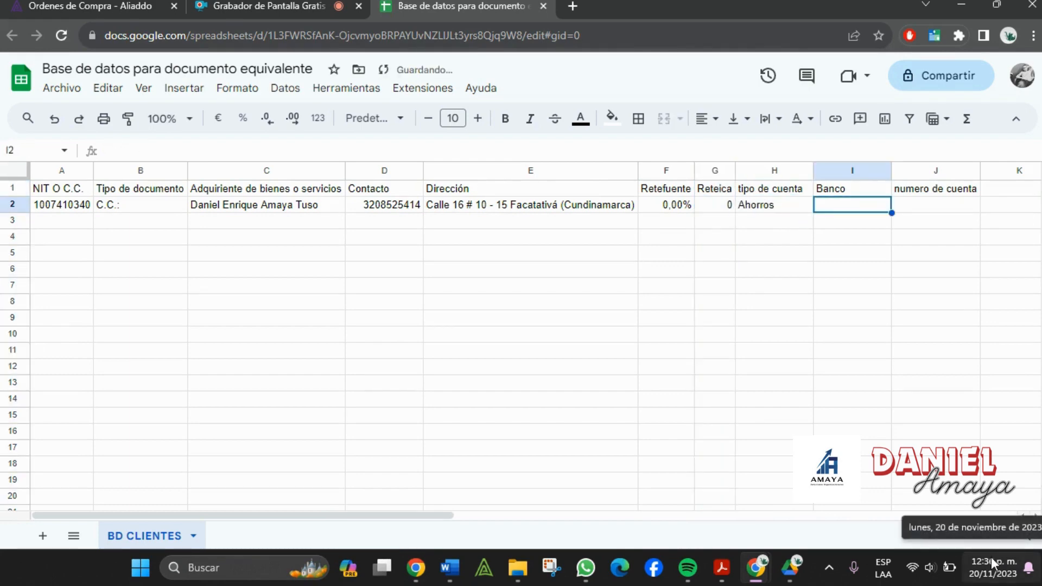
text(Falabella )
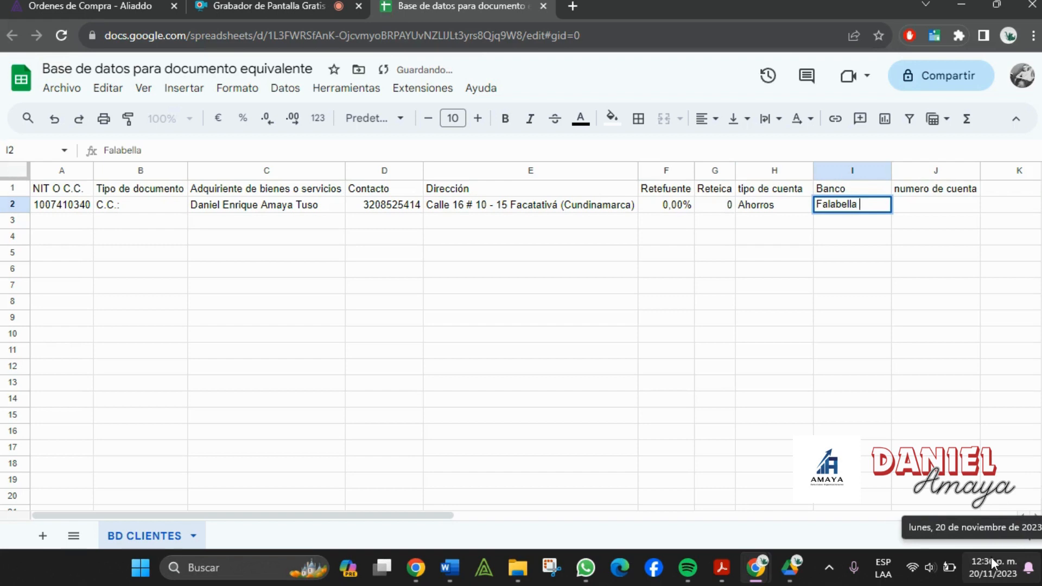
text(Colombia)
key(Tab)
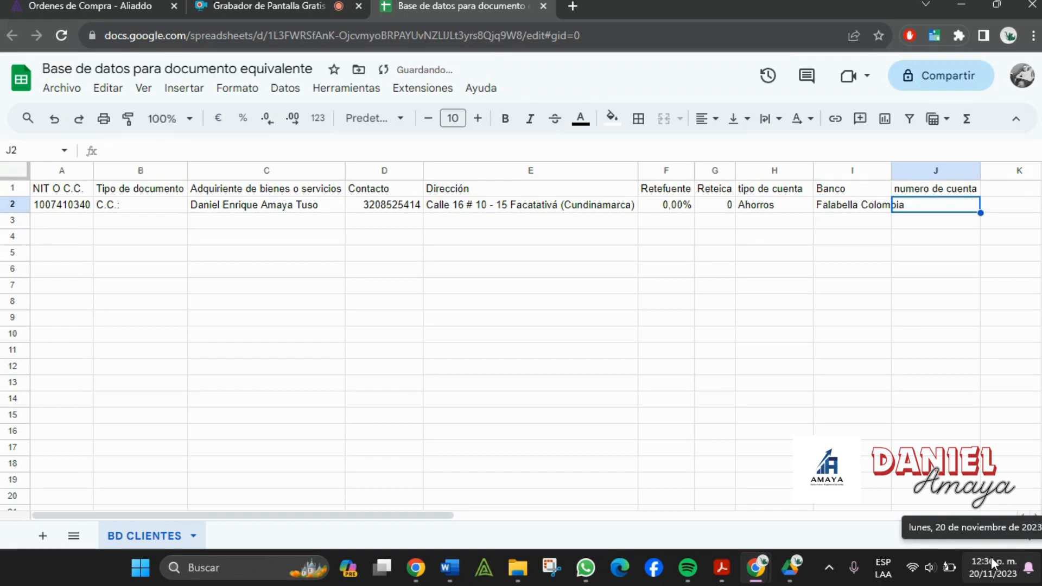
double_click(892, 173)
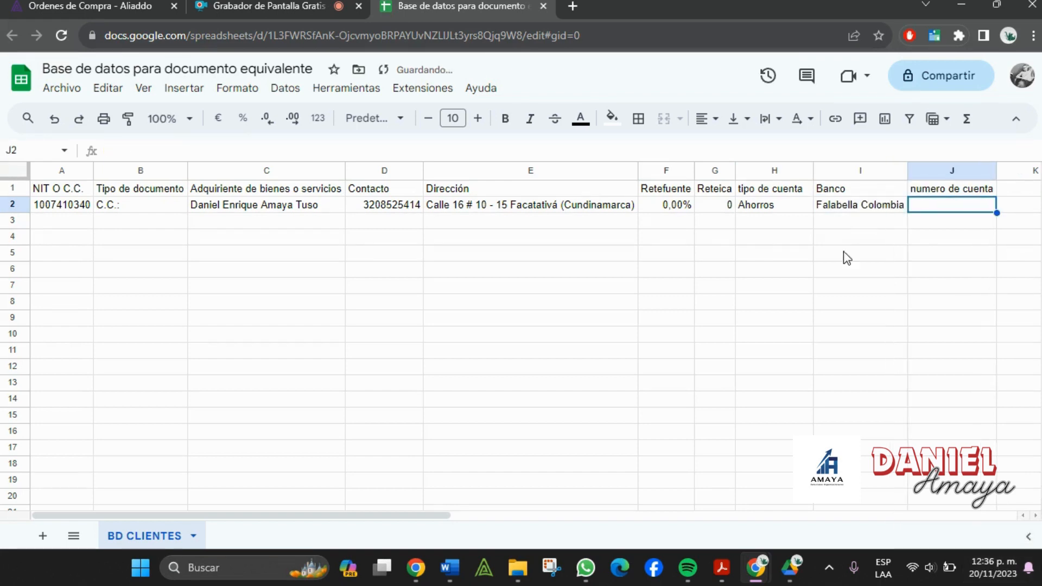
text(12345)
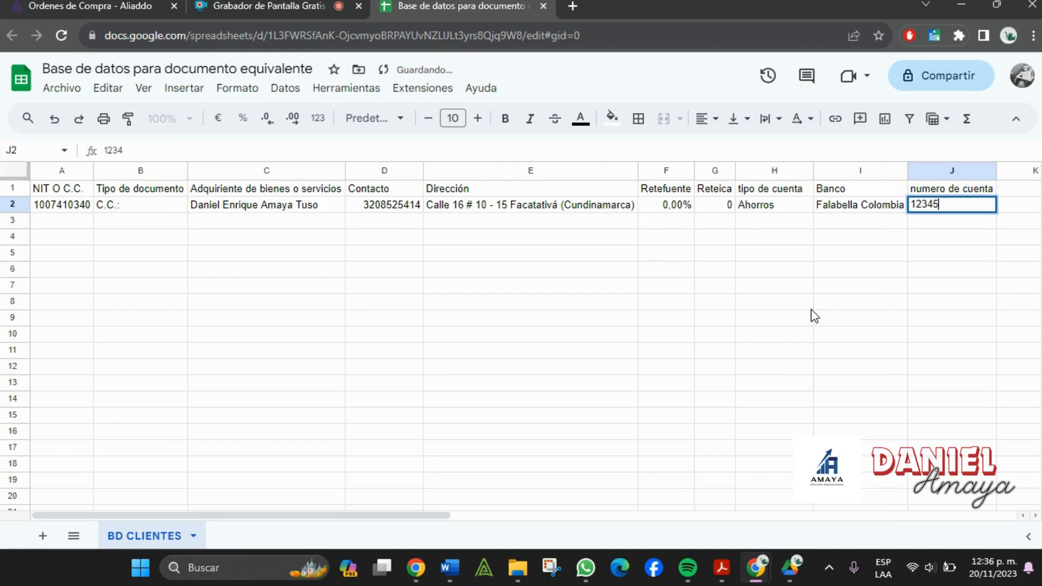
text(678910)
key(Return)
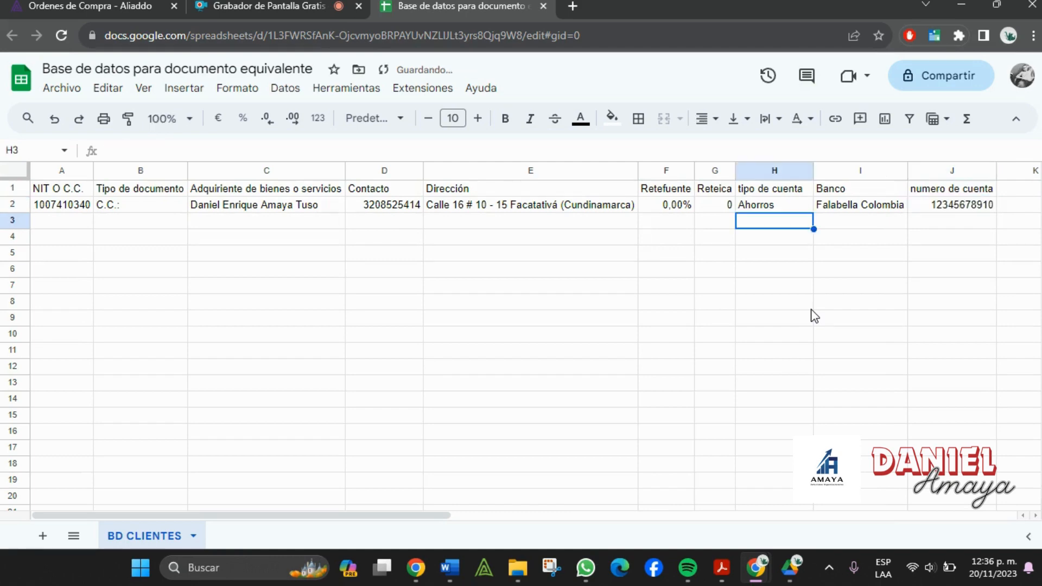
click(808, 307)
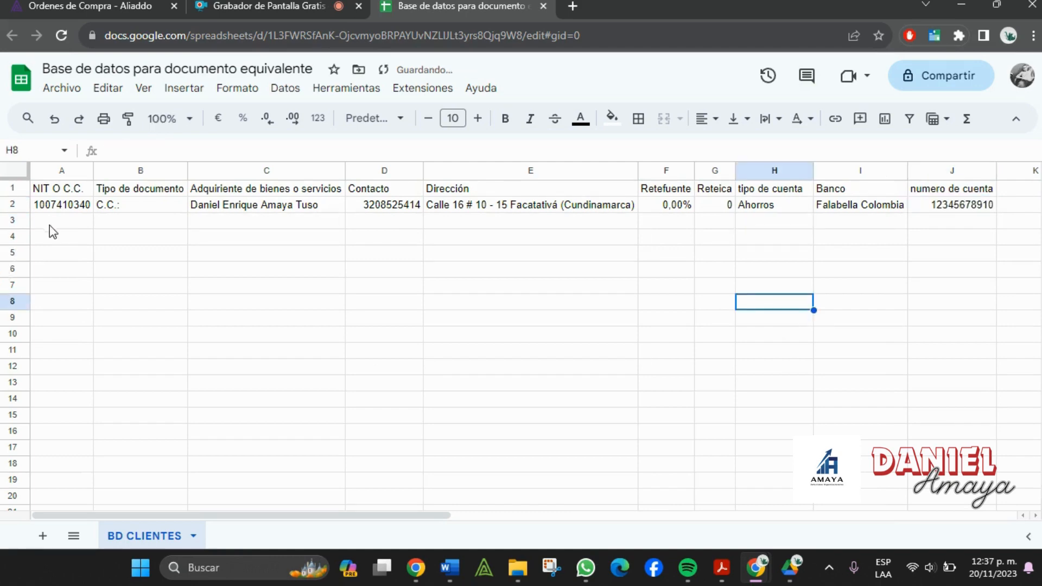
drag(43, 194, 978, 193)
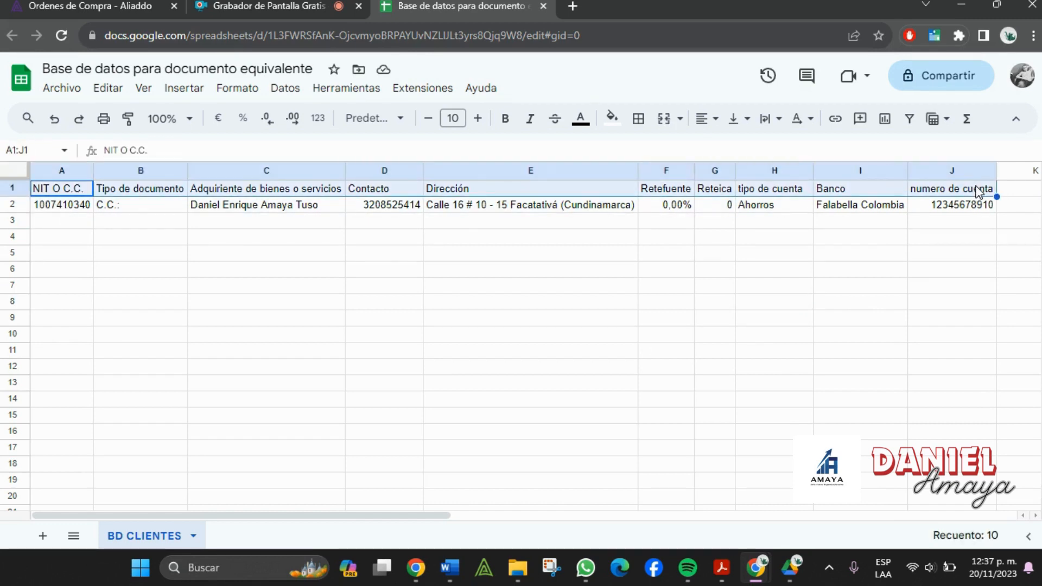
- Fill the header row A1–J1 with green
click(611, 120)
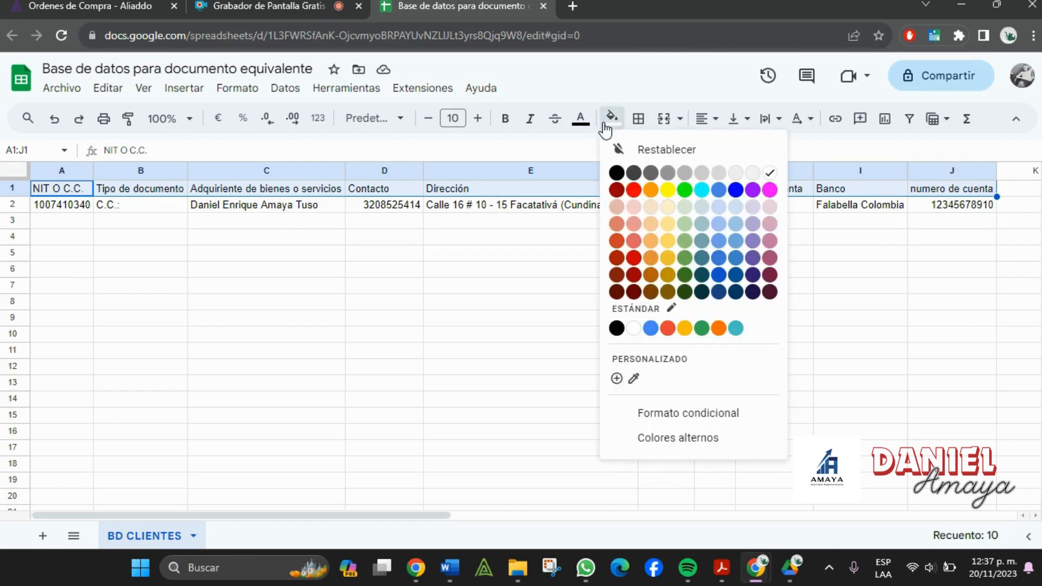
click(688, 191)
click(685, 298)
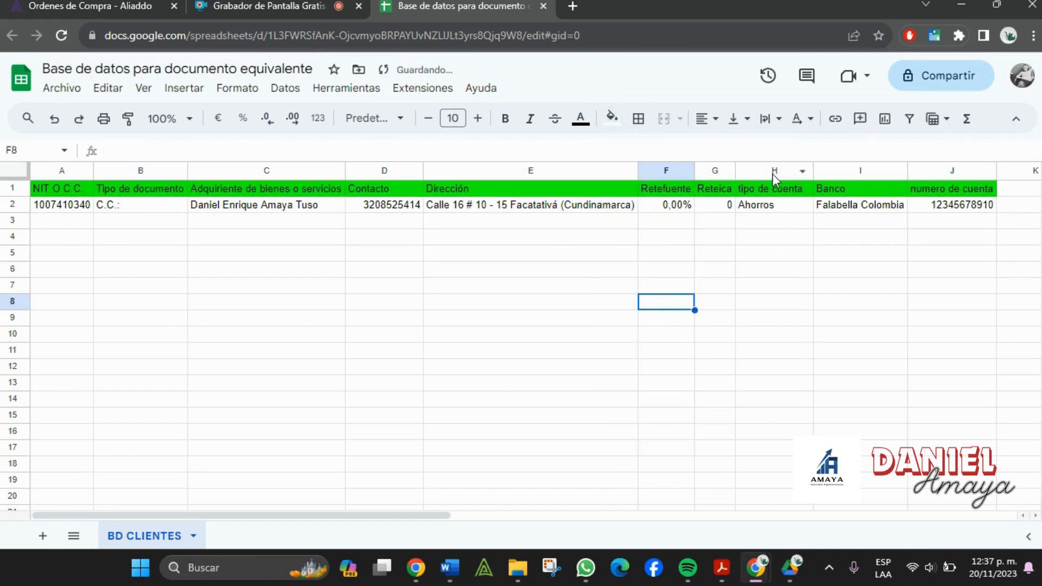
drag(775, 179, 942, 170)
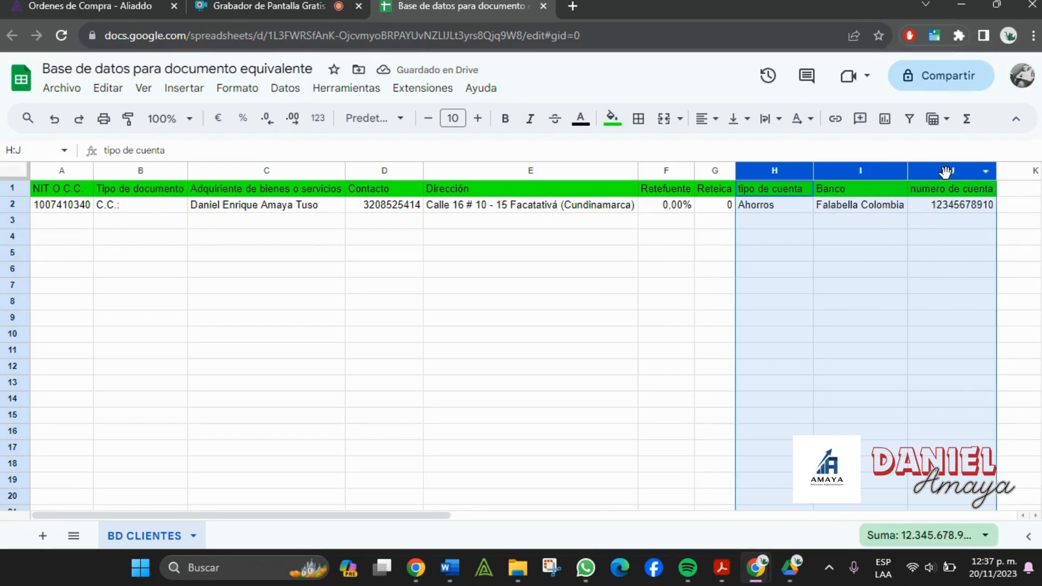
click(794, 227)
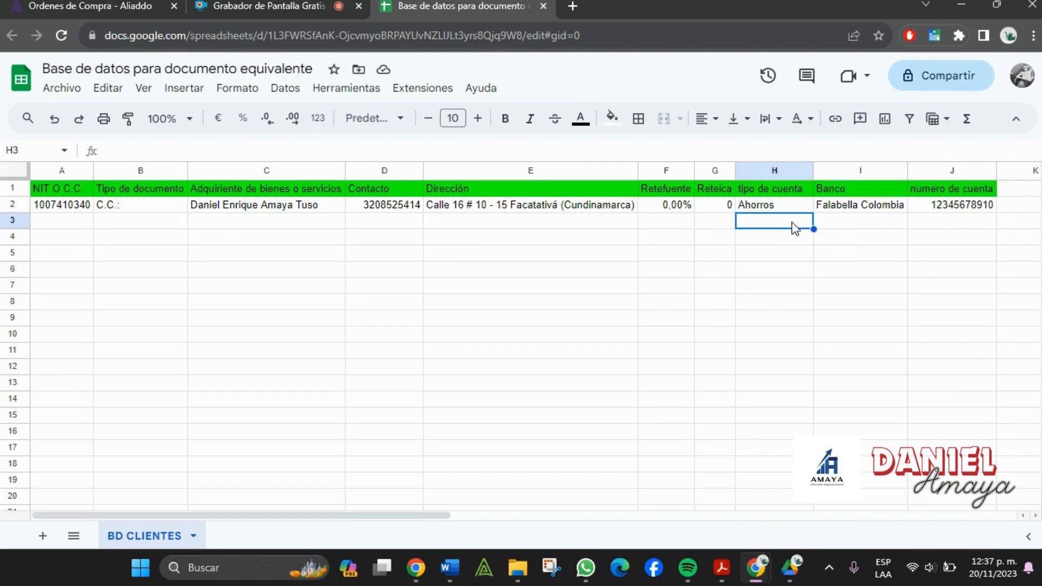
- Apply all borders to the header cells A1–J1
drag(54, 188, 995, 197)
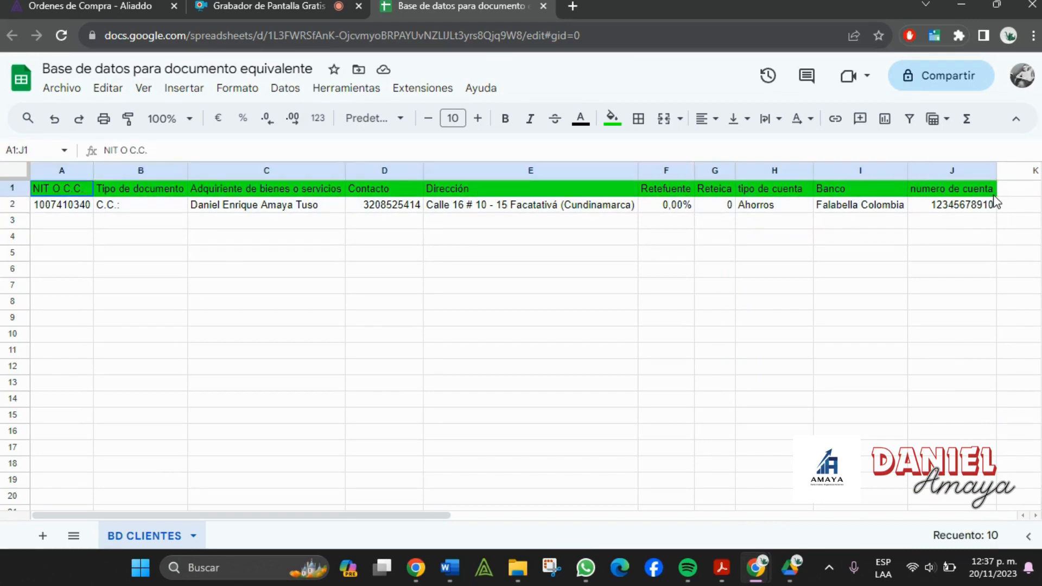
click(638, 119)
click(645, 151)
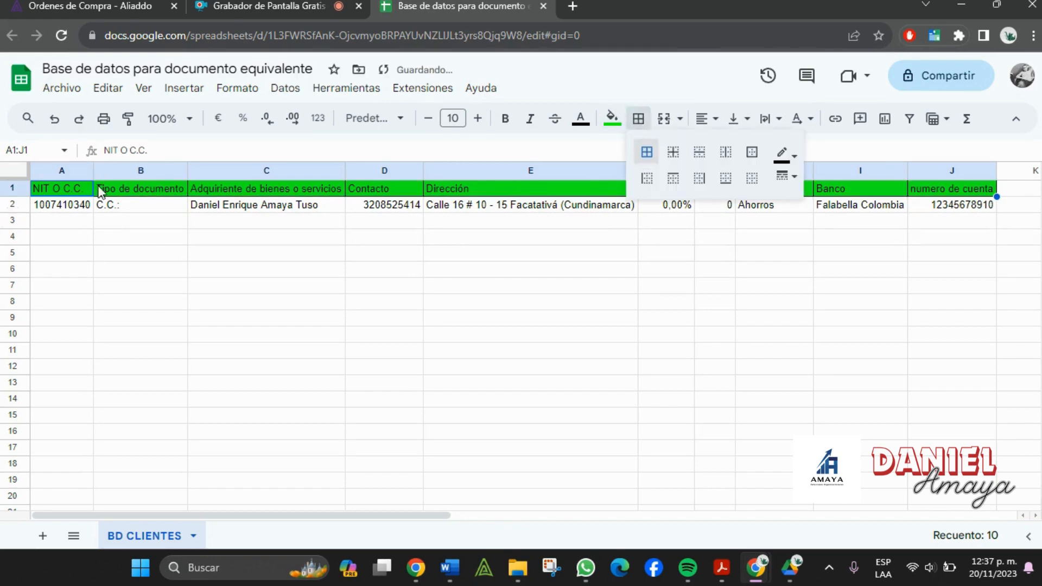
click(38, 213)
- Centre the header titles across row 1
click(11, 189)
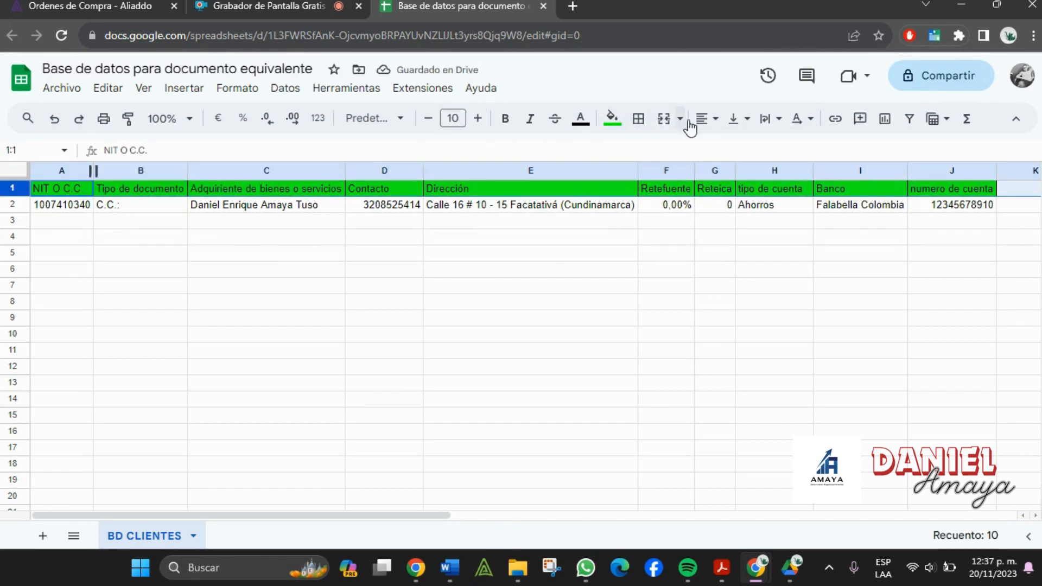
click(706, 120)
click(731, 148)
click(679, 287)
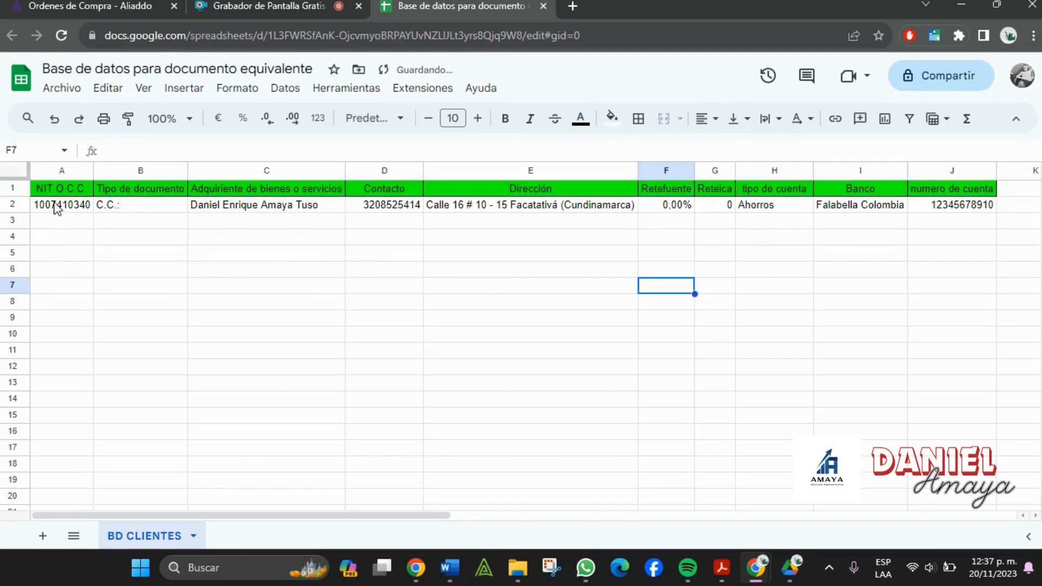
click(44, 542)
- Rename the new sheet tab to 'Documentos Equivalentes' and switch to that empty sheet
double_click(217, 536)
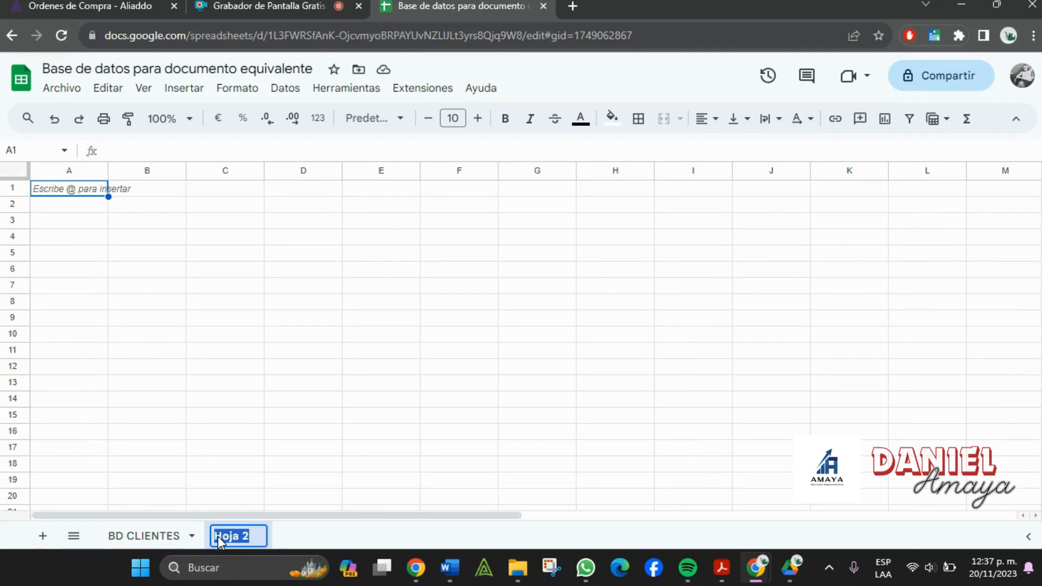
text(Cuenta de cob)
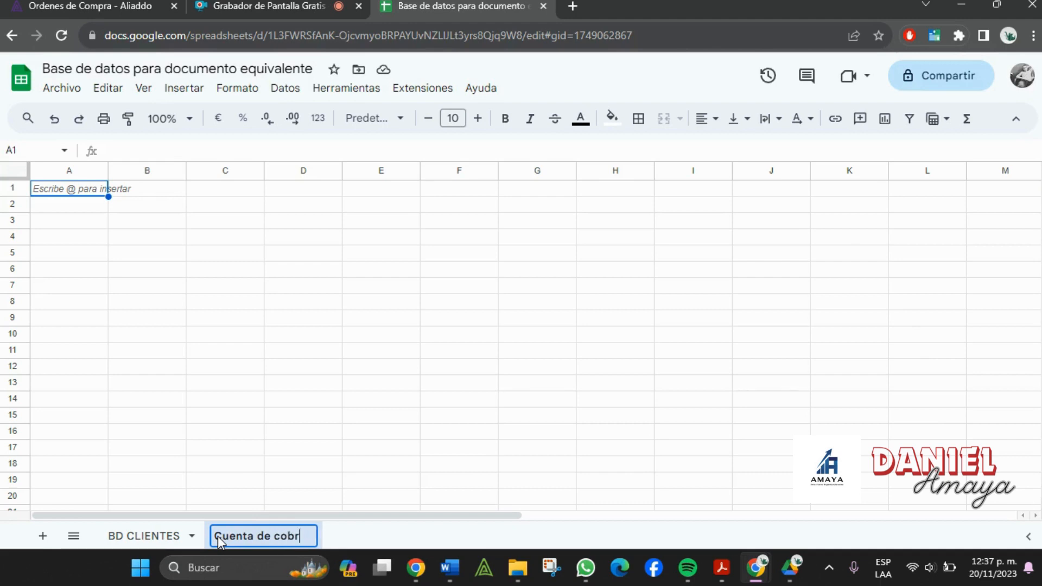
text(r)
key(BackSpace)
key(BackSpace)
key(BackSpace)
key(BackSpace)
key(BackSpace)
key(BackSpace)
key(BackSpace)
key(BackSpace)
key(BackSpace)
key(BackSpace)
key(BackSpace)
key(BackSpace)
key(BackSpace)
key(BackSpace)
text(Do)
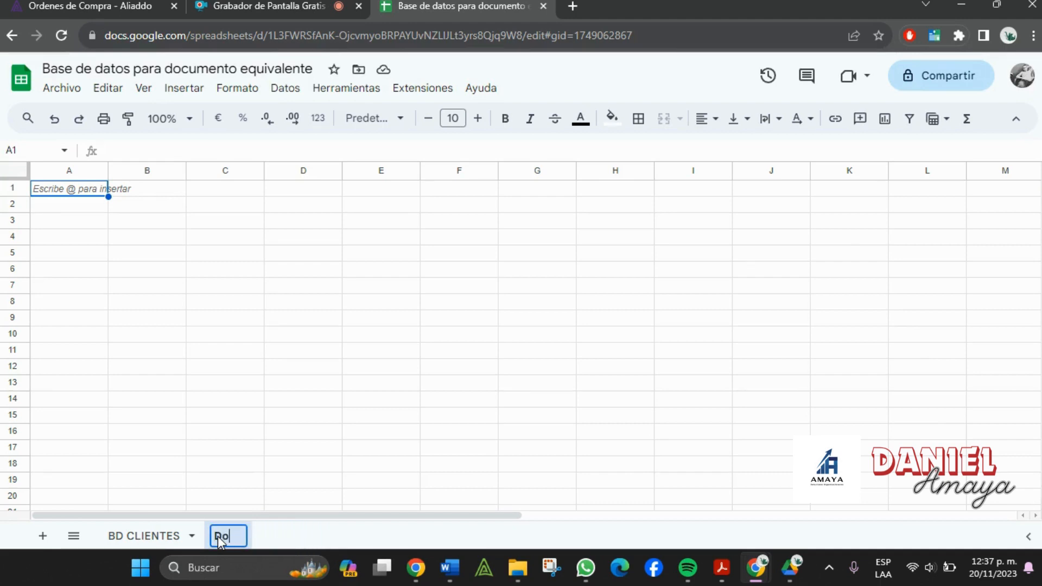
text(cumentos Equivalentes)
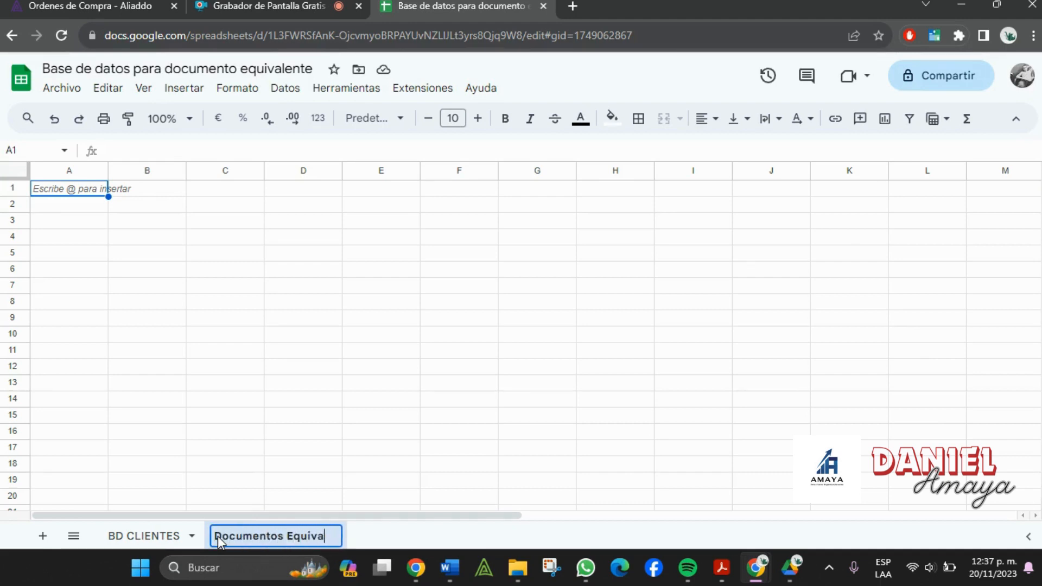
click(324, 399)
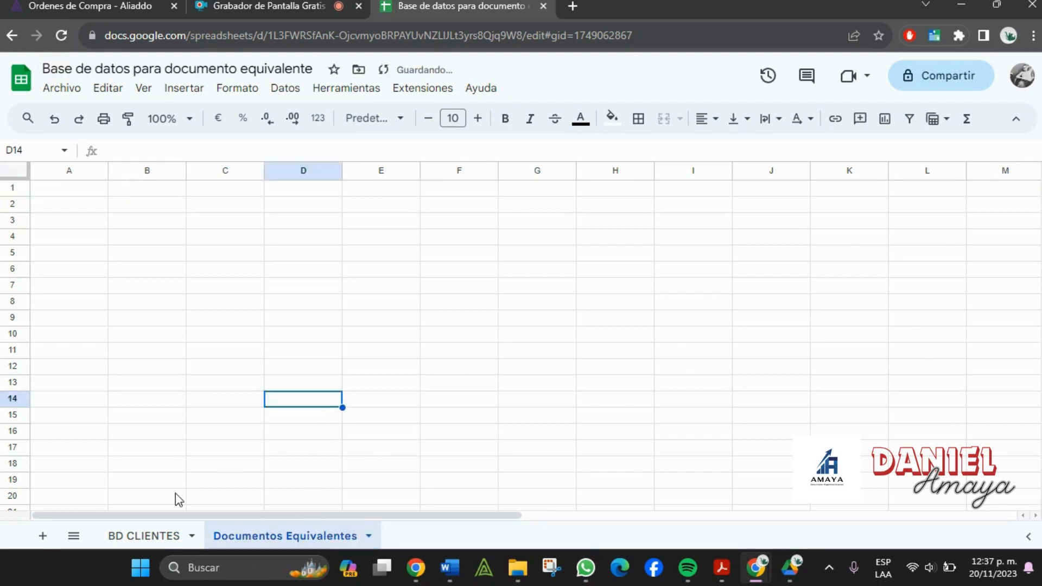
click(133, 536)
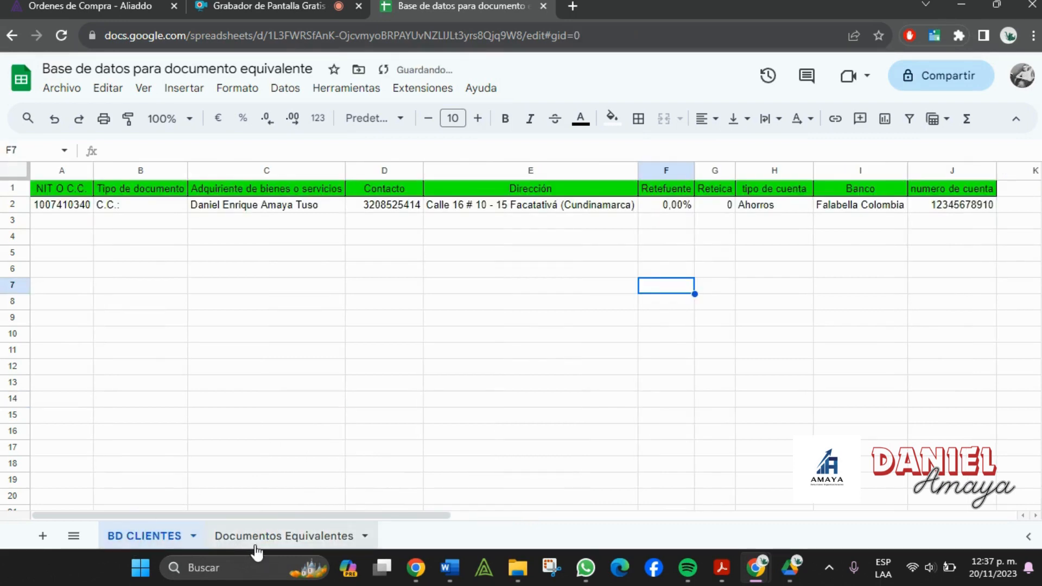
click(279, 540)
click(81, 203)
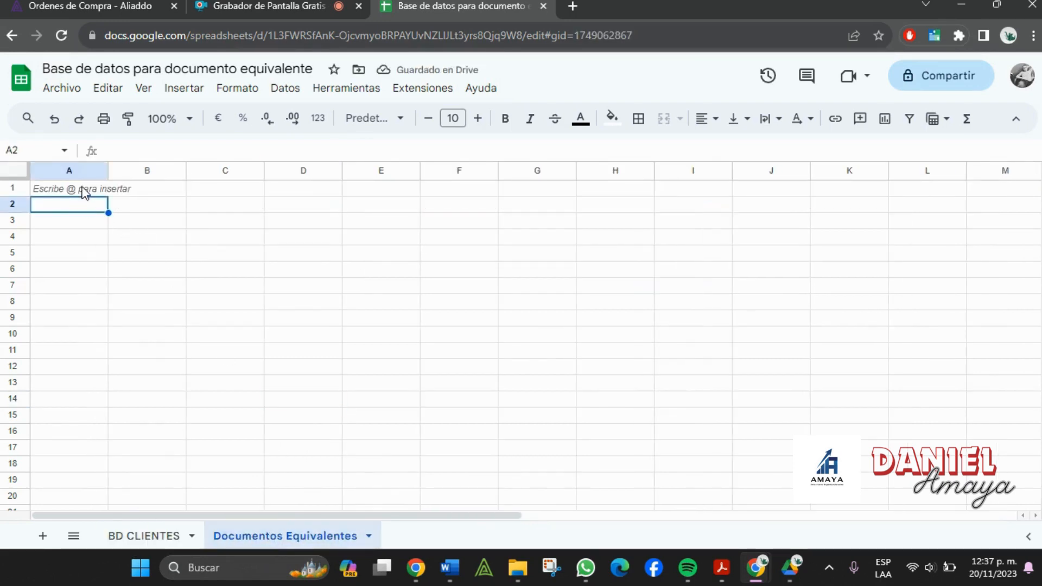
- Enter the heading Consecutivo in A1 and first entries DS1 and DS 2 below it
click(88, 191)
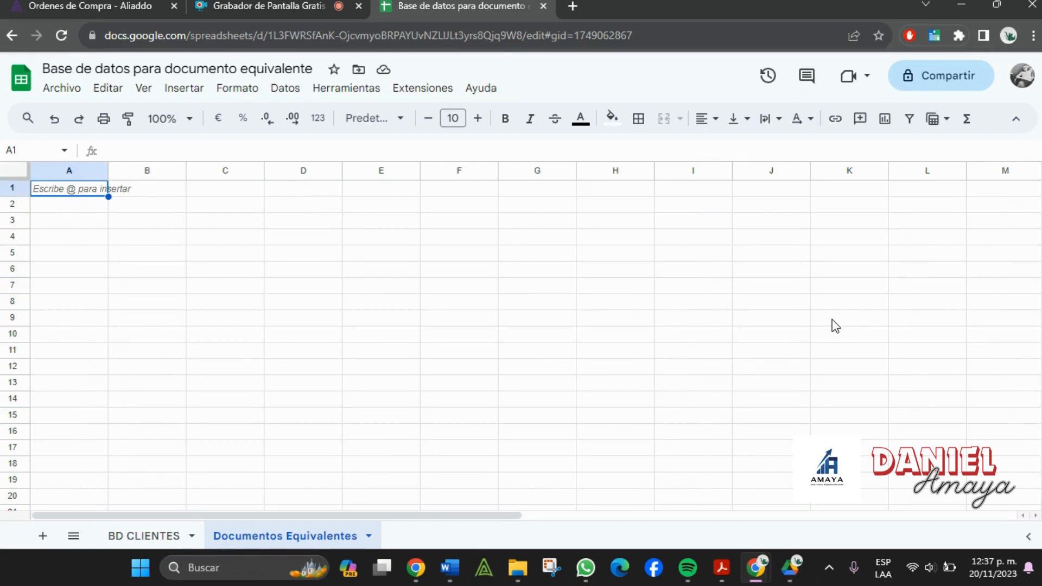
text(Consecu)
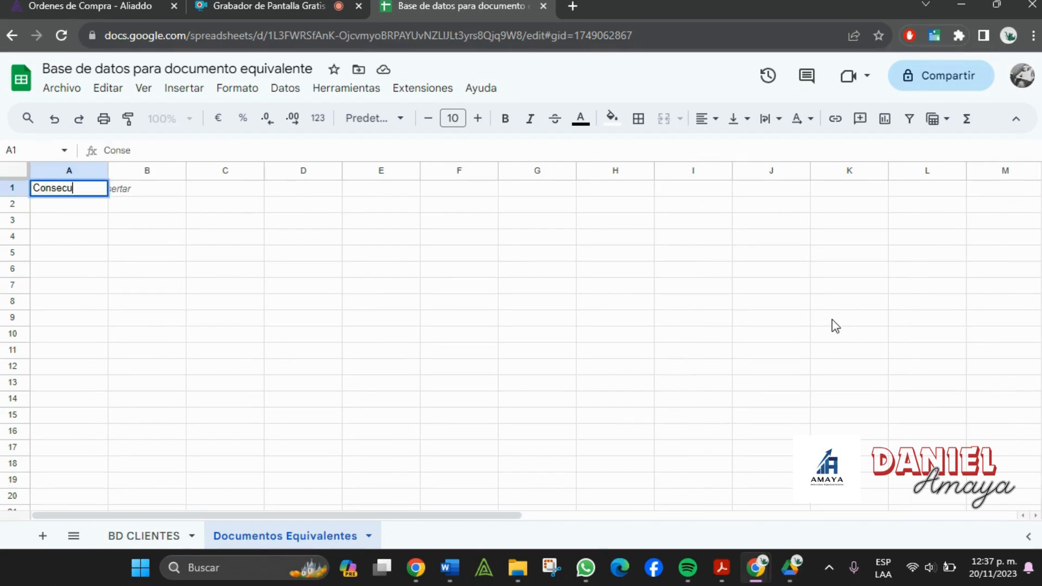
text(tivo)
key(Tab)
key(Return)
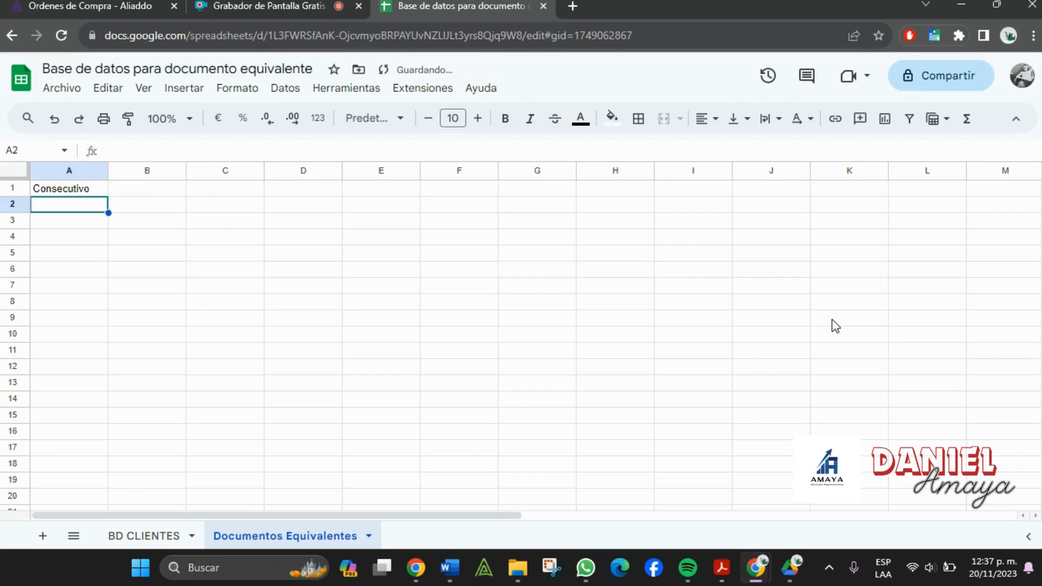
text(DS1)
key(Return)
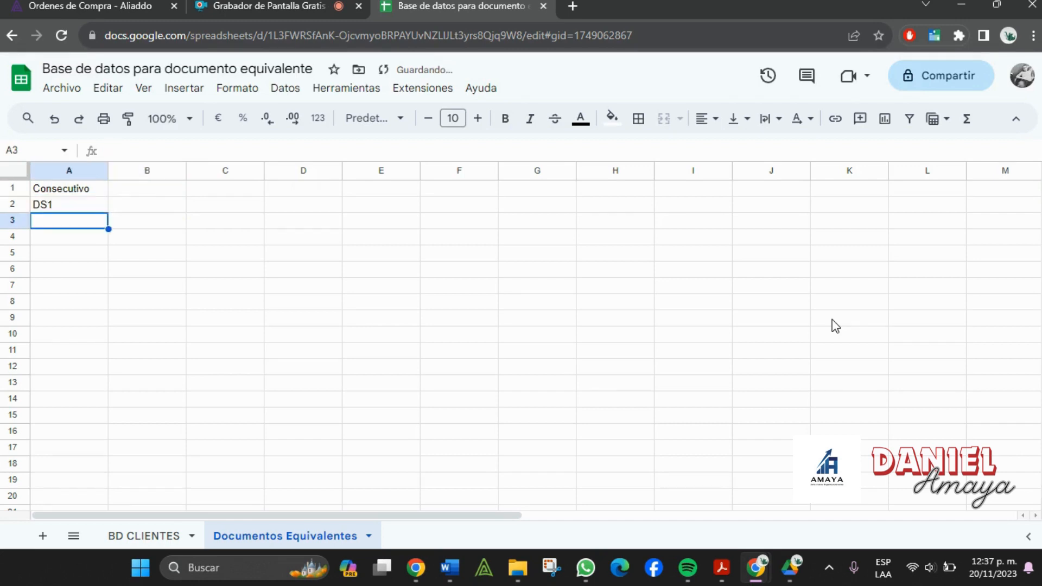
text(DS 2)
key(Tab)
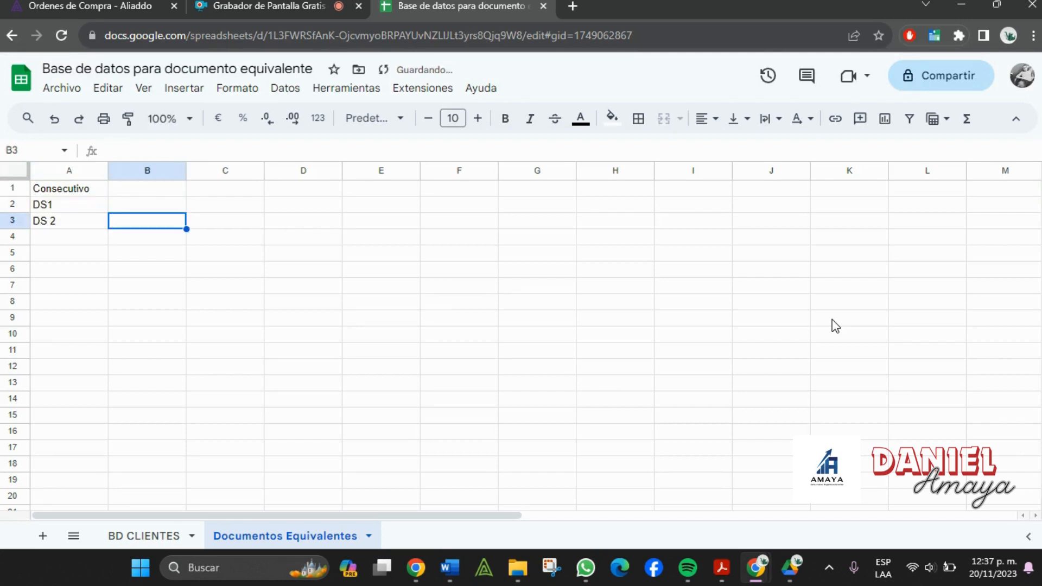
- Correct A2 and A3 to read 'DS - 1' and 'DS - 2'
drag(71, 222, 50, 231)
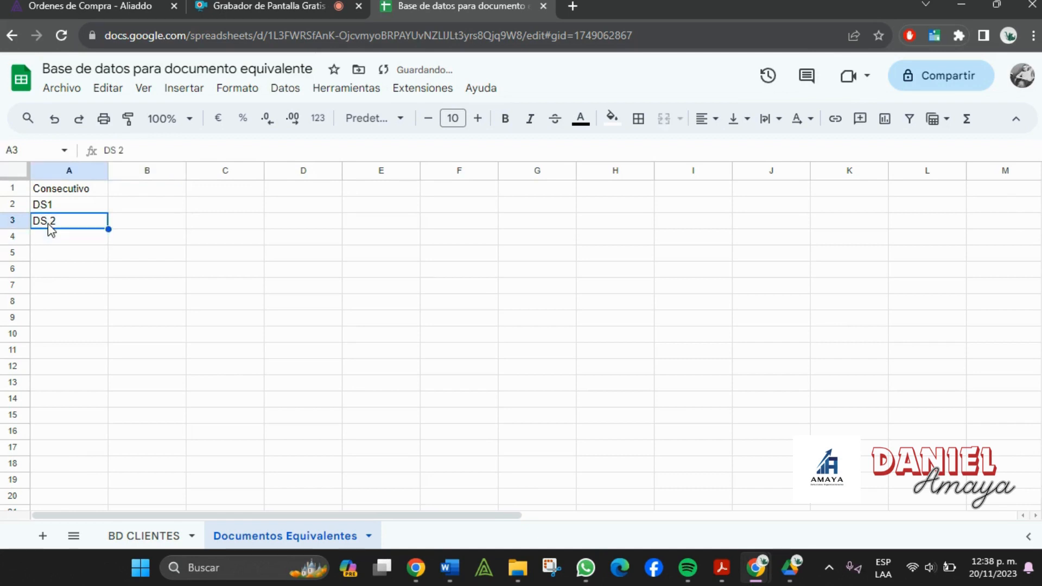
double_click(48, 223)
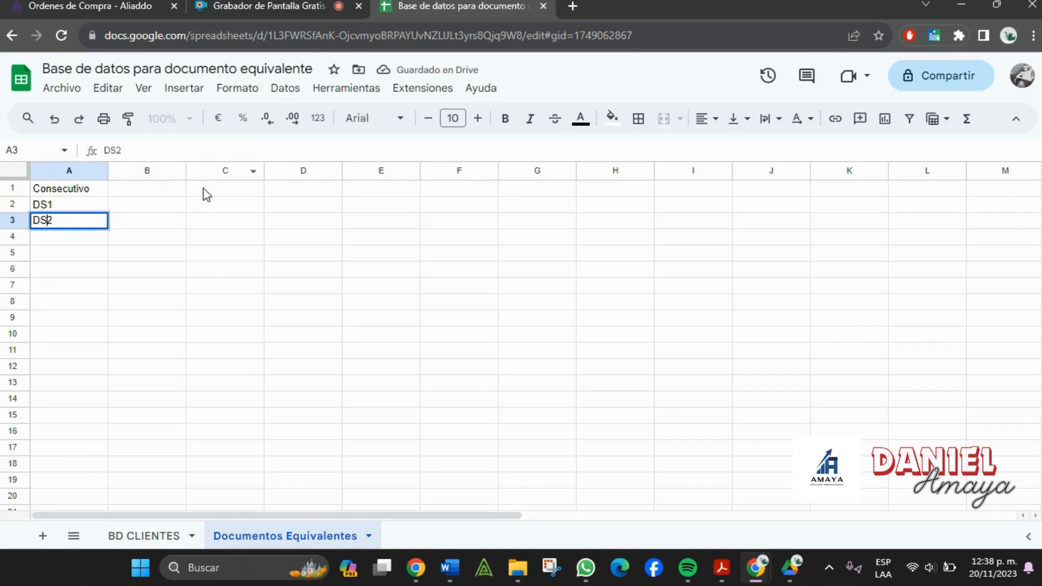
click(144, 225)
click(102, 209)
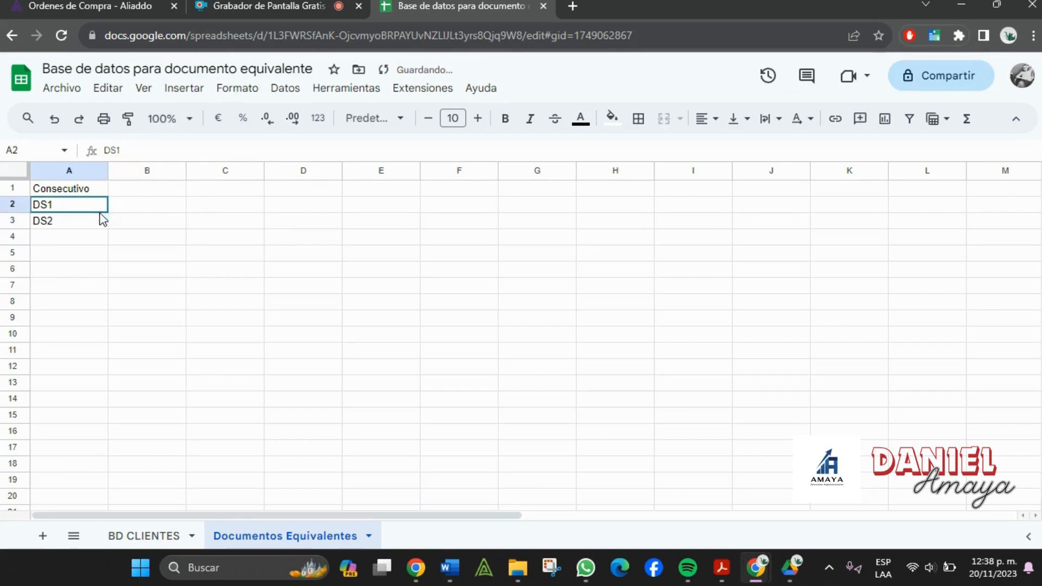
drag(102, 219, 107, 225)
click(49, 209)
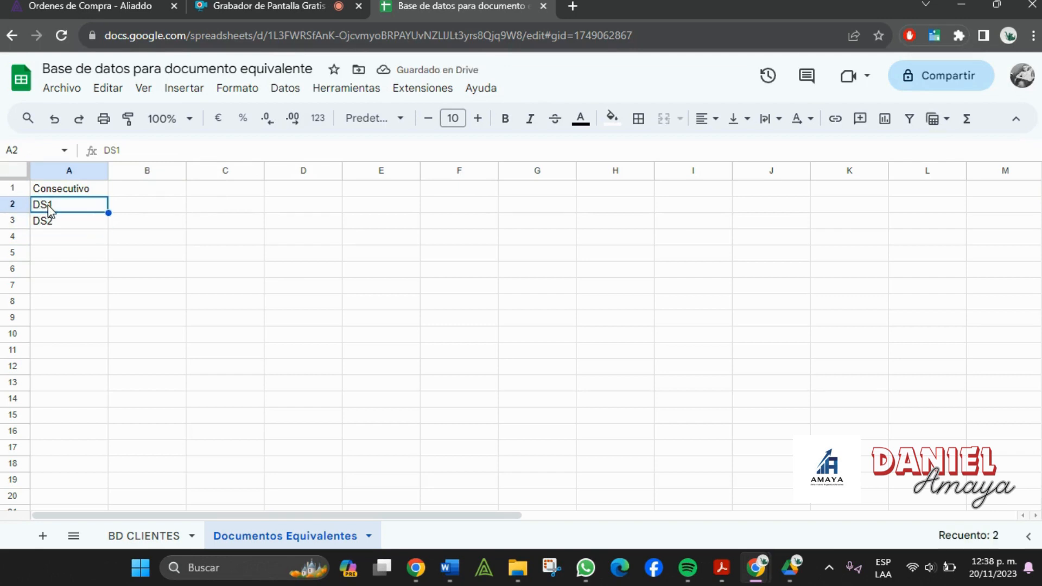
double_click(49, 209)
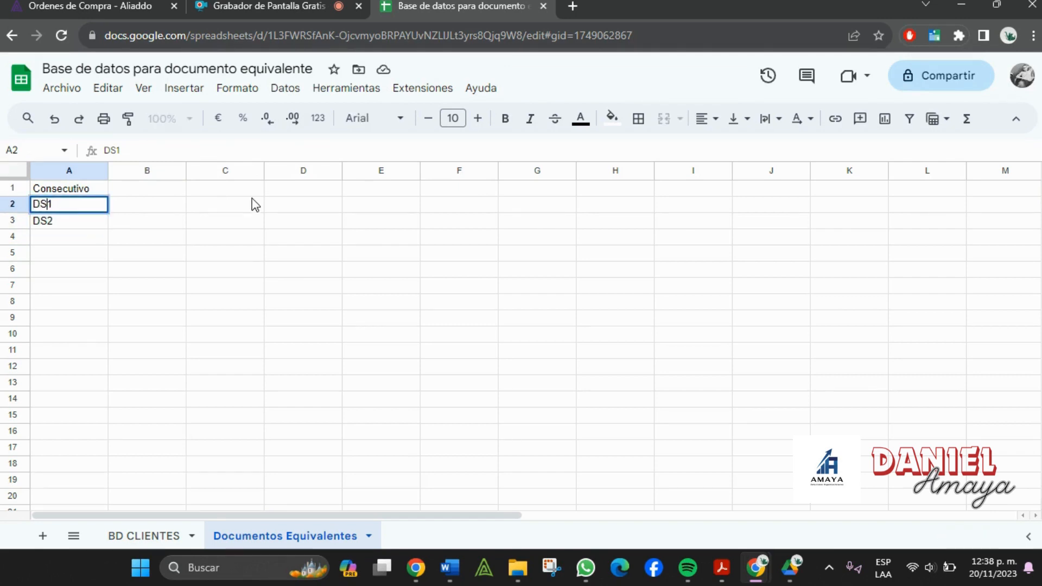
text(-)
drag(206, 269, 147, 255)
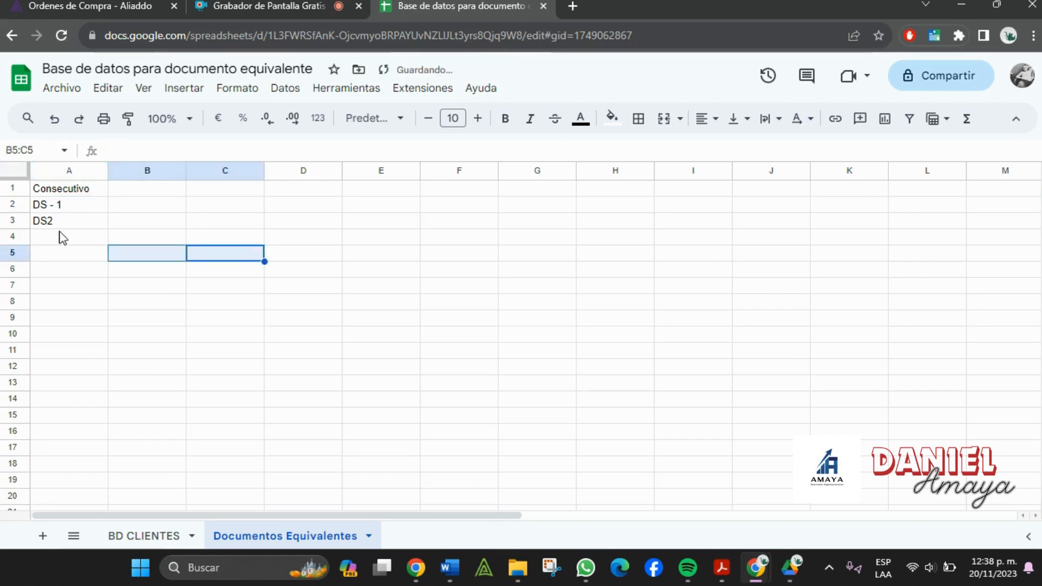
click(63, 226)
double_click(50, 221)
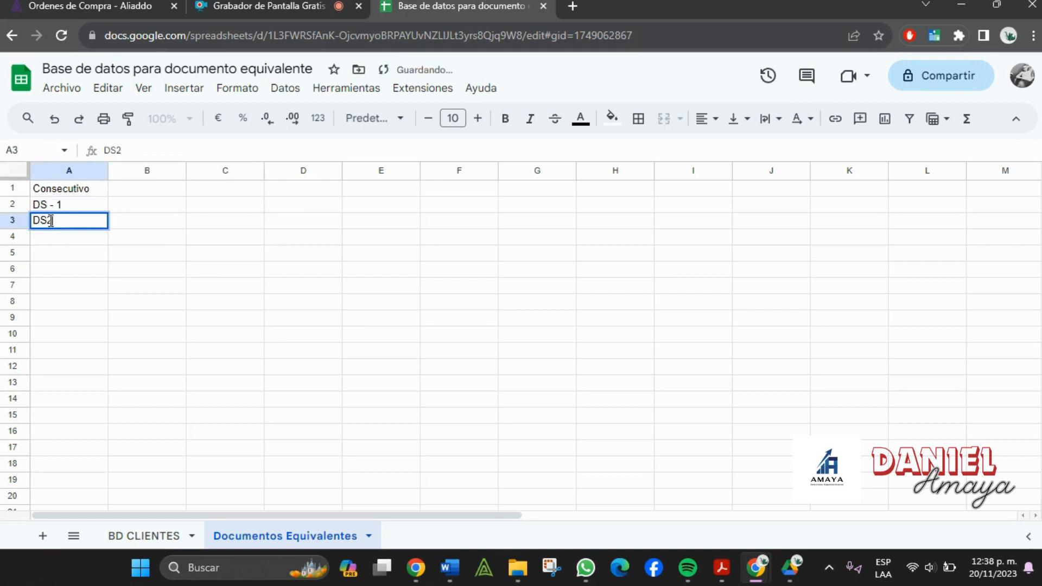
text(-)
click(160, 241)
- Fill the DS - 1, DS - 2 pattern down column A to row 101
drag(76, 205, 118, 240)
scroll(188, 318, up, 15)
scroll(188, 313, up, 17)
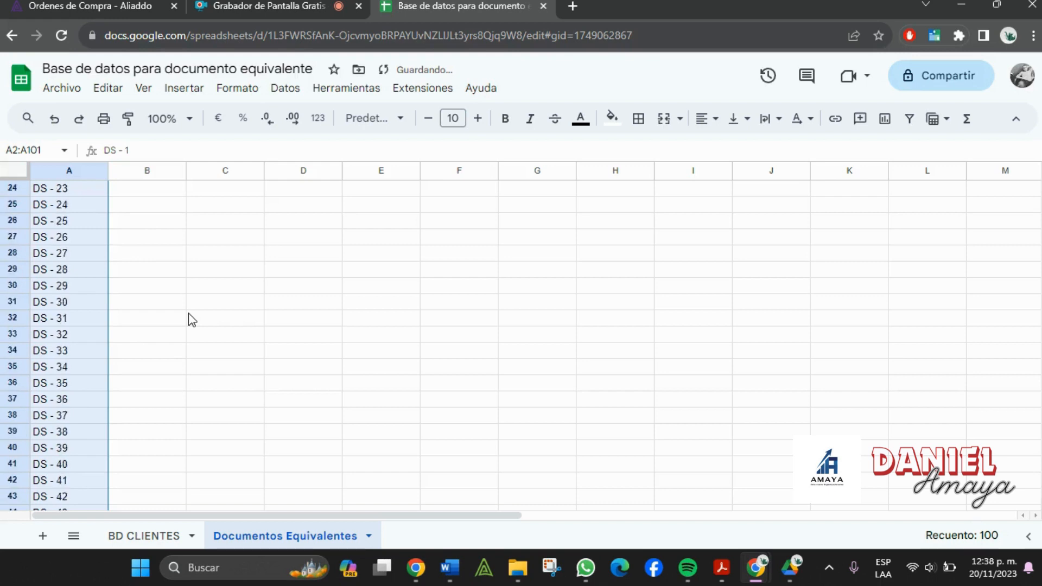
drag(188, 314, 152, 316)
click(153, 191)
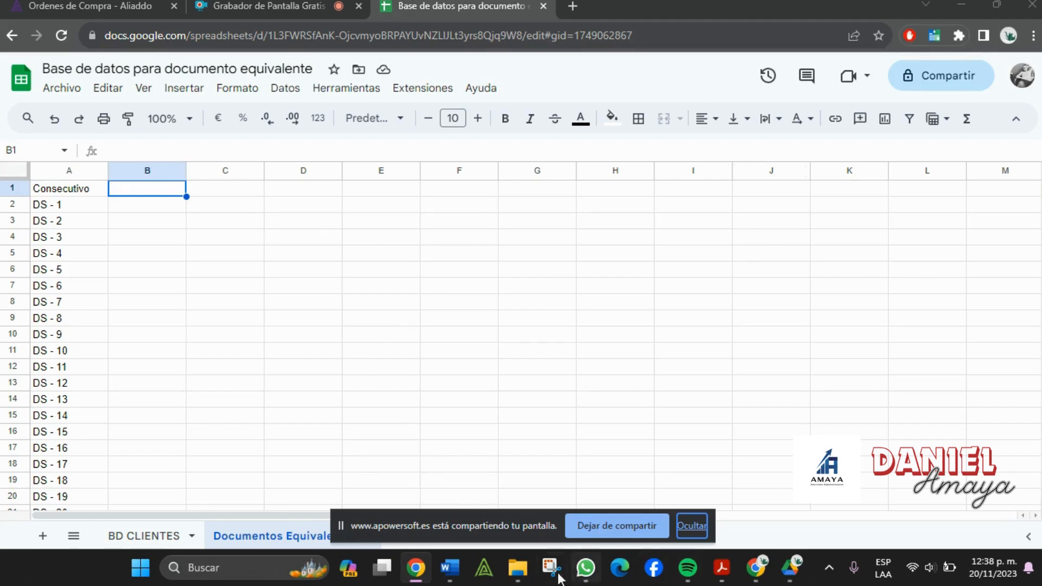
- Check the NUMERO and FECHA table in the Word payment template, then return to the spreadsheet
click(450, 568)
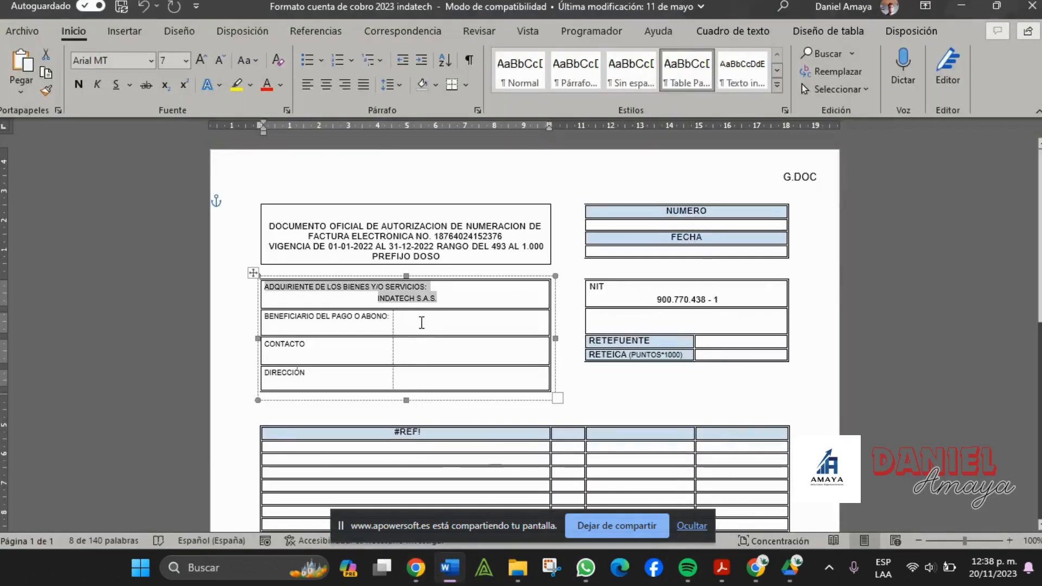
scroll(623, 424, down, 3)
scroll(491, 373, up, 3)
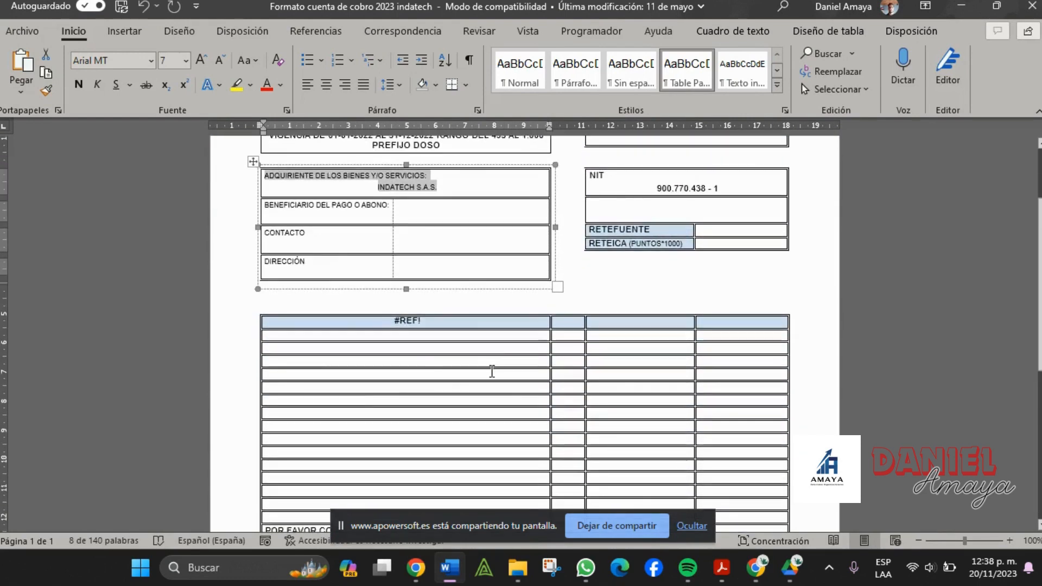
click(677, 228)
click(677, 228)
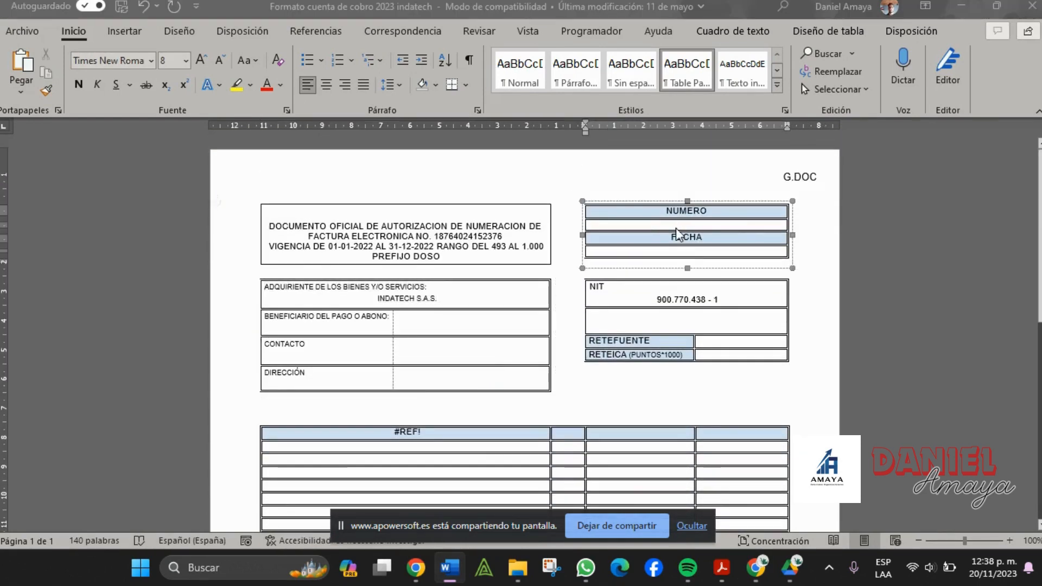
key(alt+Tab)
key(alt+Tab)
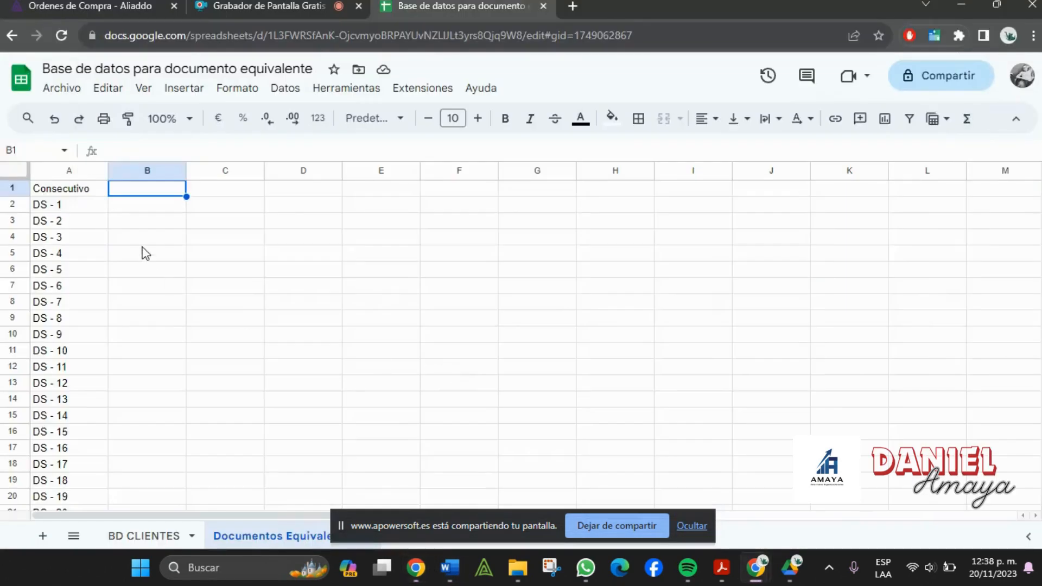
click(54, 195)
key(alt+Tab)
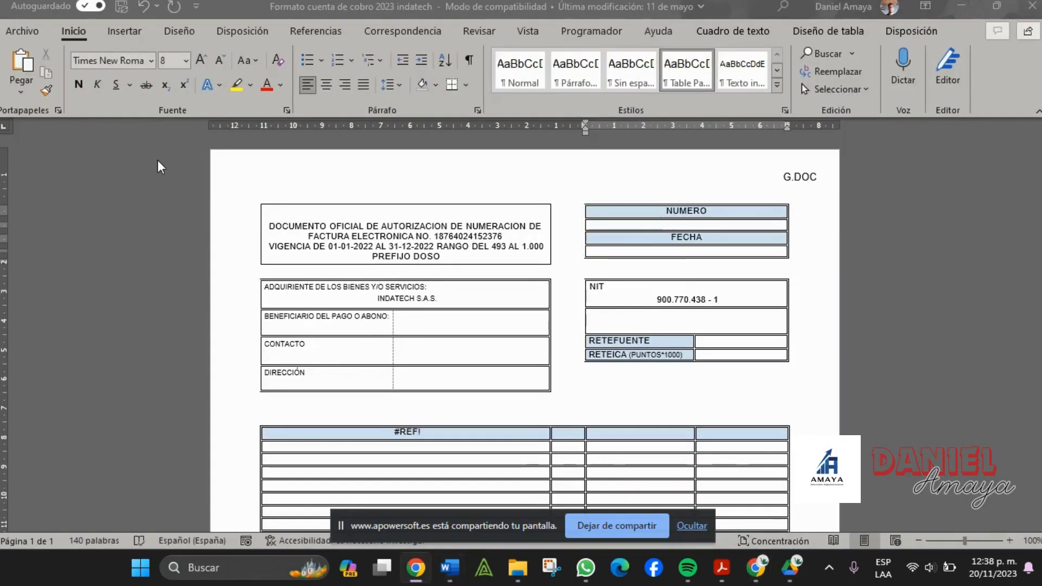
key(alt+Tab)
click(156, 197)
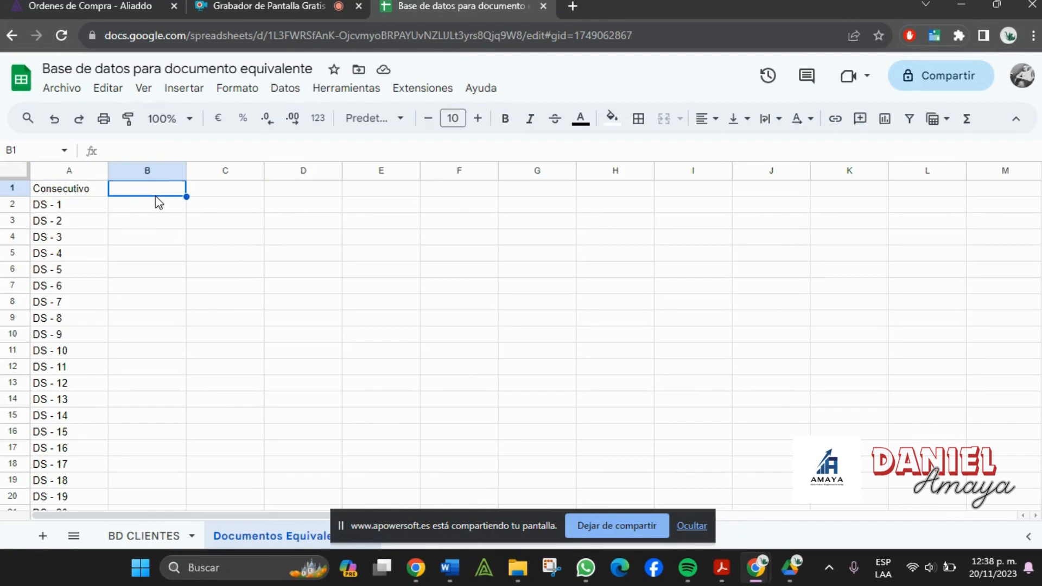
- Enter the header Fecha in B1
text(fECHA)
key(BackSpace)
text(F)
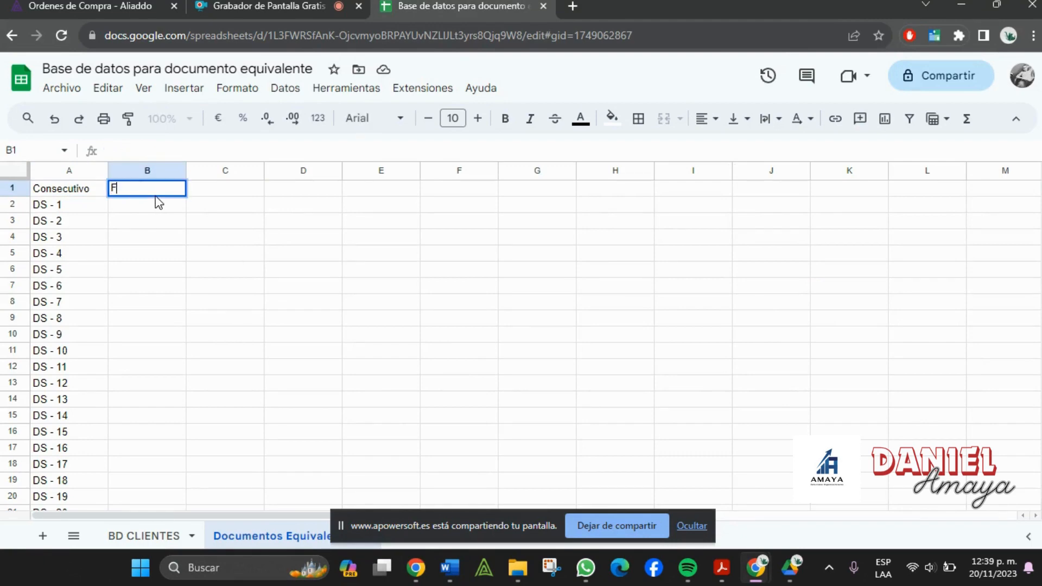
text(echa)
key(Tab)
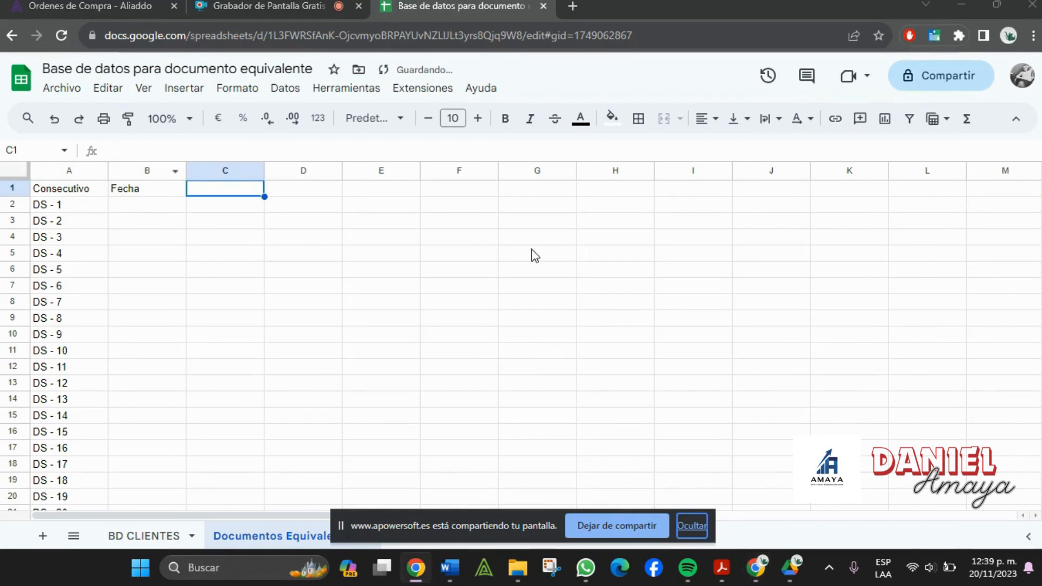
- Add the header 'Adquiriente de bienes o servicios' in C1 and widen column C to fit
key(alt+Tab)
key(alt+Tab)
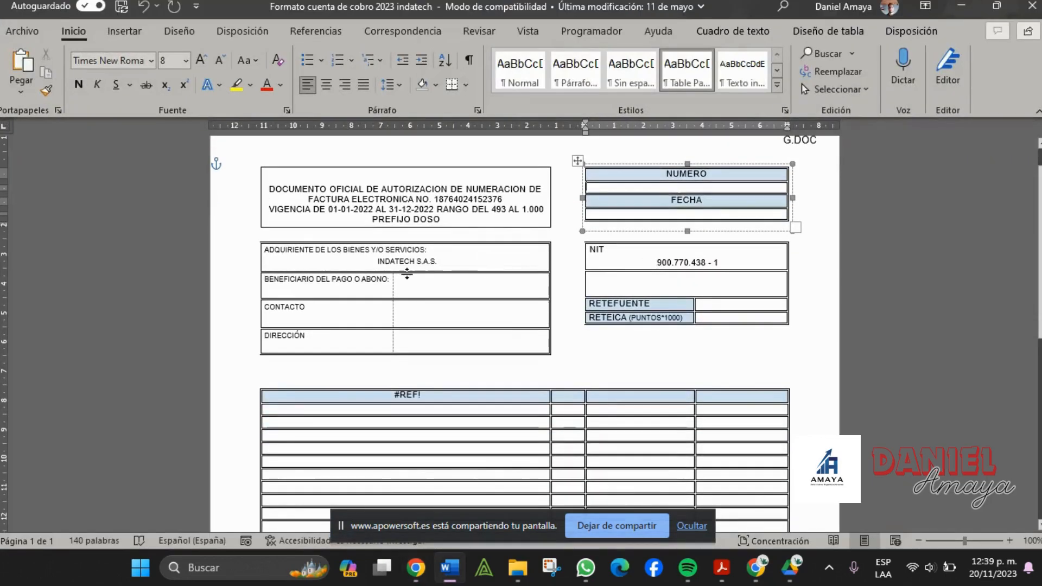
drag(266, 251, 437, 263)
click(453, 273)
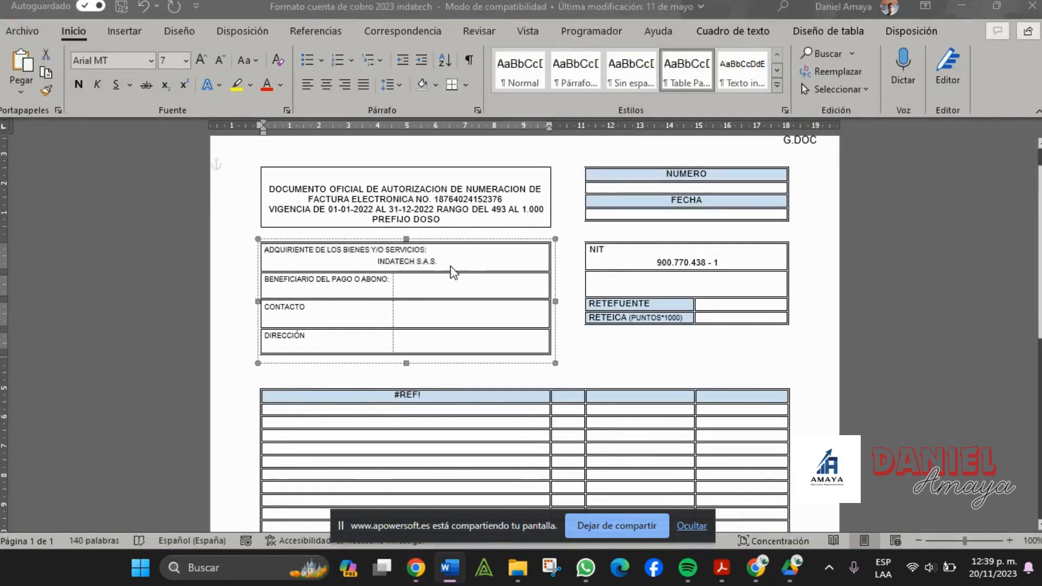
key(alt+Tab)
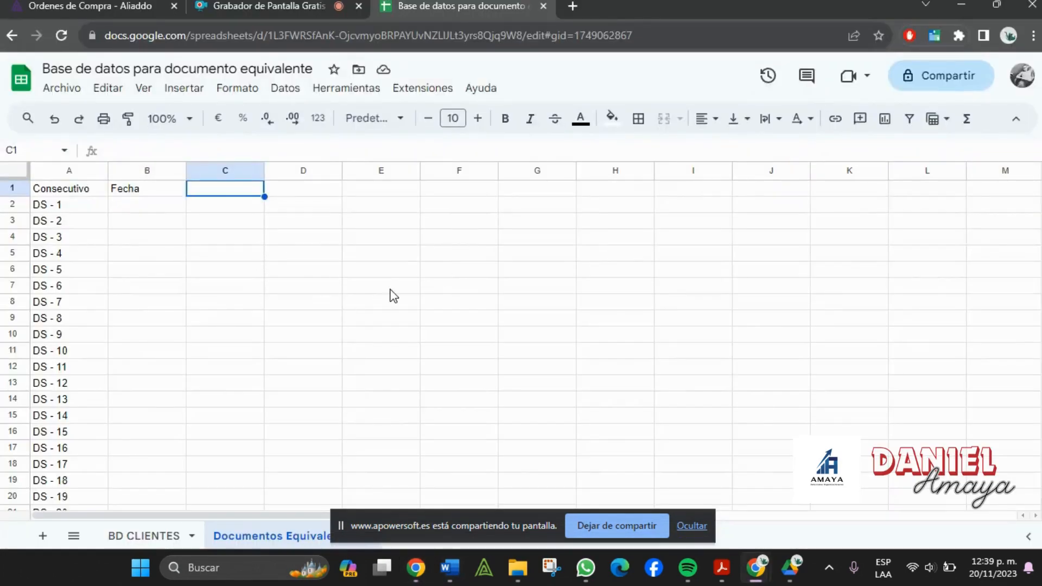
click(143, 535)
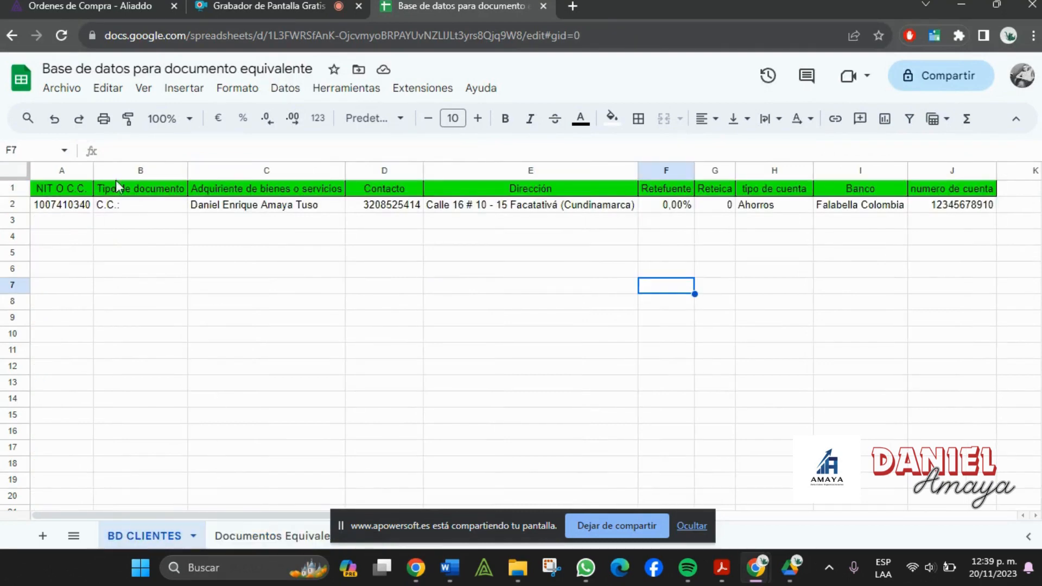
click(259, 190)
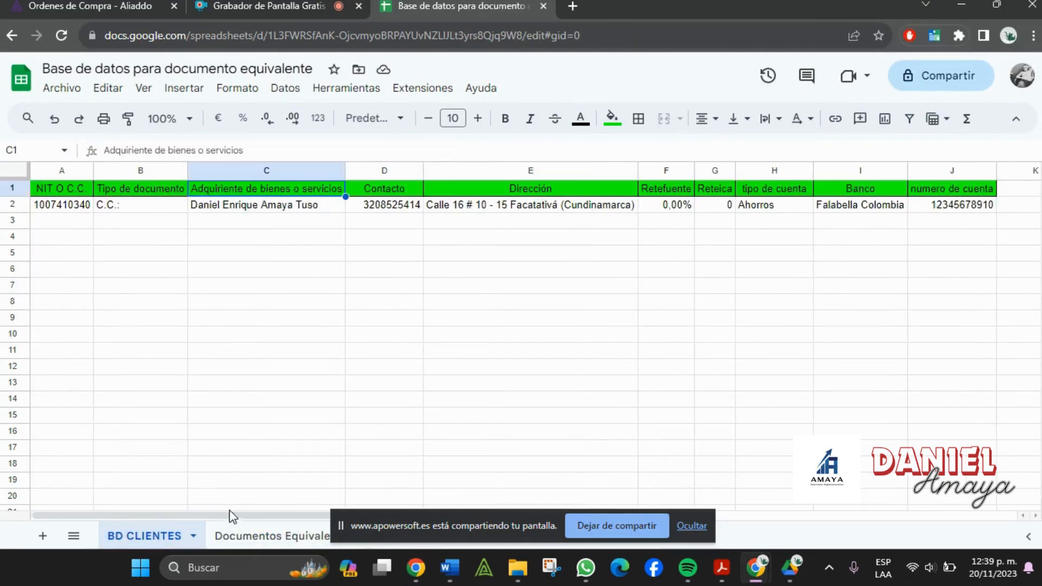
click(259, 536)
text(A)
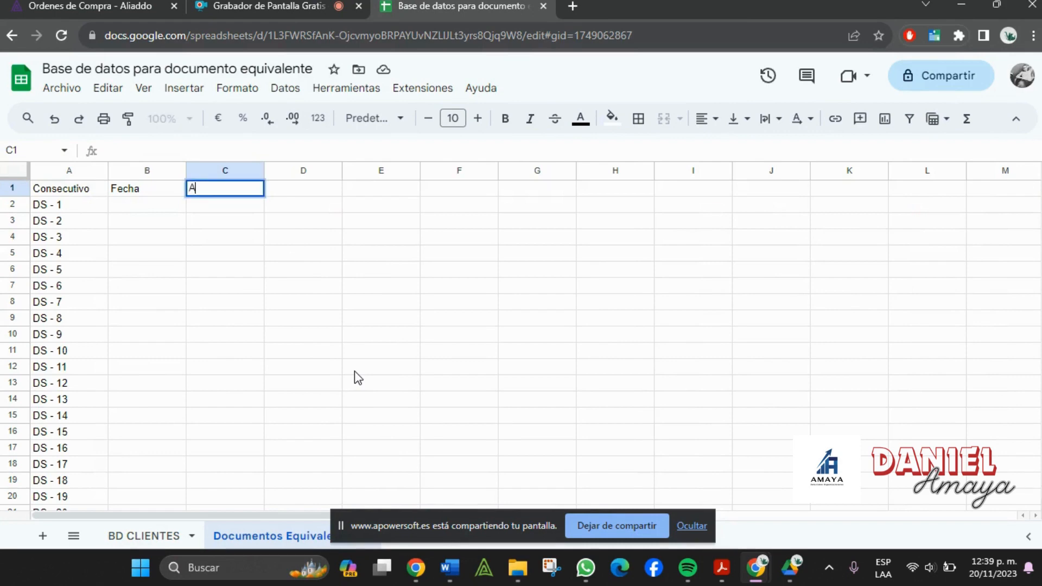
text(dquiriente d)
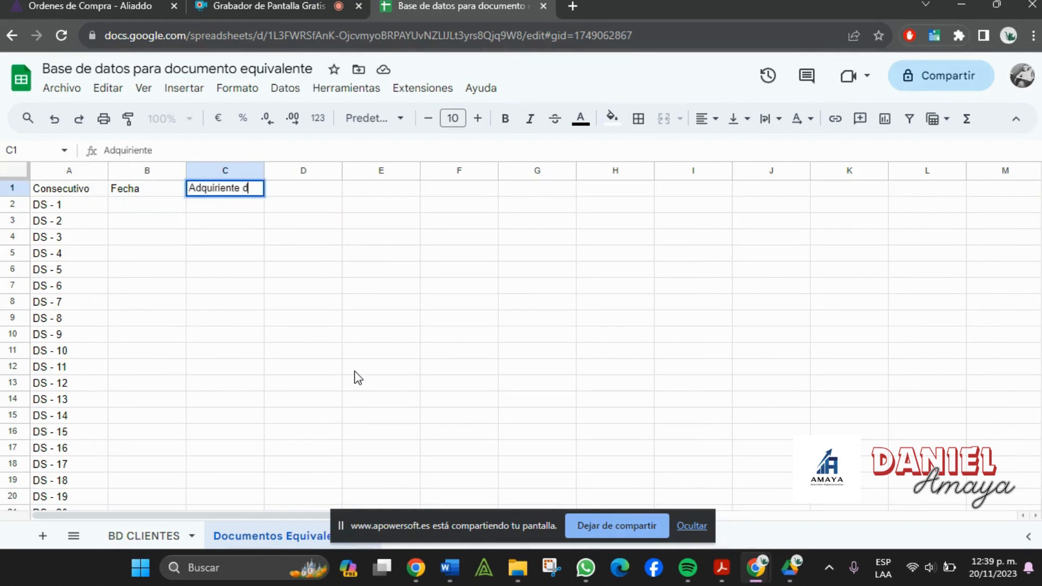
text(e bienes o servicios)
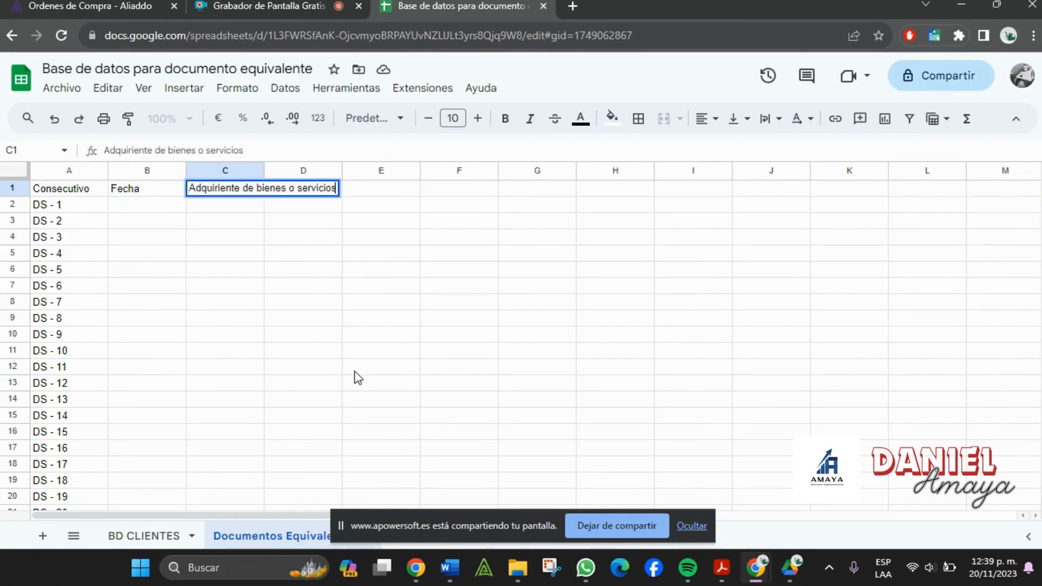
key(Tab)
click(276, 171)
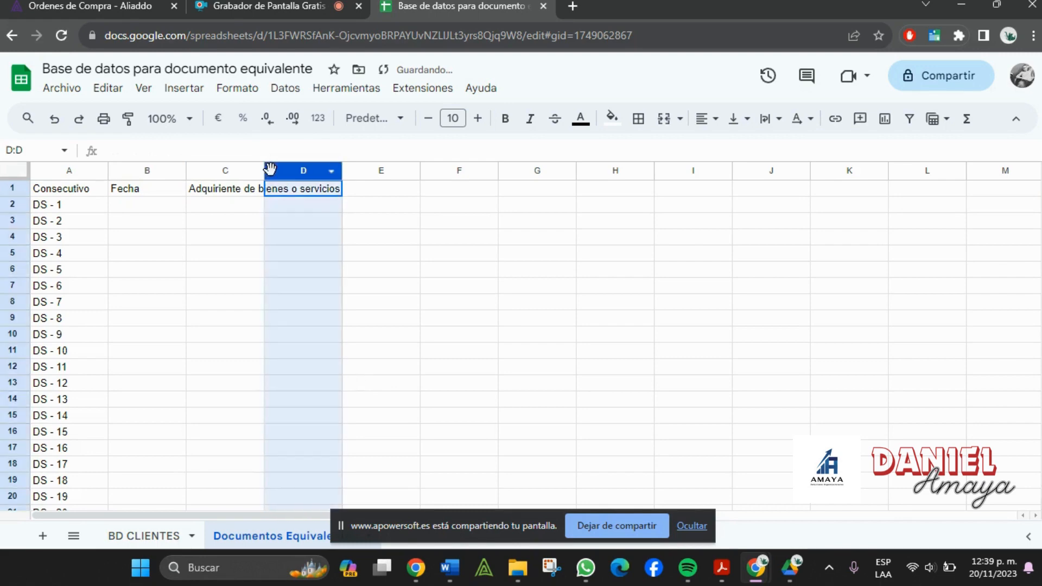
drag(265, 171, 342, 187)
click(351, 192)
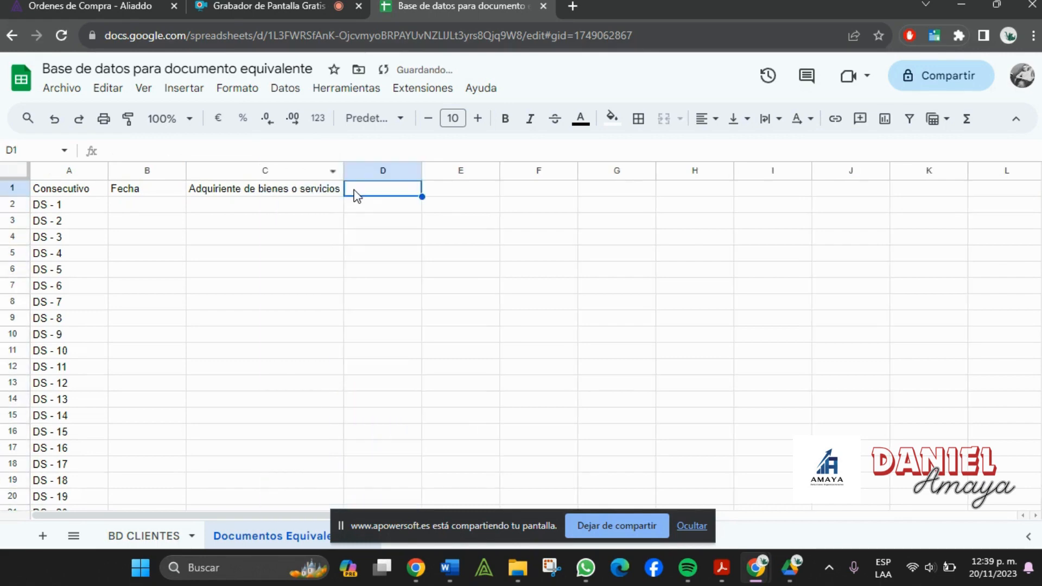
- Add the header 'Beneficiario del pago o abono' in D1 and widen column D to fit
key(alt+Tab)
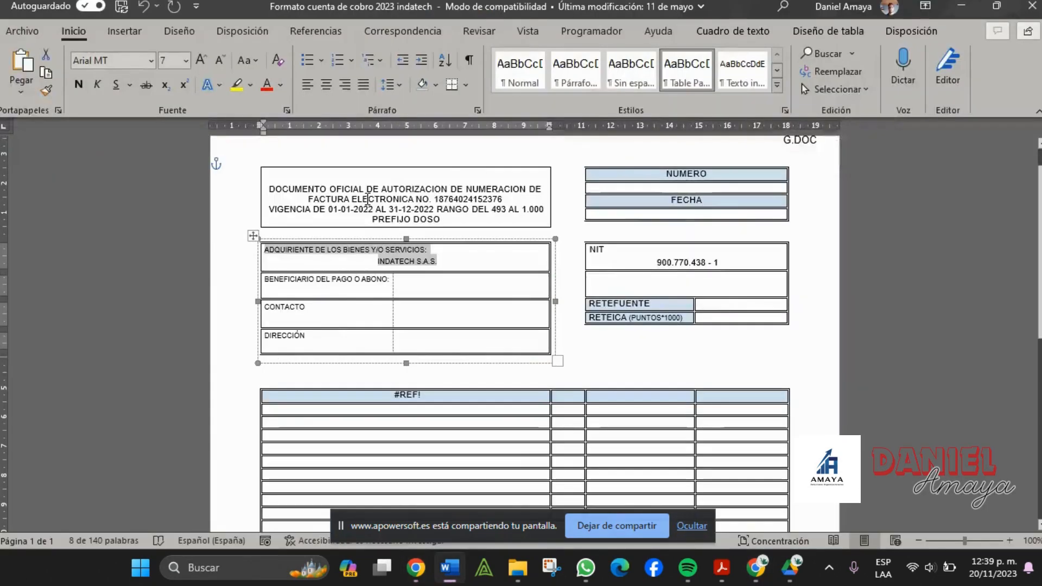
click(411, 284)
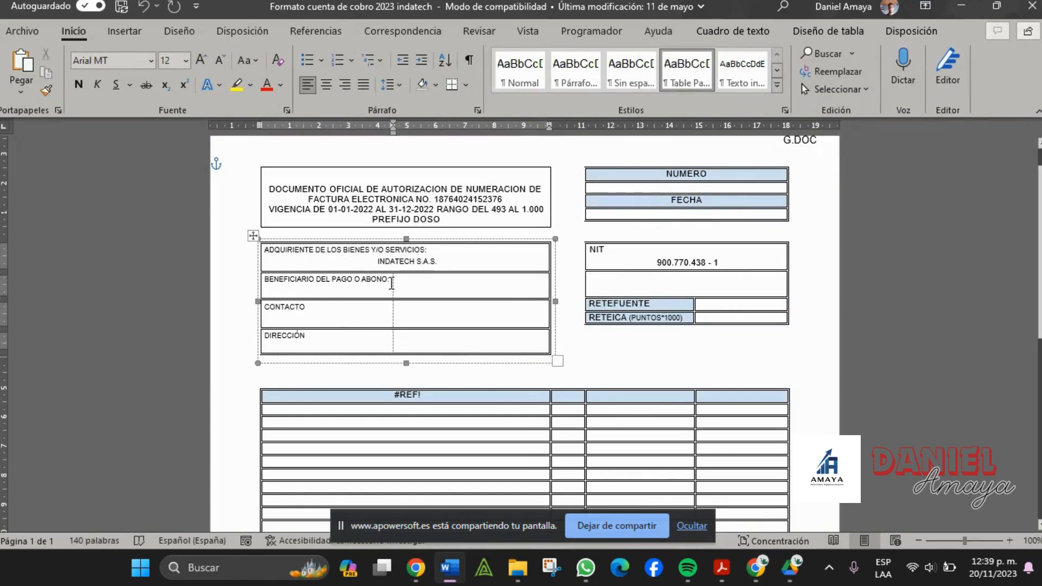
key(alt+Tab)
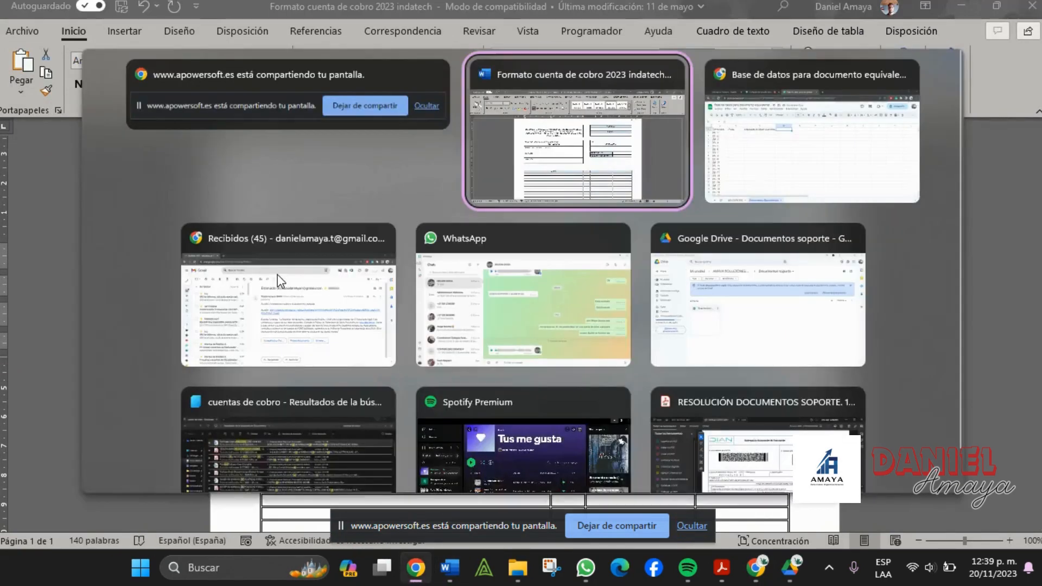
key(alt+Tab)
text(Bene)
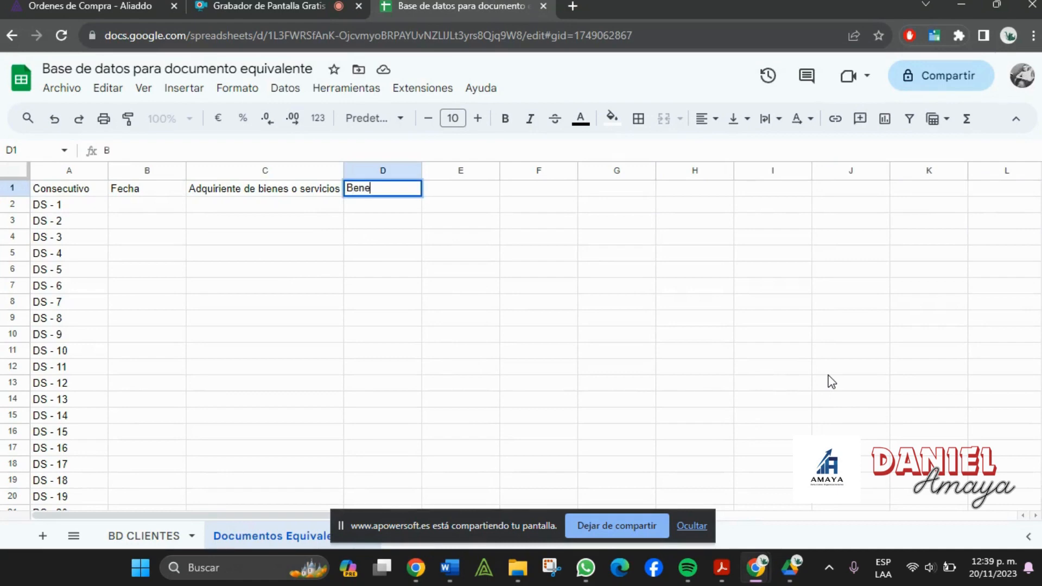
text(ficiario del pago o abono)
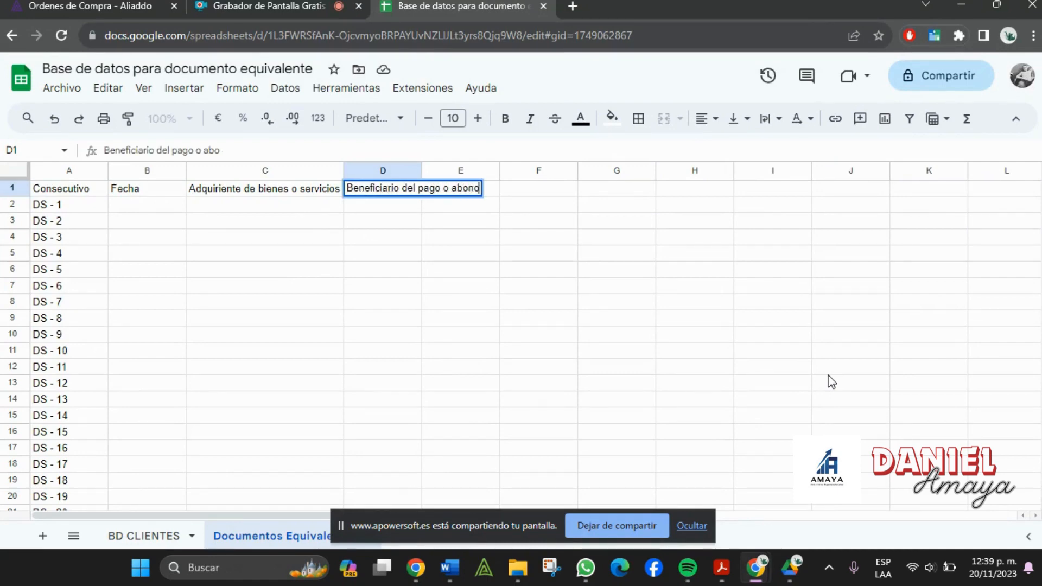
key(Tab)
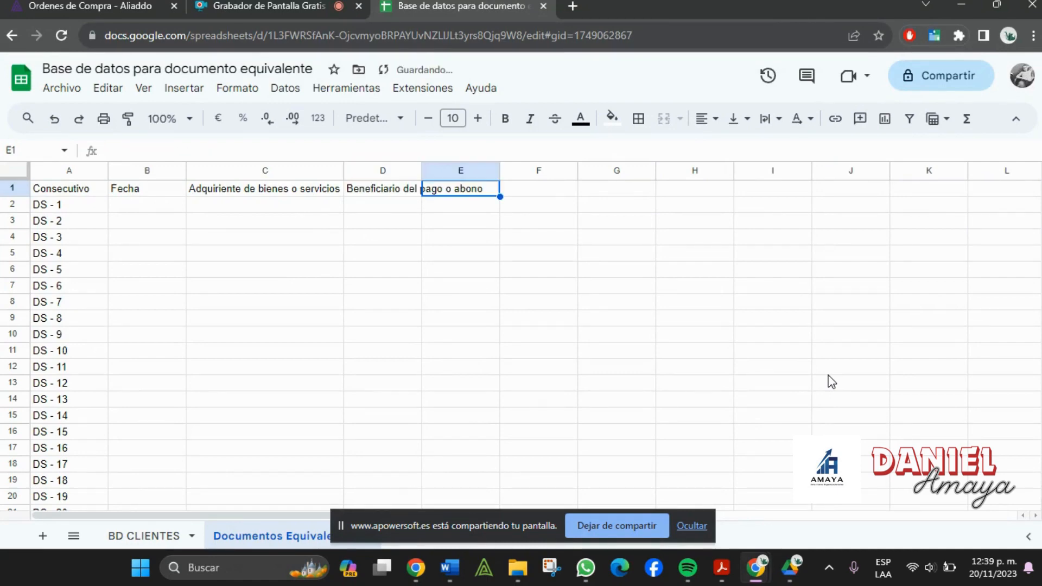
click(370, 308)
drag(425, 172, 486, 172)
click(455, 206)
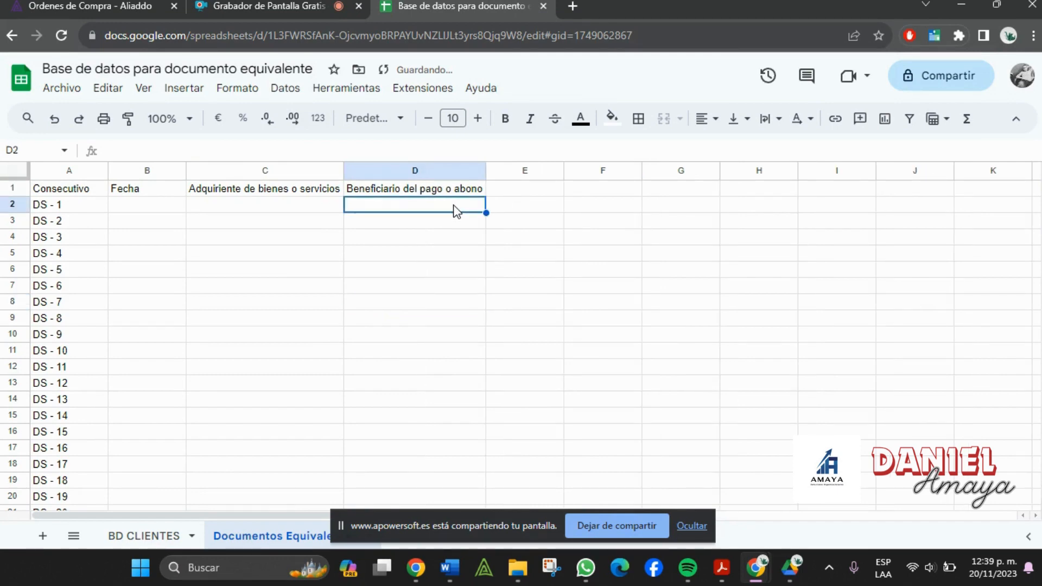
click(204, 213)
click(396, 212)
click(272, 212)
click(402, 211)
- Enter the headers Contacto in E1 and Dirección. in F1
key(alt+Tab)
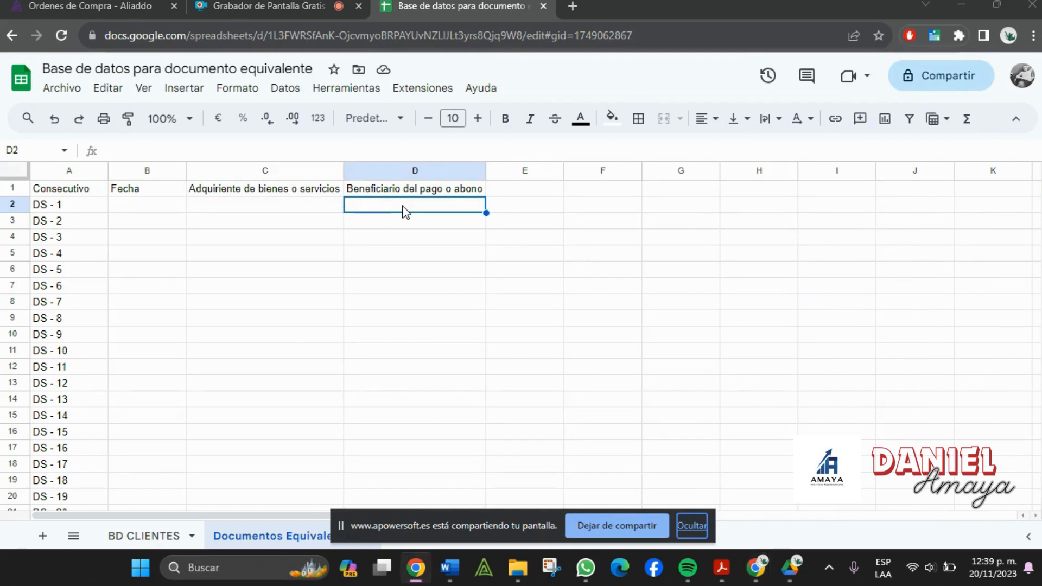
key(alt+Tab)
key(alt+Tab)
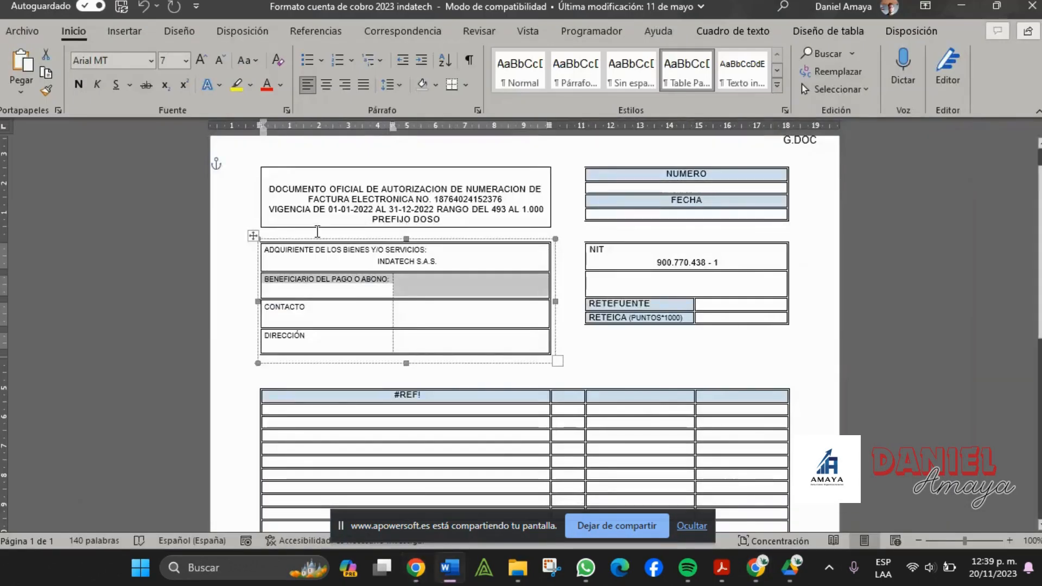
key(alt+Tab)
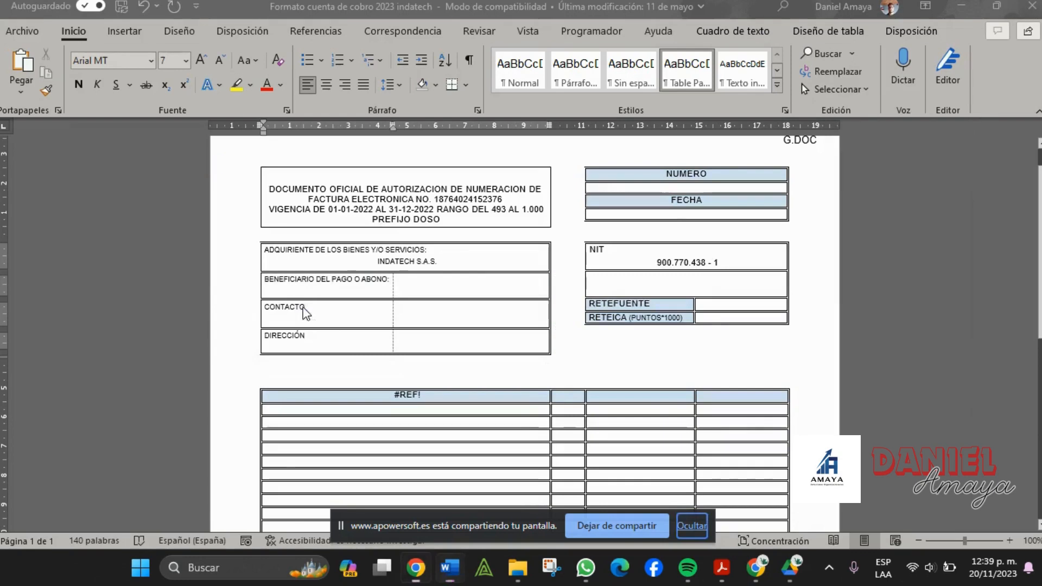
key(alt+Tab)
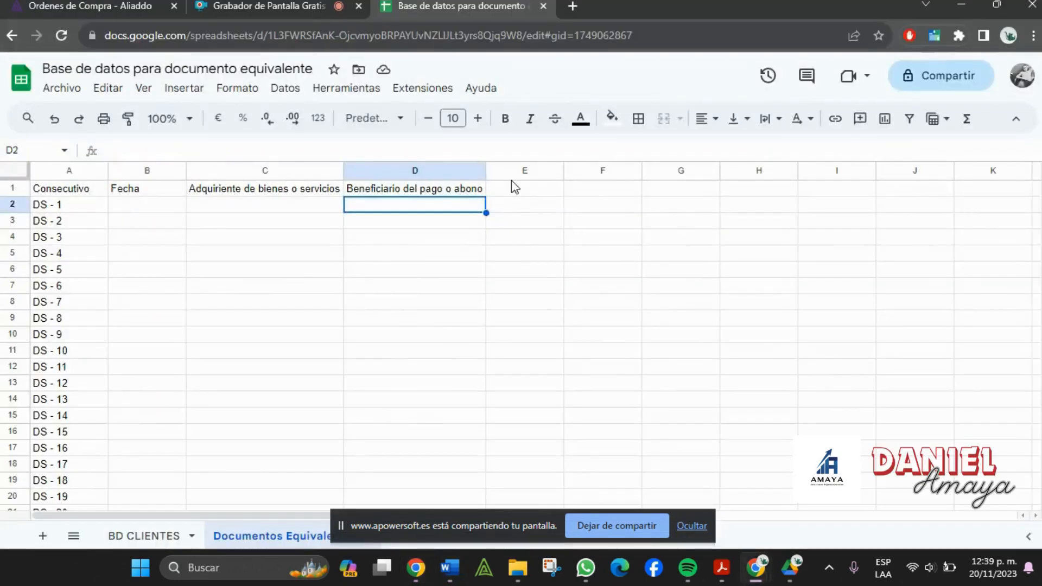
click(512, 178)
click(535, 192)
text(Contacto)
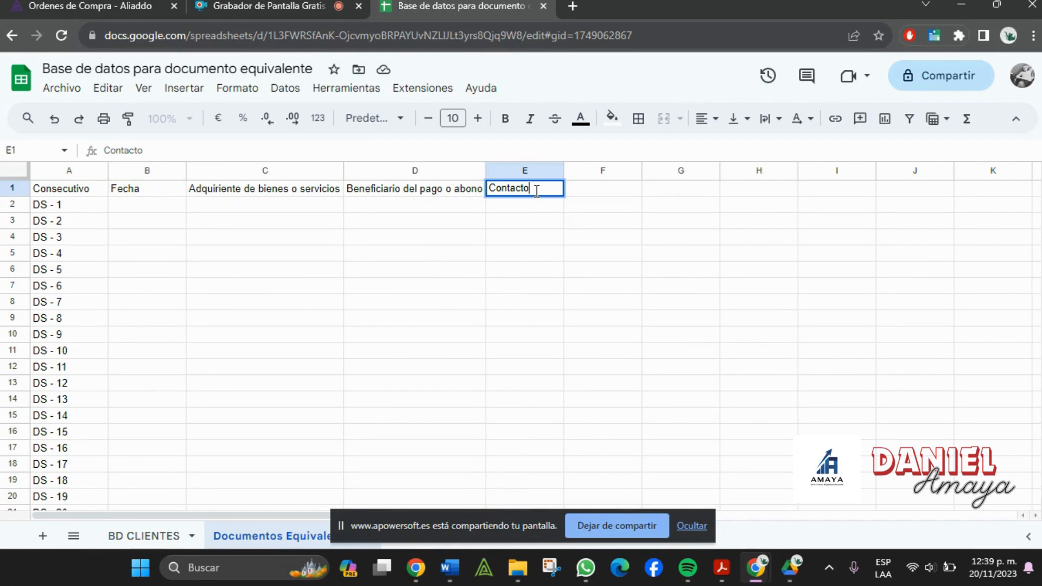
key(Tab)
text(D)
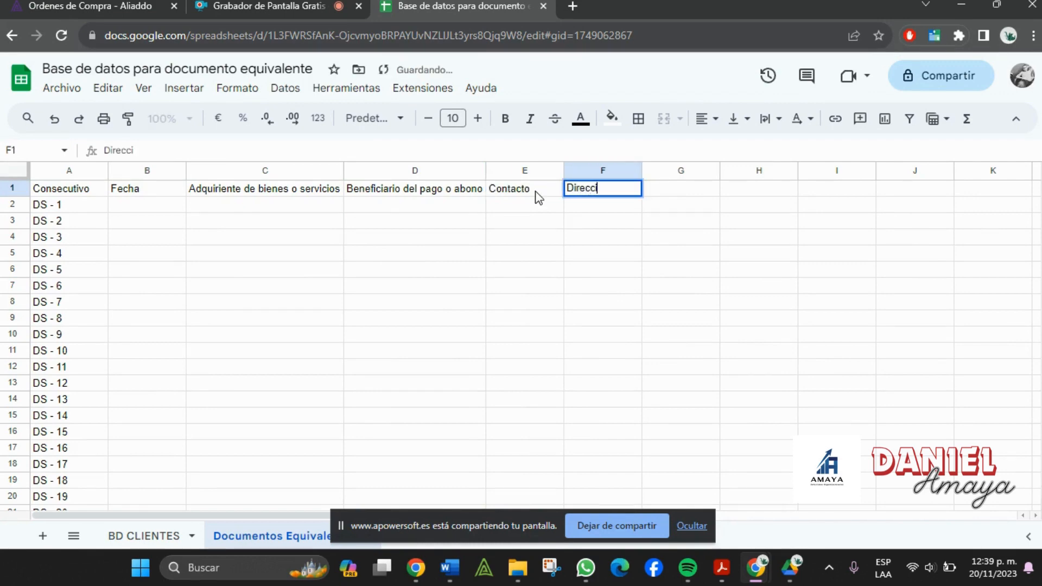
text(irección)
key(Tab)
- Compare the headers against the Word payment form, then select column C
key(alt+Tab)
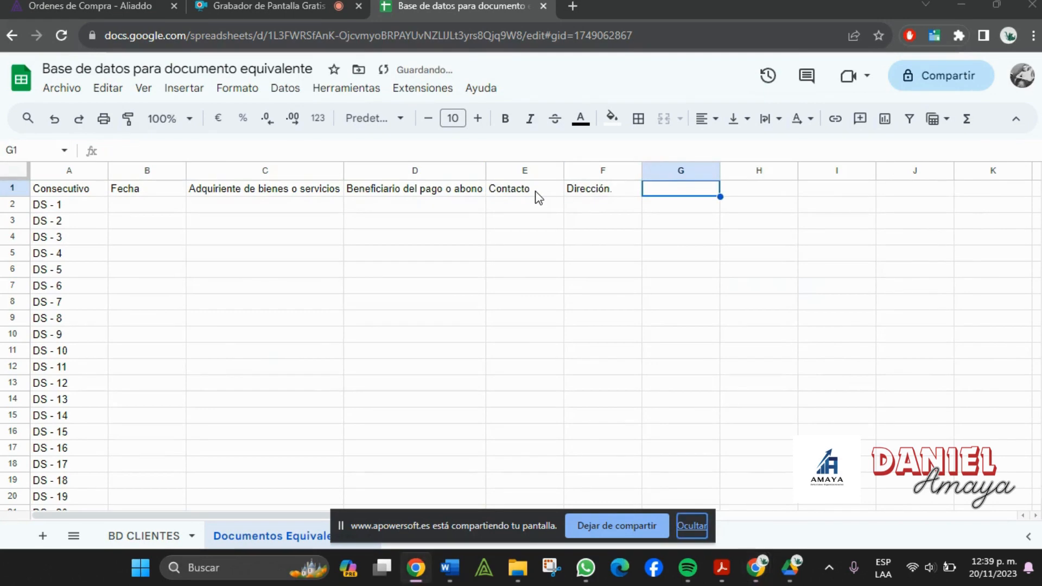
click(802, 83)
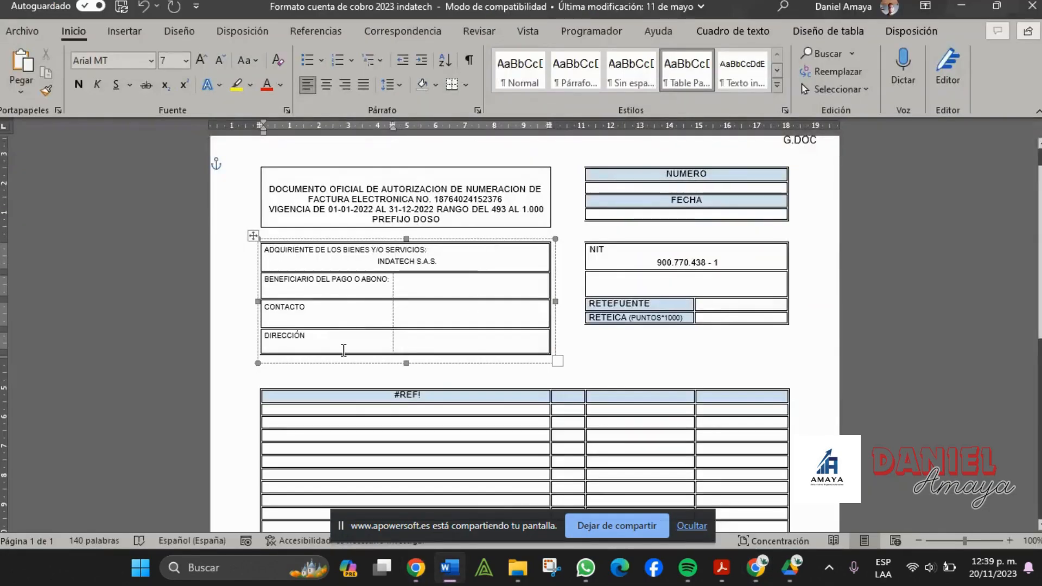
scroll(688, 288, down, 1)
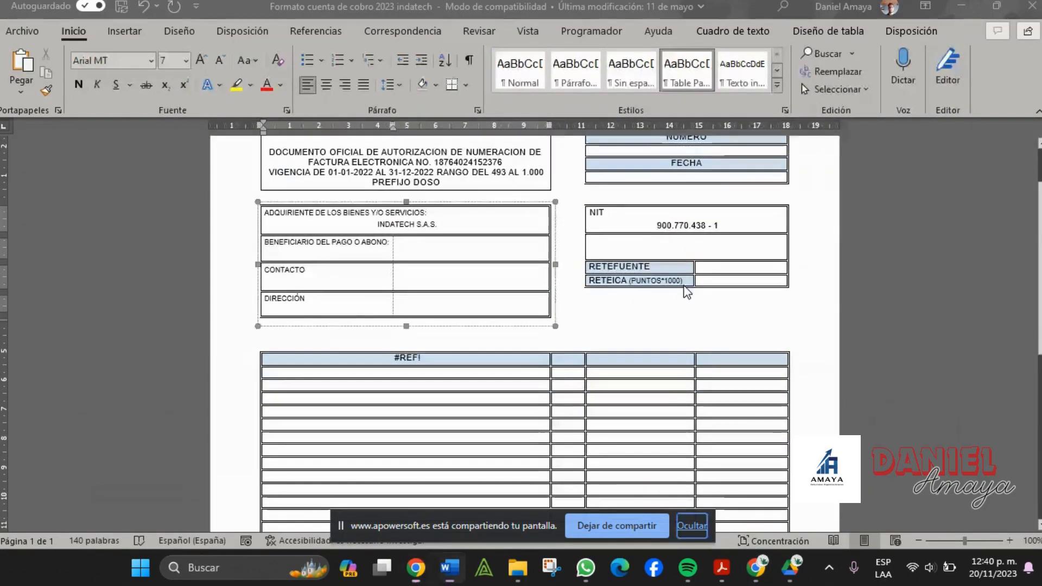
key(alt+Tab)
click(383, 238)
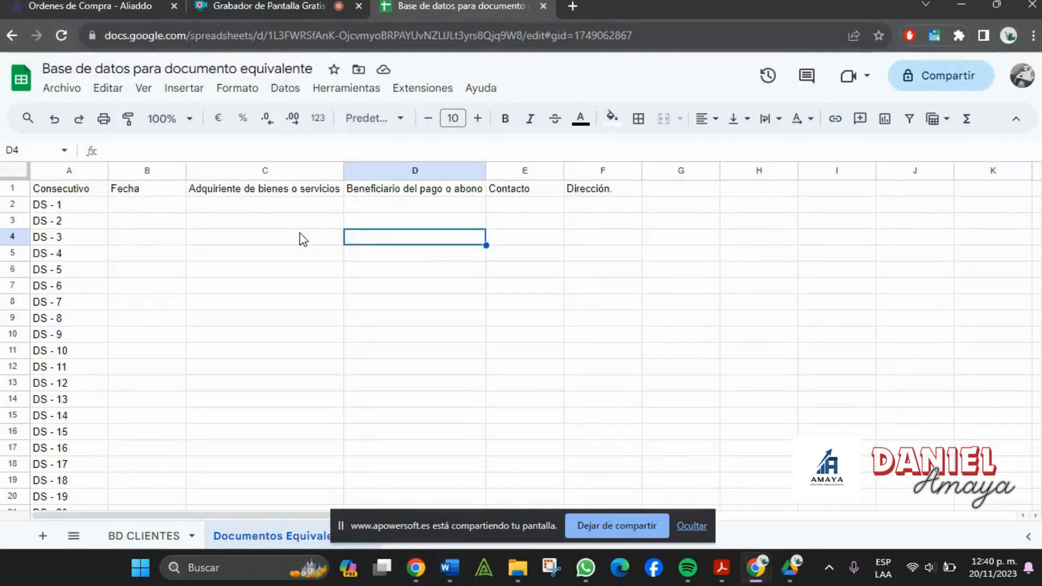
drag(298, 236, 304, 220)
click(309, 170)
- Insert a column right of C headed 'I.D. adquiriente' and narrow it to fit
right_click(311, 171)
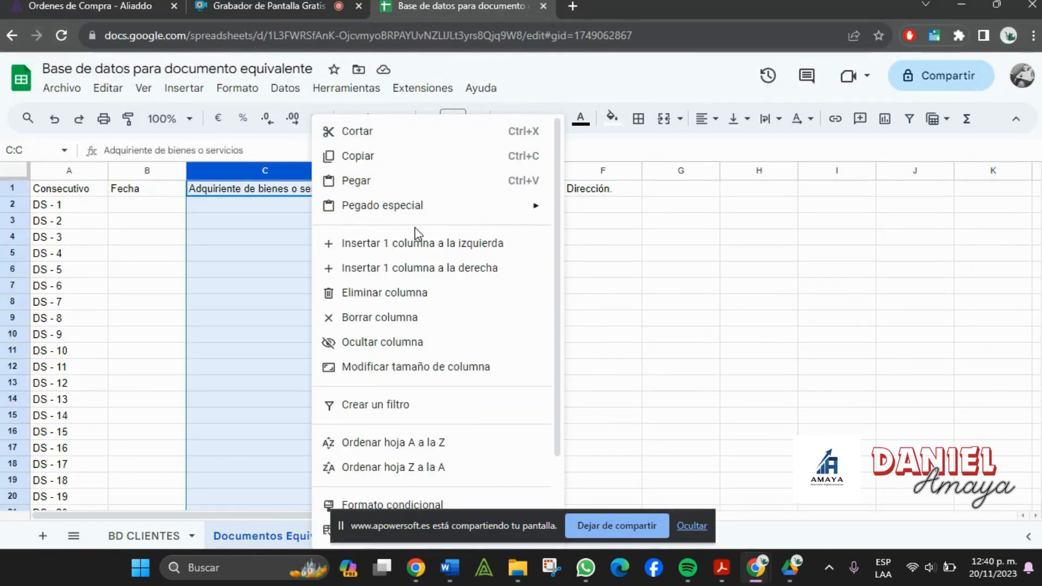
click(432, 272)
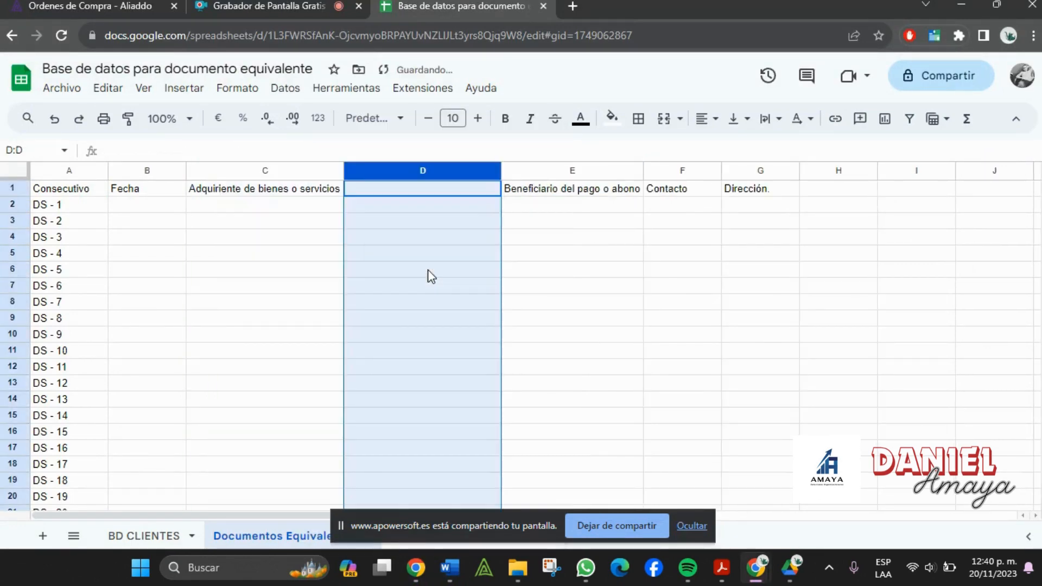
key(alt+Tab)
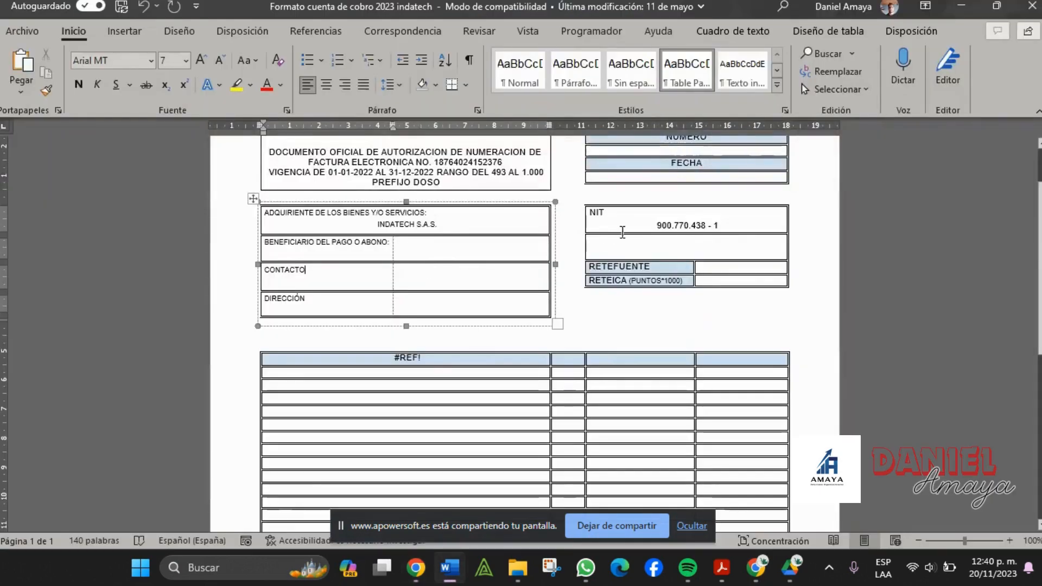
click(665, 225)
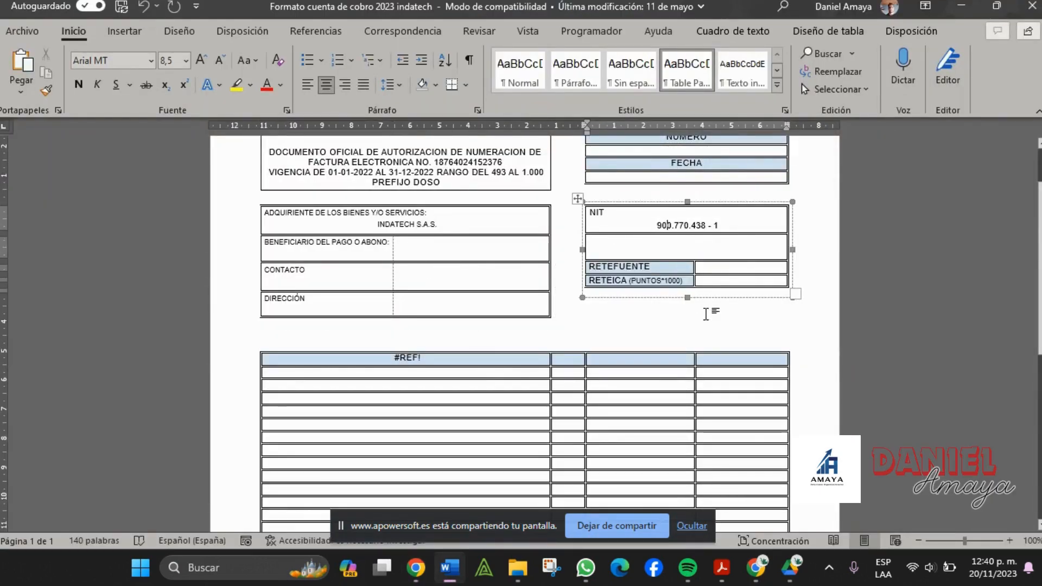
key(alt+Tab)
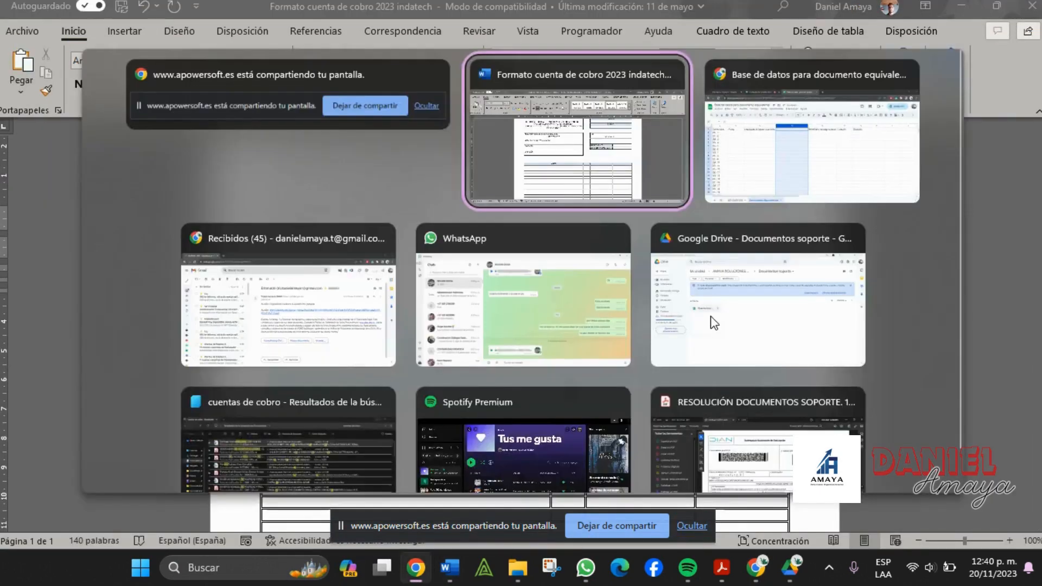
click(443, 253)
click(433, 190)
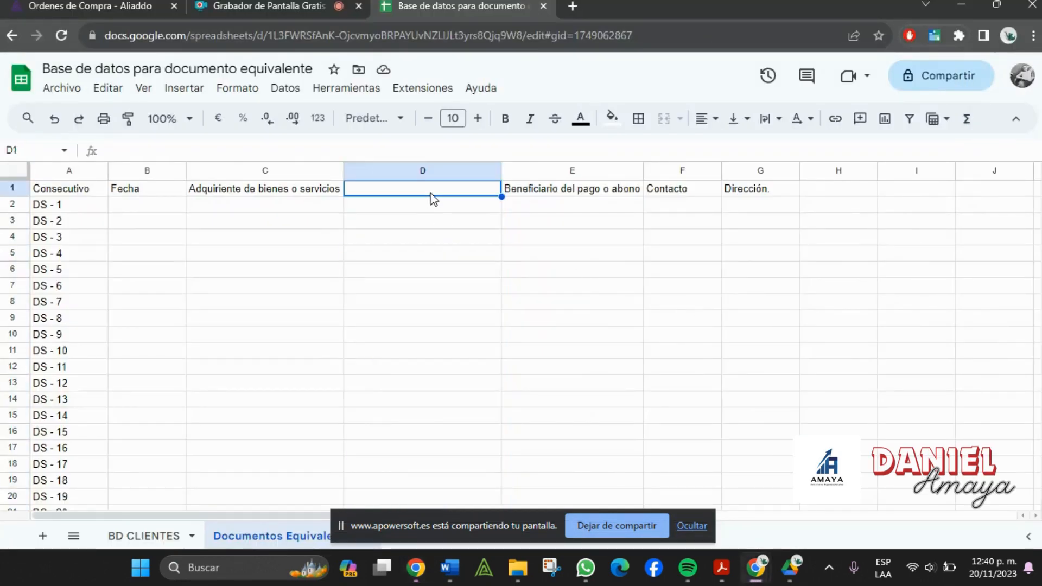
text(I)
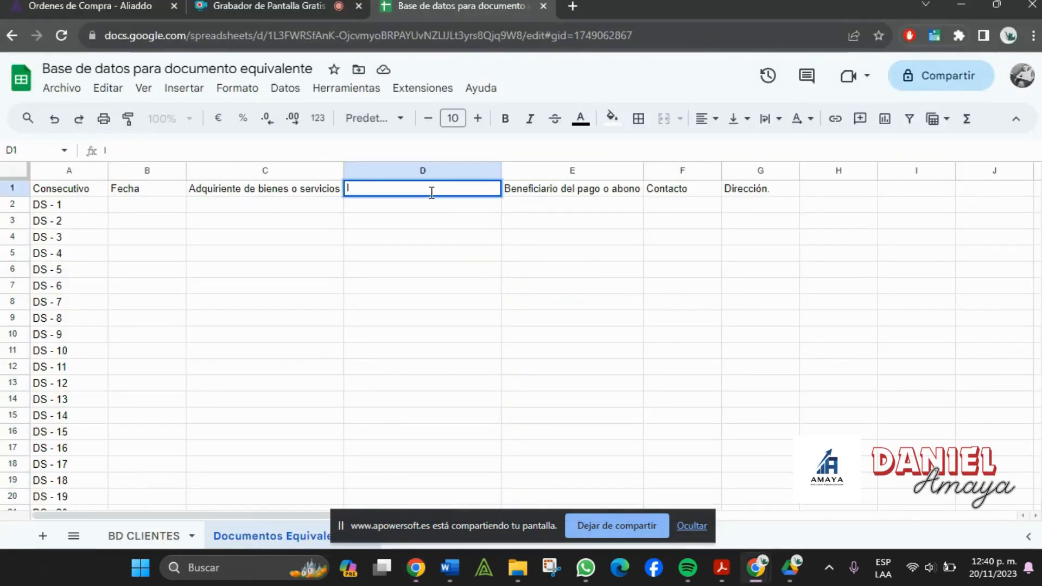
text(.D. a)
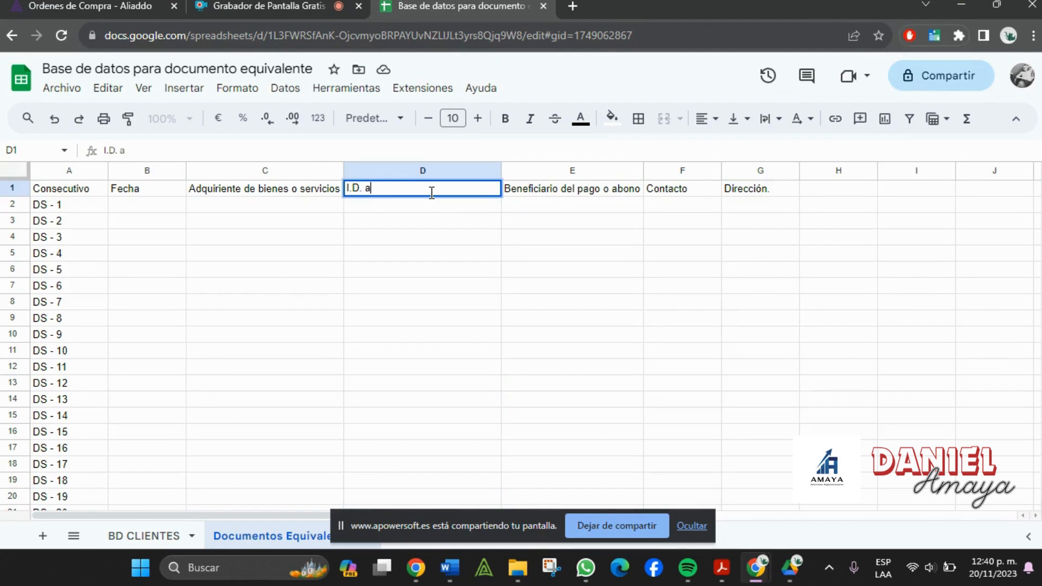
text(dquiriente)
key(Tab)
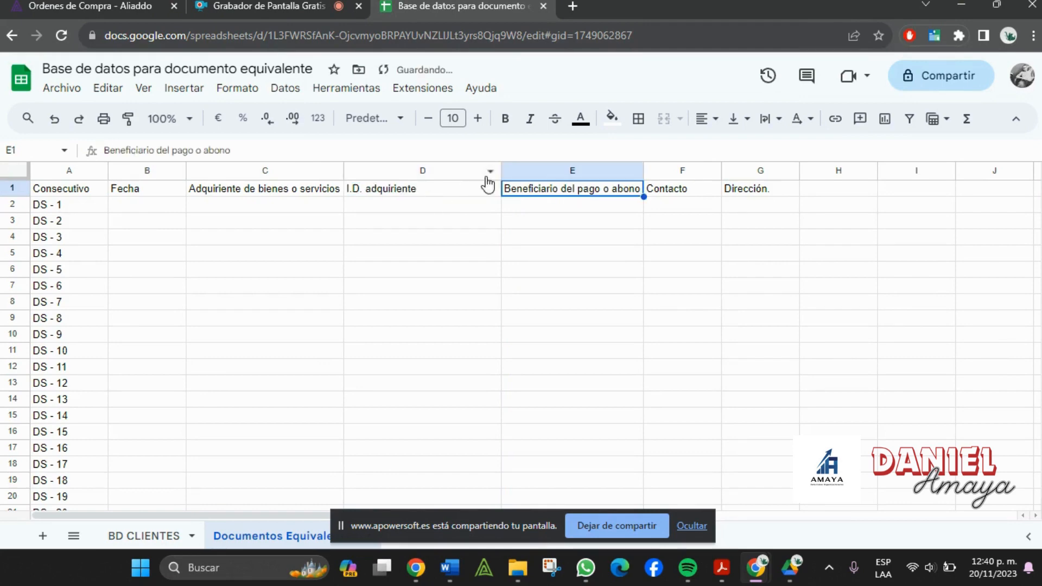
drag(500, 171, 440, 170)
- Insert a column right of E headed 'I.D. Beneficiario' in F1
right_click(529, 171)
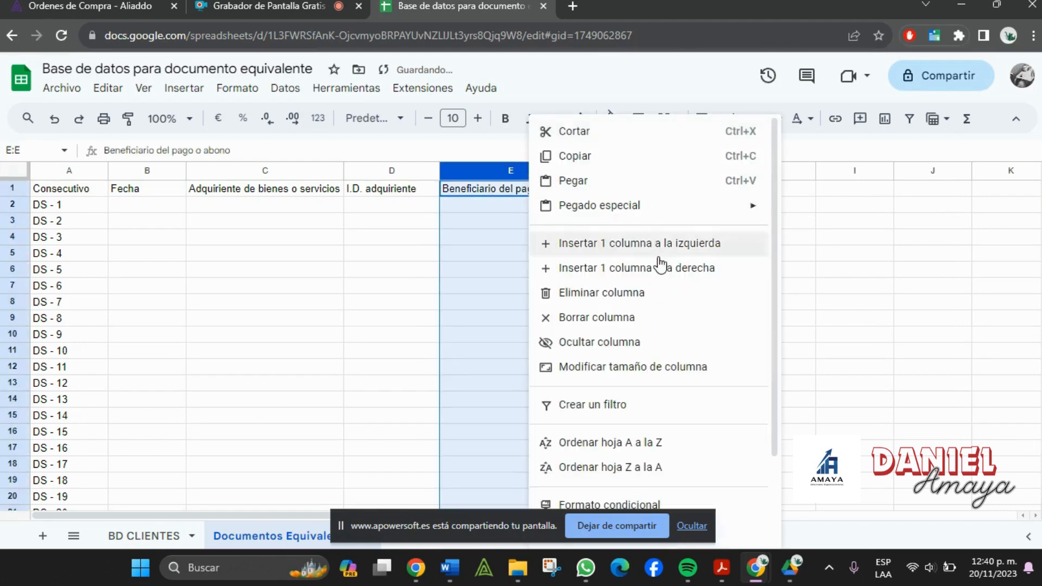
click(661, 277)
click(612, 195)
text(I)
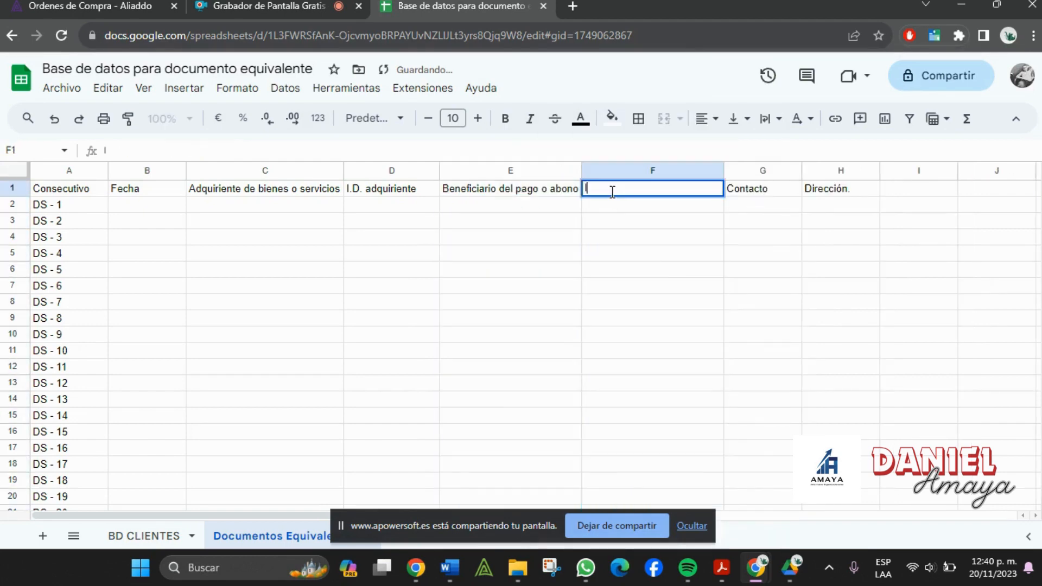
text(.d)
text(. )
text(B)
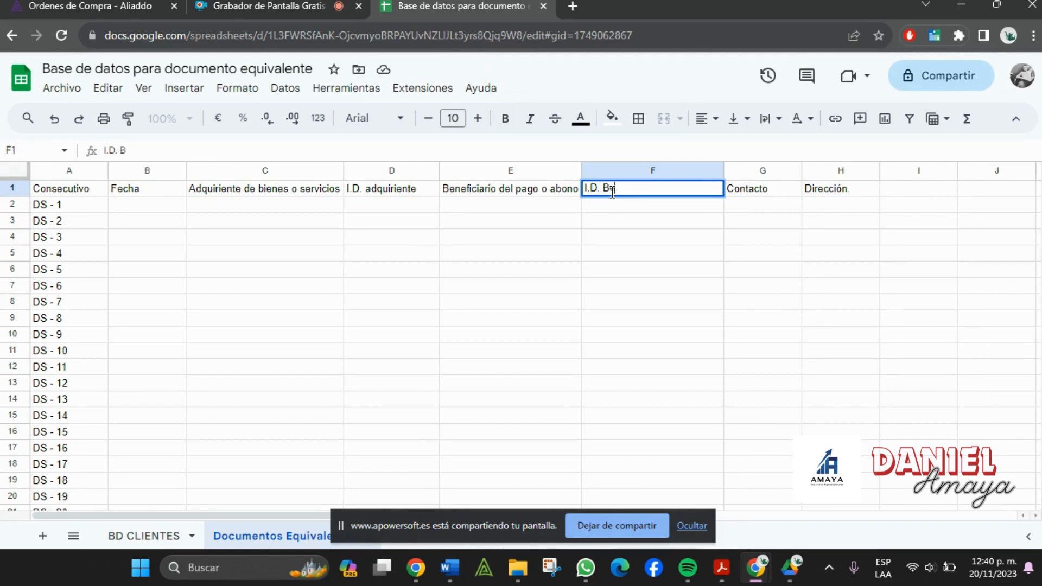
text(eneficiario)
key(Tab)
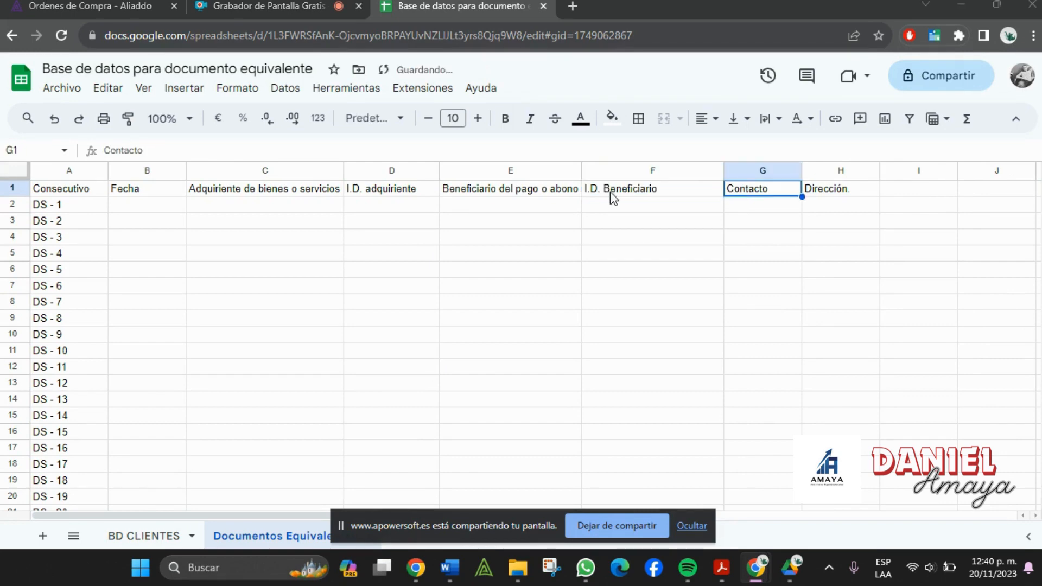
key(alt+Tab)
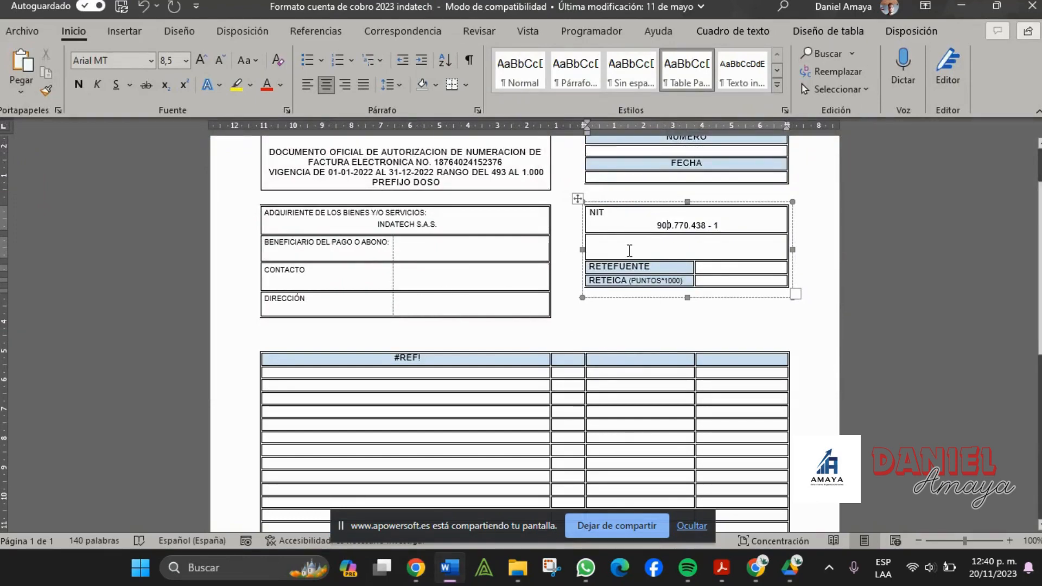
scroll(635, 265, down, 1)
key(alt+Tab)
key(Tab)
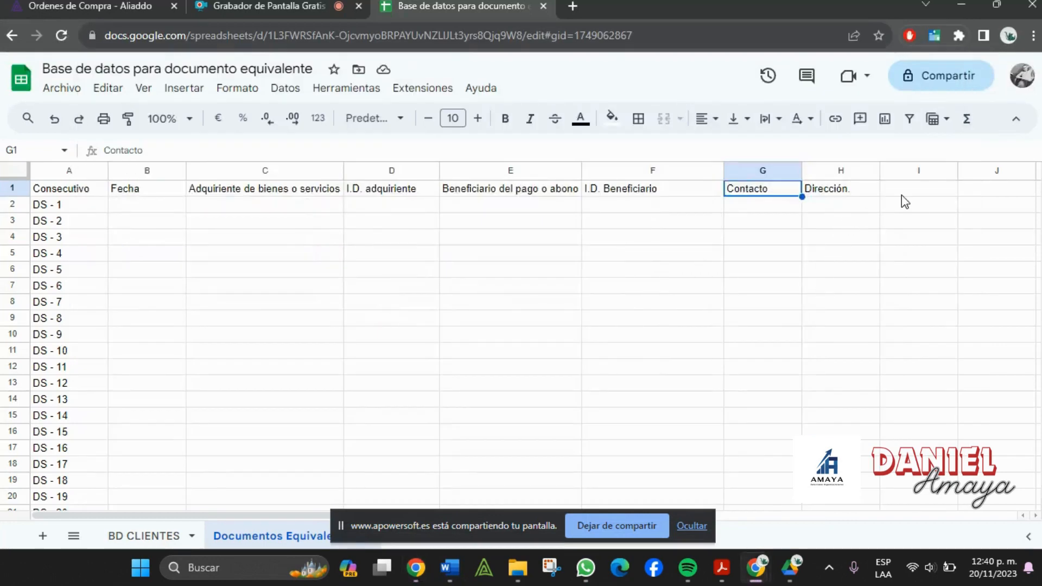
- Enter the headers Retefuente and Reteica in I1 and J1
click(902, 194)
text(Retefuente)
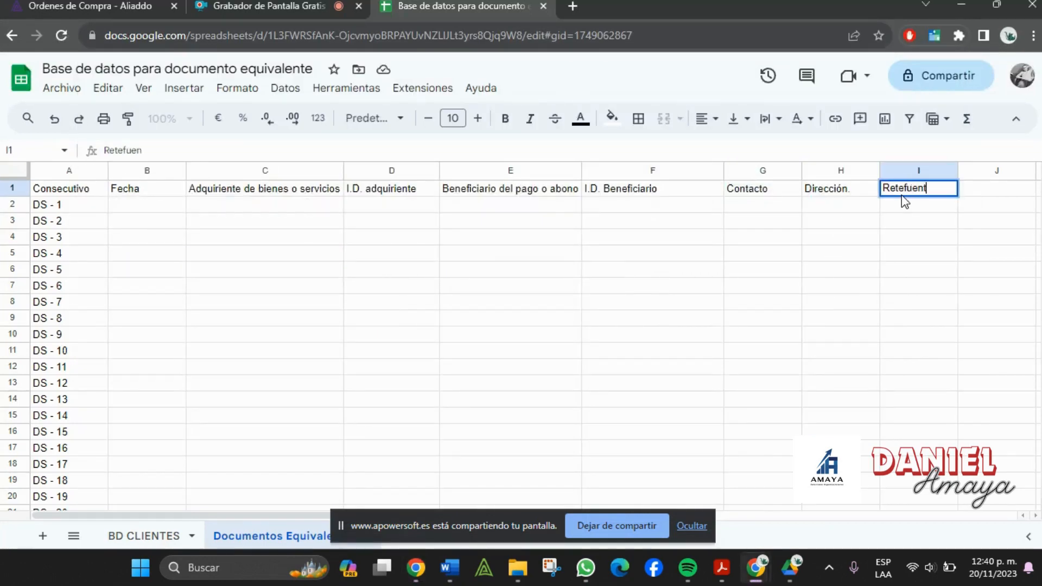
key(Tab)
text(Reteica)
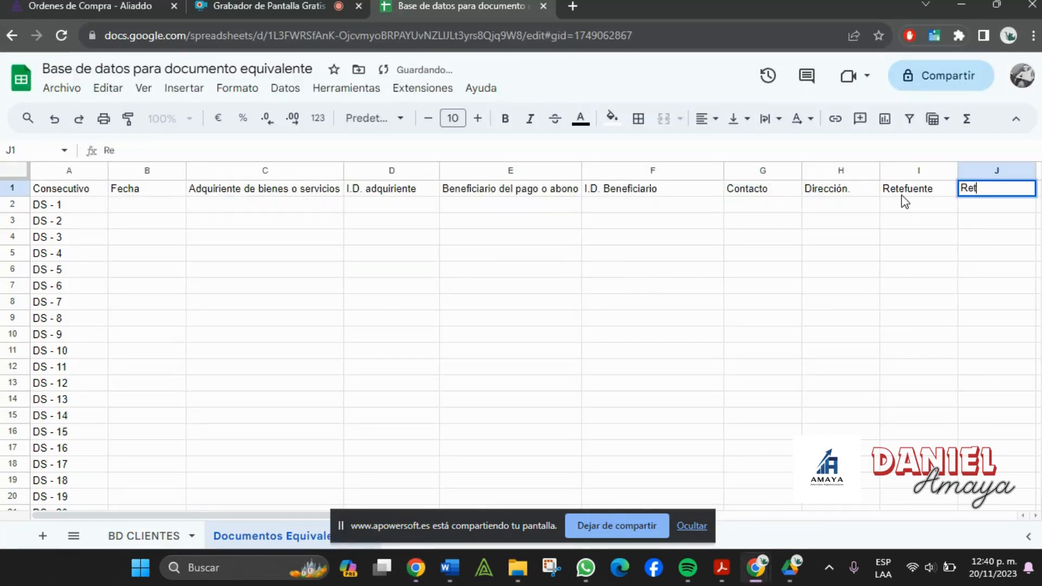
key(Tab)
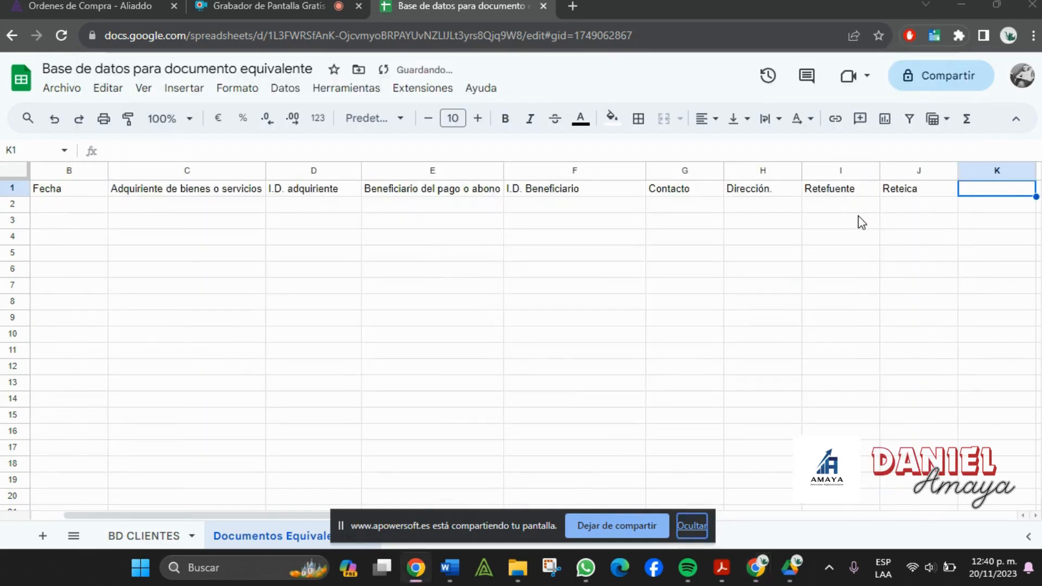
- Add the headers tipo de cuenta, numero de cuenta and Banco in K1–M1
key(alt+Tab)
scroll(860, 216, down, 5)
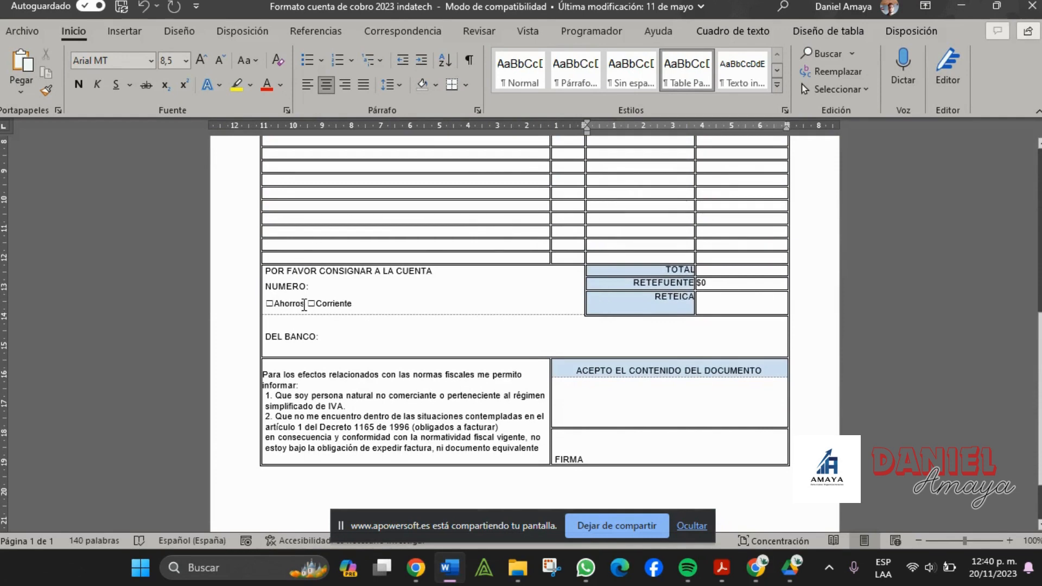
key(alt+Tab)
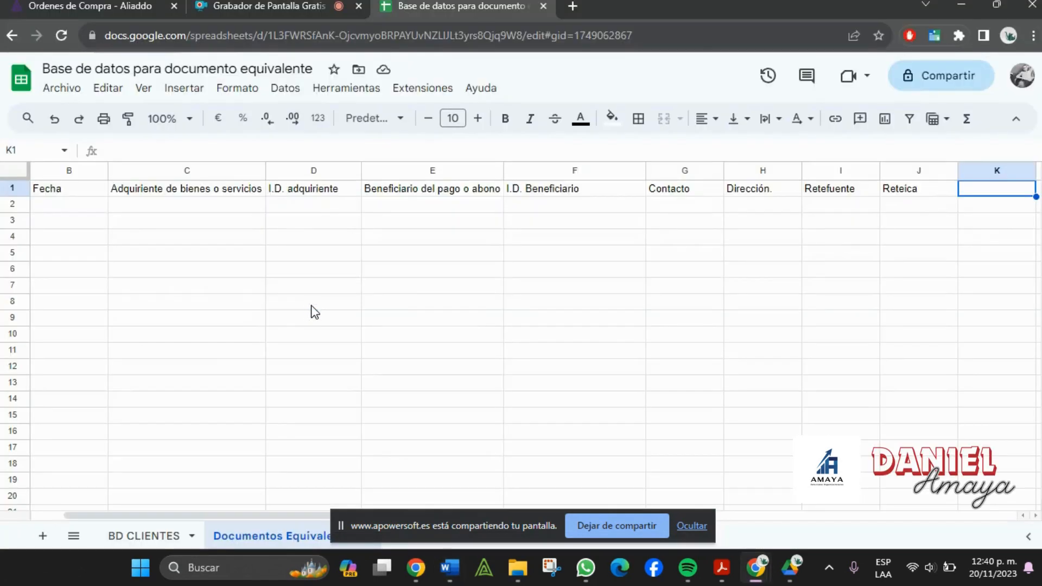
text(tipo de cuenta)
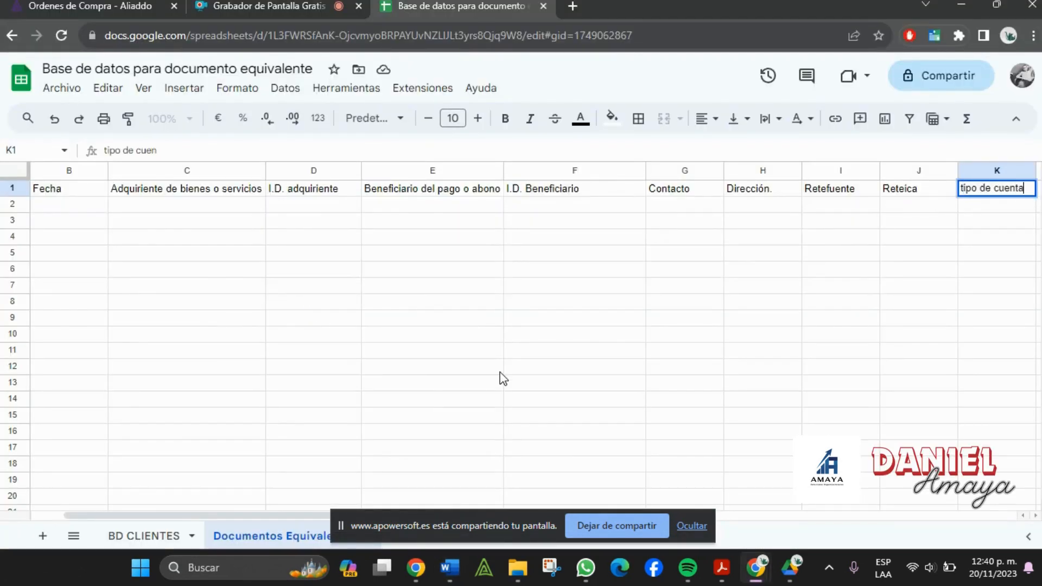
key(Tab)
text(nume)
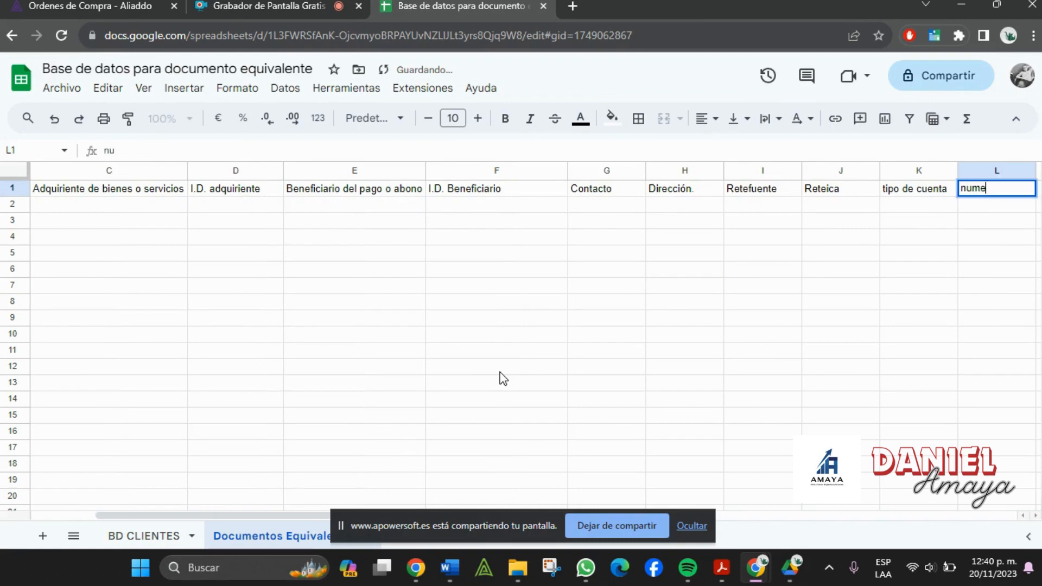
text(ro de cuenta)
key(Tab)
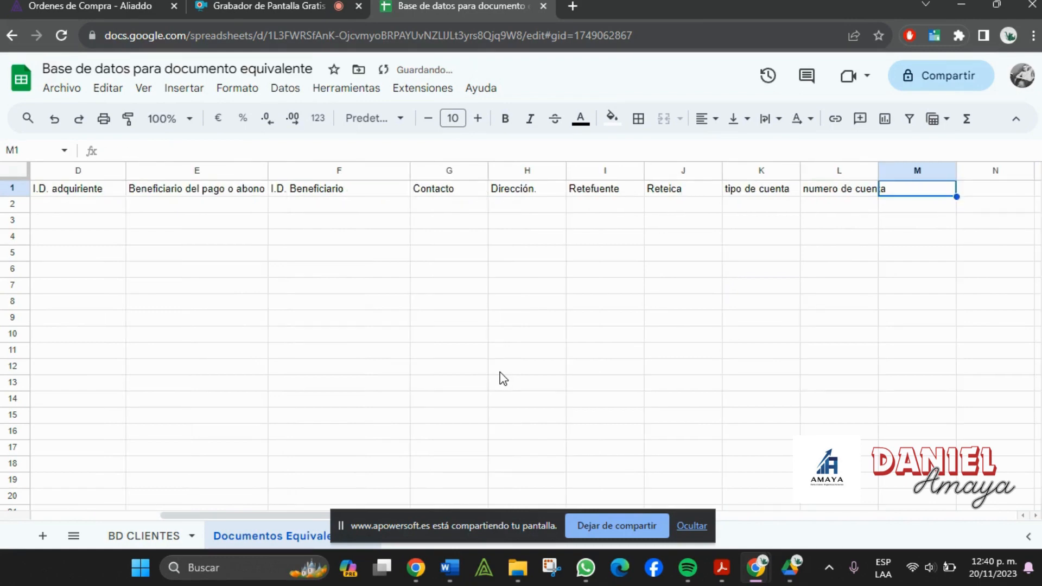
text(Banco)
key(Tab)
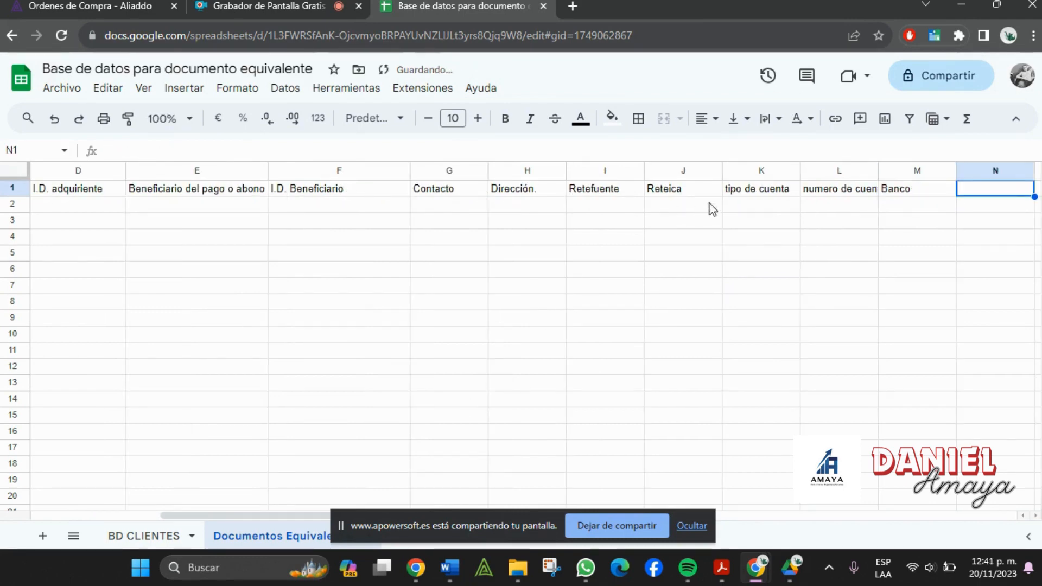
- Capitalize the headers to 'Tipo de cuenta' and 'Numero de cuenta', widening column L
click(747, 190)
double_click(747, 190)
key(Home)
key(Delete)
text(T)
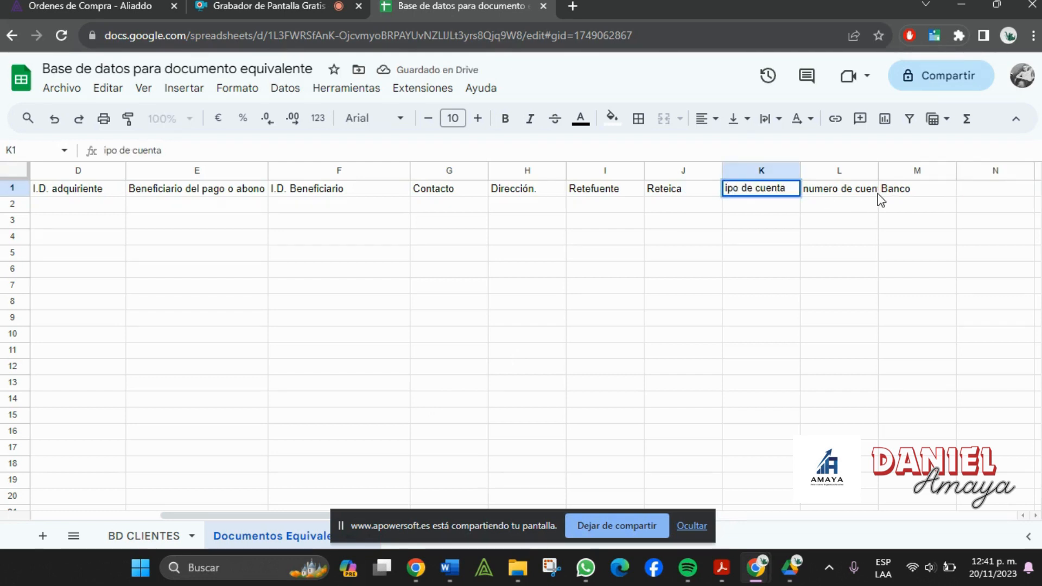
click(878, 194)
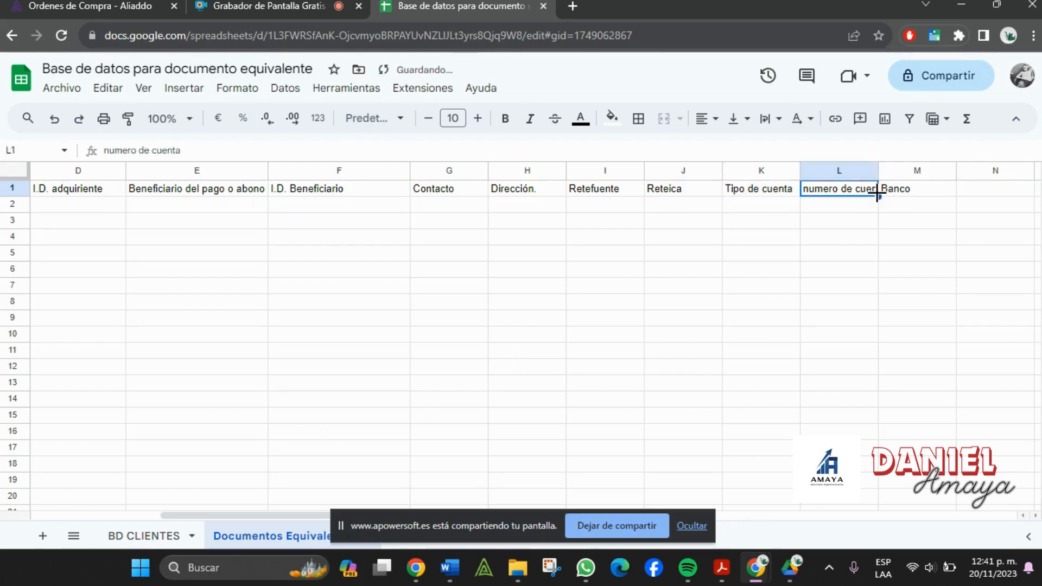
double_click(812, 195)
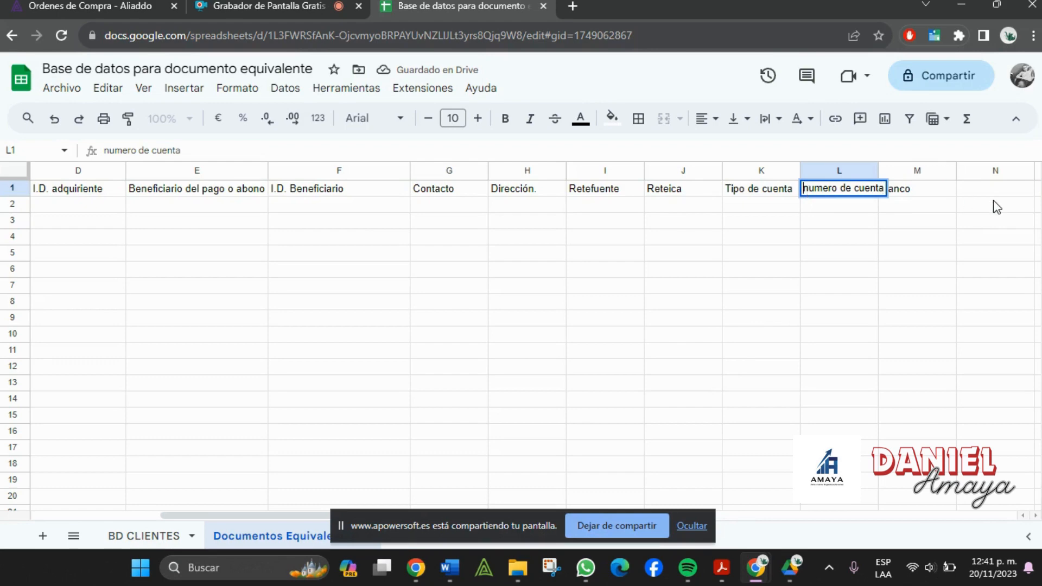
key(BackSpace)
text(N)
key(Tab)
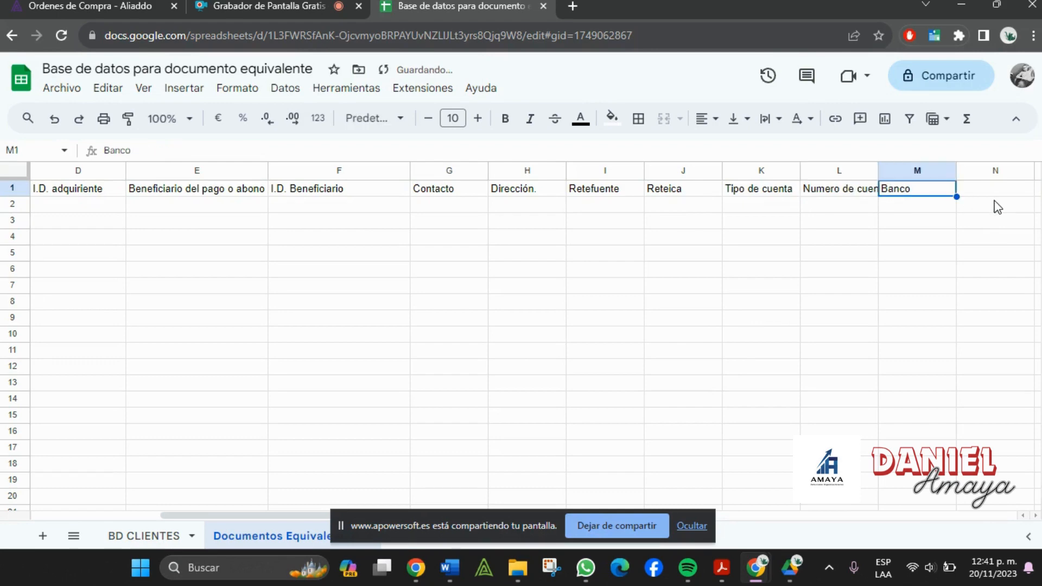
drag(879, 170, 891, 170)
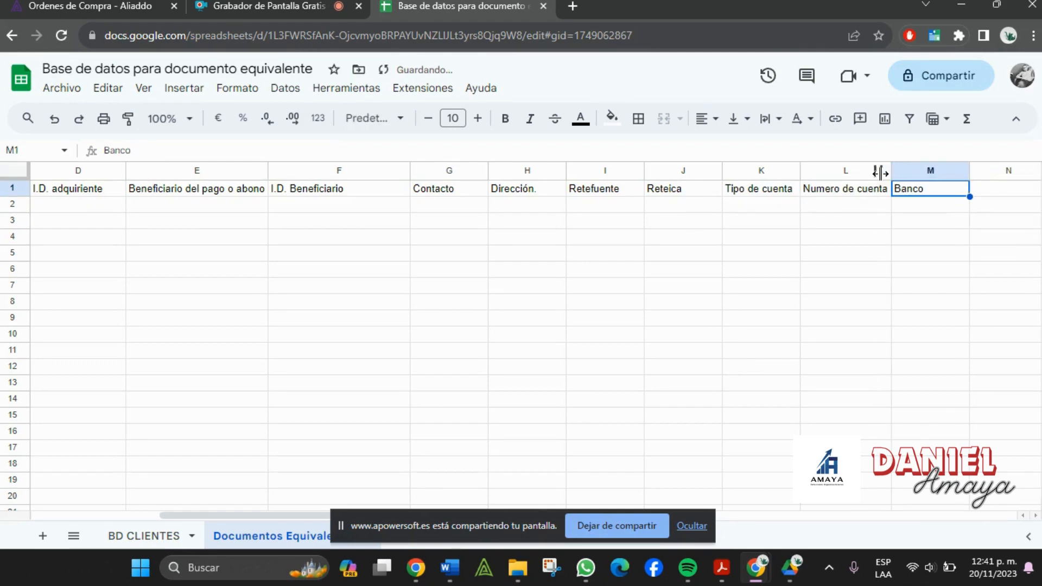
- Glance back at the Word invoice template, then return to the spreadsheet
key(alt+Tab)
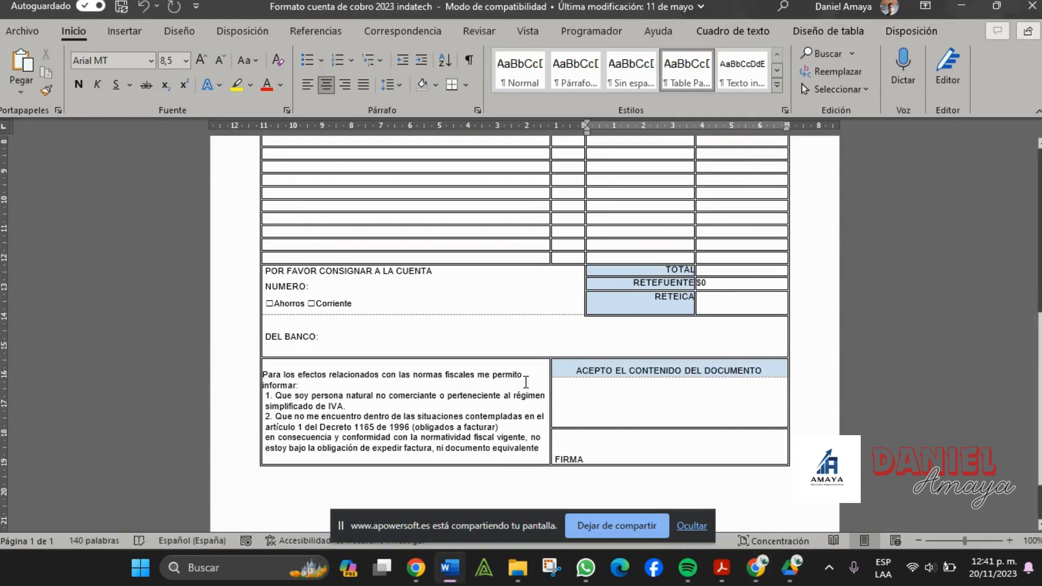
scroll(598, 403, up, 10)
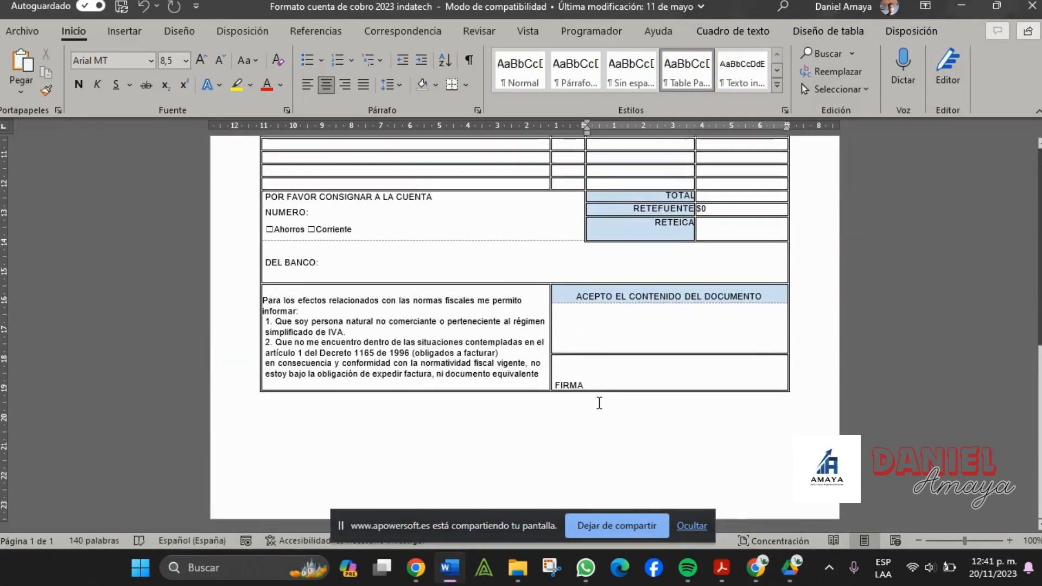
key(alt+Tab)
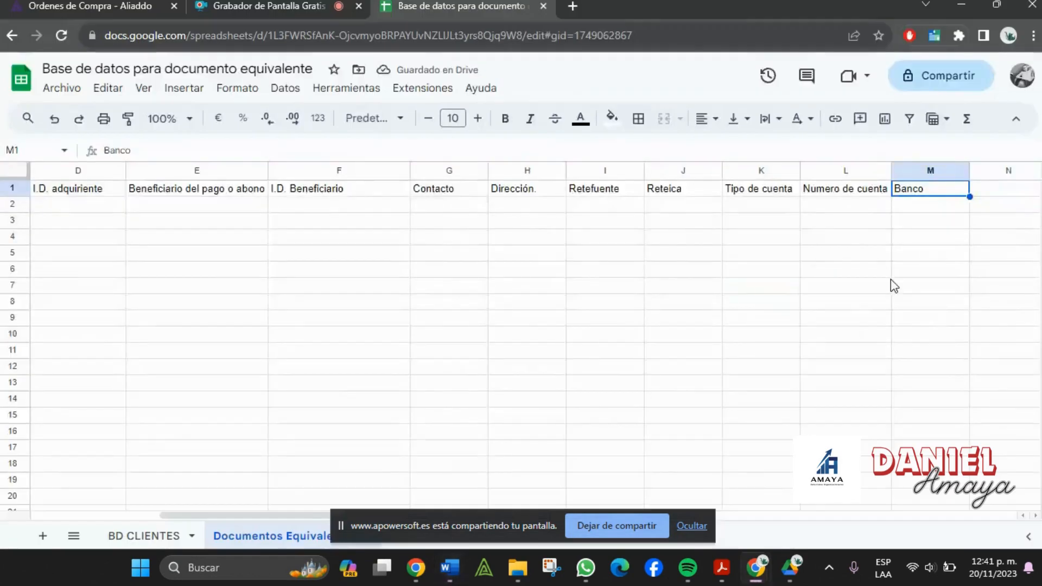
click(886, 285)
click(692, 526)
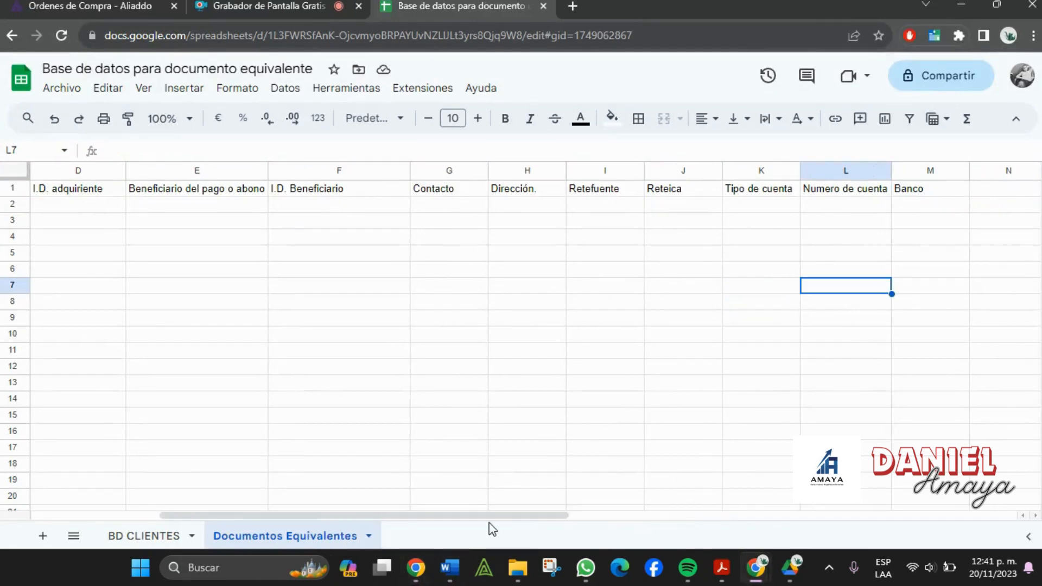
- Scroll back to column A and inspect the Fecha and beneficiary columns and the row-2 cells
drag(491, 516, 220, 515)
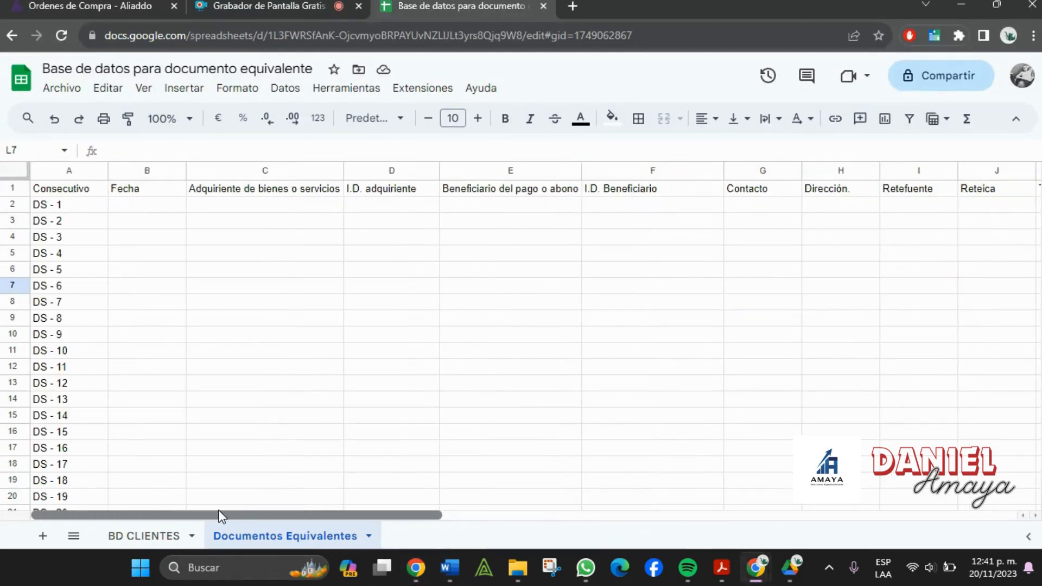
click(129, 171)
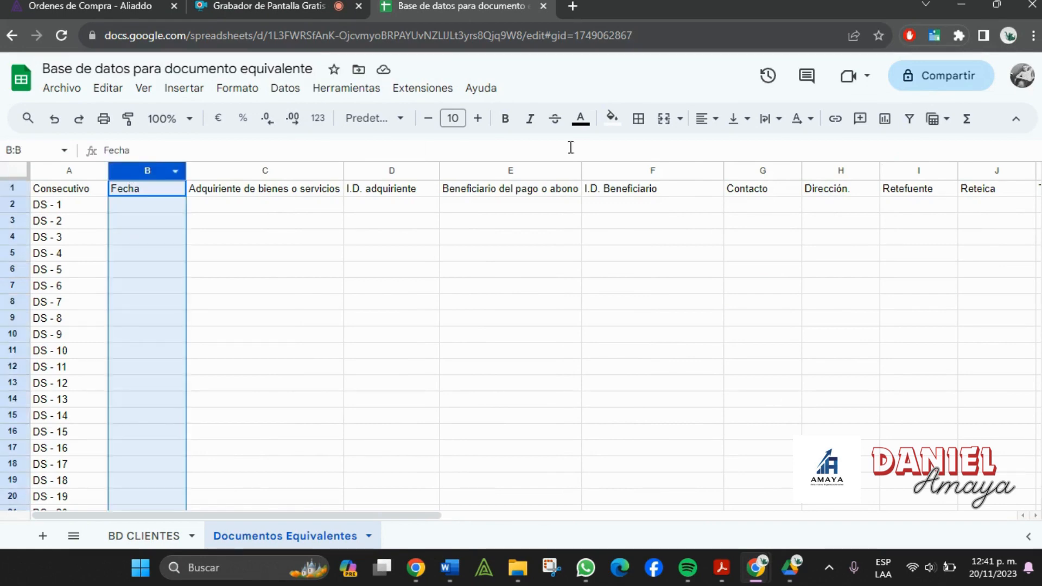
drag(695, 176, 538, 173)
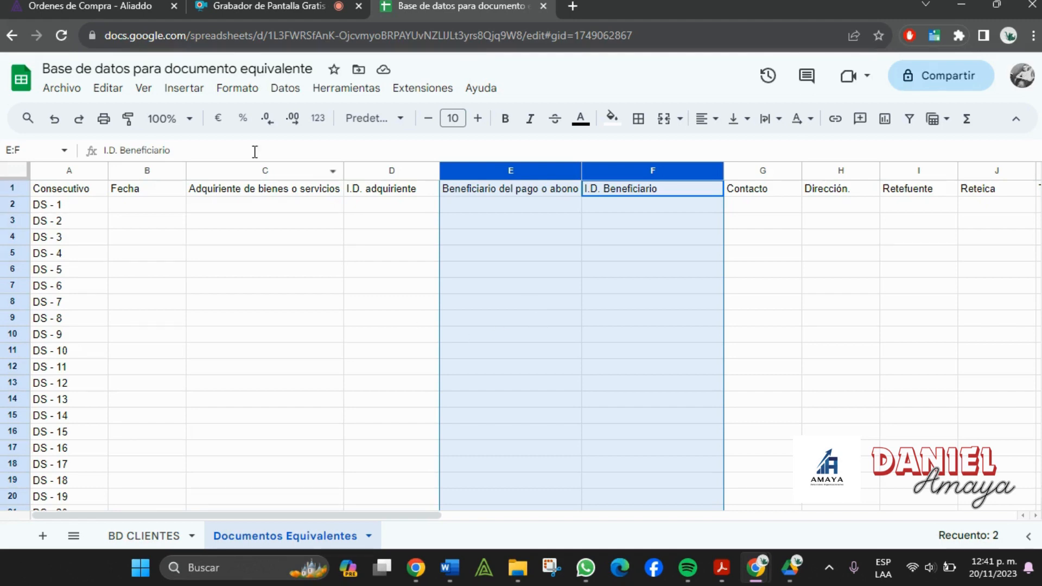
click(340, 209)
key(Tab)
click(395, 220)
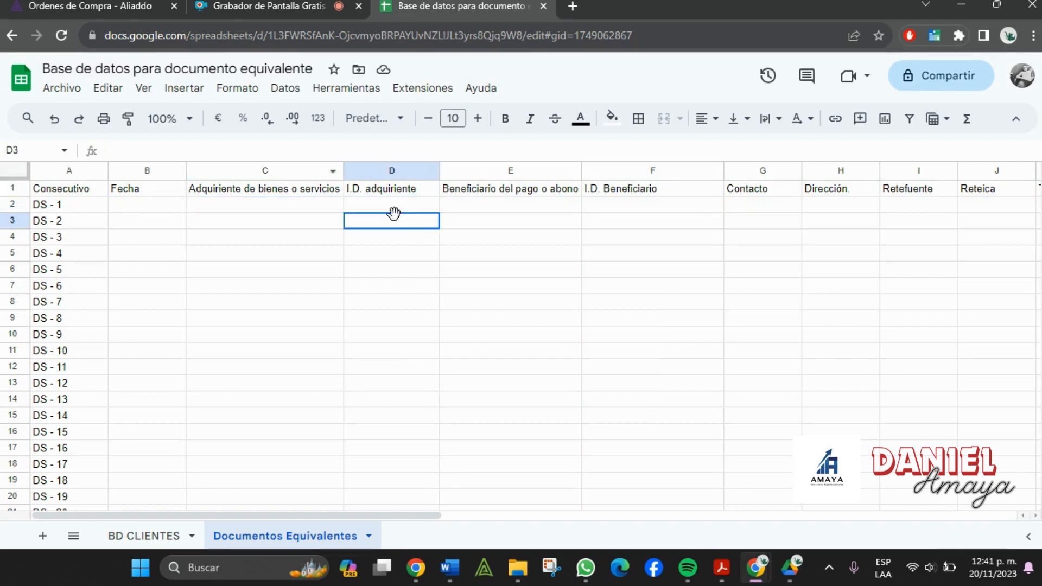
key(Up)
click(295, 210)
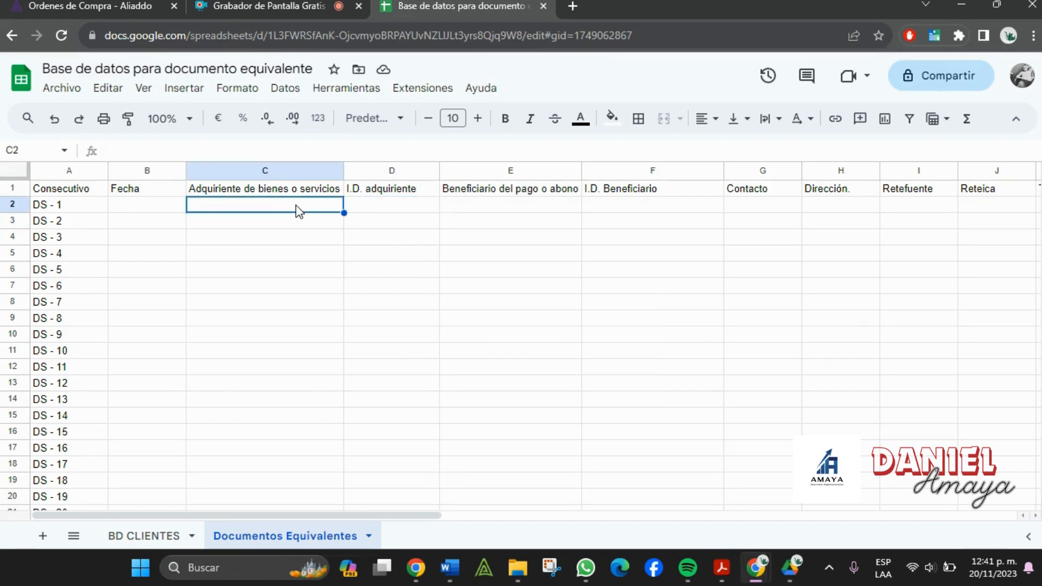
- Drag the I.D. adquiriente column from D to C, ahead of Adquiriente de bienes o servicios
click(259, 7)
click(480, 4)
click(128, 549)
click(132, 541)
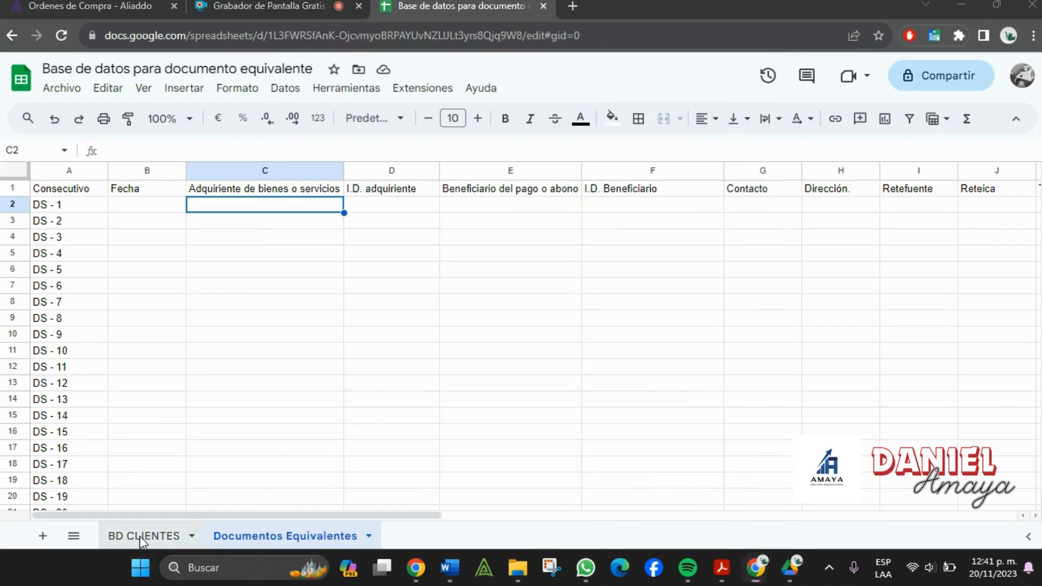
click(152, 536)
click(259, 539)
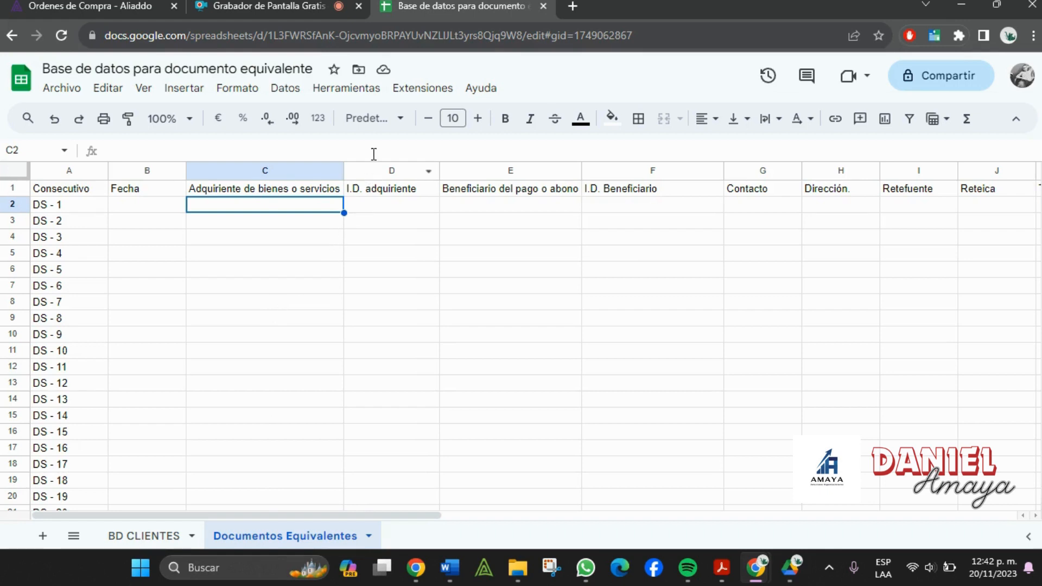
click(366, 170)
drag(375, 170, 222, 165)
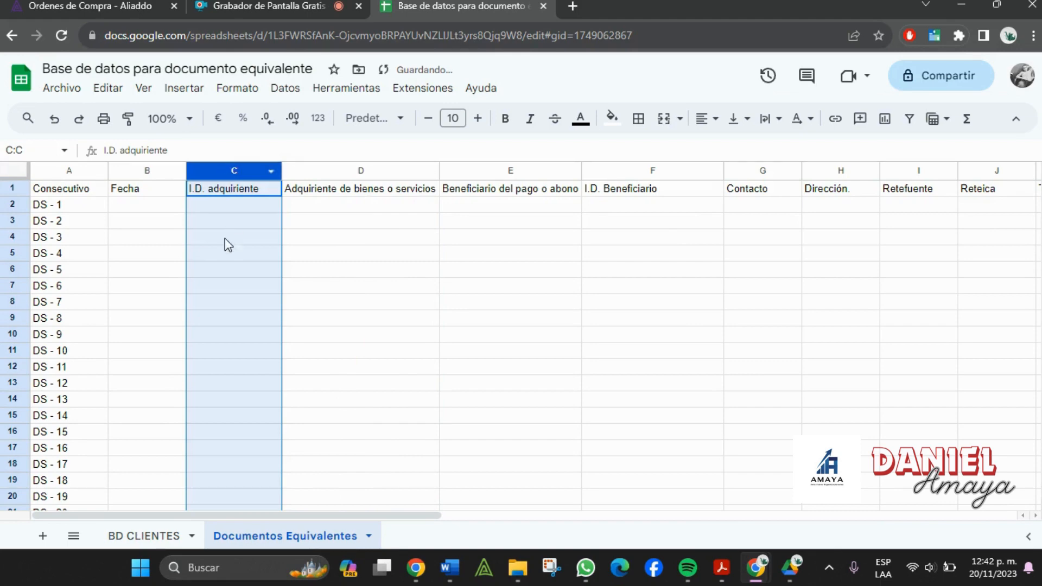
click(215, 194)
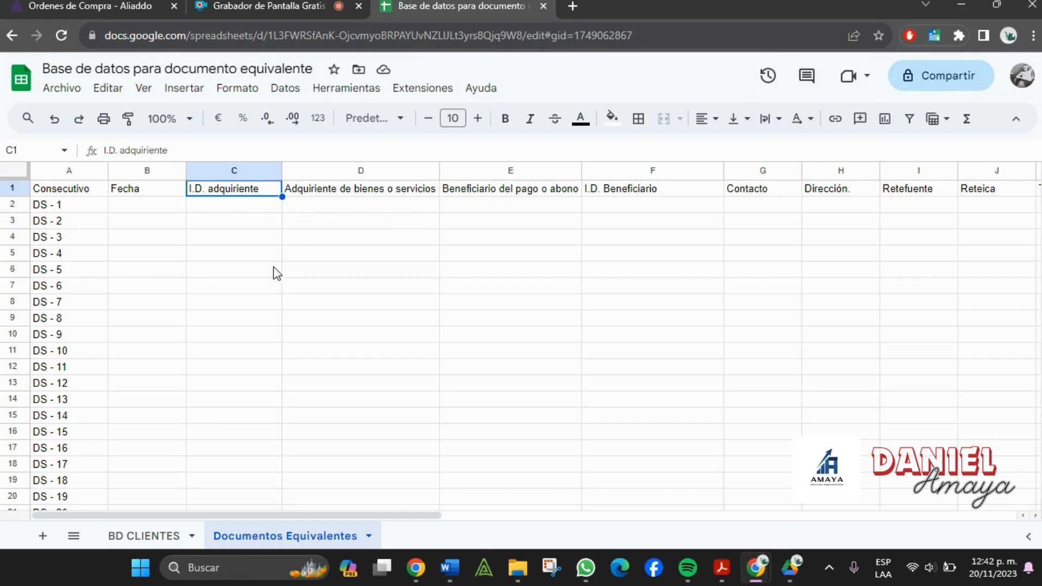
- Start a BUSCARV formula in D2 over the 'BD CLIENTES'!A:J range
click(143, 208)
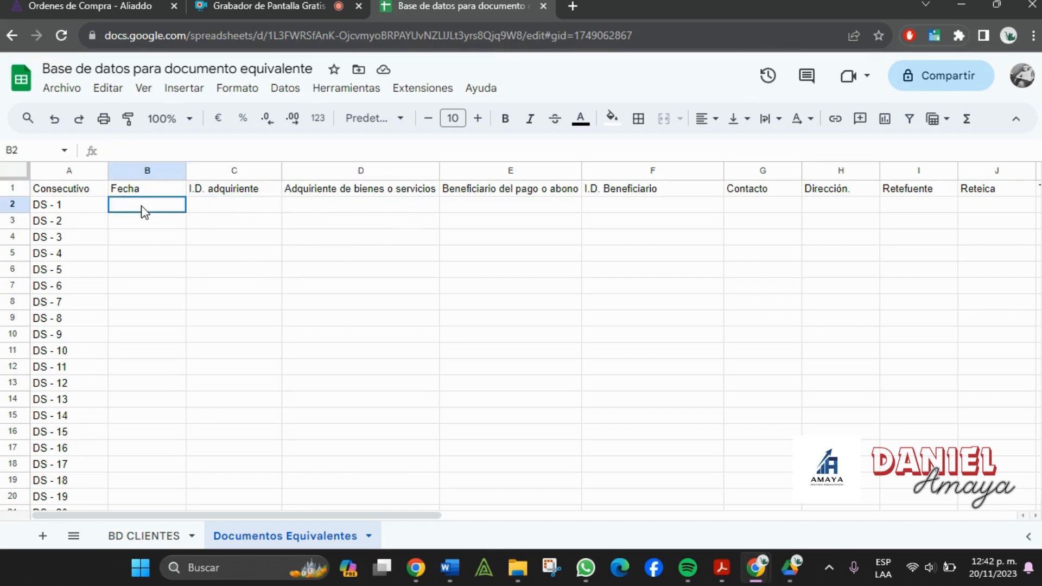
click(240, 216)
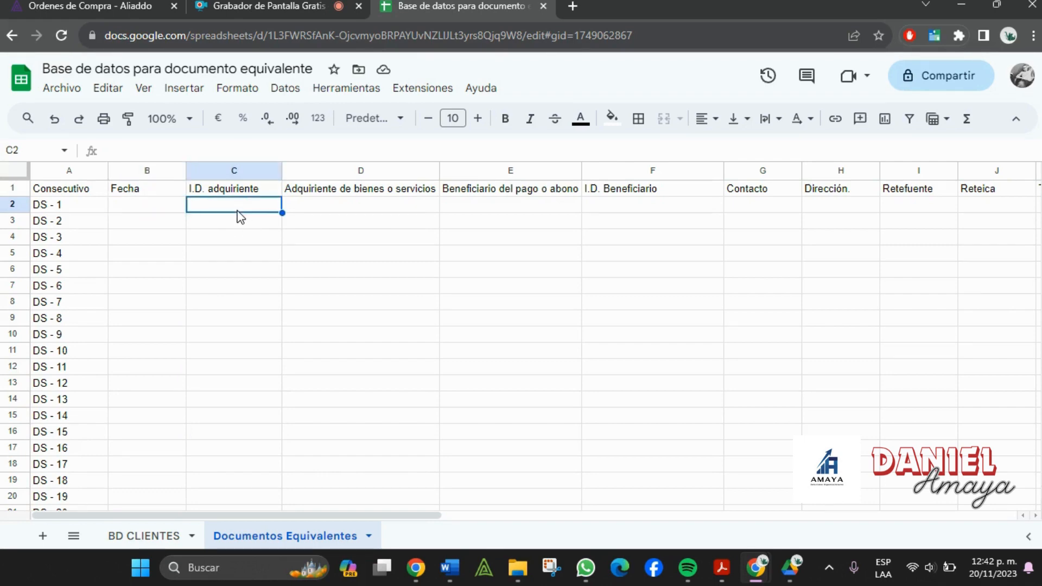
click(322, 209)
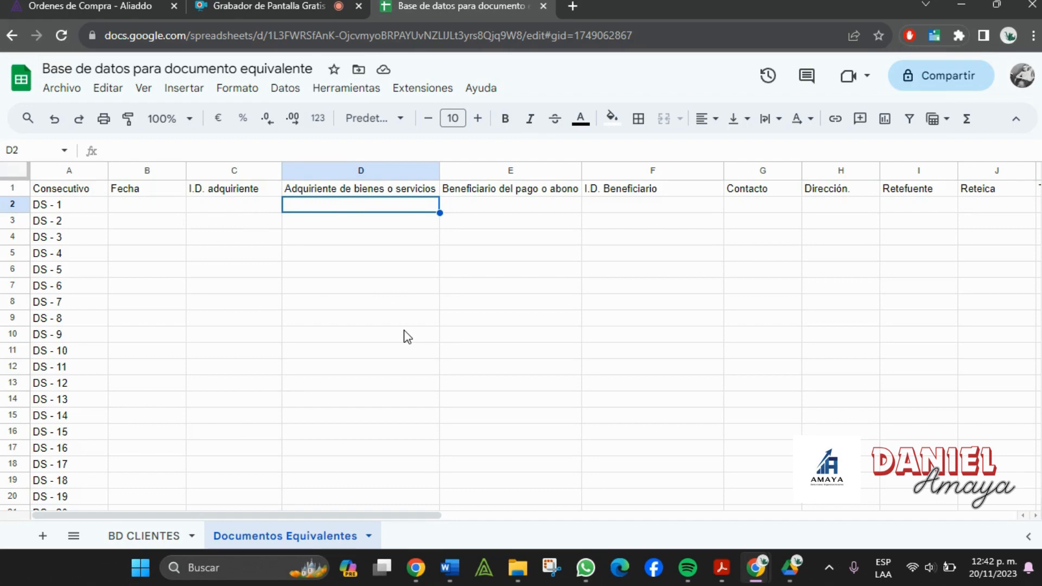
text(=buscarv)
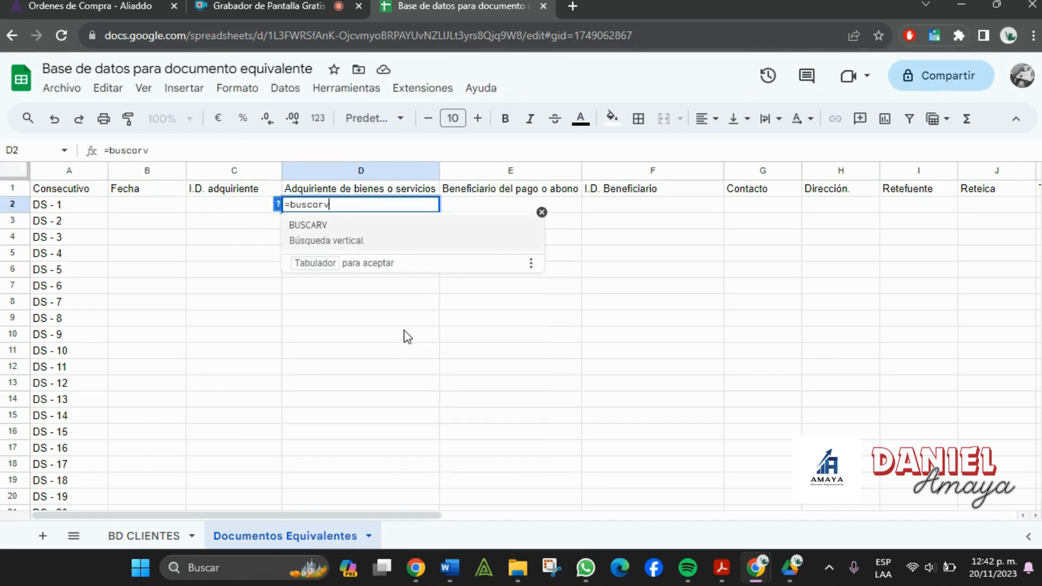
text(()
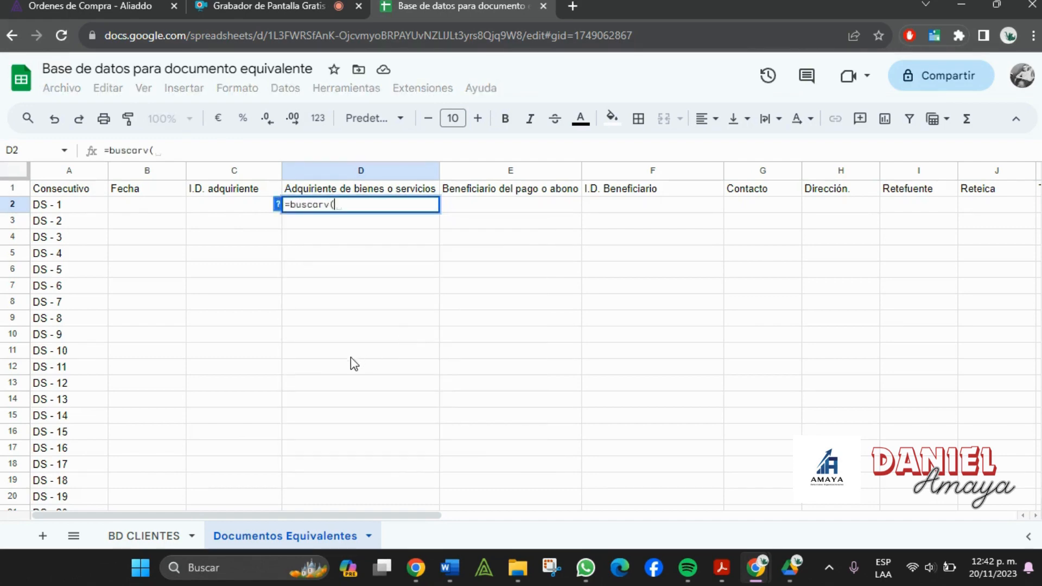
click(144, 536)
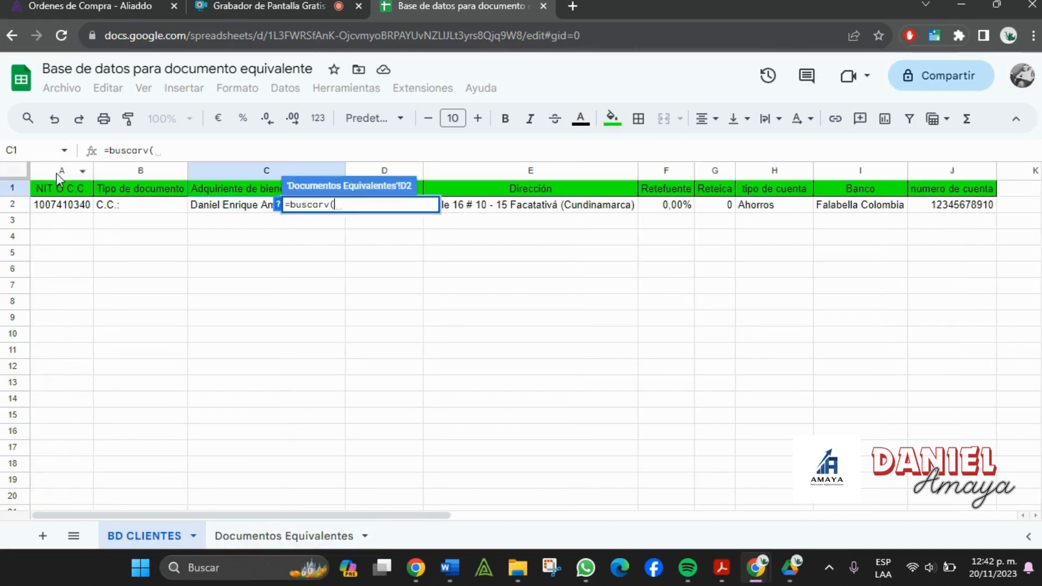
drag(61, 177, 942, 188)
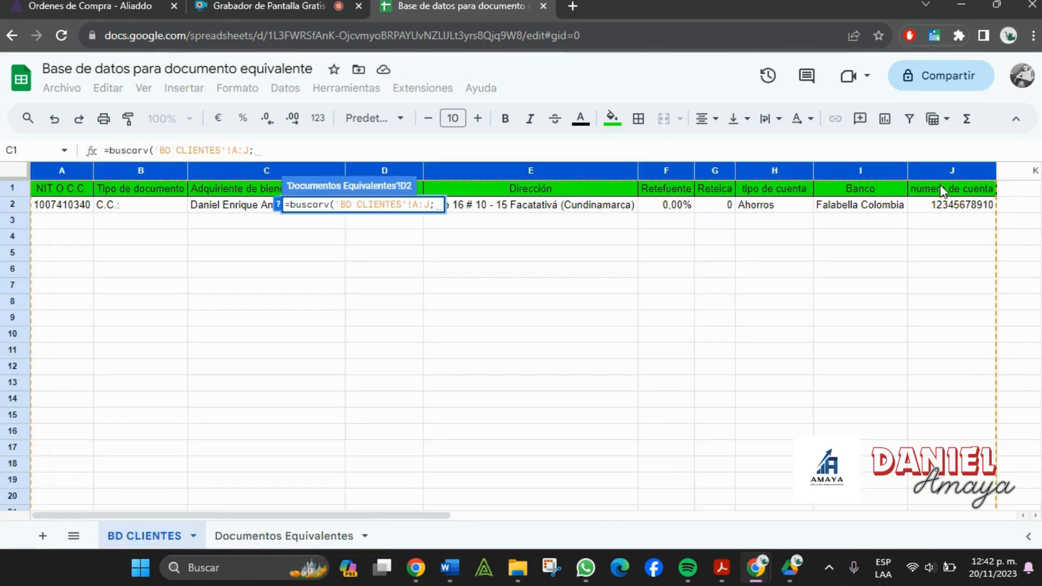
text(;)
- Complete D2 as =BUSCARV(C2;'BD CLIENTES'!A:J;3;FALSO) to return the buyer's name
click(273, 539)
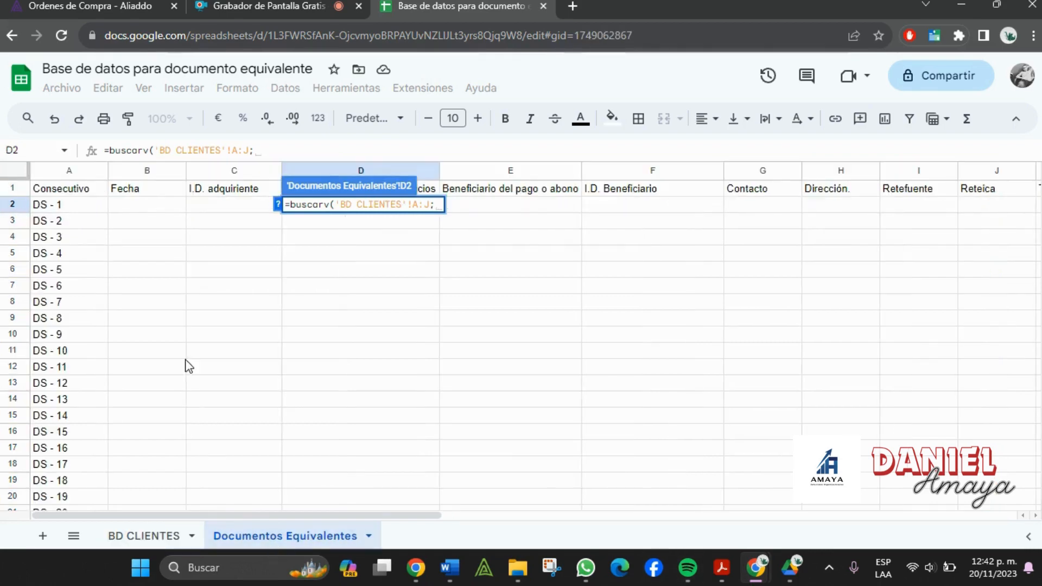
click(214, 215)
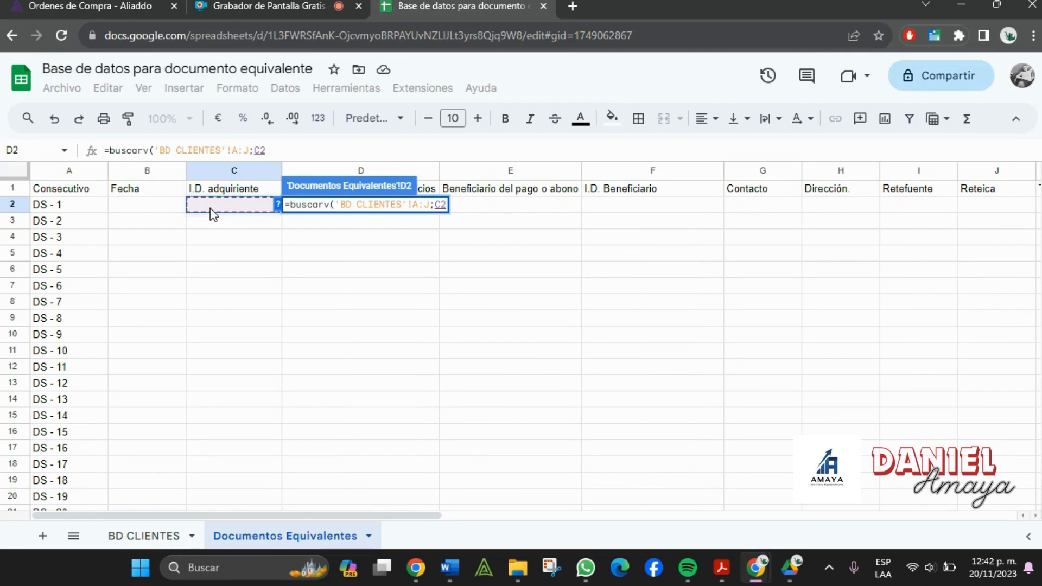
text(;)
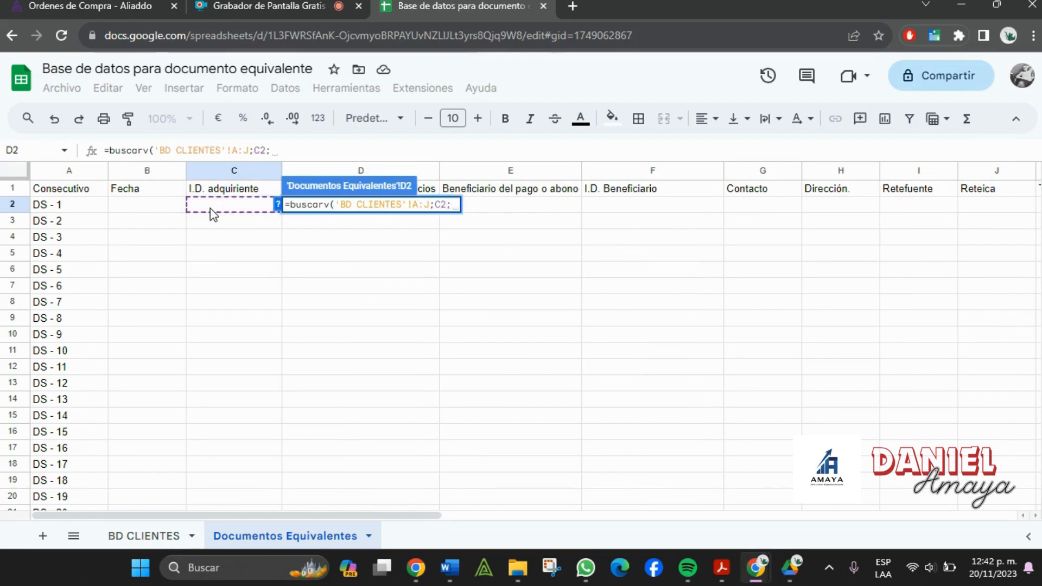
click(144, 536)
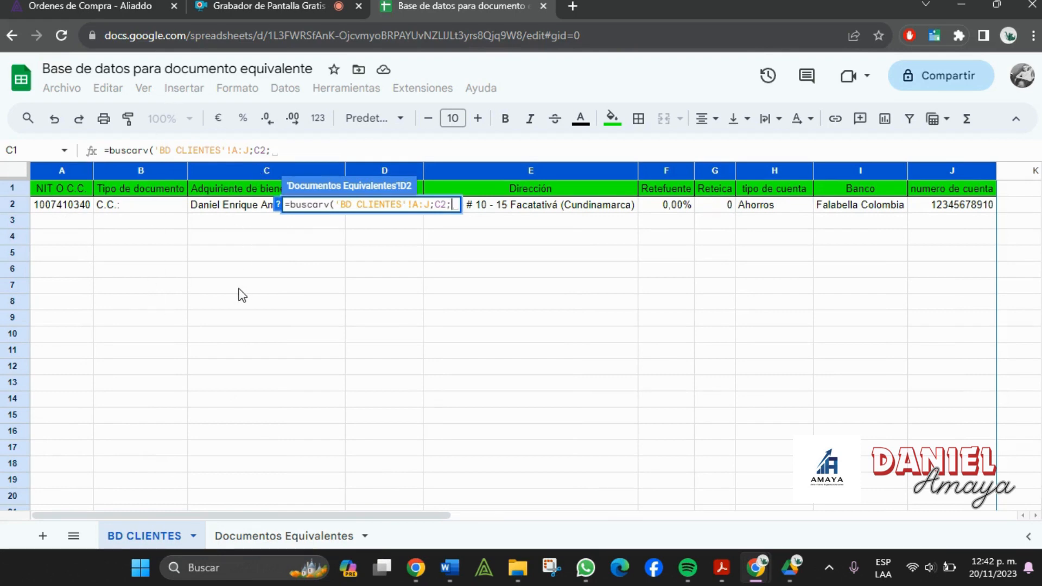
text(3)
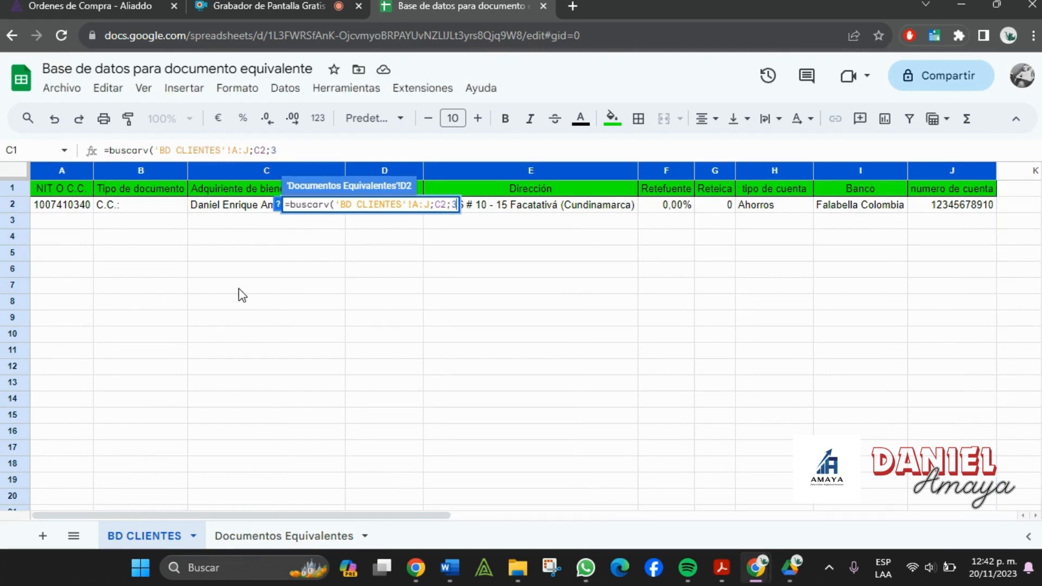
text(;falso)
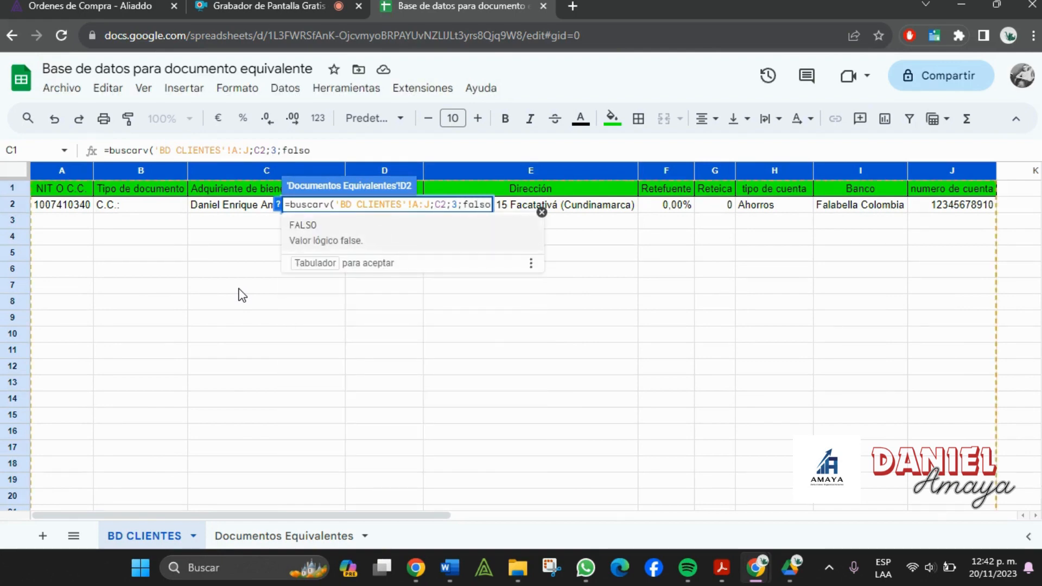
text())
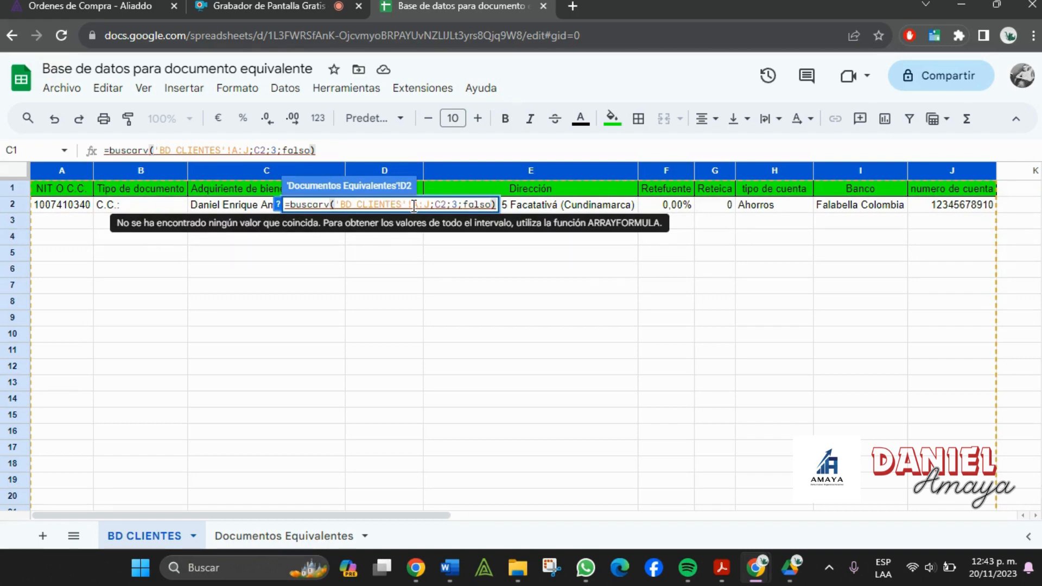
key(Return)
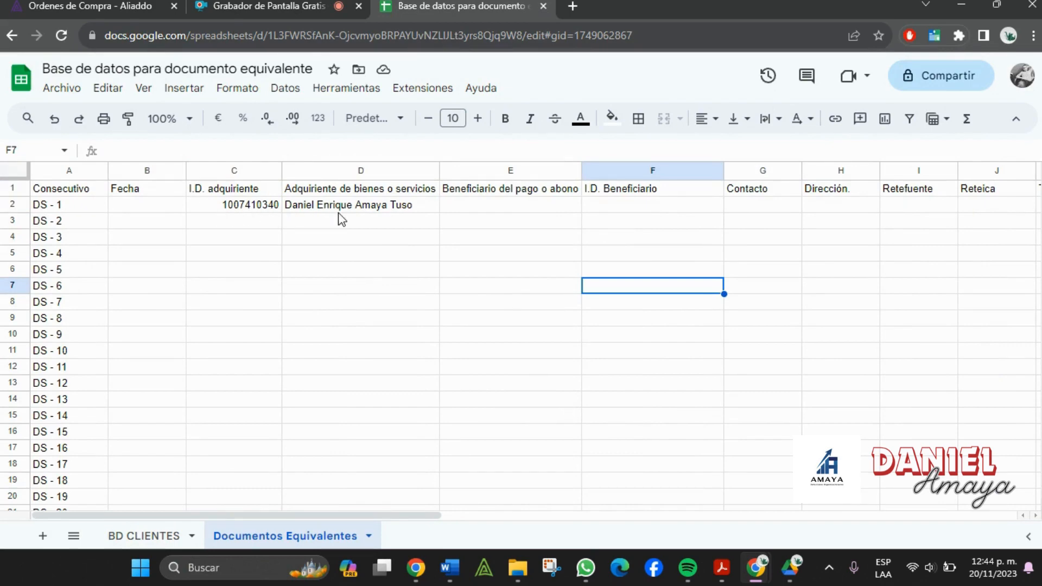
click(338, 209)
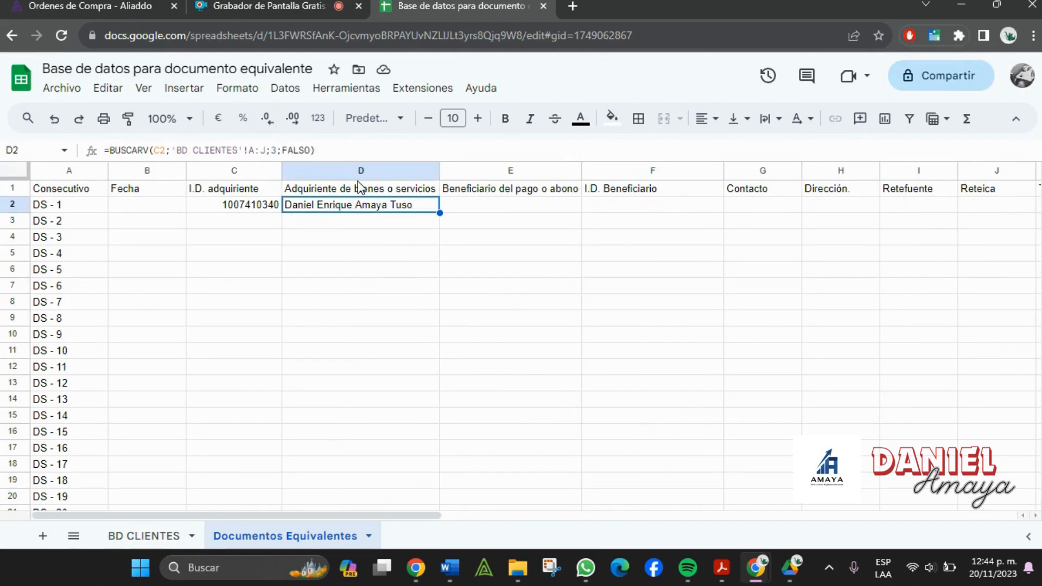
- Copy the BUSCARV formula text from D2
click(479, 212)
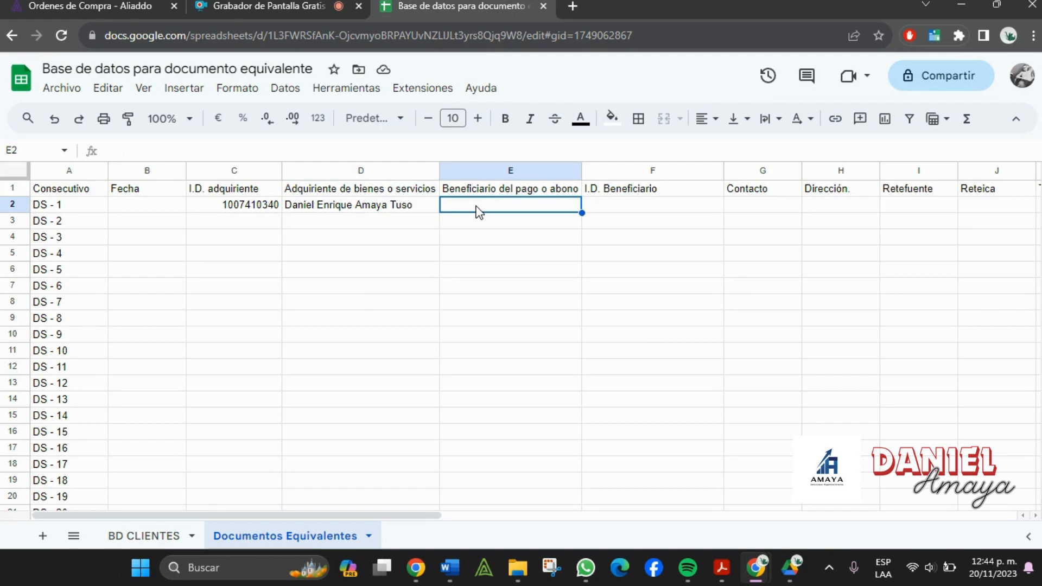
click(374, 211)
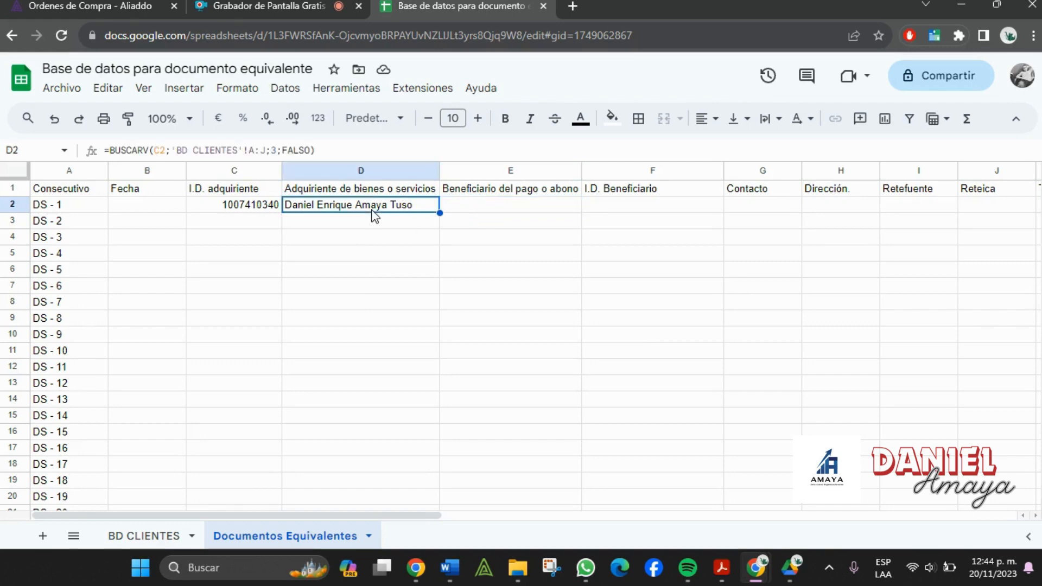
drag(315, 151, 86, 153)
key(ctrl+c)
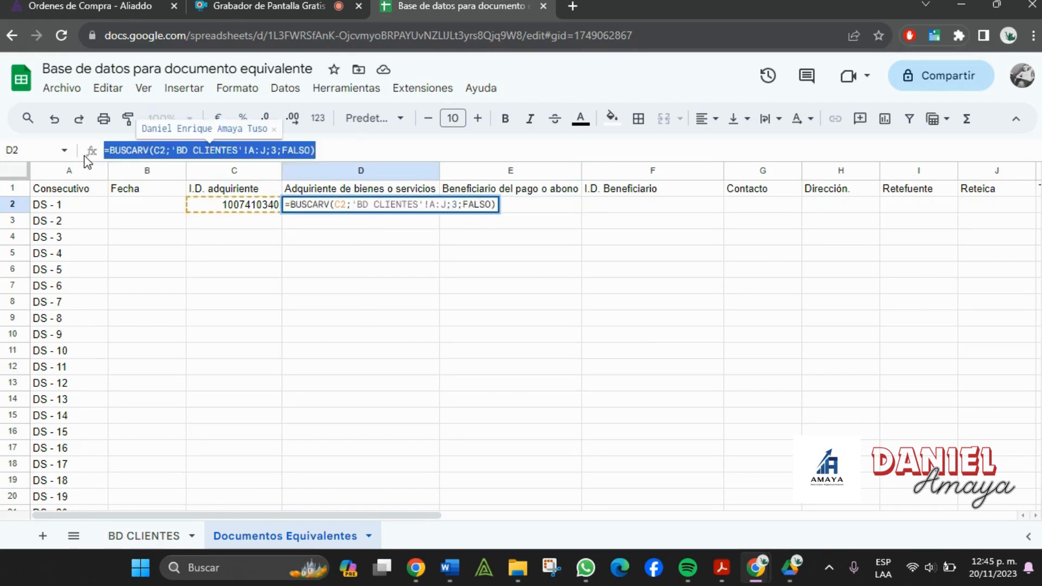
key(Escape)
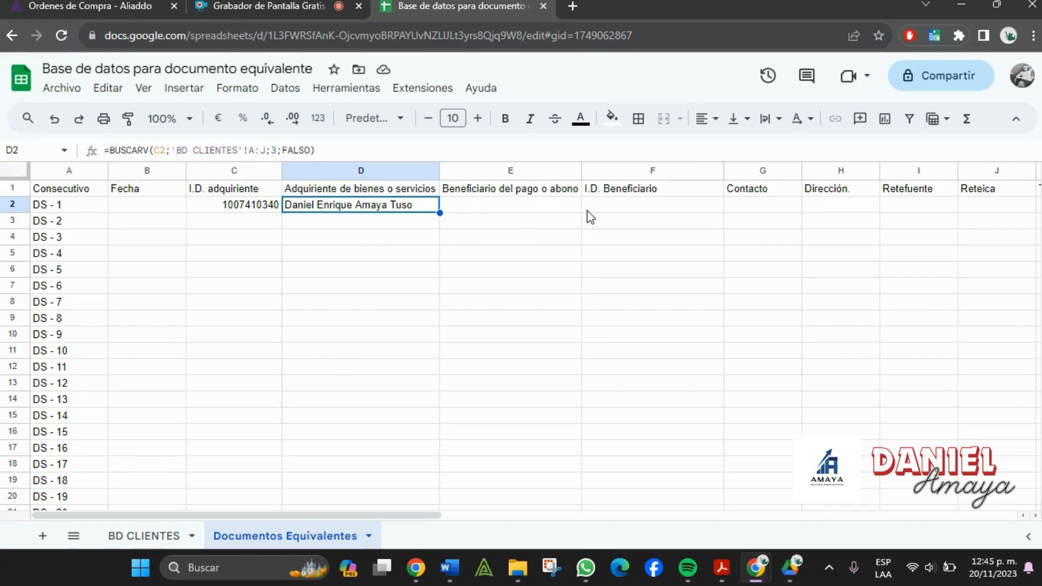
- Paste the lookup into G2 with column index 10 to show the contact number
click(770, 208)
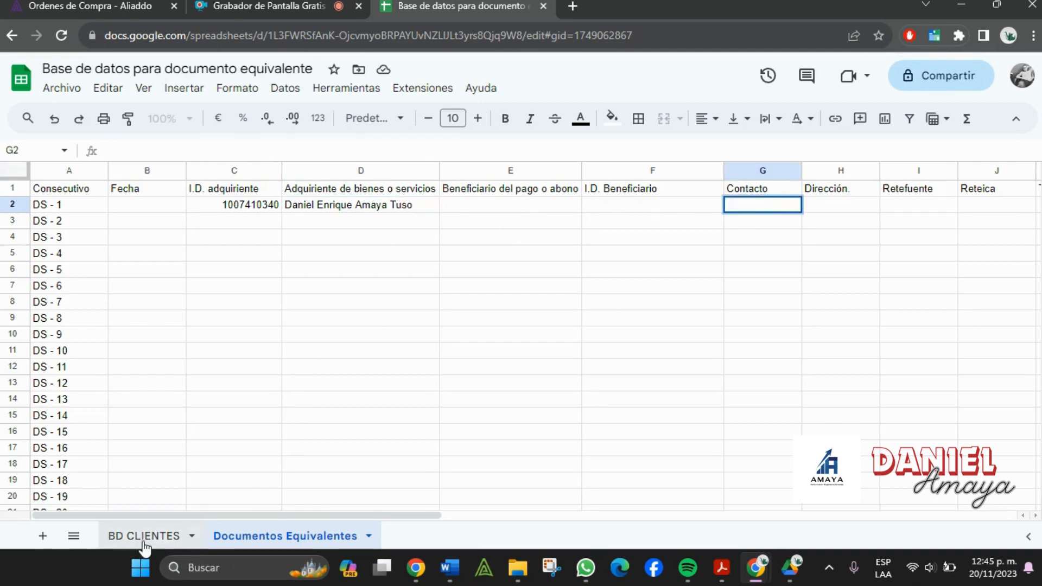
click(143, 540)
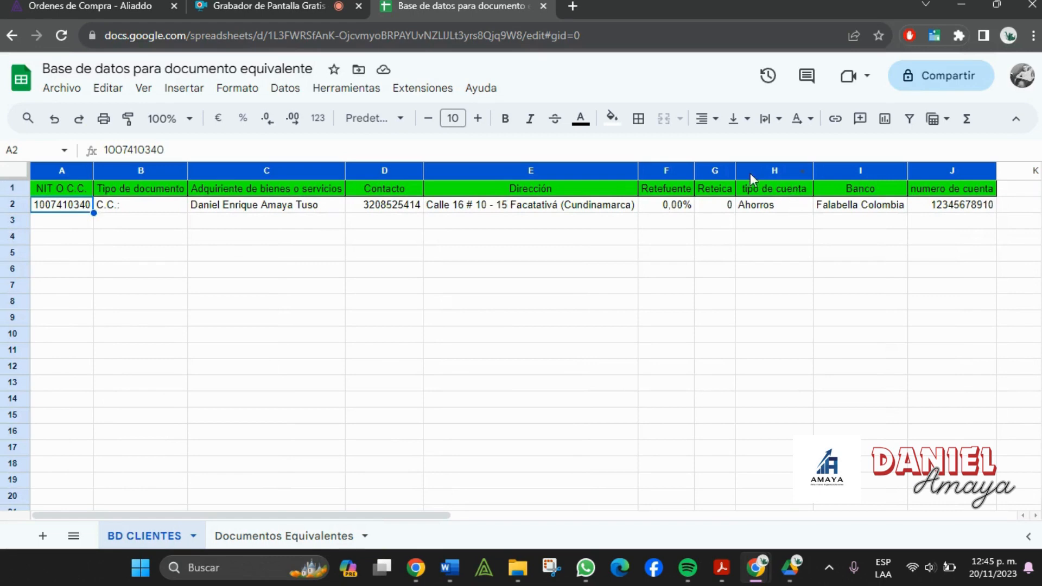
click(299, 537)
double_click(766, 214)
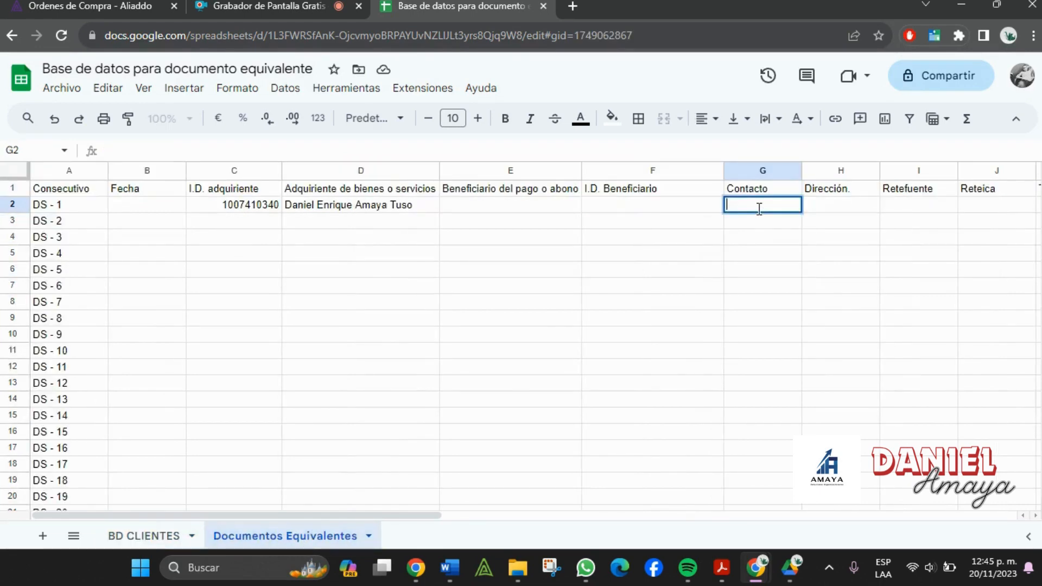
key(ctrl+v)
click(898, 206)
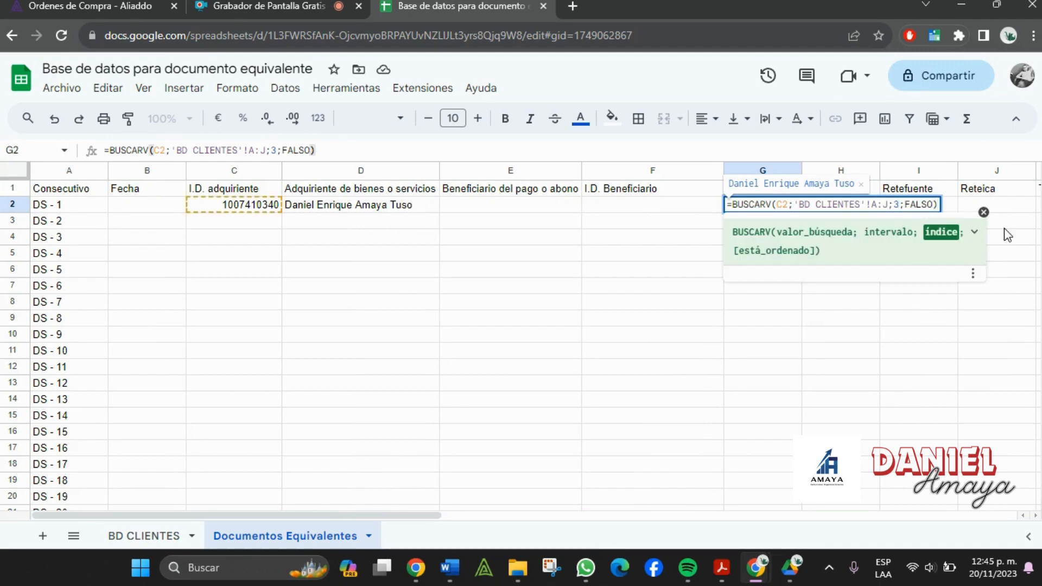
key(BackSpace)
text(10)
key(Return)
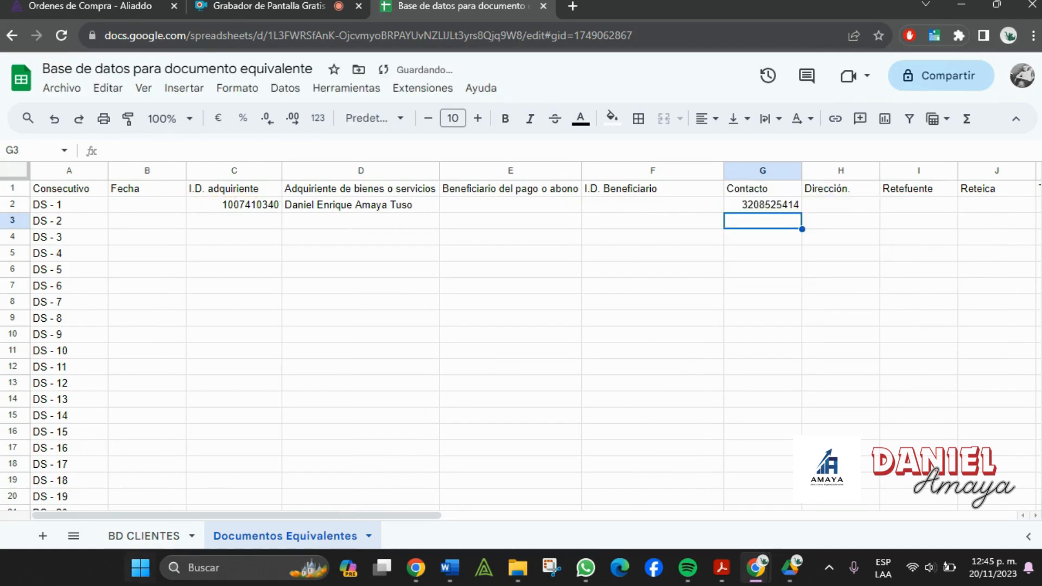
- Paste the lookup into H2 with column index 6 for the address and auto-fit column H
click(116, 535)
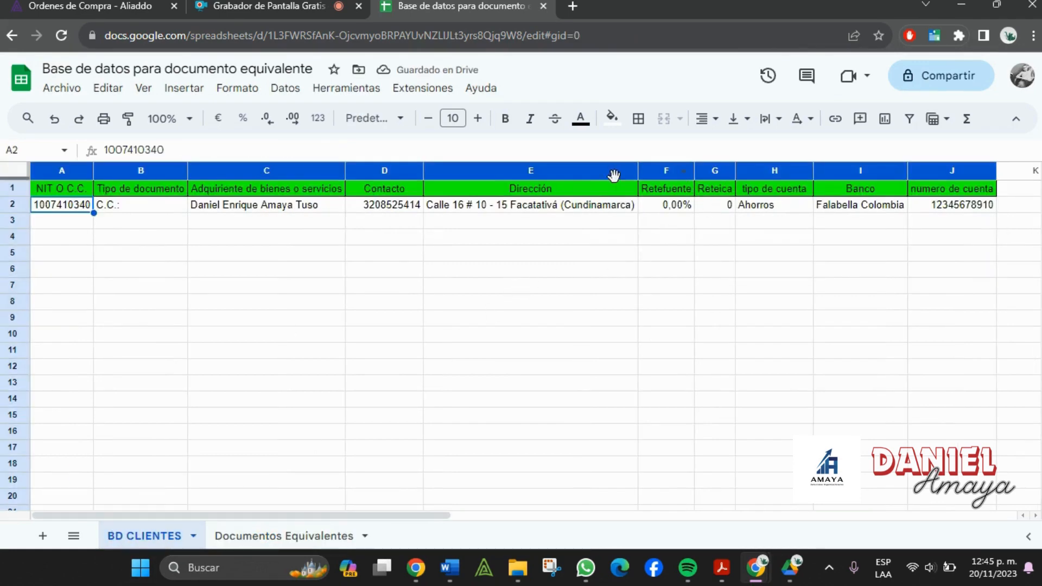
click(302, 536)
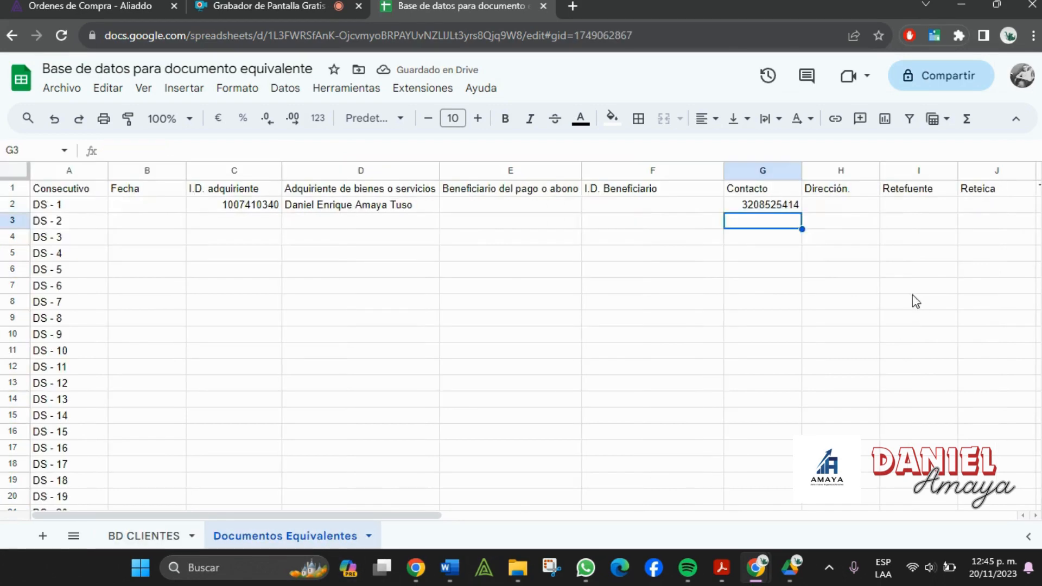
double_click(842, 207)
key(ctrl+v)
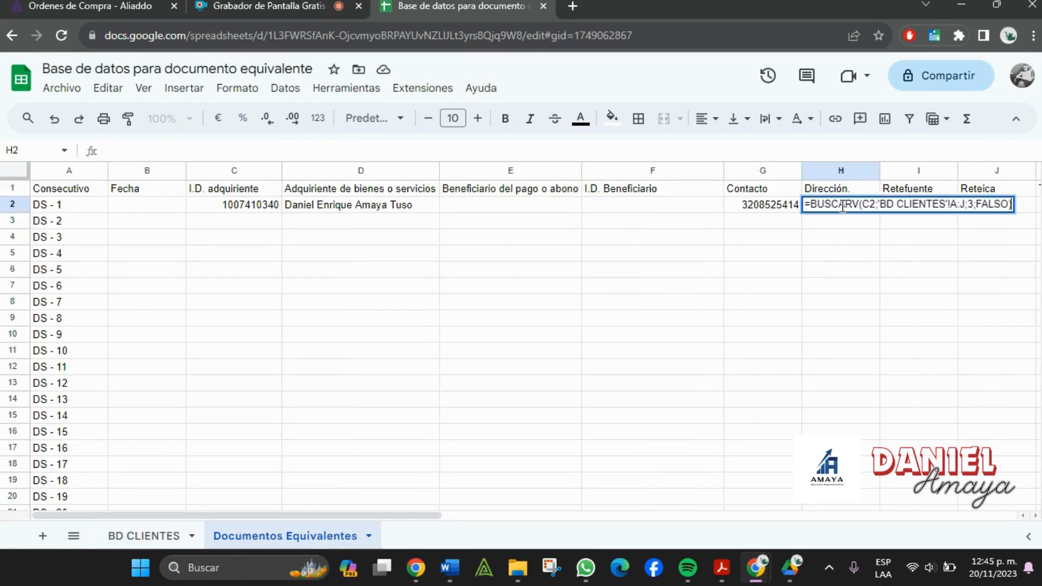
click(979, 207)
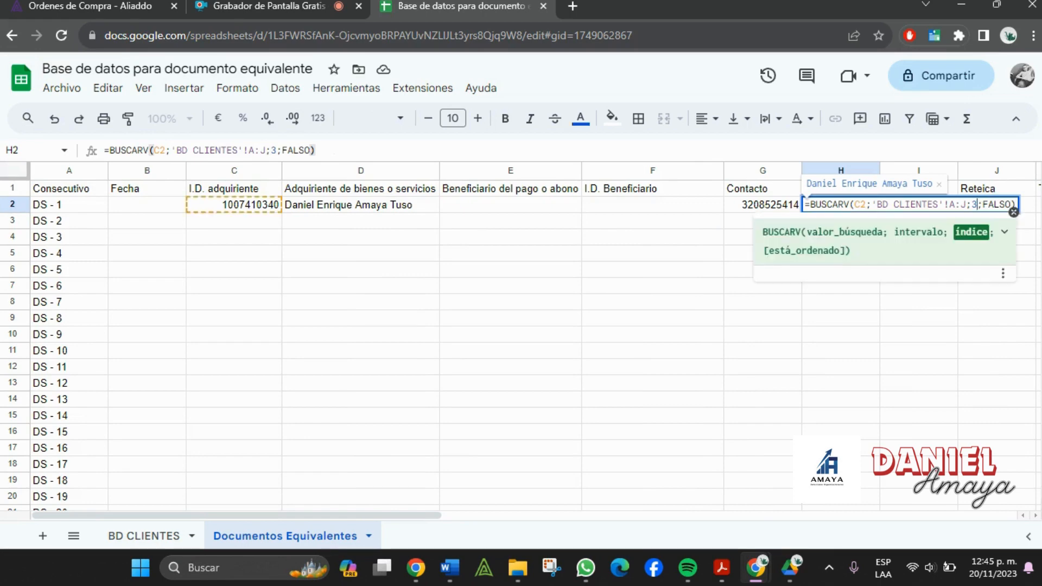
key(BackSpace)
text(6)
key(Return)
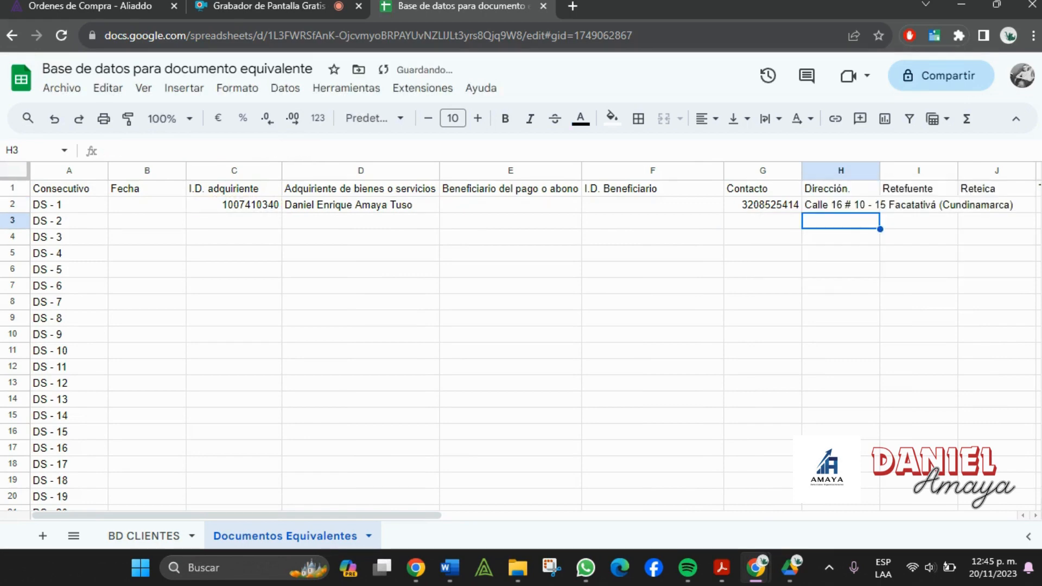
double_click(881, 169)
click(142, 536)
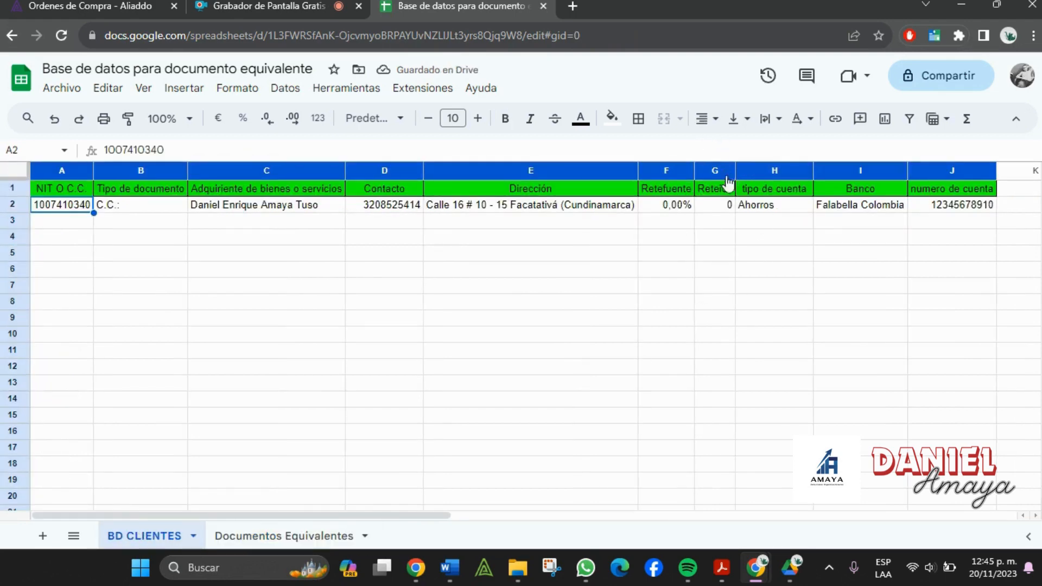
click(263, 538)
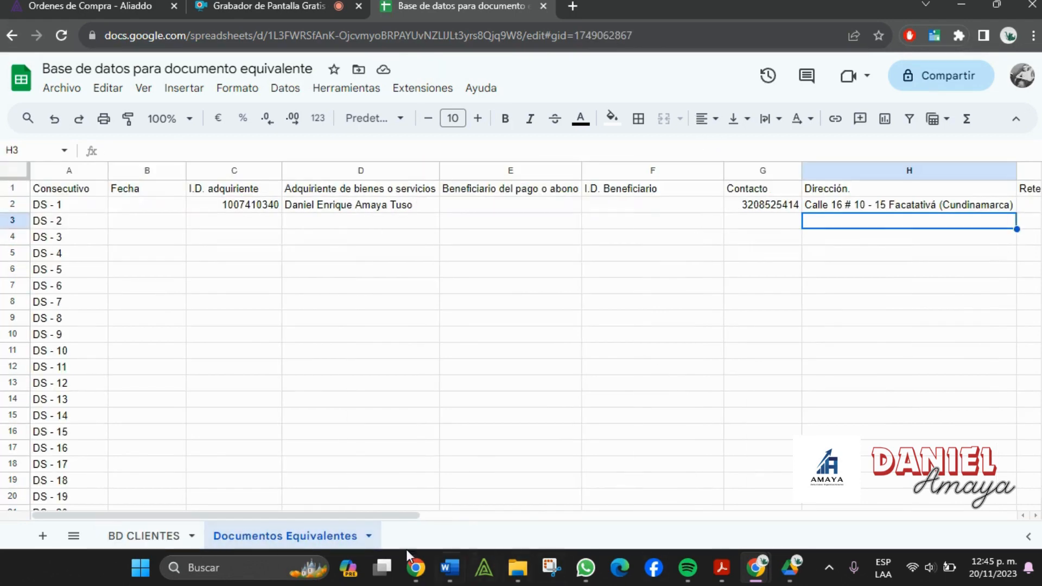
drag(367, 516, 582, 533)
- Paste the lookup into I2 with column index 9 to show Retefuente
click(518, 209)
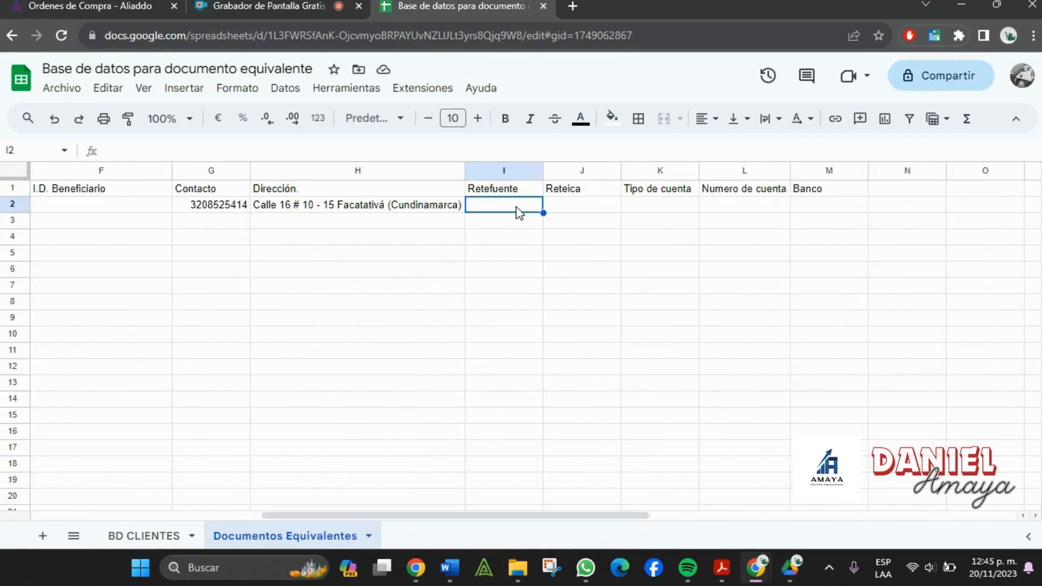
double_click(517, 207)
key(ctrl+v)
key(Left)
key(Left)
key(Left)
key(Left)
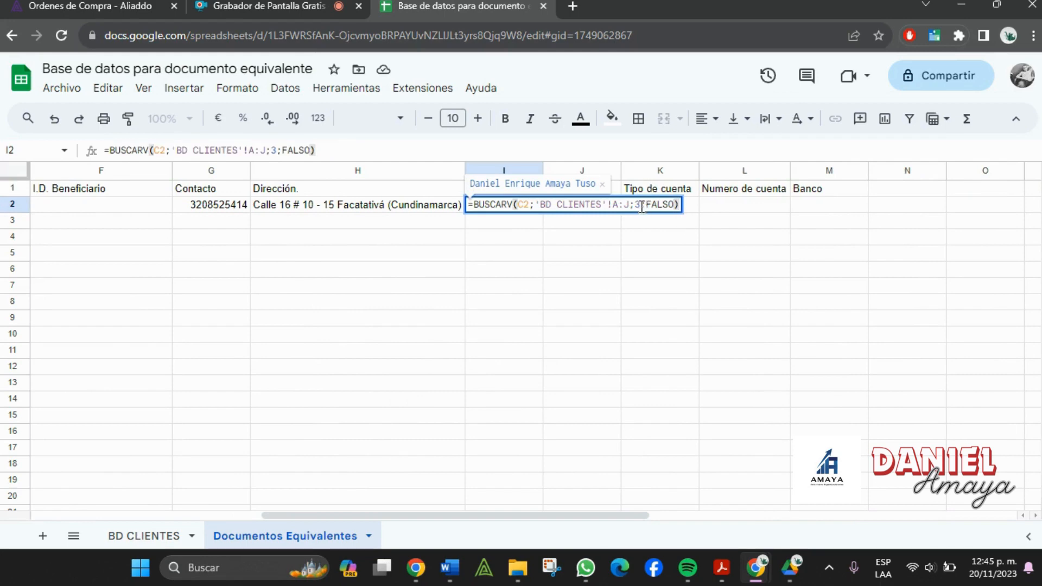
key(shift+Left)
key(shift+Left)
key(shift+Left)
key(BackSpace)
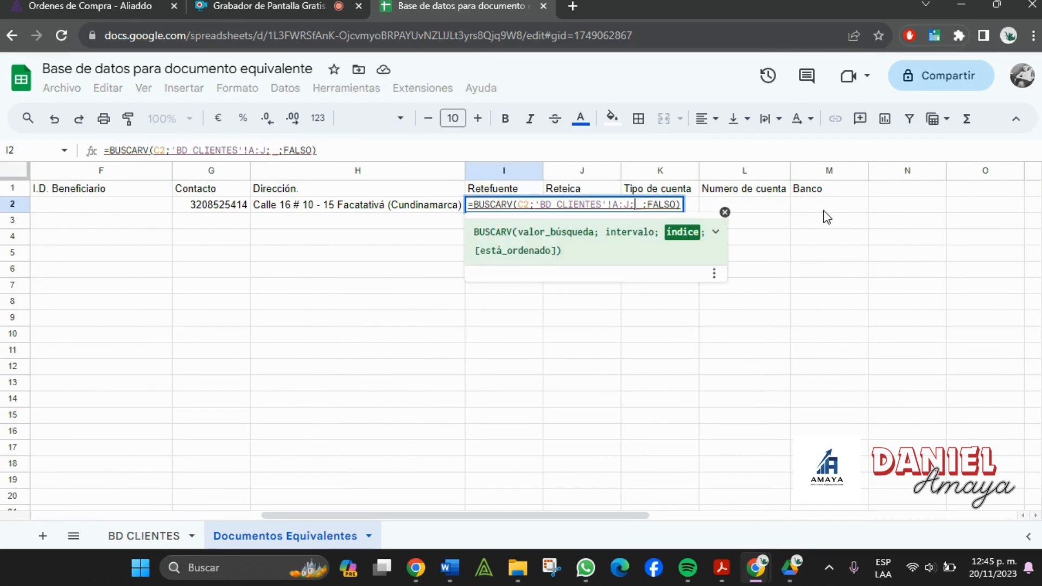
text(9)
key(Return)
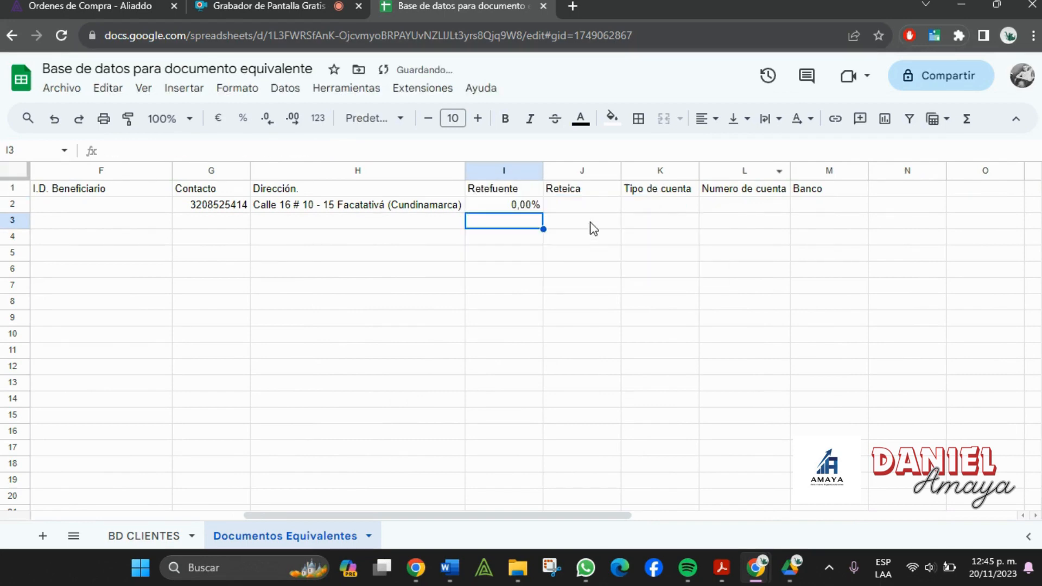
- Paste the lookup into J2 with column index 10 to show Reteica
click(588, 212)
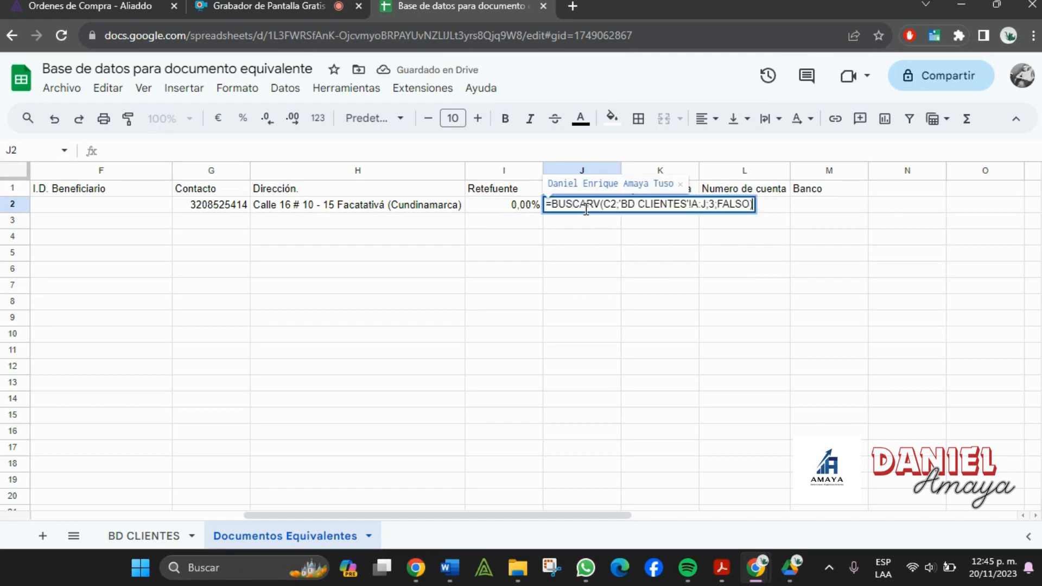
key(ctrl+v)
click(719, 204)
key(BackSpace)
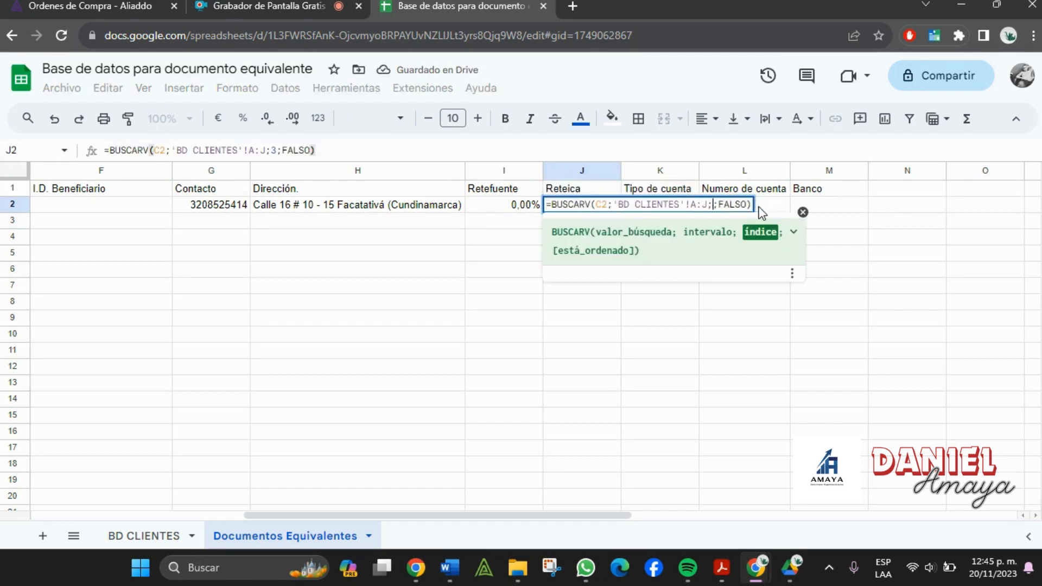
text(10)
key(Return)
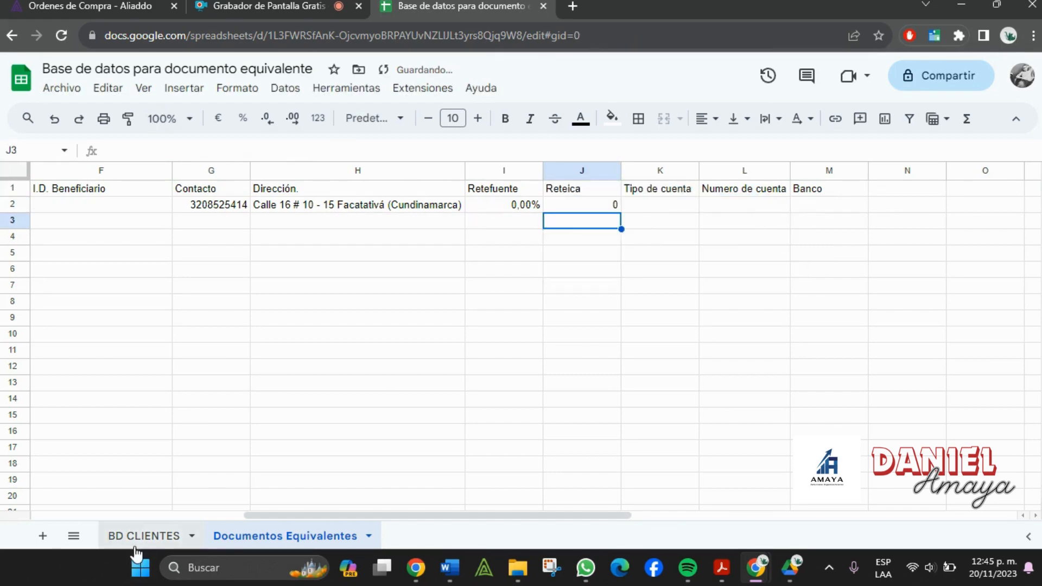
- Add the BUSCARV lookup to K2 for Tipo de cuenta and M2 for Banco
click(142, 536)
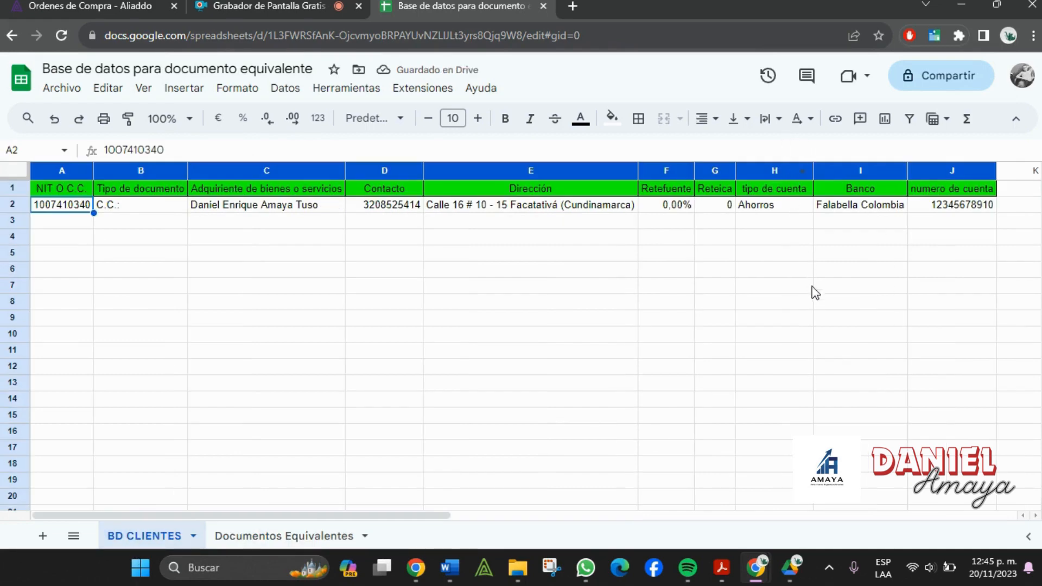
click(292, 536)
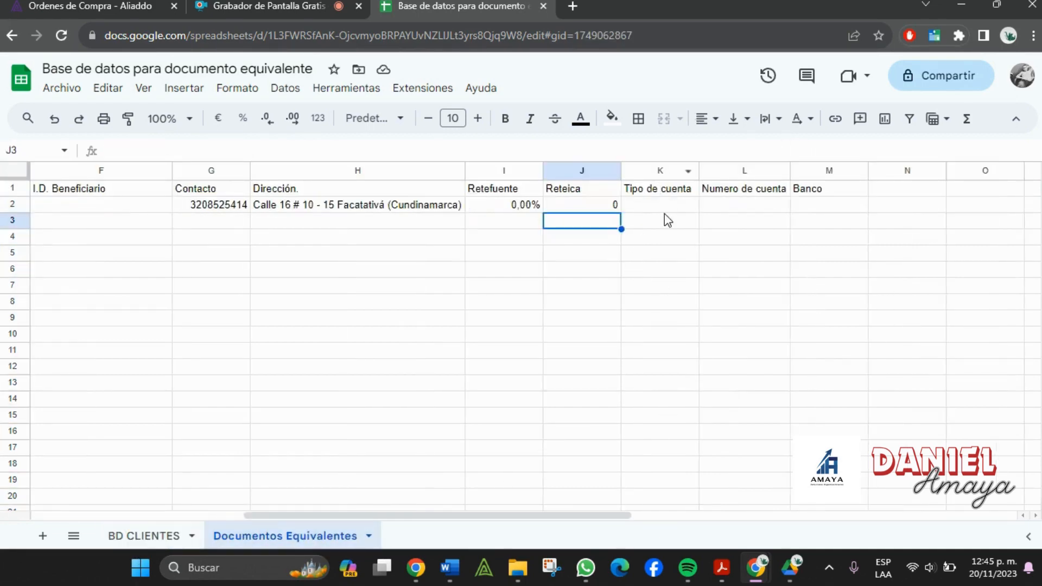
double_click(669, 203)
text(=BUSCARV(C2;'BD CLIENTES'!A:J;3;FALSO))
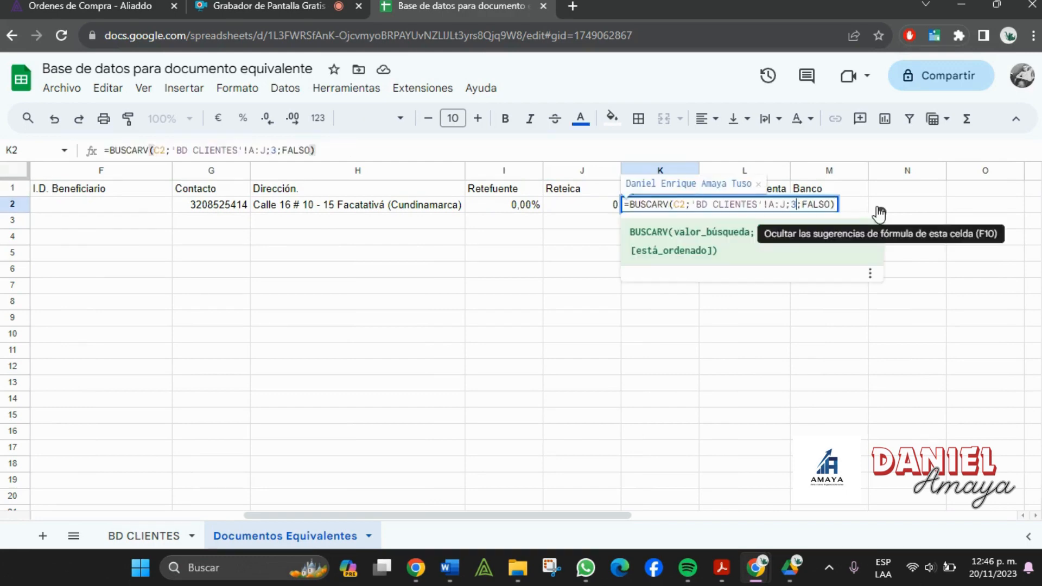
key(Return)
double_click(807, 204)
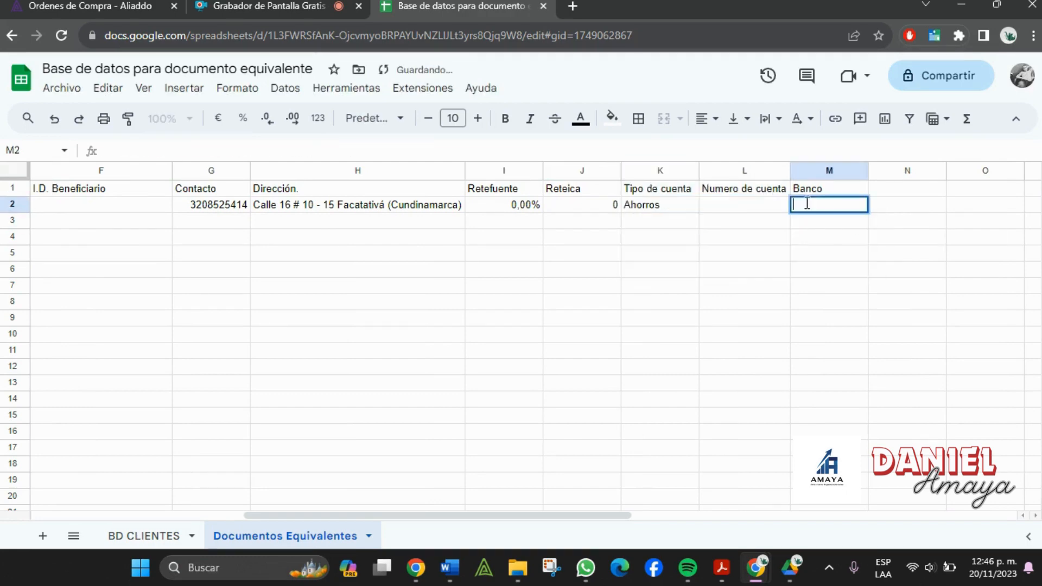
text(=BUSCARV(C2;'BD CLIENTES'!A:J;3;FALSO))
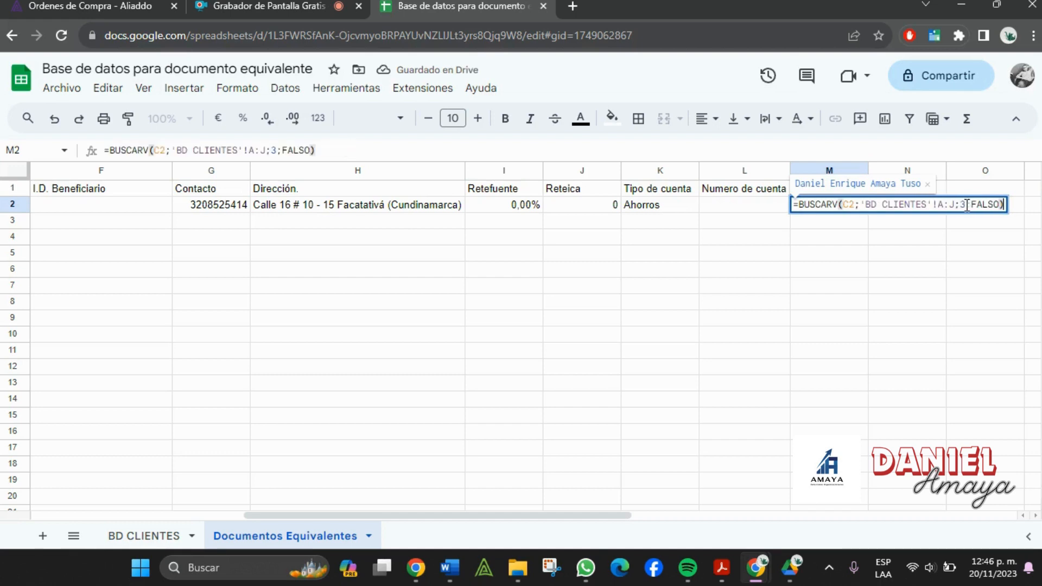
click(966, 211)
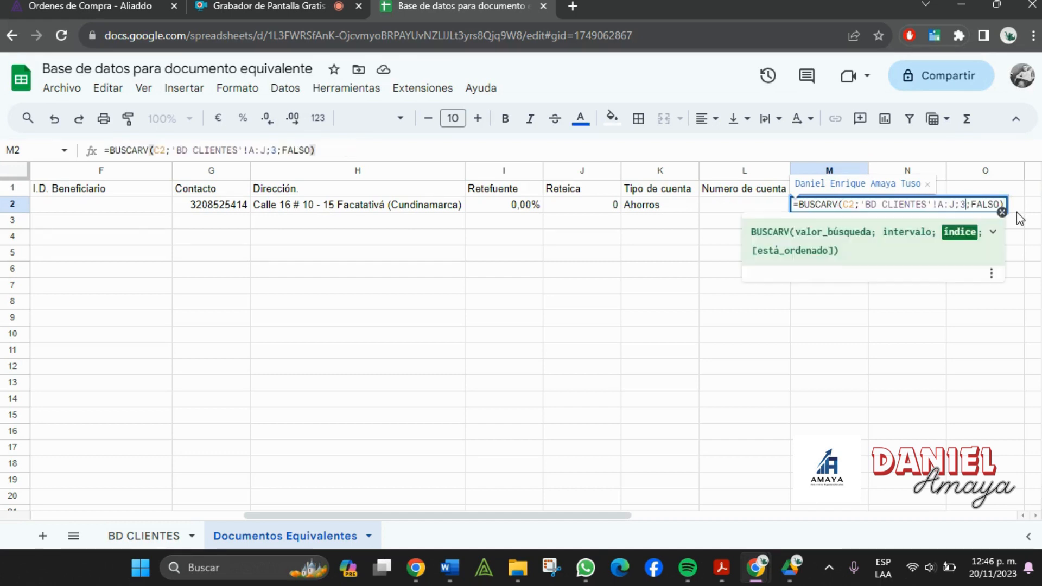
key(Return)
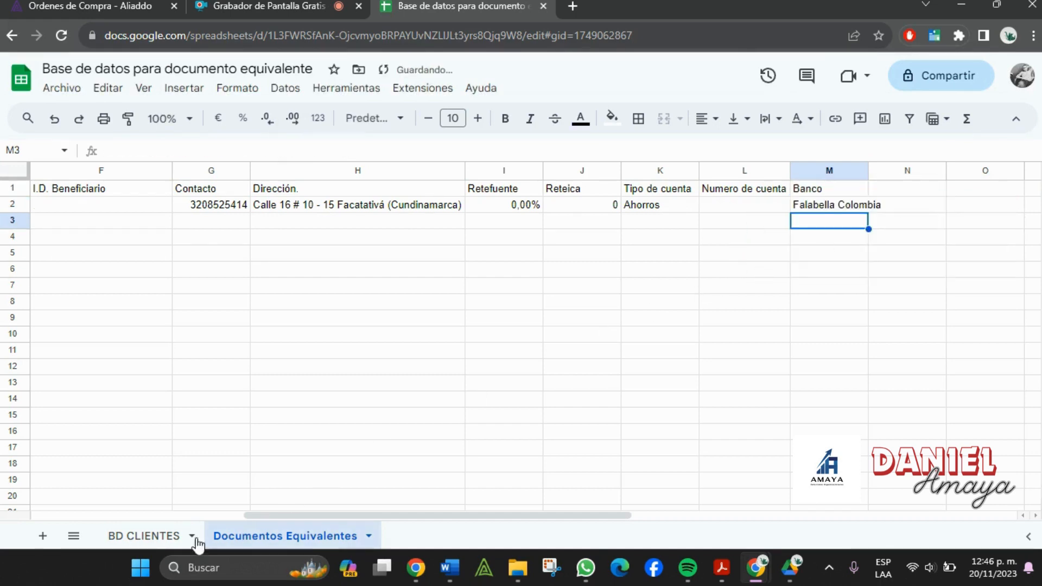
- Set L2's lookup to column index 9 for Numero de cuenta and auto-fit column M
click(142, 536)
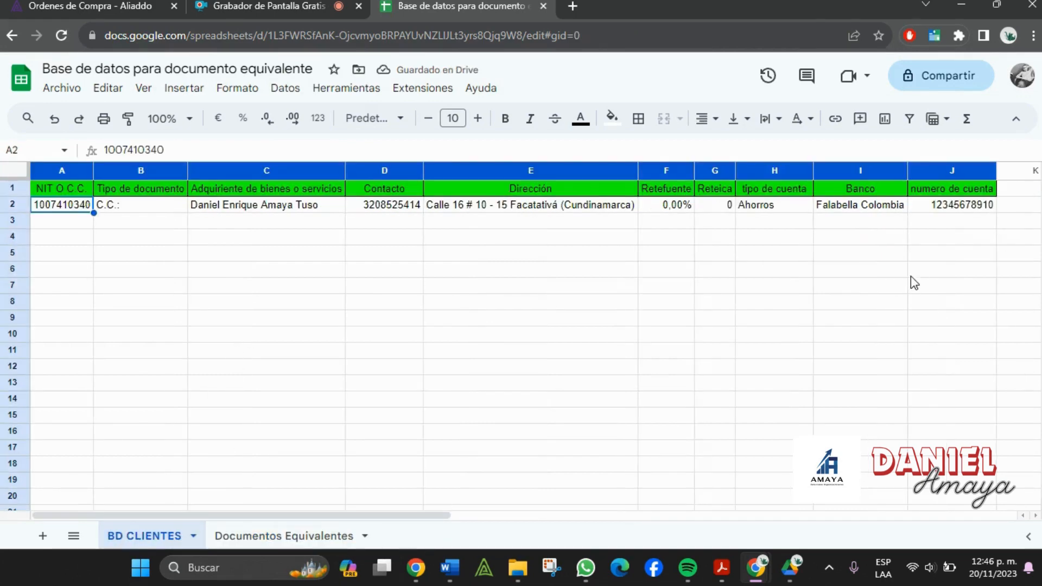
click(250, 537)
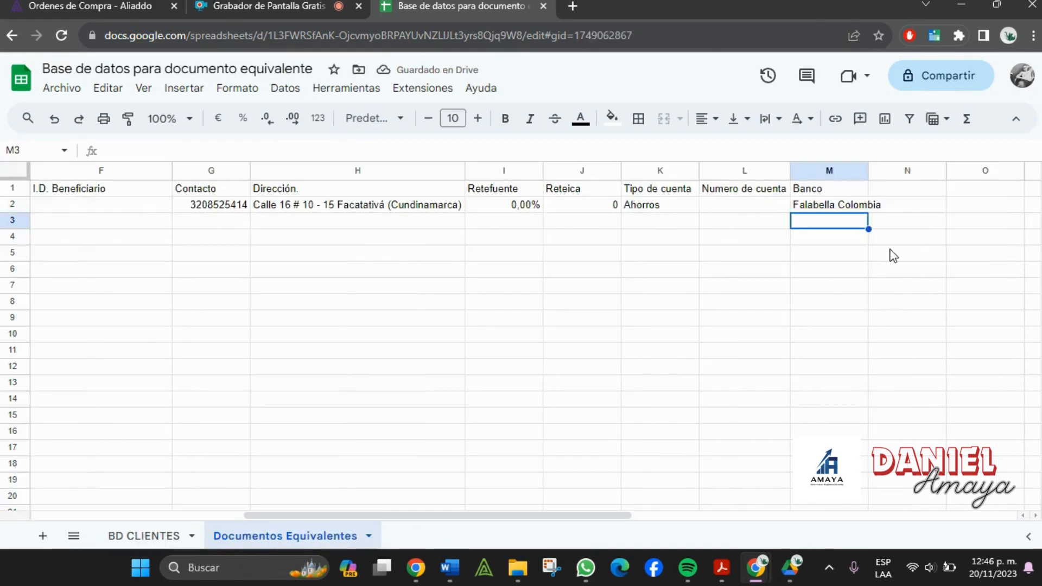
double_click(740, 206)
text(=BUSCARV(C2;'BD CLIENTES'!A:J;3;FALSO))
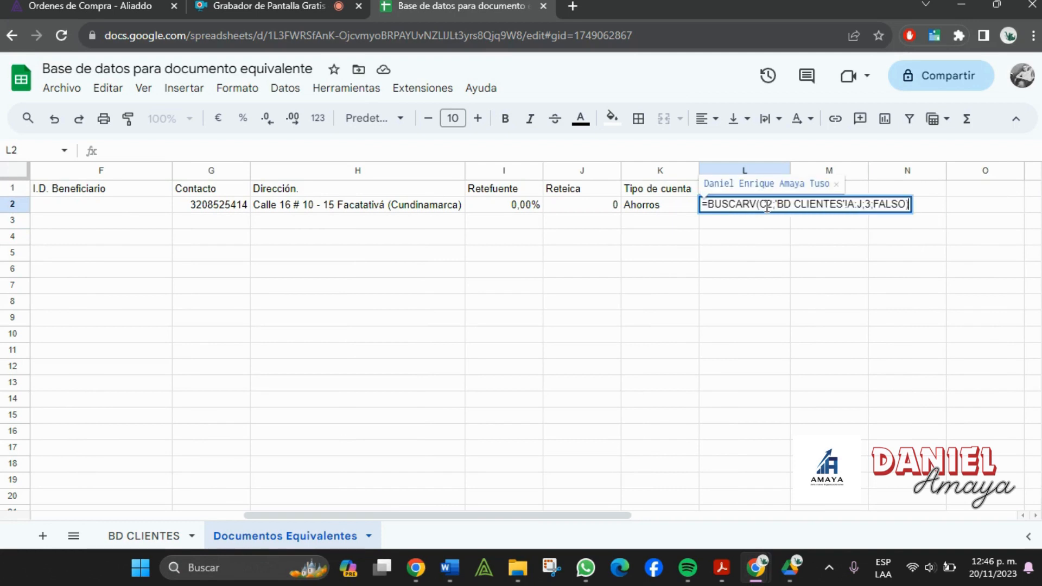
double_click(875, 205)
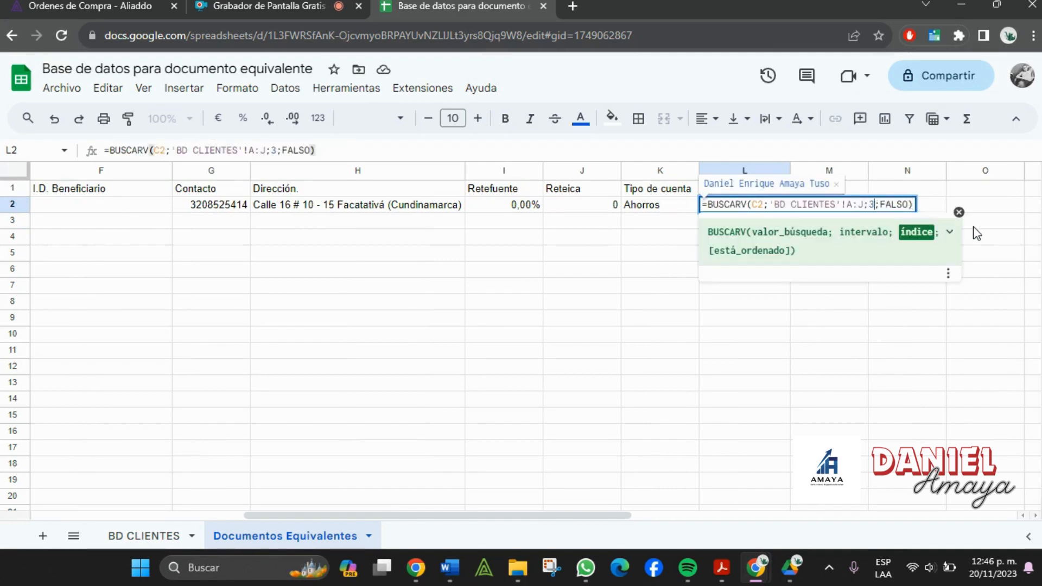
text(9)
key(Return)
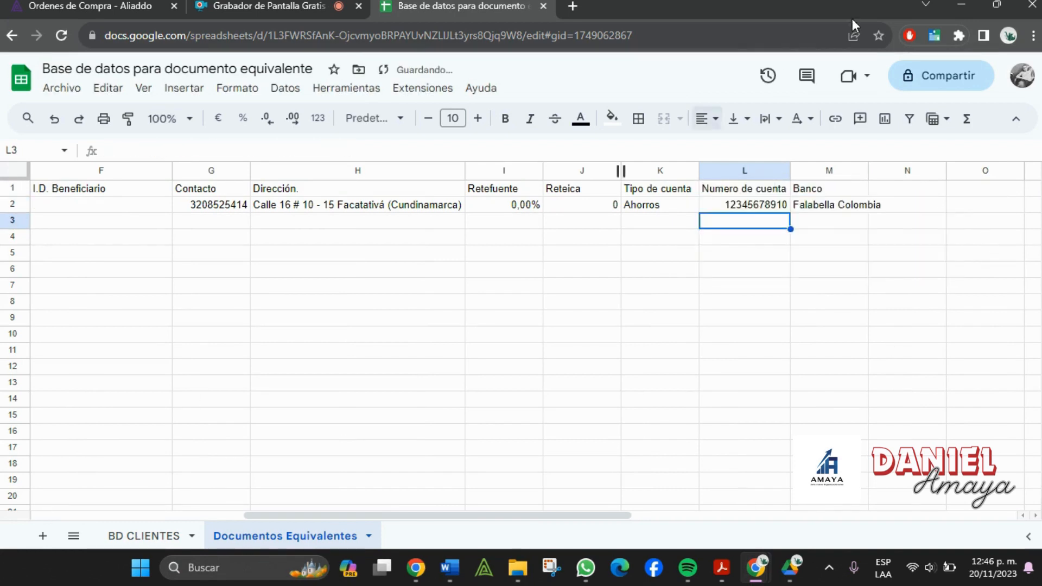
double_click(869, 171)
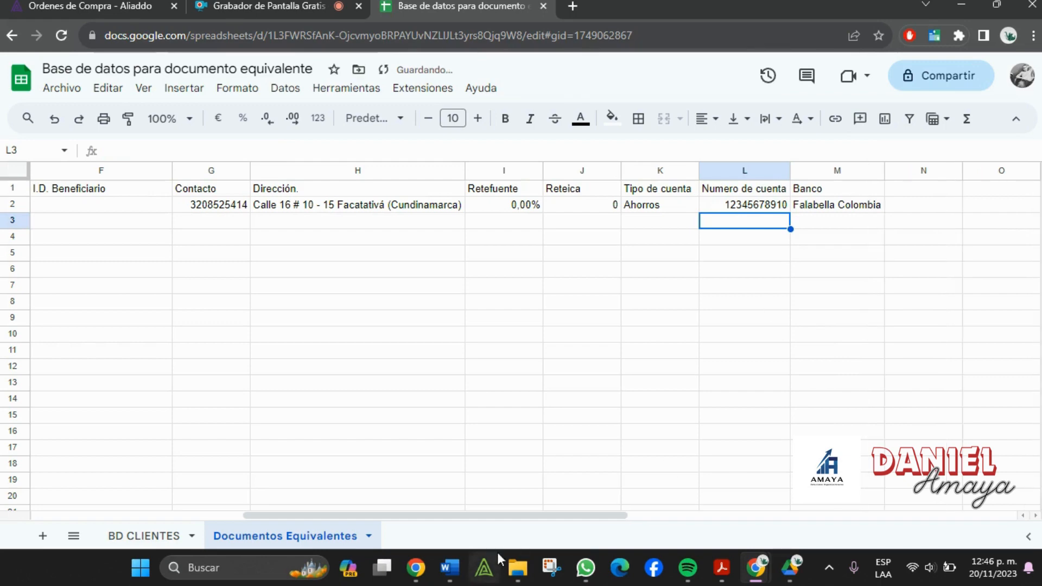
- Fill B2:M2 down to row 101, check D6's copied formula, then select C3:C101
drag(531, 515, 318, 516)
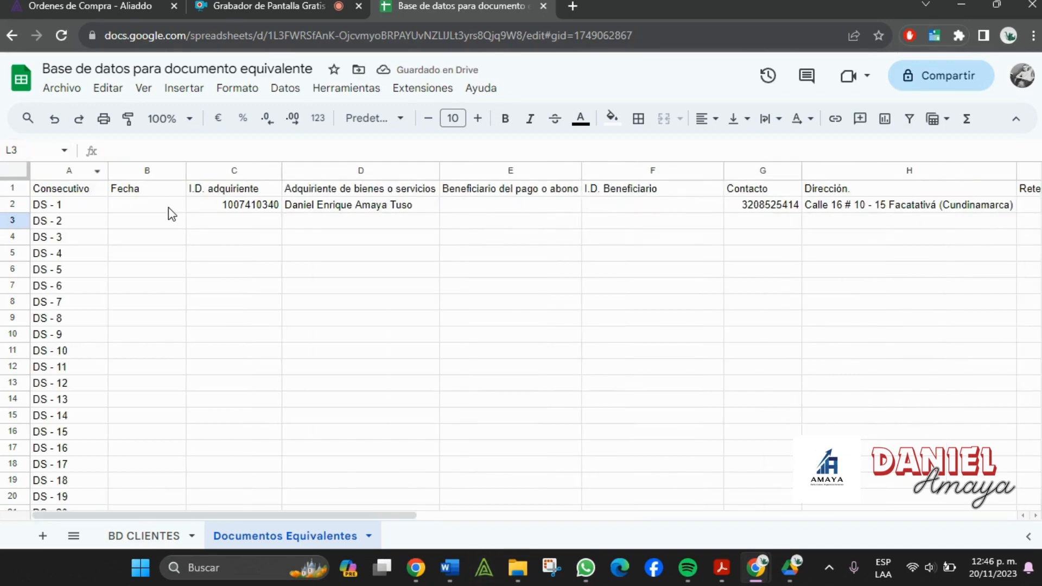
drag(165, 207, 735, 425)
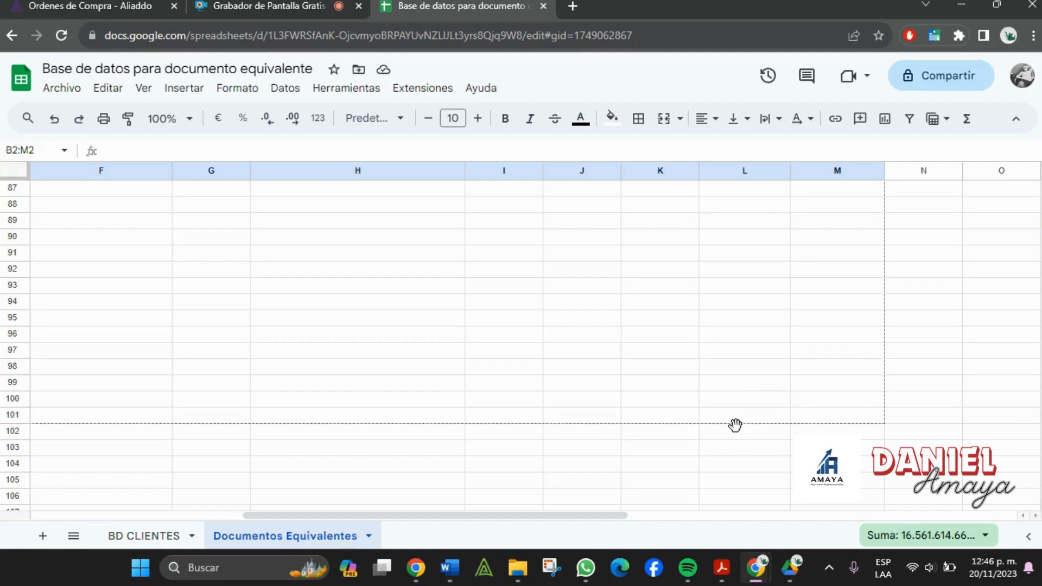
drag(623, 520, 150, 521)
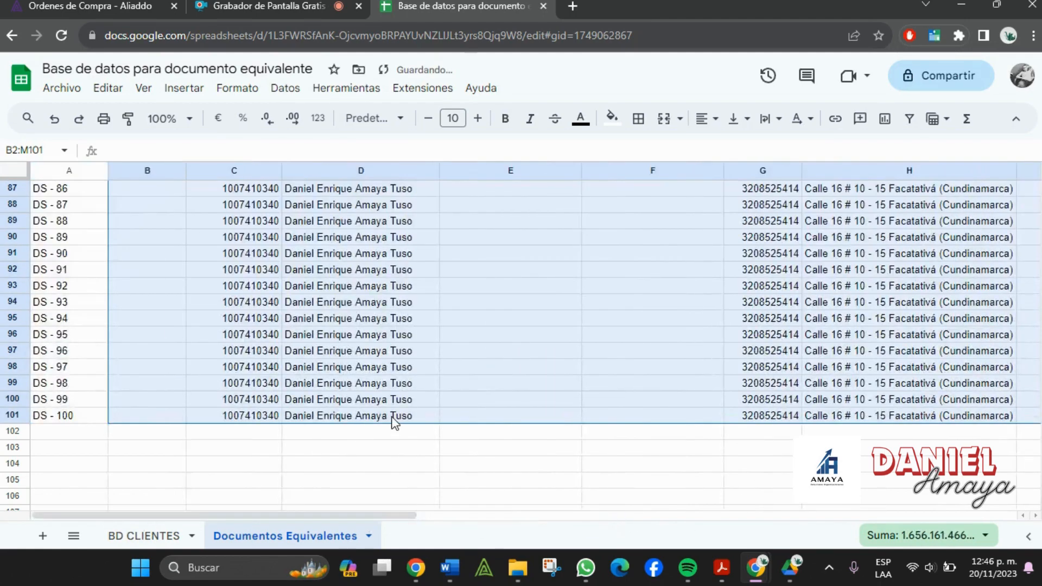
scroll(391, 416, up, 10)
scroll(391, 416, up, 18)
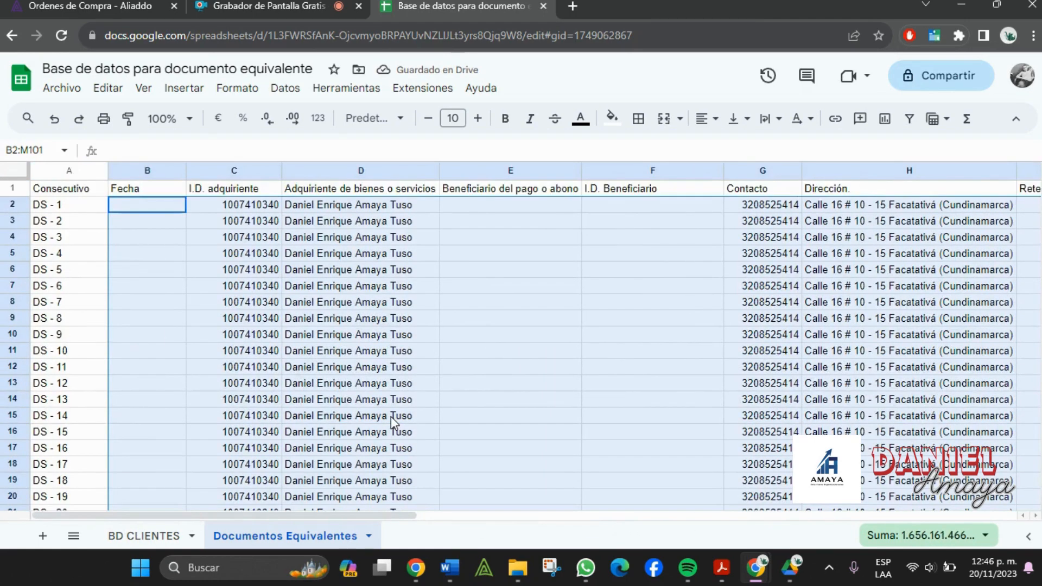
click(334, 267)
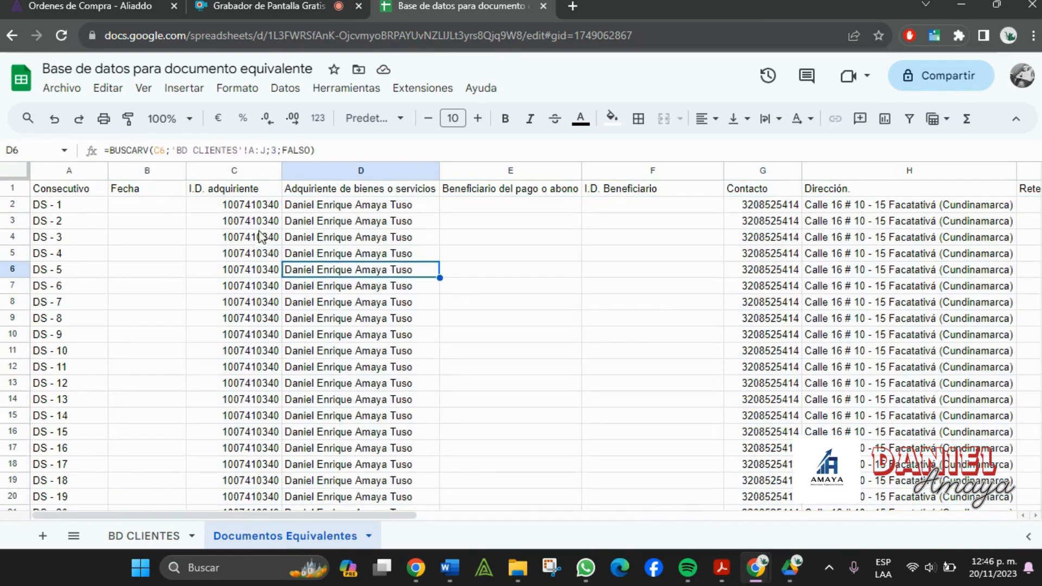
drag(259, 224, 275, 310)
- Delete the client IDs in C3:C101 and check the lookups in D2 and D3
key(Delete)
scroll(464, 334, up, 20)
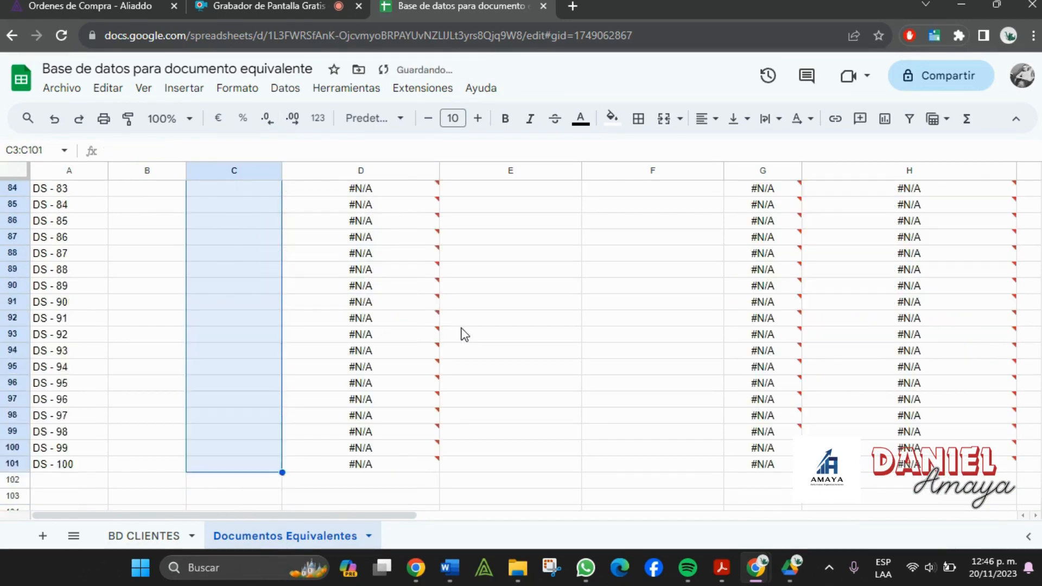
scroll(466, 338, up, 10)
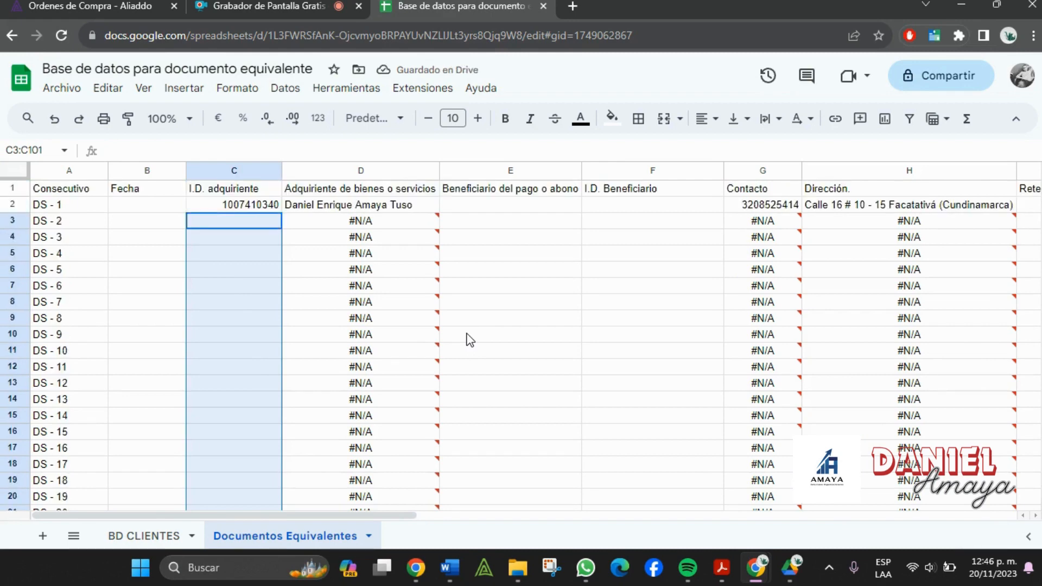
click(375, 222)
click(228, 225)
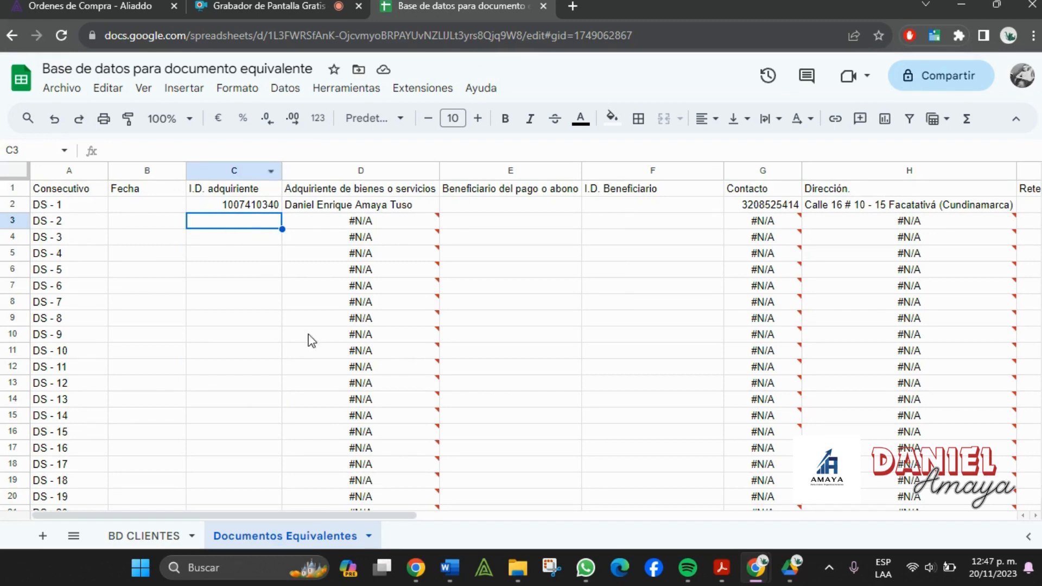
click(309, 211)
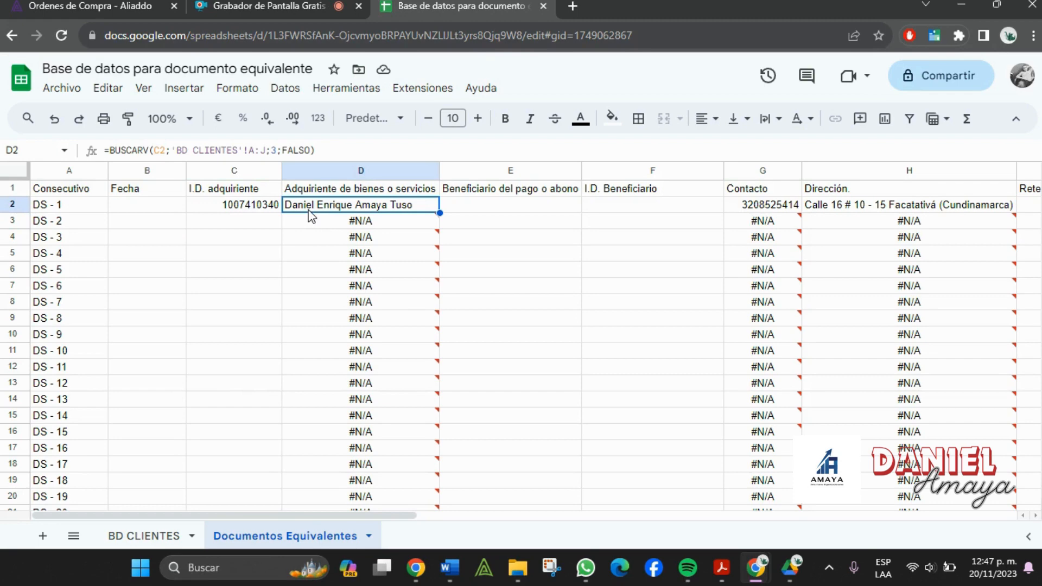
- Test client ID 1007 in C7, then undo the entry
click(251, 286)
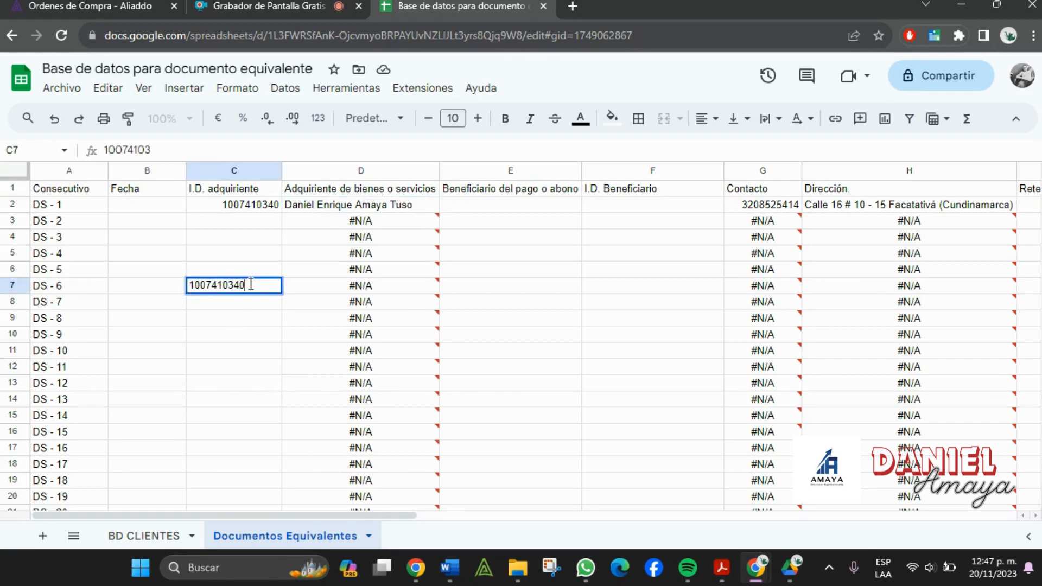
key(Return)
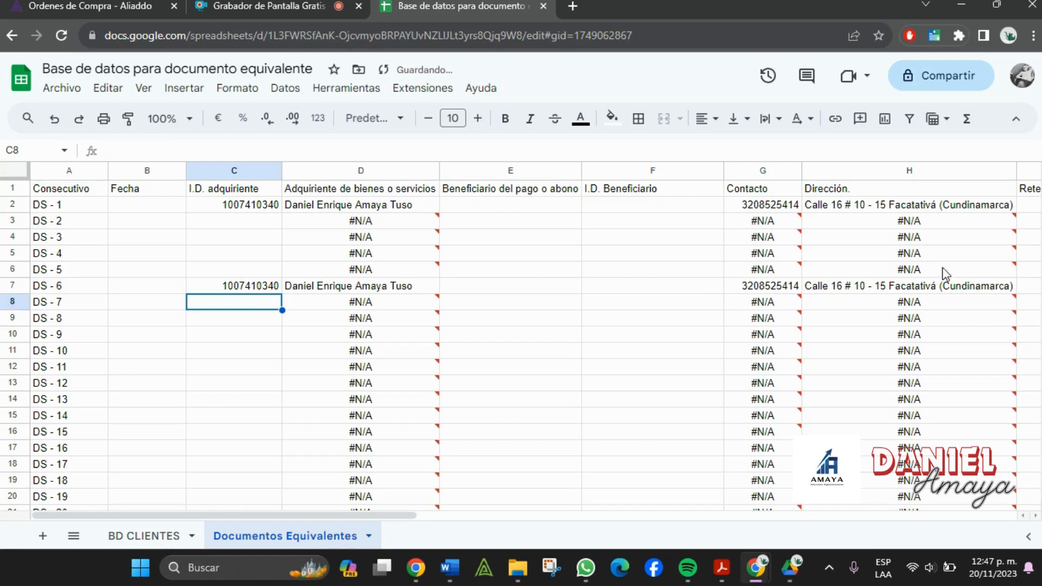
mouse_move(368, 414)
key(ctrl+z)
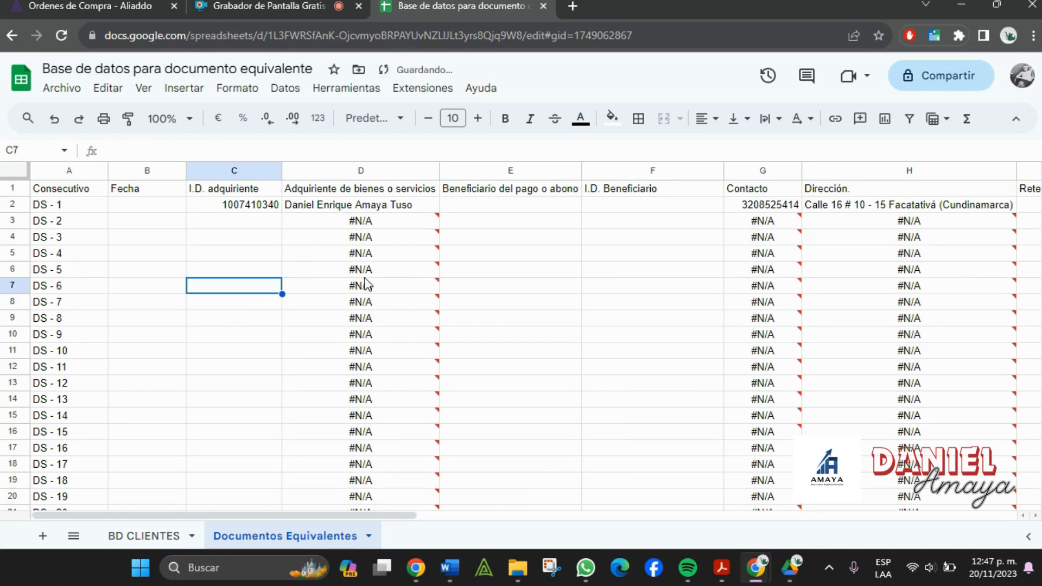
click(565, 237)
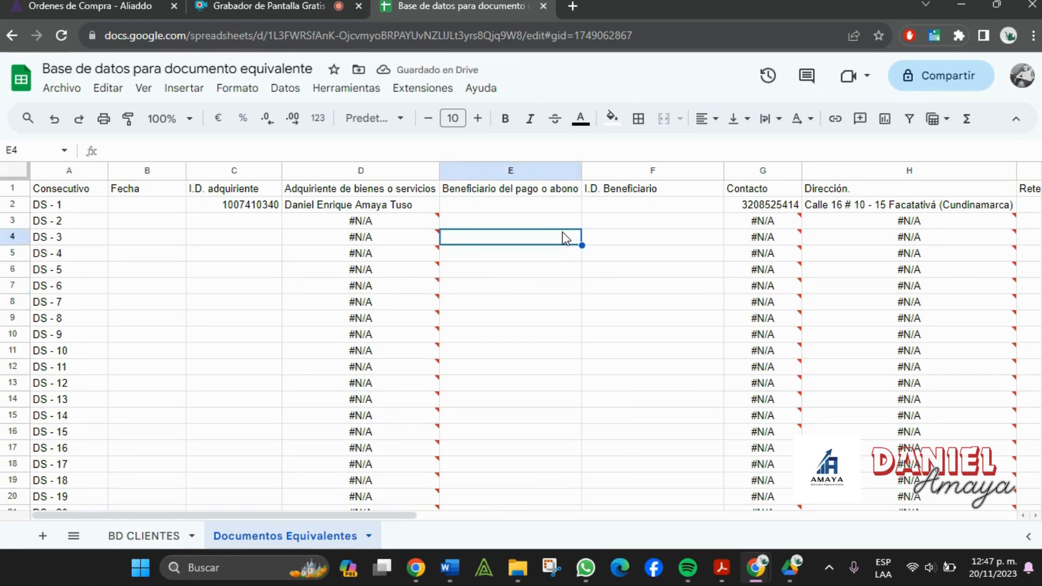
- Enter the date 20/11/2023 in B2 for DS - 1
click(119, 208)
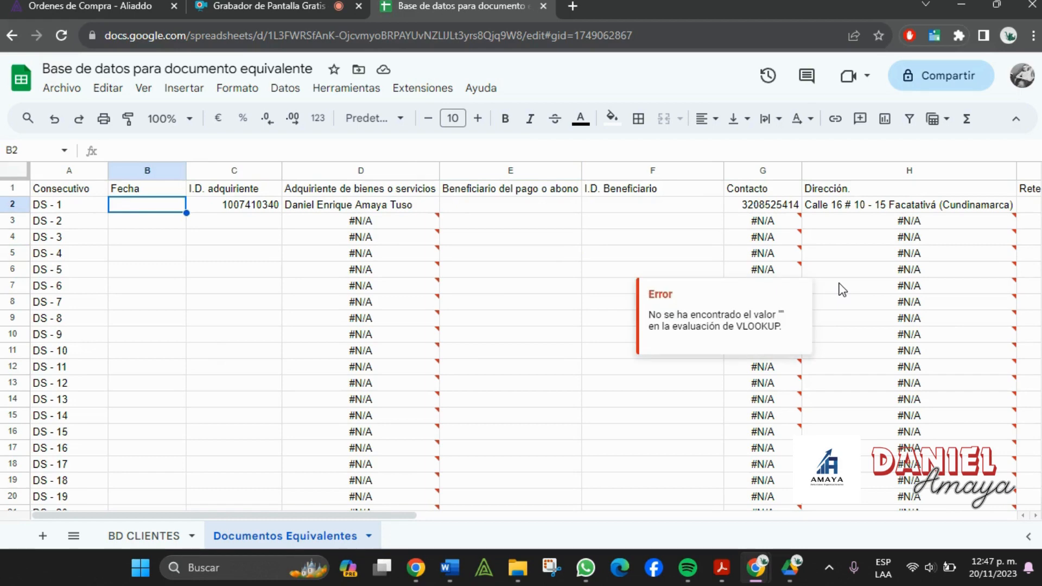
text(20/11/2023)
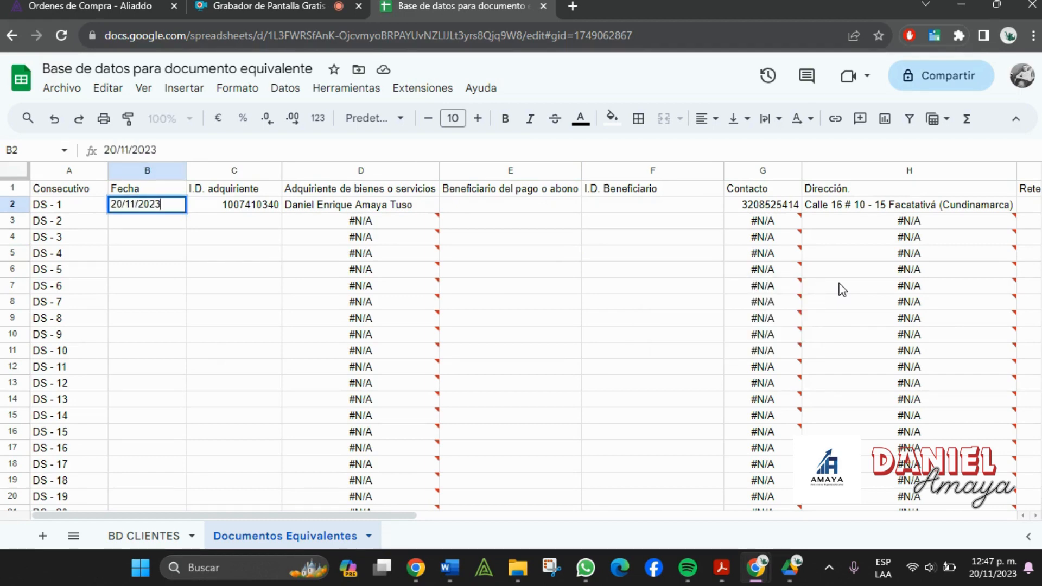
key(Return)
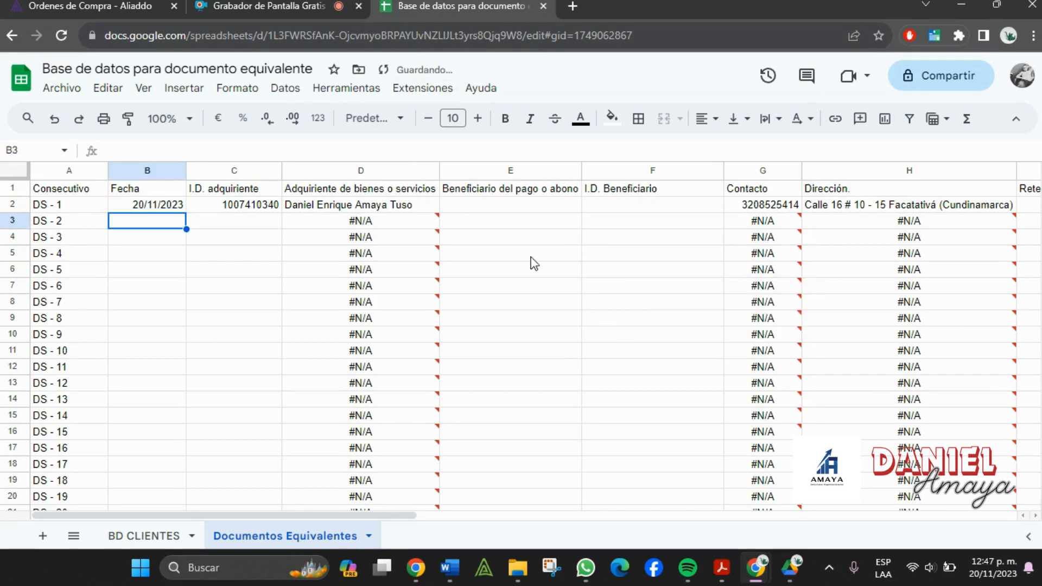
click(532, 255)
click(519, 205)
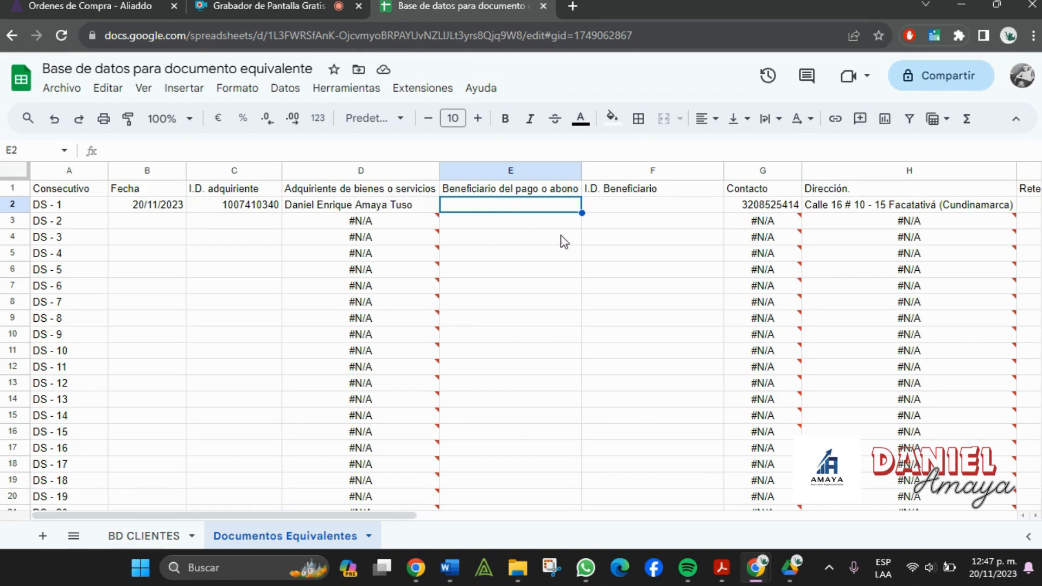
- Add a new sheet and rename its tab to Items
click(672, 210)
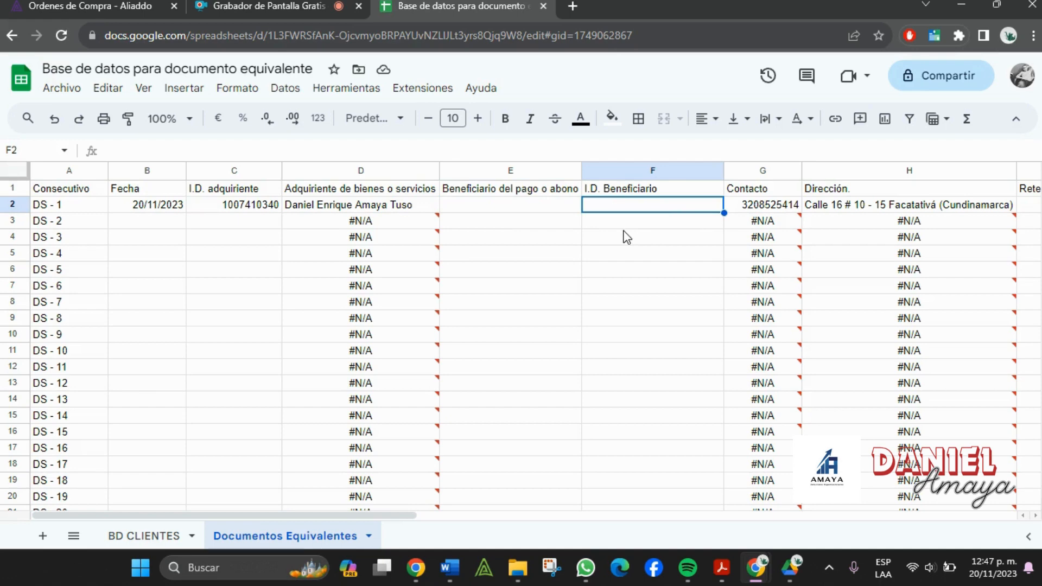
mouse_move(431, 498)
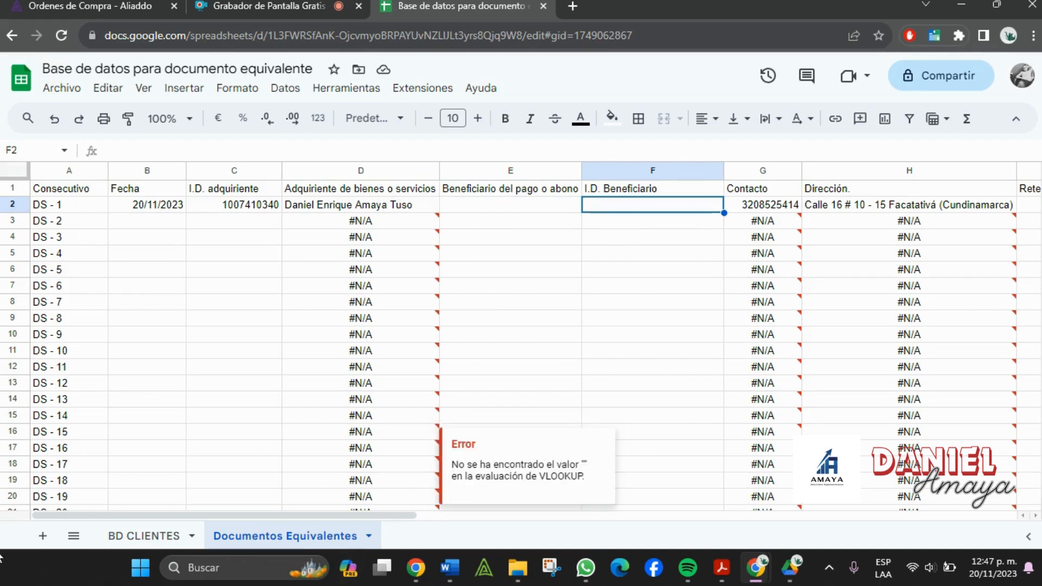
click(42, 536)
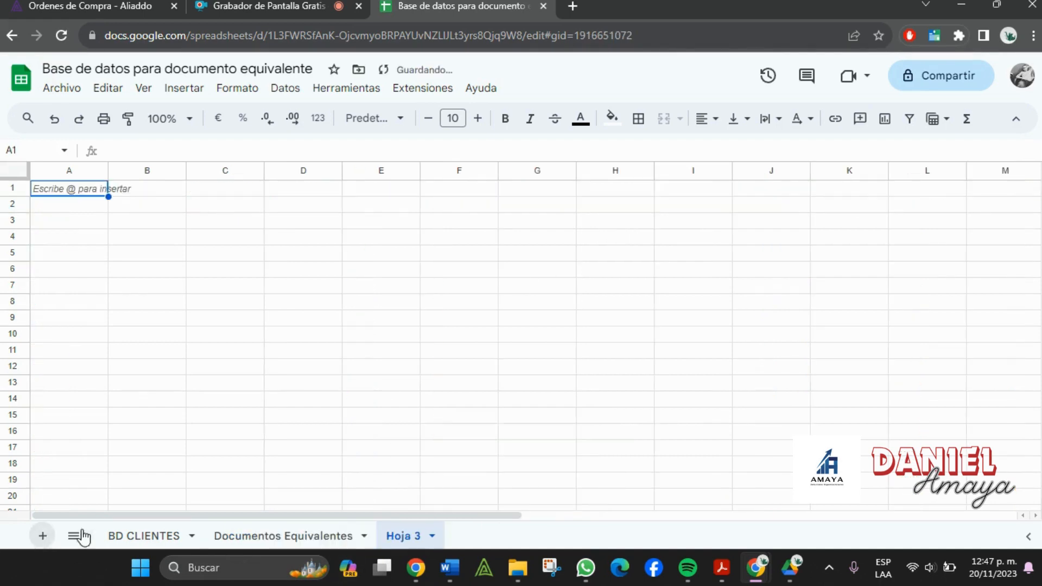
double_click(403, 542)
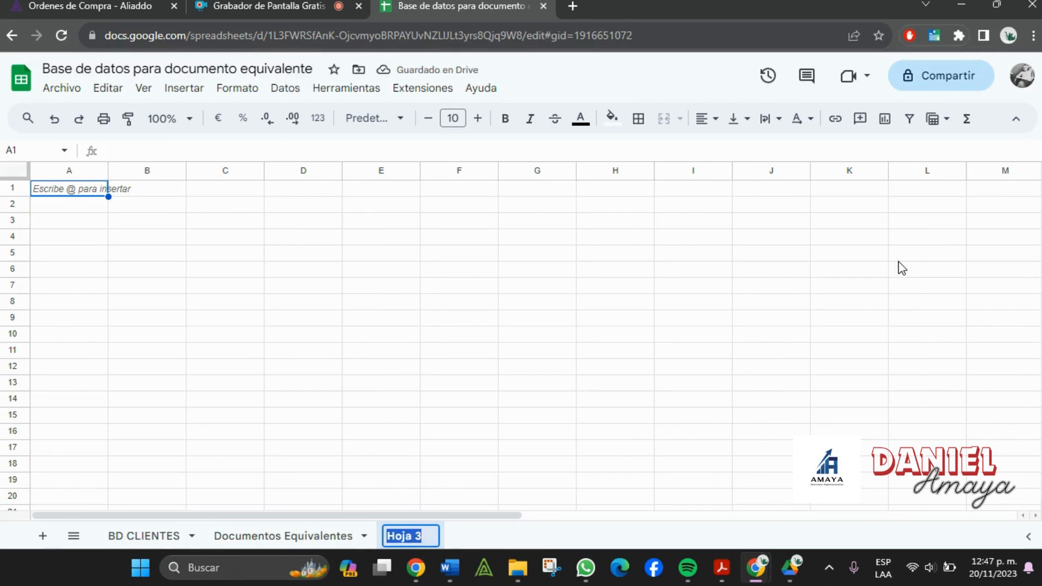
text(ITEMS)
key(BackSpace)
key(BackSpace)
key(BackSpace)
key(BackSpace)
text(tems)
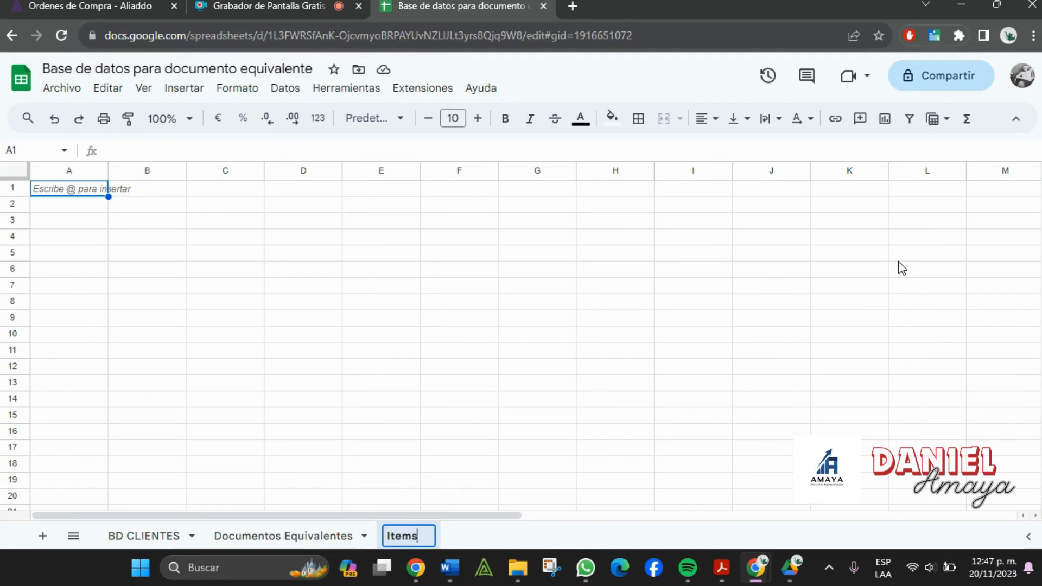
click(316, 398)
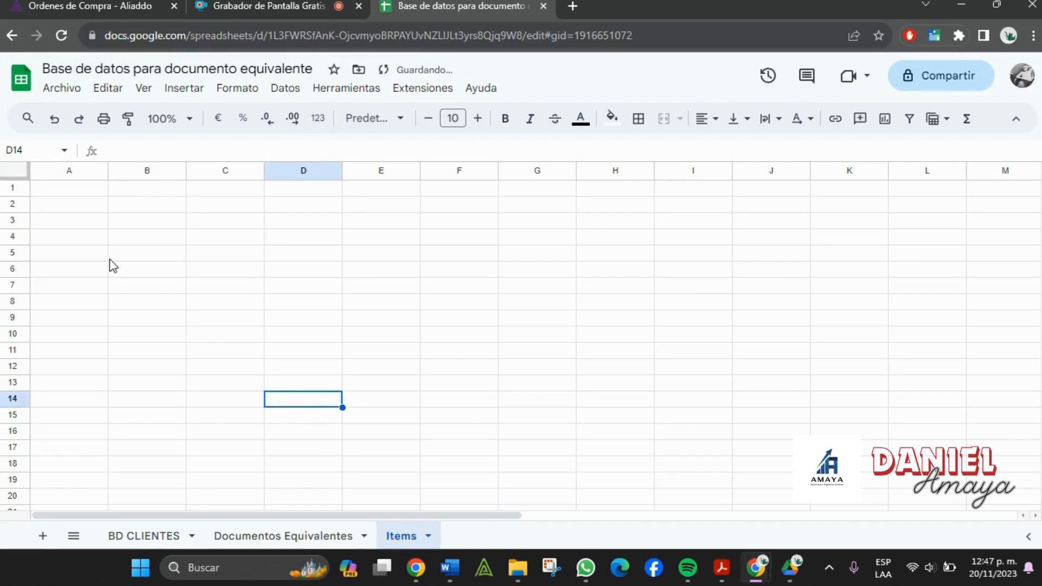
- Enter the header Consecutivo in cell A1
click(66, 191)
text(Co)
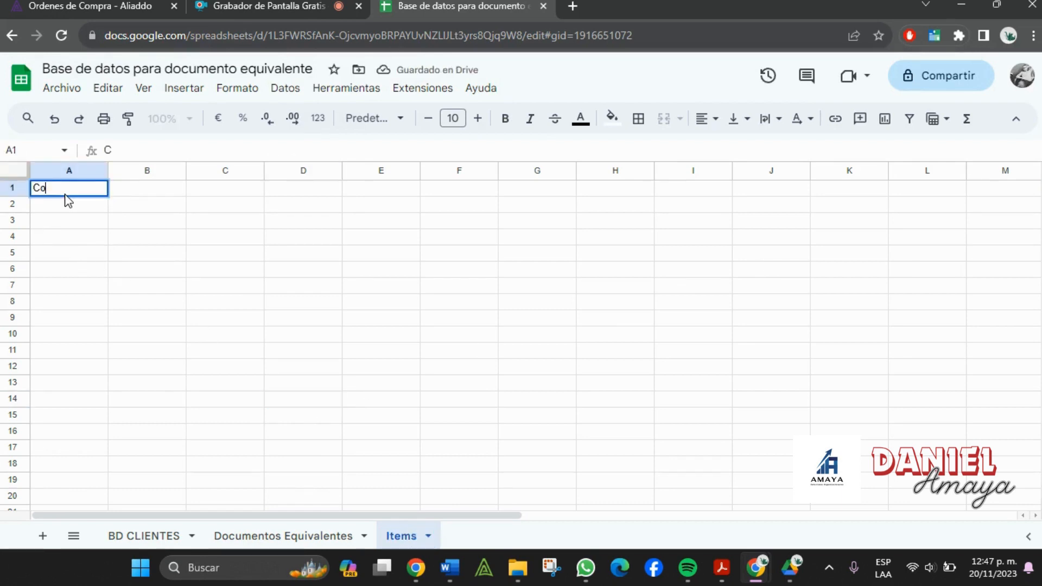
text(nsecutivo)
key(Tab)
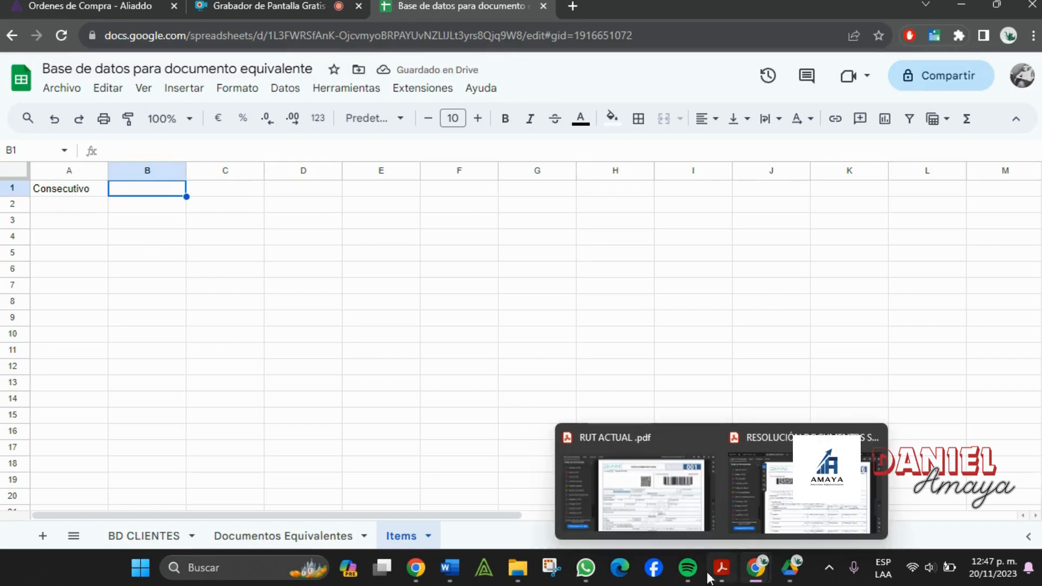
- Check the item table in the Word invoice template
mouse_move(453, 570)
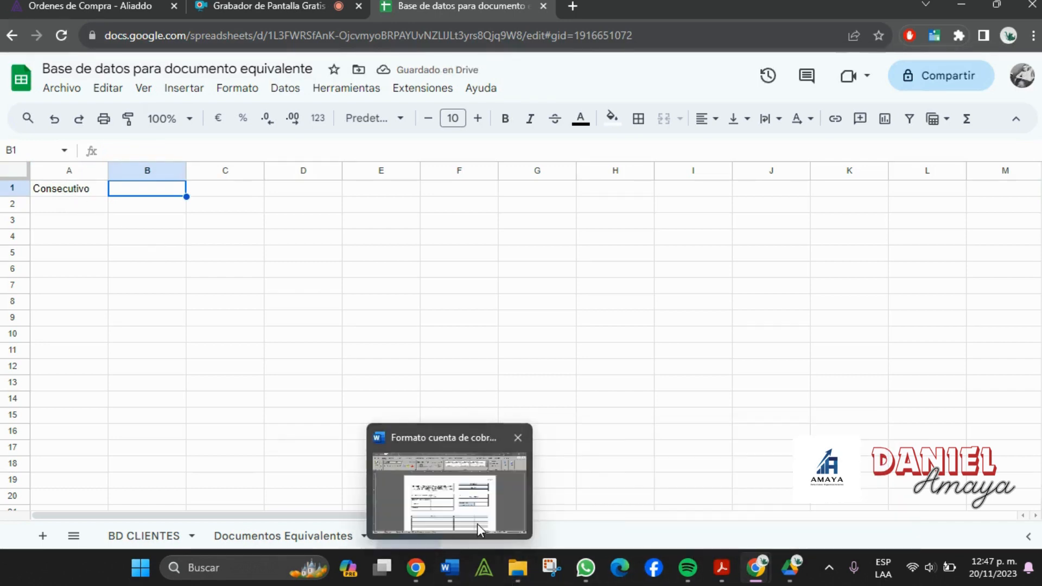
click(477, 499)
scroll(370, 404, down, 3)
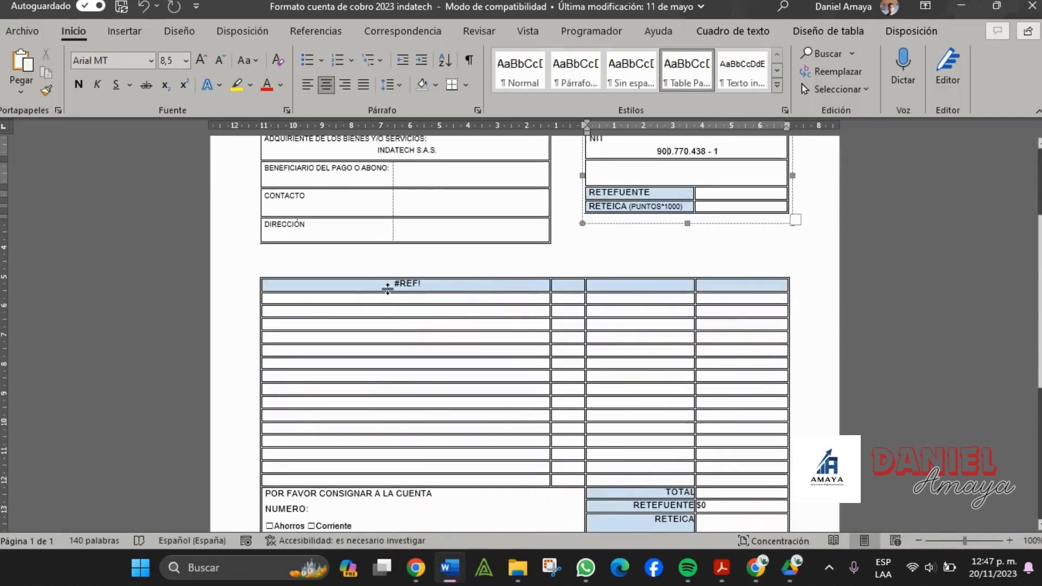
click(386, 283)
mouse_move(717, 291)
mouse_down()
mouse_move(715, 308)
mouse_move(715, 291)
mouse_up()
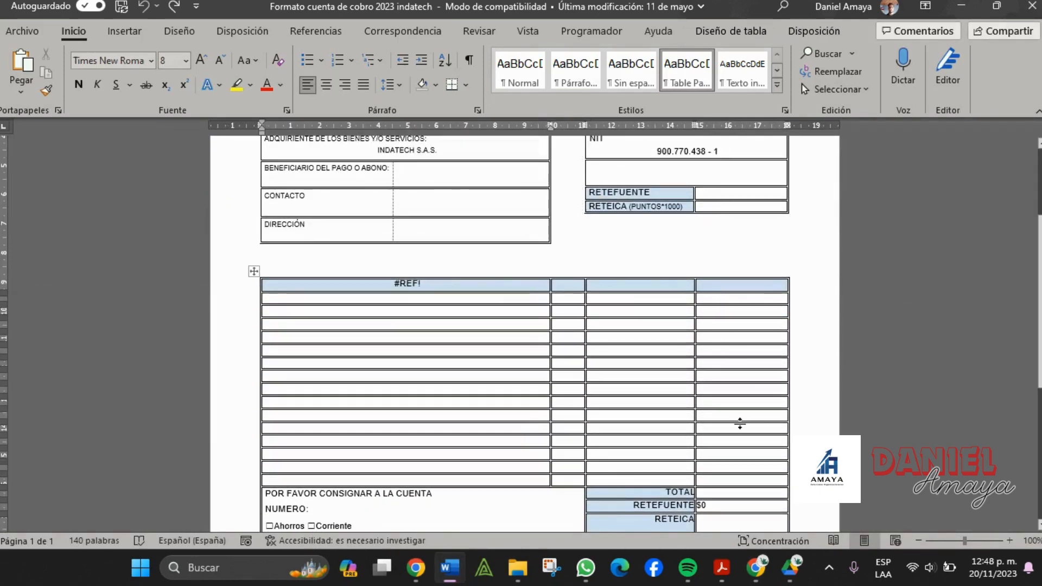
text(X)
key(alt)
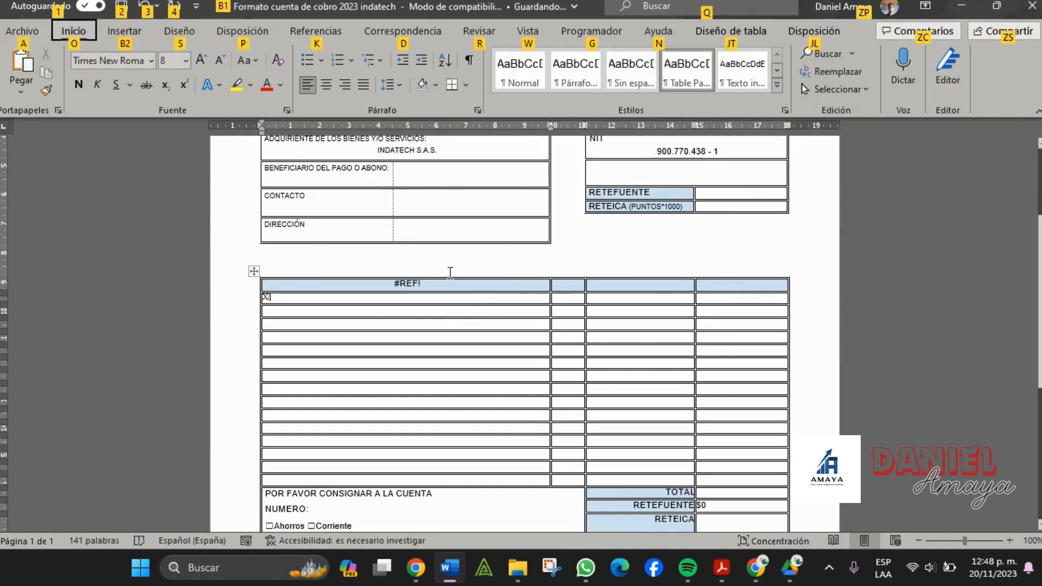
key(Escape)
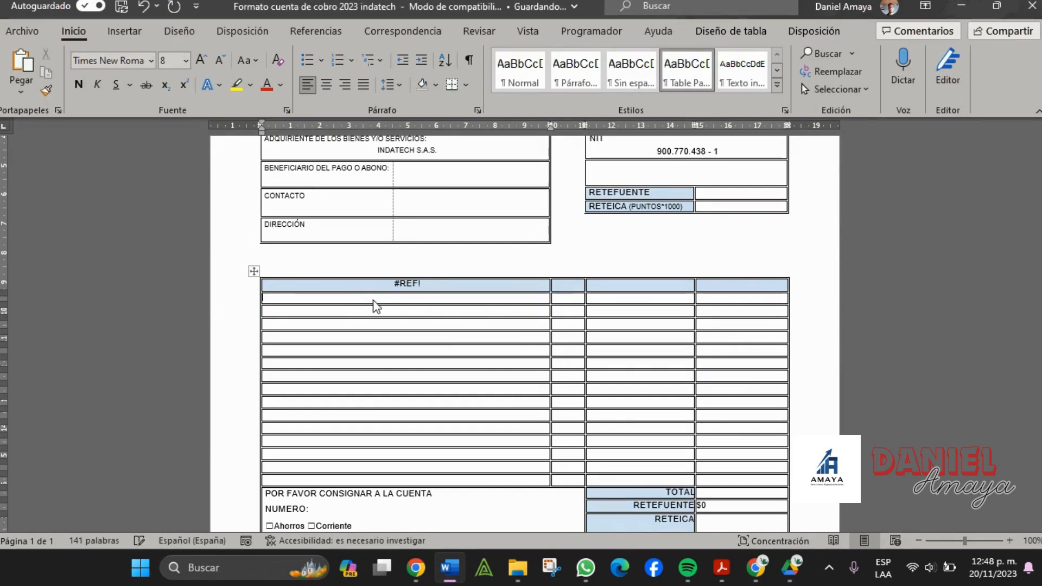
key(alt+Tab)
- Enter Concepto as the header in B1
text(C)
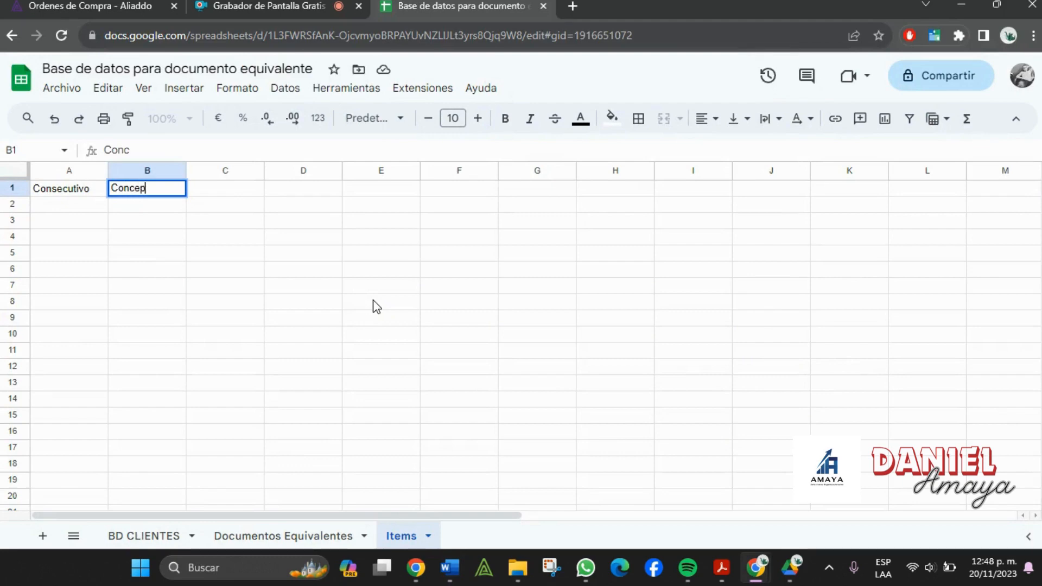
key(Tab)
key(alt+Tab)
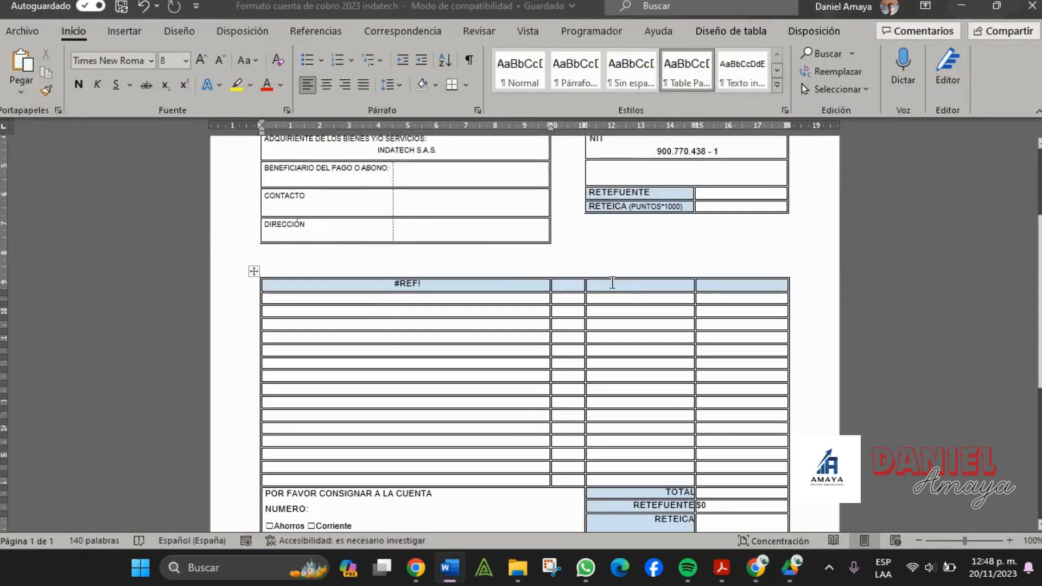
key(alt+Tab)
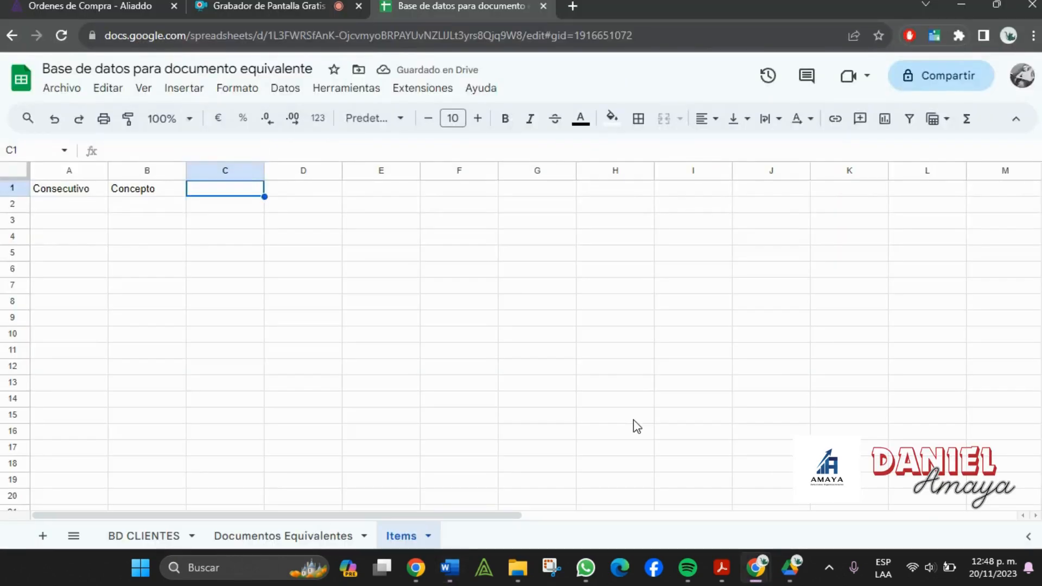
- Enter the headers Valor unitario, Cant and Valor total in C1, D1 and E1
text(Valor unitario)
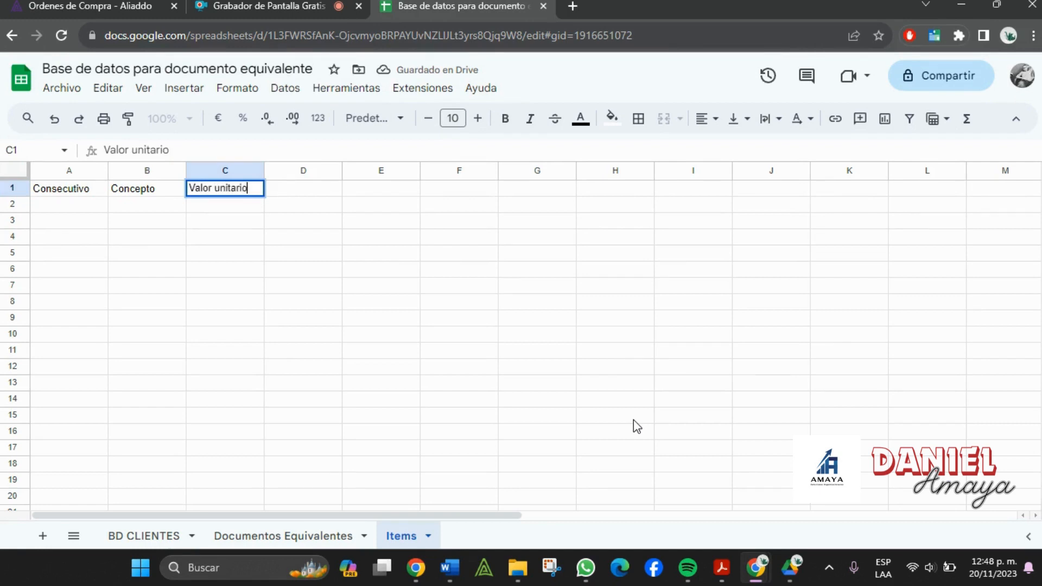
key(Tab)
text(Va)
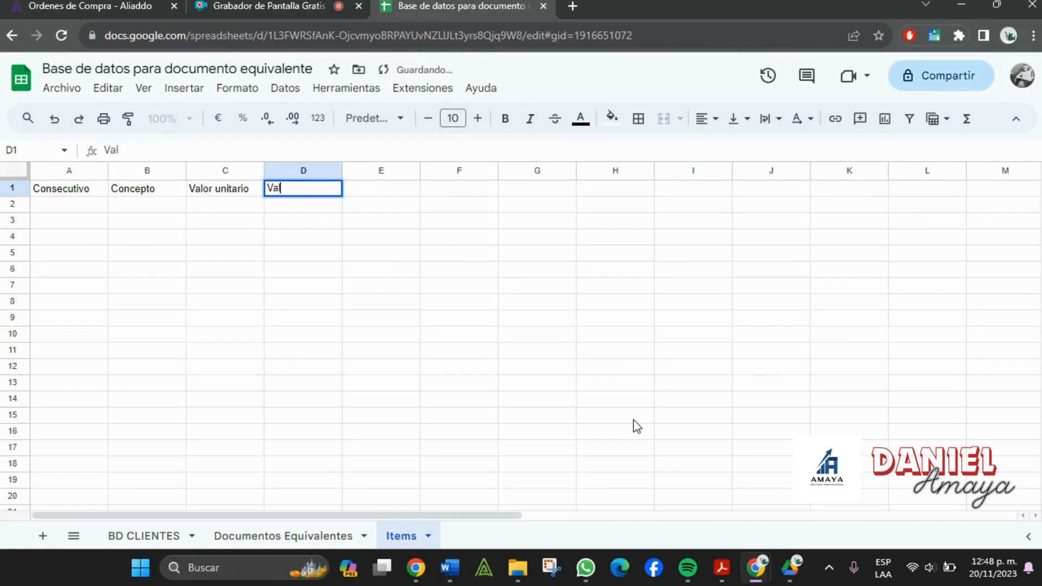
text(lor tot)
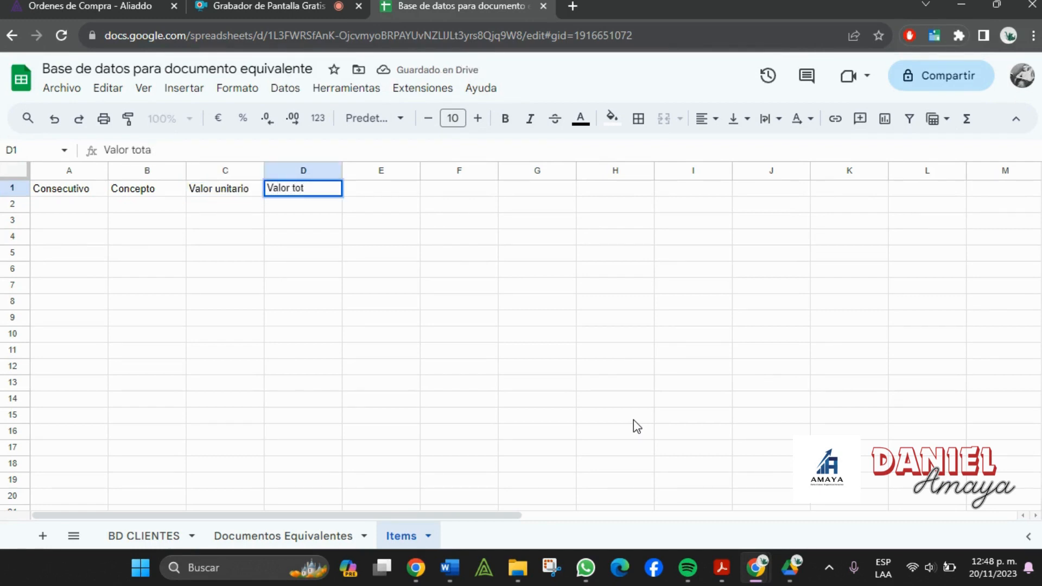
text(Cant)
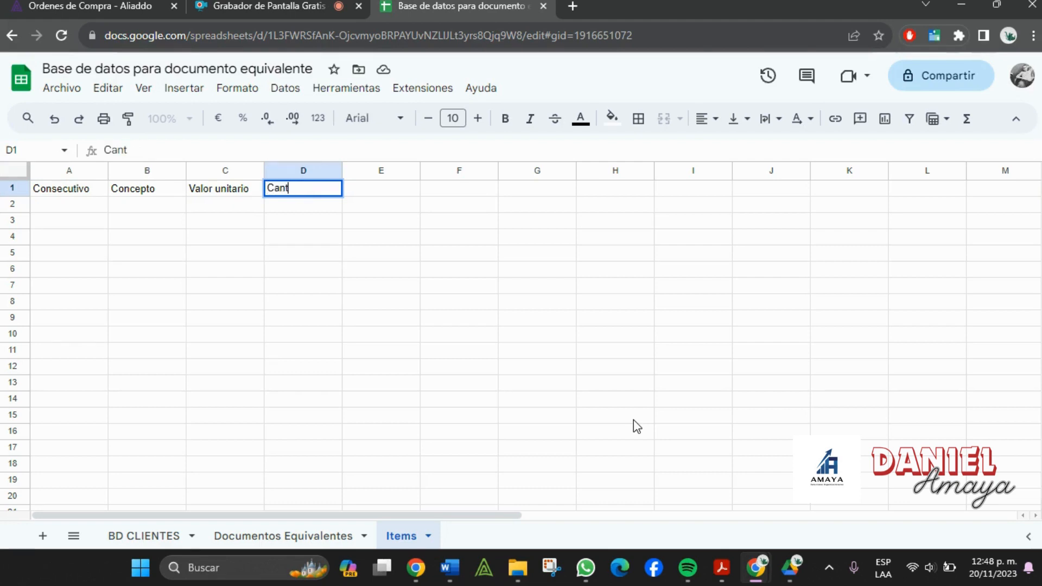
key(Tab)
text(Valor to)
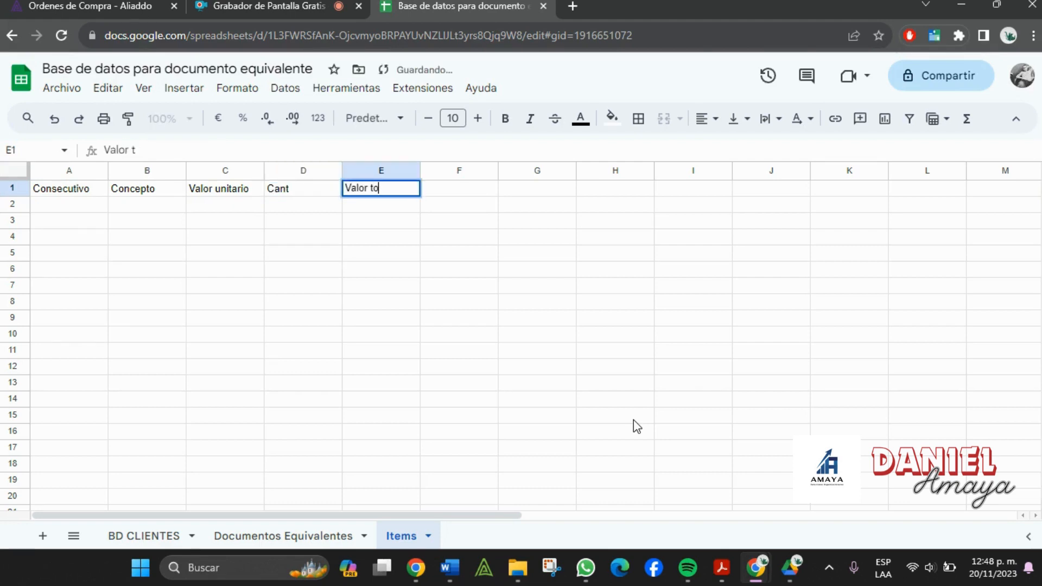
text(tal)
key(Tab)
- Recheck the Word template, then select column A from A2 downward
key(super+Tab)
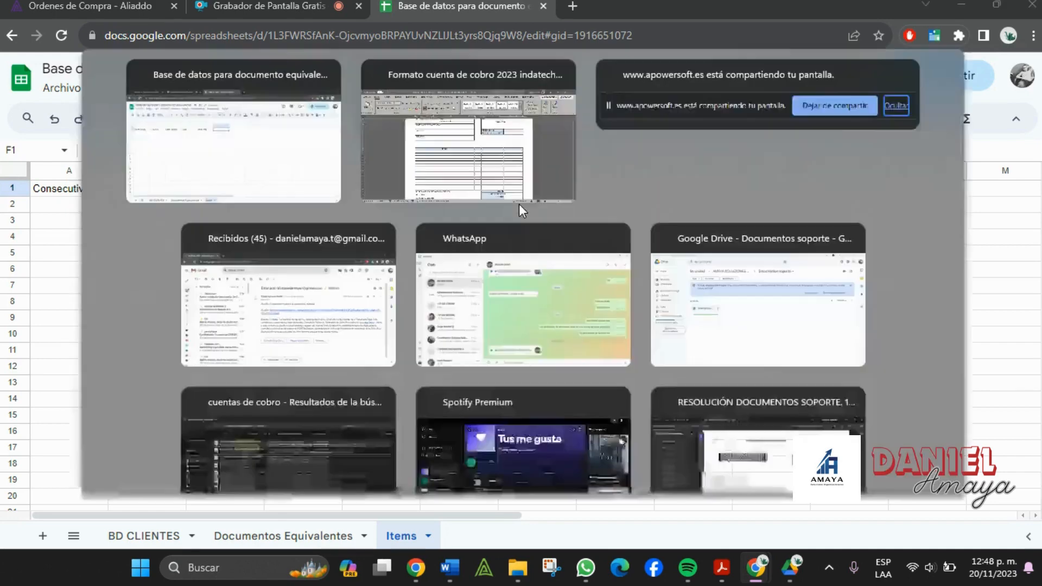
click(519, 204)
scroll(624, 298, down, 5)
key(alt+Tab)
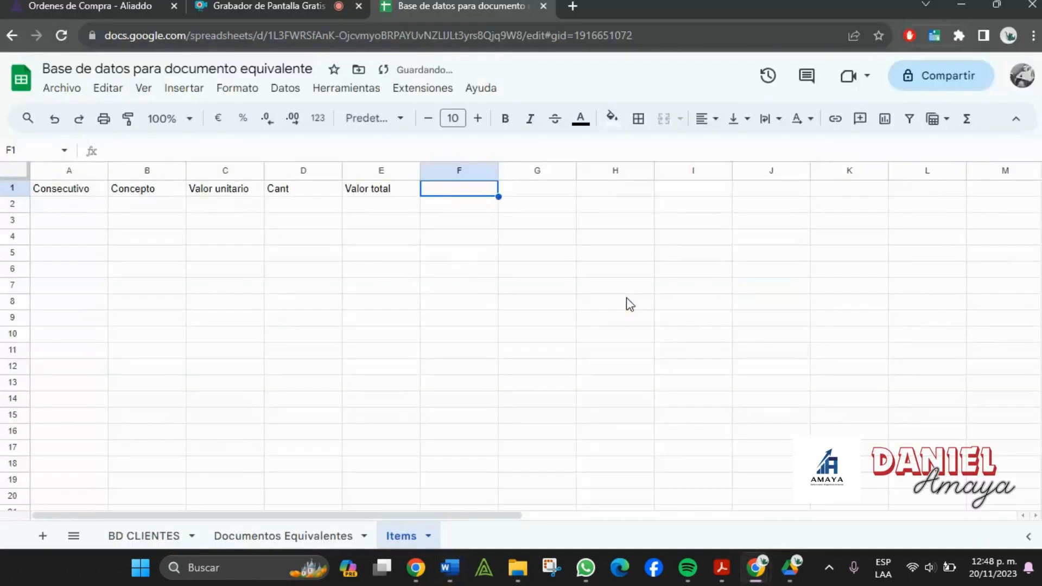
click(417, 254)
click(74, 208)
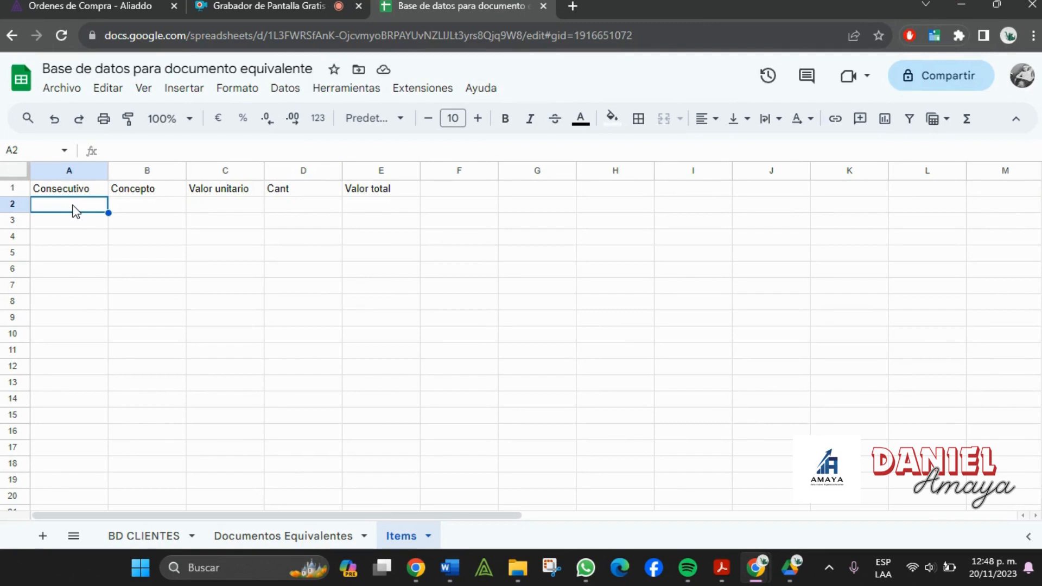
key(ctrl+shift+Down)
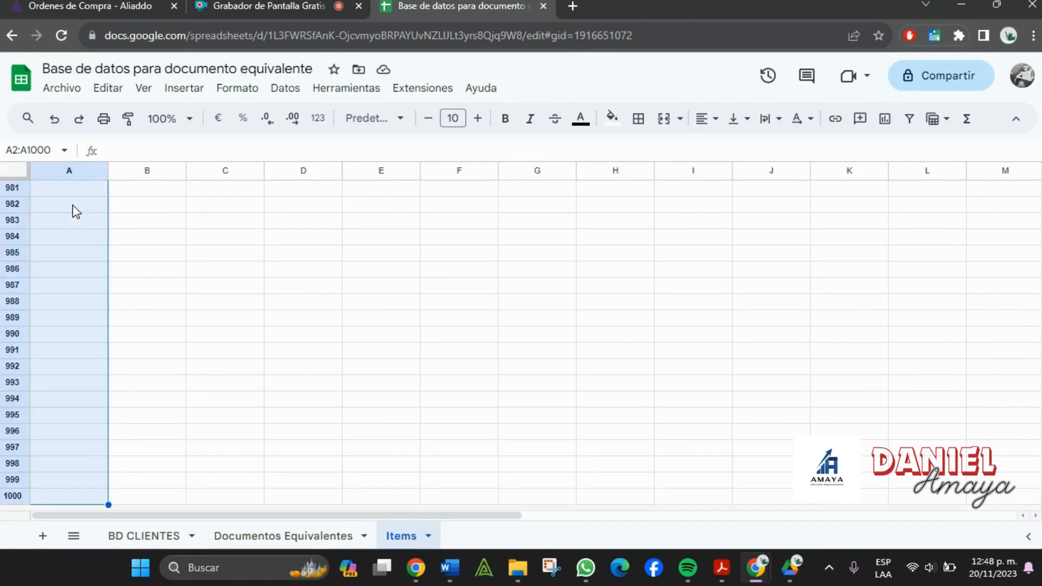
- Start a data validation rule on column A using Dropdown (from a range)
click(283, 90)
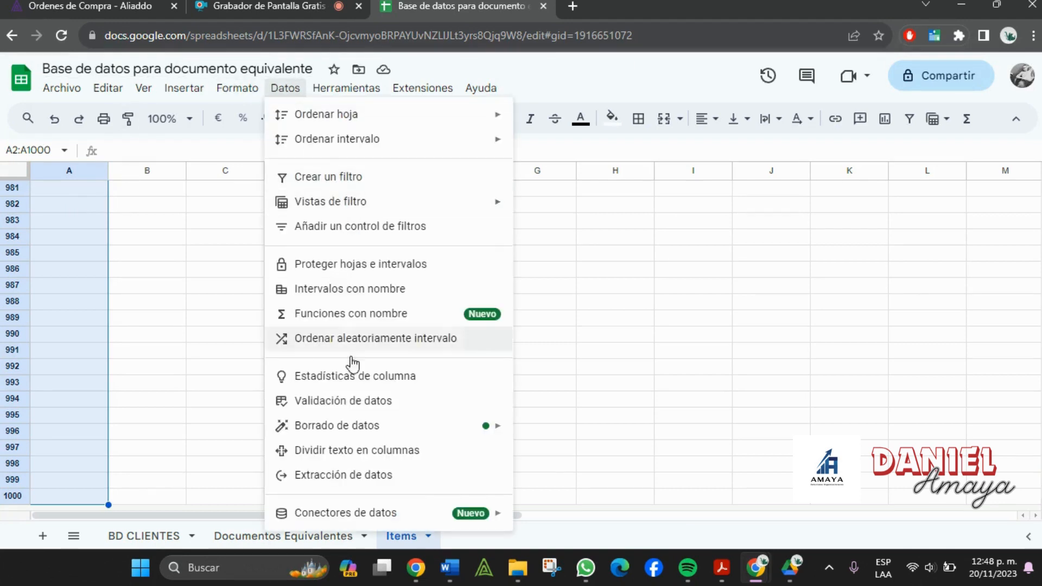
click(349, 402)
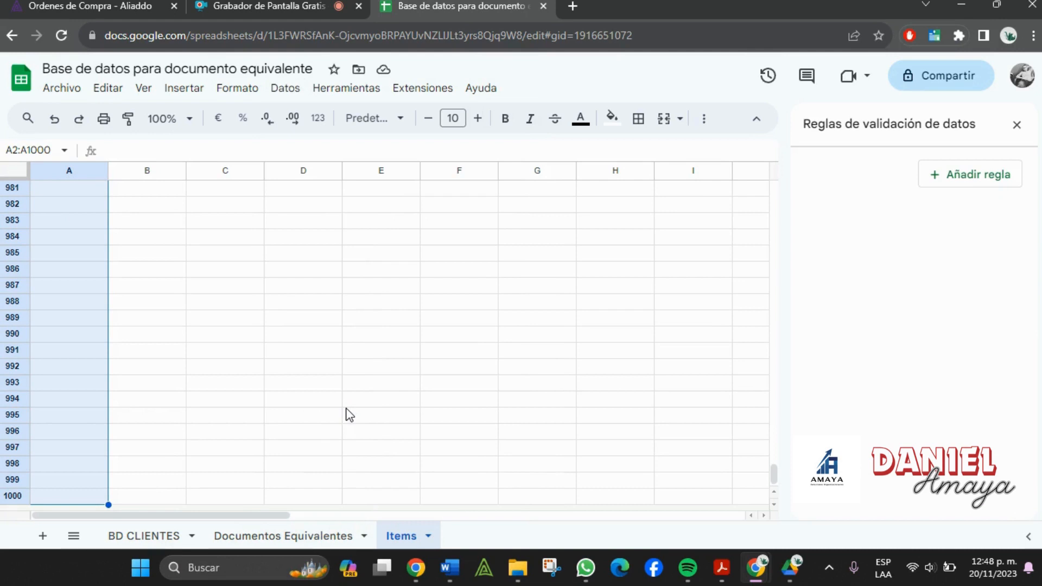
click(987, 172)
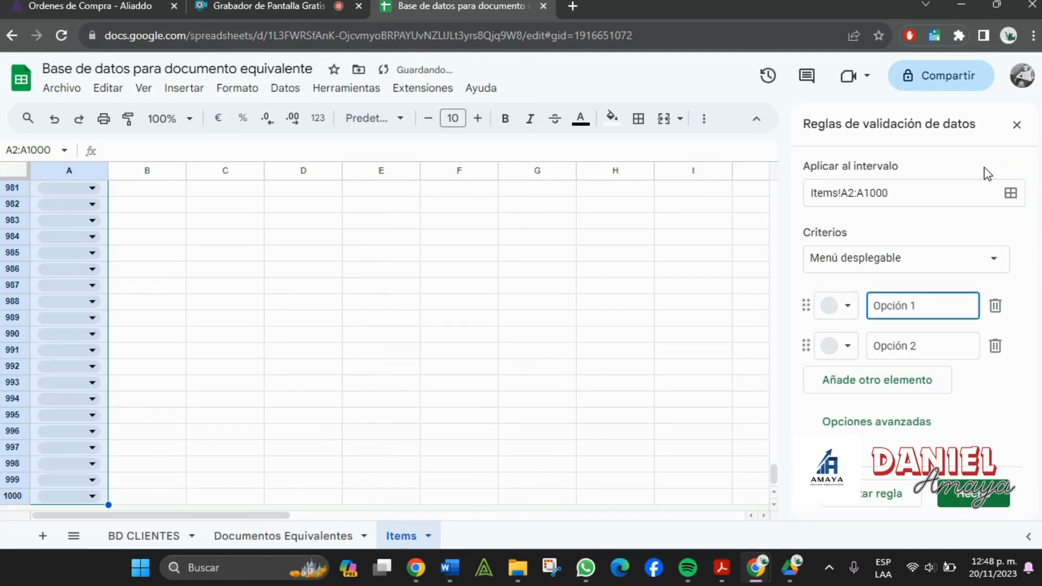
click(896, 259)
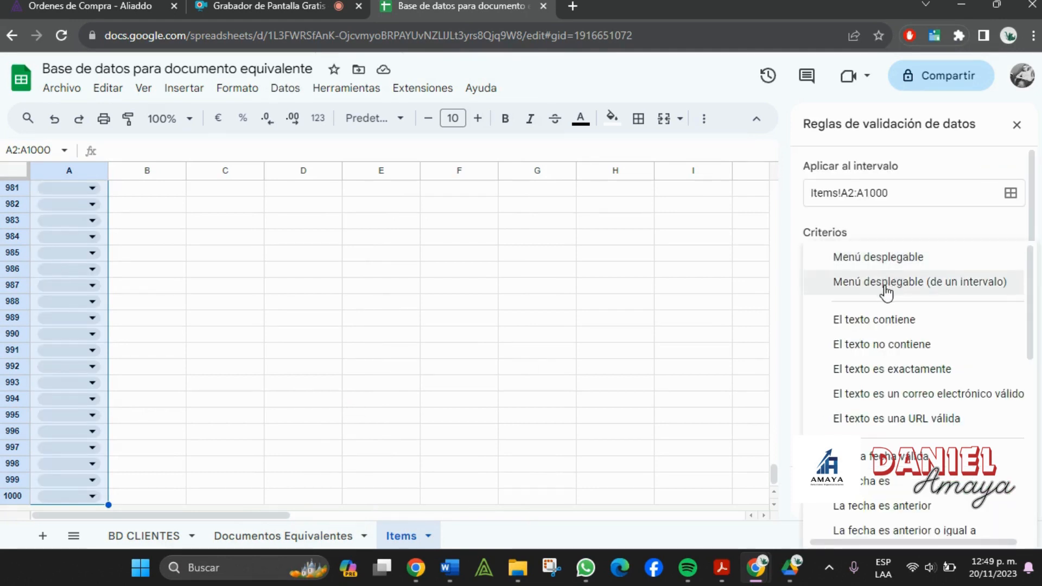
click(886, 284)
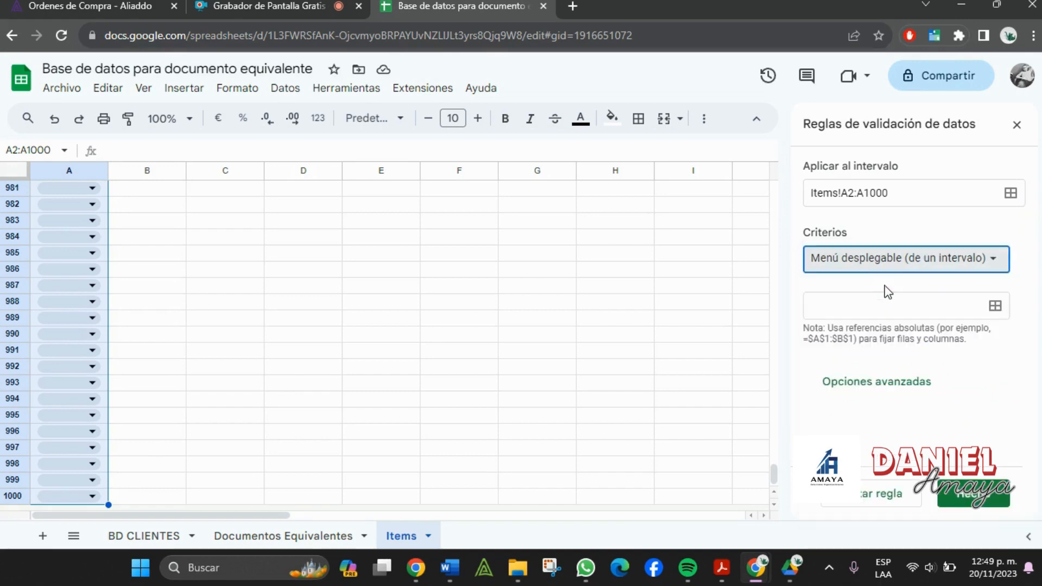
click(994, 307)
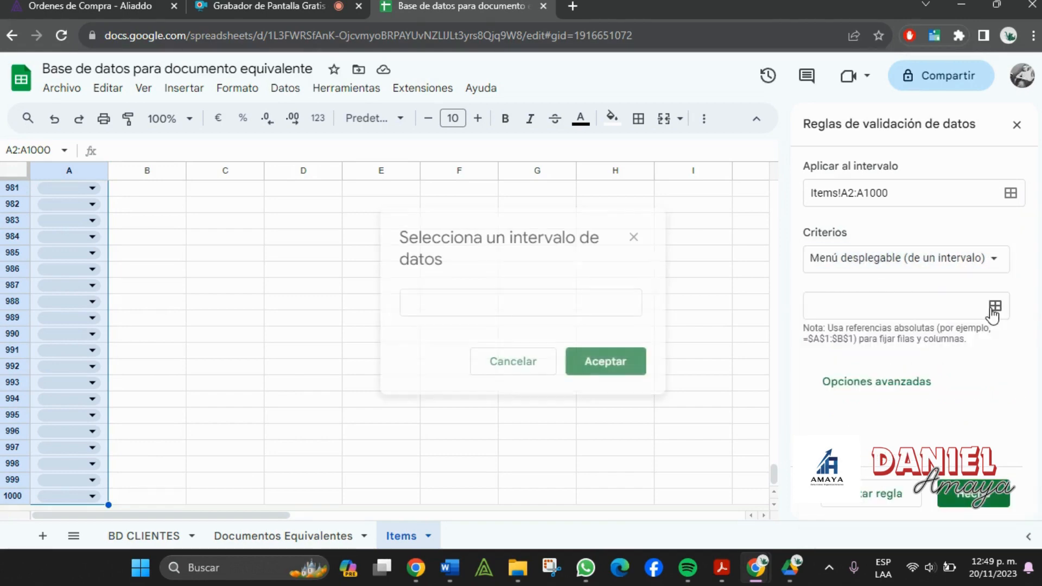
- Set the dropdown source to 'Documentos Equivalentes'!A2:A101 and save the rule
click(256, 536)
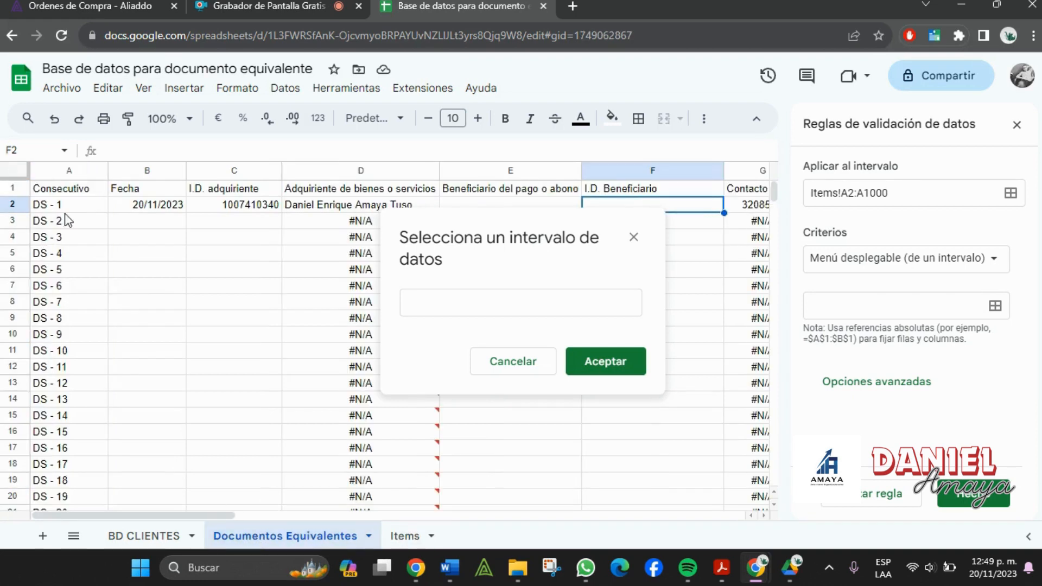
click(69, 207)
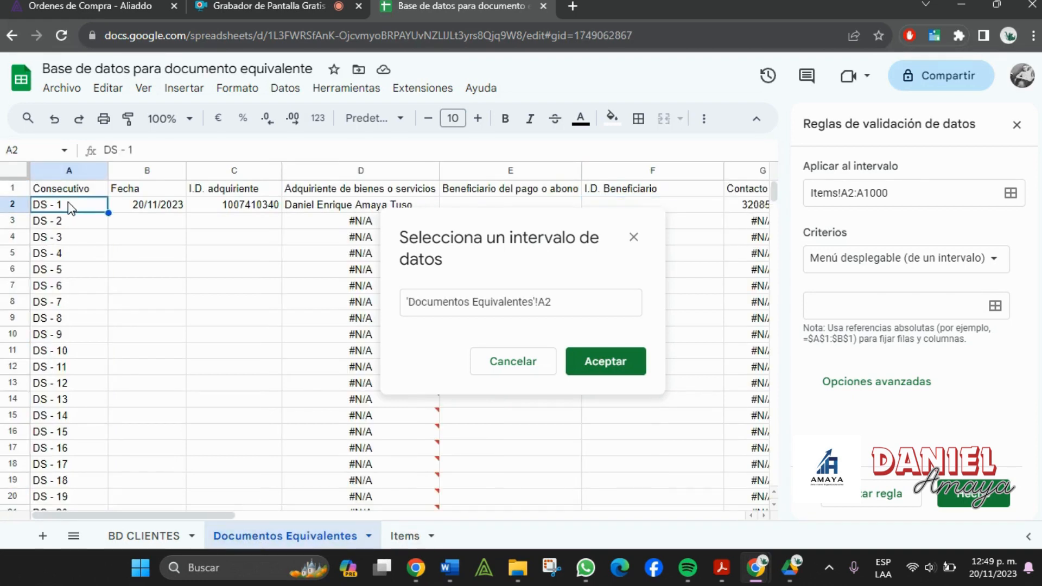
key(ctrl+shift+Down)
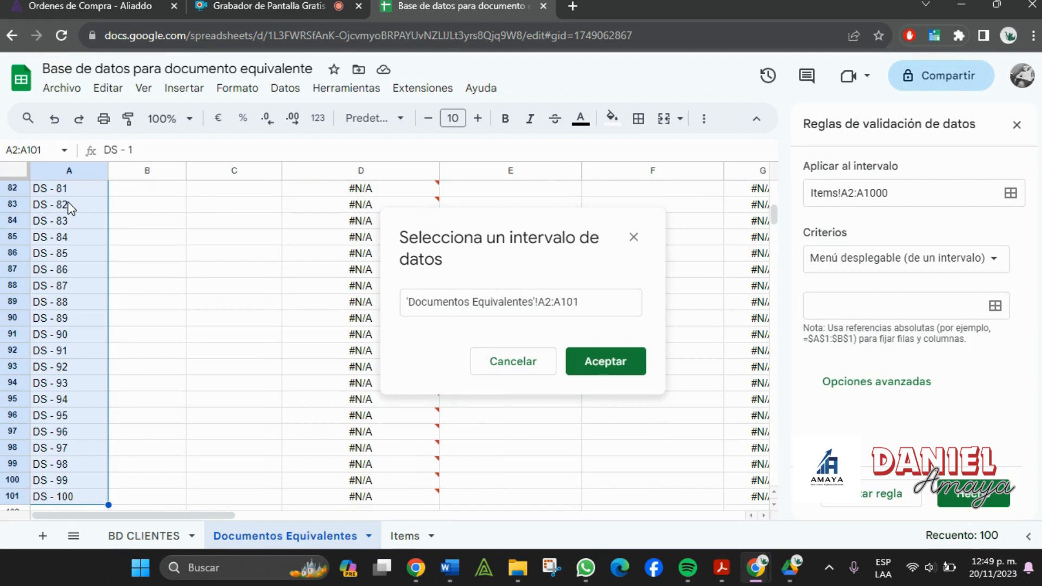
click(592, 362)
scroll(891, 315, down, 10)
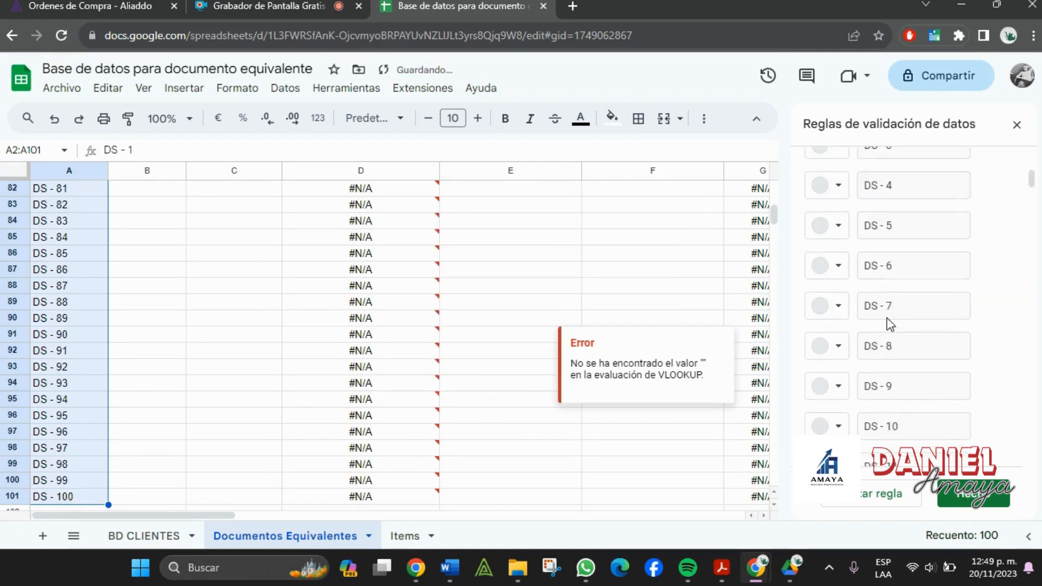
click(977, 497)
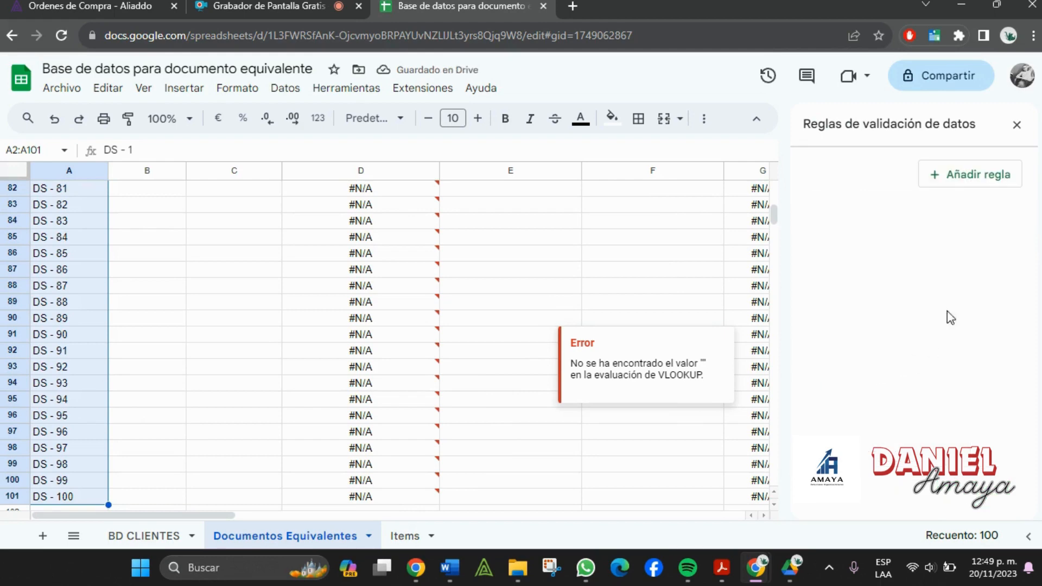
click(1017, 124)
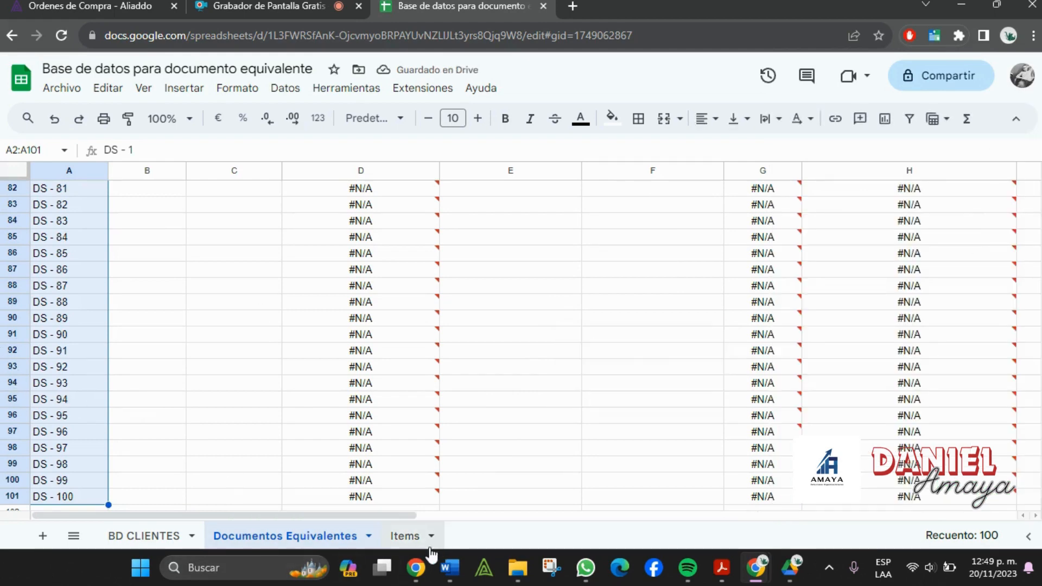
click(410, 539)
- Browse the DS options in A2's dropdown without choosing one
click(208, 276)
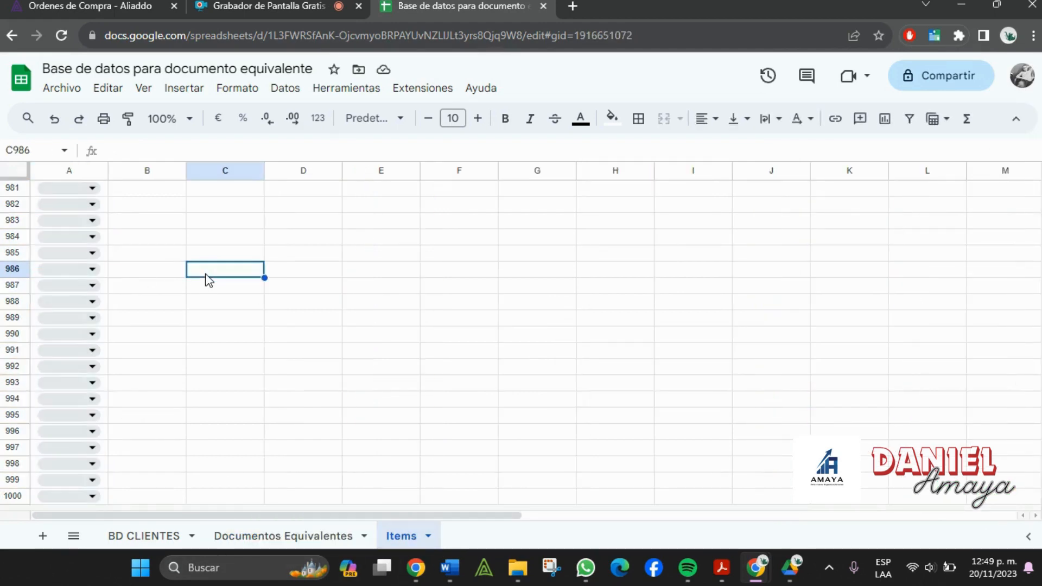
key(ctrl+Up)
key(ctrl+Left)
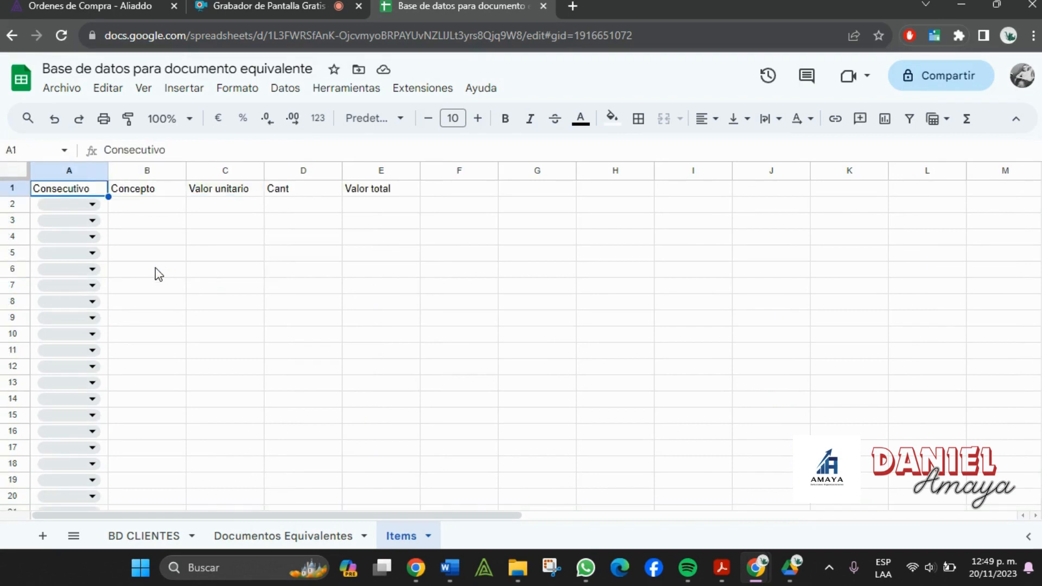
click(153, 255)
click(90, 205)
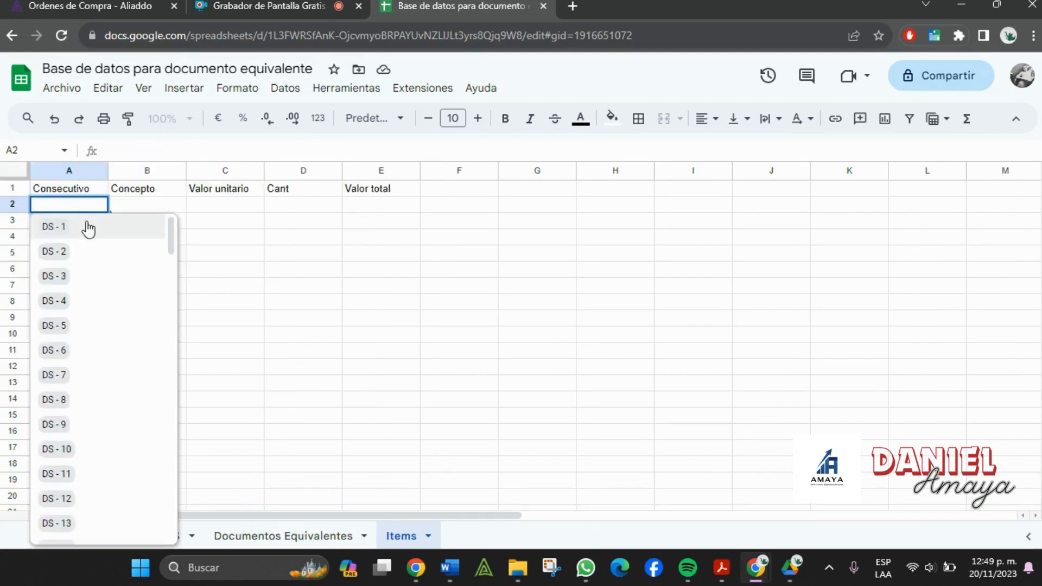
scroll(86, 235, down, 20)
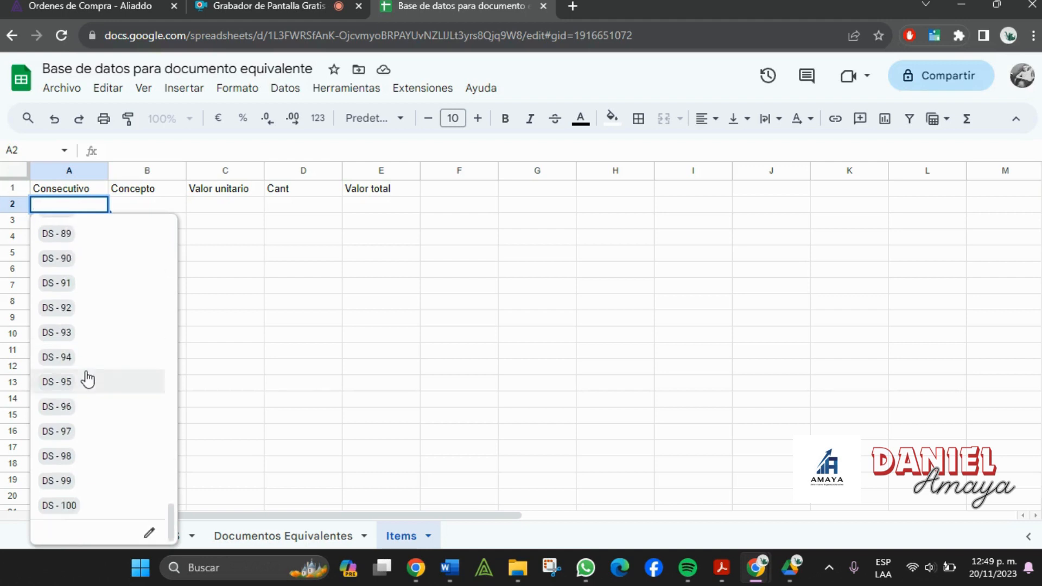
scroll(93, 434, up, 20)
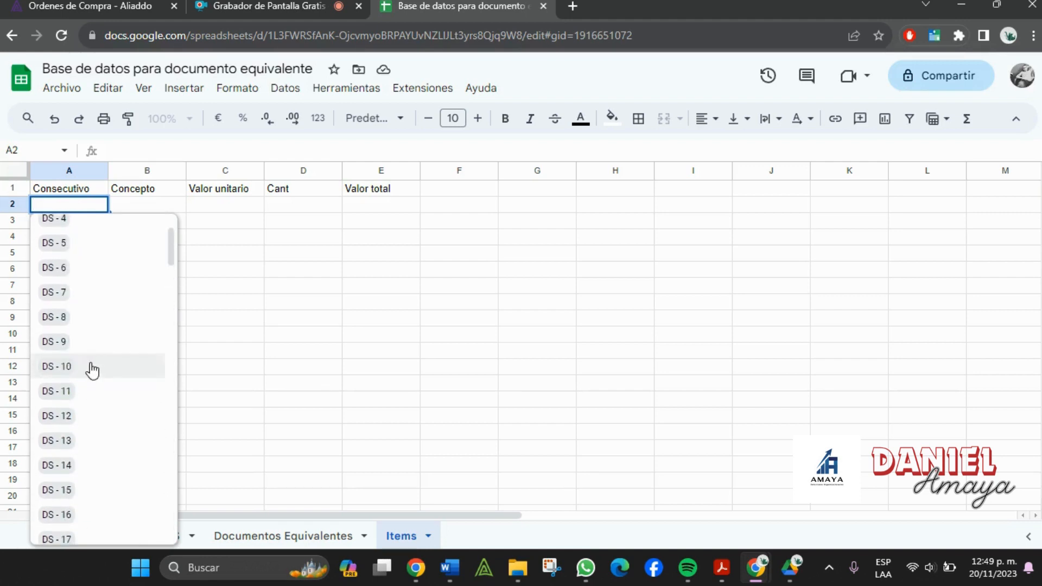
scroll(90, 361, up, 1)
click(357, 289)
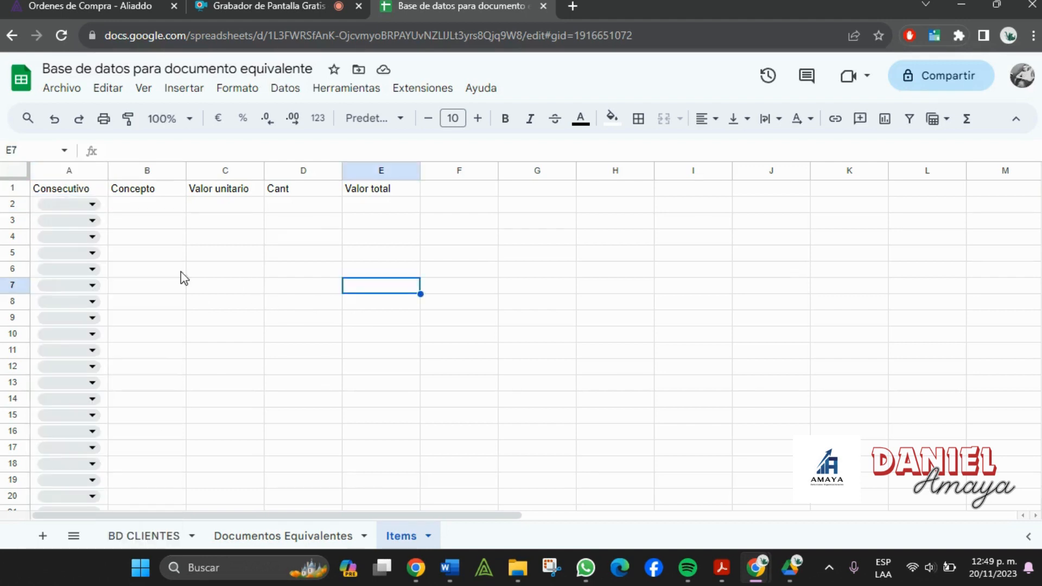
click(55, 204)
click(351, 286)
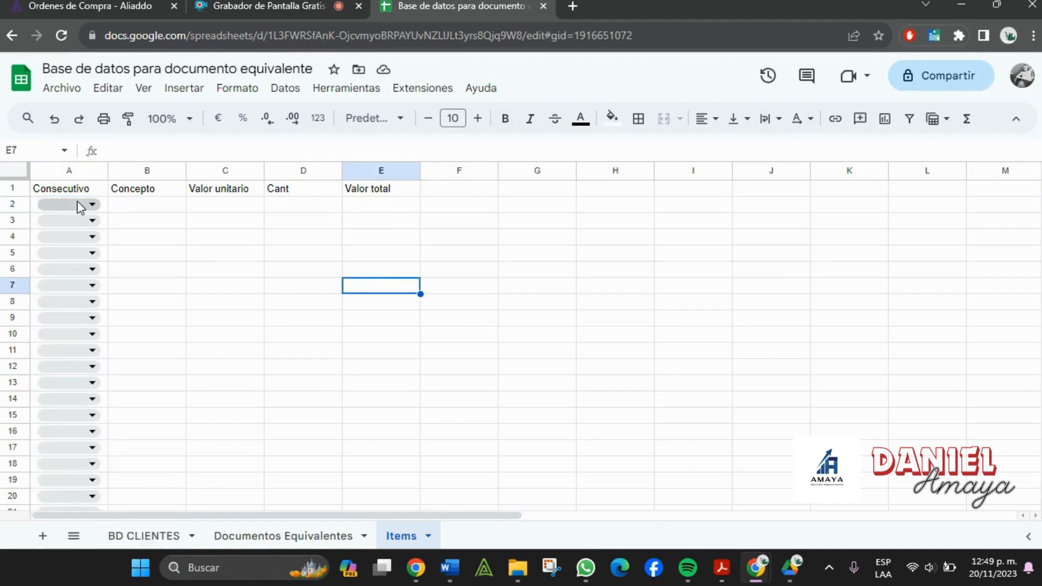
- Choose DS - 2 as the Consecutivo in A2
click(79, 205)
text(2)
key(Return)
- Try entering 0 in A2 to confirm the validation rejects it
click(353, 380)
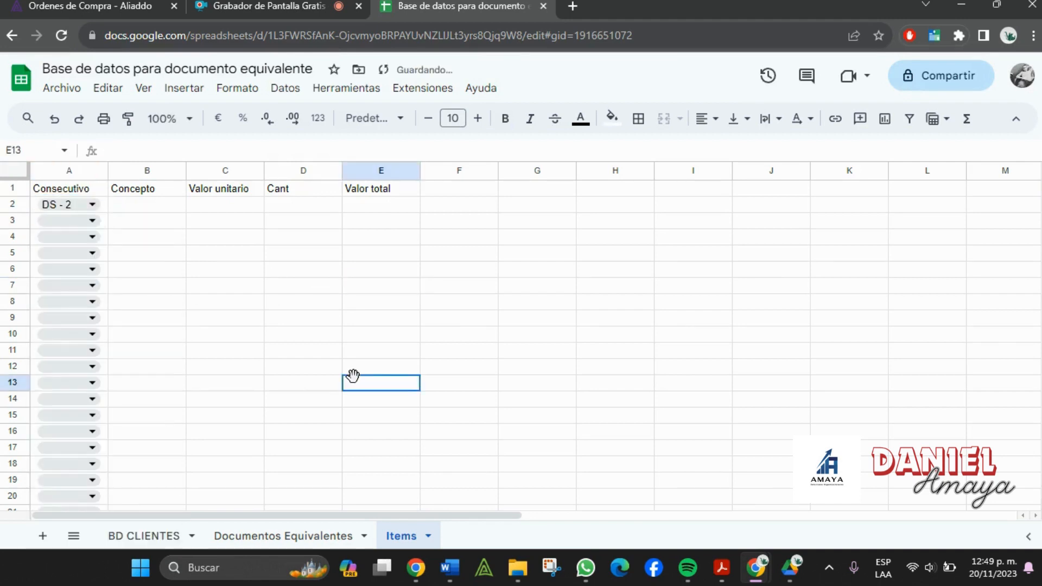
click(82, 206)
drag(86, 205, 28, 204)
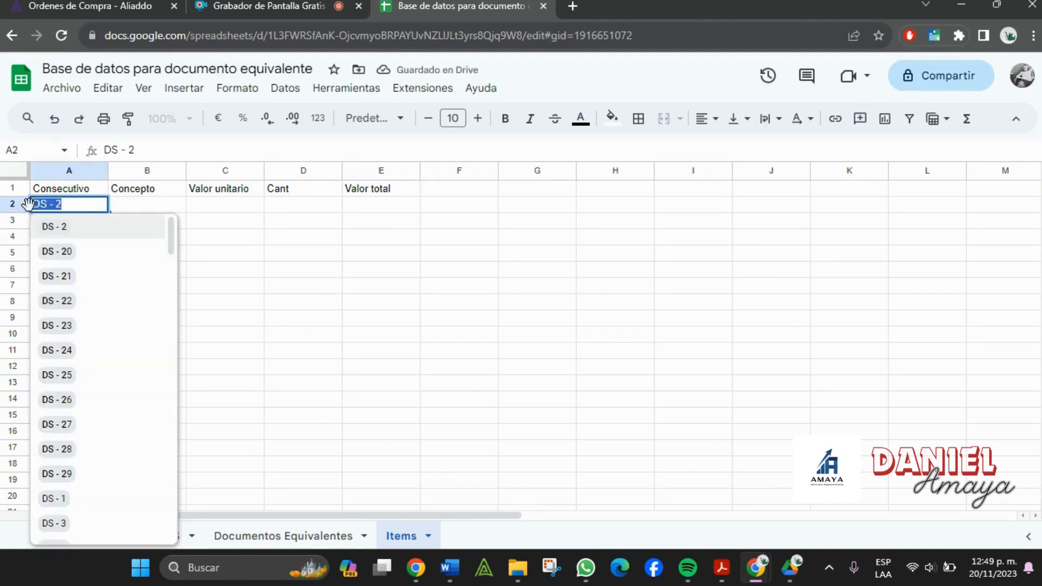
key(BackSpace)
text(0)
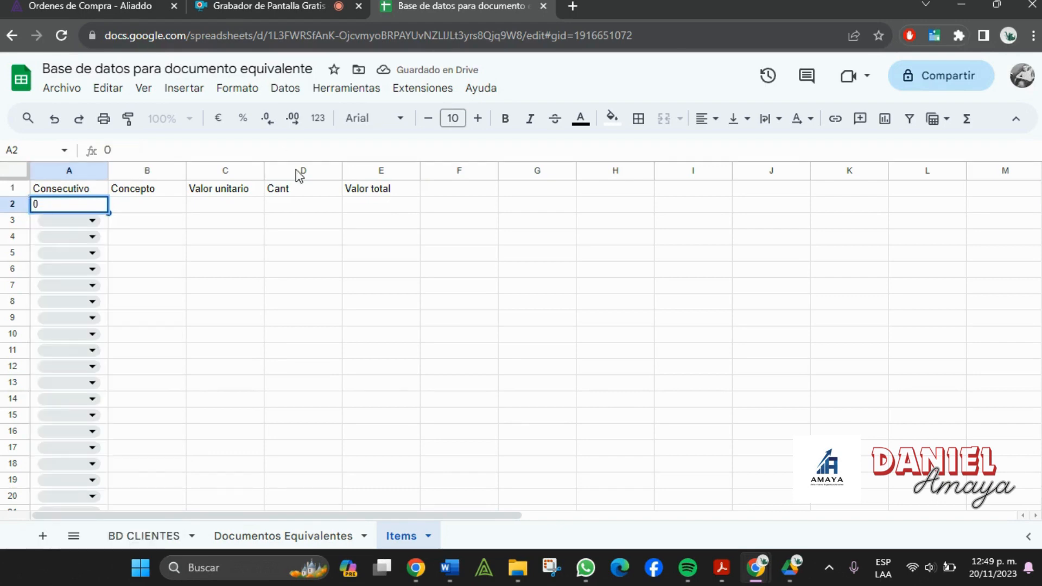
click(333, 356)
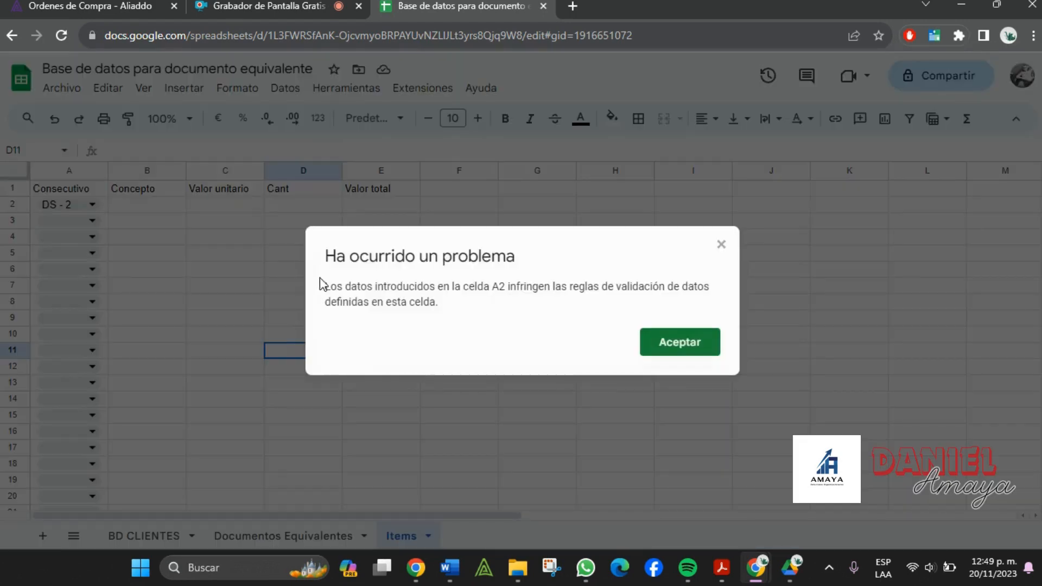
triple_click(386, 282)
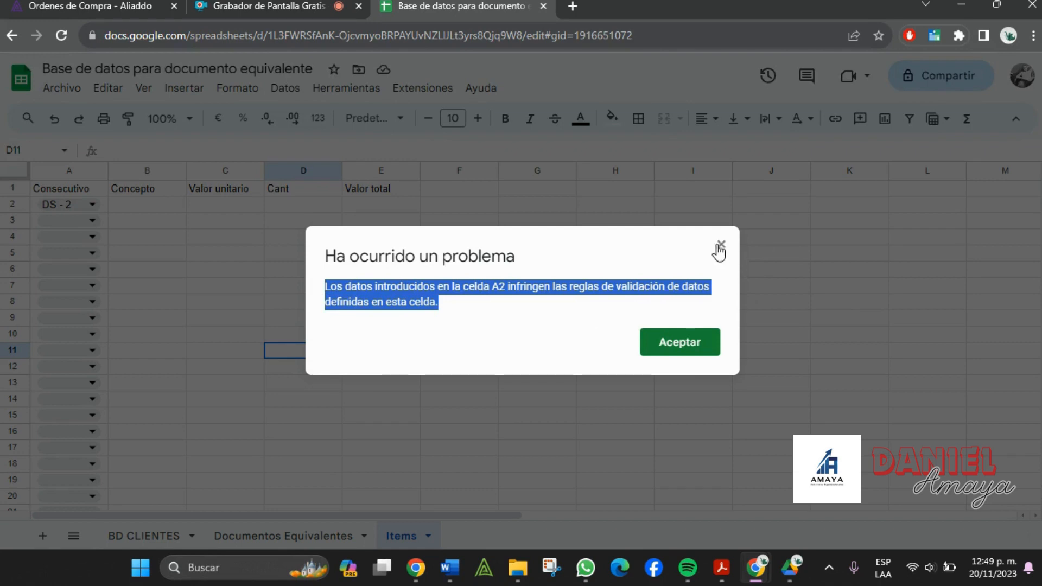
click(722, 246)
- Change A2 to DS - 1 from its dropdown
double_click(77, 209)
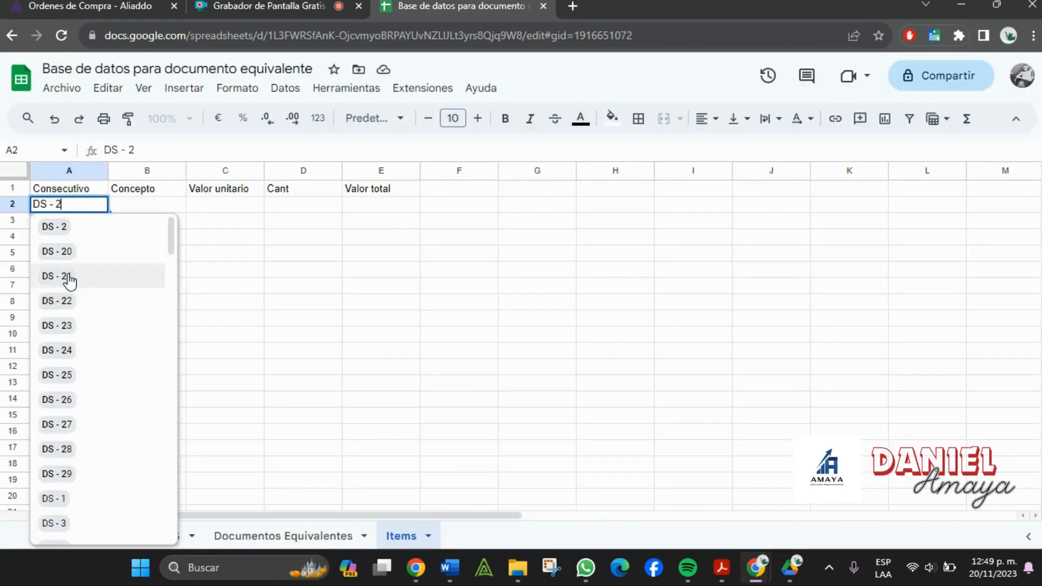
key(BackSpace)
text(1)
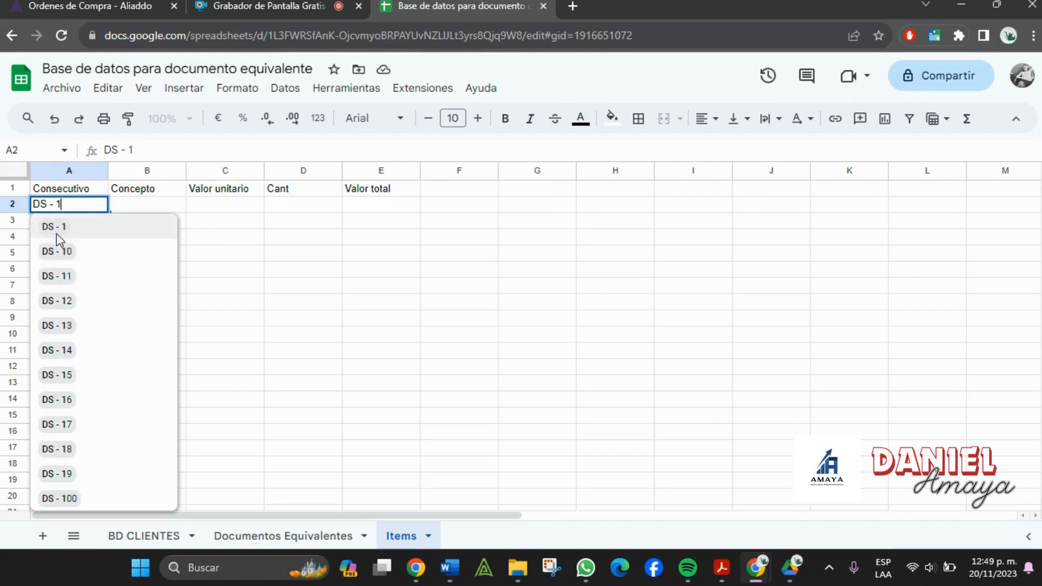
click(57, 233)
click(205, 276)
click(165, 208)
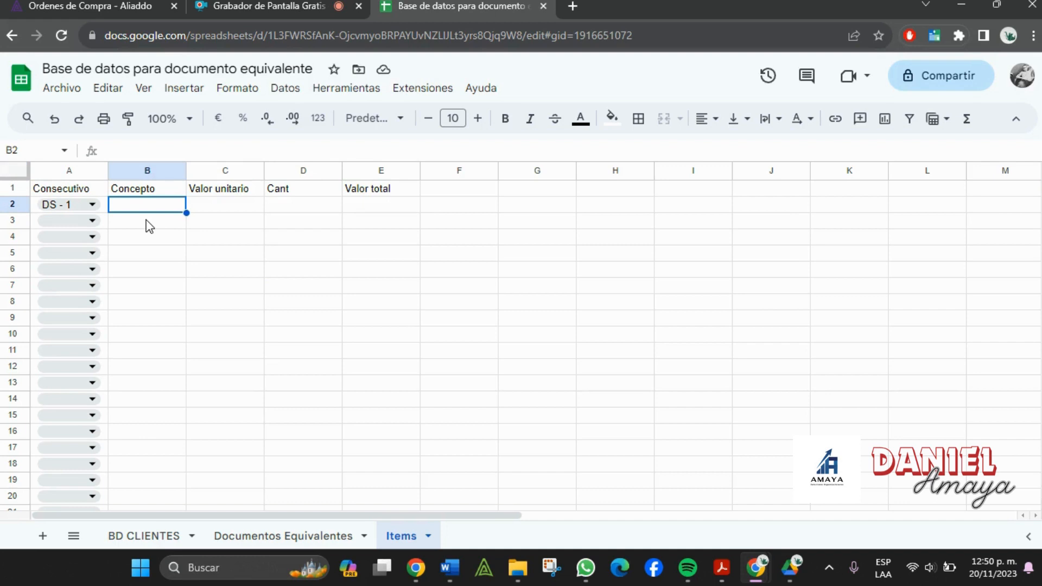
- Enter 'Capacitación personal de planta' in B2 and autofit column B
text(Capaci)
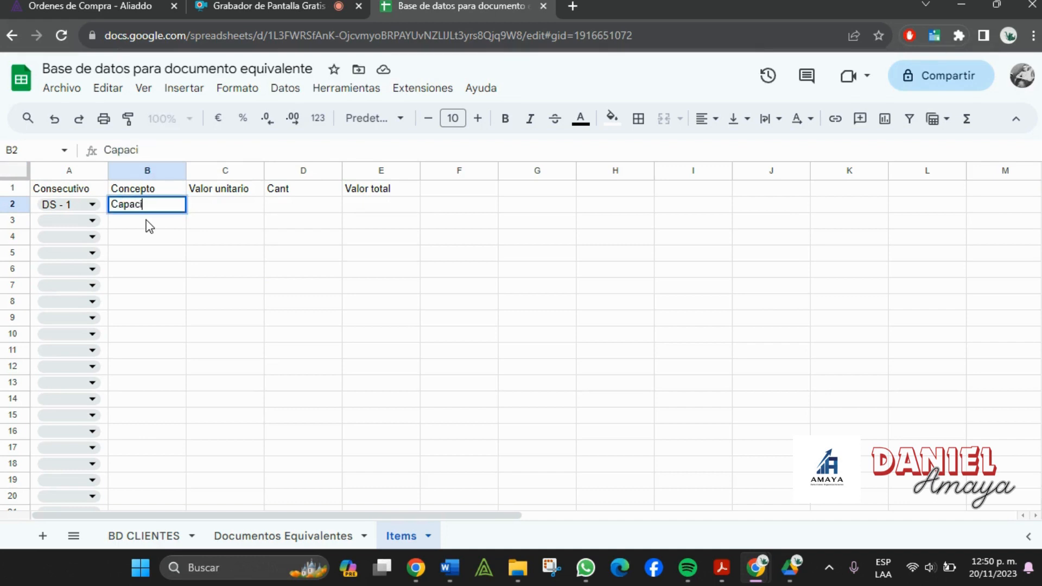
text(tación perso)
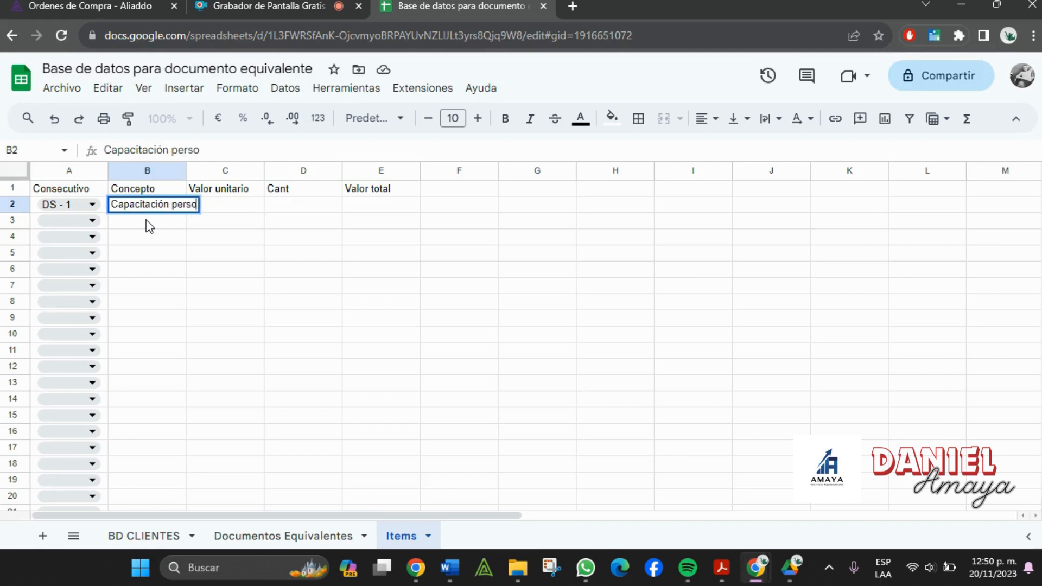
text(nal de planta)
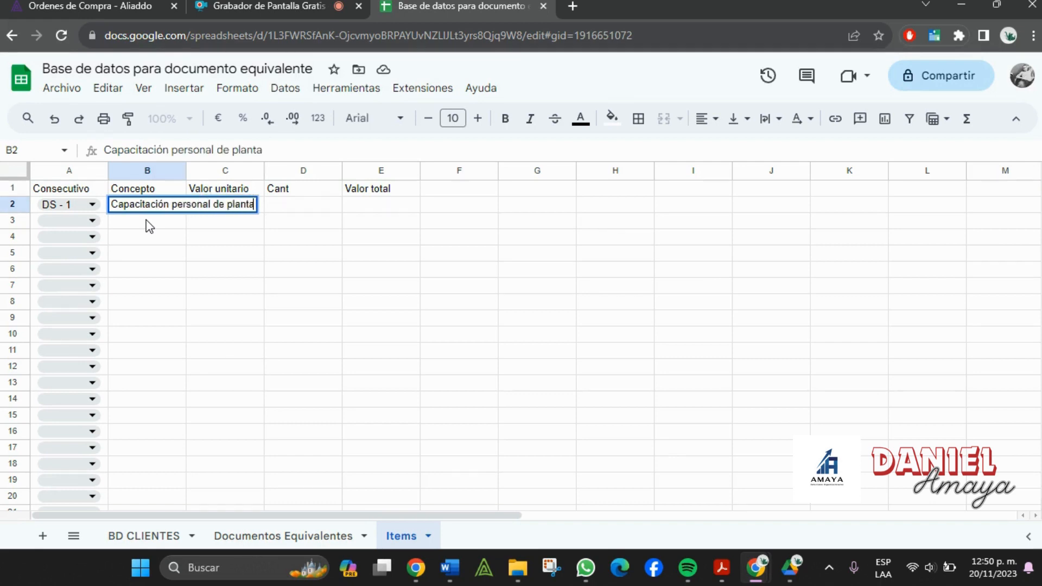
key(Tab)
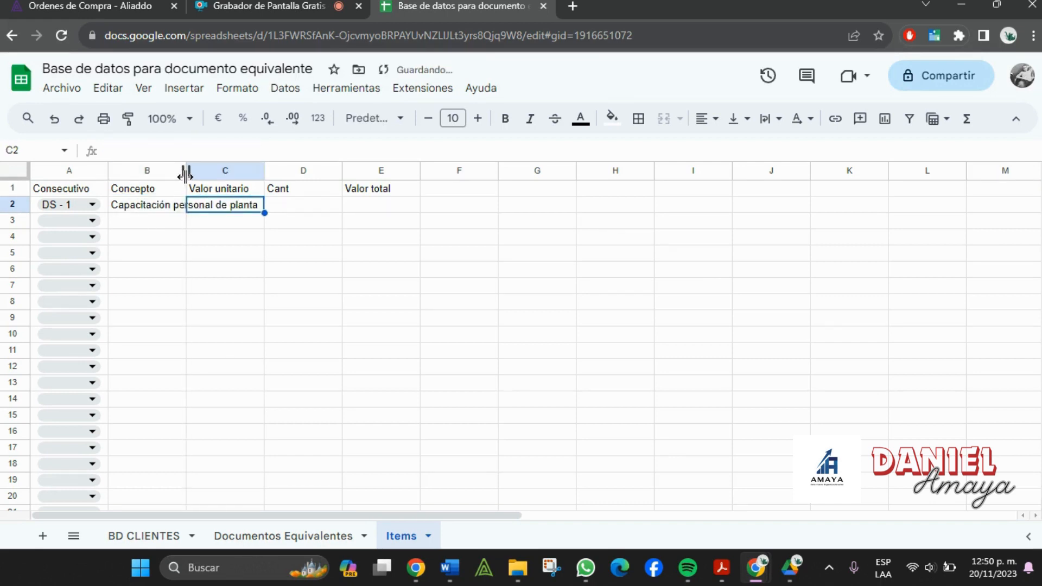
double_click(185, 174)
- Enter unit value 500000, quantity 1, and the total formula =C2*D2 in E2
text(50)
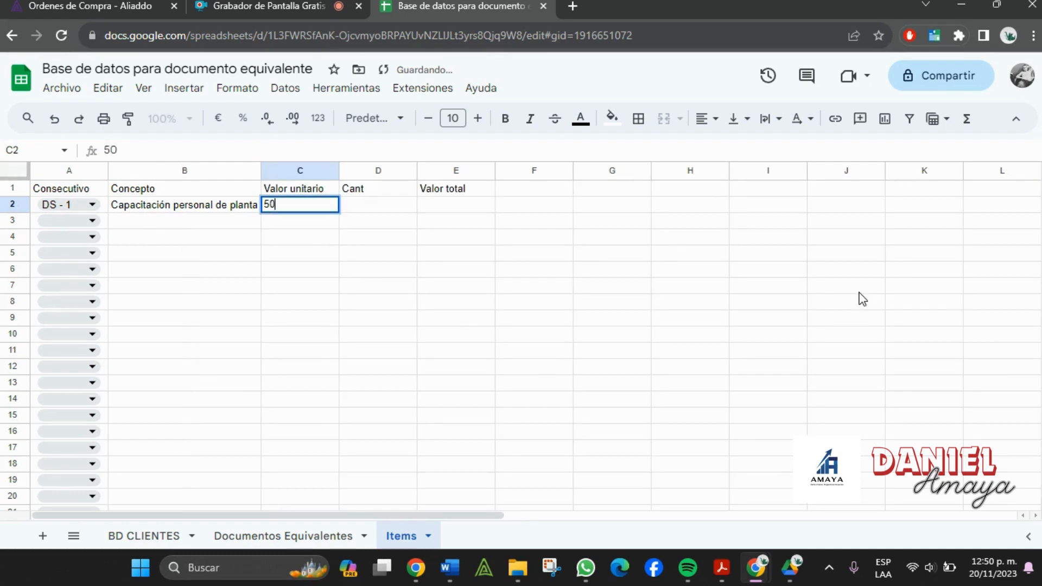
text(0000)
key(Tab)
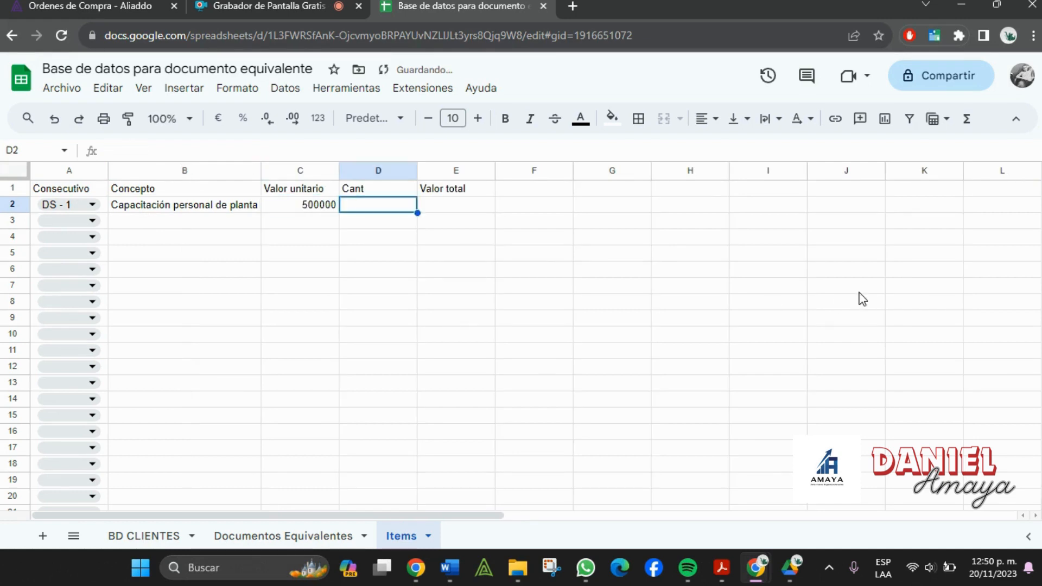
text(1)
key(Tab)
text(=)
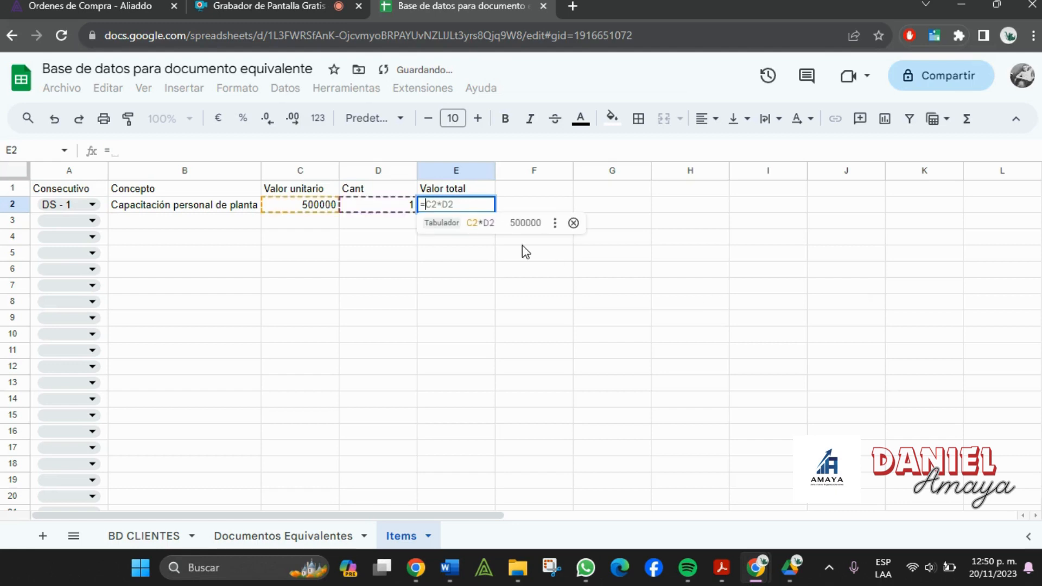
click(291, 205)
text(*)
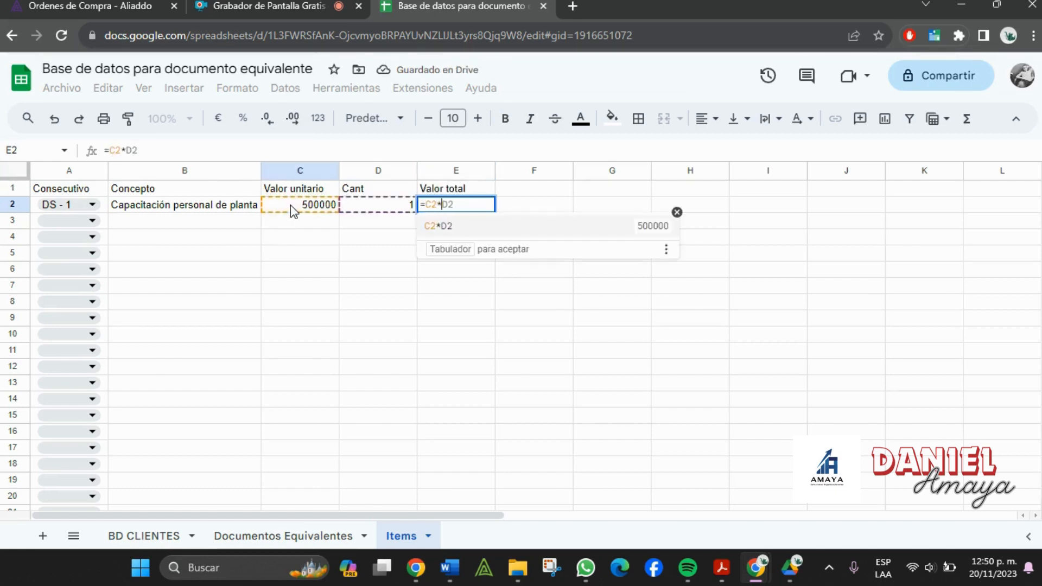
click(367, 205)
key(Return)
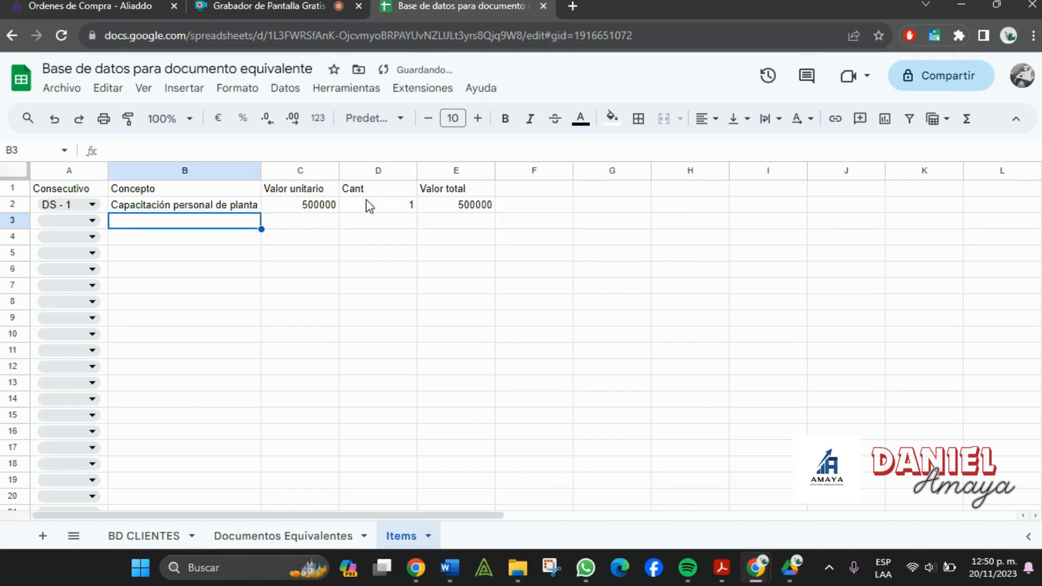
click(469, 203)
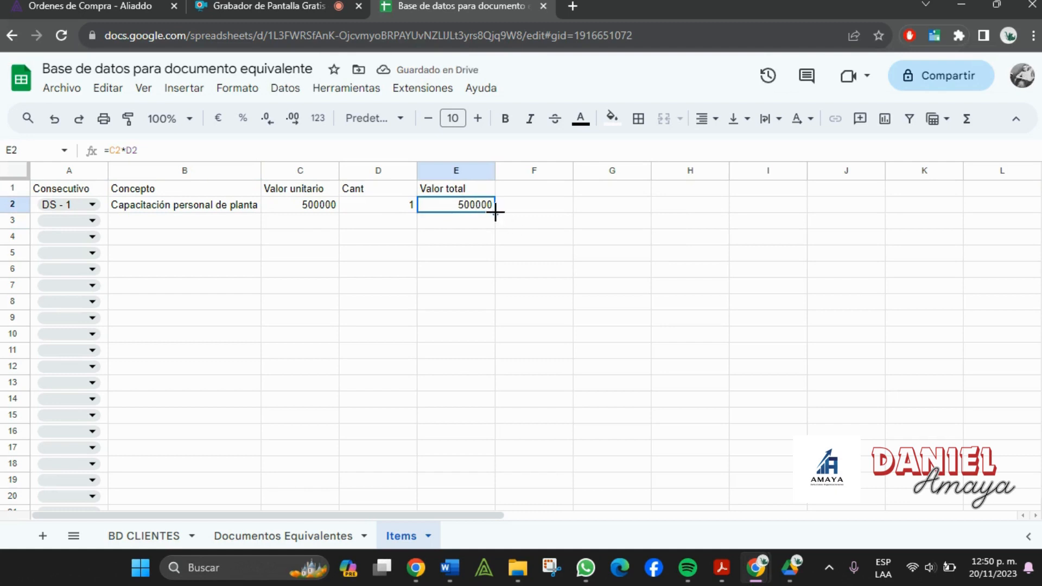
- Copy the Valor total formula down column E to row 73
drag(495, 211, 463, 454)
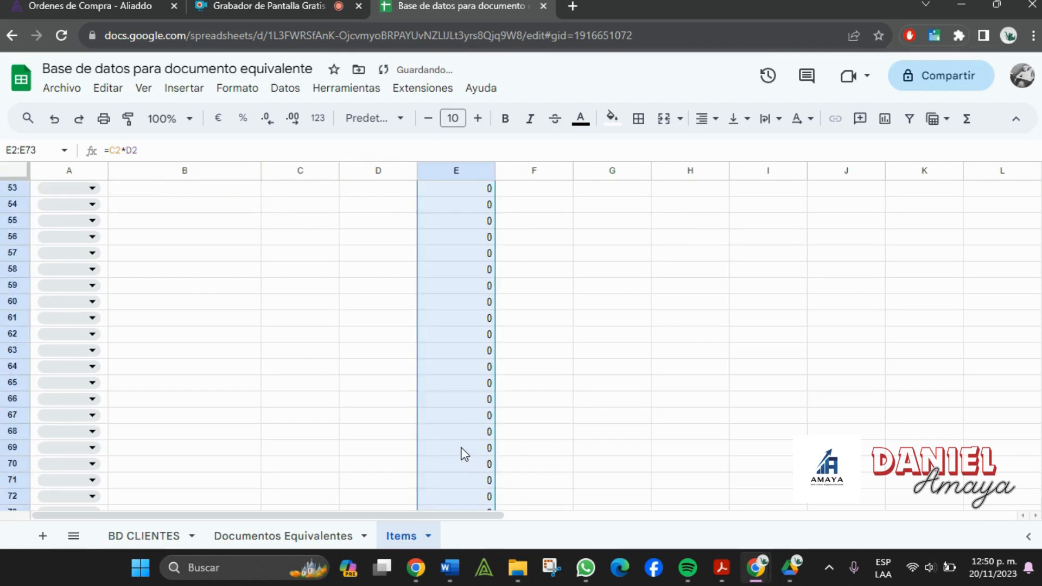
scroll(464, 453, up, 12)
scroll(465, 453, up, 6)
- Format columns C and E as Peso colombiano currency
click(399, 313)
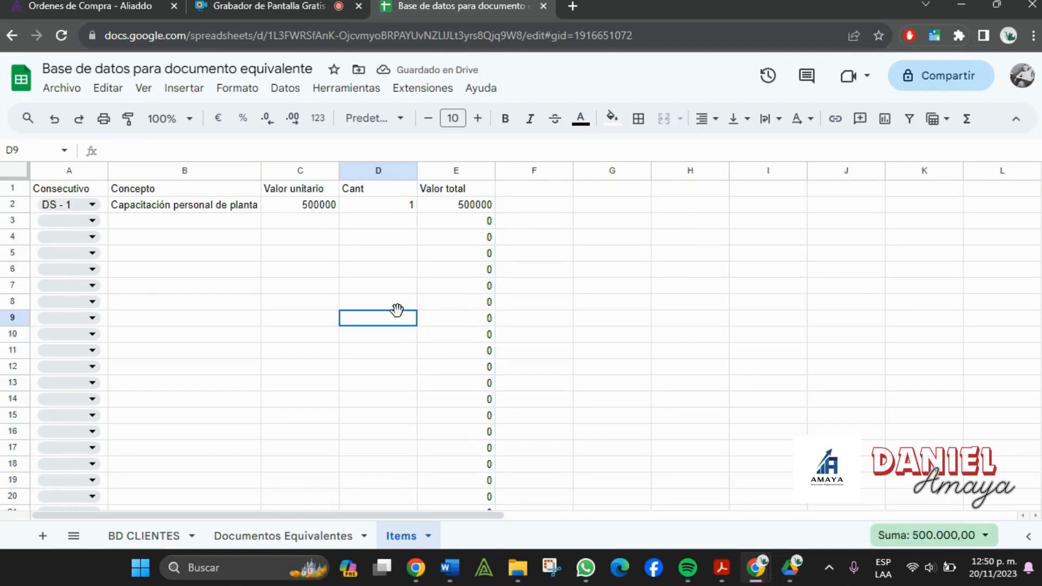
click(298, 172)
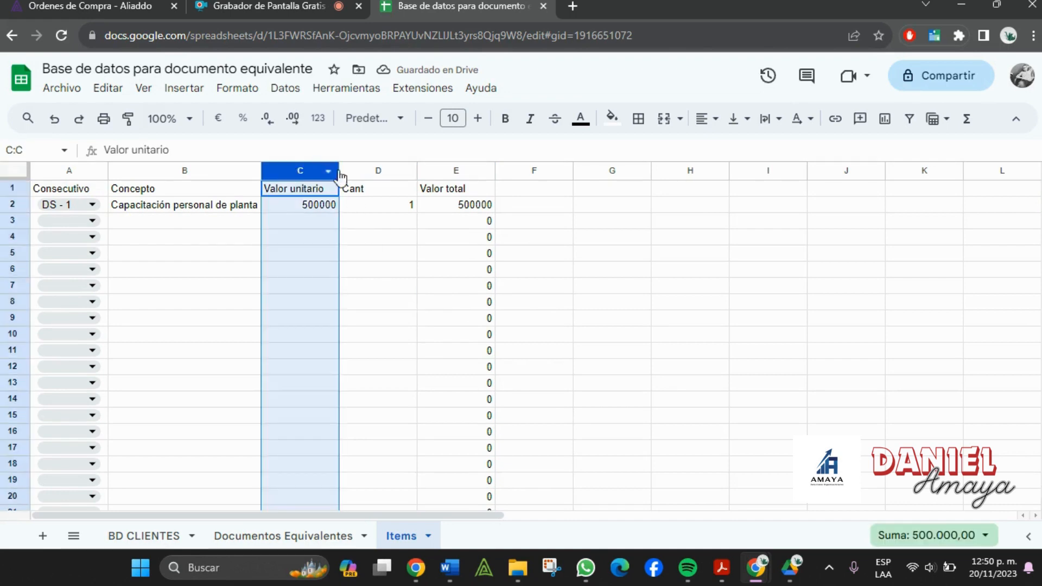
ctrl+click(459, 169)
click(321, 120)
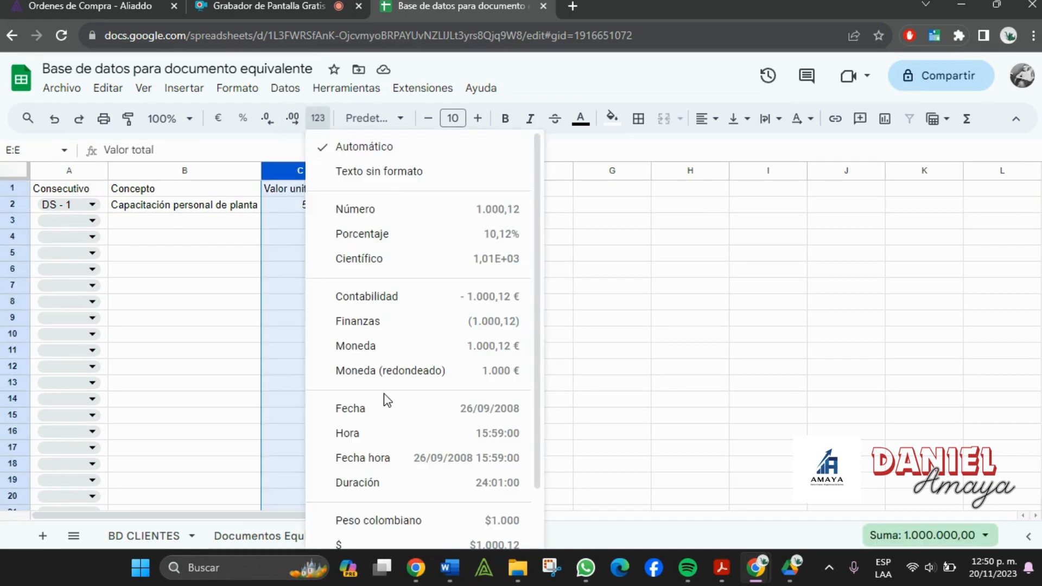
scroll(387, 400, down, 2)
click(409, 432)
click(690, 367)
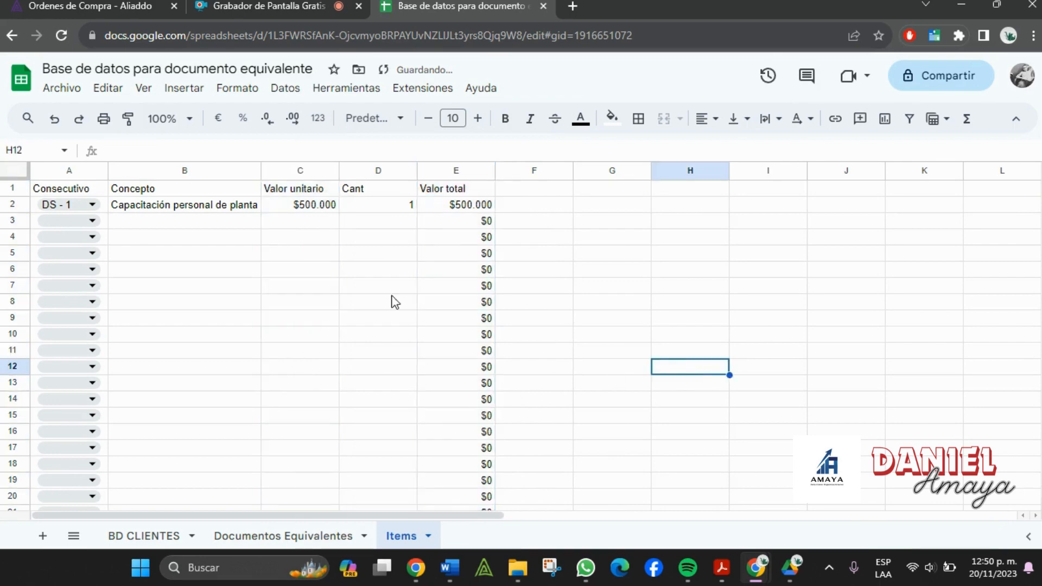
click(78, 223)
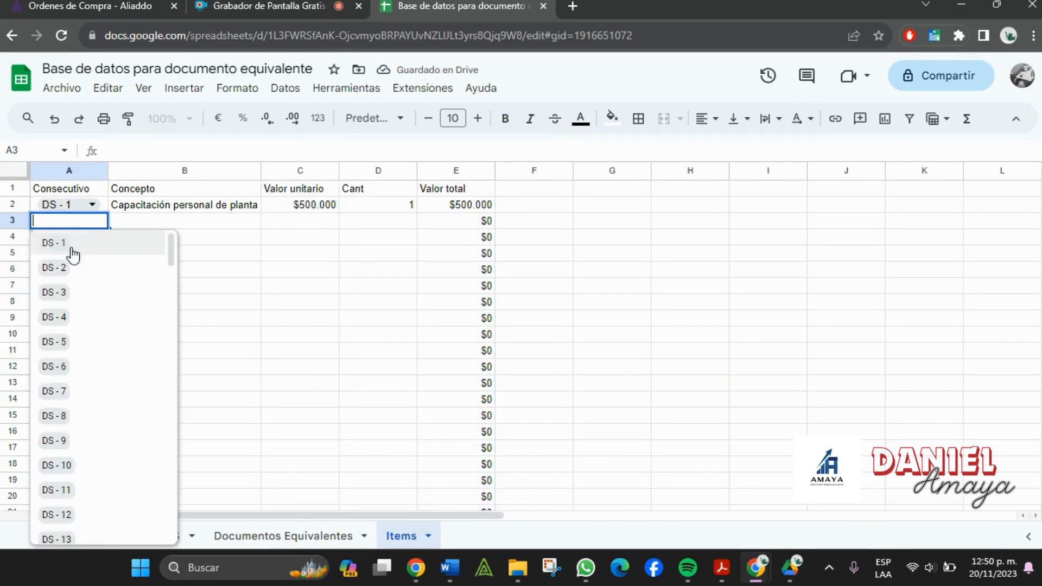
- Fill row 3 with DS - 1, Asistencia contable, 1.000.000 and quantity 1
click(73, 244)
click(142, 227)
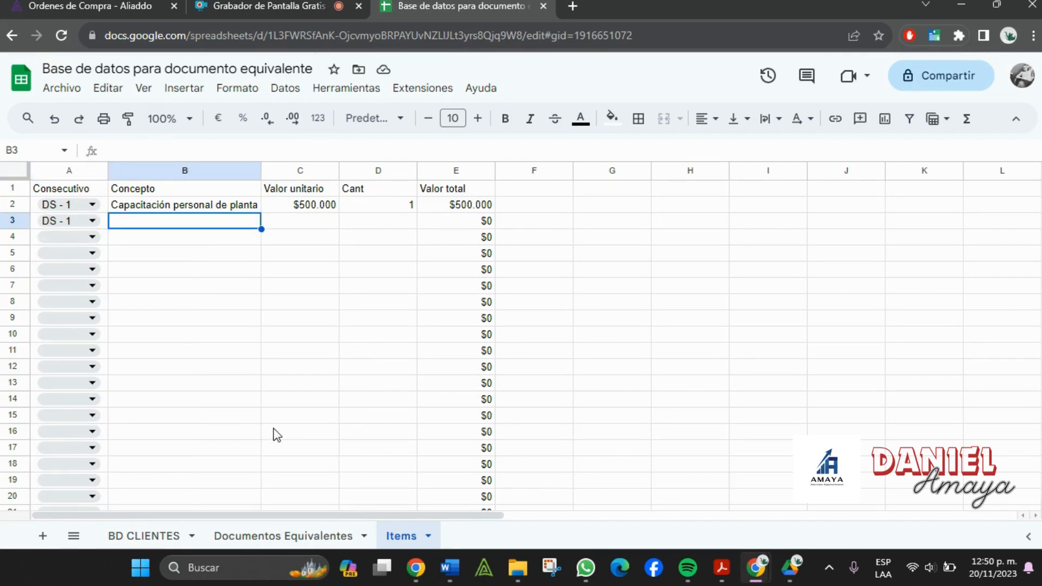
text(Asi)
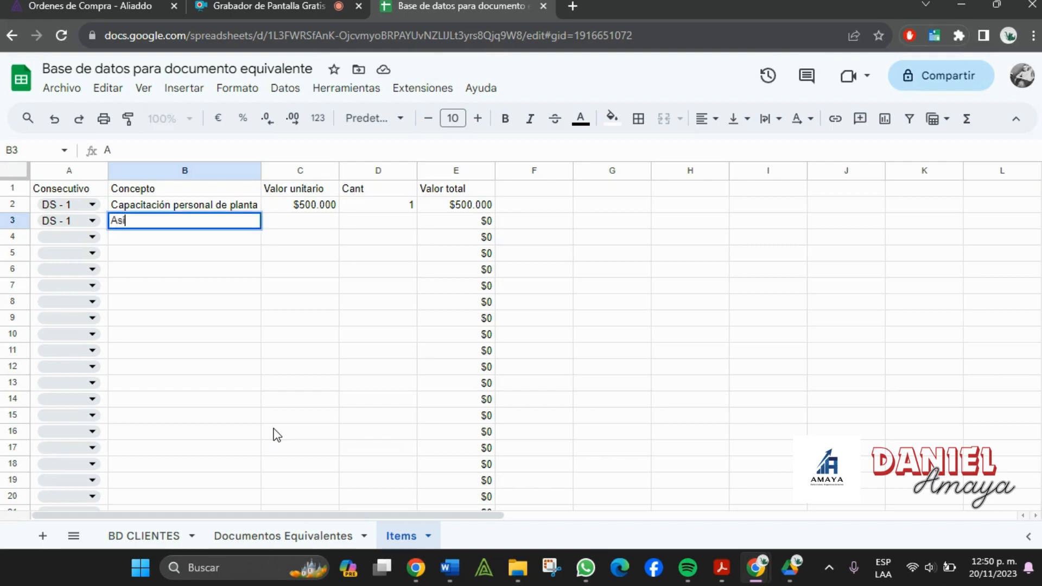
text(stencia co)
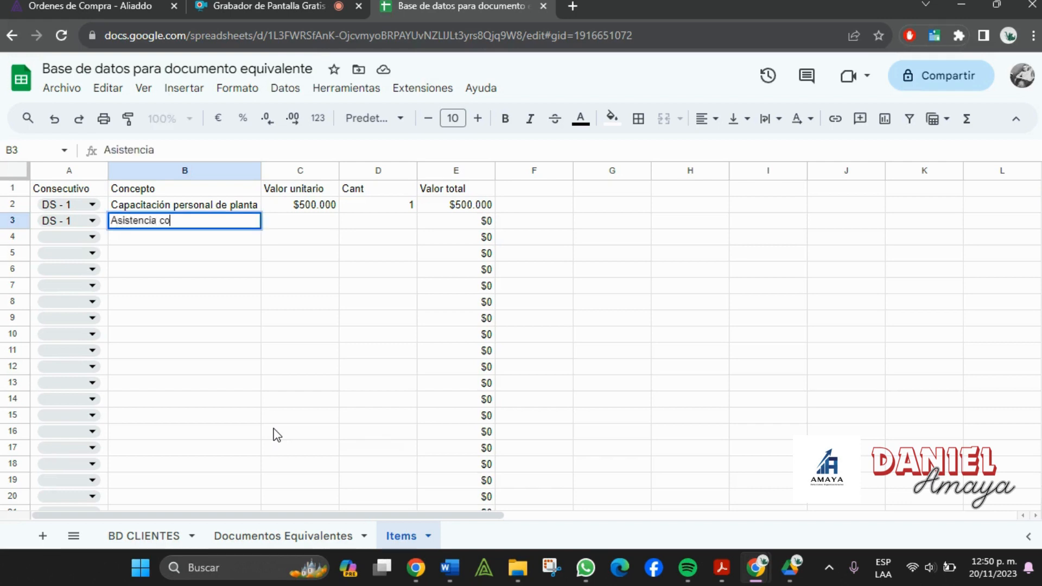
text(ntable)
key(Tab)
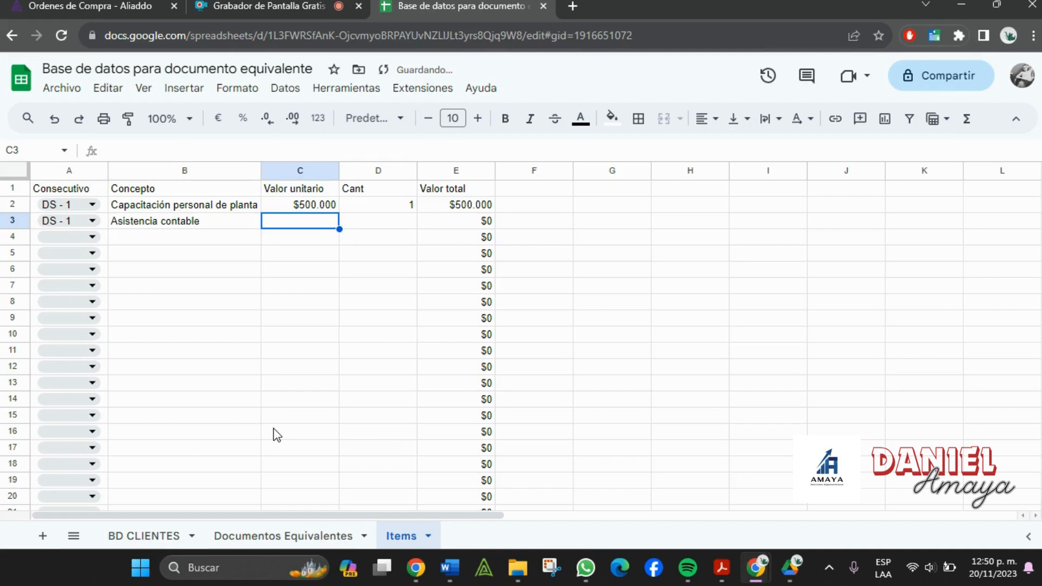
text(1.000.)
text(00000)
key(Tab)
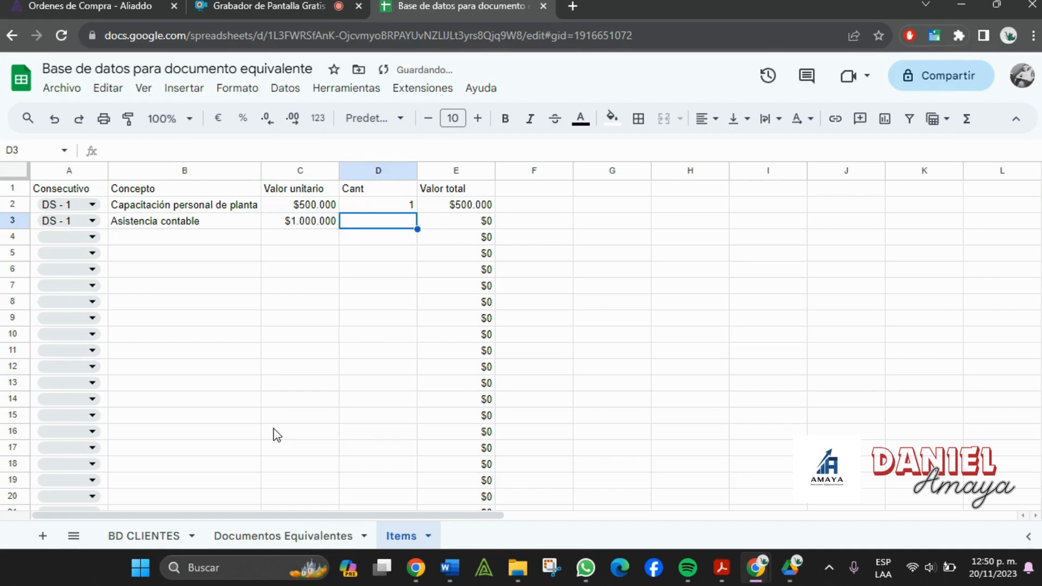
text(1)
key(Tab)
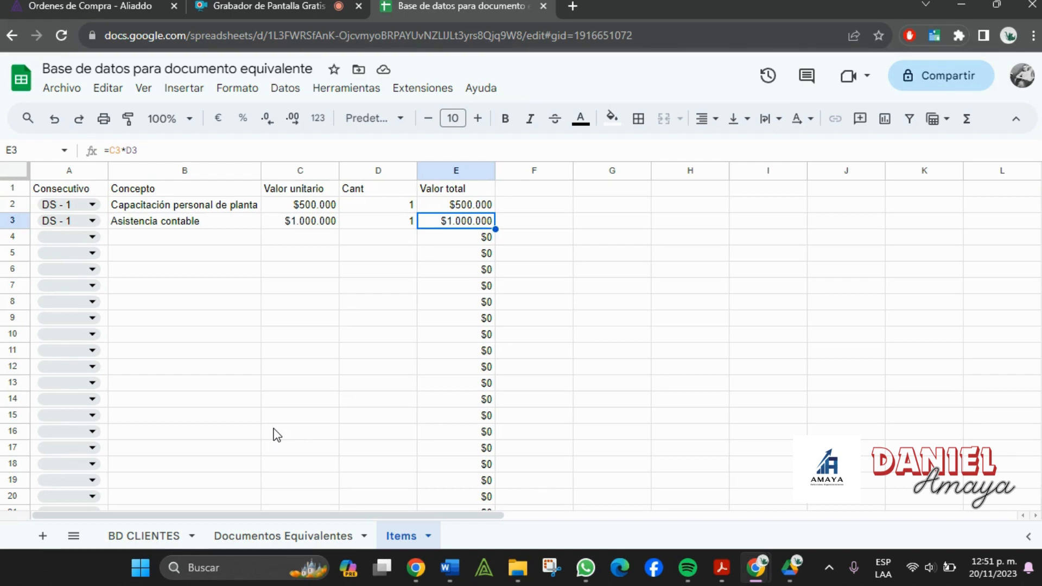
- From the Documentos soporte folder in Drive, create a new blank Google spreadsheet
click(791, 571)
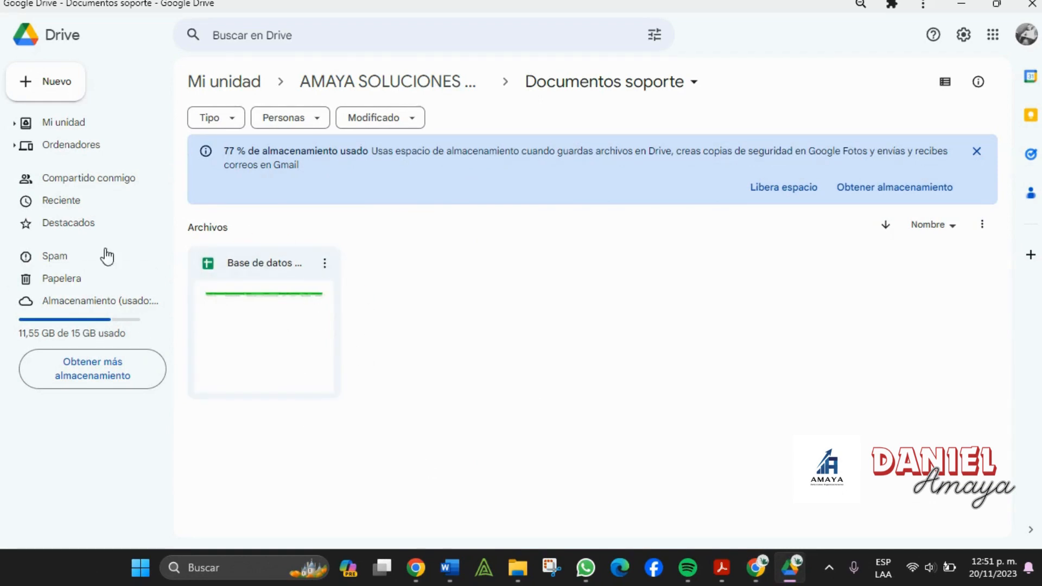
click(50, 88)
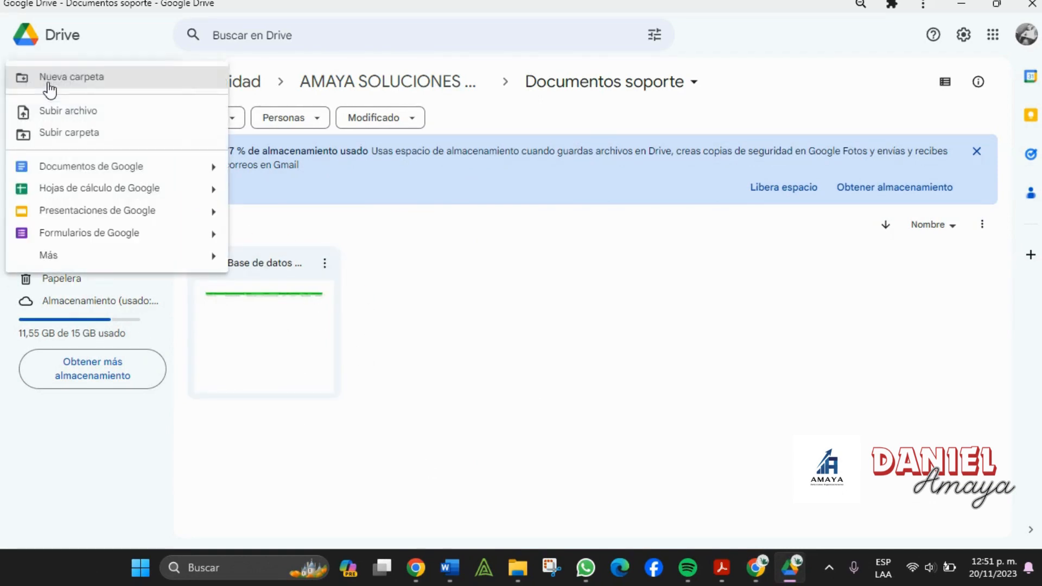
click(72, 191)
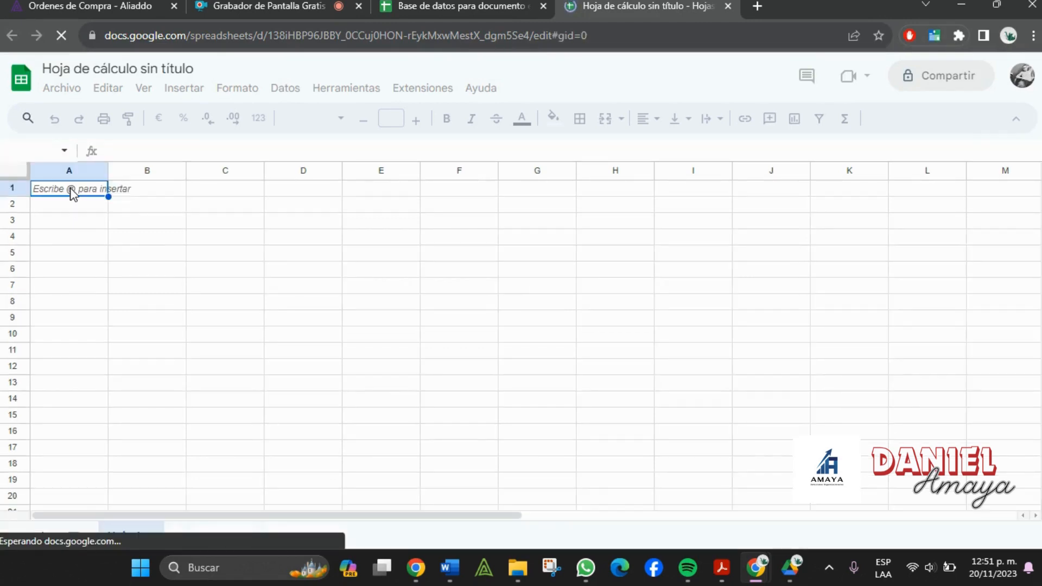
- Title the untitled spreadsheet 'Generardor de documentos soporte' and return to Drive
click(95, 70)
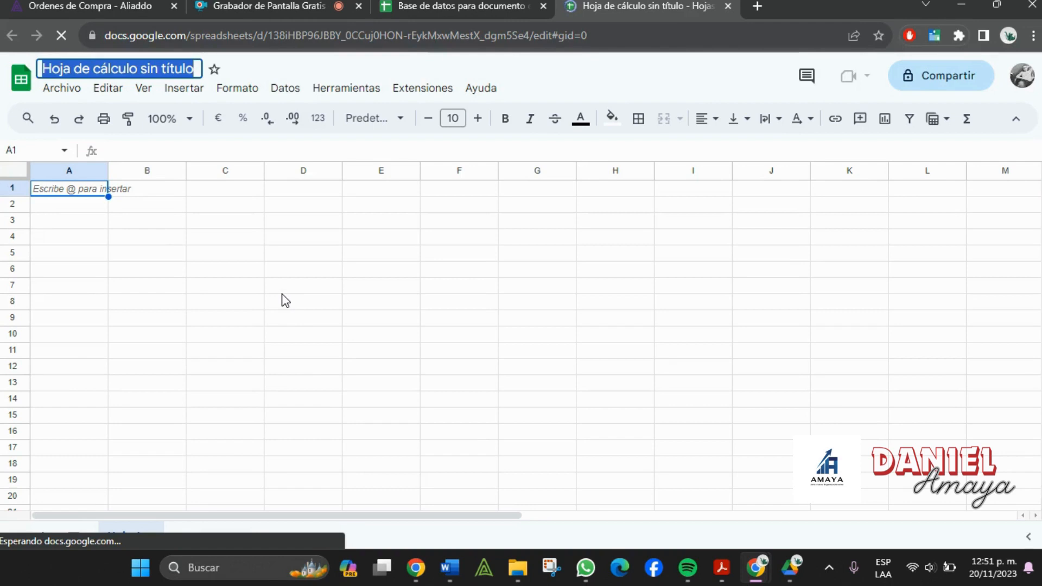
text(Generardo)
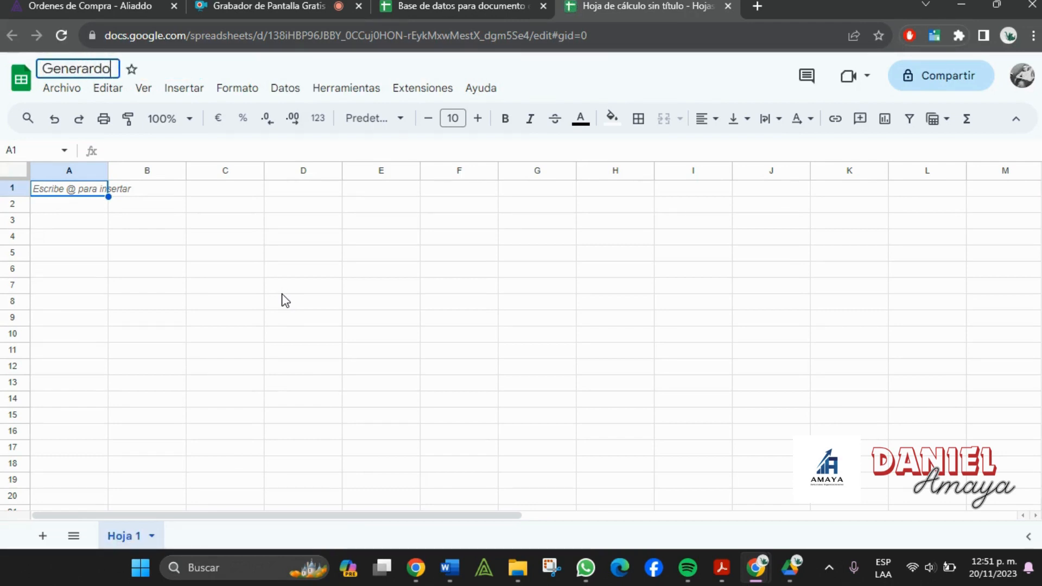
text(r)
key(BackSpace)
key(BackSpace)
text(or de documentos)
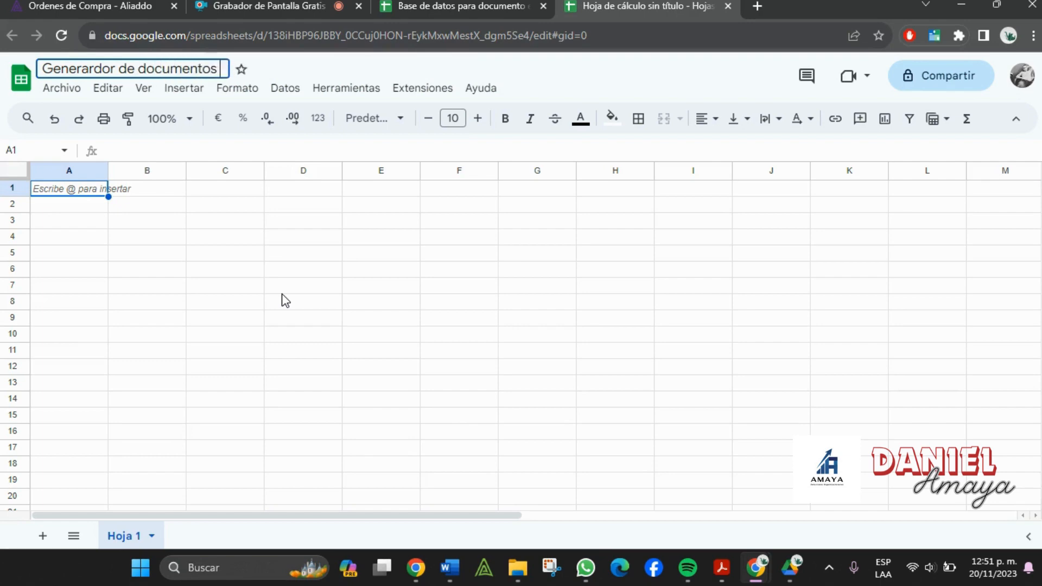
text( soporte)
click(282, 294)
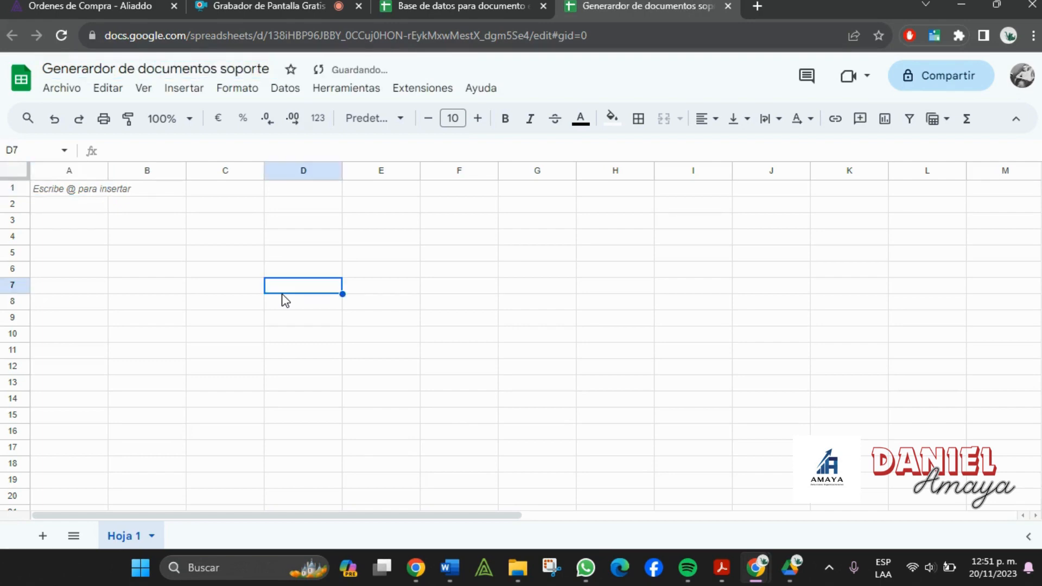
key(alt+Tab)
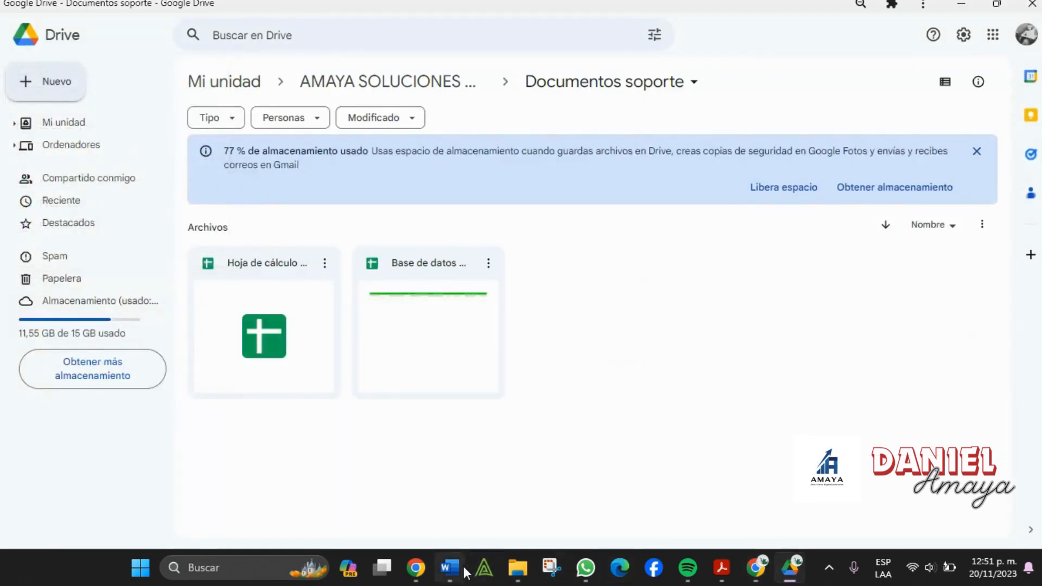
- Review the Word 'Formato cuenta de cobro 2023 indatech' template alongside the new spreadsheet
click(450, 568)
scroll(493, 354, up, 10)
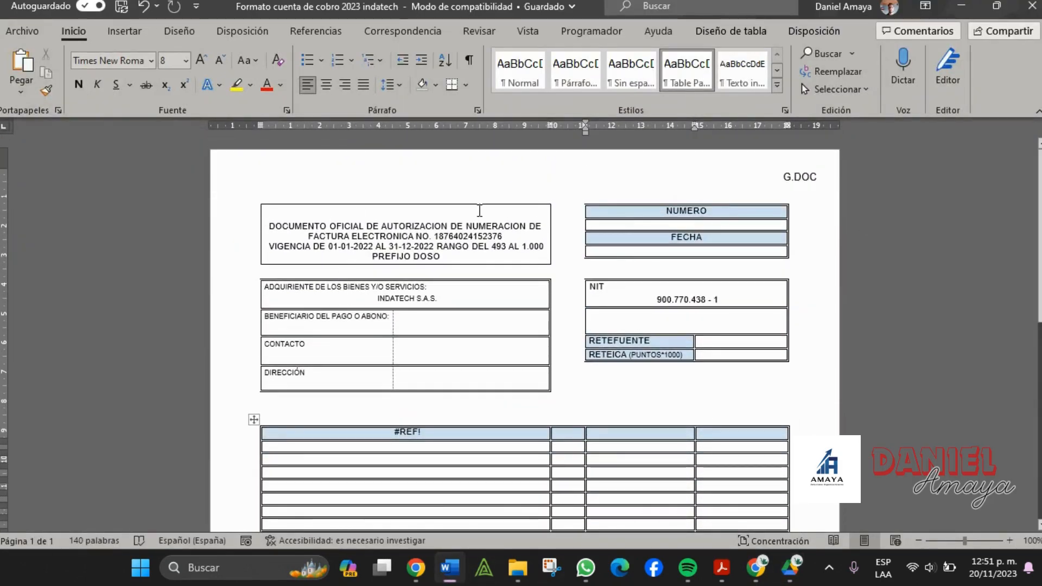
key(alt+Tab)
key(alt+Tab)
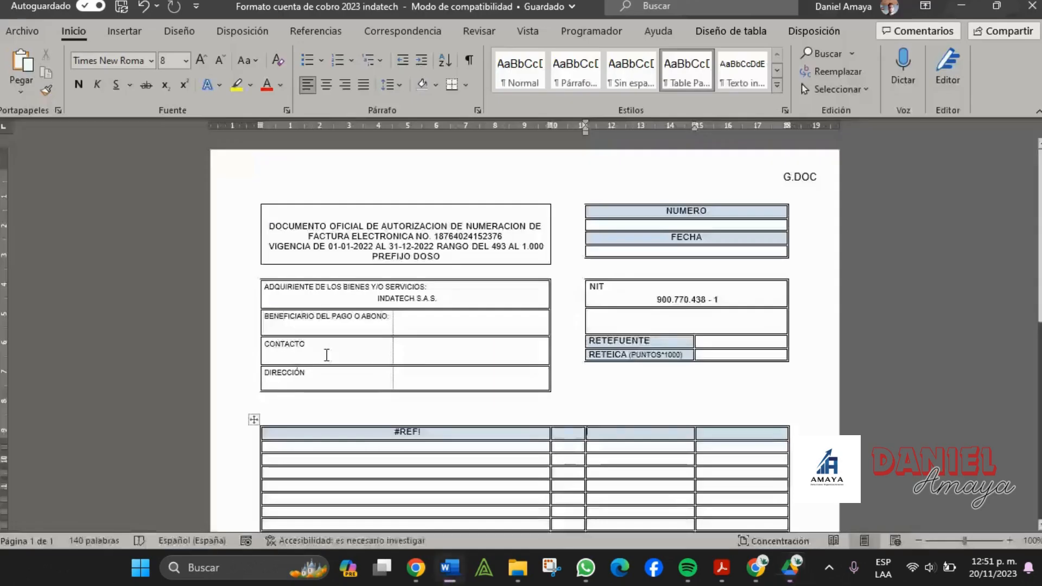
scroll(409, 320, down, 5)
key(alt+Tab)
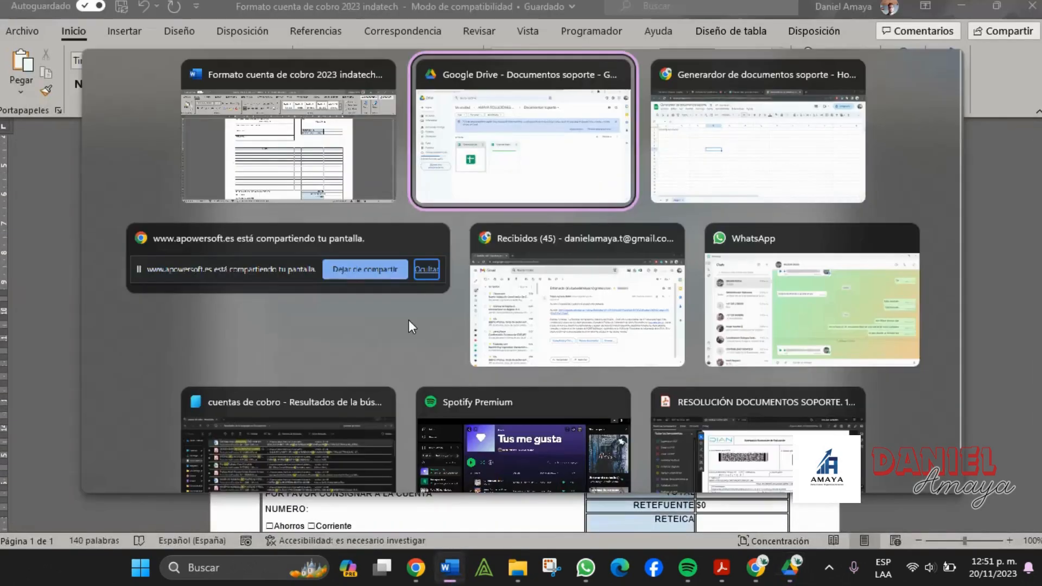
key(alt+Tab)
click(87, 251)
key(alt+Tab)
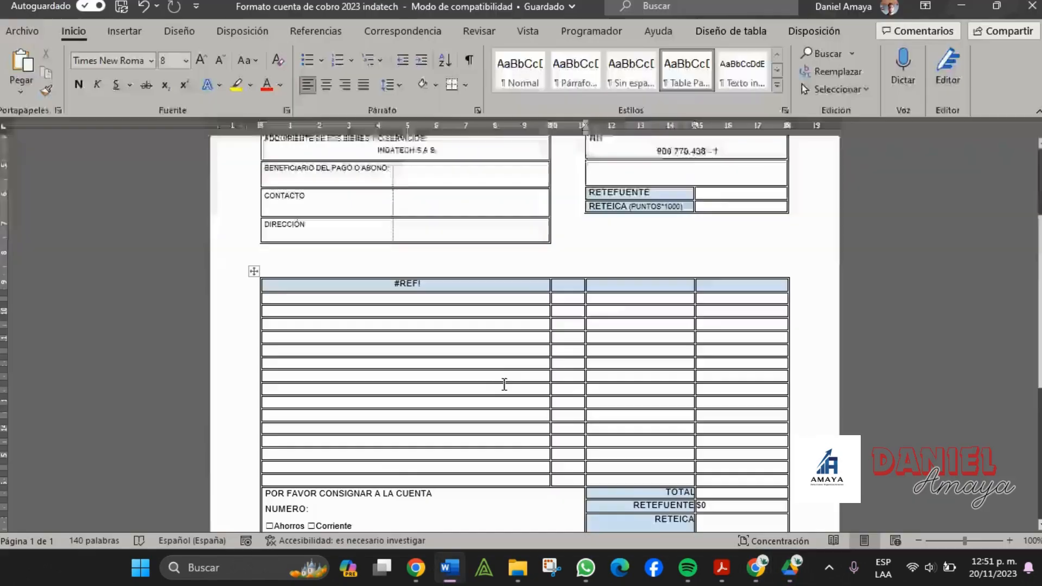
scroll(504, 385, down, 1)
key(alt+Tab)
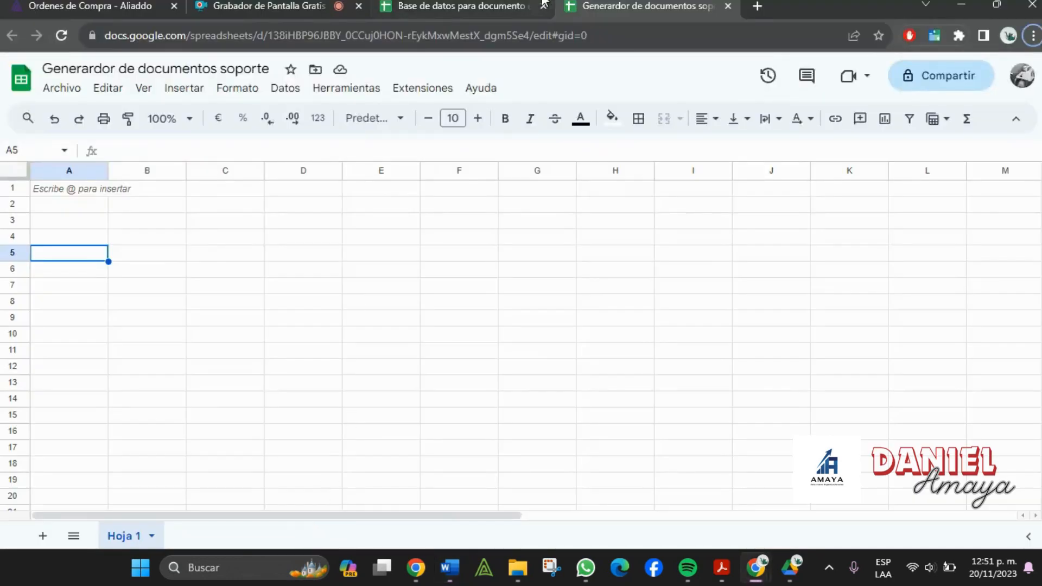
- Paste the Items headers A1:E1 from Base de datos into row 5 of the new spreadsheet
click(542, 2)
drag(57, 191, 447, 200)
key(ctrl+c)
click(672, 4)
key(ctrl+v)
click(198, 356)
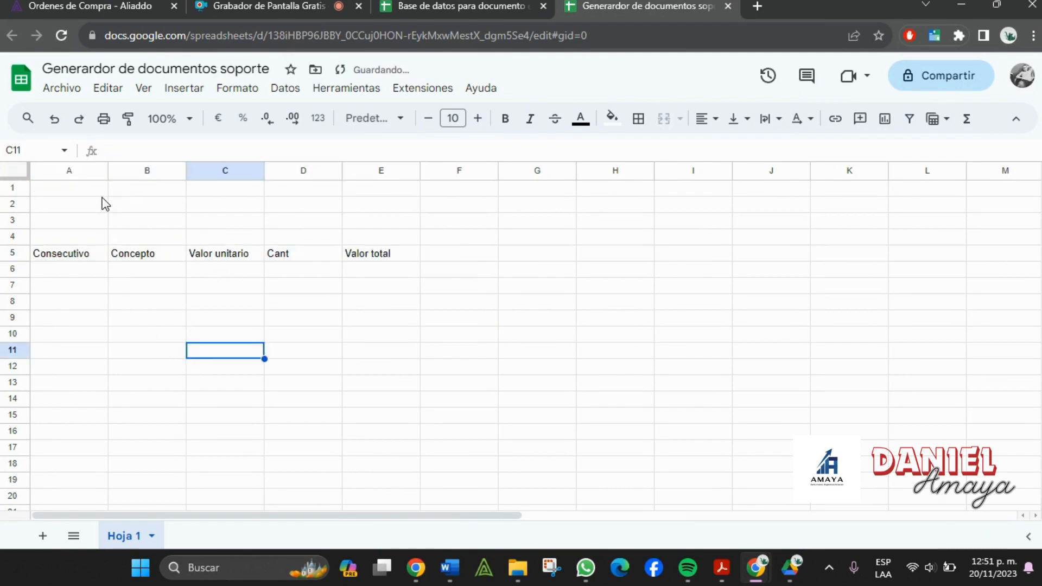
- Check the Word format and pick cell E1 for the document title
click(99, 191)
key(alt+Tab)
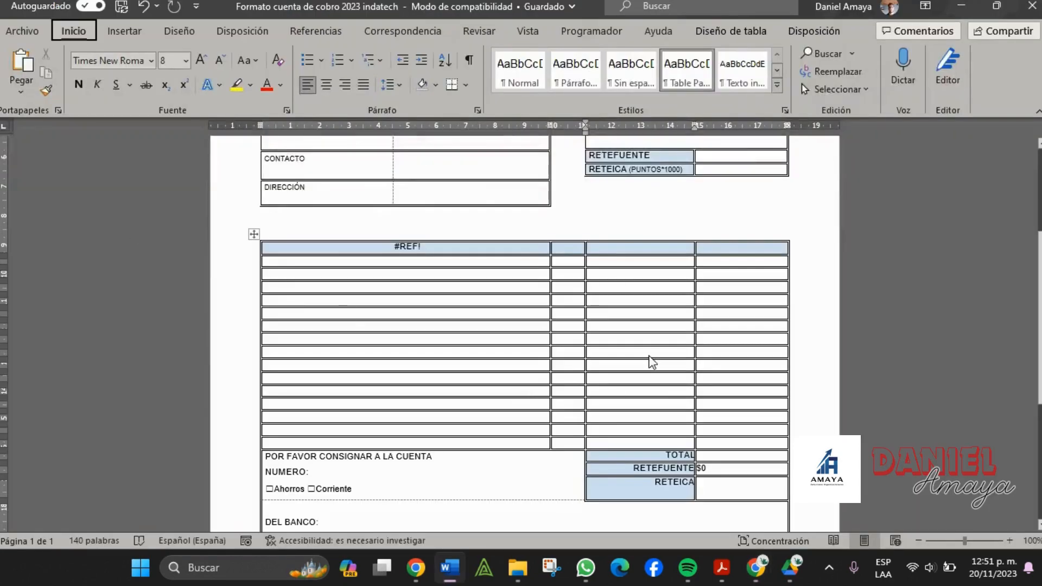
scroll(651, 362, up, 5)
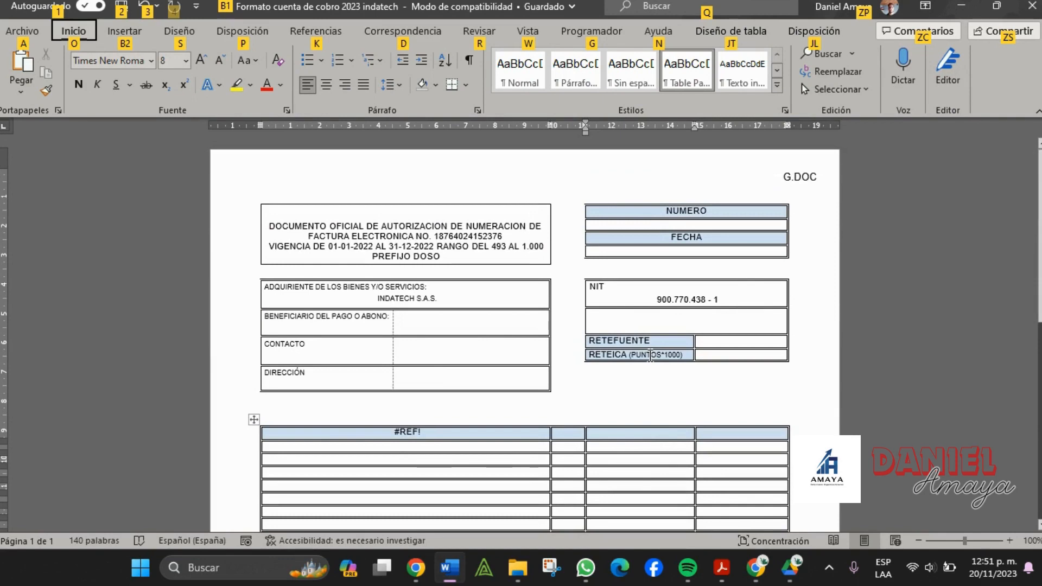
key(alt+Tab)
click(387, 190)
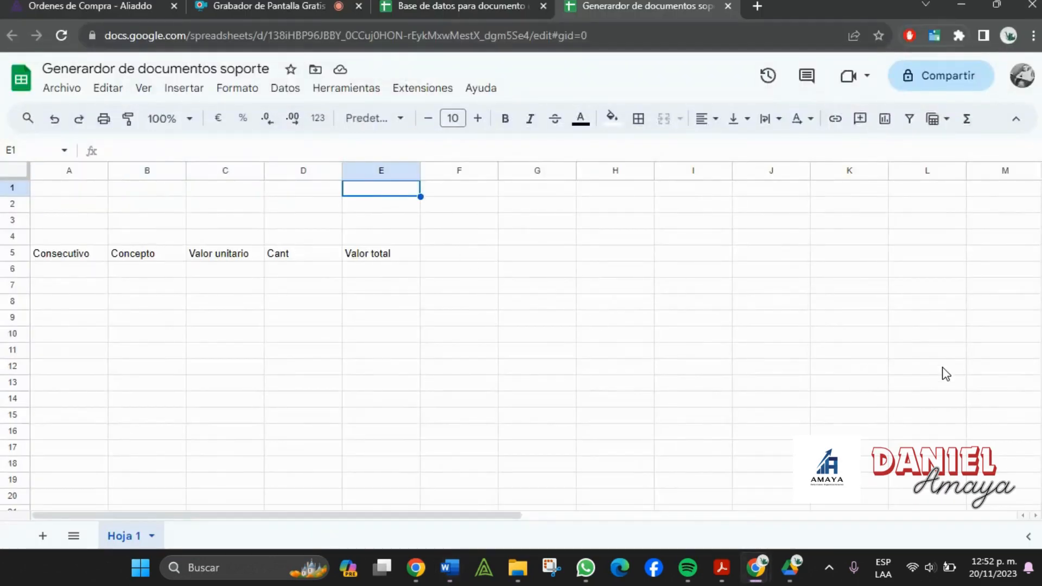
- Enter 'Documento Equivalente a Factura' in E1 and merge D1:E1
text(Documento Equivalente a Fa)
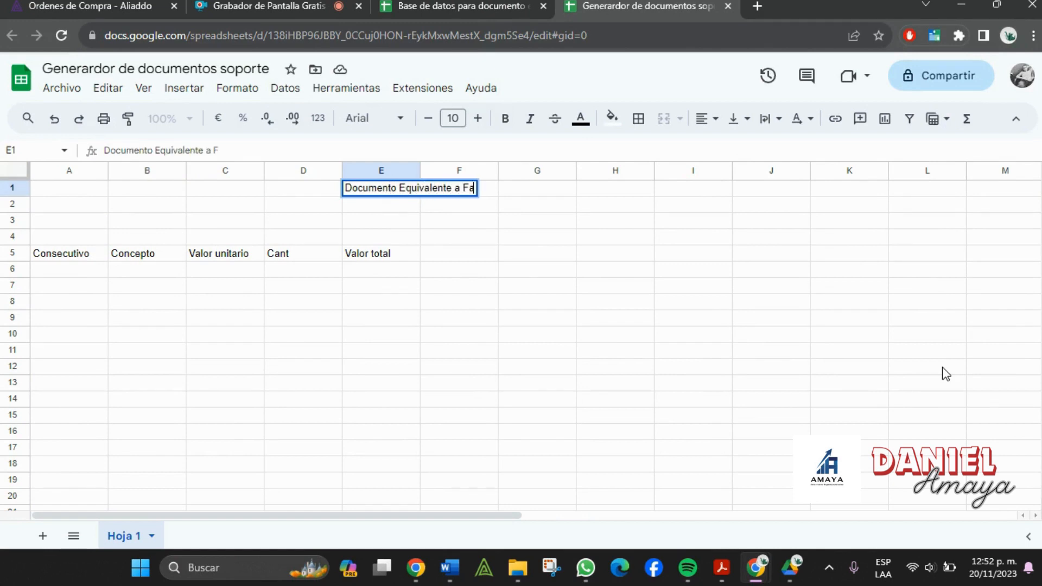
text(ctura)
key(Tab)
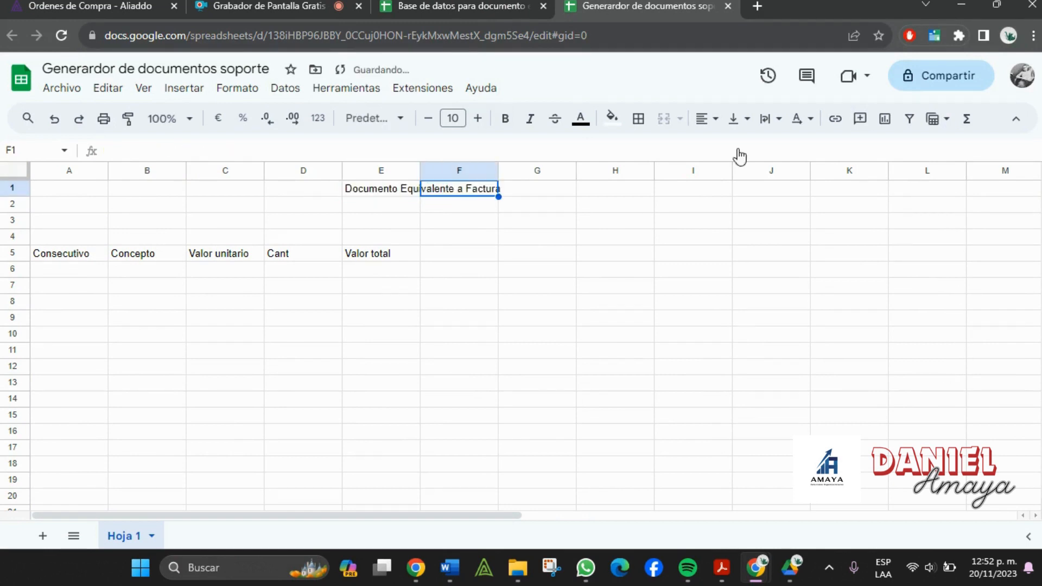
drag(328, 190, 395, 190)
click(664, 118)
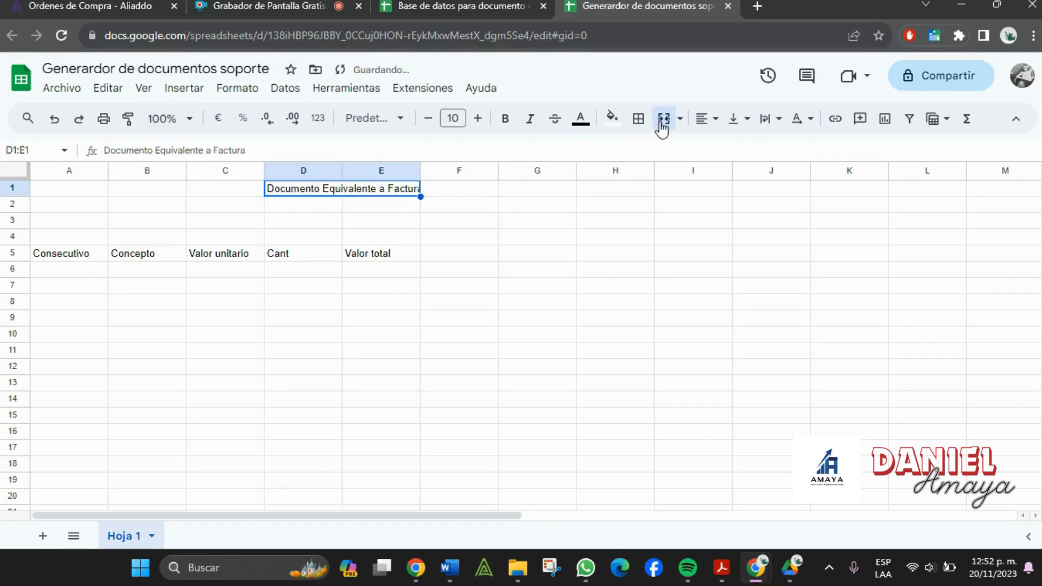
click(540, 221)
- Widen column E to fit the title
double_click(419, 174)
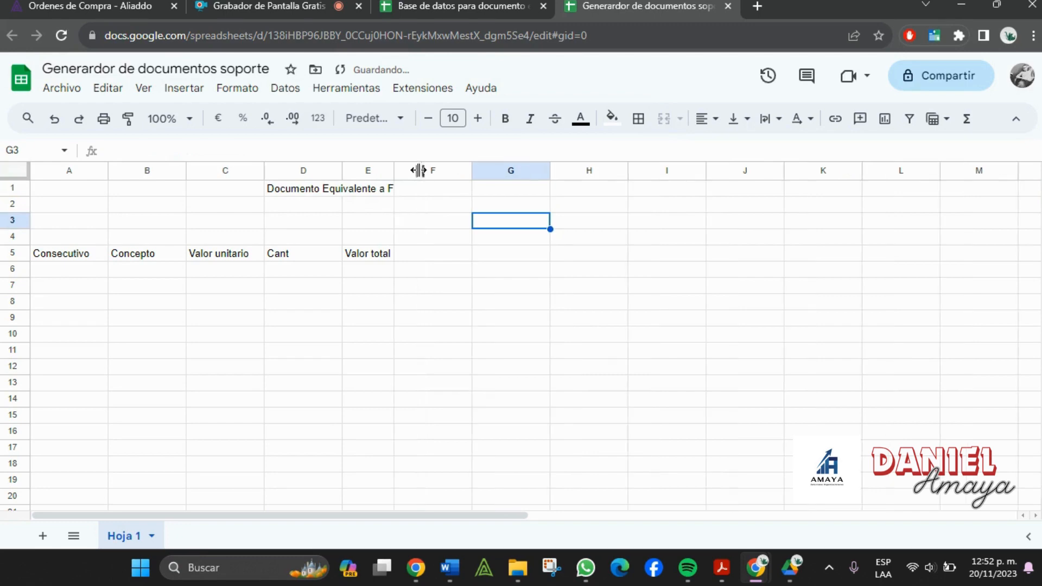
drag(397, 170, 435, 174)
click(296, 205)
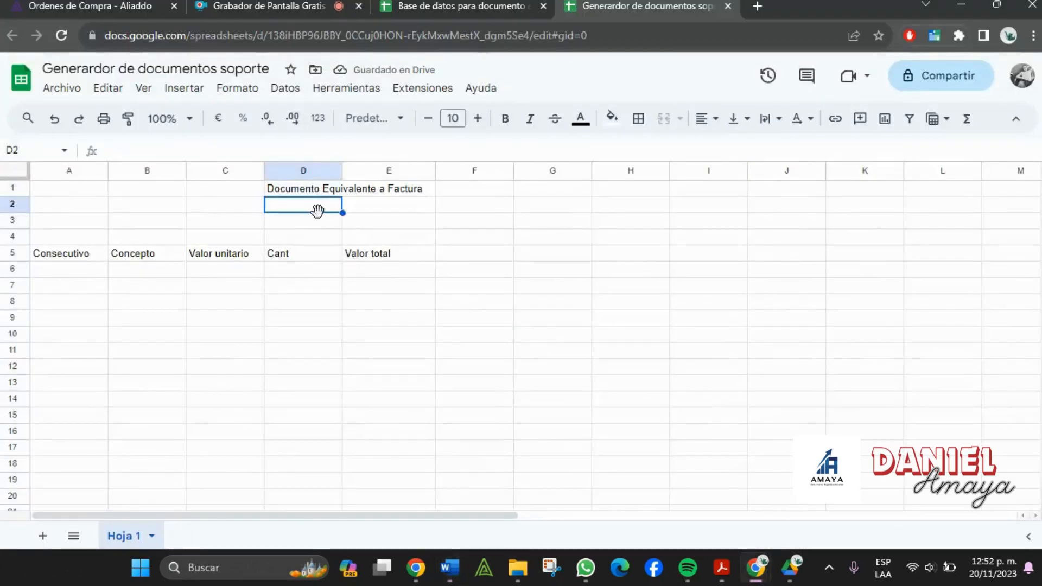
- Label D2 'Numero' and D3 'Fecha', undoing an accidental D3:E3 merge
text(Numero)
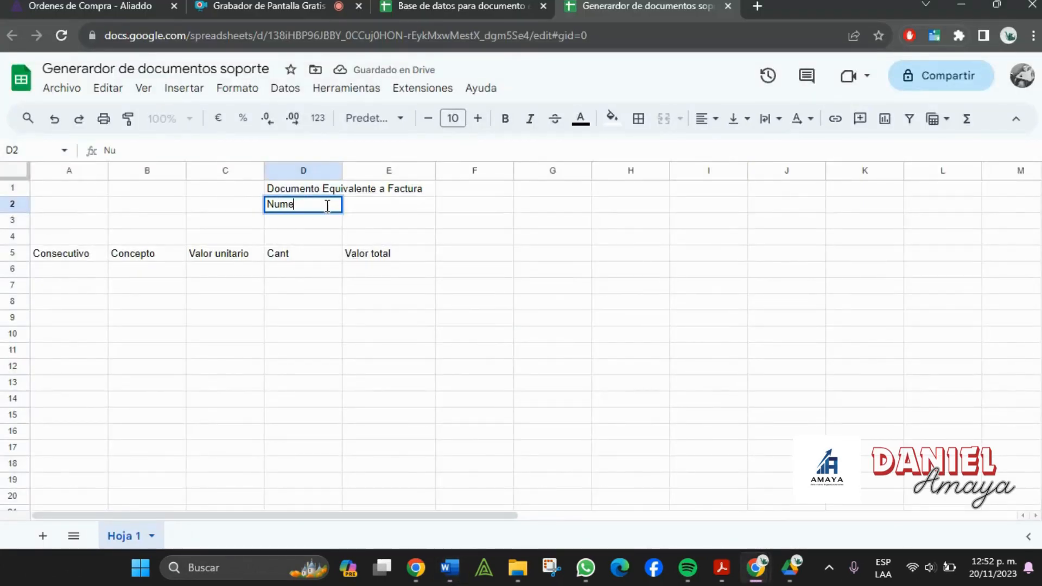
key(Tab)
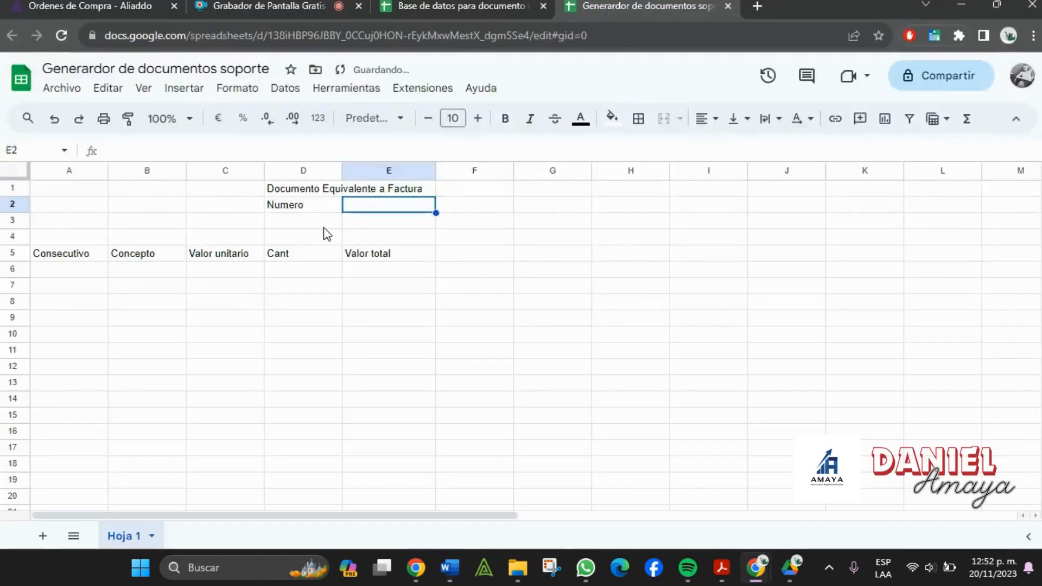
drag(326, 223, 400, 223)
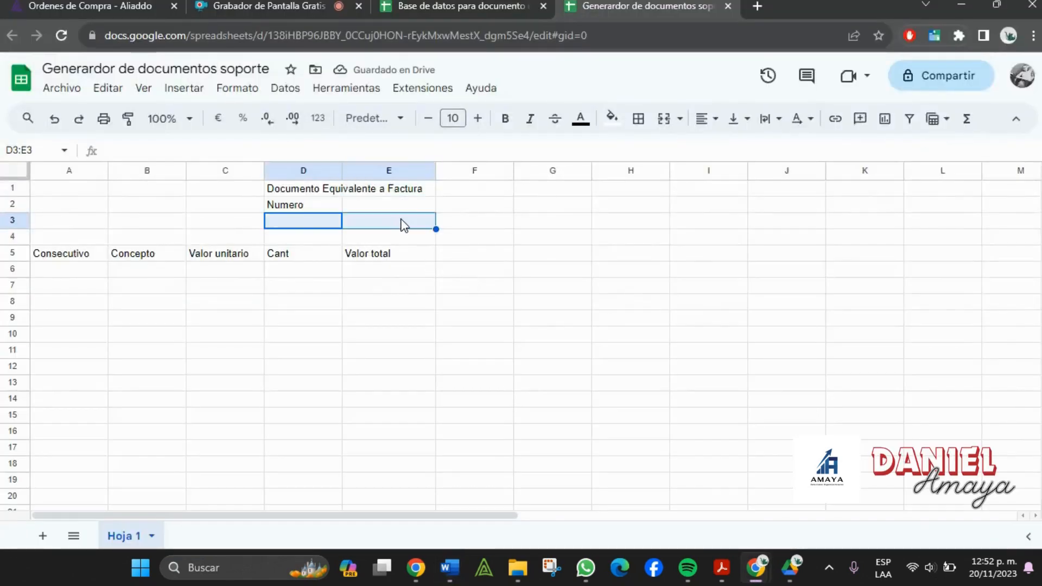
click(664, 120)
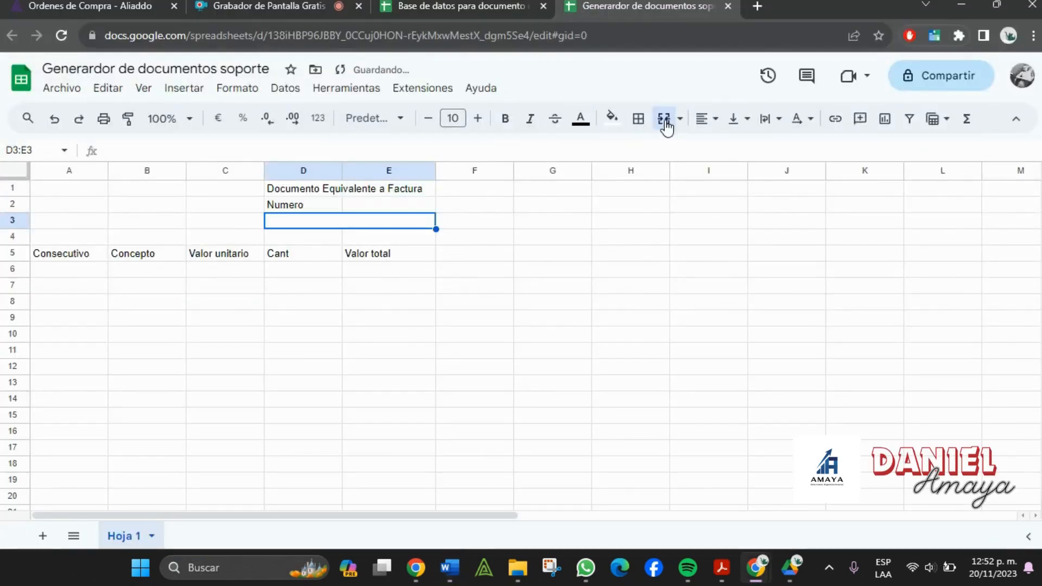
text(fecha)
key(Escape)
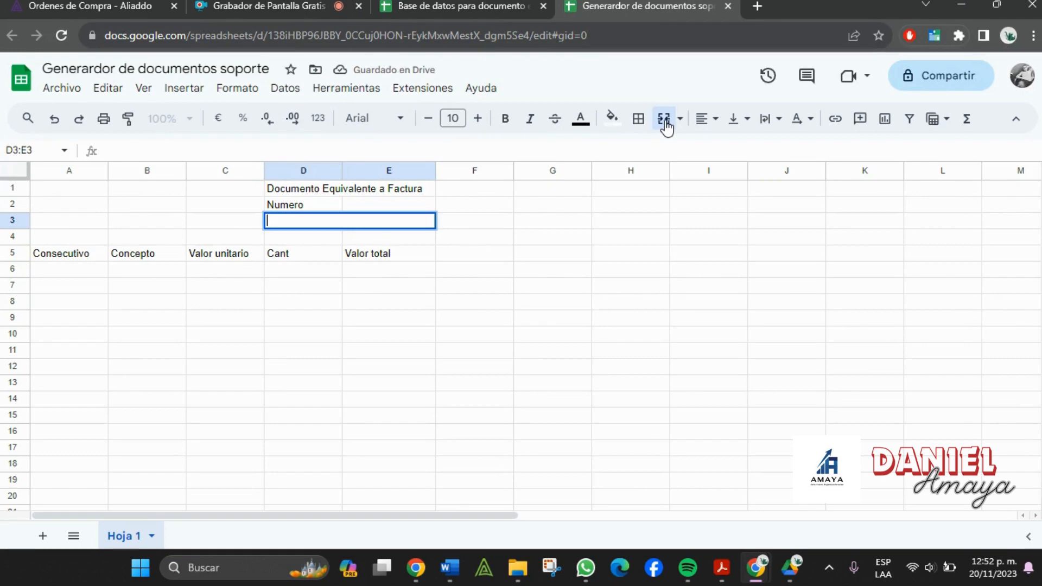
click(601, 361)
key(ctrl+z)
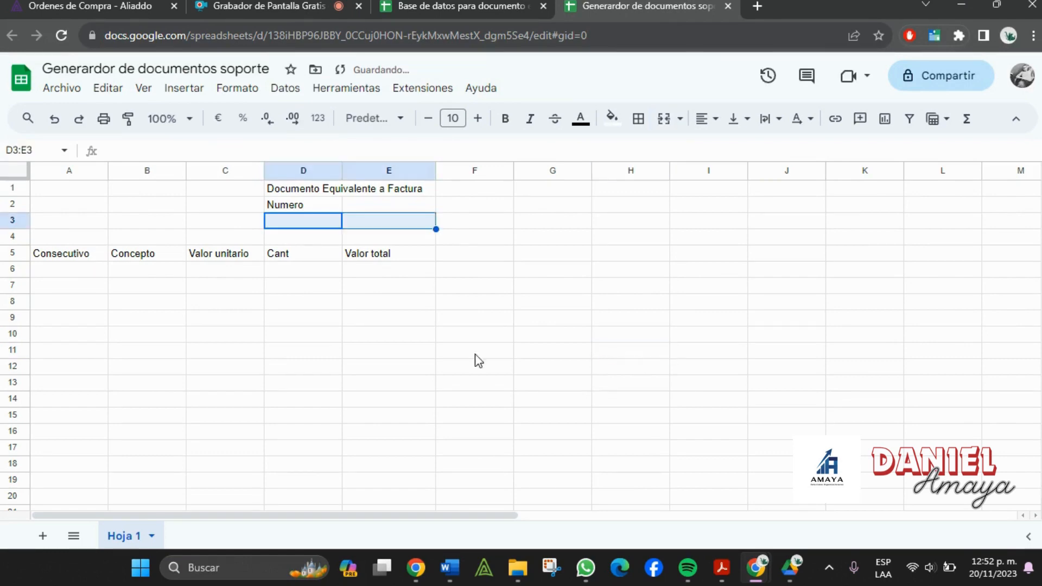
click(282, 225)
text(Fech)
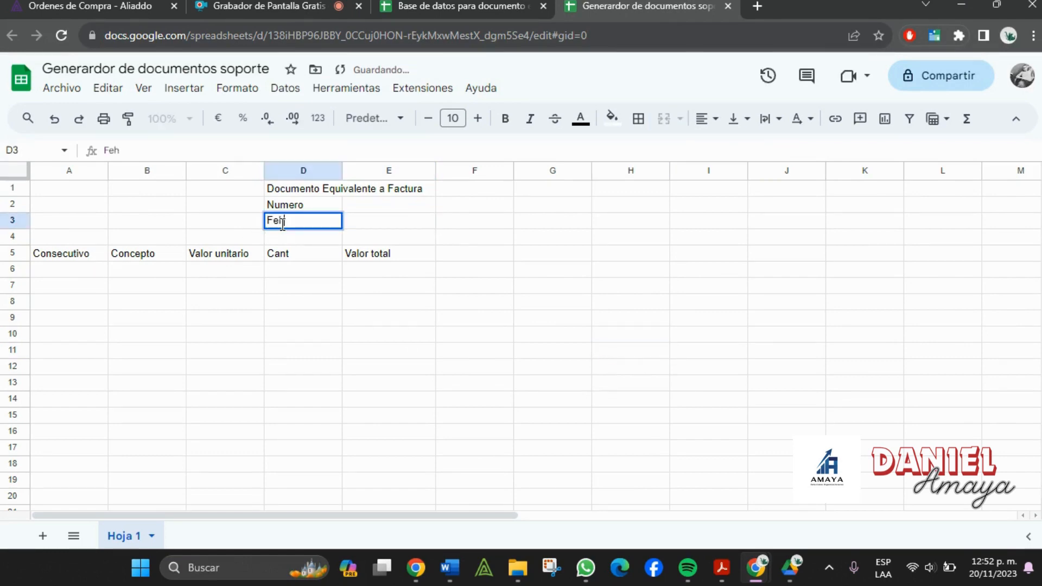
key(BackSpace)
text(cha)
key(Tab)
- Fill the title and the Numero/Fecha labels cyan and make them bold
click(320, 191)
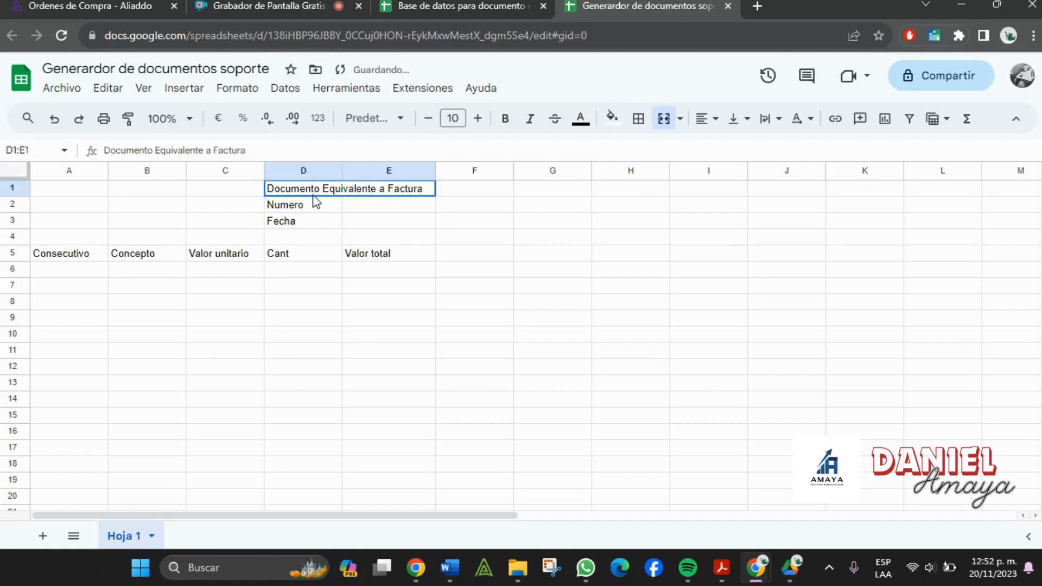
click(613, 118)
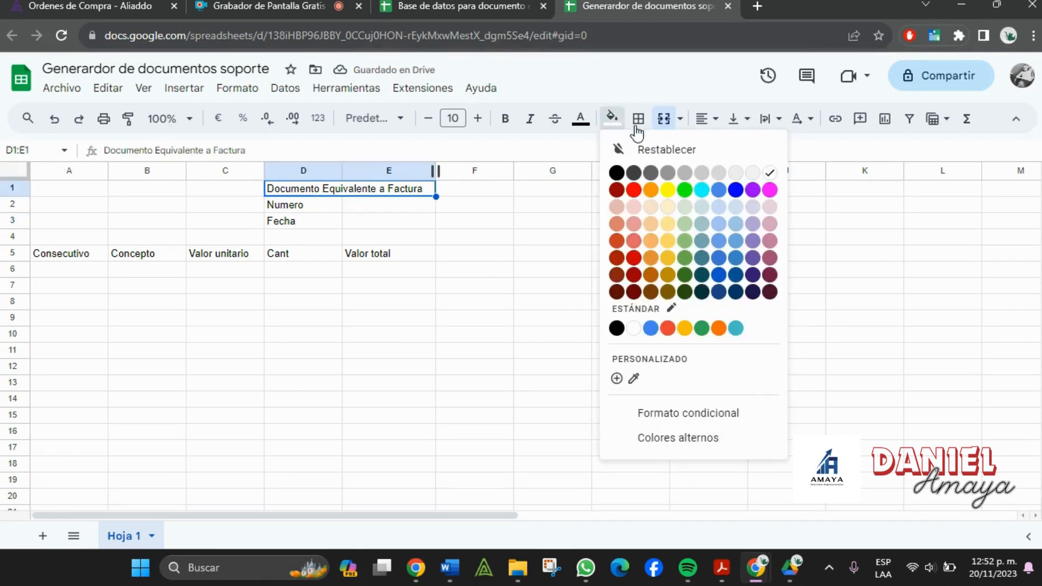
click(702, 191)
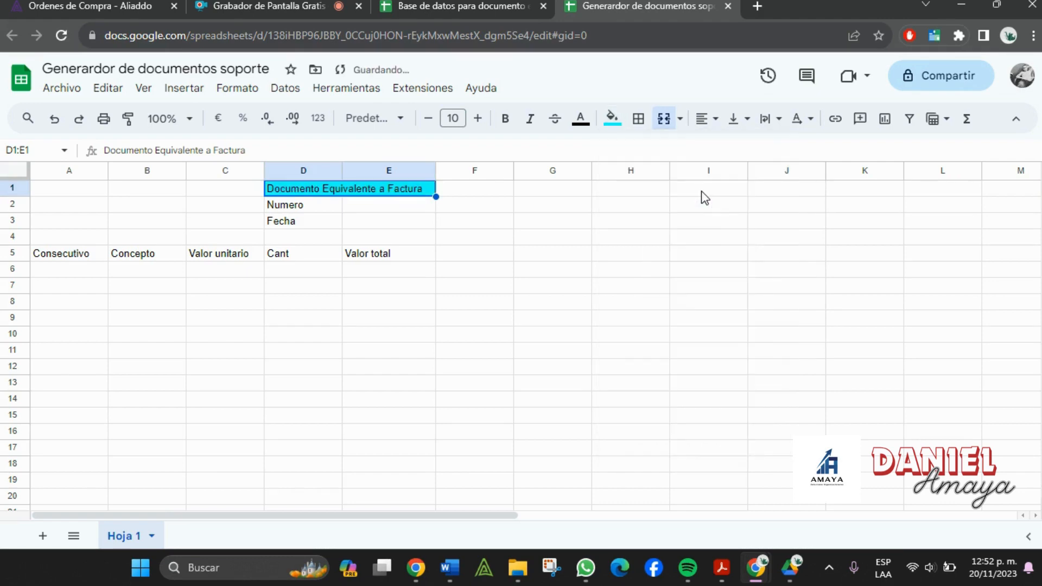
click(583, 288)
drag(293, 203, 326, 226)
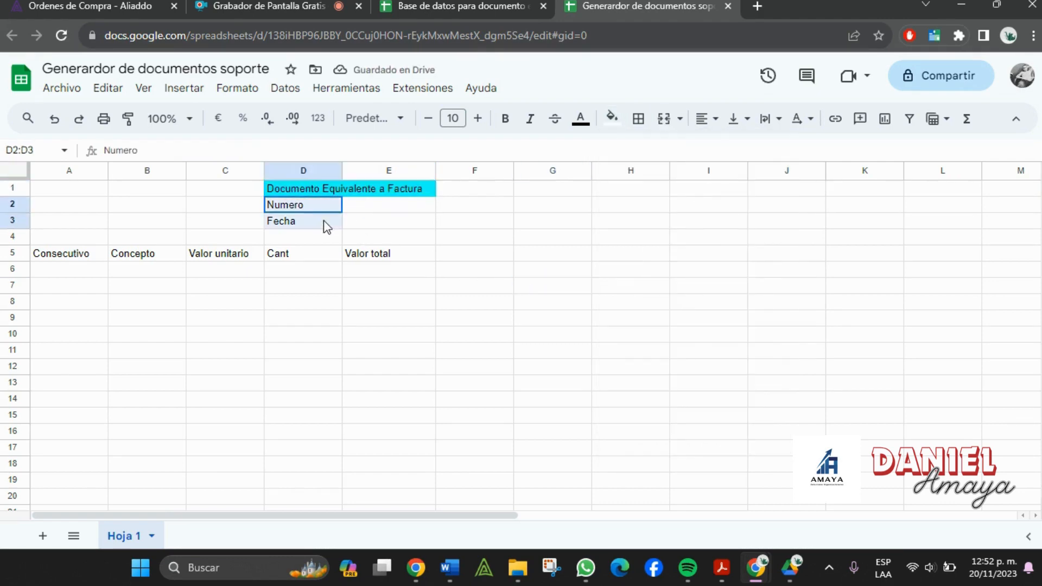
click(612, 119)
click(702, 191)
click(293, 193)
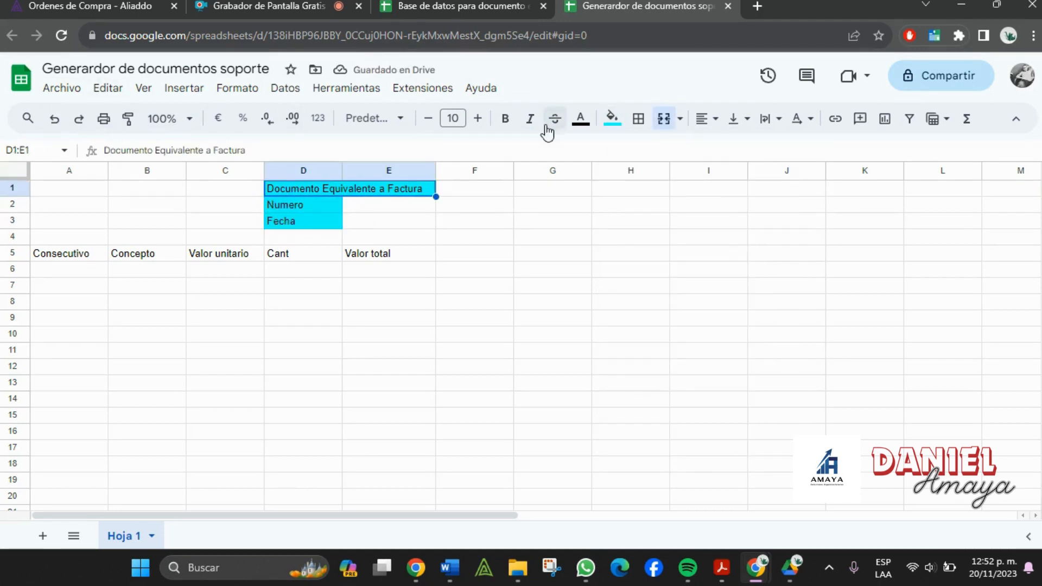
click(505, 119)
drag(308, 210, 382, 228)
click(505, 118)
- Border E2:E3, then apply thick all-cell borders to D1:E3
click(641, 130)
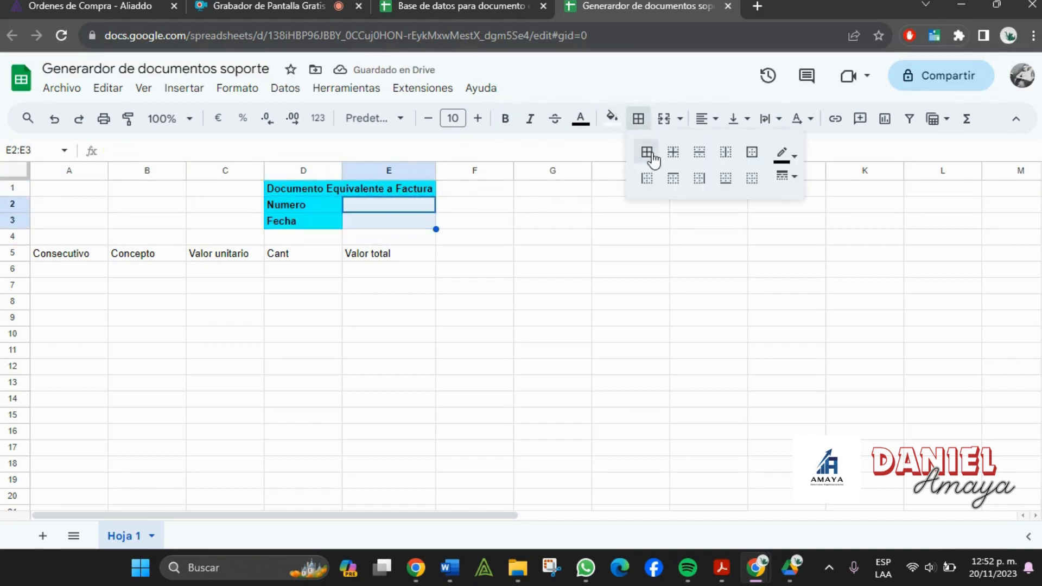
click(646, 152)
drag(307, 190, 398, 226)
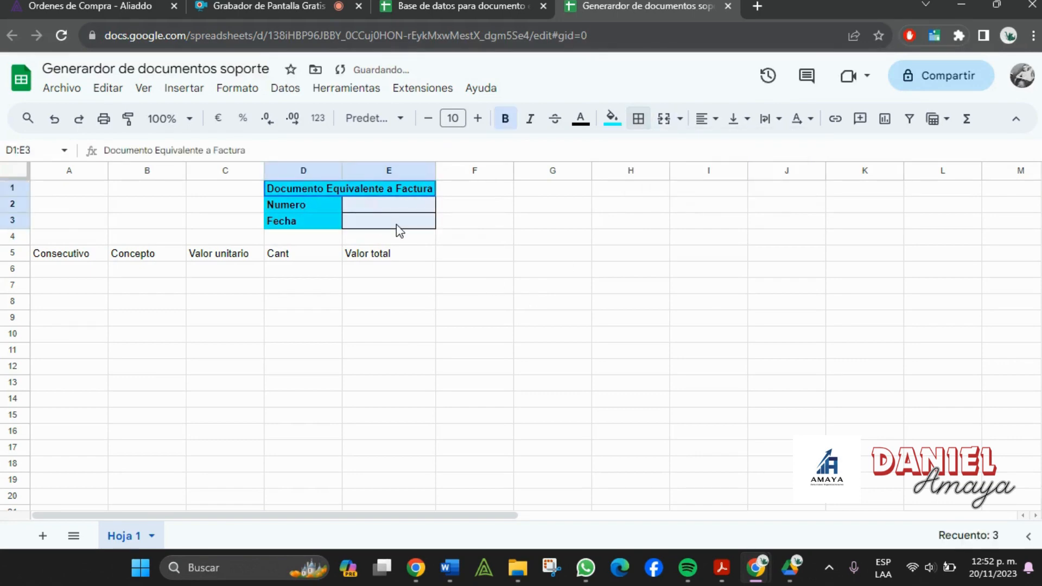
click(638, 119)
click(784, 177)
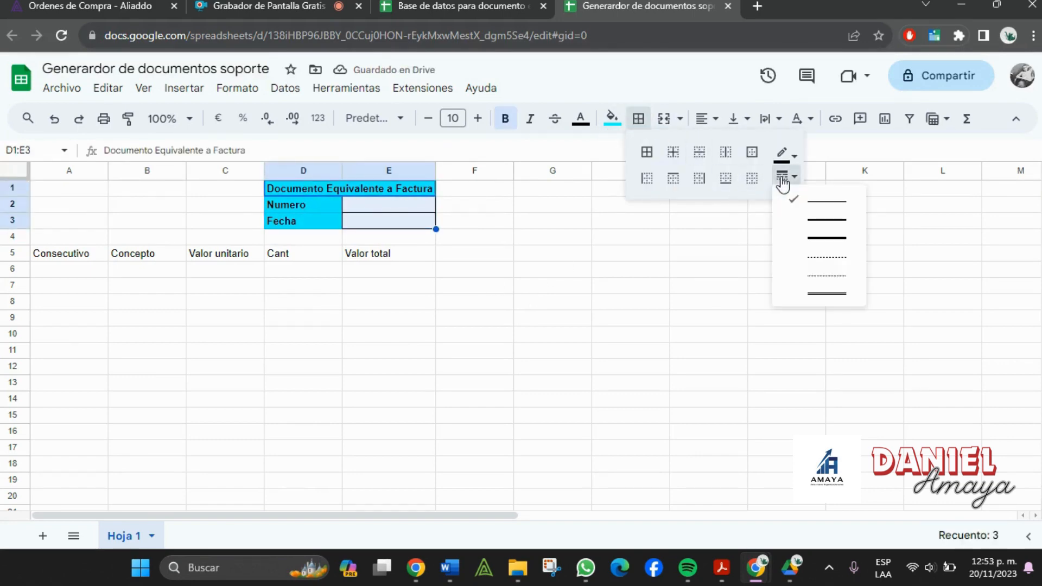
click(829, 277)
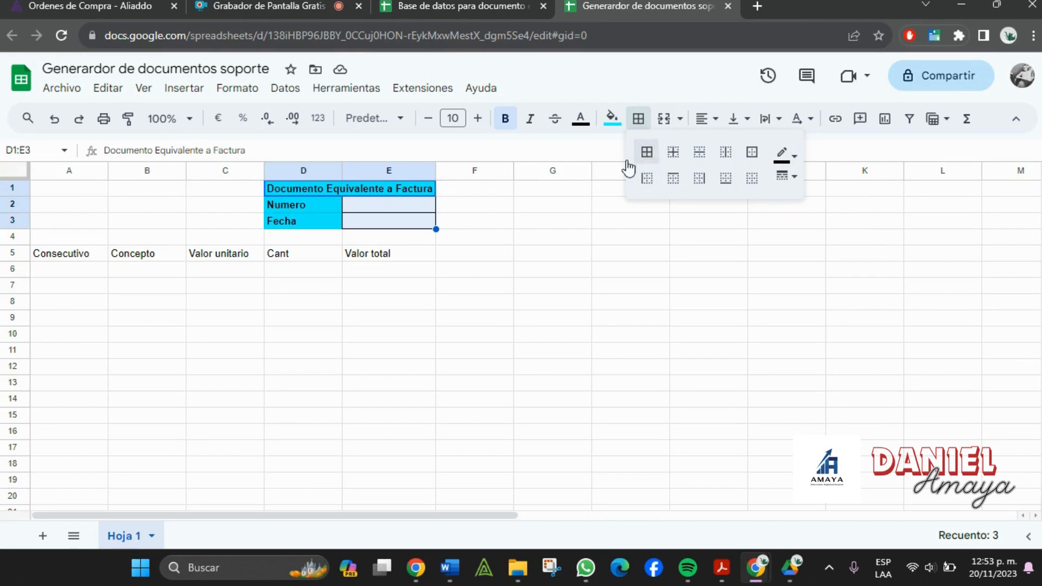
click(484, 319)
key(alt+Tab)
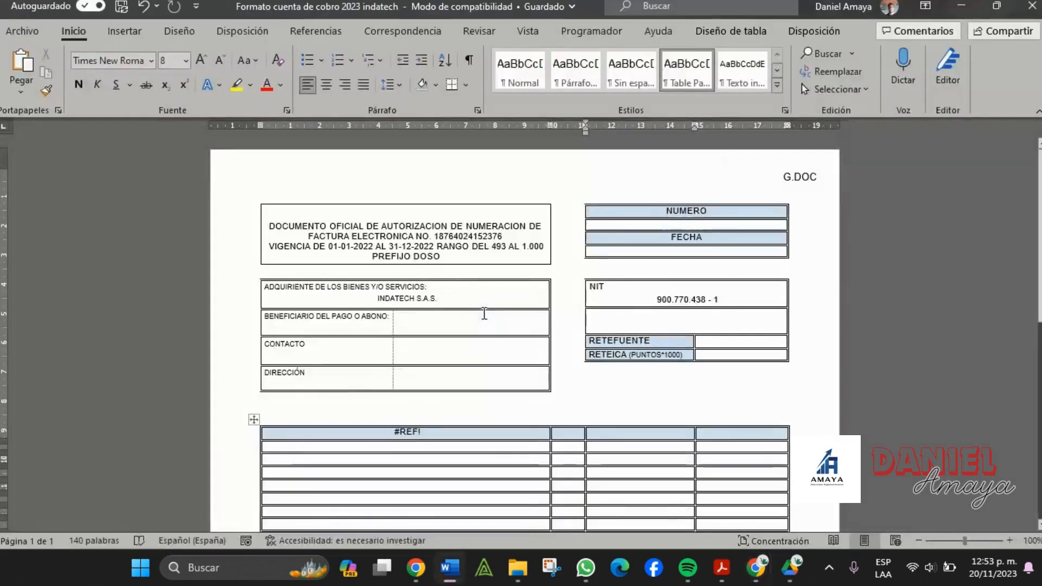
key(alt+Tab)
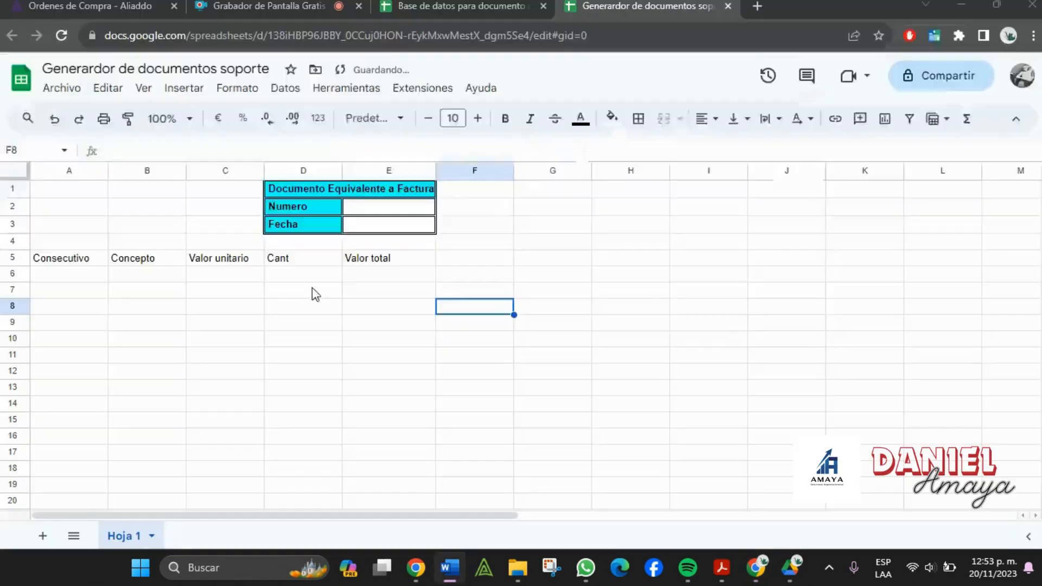
- Label A1 'Adquienten de los servicios' and widen column B
click(88, 190)
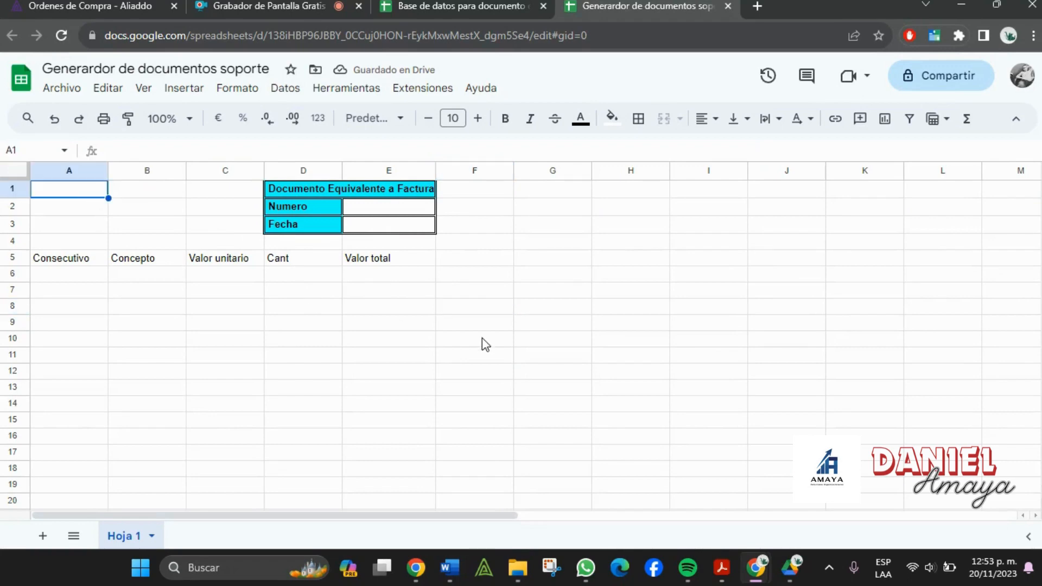
text(Adquirien)
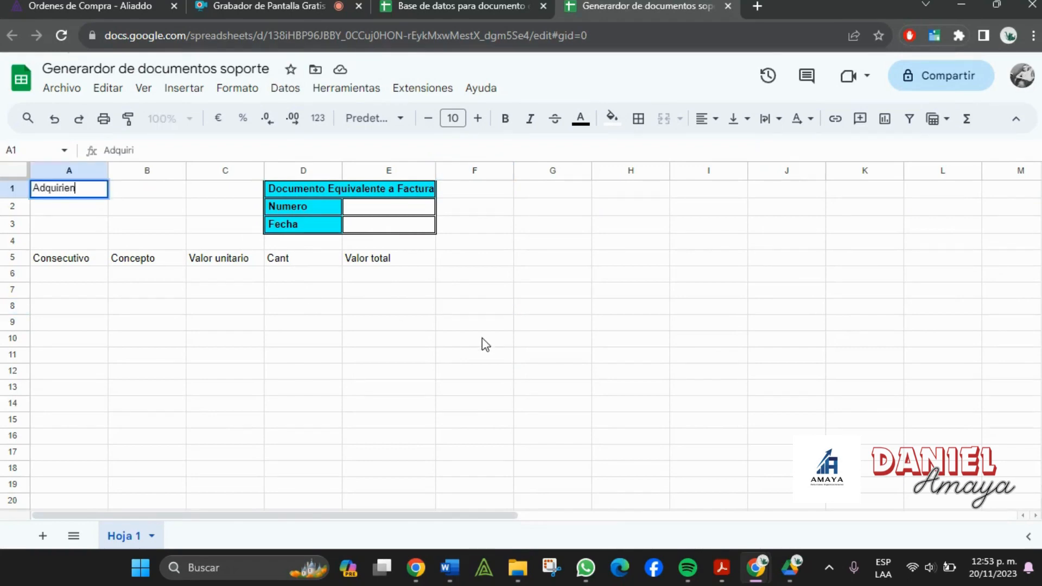
text(te de los servicios)
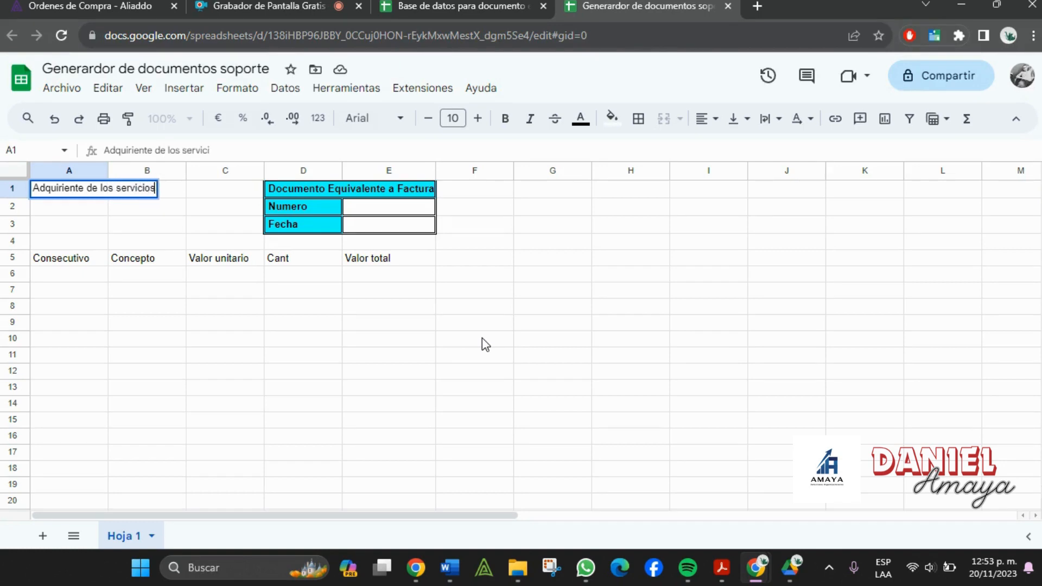
key(Tab)
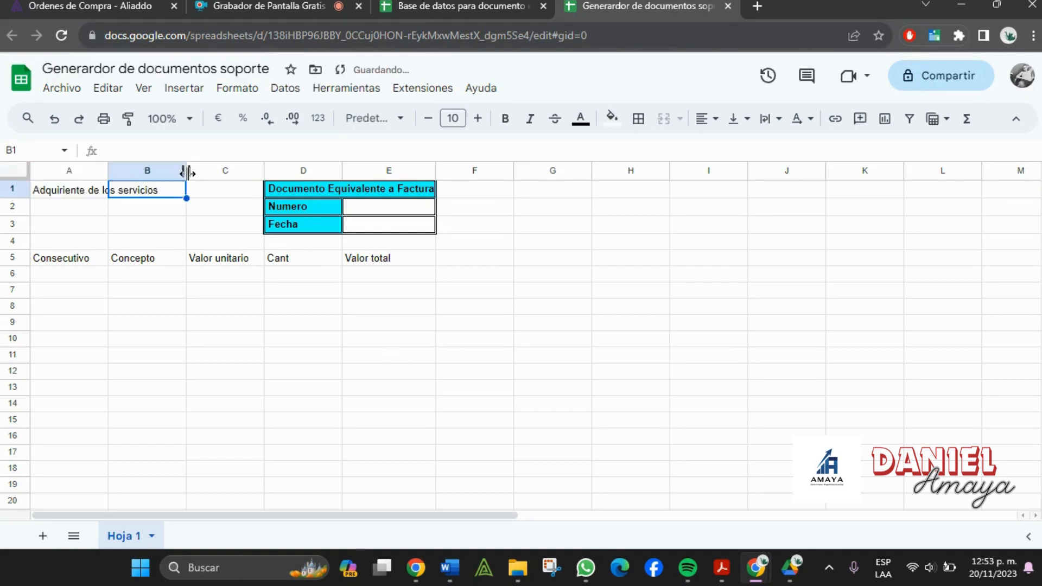
drag(188, 173, 340, 173)
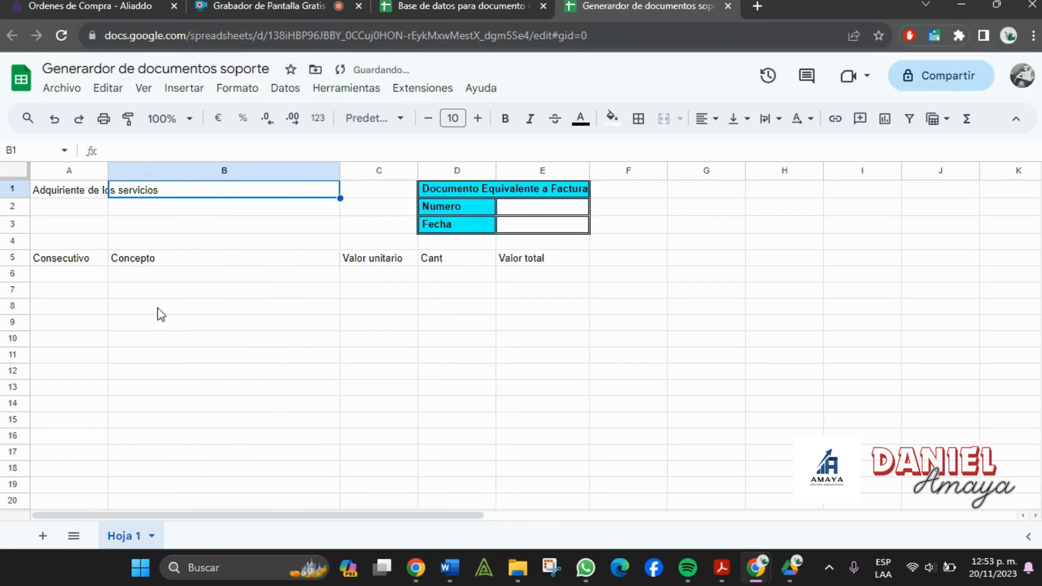
click(182, 360)
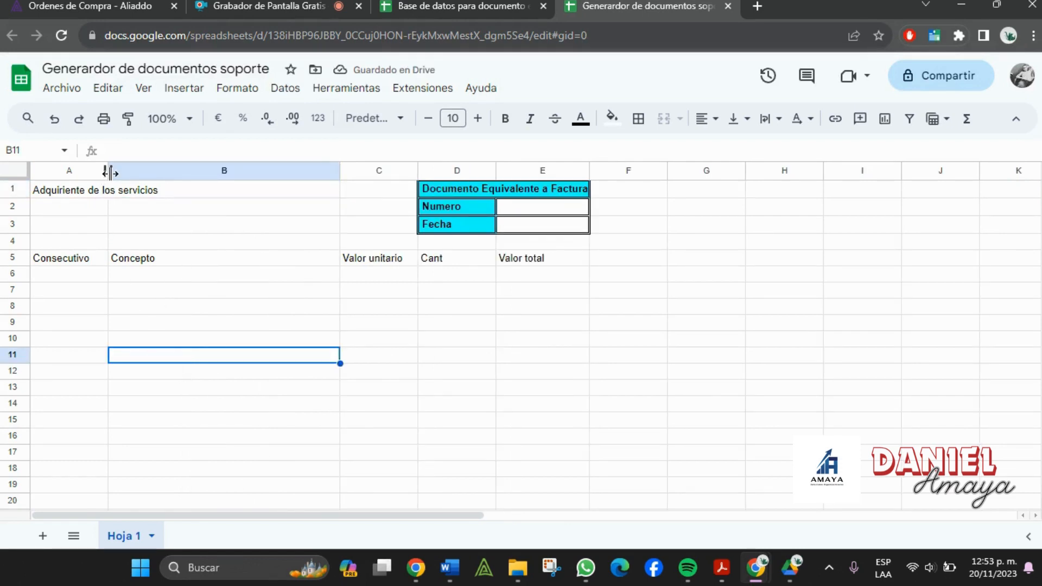
click(145, 225)
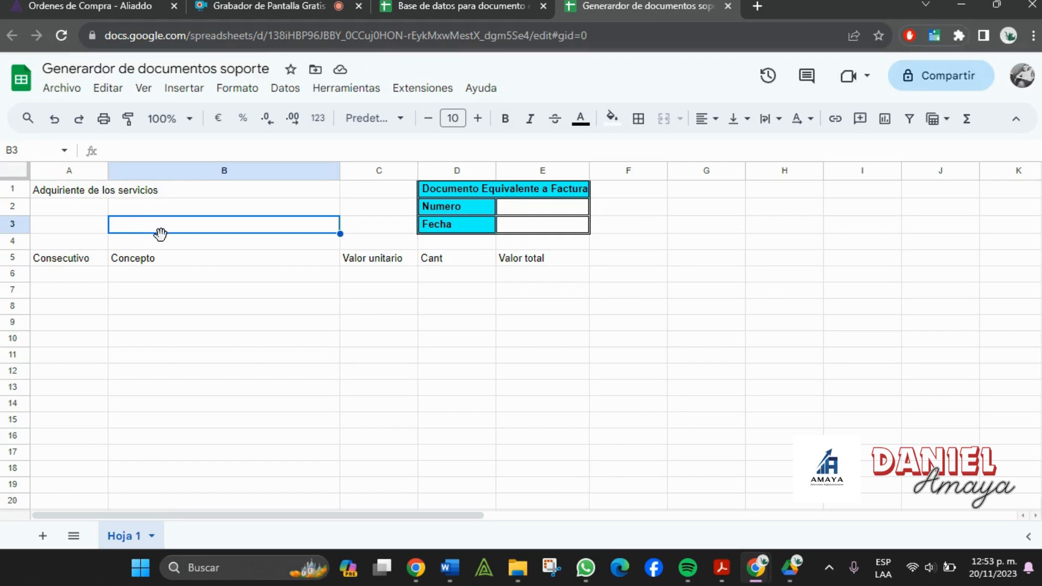
click(64, 216)
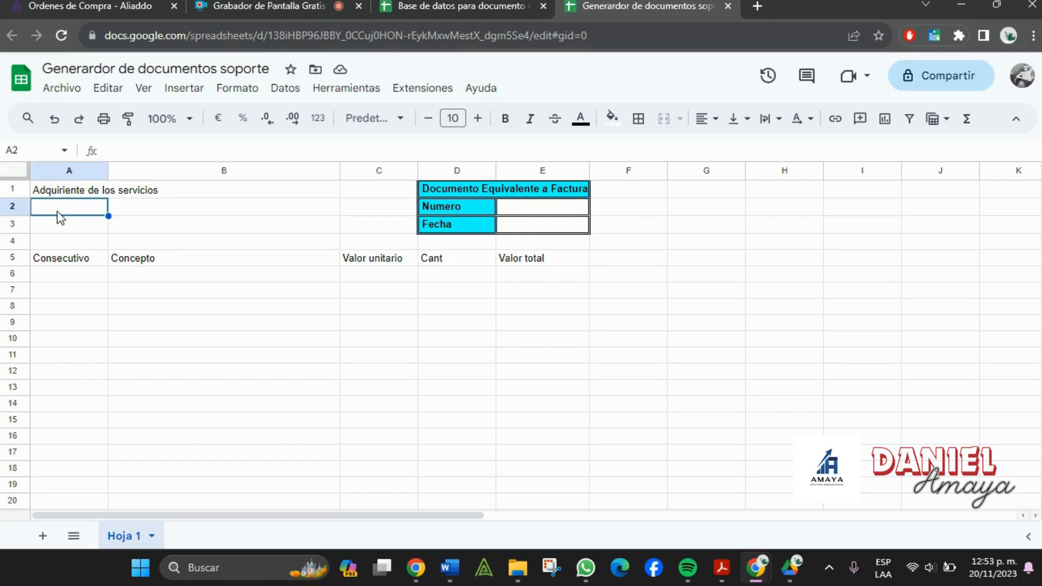
key(alt+Tab)
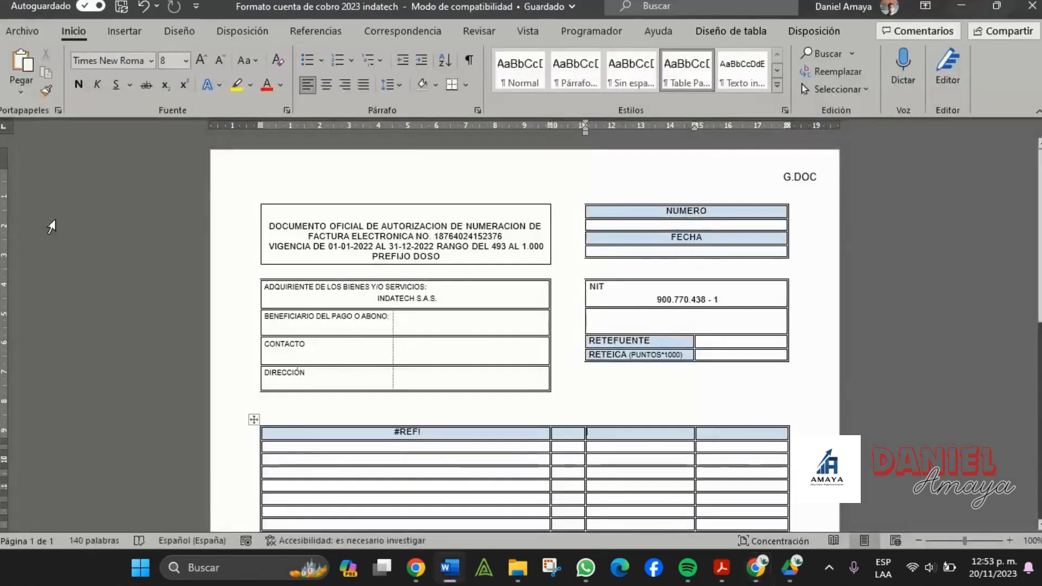
key(alt+Tab)
click(61, 197)
text(A)
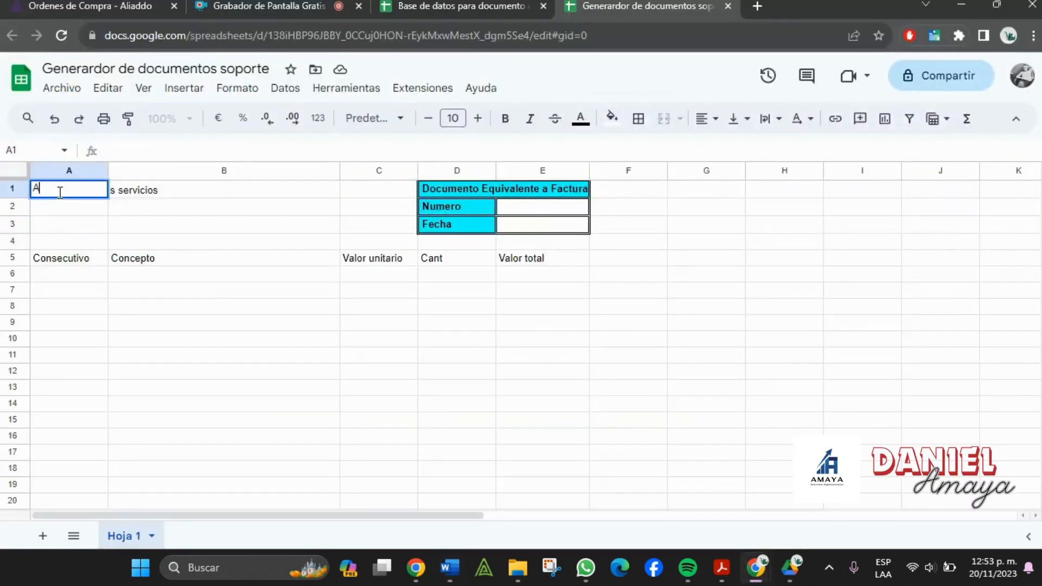
text(dquienten de)
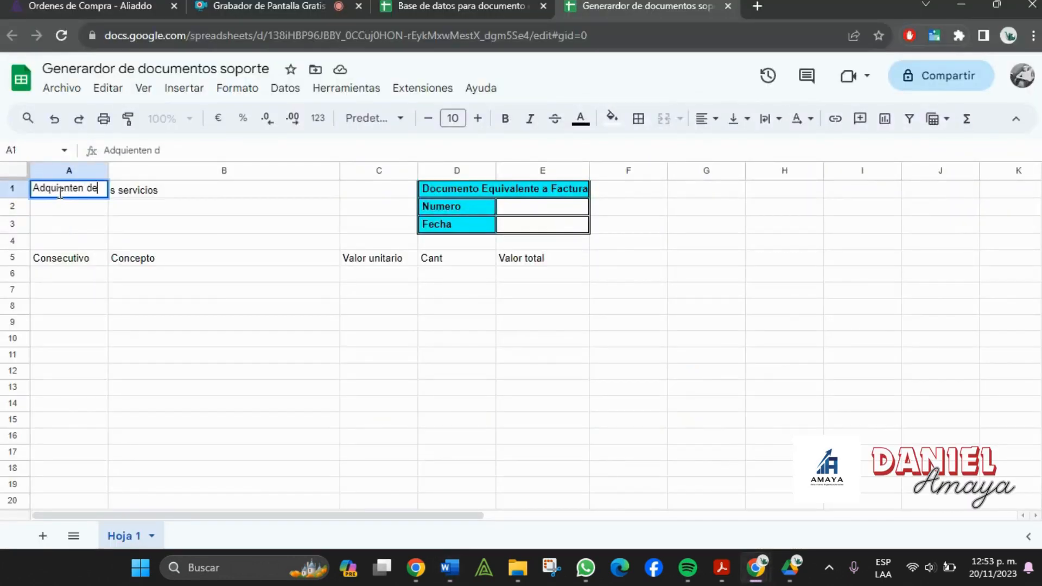
text( los servicios)
key(Tab)
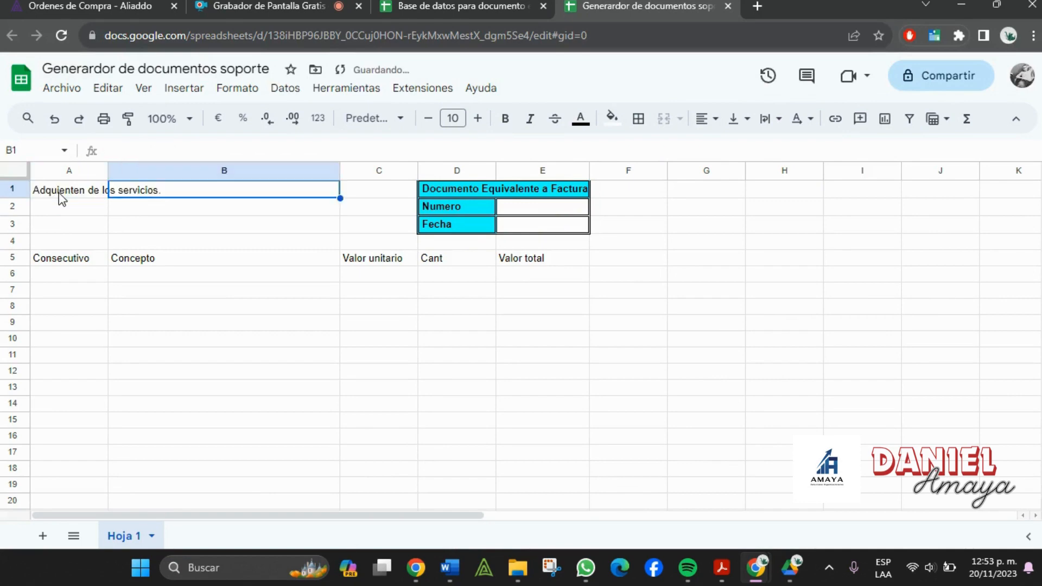
- Check the Word form's beneficiary field while choosing cells for the next labels
key(alt+Tab)
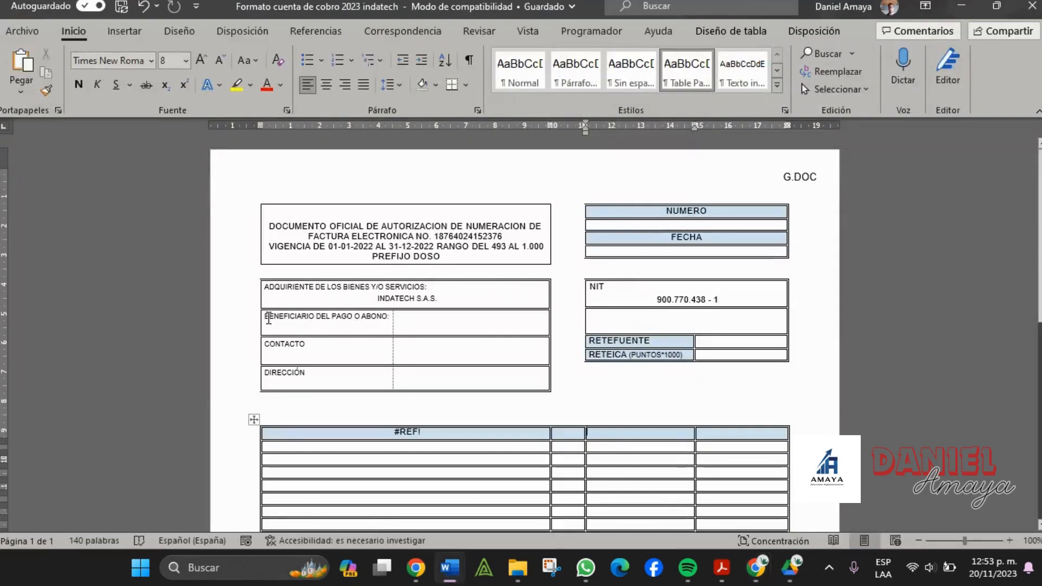
click(267, 319)
key(alt+Tab)
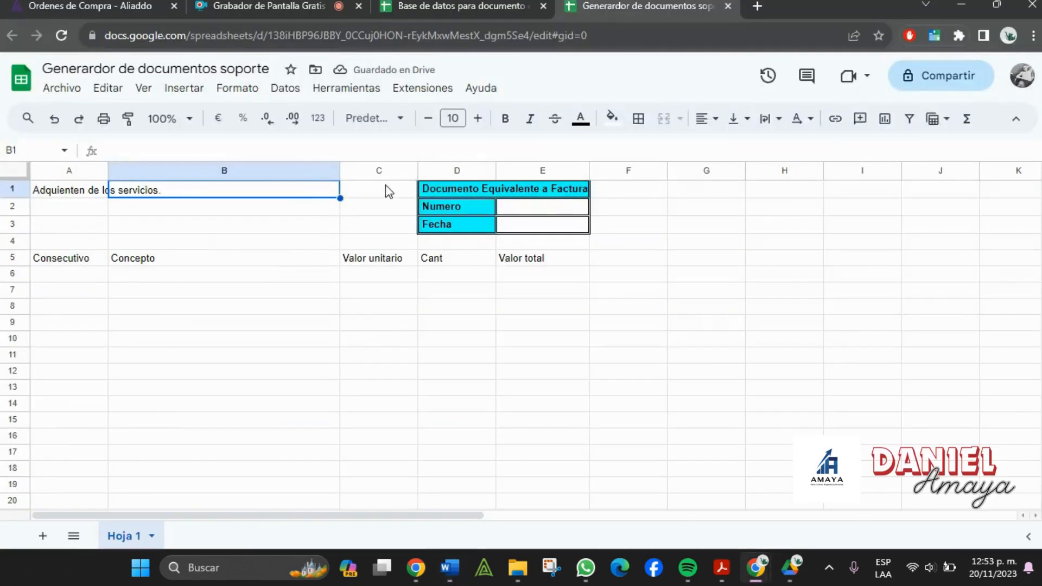
click(389, 192)
click(46, 208)
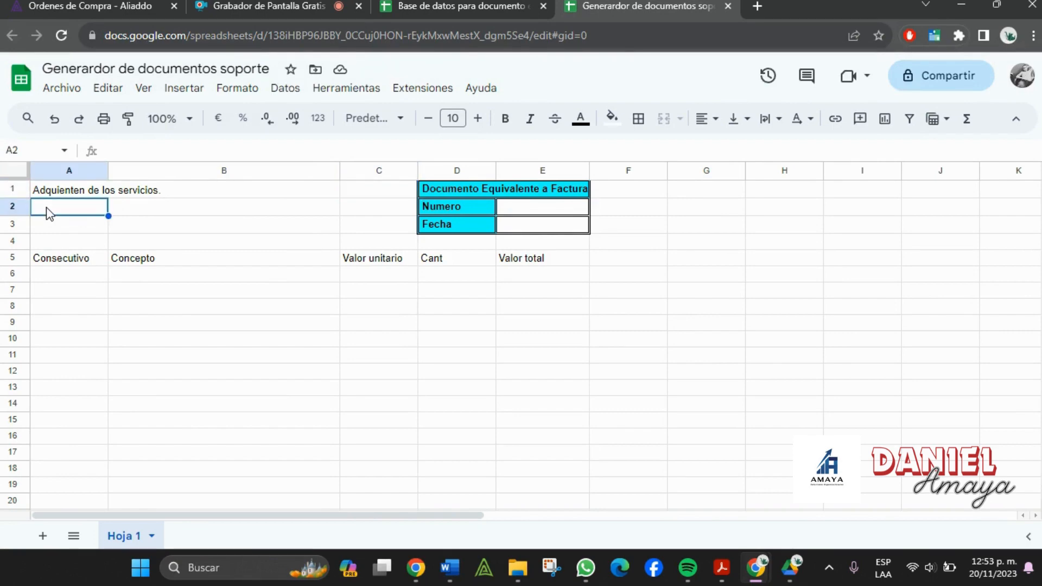
click(47, 229)
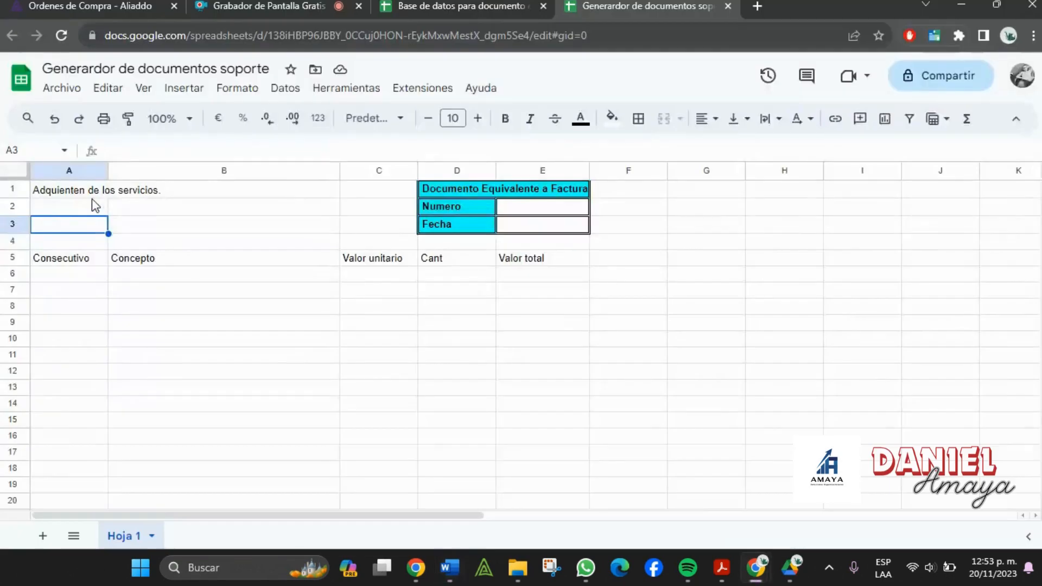
click(96, 212)
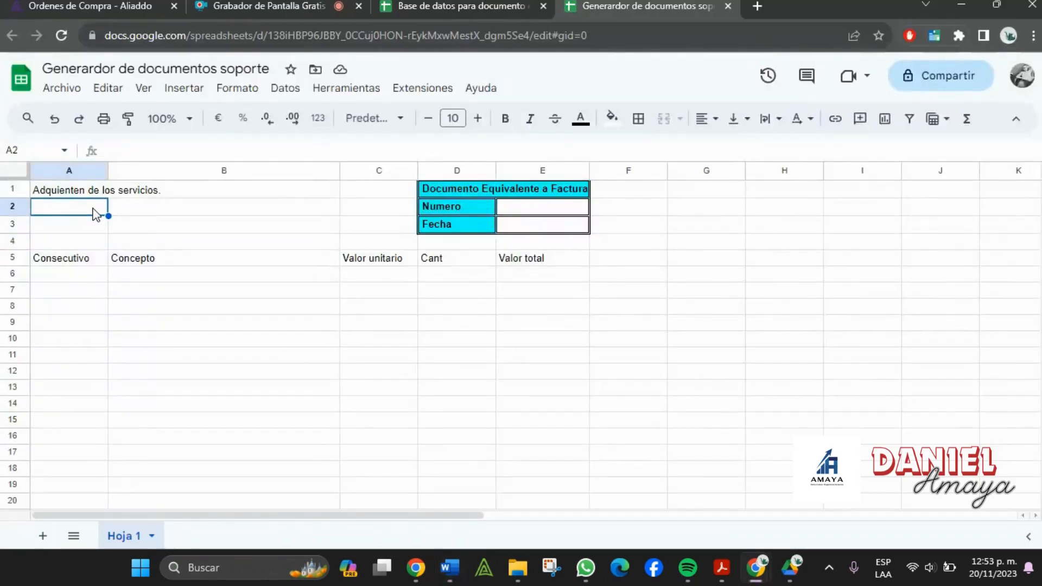
click(164, 213)
key(alt+Tab)
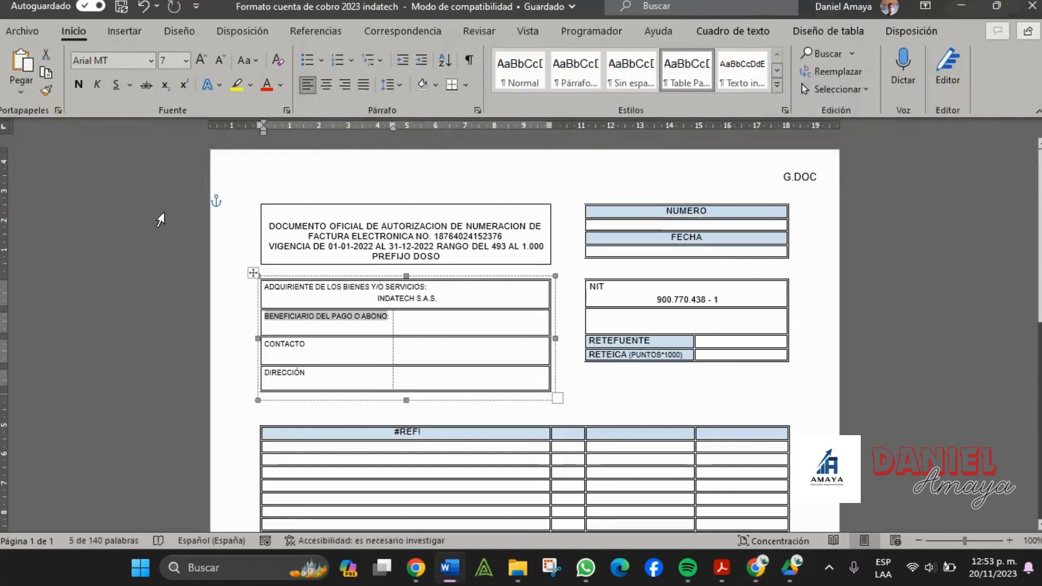
key(alt+Tab)
- Enter 'Contacto' in A3 of the buyer block
click(88, 231)
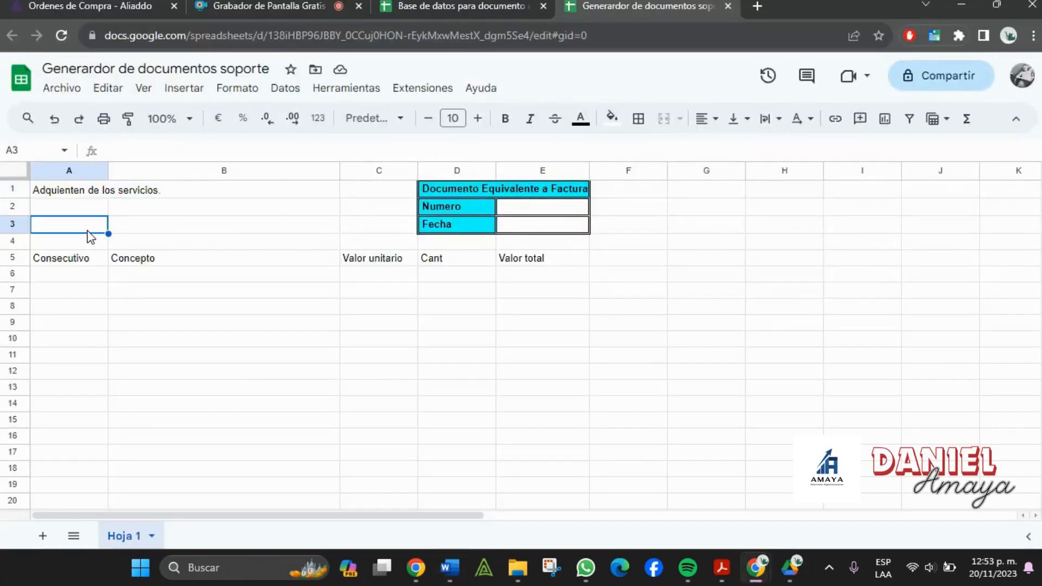
text(Contacto)
key(Tab)
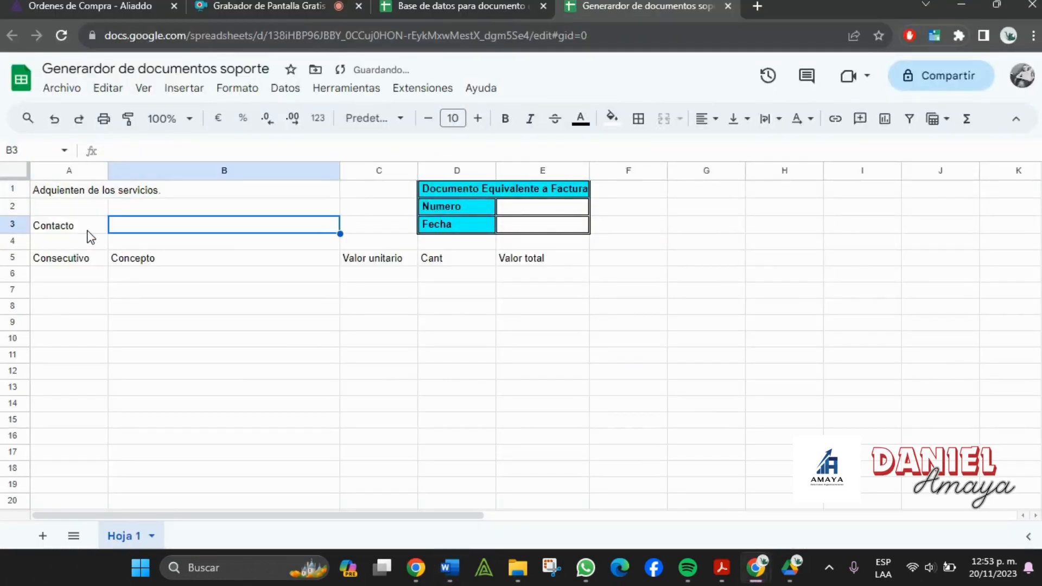
key(alt+Tab)
key(alt+Tab)
drag(96, 210, 128, 211)
click(82, 228)
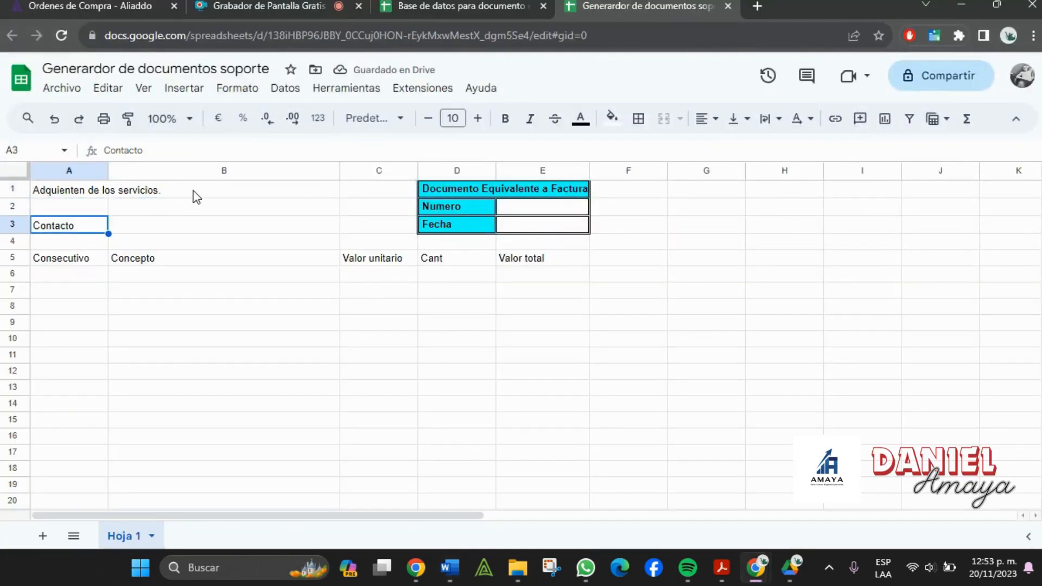
drag(197, 196, 70, 214)
click(68, 209)
click(12, 207)
right_click(12, 206)
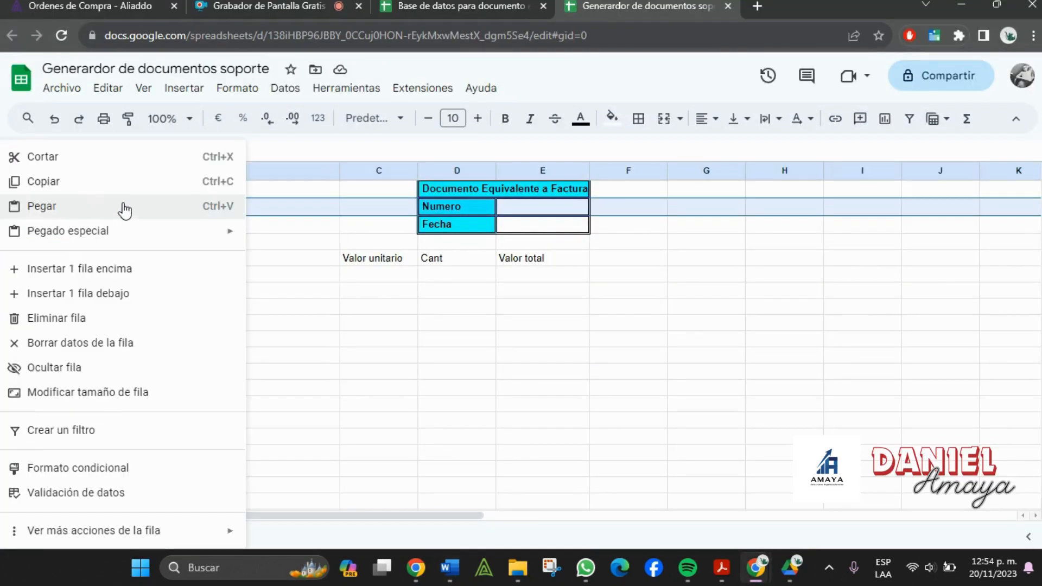
click(130, 293)
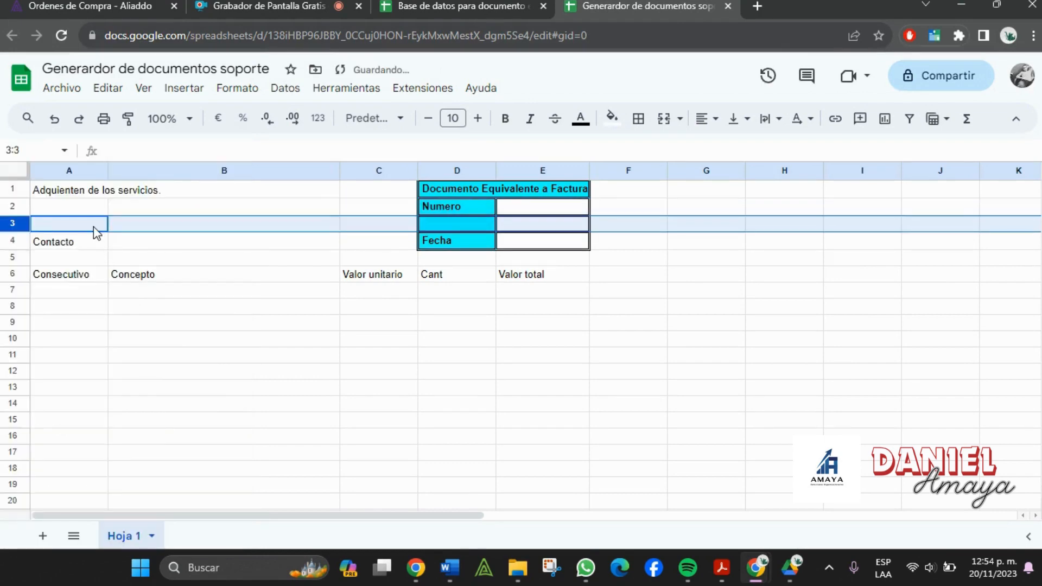
drag(89, 209, 157, 212)
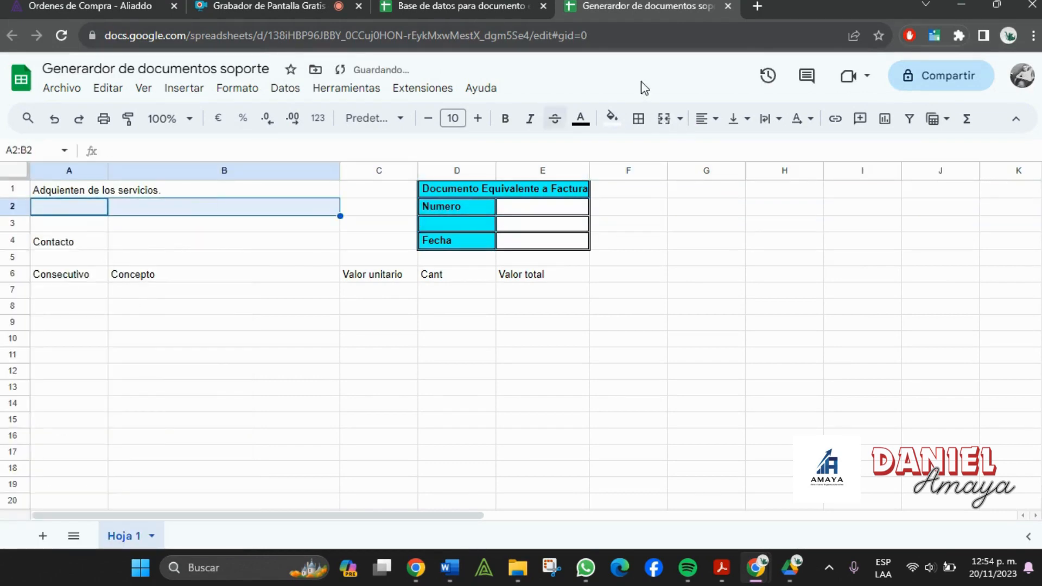
click(663, 123)
drag(84, 245, 122, 244)
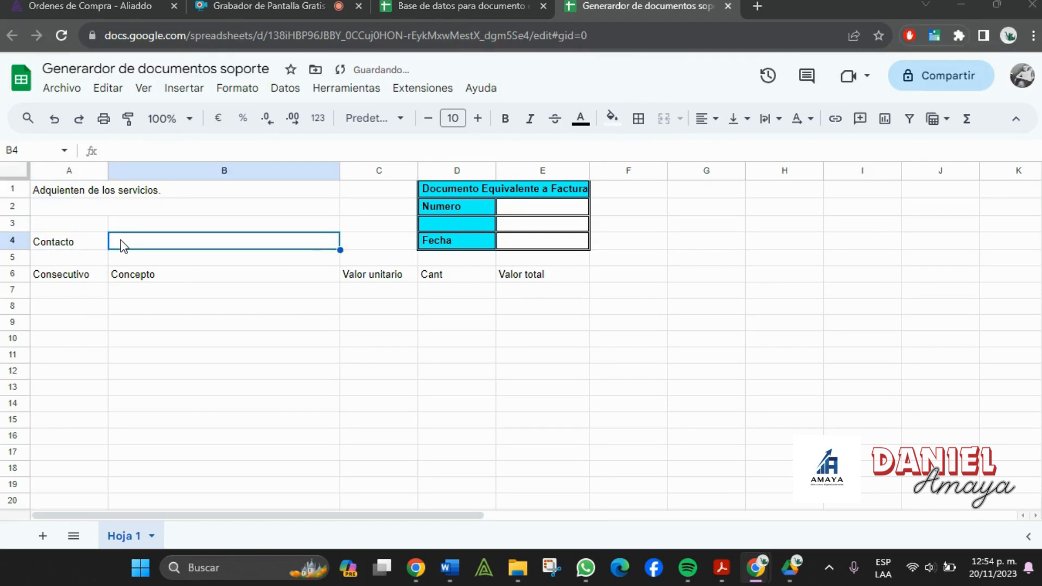
key(alt+Tab)
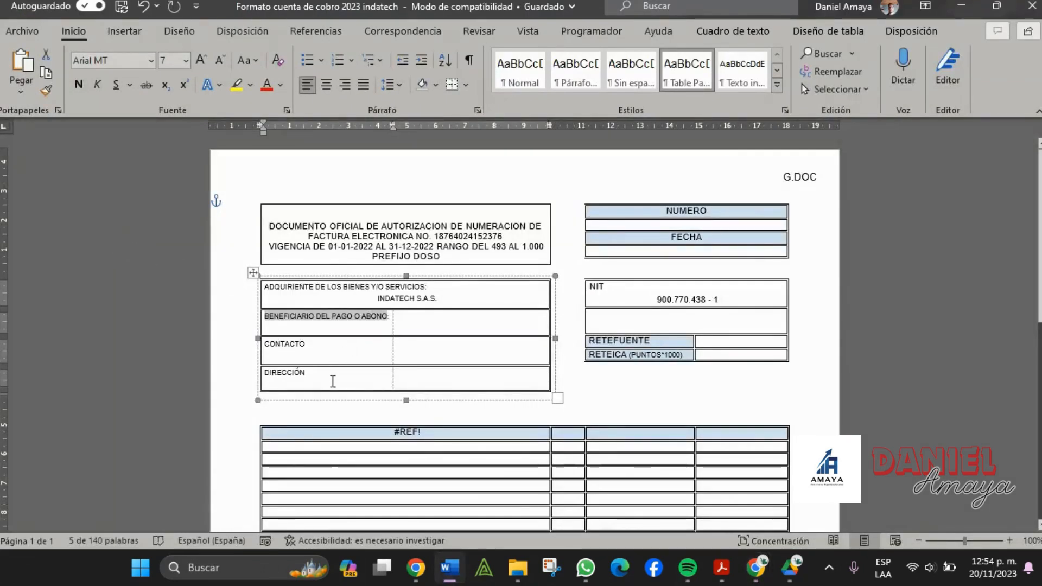
click(333, 385)
key(alt+Tab)
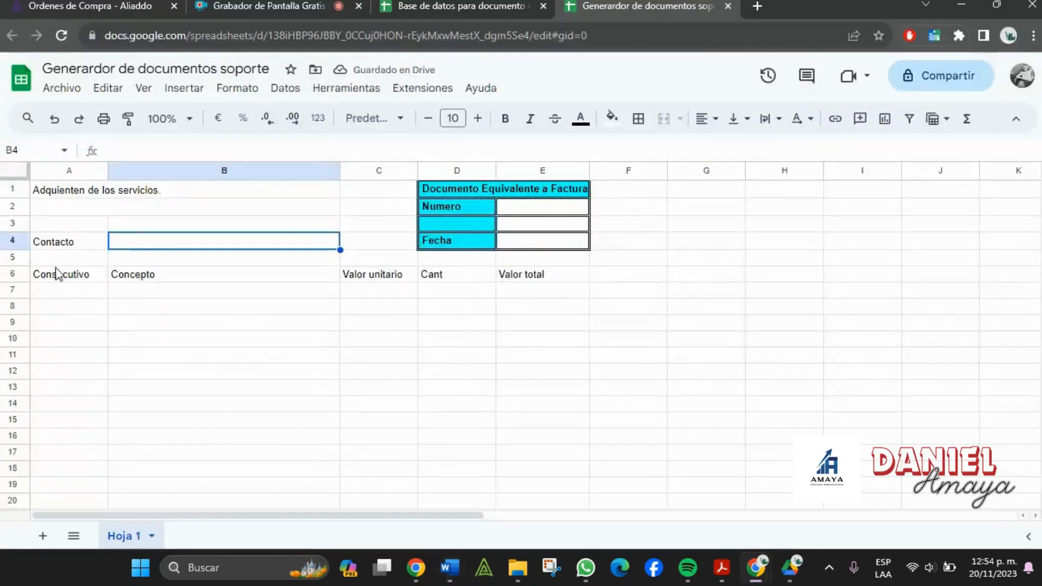
click(13, 259)
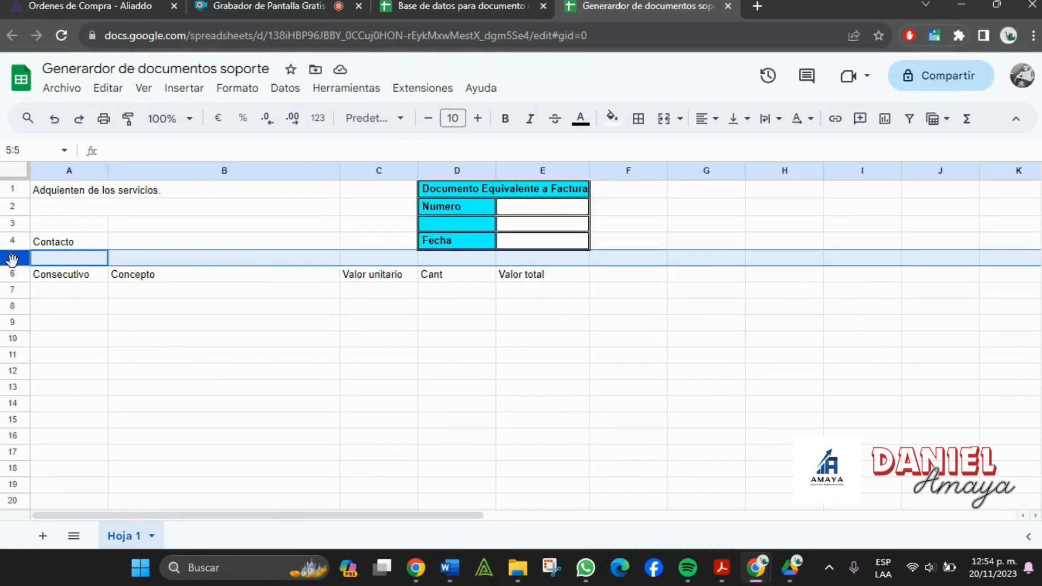
right_click(15, 259)
click(81, 268)
click(79, 266)
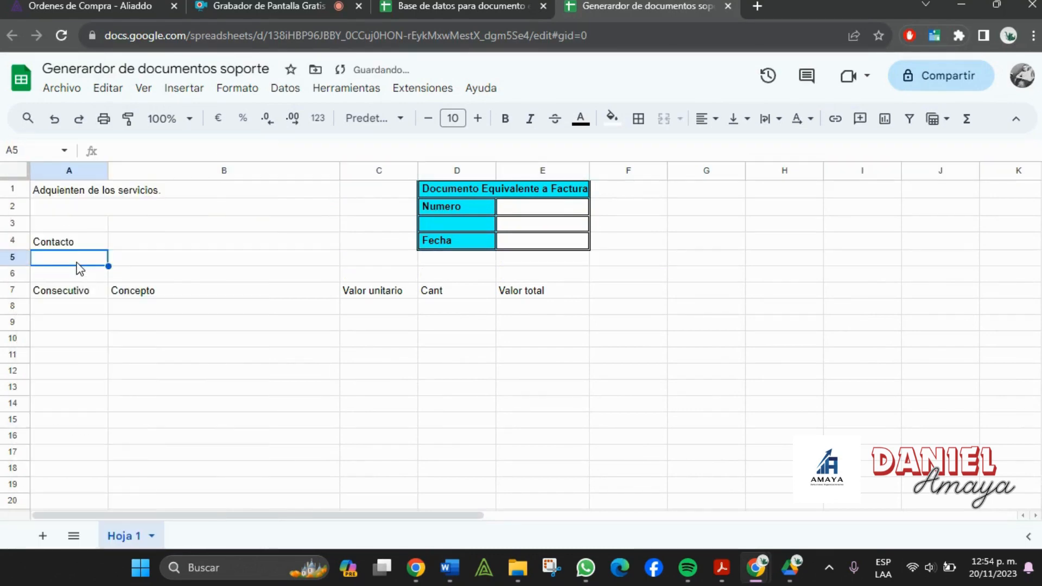
text(Direccup)
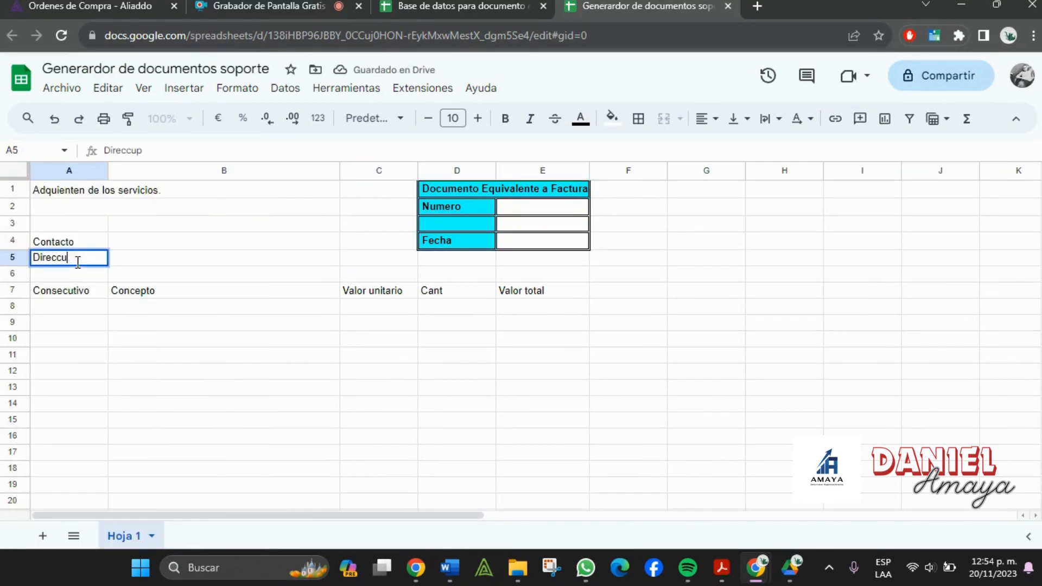
key(BackSpace)
key(Tab)
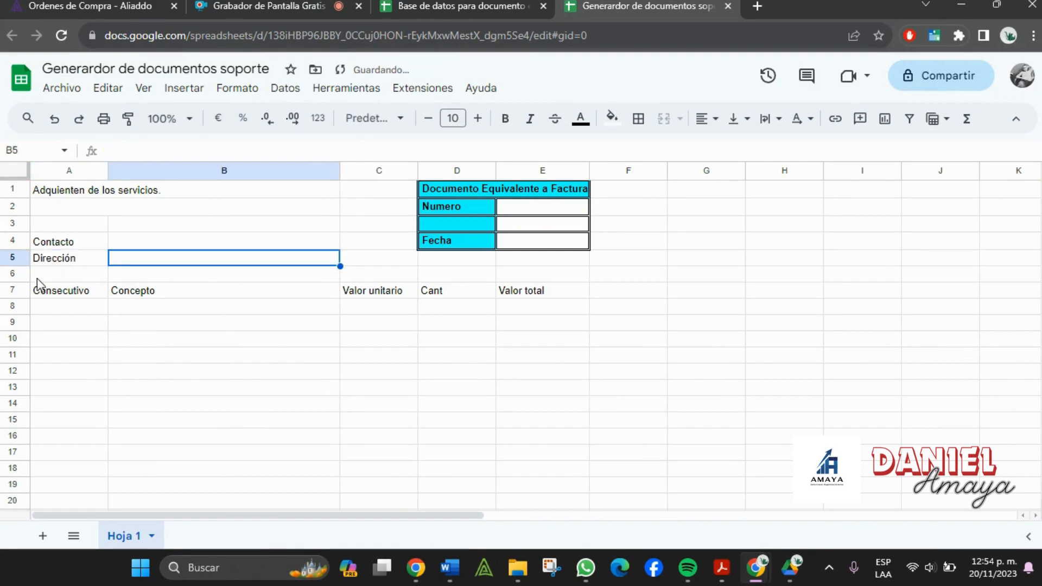
click(12, 274)
right_click(12, 273)
click(87, 269)
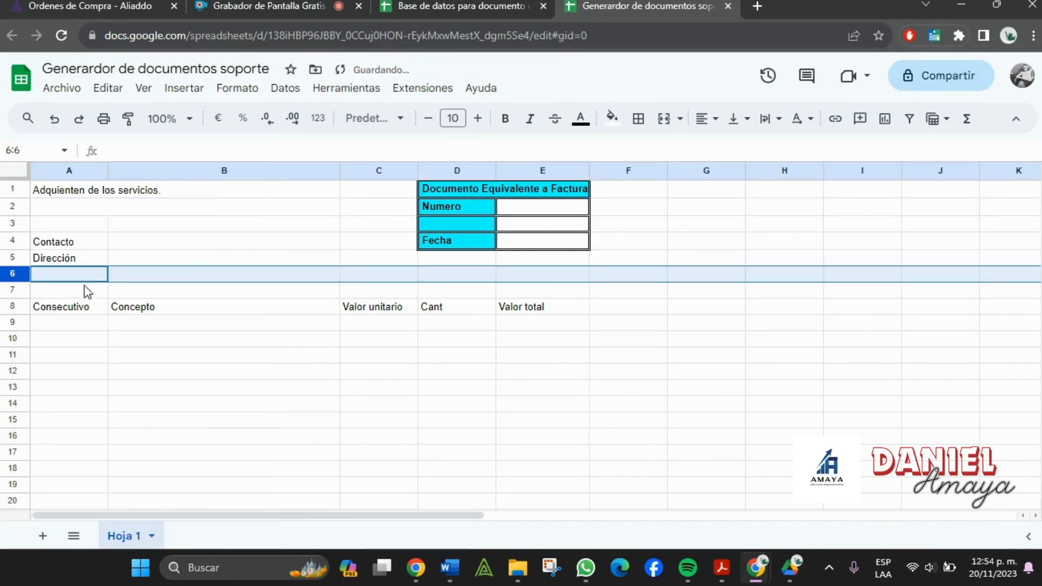
key(Down)
key(alt+Tab)
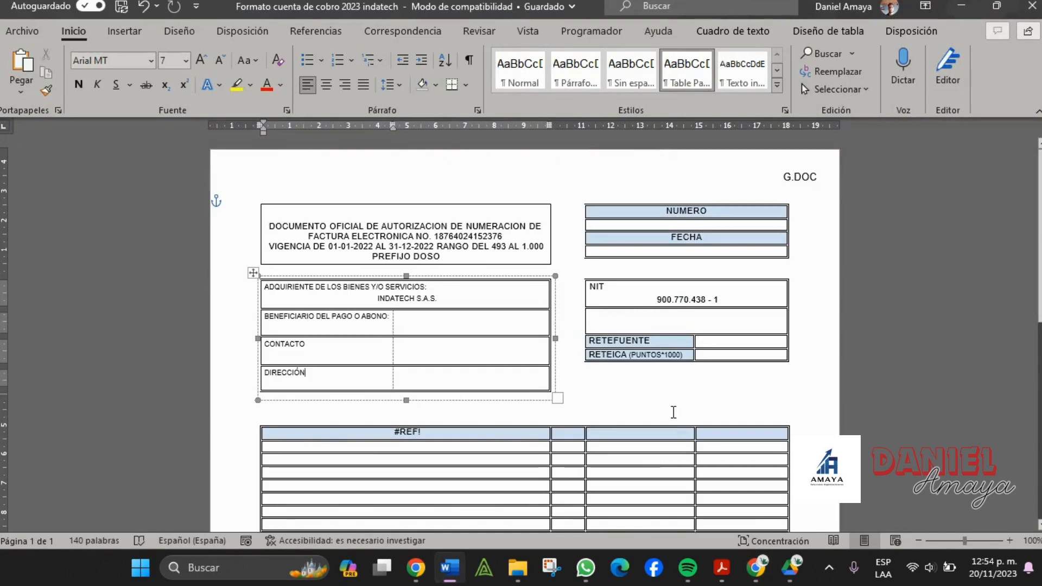
key(alt+Tab)
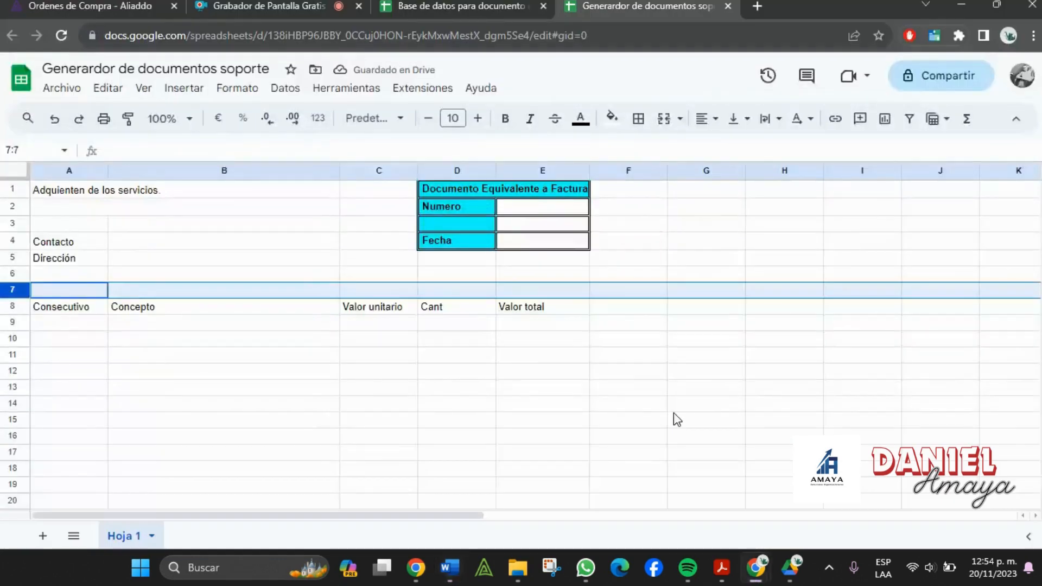
click(87, 294)
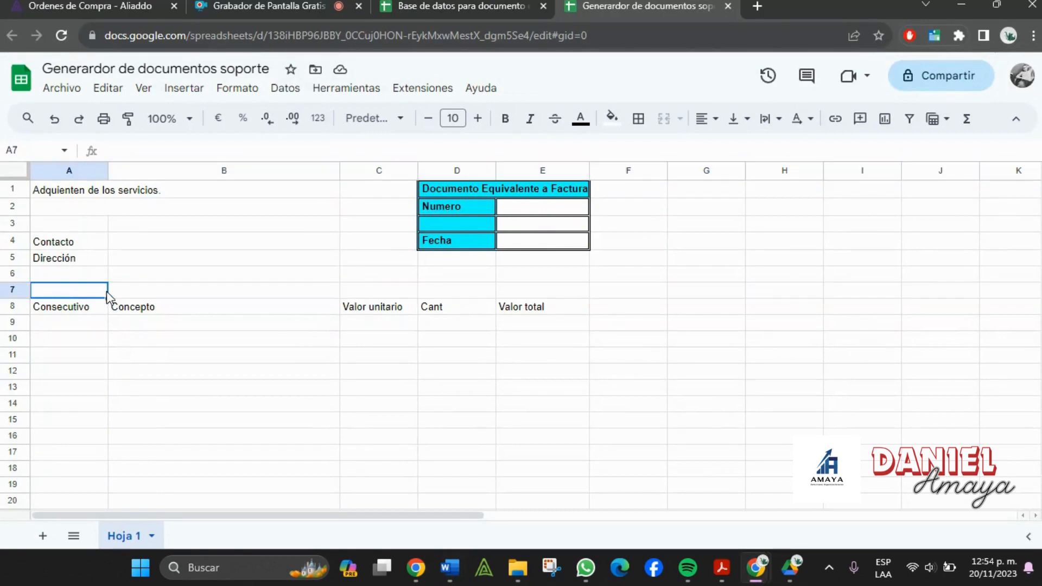
text(Beneficier)
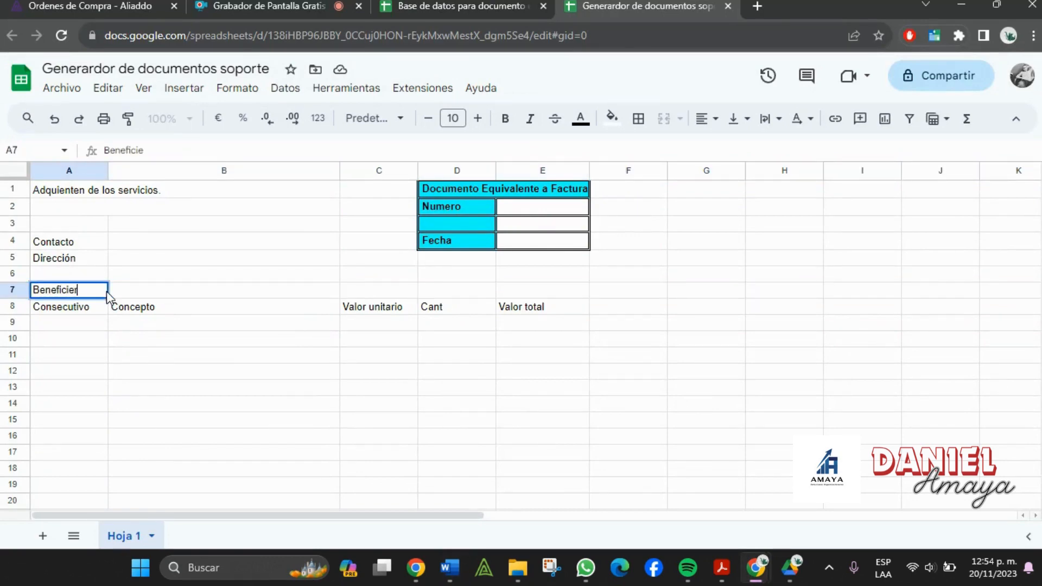
text(io del pago)
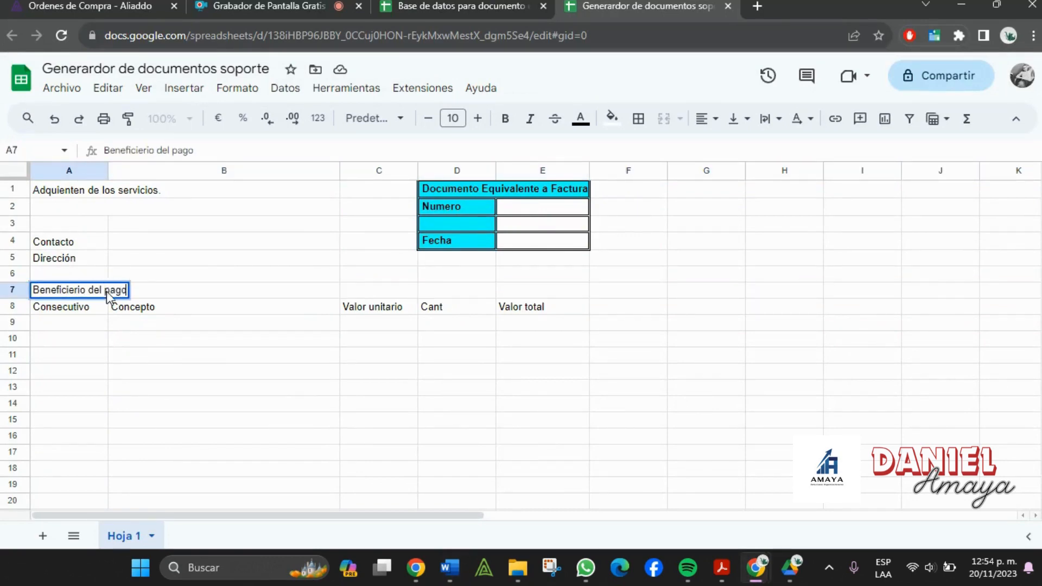
key(Tab)
right_click(10, 291)
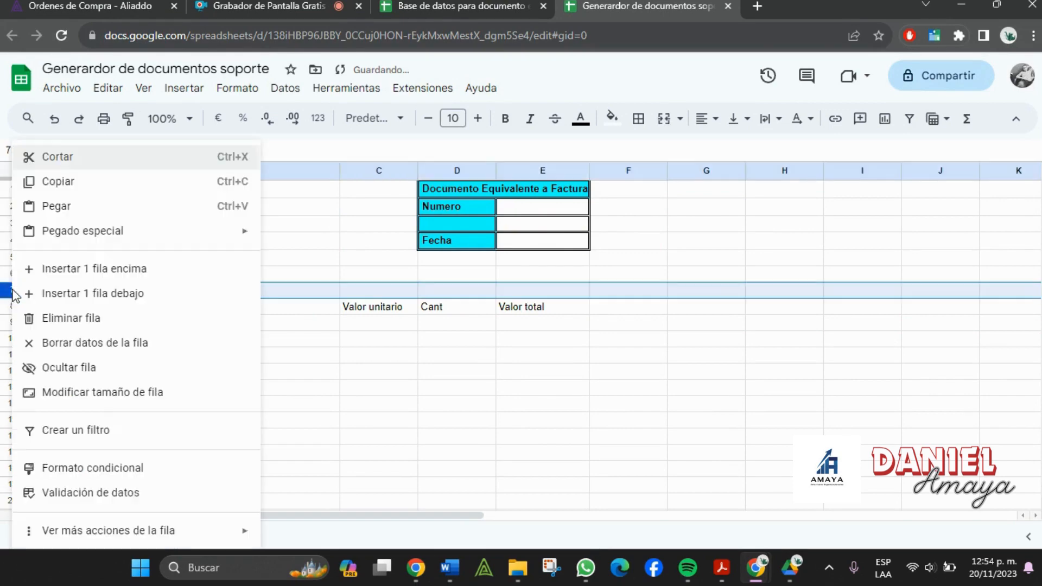
click(91, 293)
drag(77, 307, 161, 314)
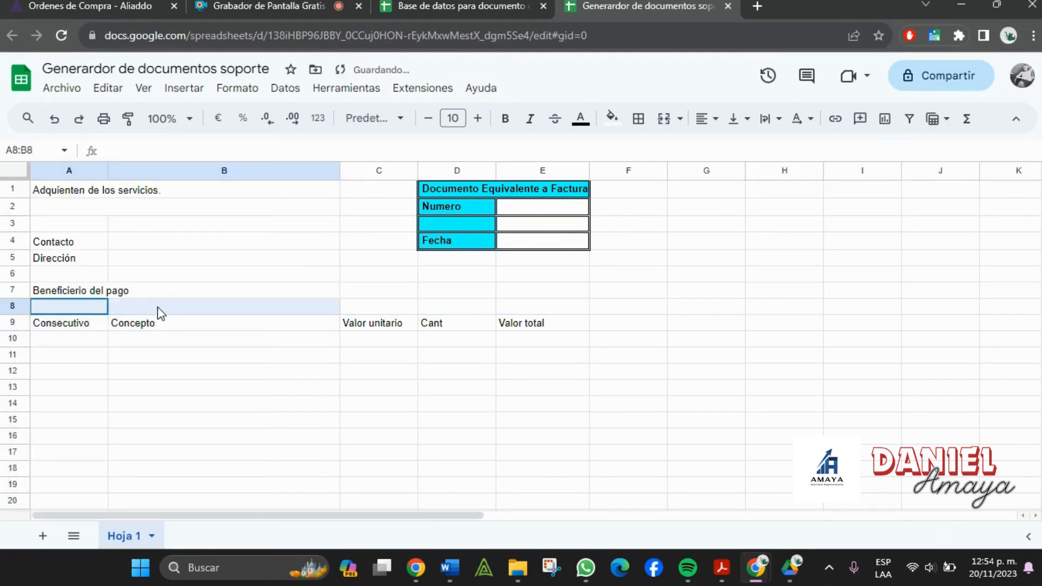
right_click(11, 301)
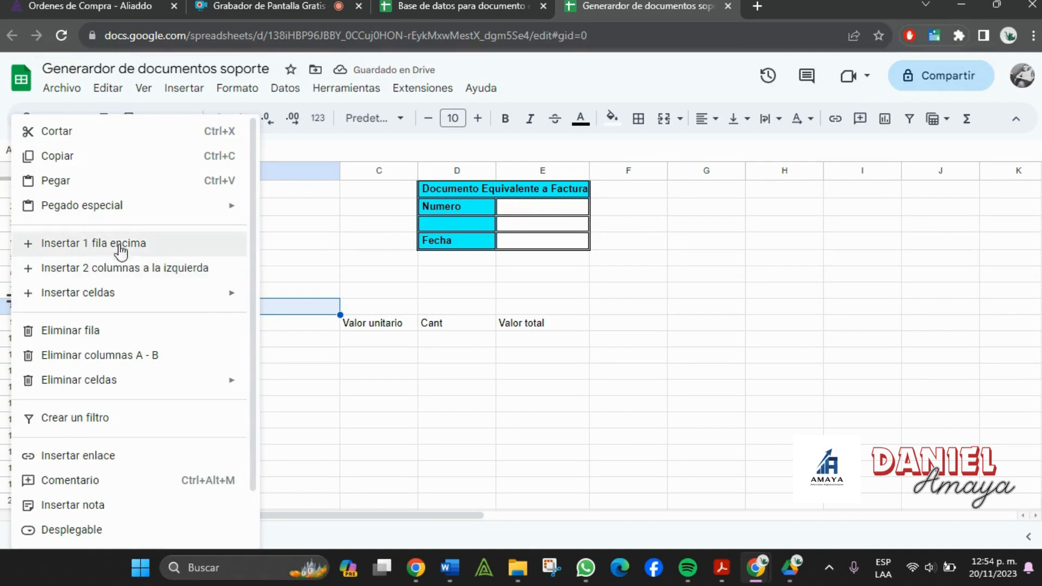
click(441, 329)
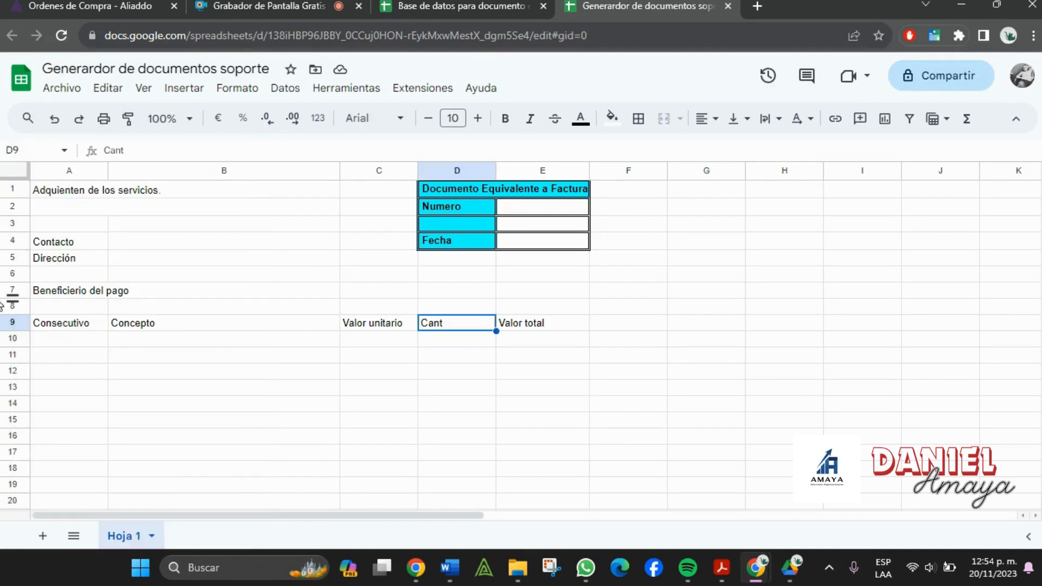
click(14, 306)
right_click(14, 307)
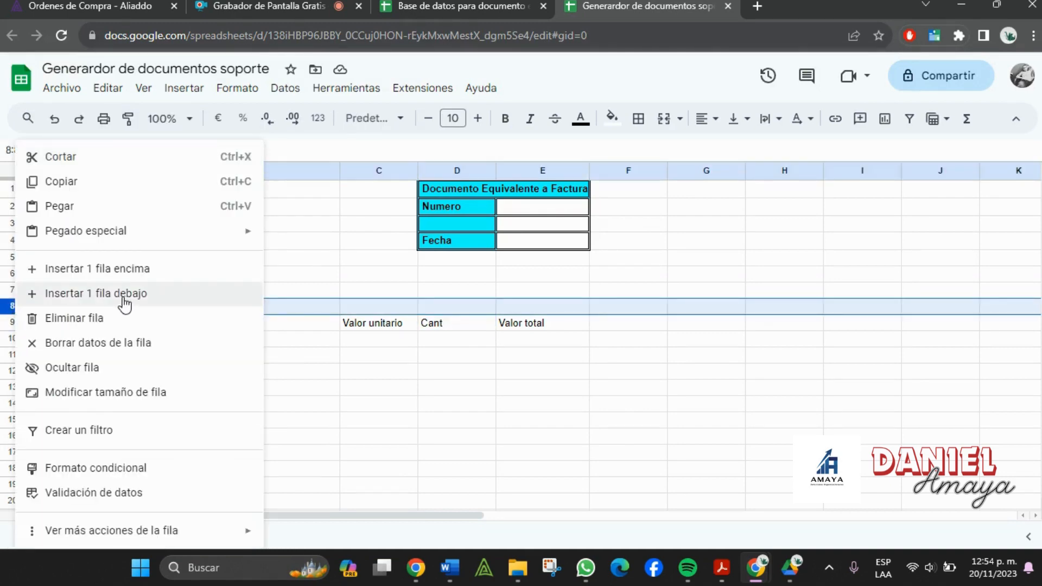
click(121, 298)
click(117, 403)
click(90, 325)
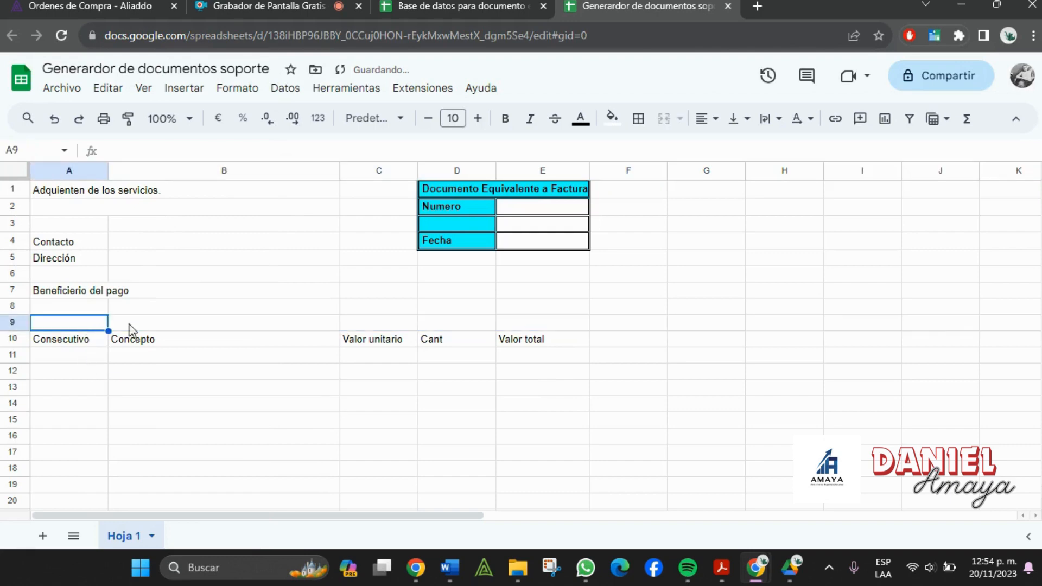
right_click(12, 325)
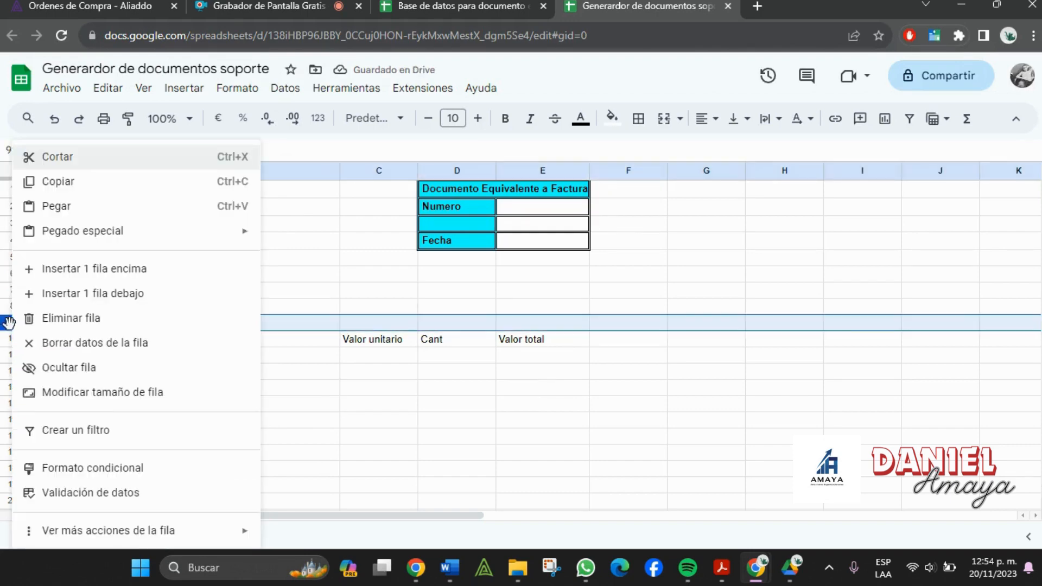
click(106, 294)
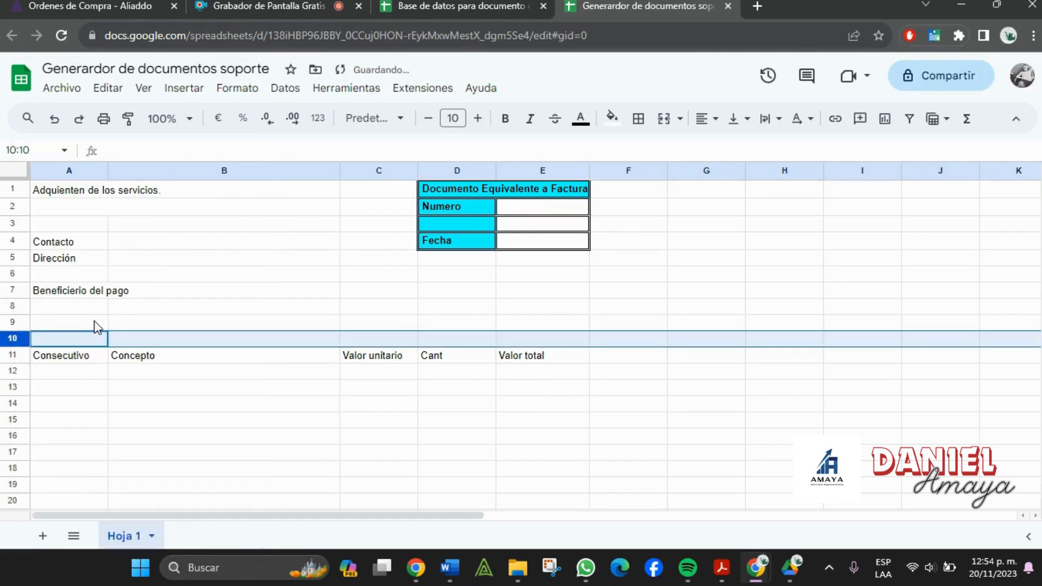
click(98, 326)
click(152, 327)
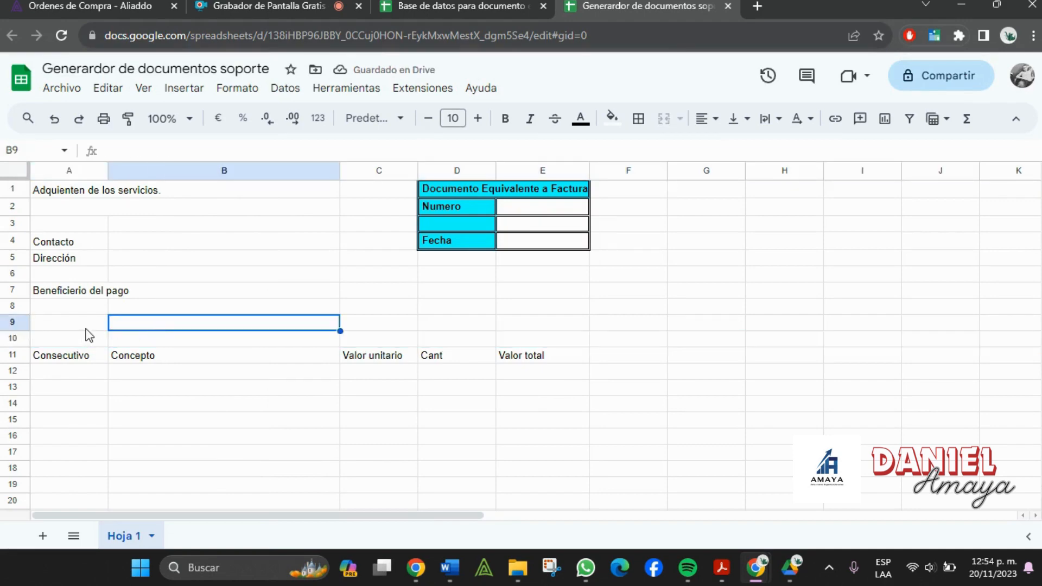
drag(87, 328, 497, 322)
key(alt+Tab)
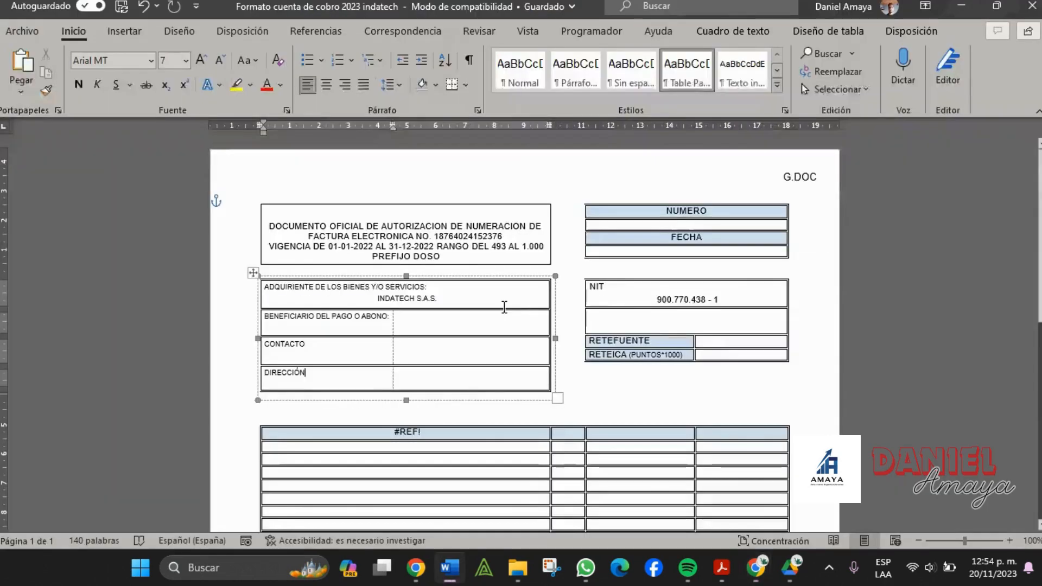
scroll(519, 302, down, 3)
key(alt+Tab)
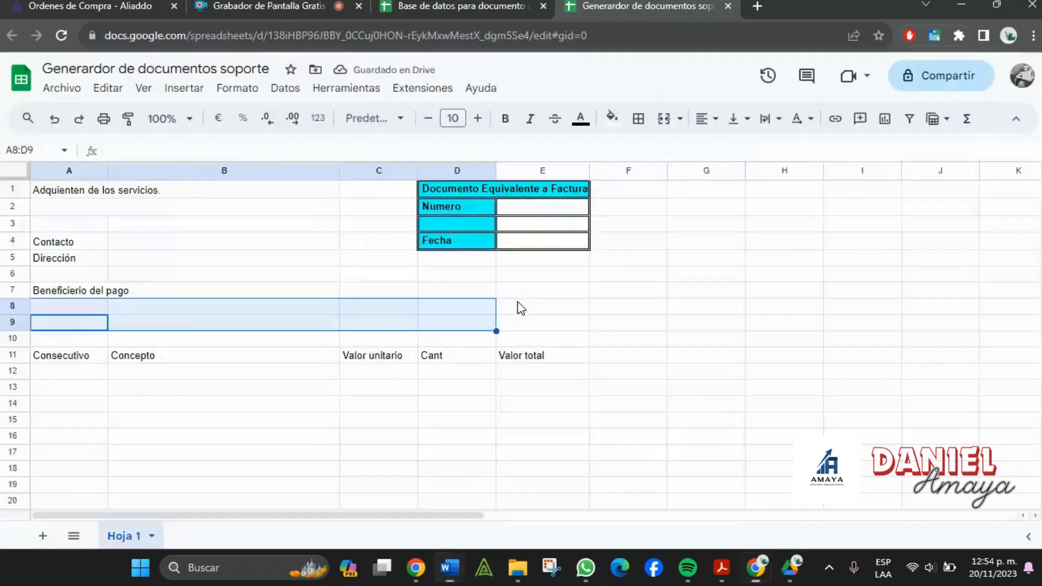
- Merge A1:B1 into a bold cyan heading and put all borders on A1:B2
click(308, 436)
drag(80, 190, 174, 207)
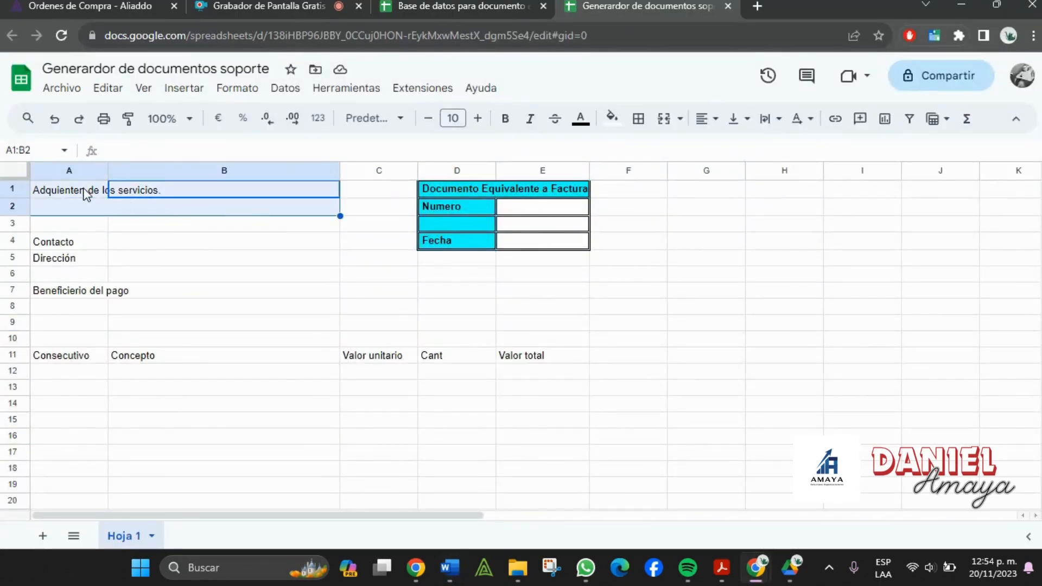
drag(82, 190, 144, 193)
click(664, 120)
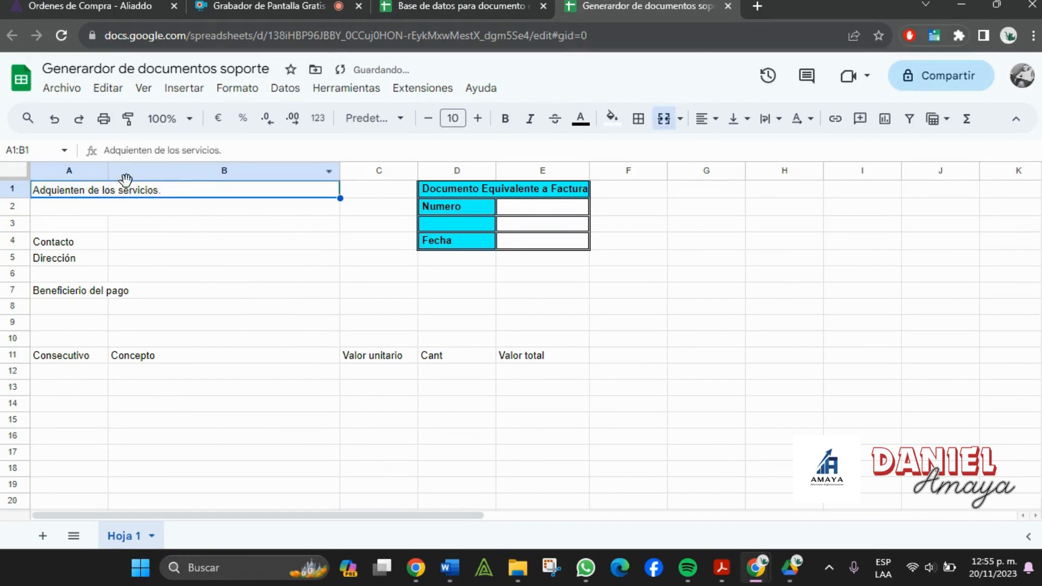
click(612, 118)
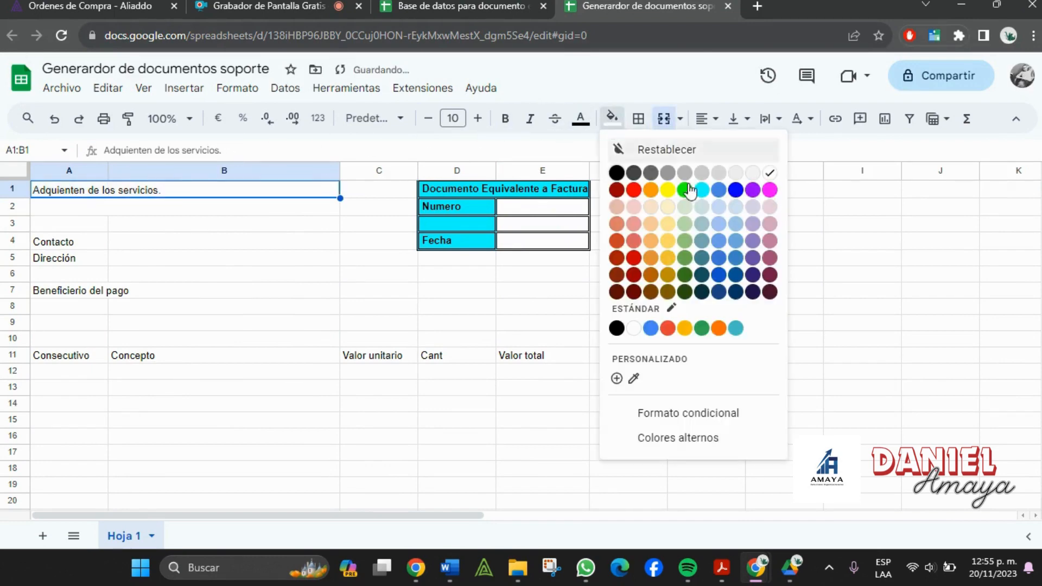
click(705, 194)
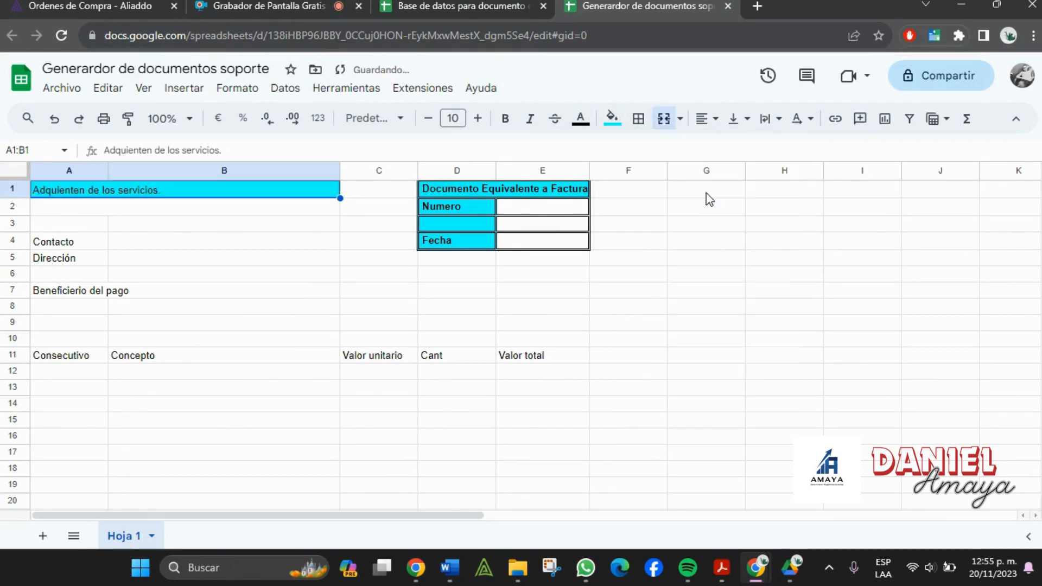
click(505, 118)
drag(132, 198, 132, 208)
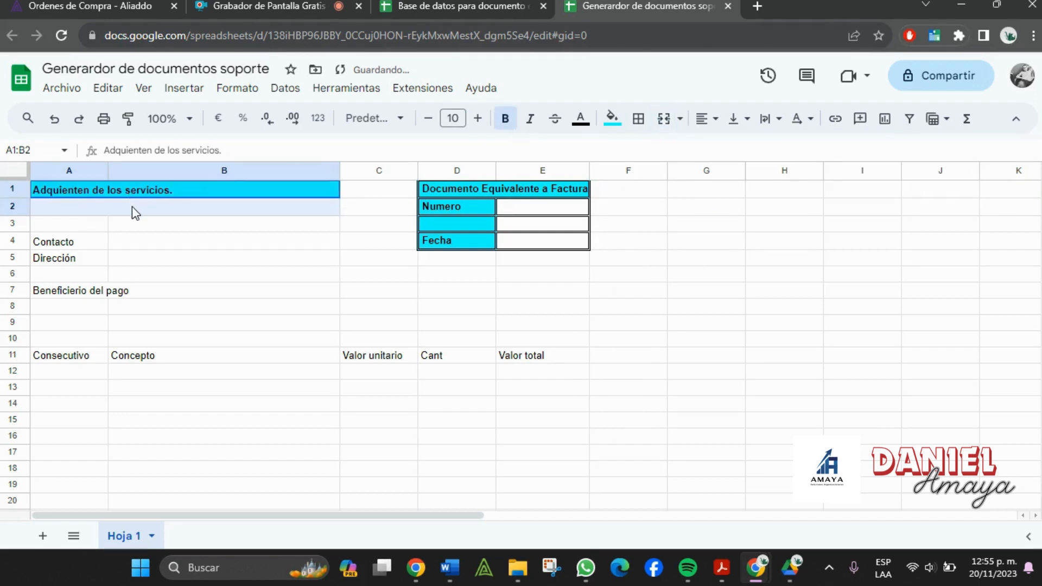
click(640, 121)
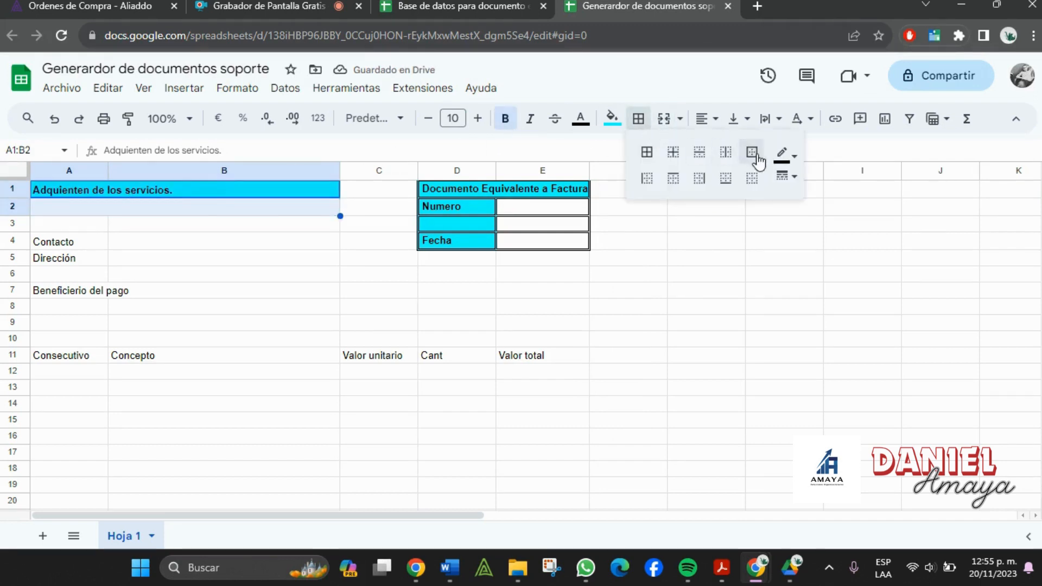
click(648, 153)
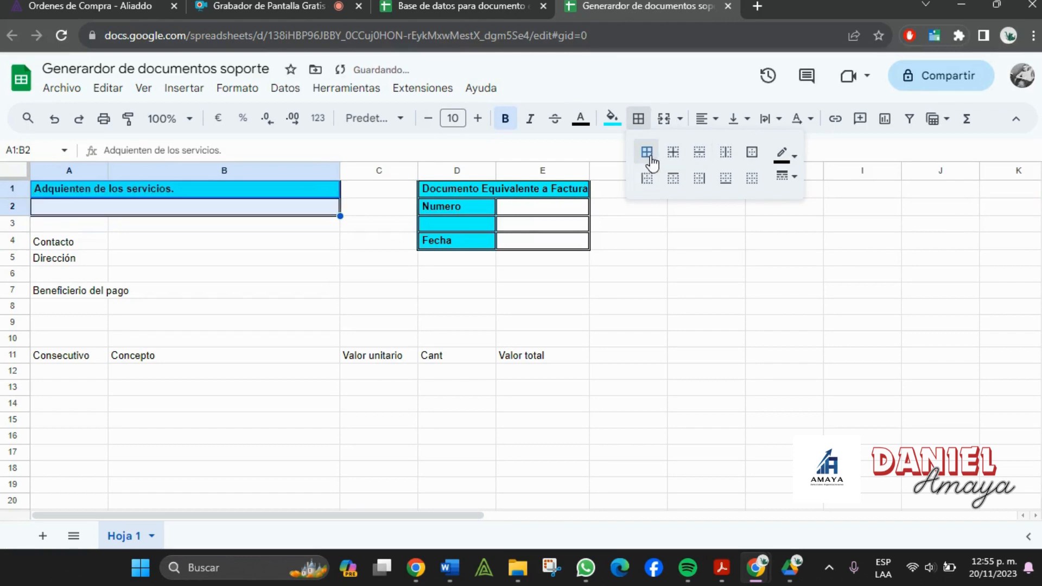
- Fill A3 cyan and border A3:B3
click(67, 229)
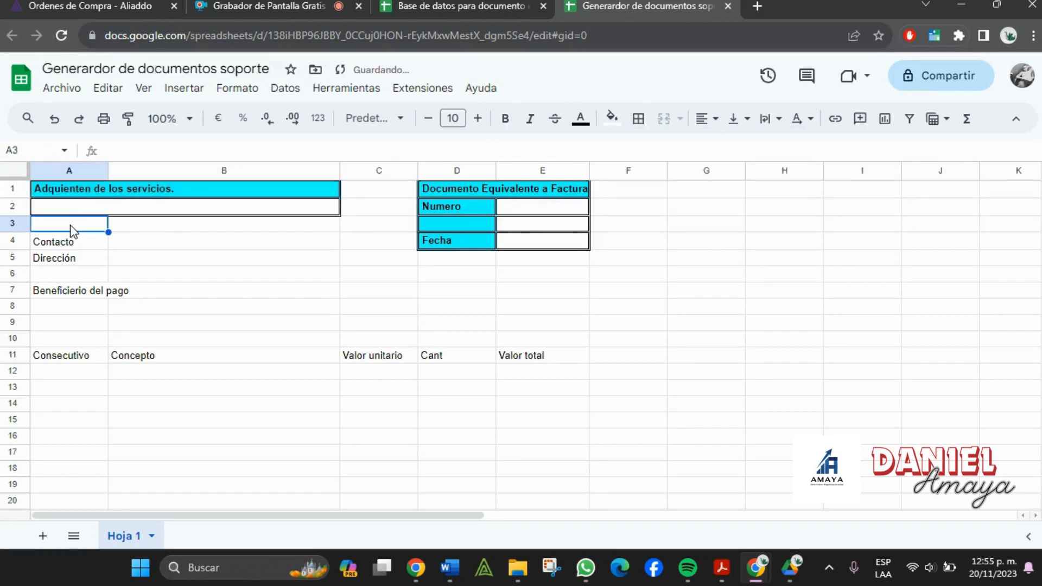
drag(168, 223, 86, 226)
click(85, 226)
click(611, 118)
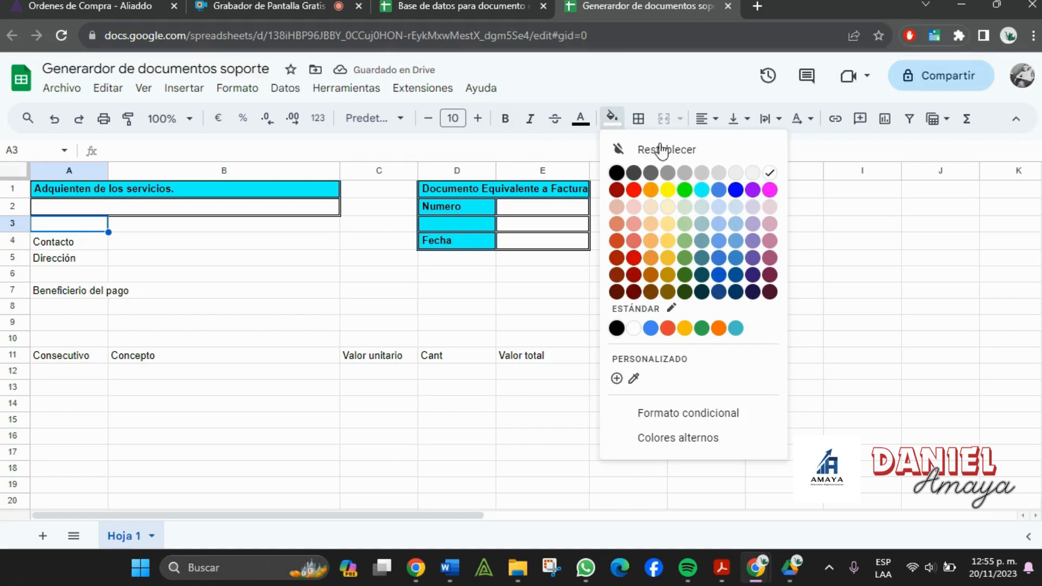
click(701, 191)
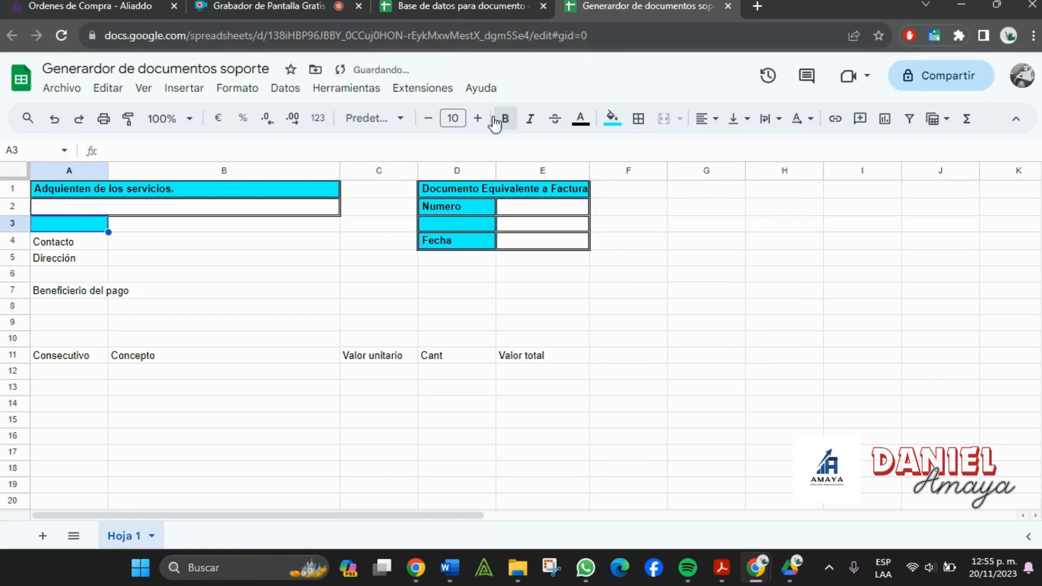
shift+click(122, 227)
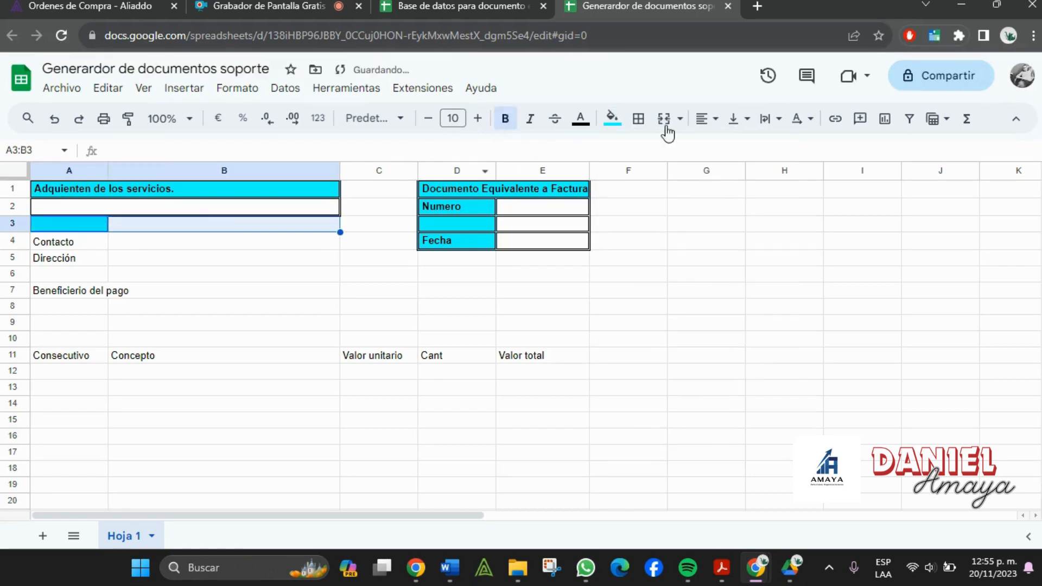
click(639, 119)
- Make the Contacto and Dirección labels bold cyan and border every cell of A4:B5
drag(80, 245, 77, 259)
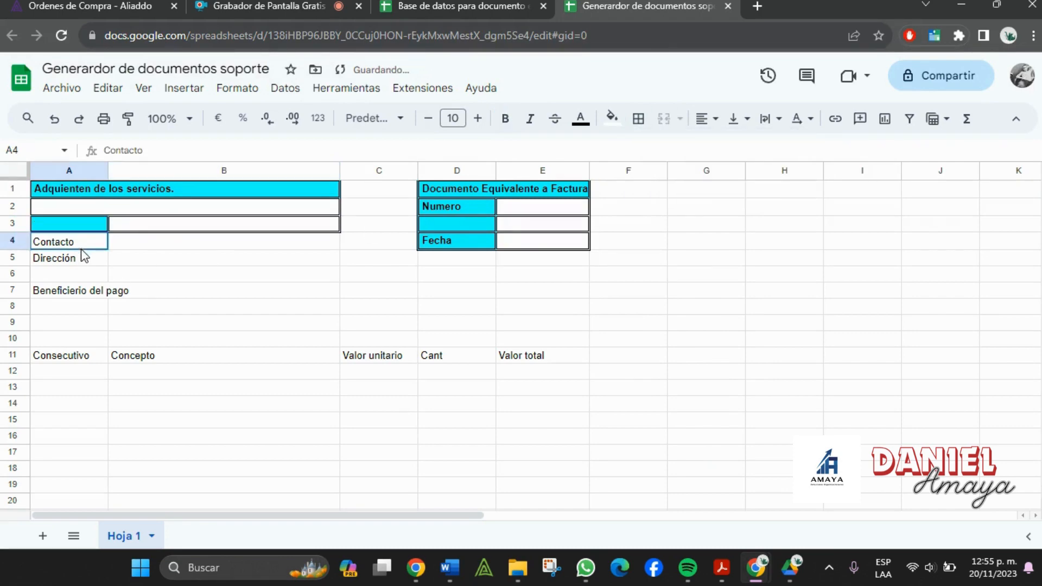
click(612, 118)
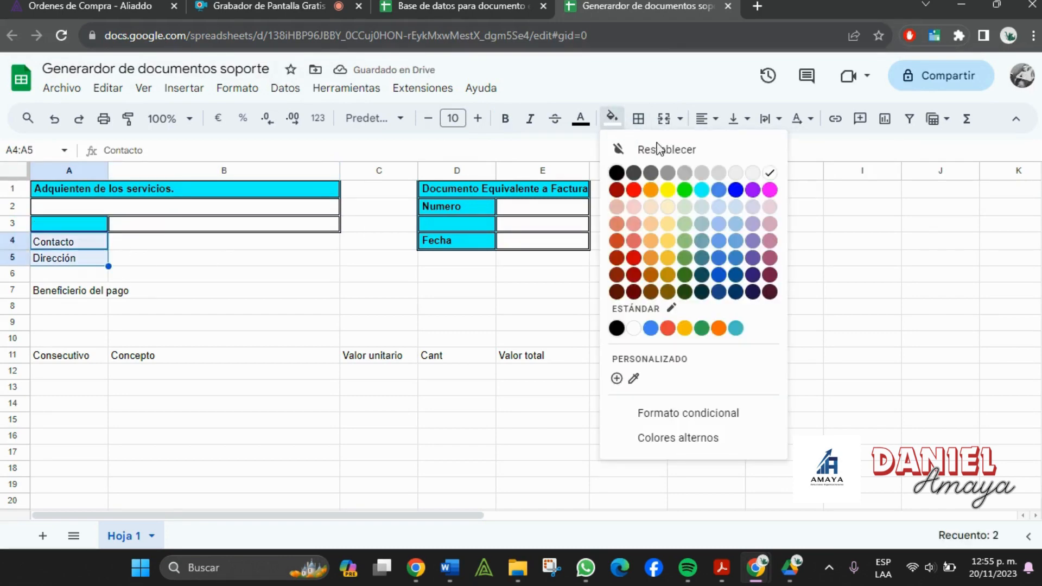
click(702, 191)
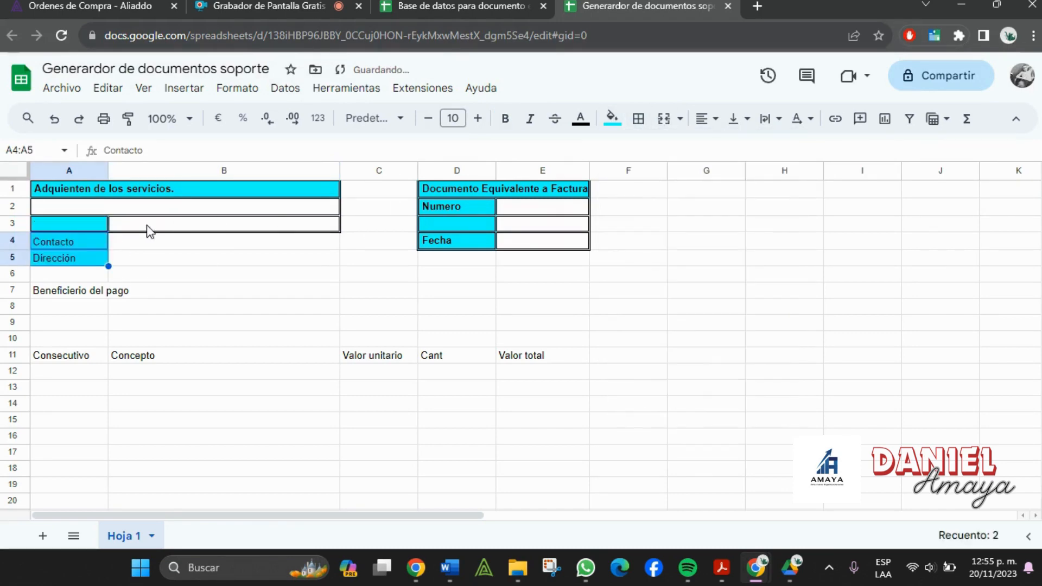
click(506, 118)
drag(92, 242, 217, 258)
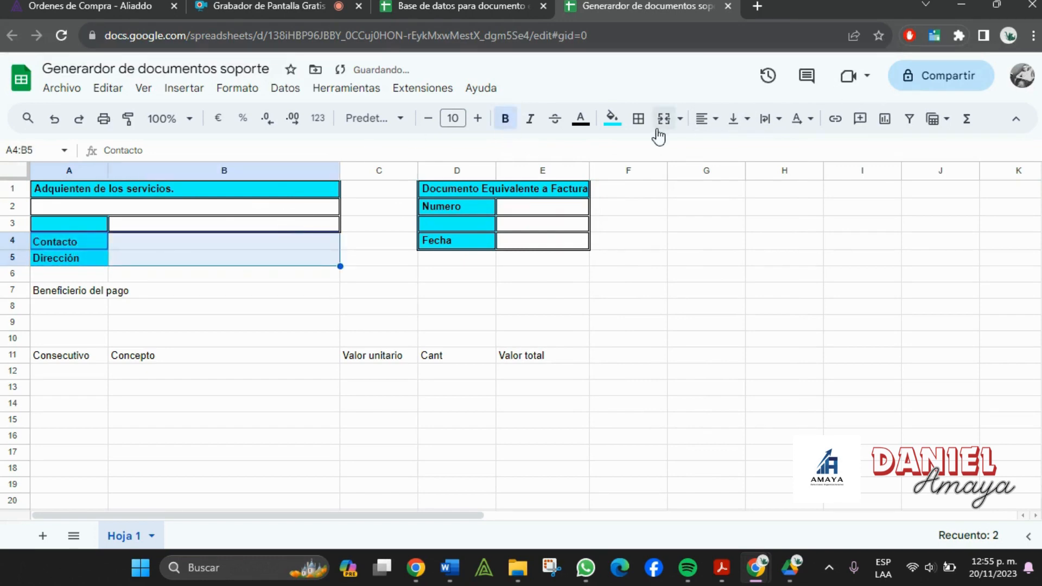
click(639, 118)
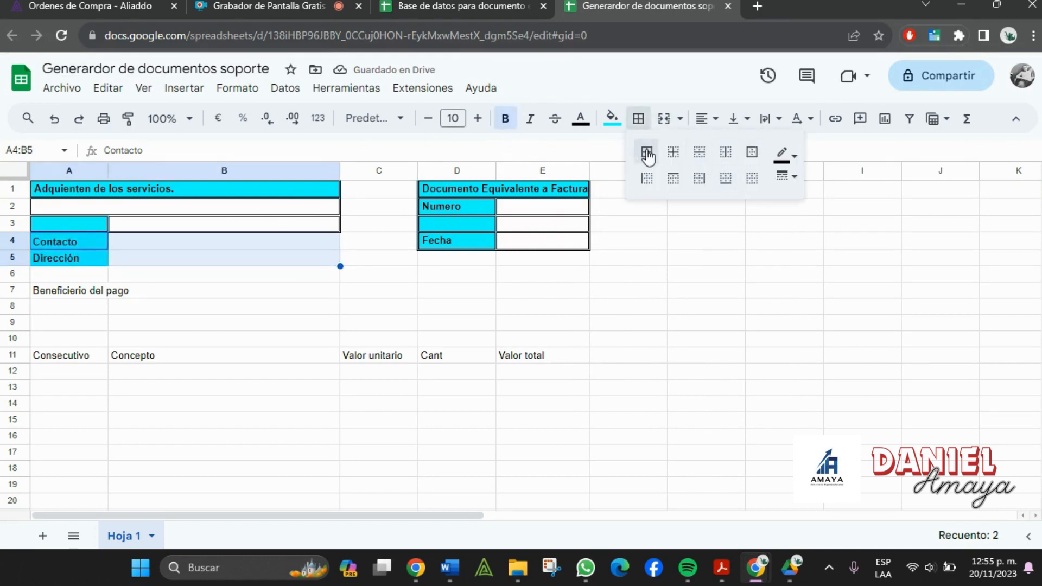
click(647, 153)
click(139, 297)
click(97, 296)
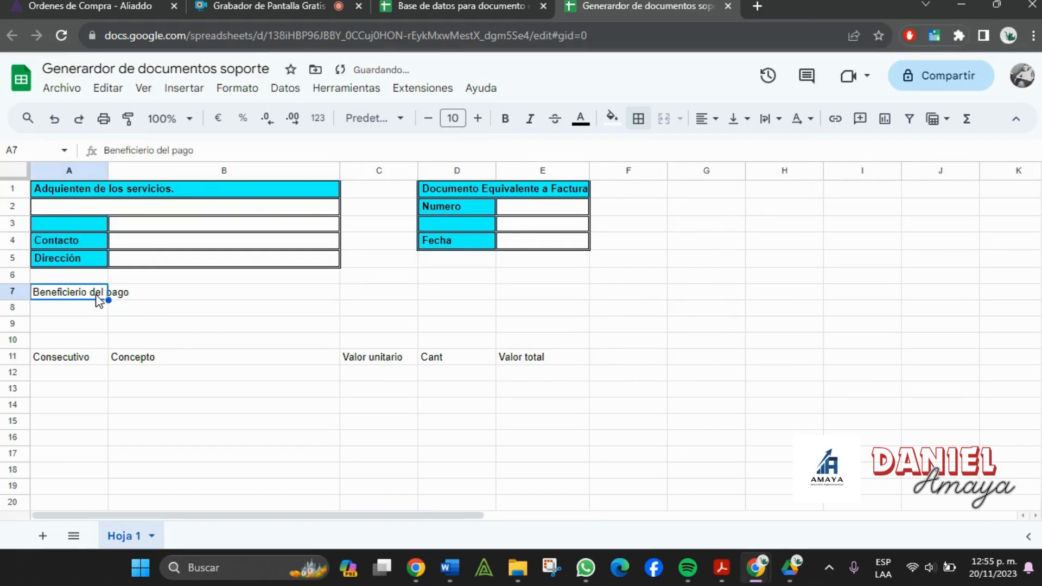
- Paint the A1:B1, A2:B2 and A3:B3 formats onto rows 7–9, and widen column E
click(115, 195)
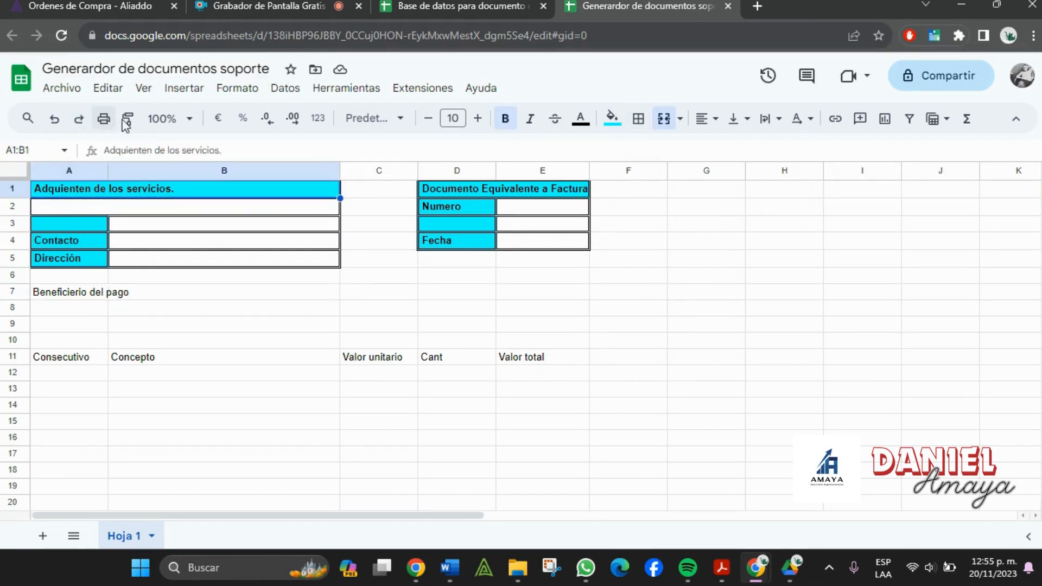
click(88, 297)
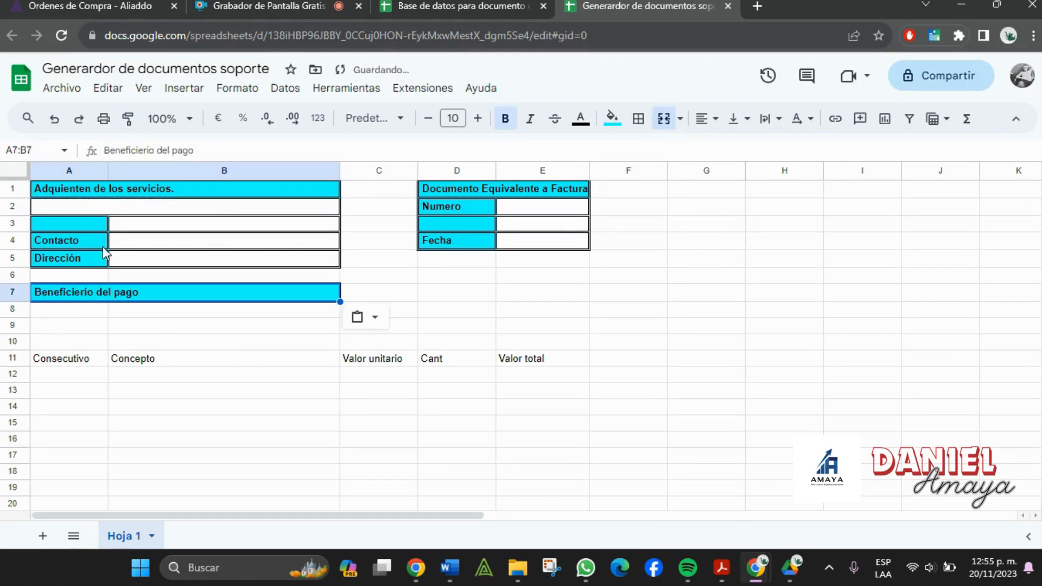
click(97, 210)
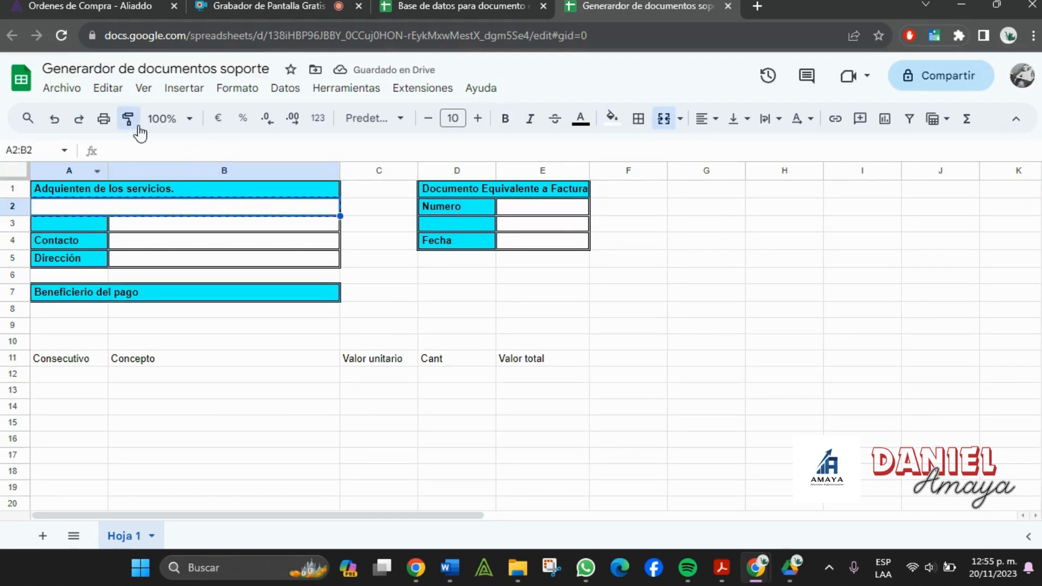
click(78, 312)
drag(48, 228, 182, 231)
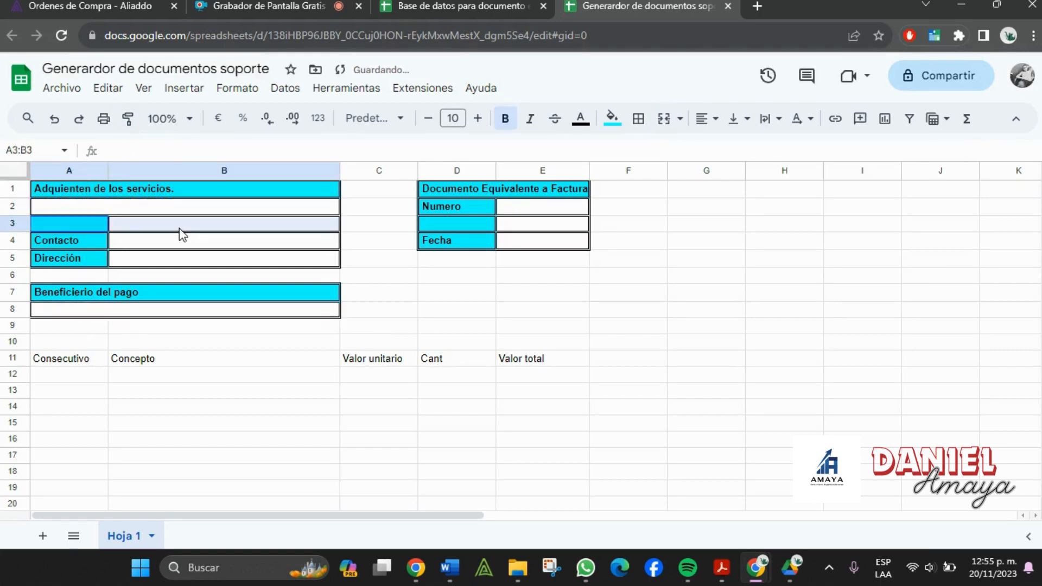
click(128, 119)
click(71, 332)
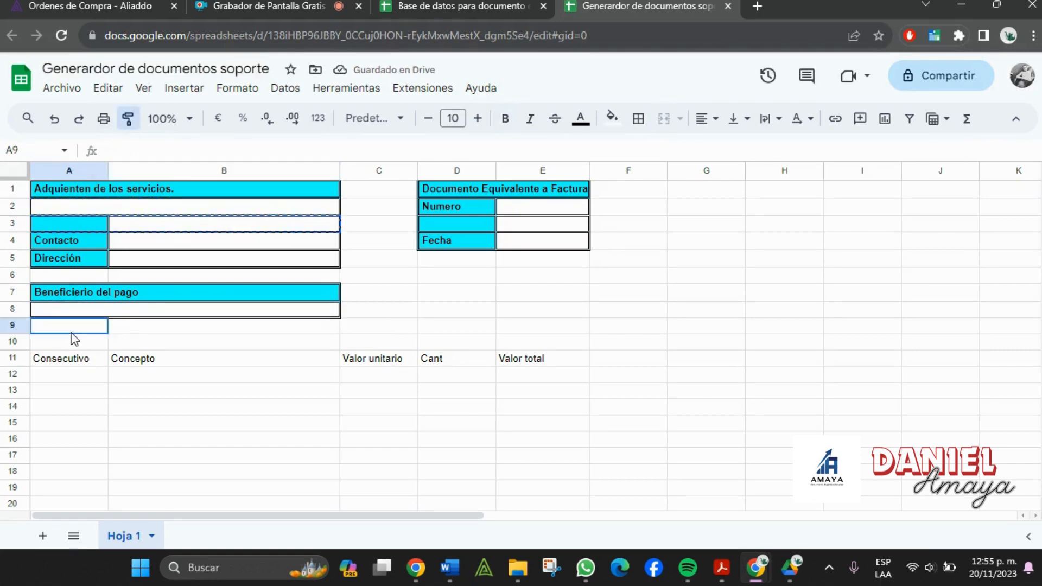
click(234, 440)
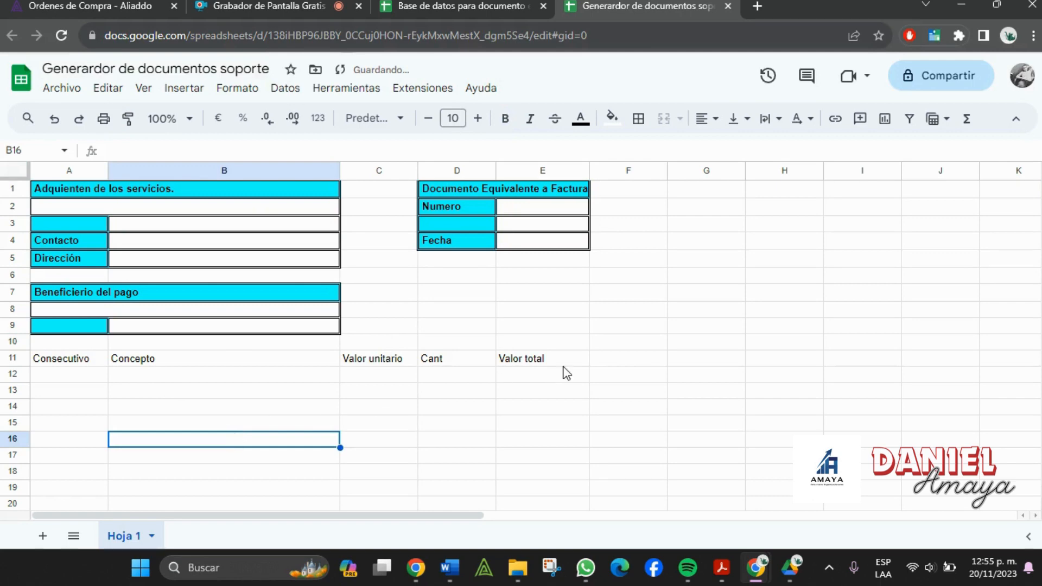
drag(590, 170, 596, 170)
click(611, 280)
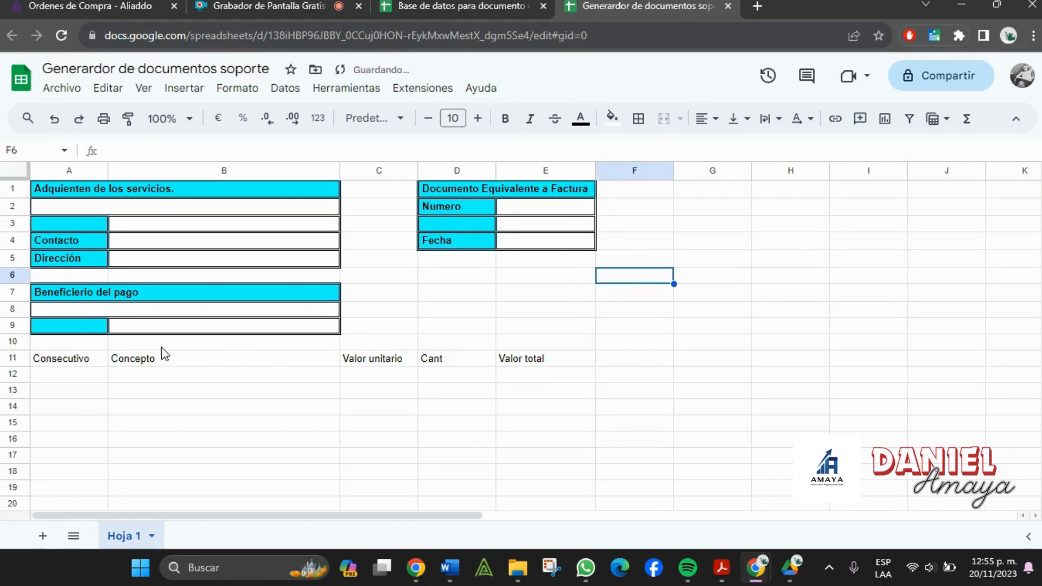
- Give the A11:E11 item headers cyan fill, all borders, centred alignment and bold text
drag(86, 366, 573, 367)
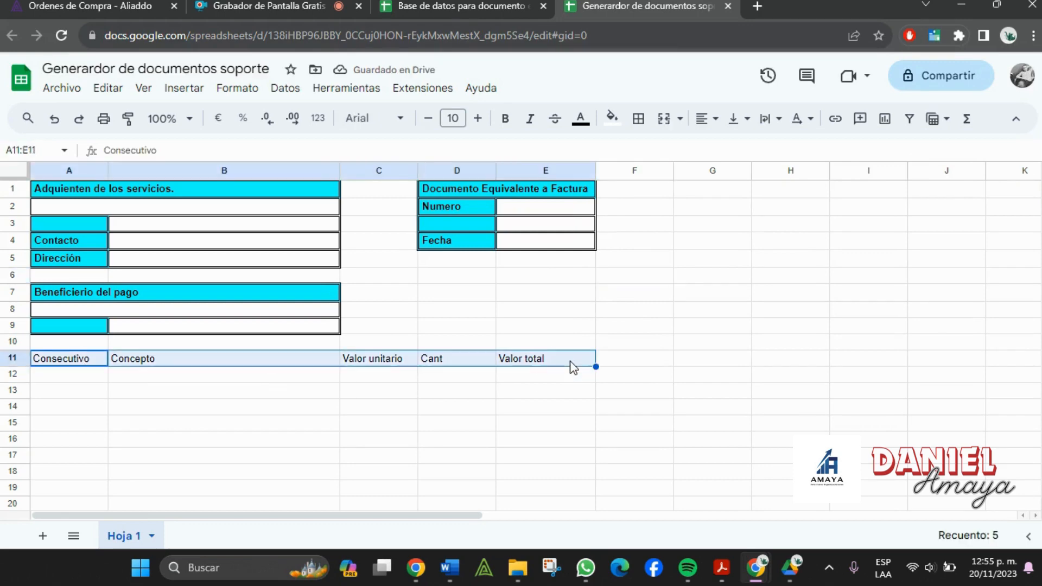
click(612, 118)
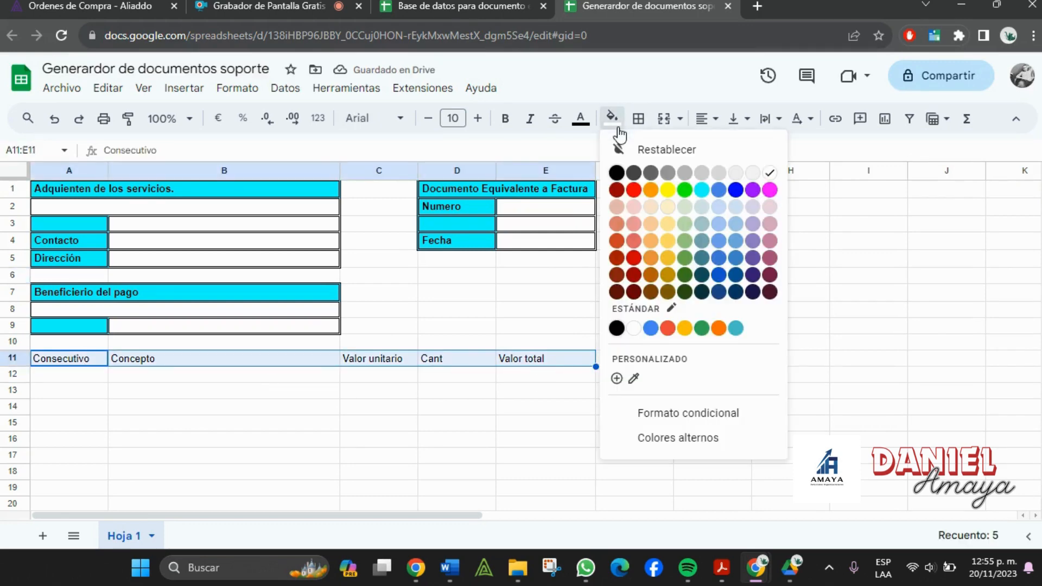
click(703, 190)
click(646, 380)
drag(71, 361, 542, 361)
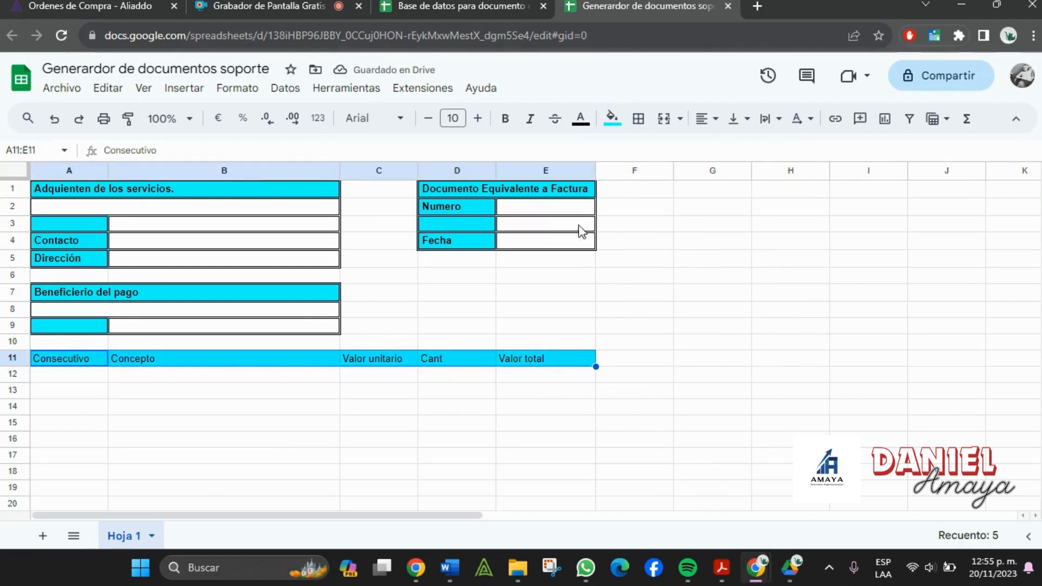
click(639, 121)
click(646, 151)
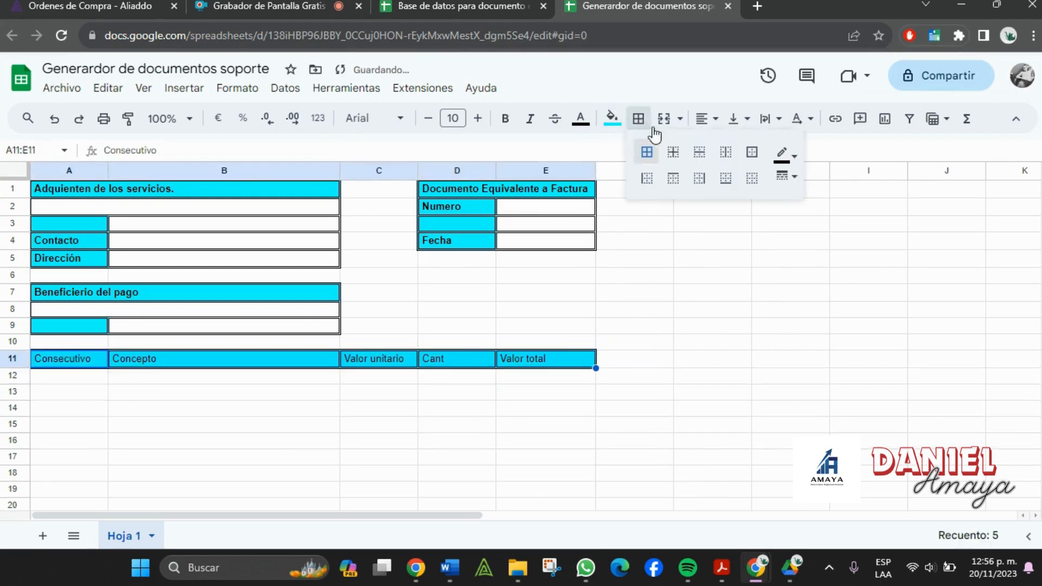
click(709, 119)
click(728, 148)
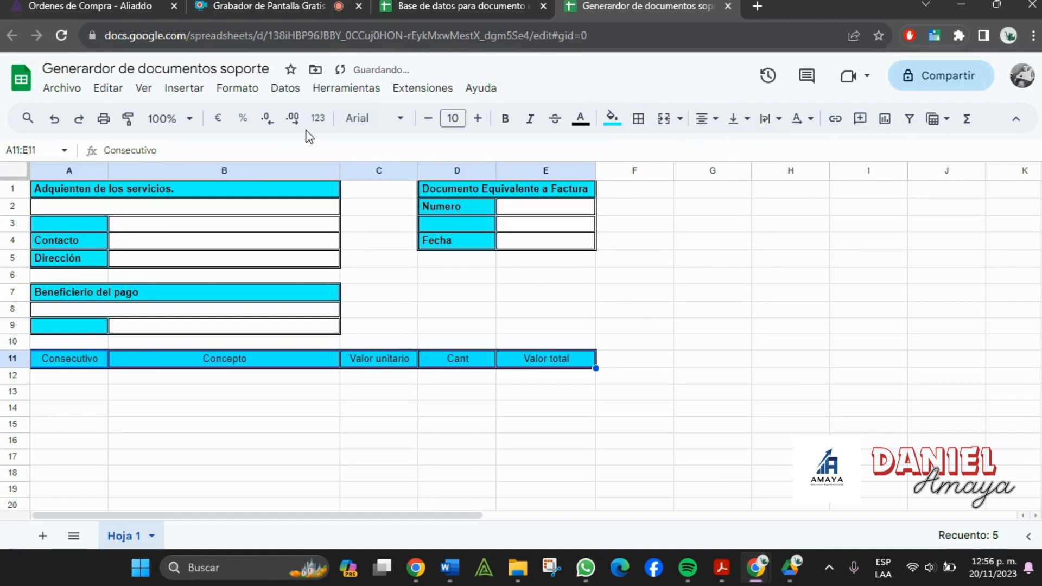
click(505, 118)
click(185, 440)
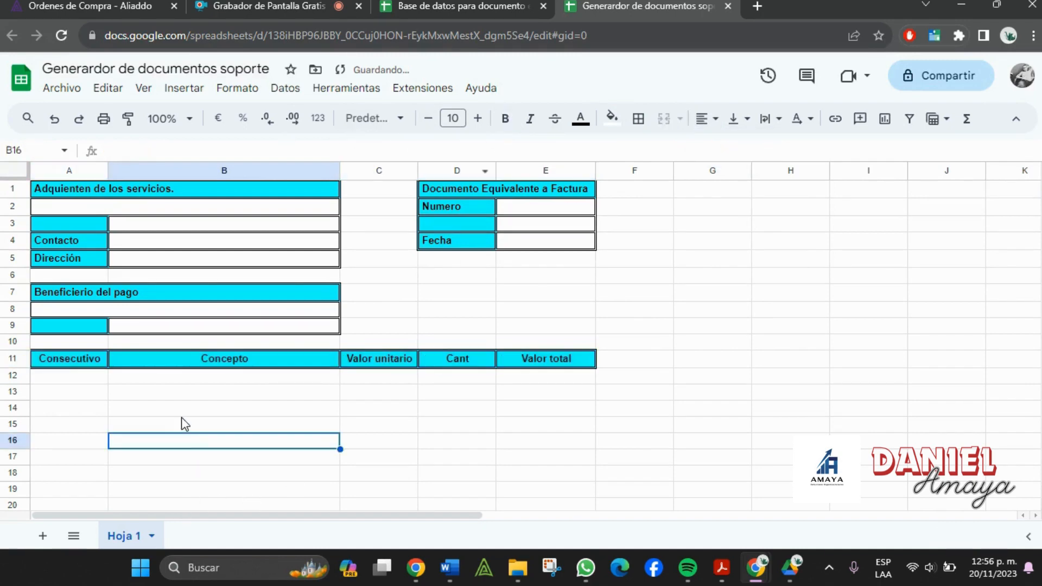
scroll(330, 386, down, 2)
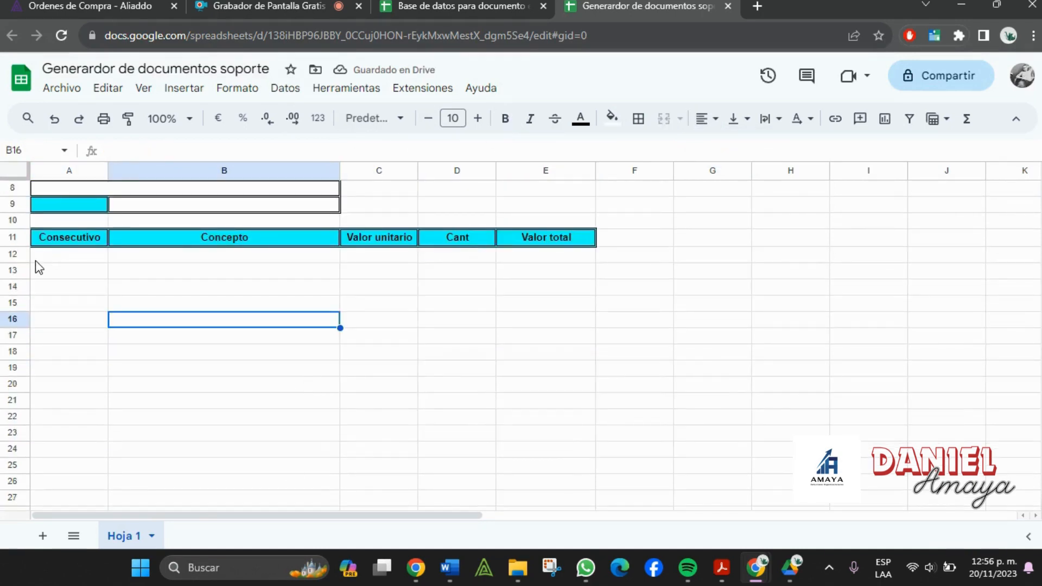
- Apply all borders to the empty item rows A12:E25
drag(44, 258, 594, 476)
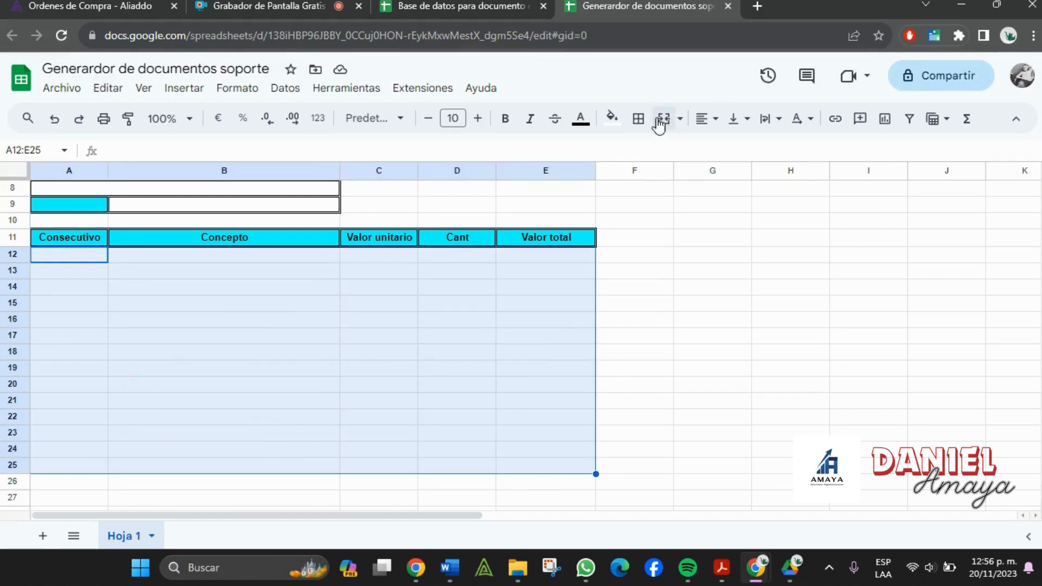
click(638, 118)
click(647, 152)
click(612, 370)
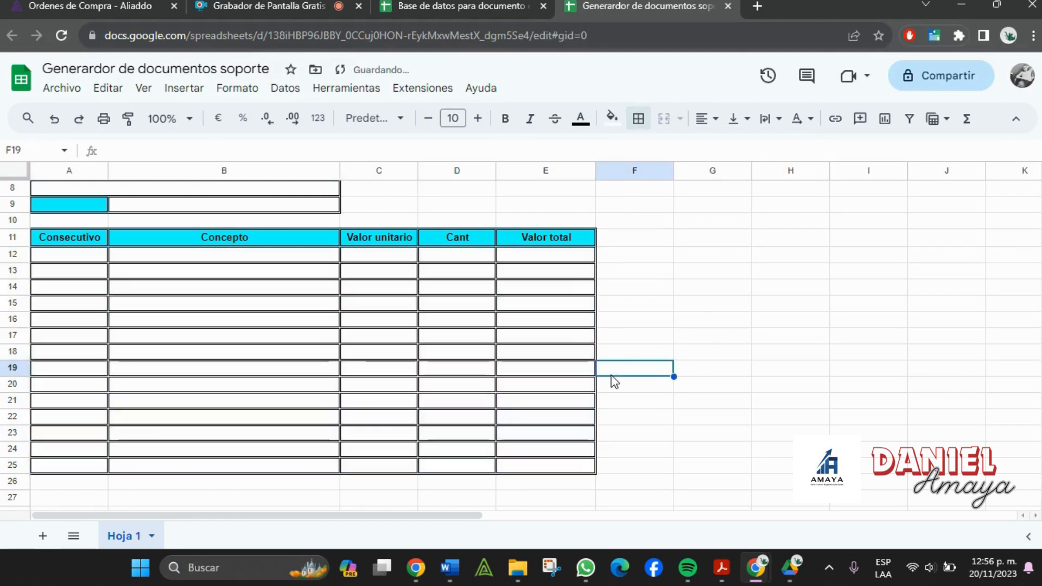
scroll(612, 380, down, 3)
scroll(360, 415, up, 5)
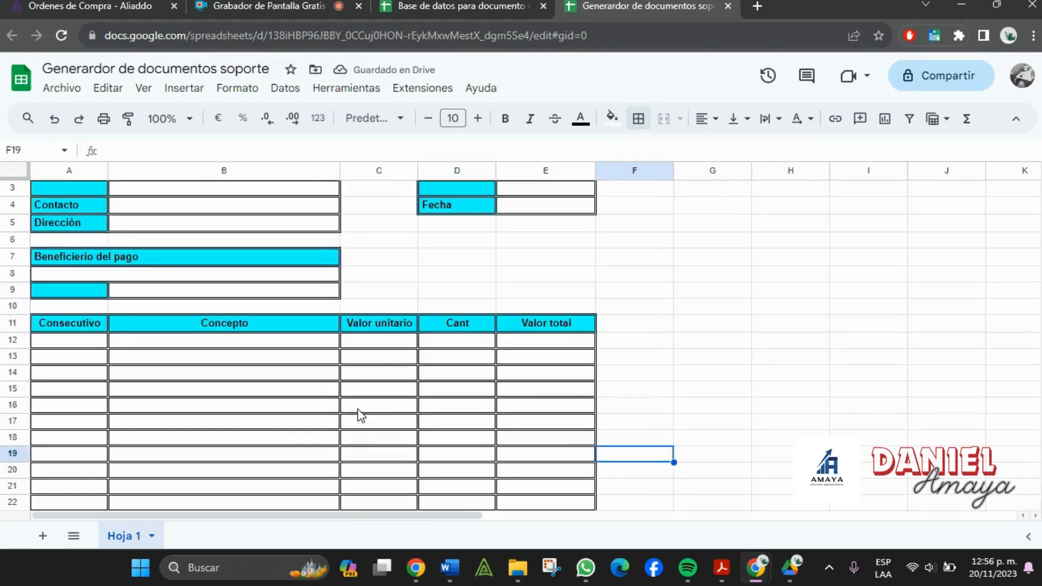
scroll(360, 416, down, 5)
- Check the totals section in the Word invoice template before continuing in Sheets
click(453, 389)
click(450, 568)
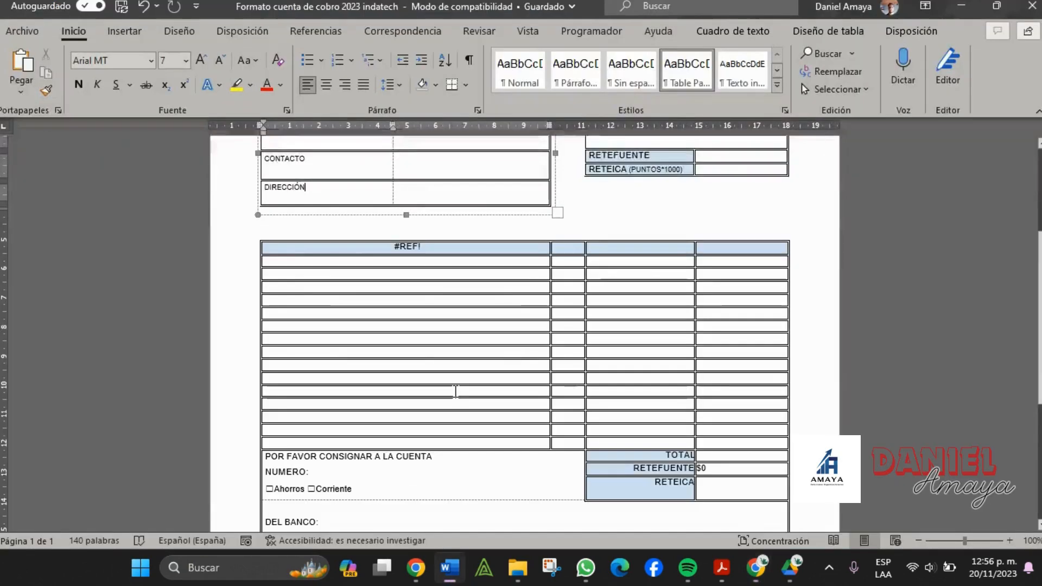
scroll(608, 359, down, 4)
scroll(608, 359, down, 2)
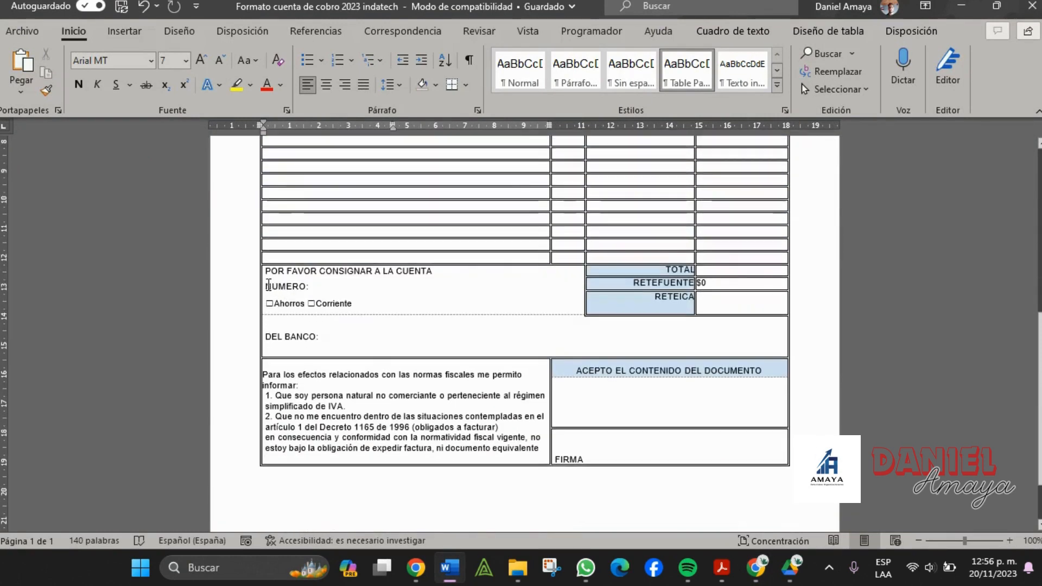
drag(266, 272, 500, 275)
click(646, 273)
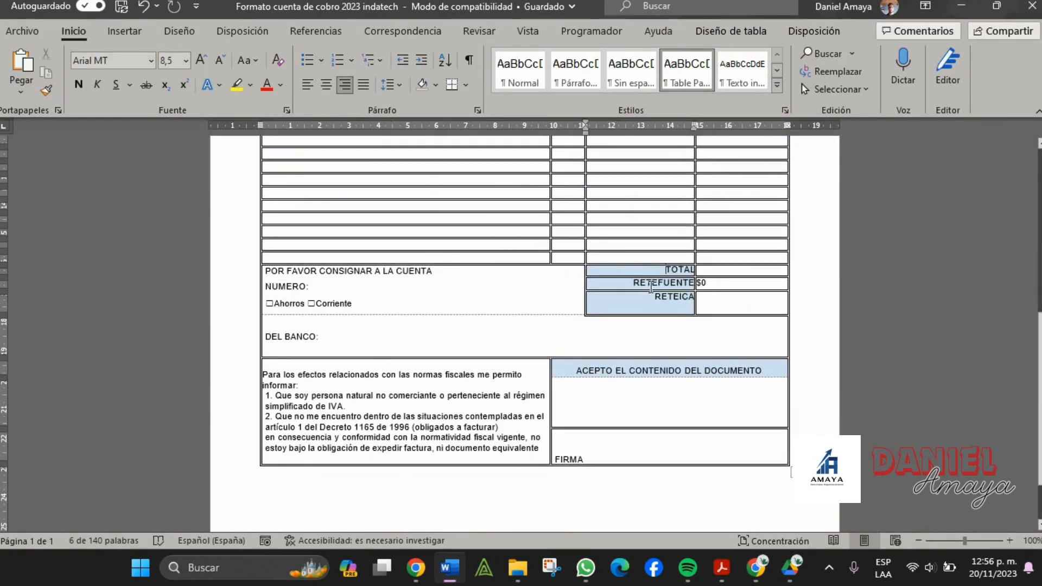
key(alt+Tab)
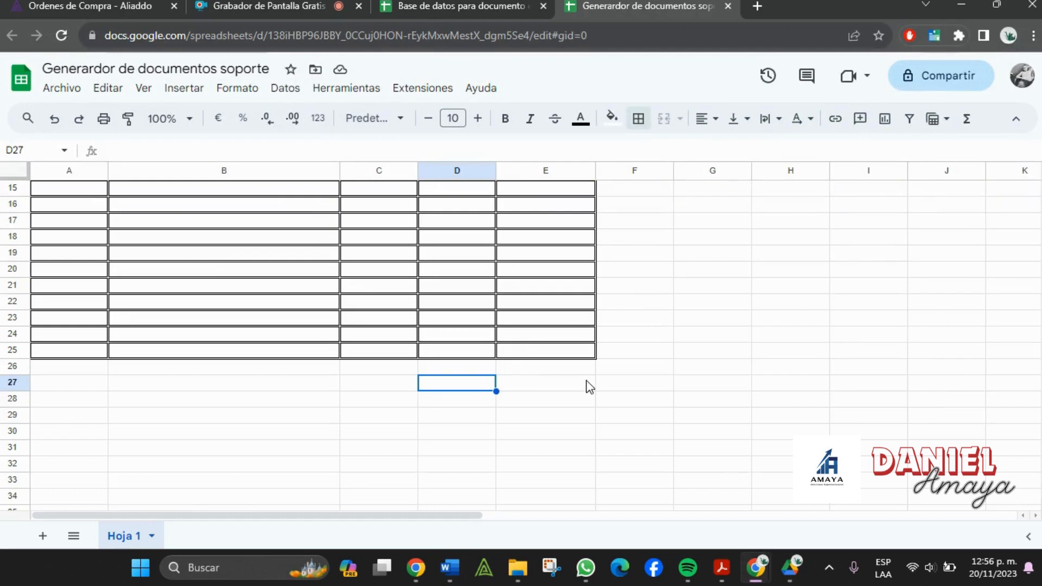
- Enter the labels TOTAL, RETEFUENTE and RETEICA in D27:D29
text(TOTAL)
key(Tab)
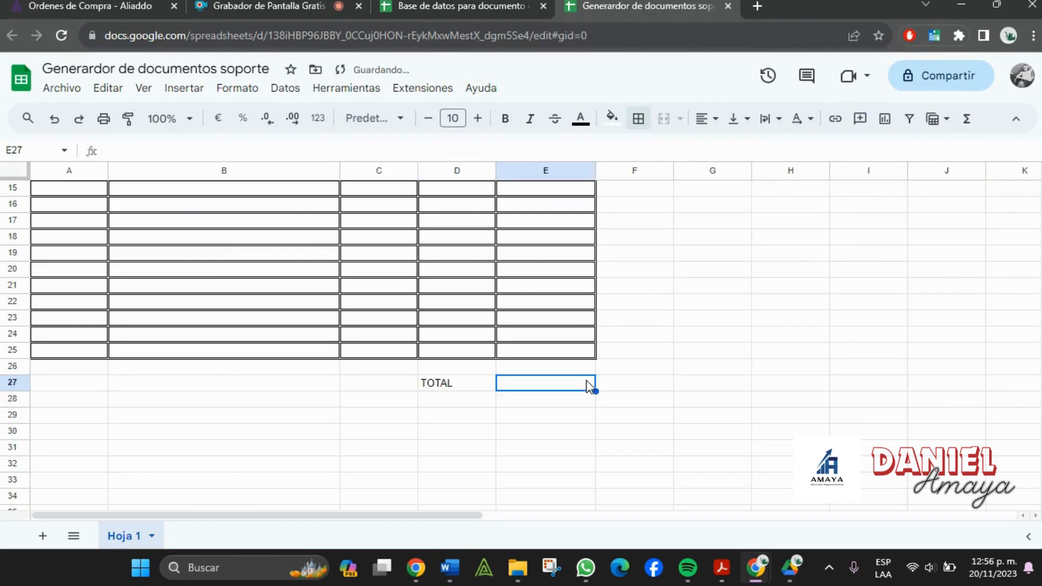
key(Down)
key(Left)
text(RETEFUEN)
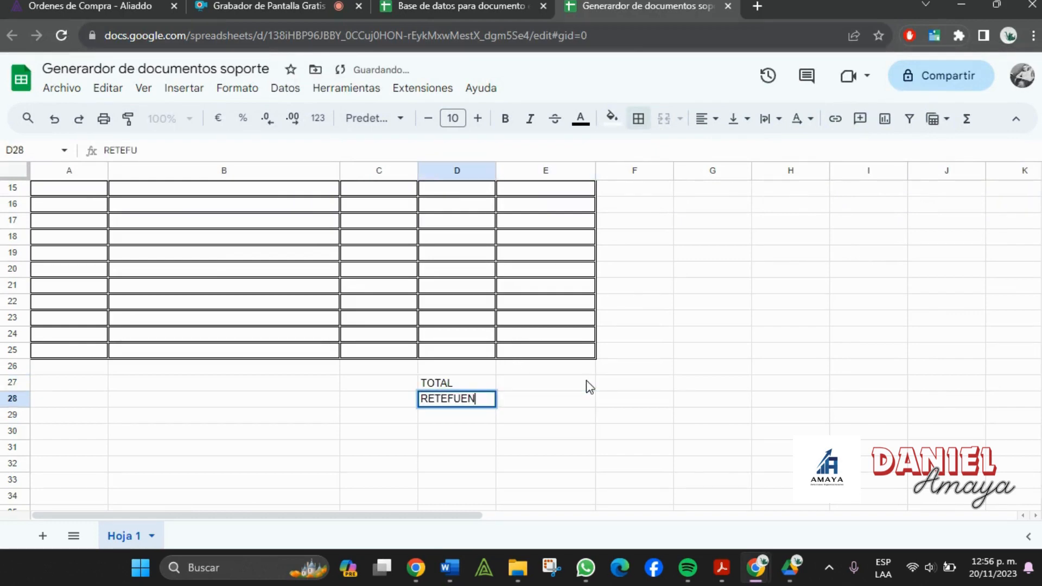
text(TE)
key(Tab)
key(Down)
key(Left)
text(RETE)
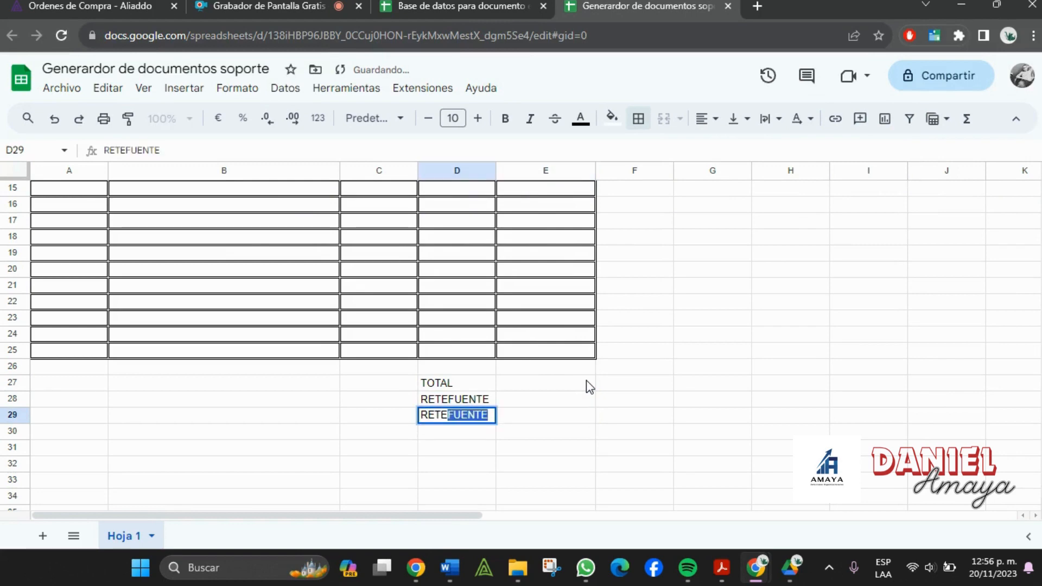
text(ICA)
key(Tab)
- Apply all borders to the totals block D27:E29
click(495, 389)
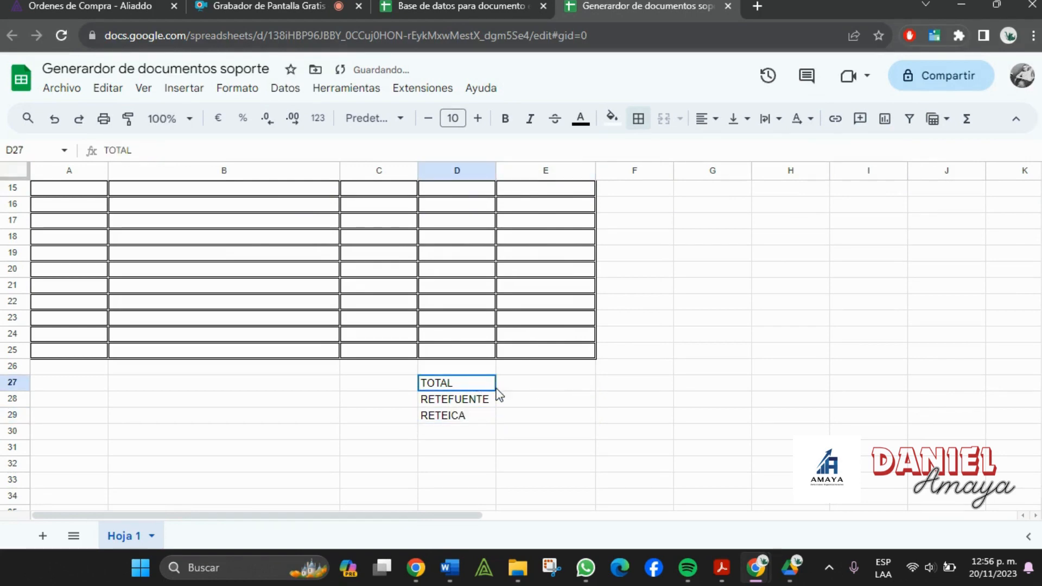
drag(499, 395, 525, 418)
click(637, 119)
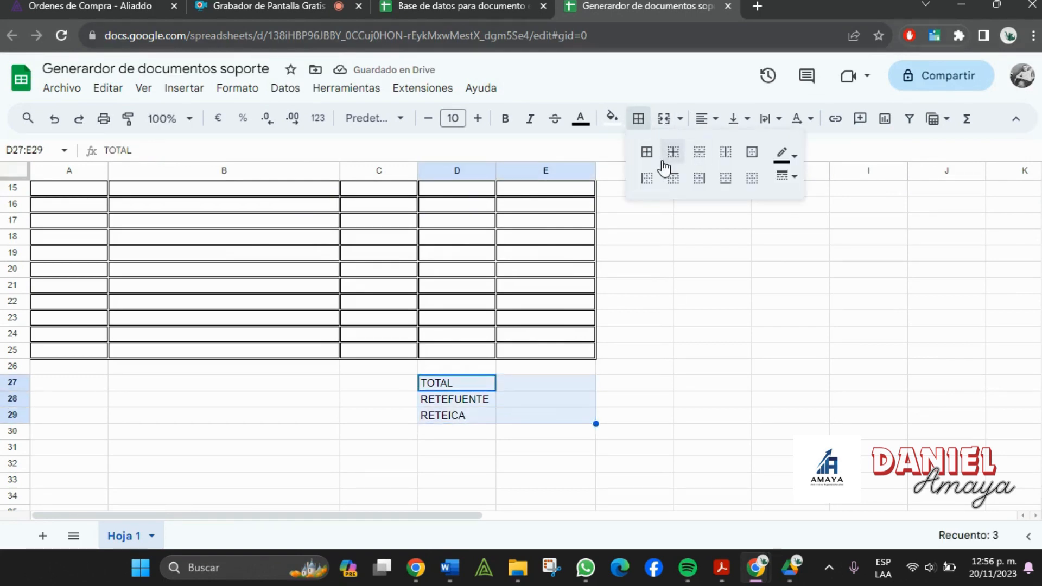
click(647, 152)
- Make the TOTAL, RETEFUENTE and RETEICA labels bold with a cyan fill
drag(437, 385, 450, 422)
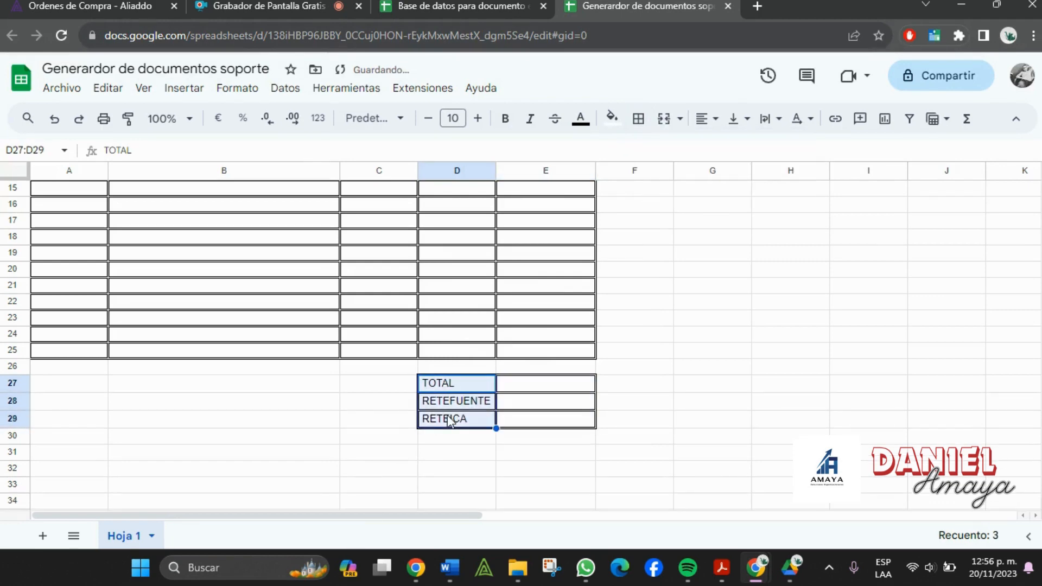
click(615, 118)
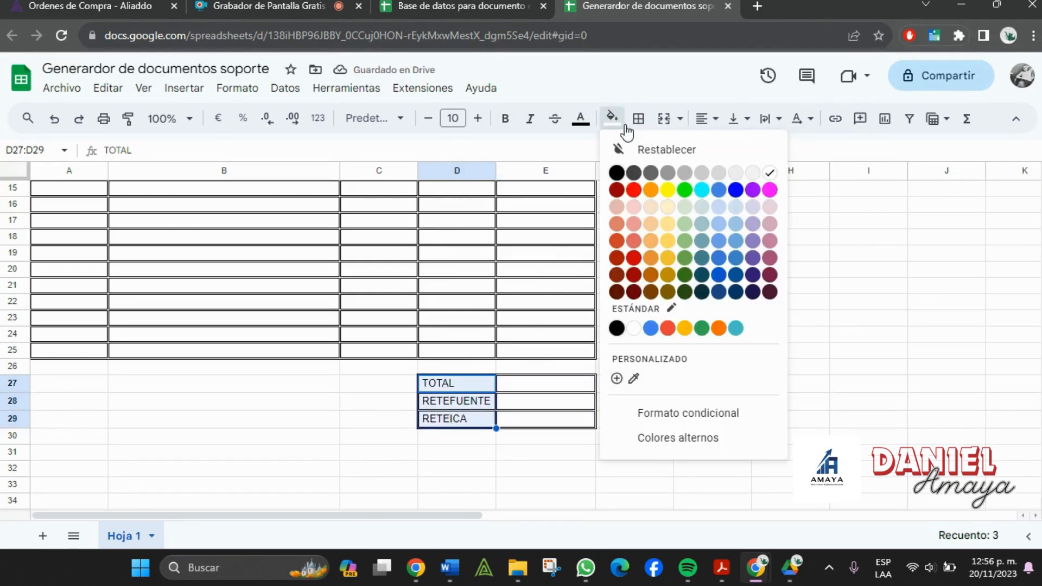
click(702, 190)
click(682, 386)
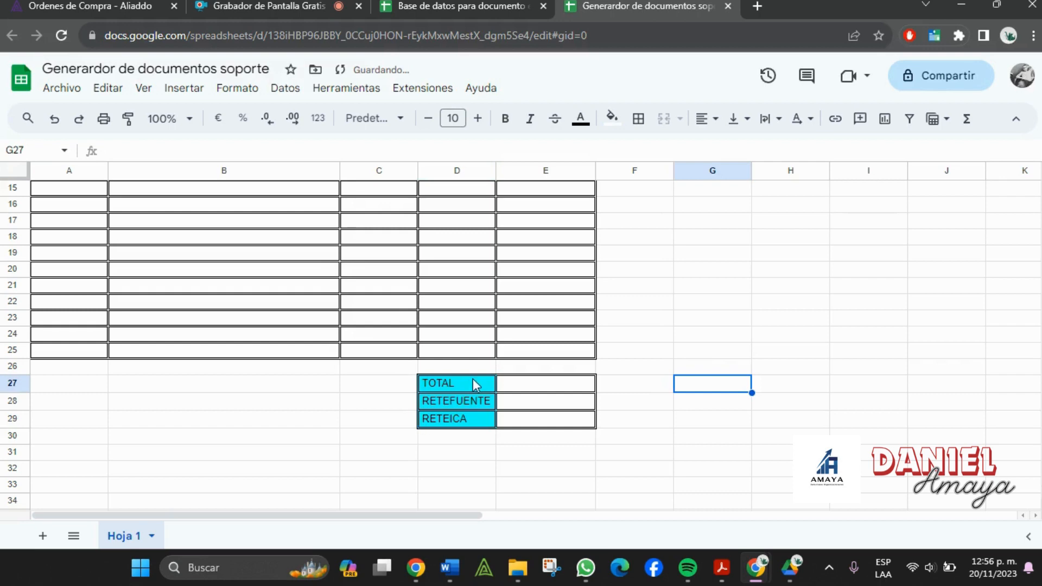
drag(474, 379, 478, 419)
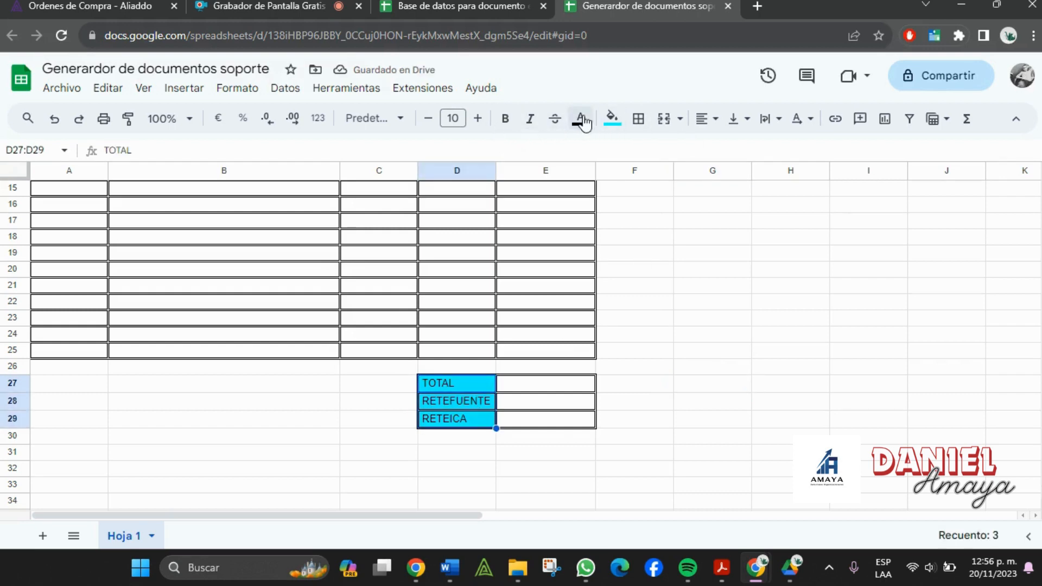
click(505, 122)
key(alt+Tab)
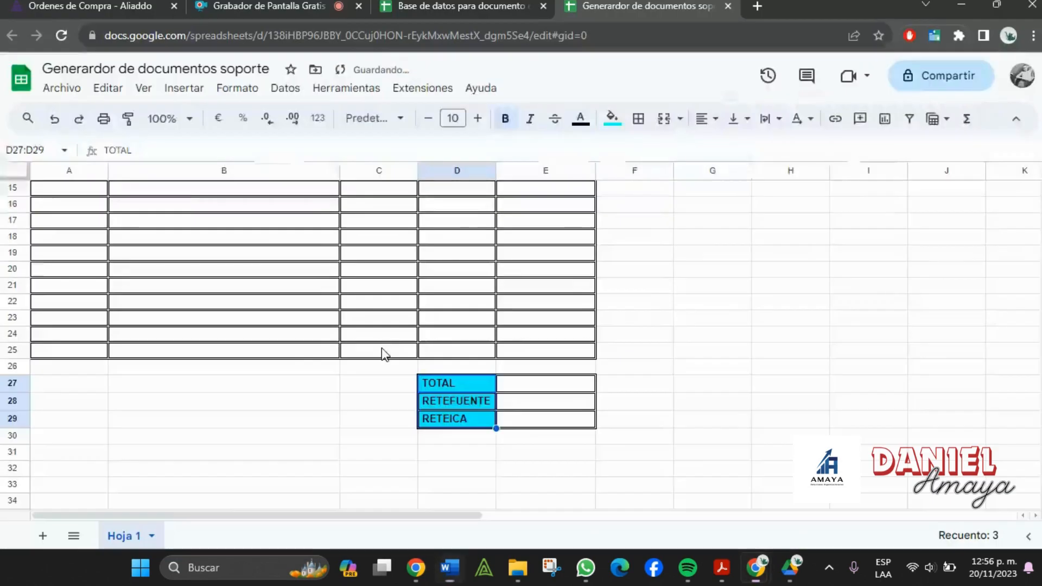
- Type 'Por favor consignar a la' into cell A27
key(alt+Tab)
click(86, 385)
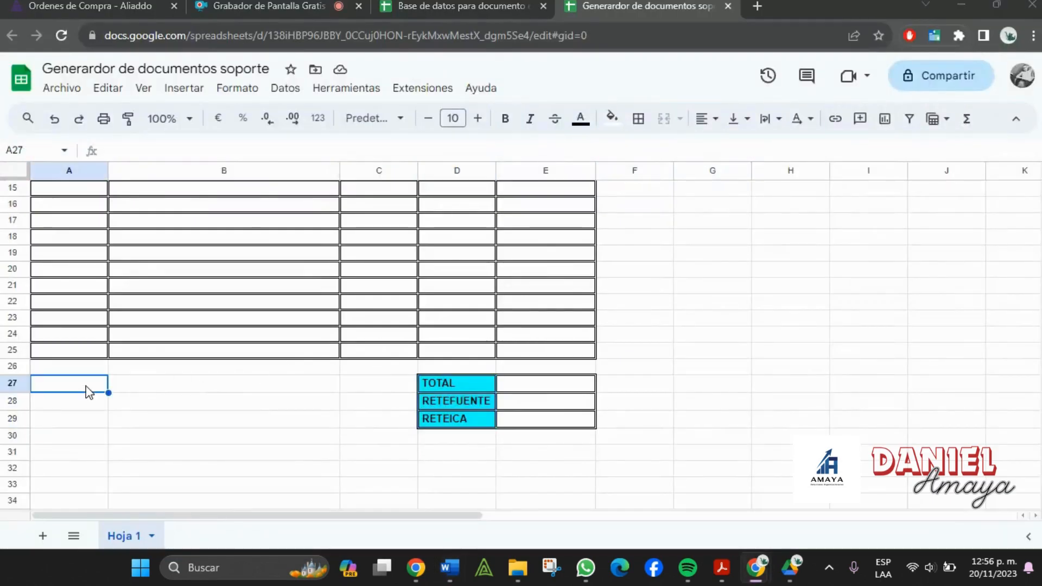
key(alt+Tab)
key(alt+Tab)
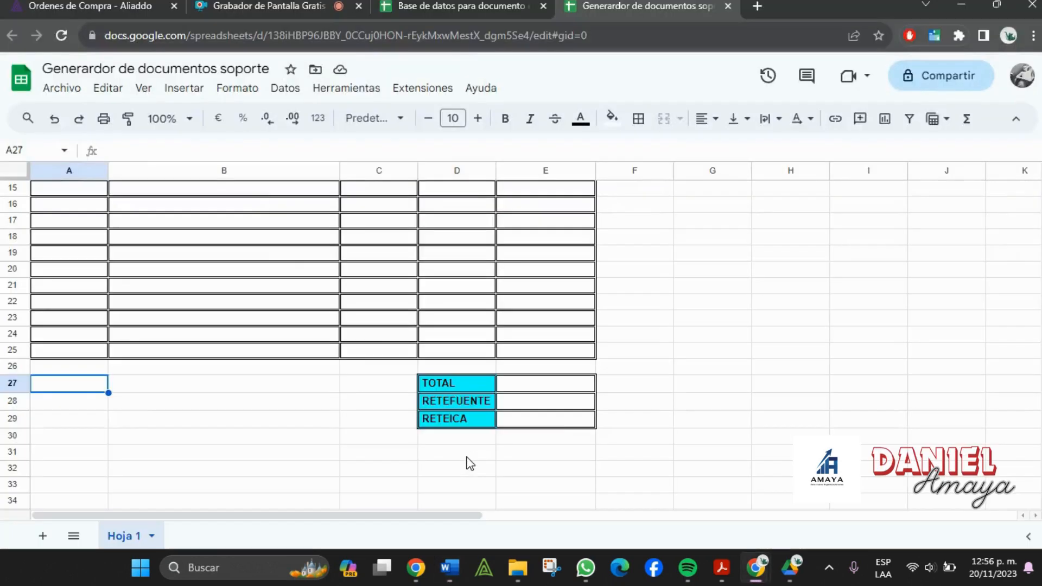
text(pOR)
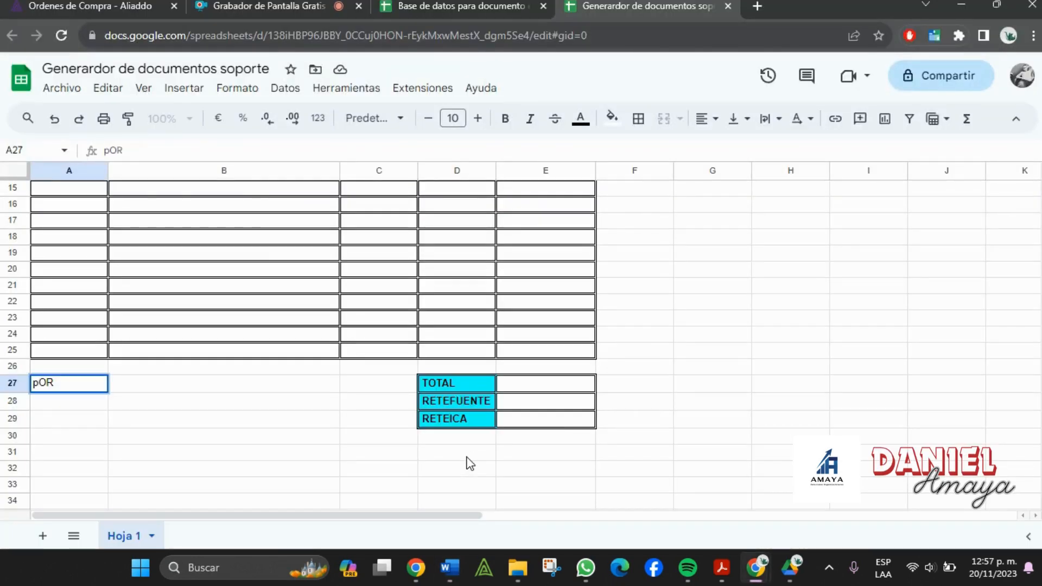
key(BackSpace)
key(BackSpace)
key(BackSpace)
text(Por favor co)
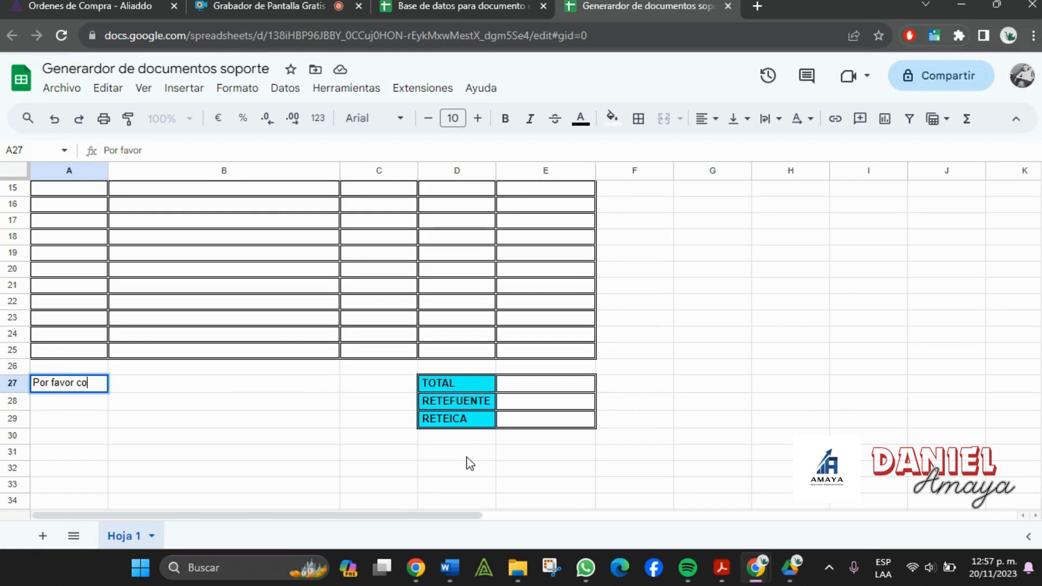
text(nsignar a )
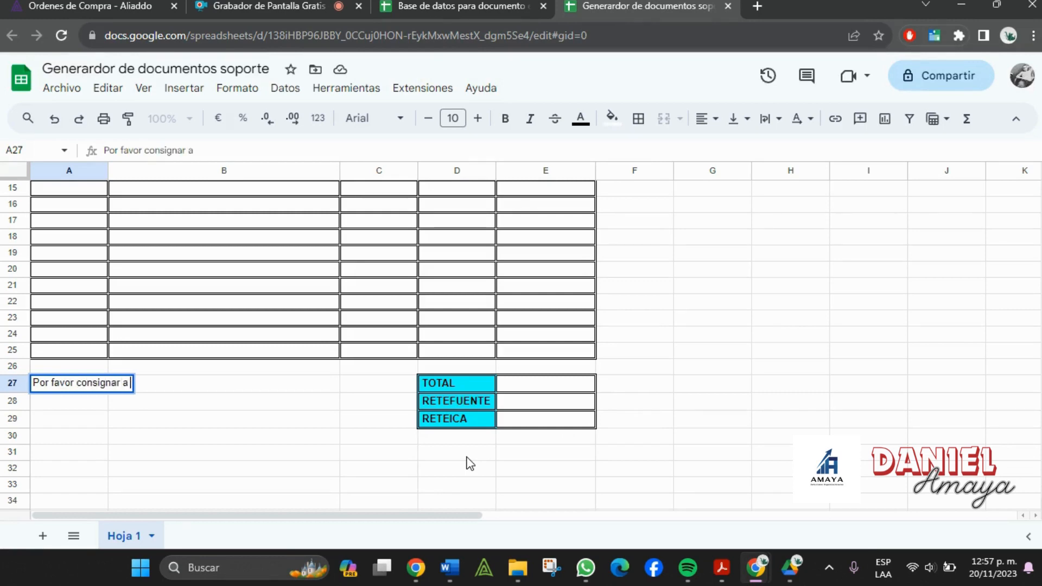
text(la cuenta)
key(Tab)
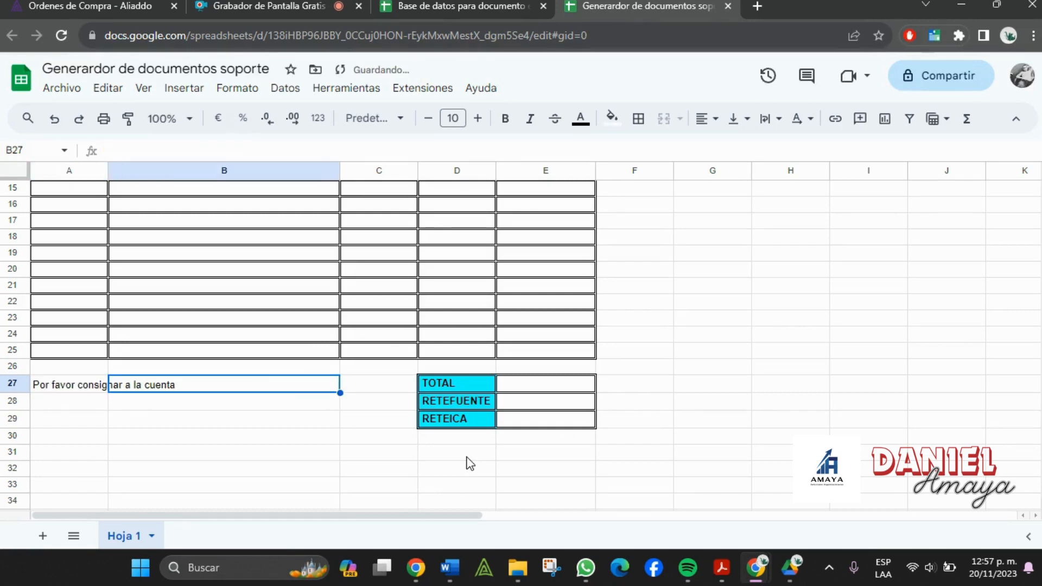
key(alt+Tab)
key(alt+Tab)
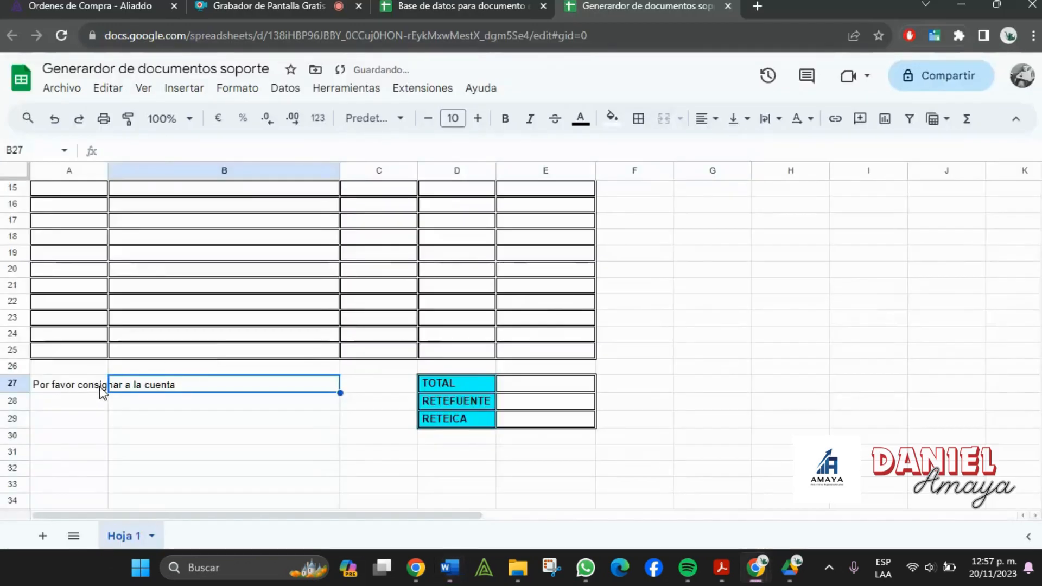
- Add the Numero, tipo de cuenta and Banco labels in A28:A30
click(97, 405)
text(N um)
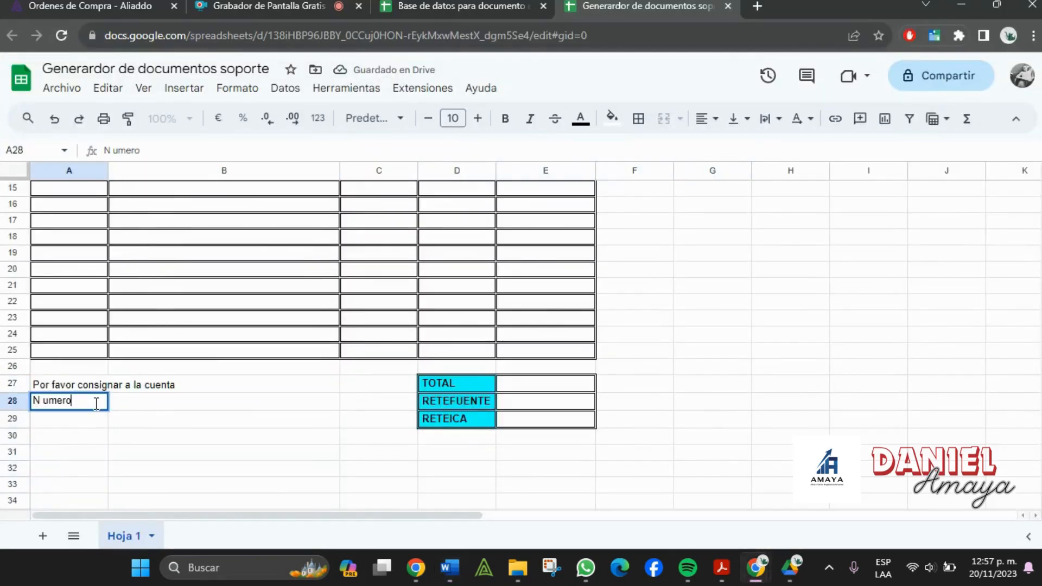
text(ero)
key(BackSpace)
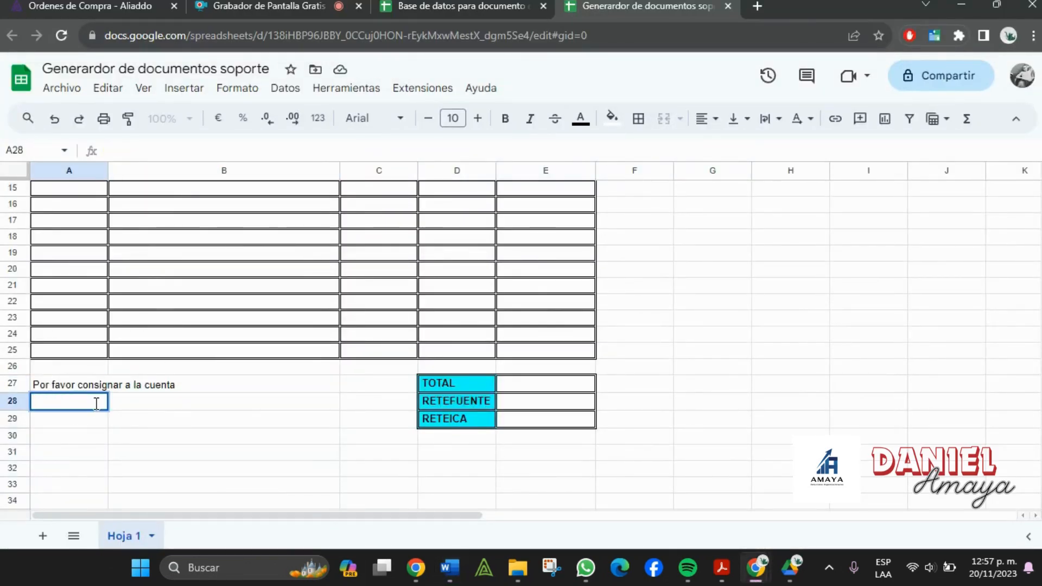
text(Numert)
key(Tab)
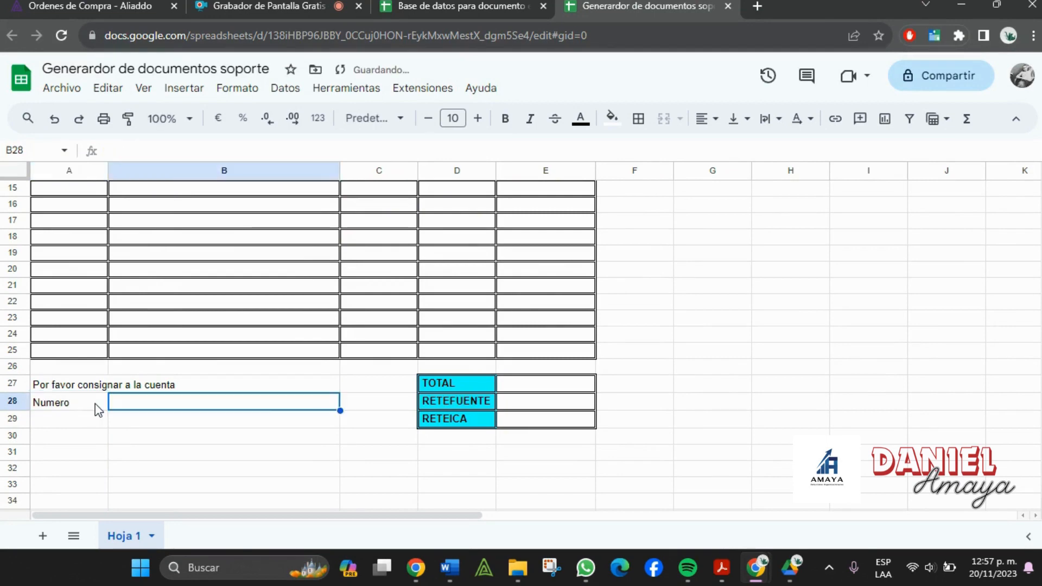
key(alt+Tab)
key(alt+Tab)
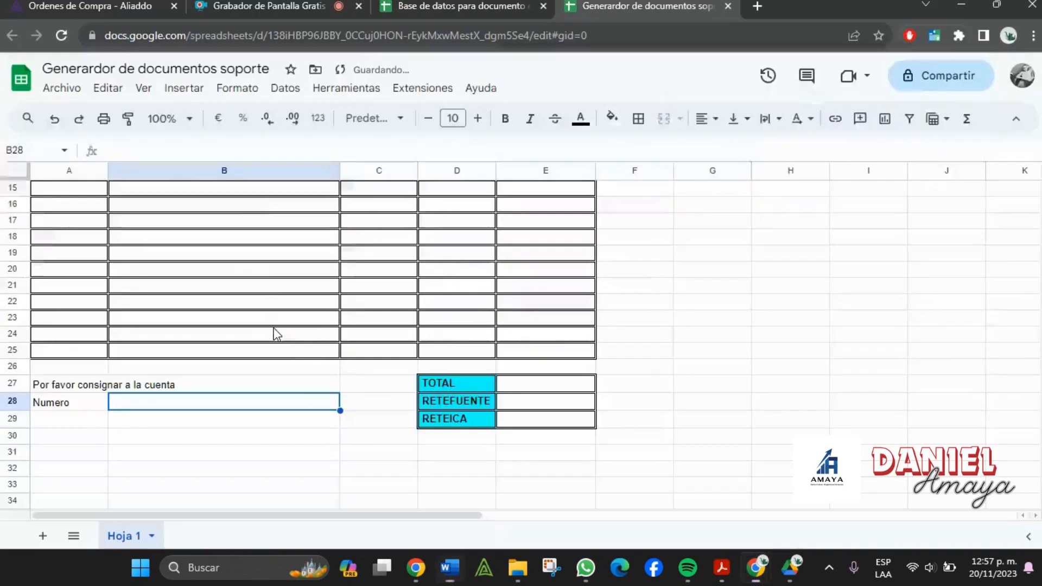
click(374, 411)
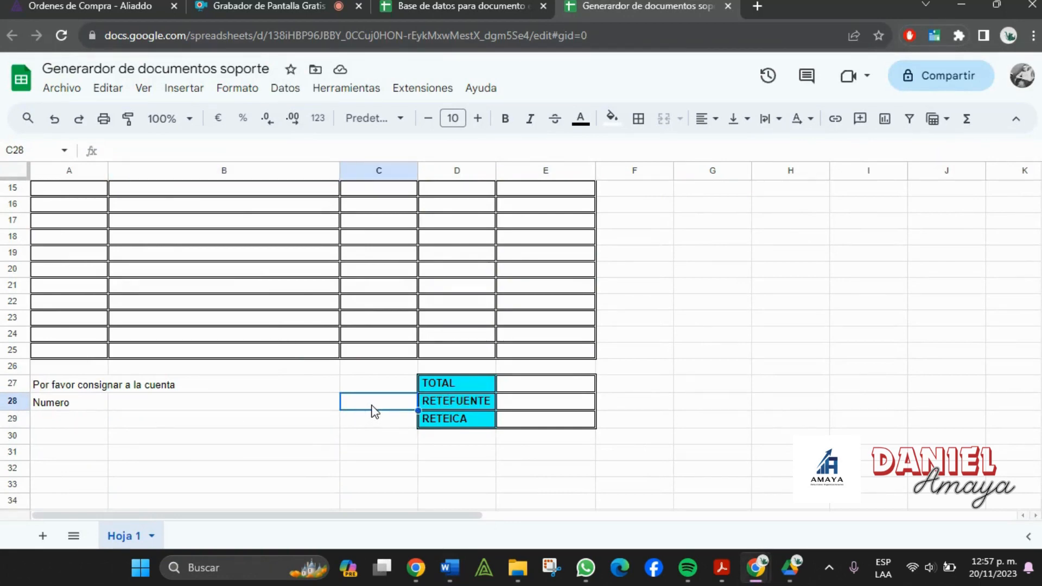
click(63, 414)
text(ti)
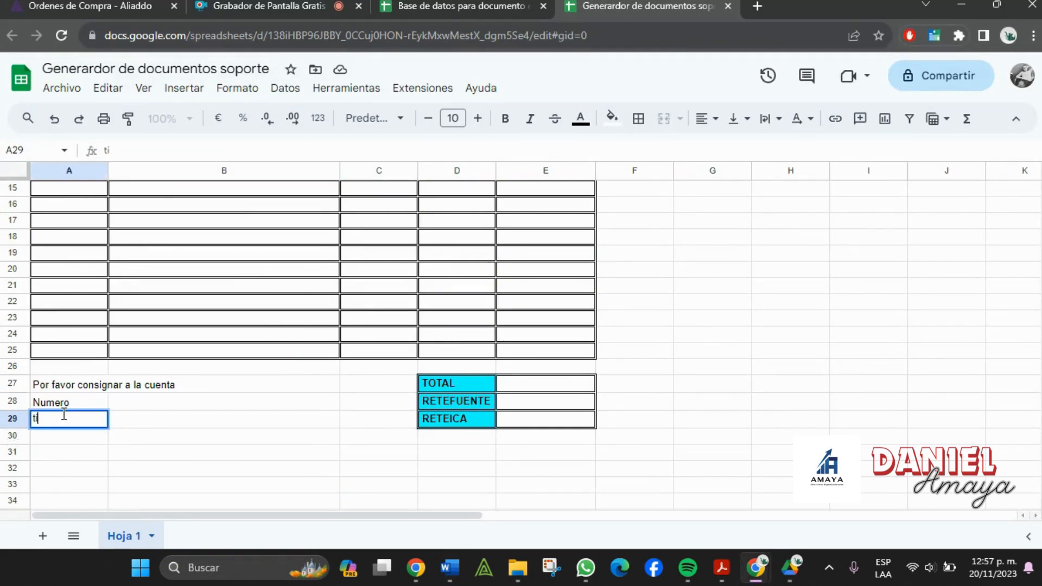
text(po de cuenta)
key(Tab)
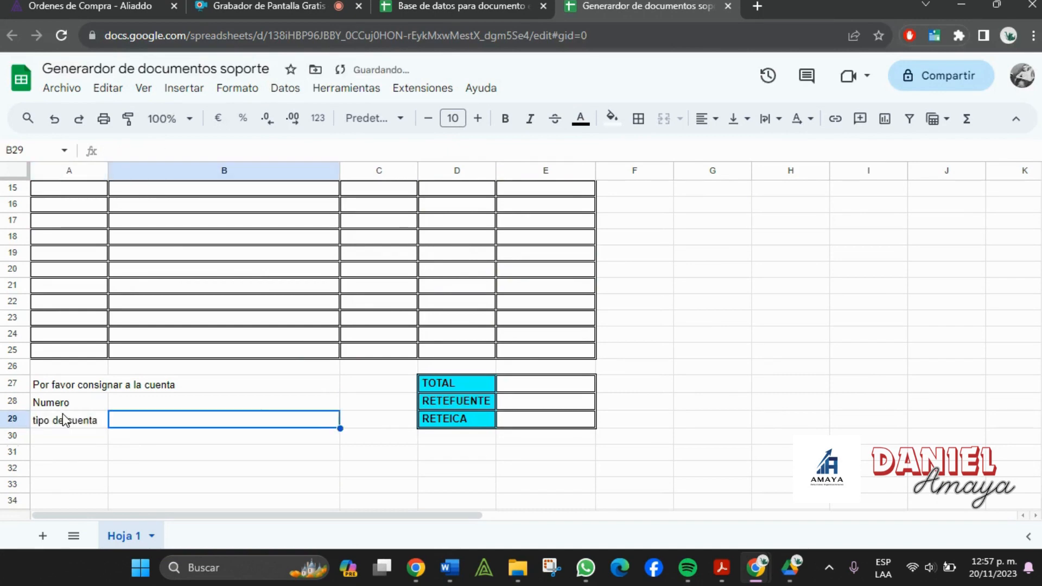
key(alt+Tab)
key(alt+Tab)
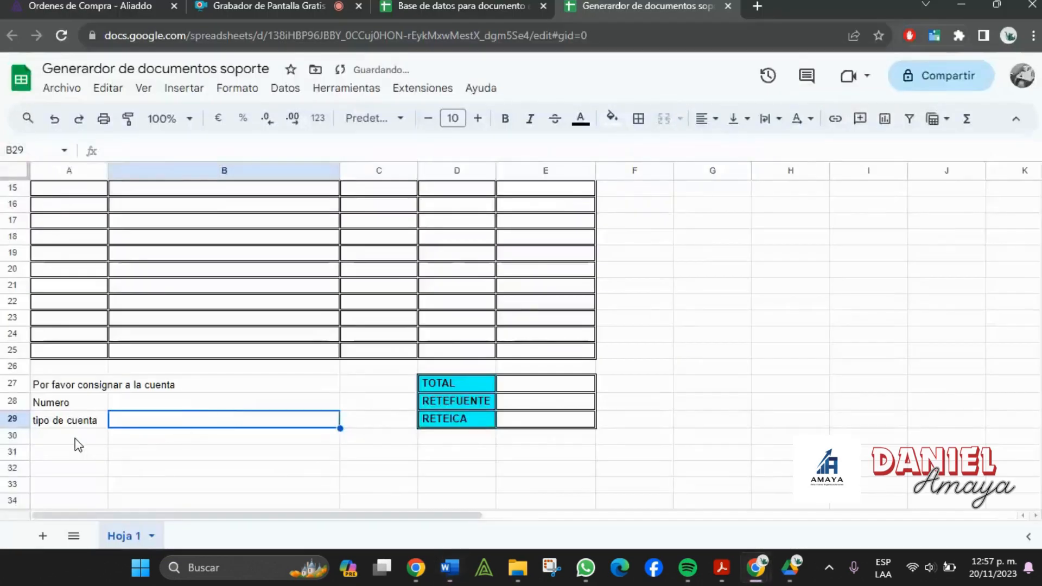
click(75, 439)
text(Banco)
key(Tab)
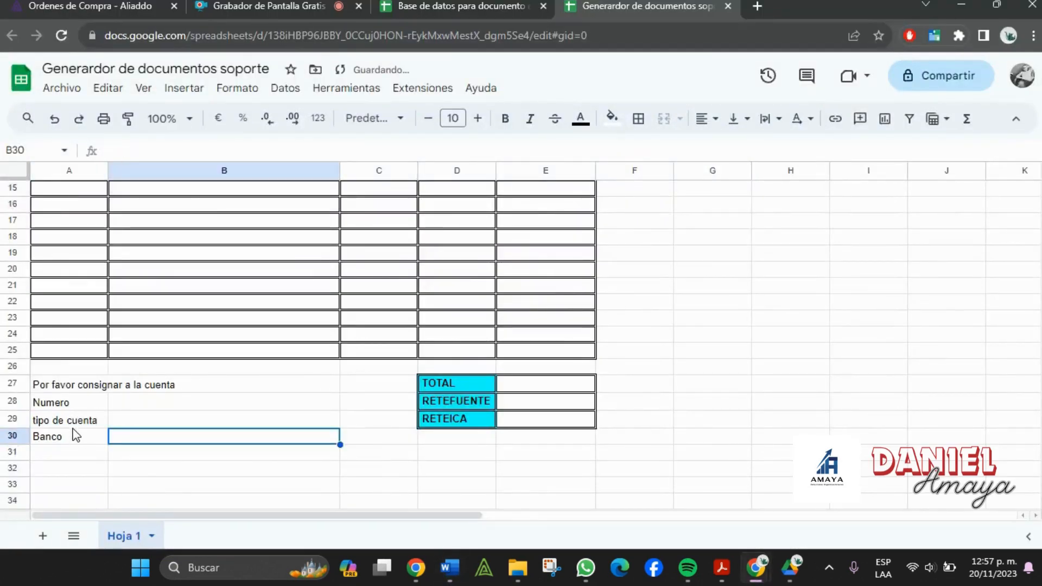
- Capitalise the A29 label to 'Tipo de cuenta'
click(70, 425)
double_click(41, 421)
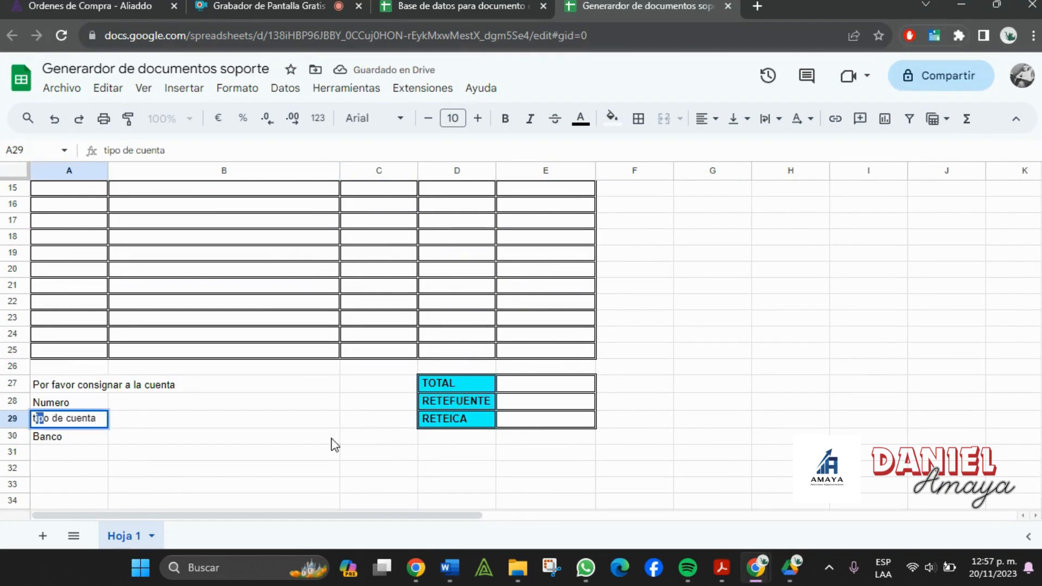
key(BackSpace)
text(T)
key(Tab)
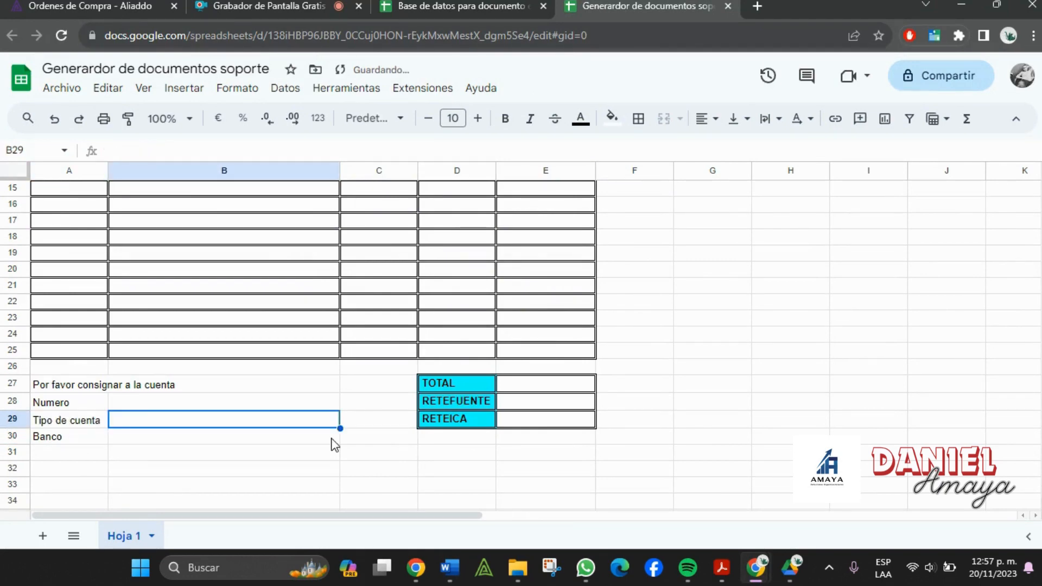
click(157, 441)
- Border A28:B30, make labels A28:A30 bold with cyan fill, and widen column A
click(90, 402)
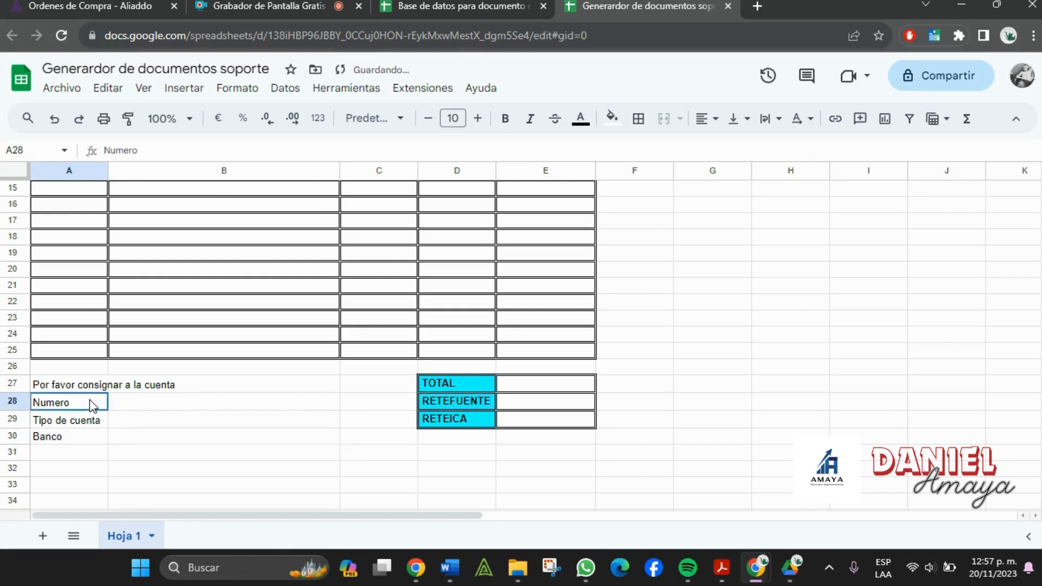
shift+click(234, 437)
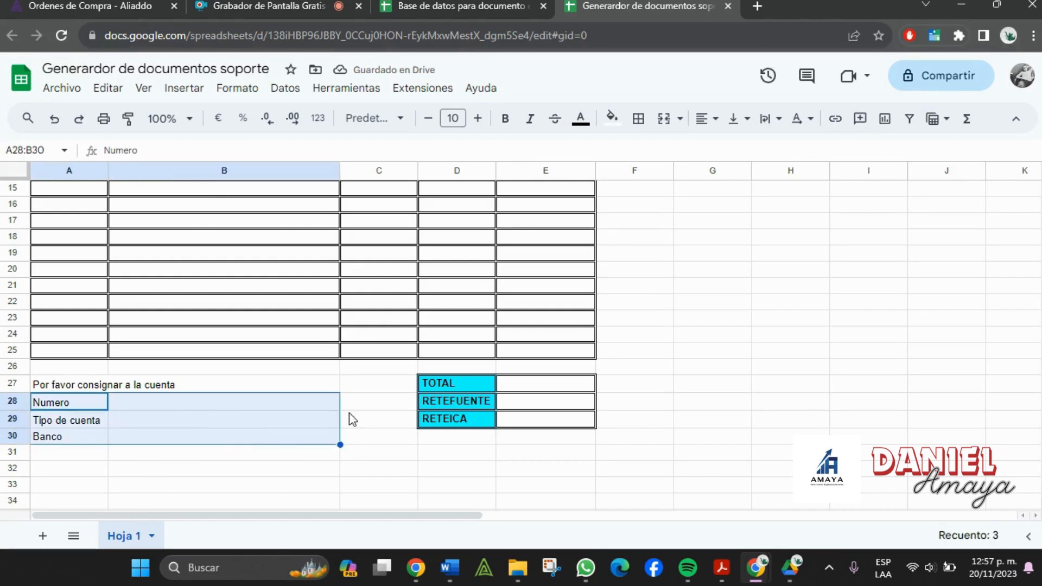
click(644, 122)
click(646, 152)
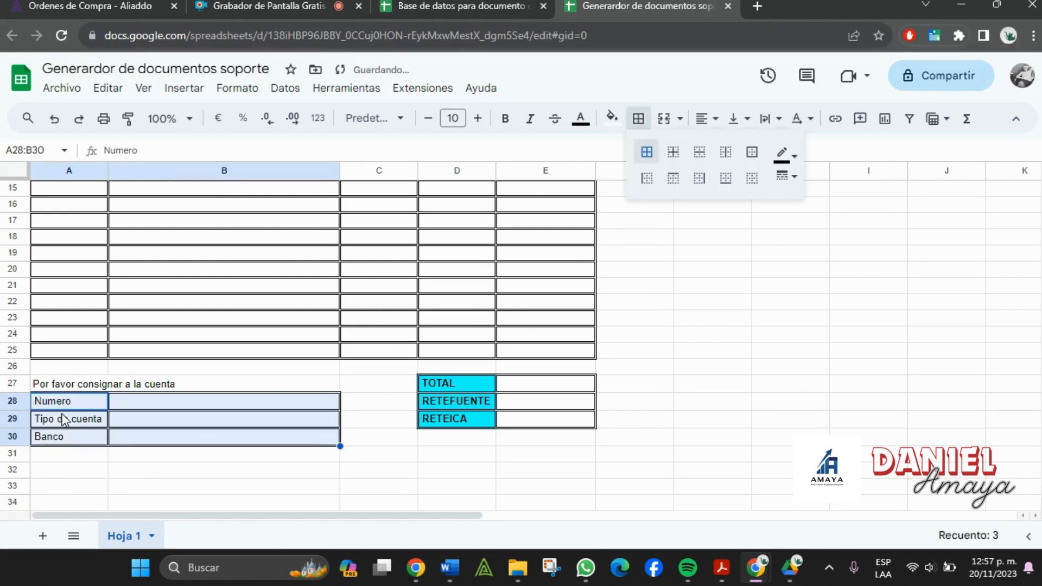
shift+click(71, 437)
click(612, 118)
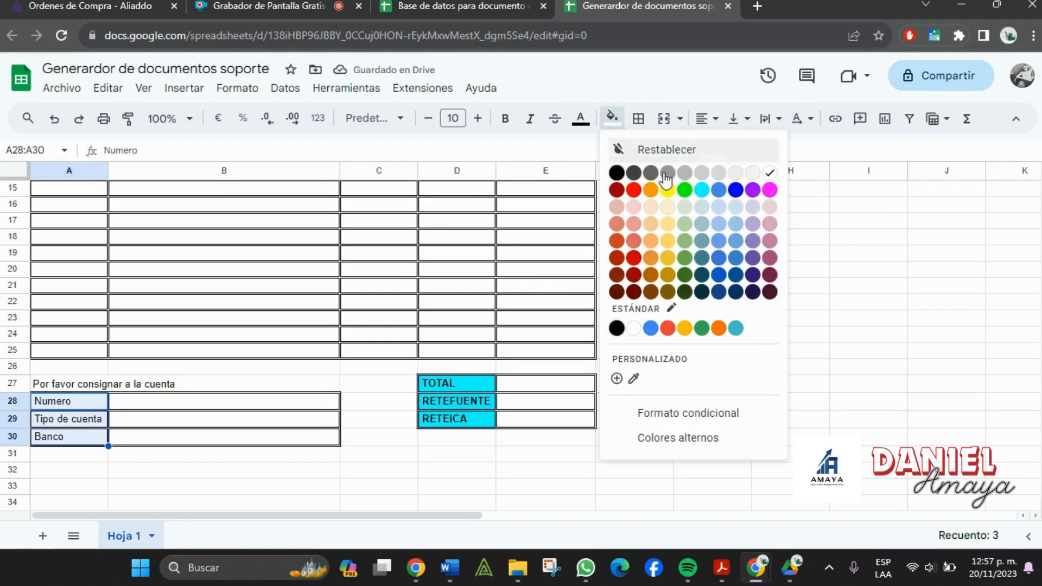
click(711, 198)
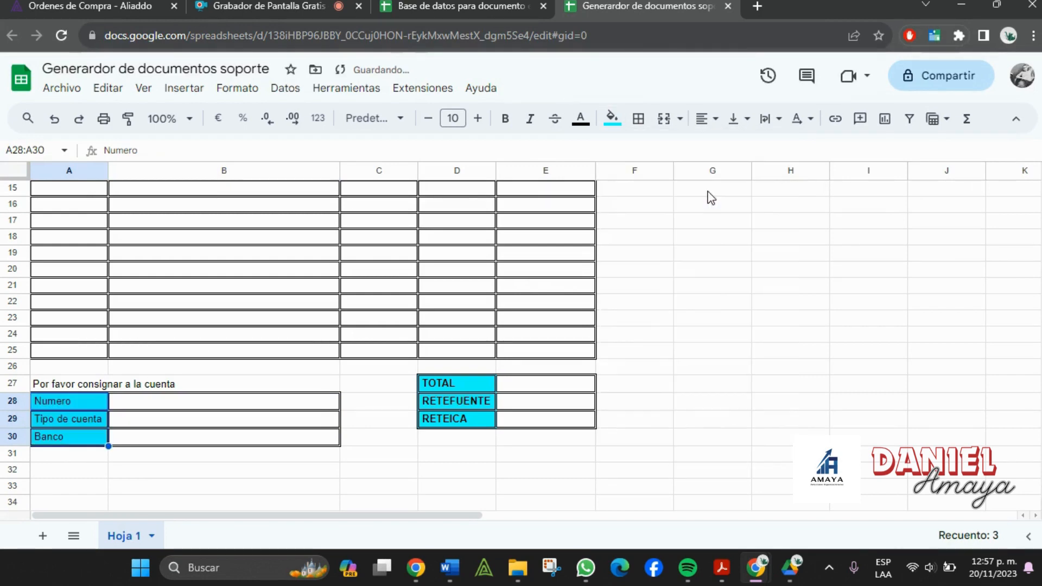
click(505, 118)
click(249, 449)
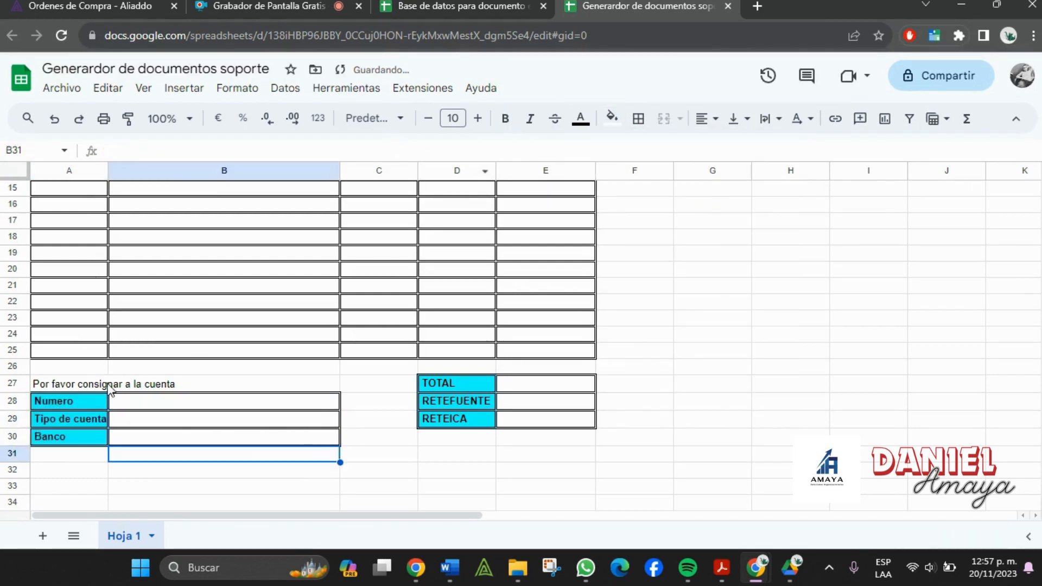
drag(111, 171, 128, 170)
- Copy the fiscal-norms legal paragraph from the Word template and start editing cell A32
key(alt+Tab)
scroll(282, 337, down, 1)
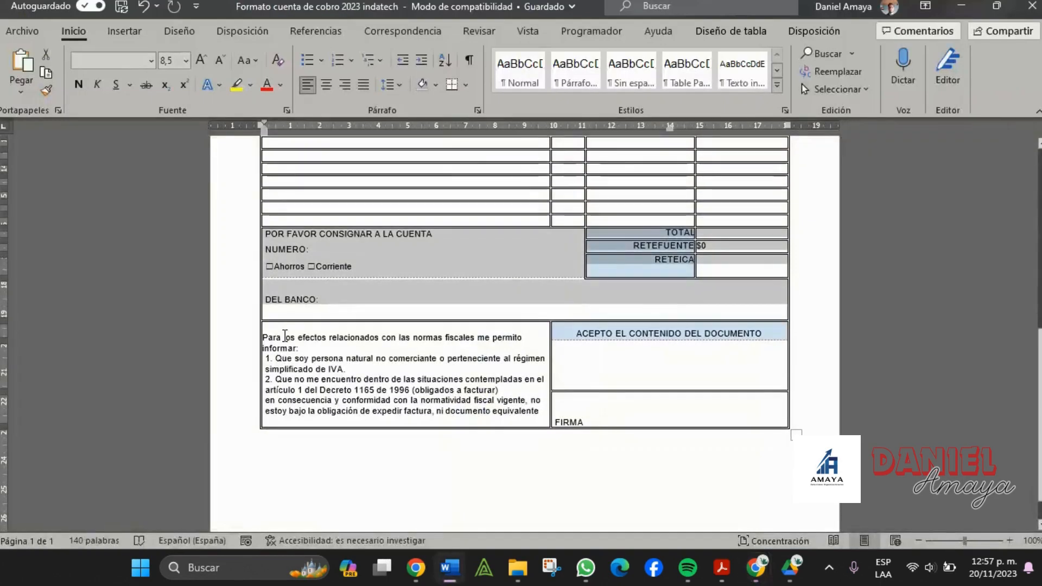
key(alt+Tab)
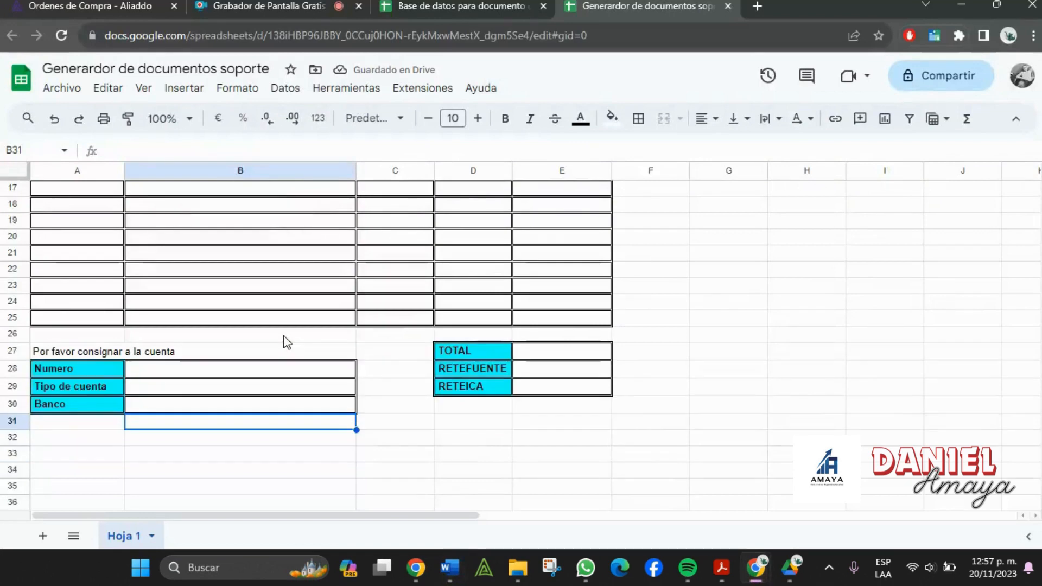
key(alt+Tab)
scroll(266, 299, down, 1)
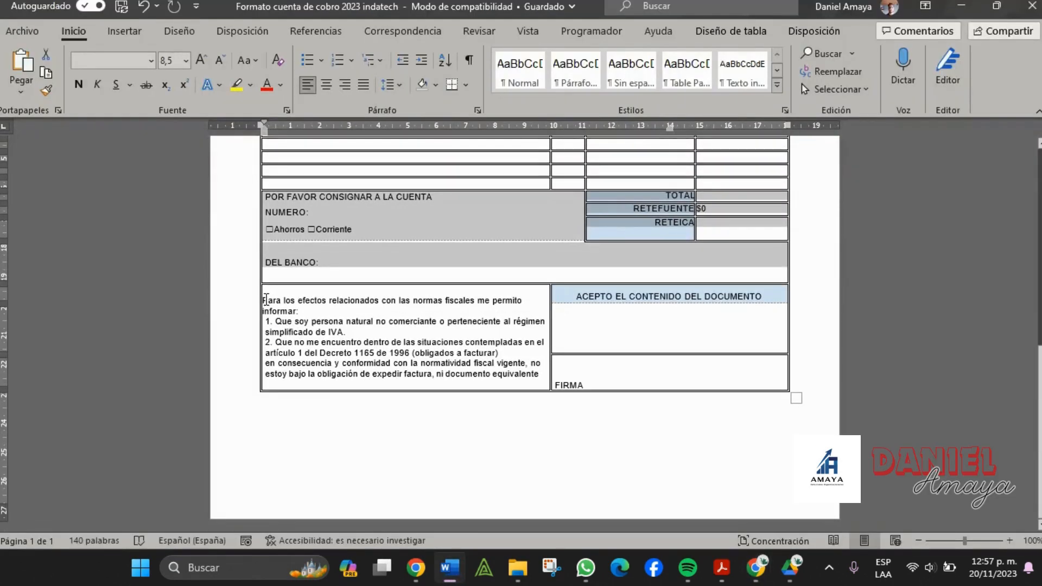
click(269, 300)
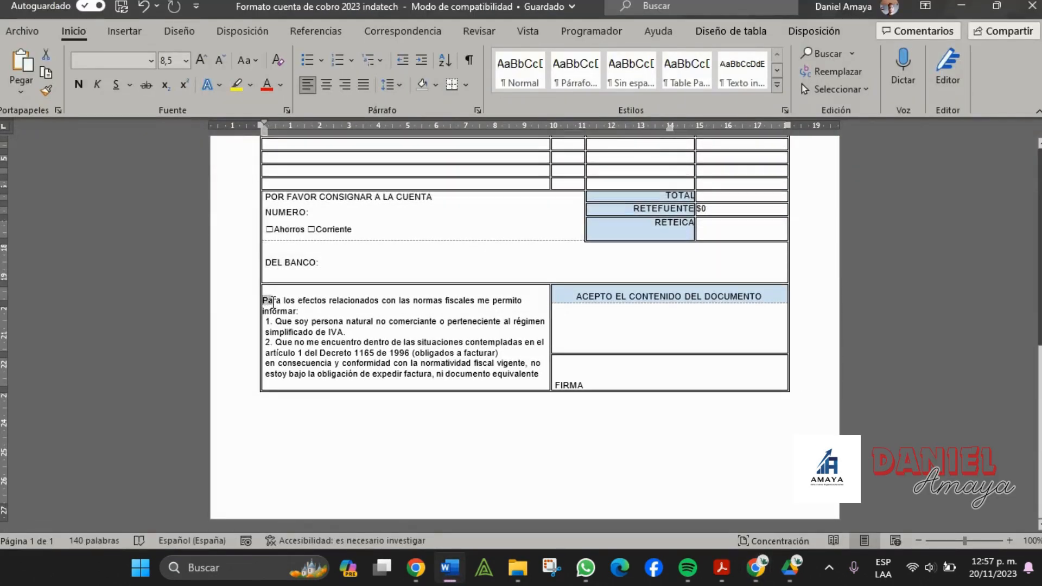
drag(270, 300, 539, 330)
drag(363, 330, 539, 380)
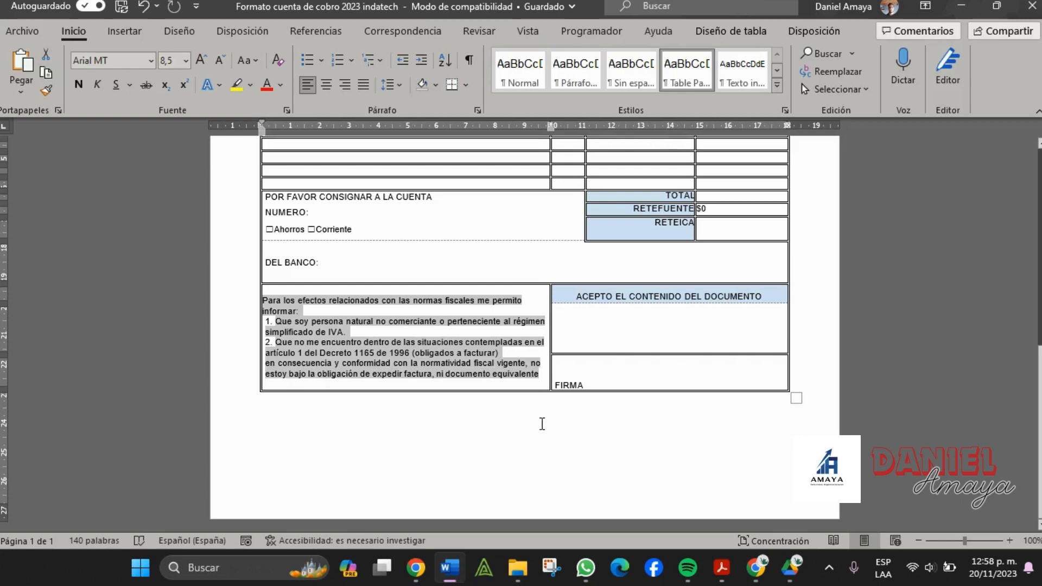
key(alt+Tab)
click(92, 440)
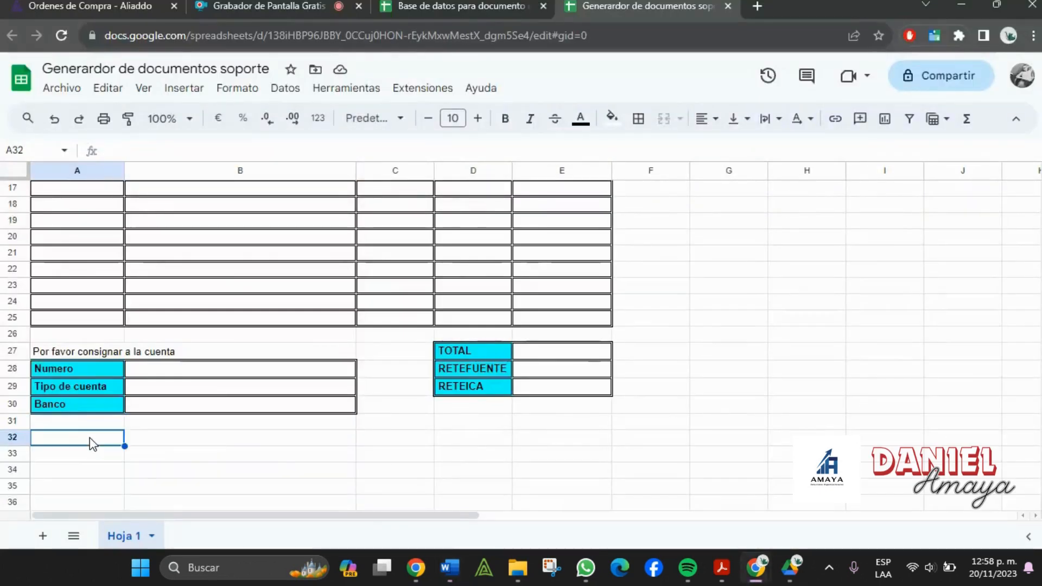
double_click(90, 438)
- Paste the legal text as plain text into A32, merge A32:B32, and wrap it
right_click(90, 439)
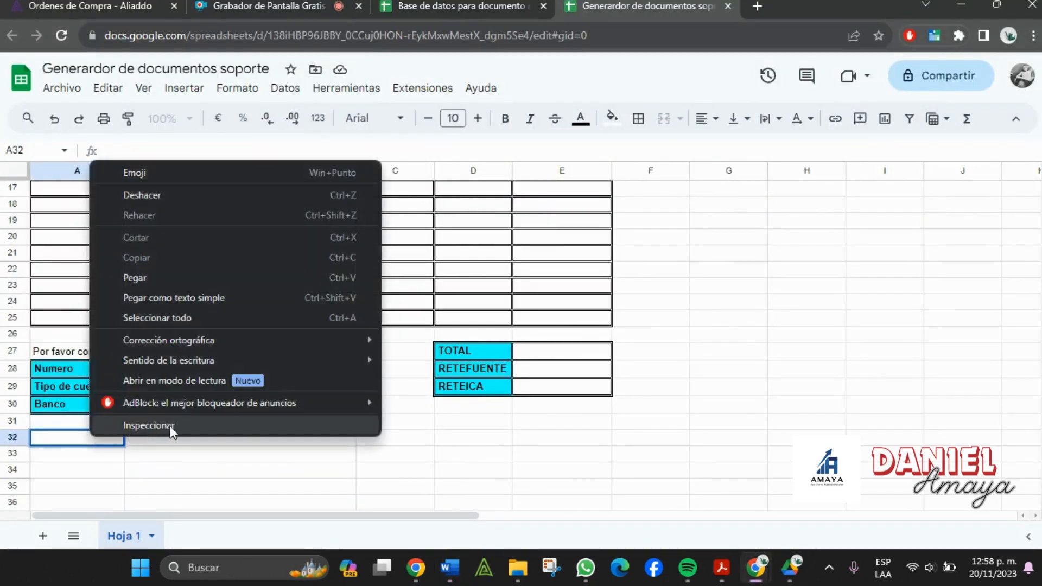
click(165, 298)
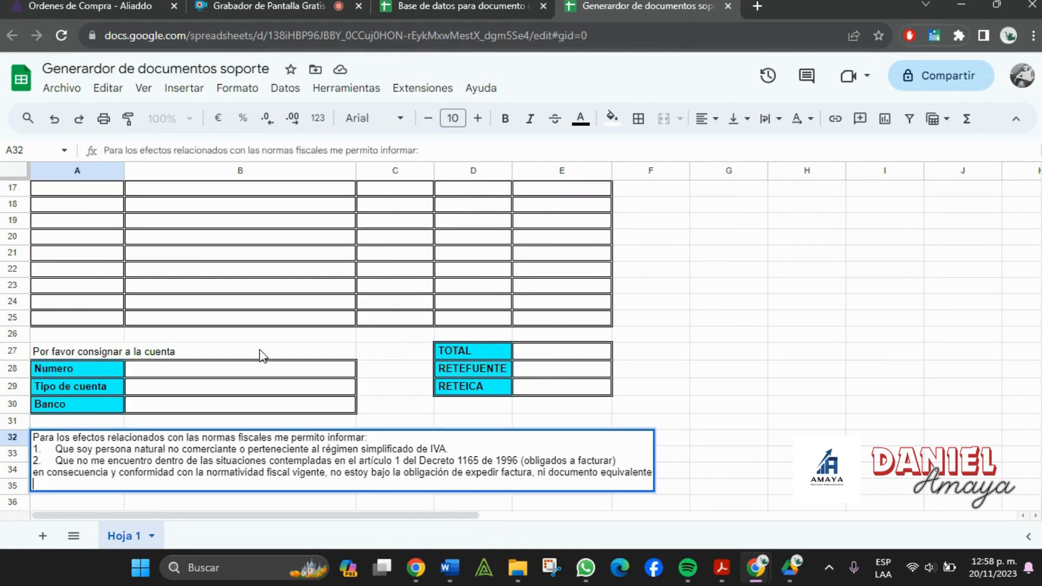
key(Tab)
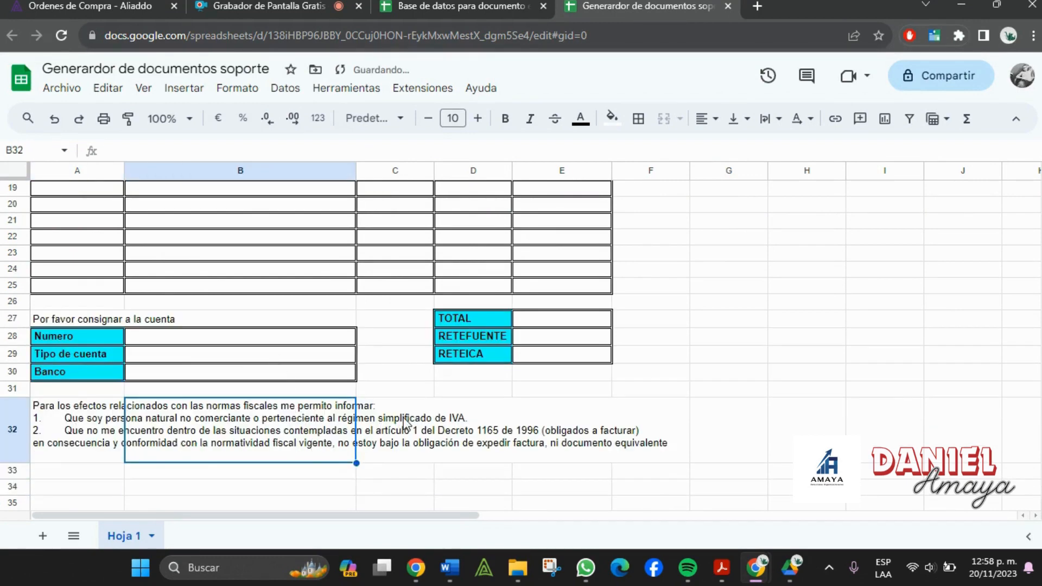
drag(383, 426, 174, 443)
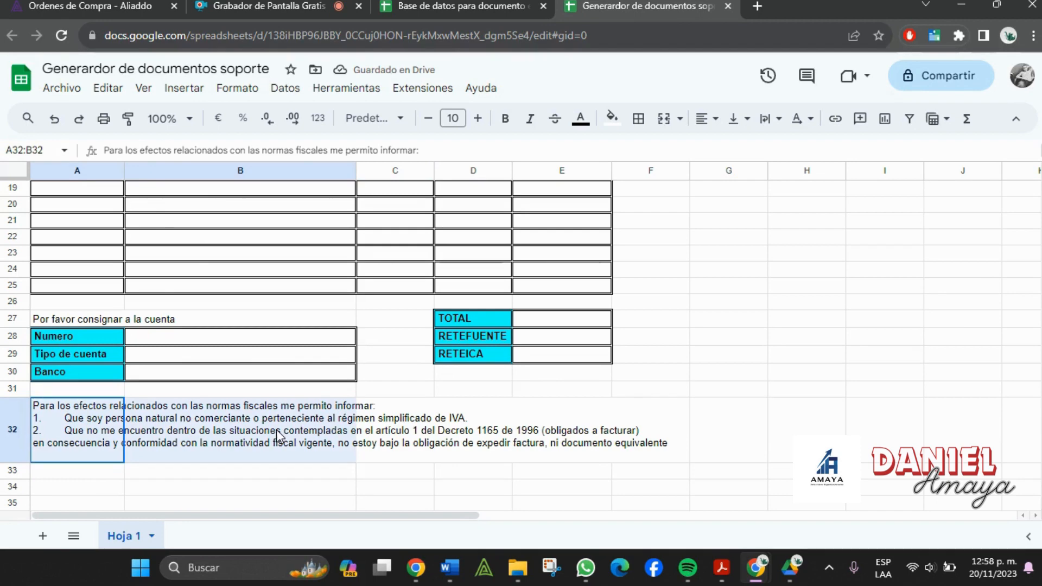
click(672, 123)
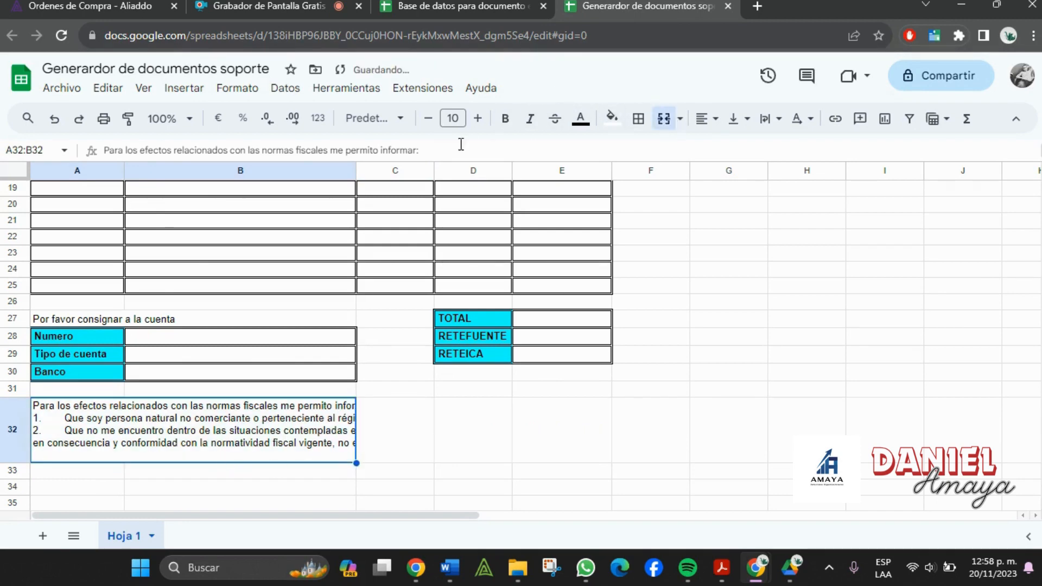
click(766, 123)
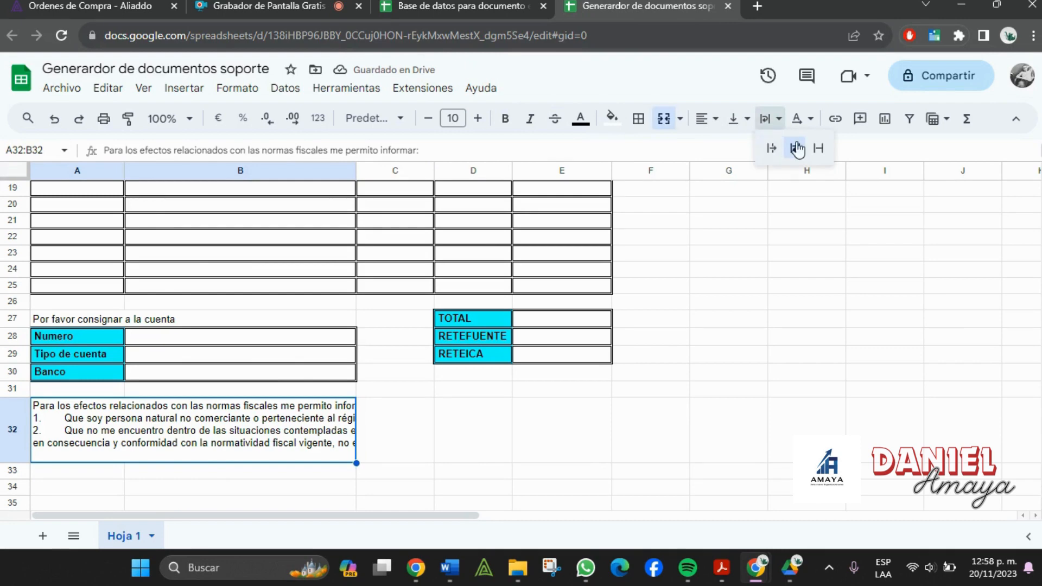
click(796, 150)
scroll(472, 391, down, 2)
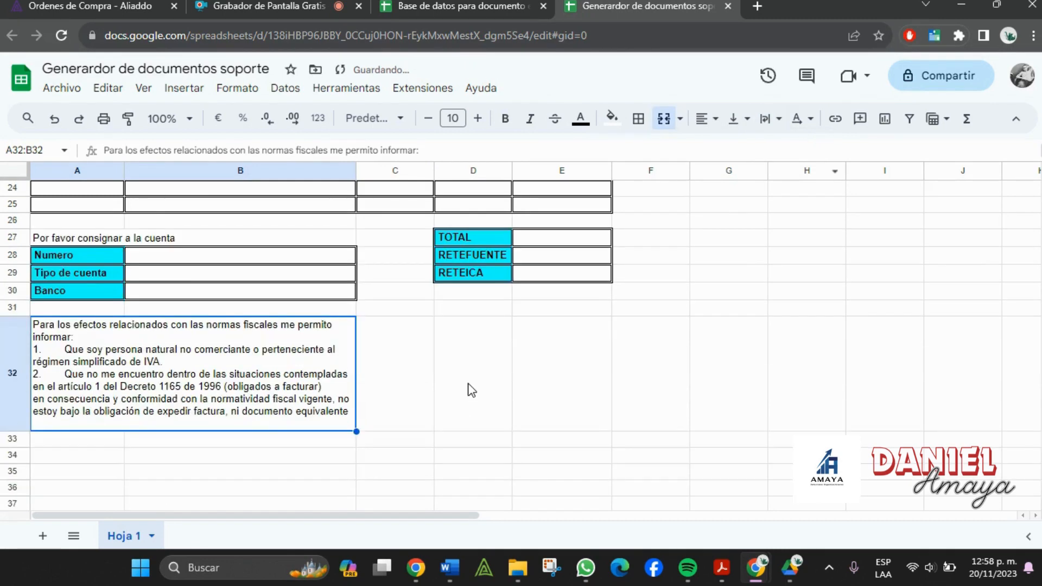
click(414, 391)
- Look up the acceptance heading in the Word template and select D31:E31 for it
key(alt+Tab)
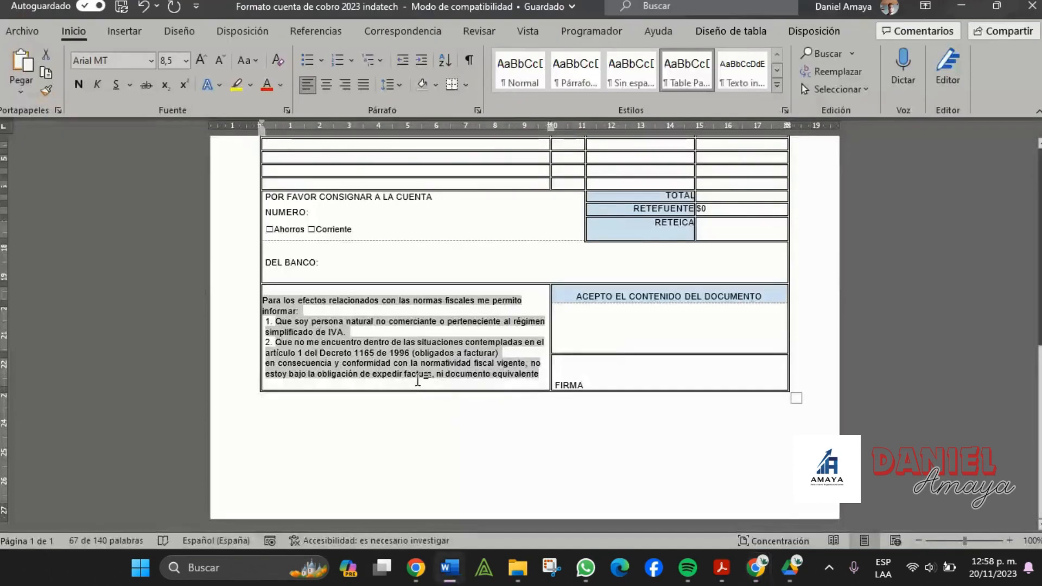
key(alt+Tab)
drag(460, 314, 557, 316)
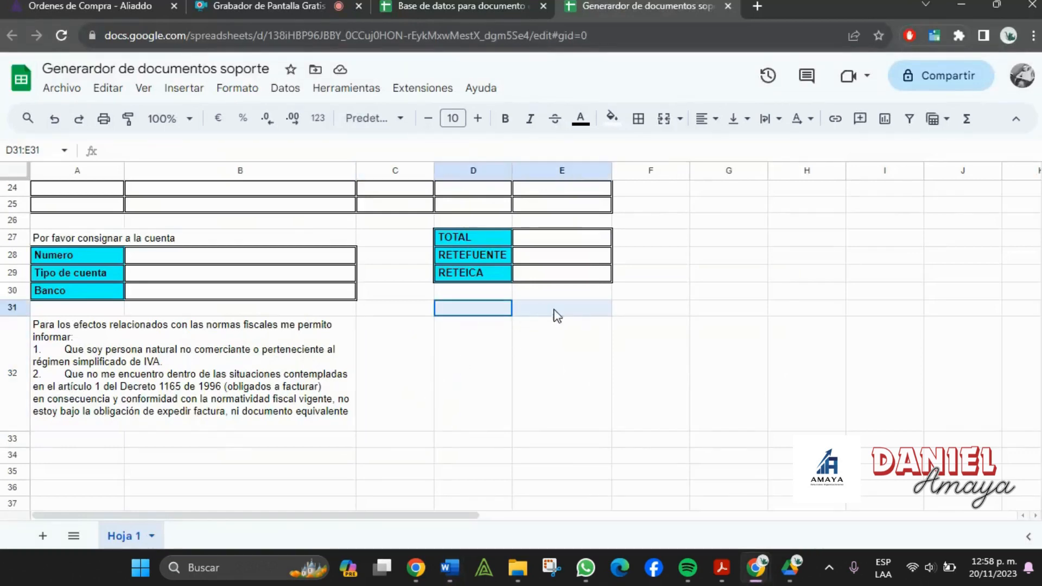
scroll(407, 306, up, 5)
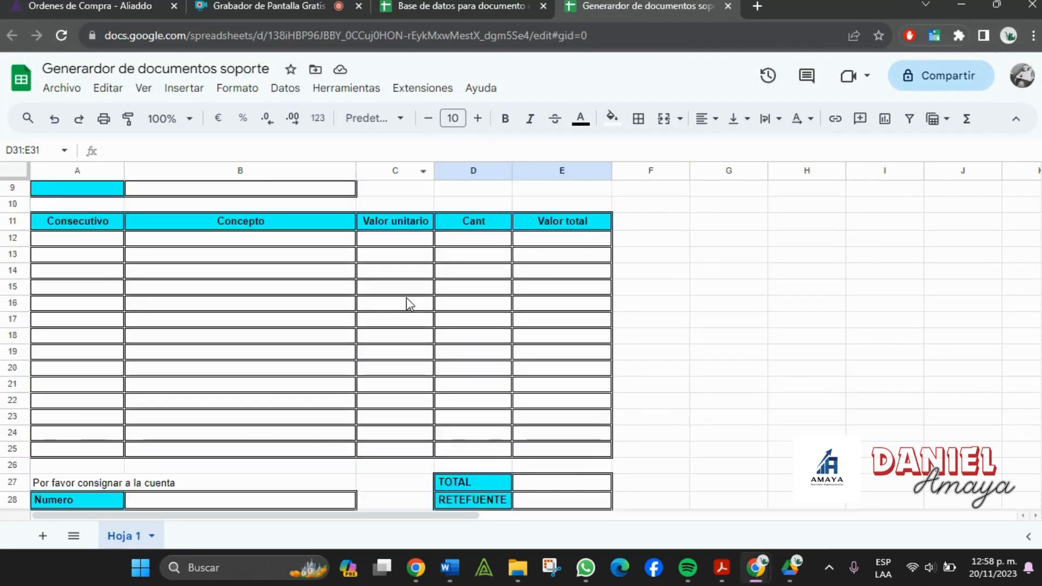
scroll(409, 296, down, 5)
scroll(407, 296, down, 2)
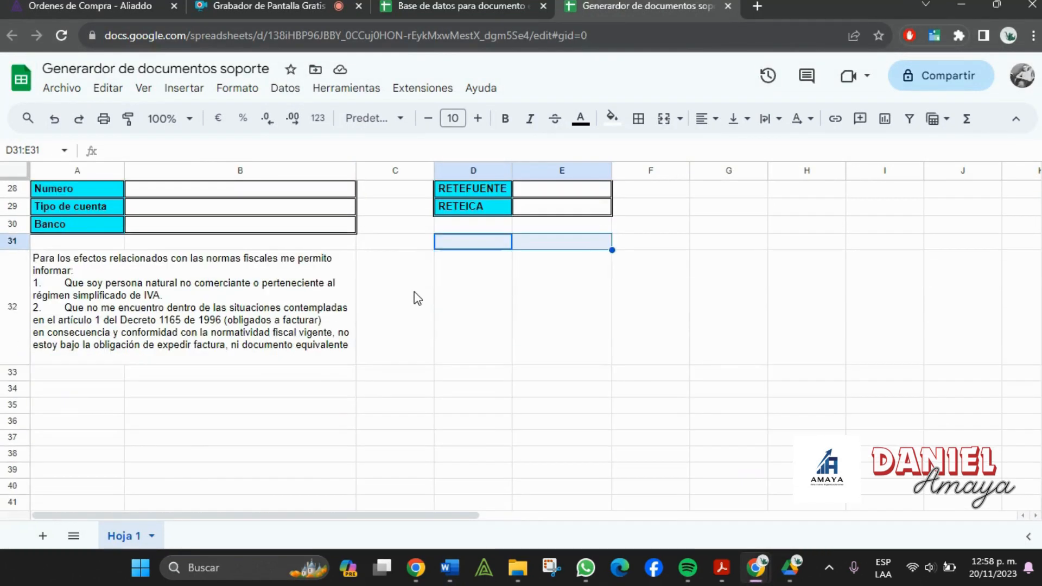
click(410, 250)
key(alt+Tab)
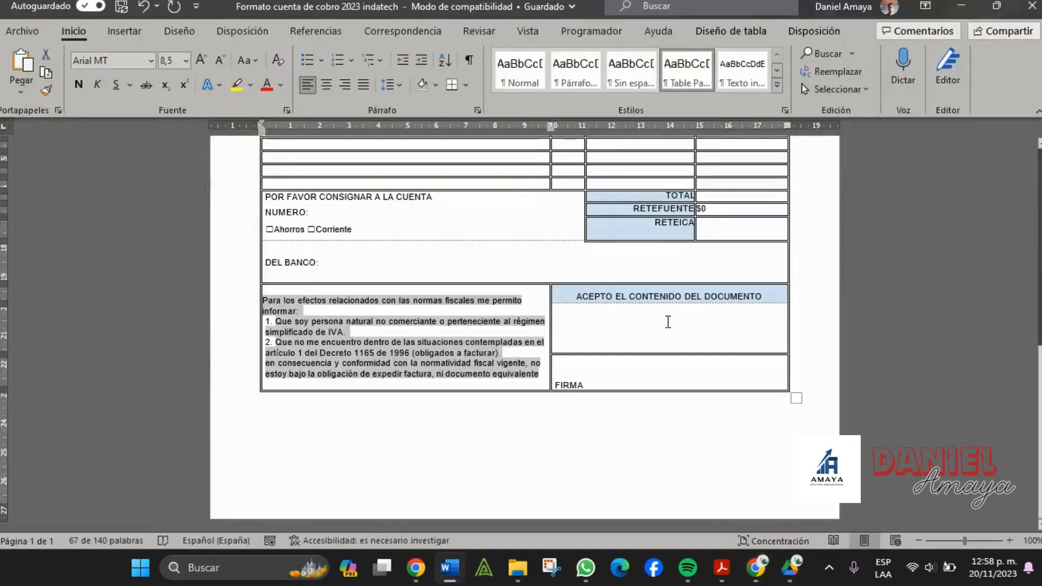
drag(592, 298, 760, 303)
key(alt+Tab)
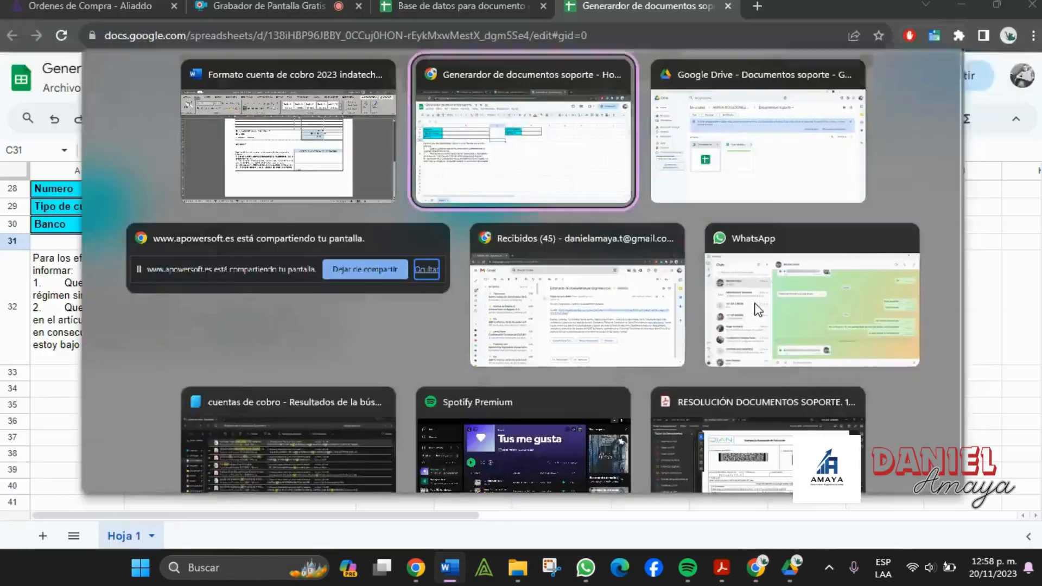
drag(438, 246, 529, 247)
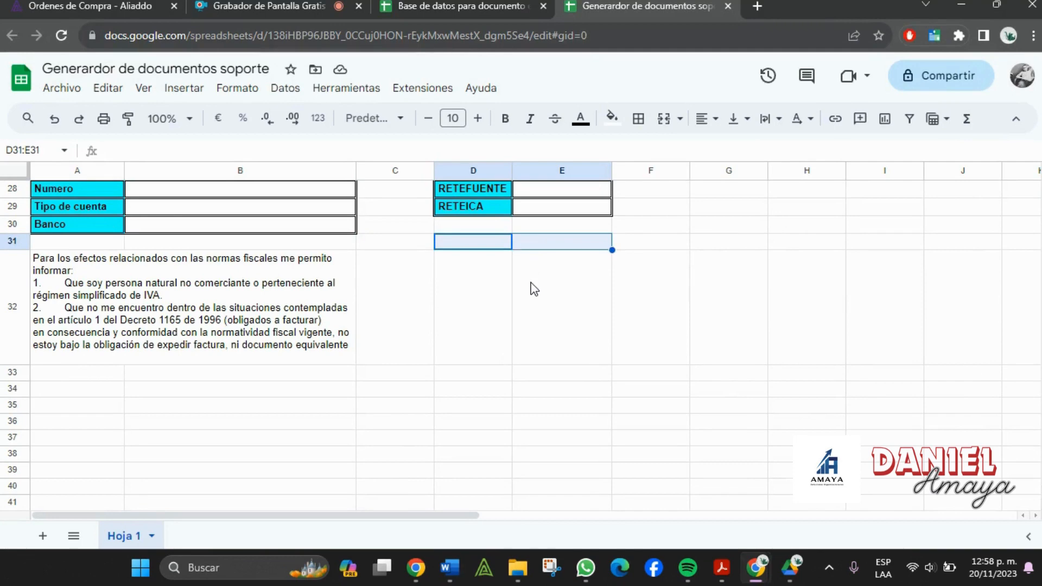
scroll(531, 290, up, 1)
- Merge D31:E31, enter 'Aceptación del documento', and make it centred, bold and cyan
click(659, 125)
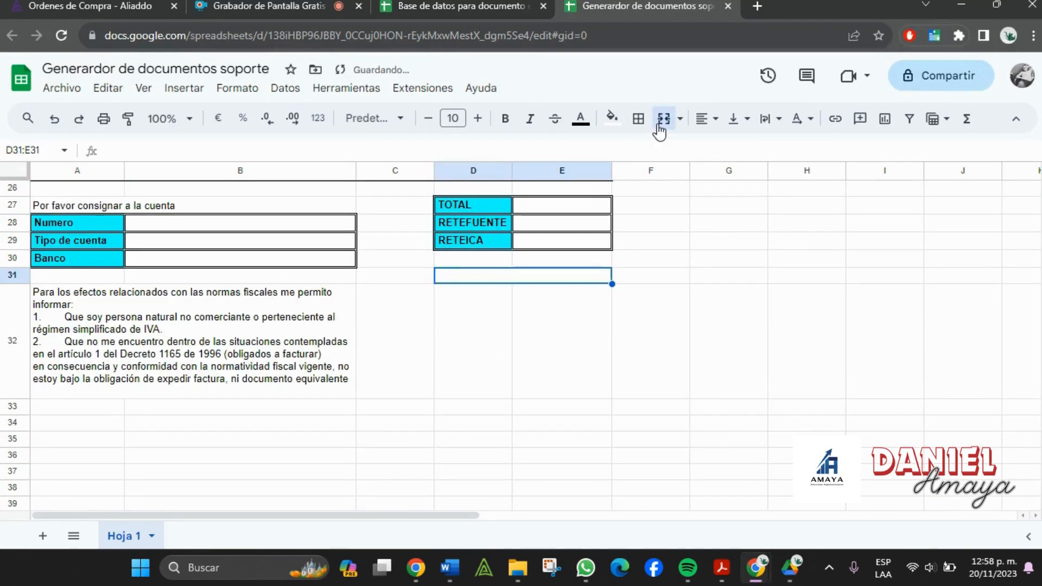
text(Aceptación del documento)
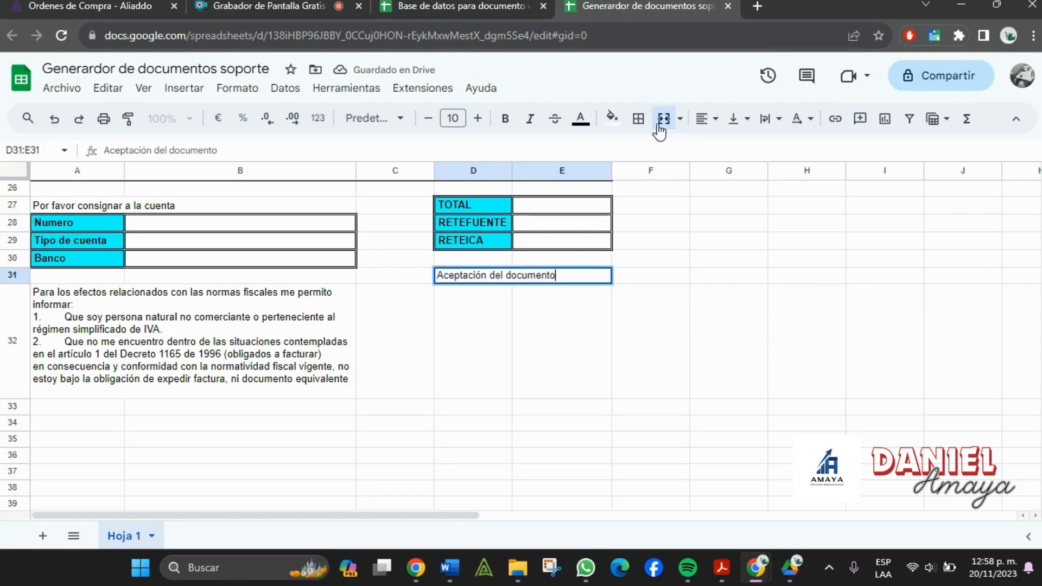
key(Tab)
click(549, 279)
click(719, 122)
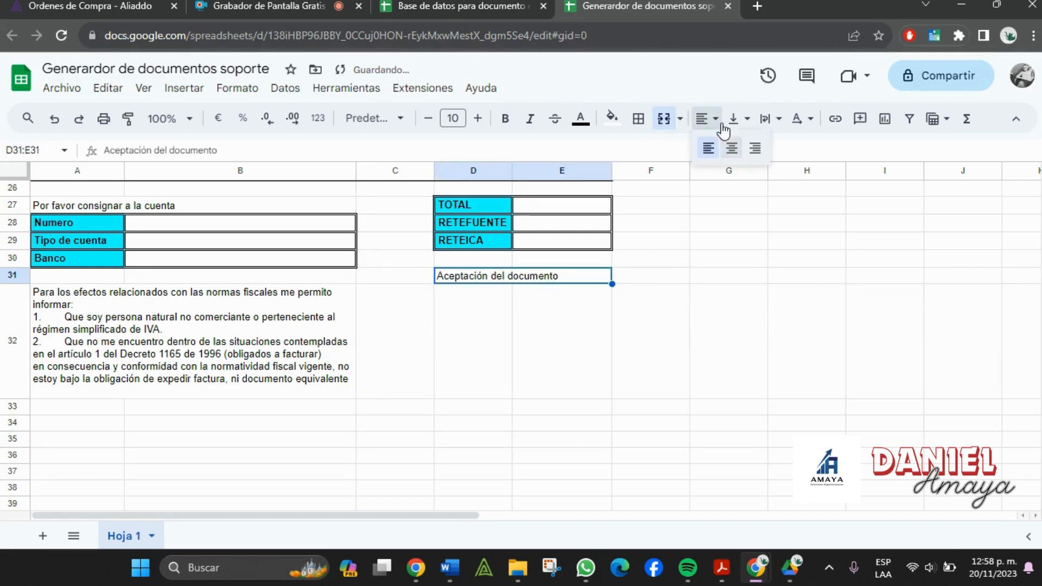
click(732, 149)
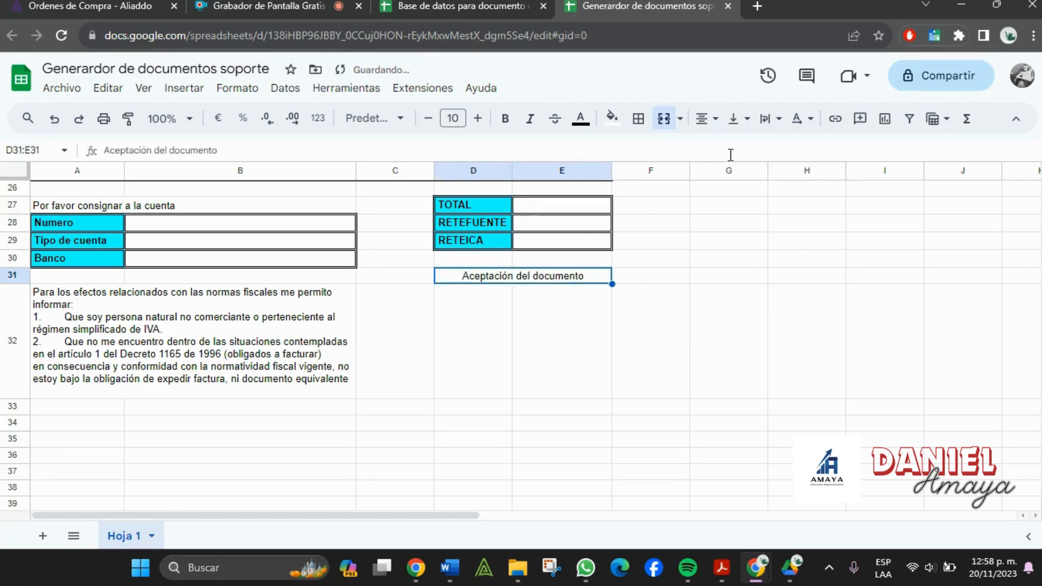
click(612, 118)
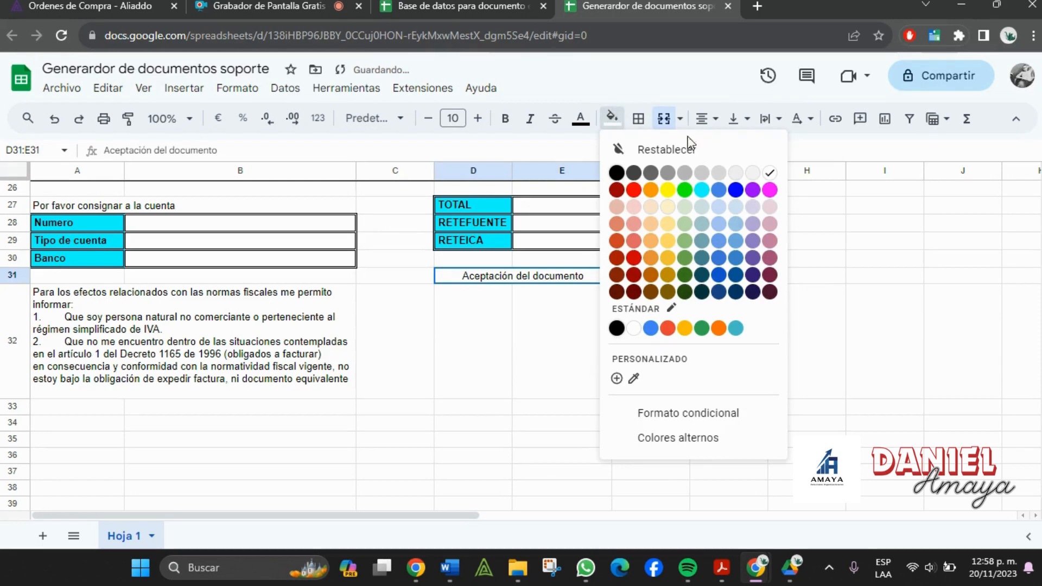
click(703, 191)
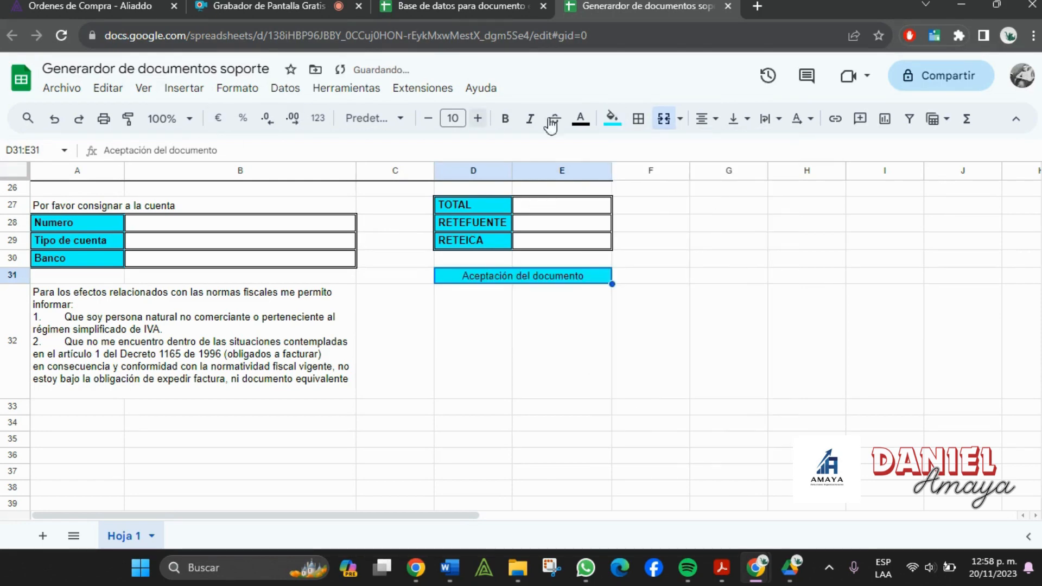
click(507, 122)
- Apply all borders to the merged 'Aceptación del documento' header
click(496, 311)
click(504, 276)
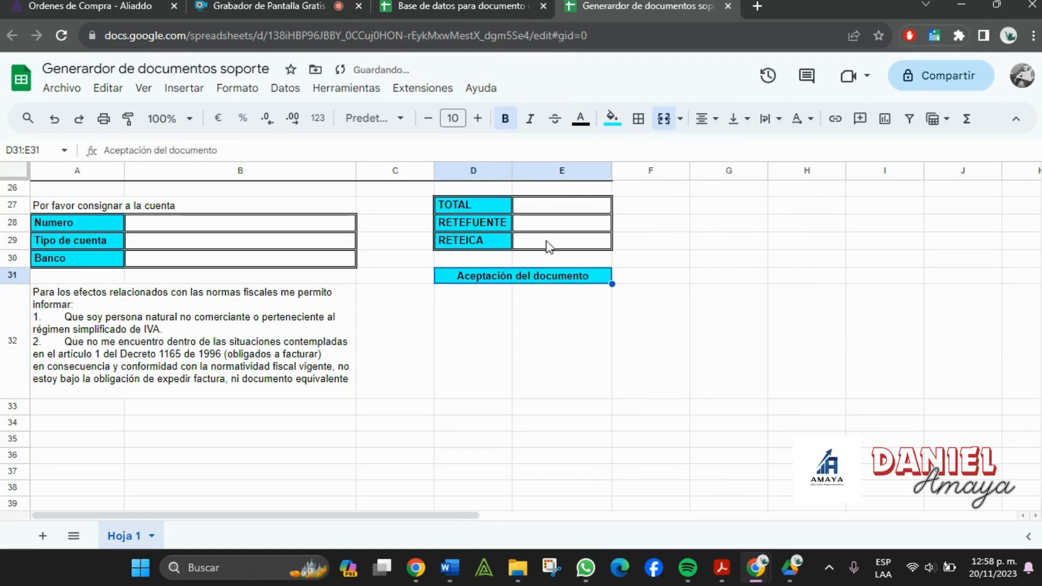
click(639, 118)
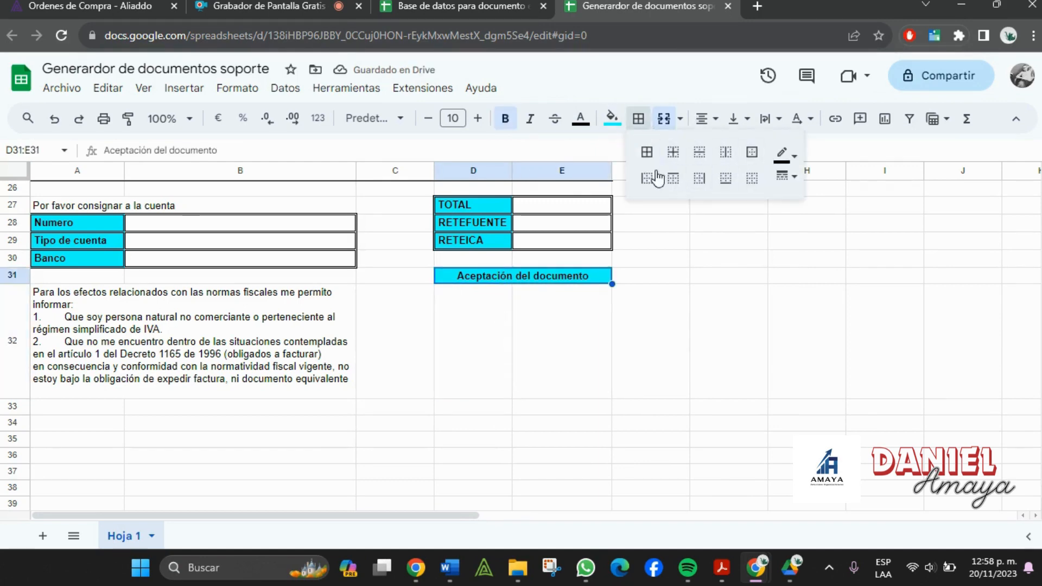
click(646, 152)
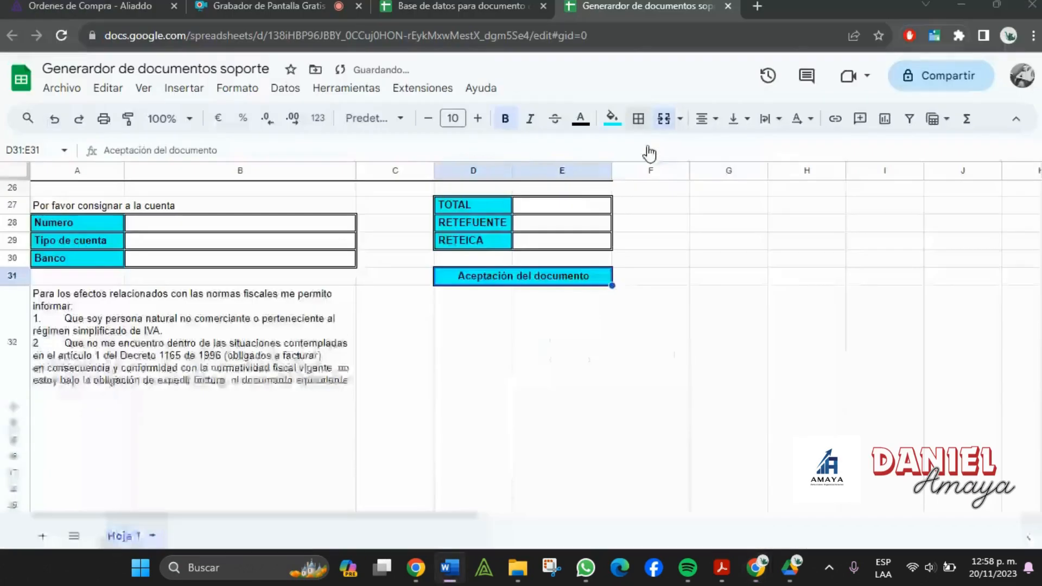
click(429, 281)
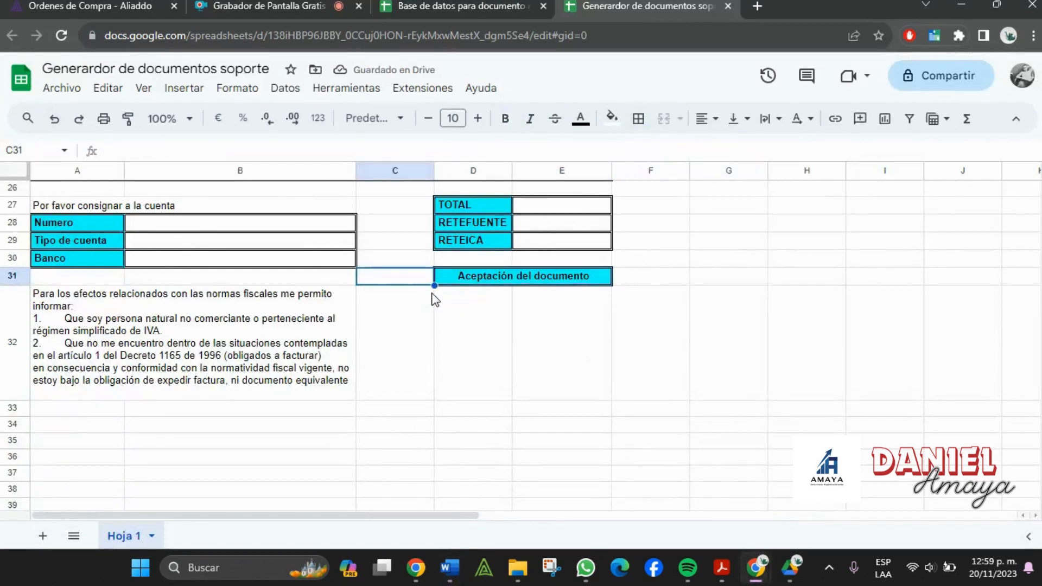
click(409, 317)
- Put borders on every cell of the legal text row A32:E32
drag(244, 335, 565, 344)
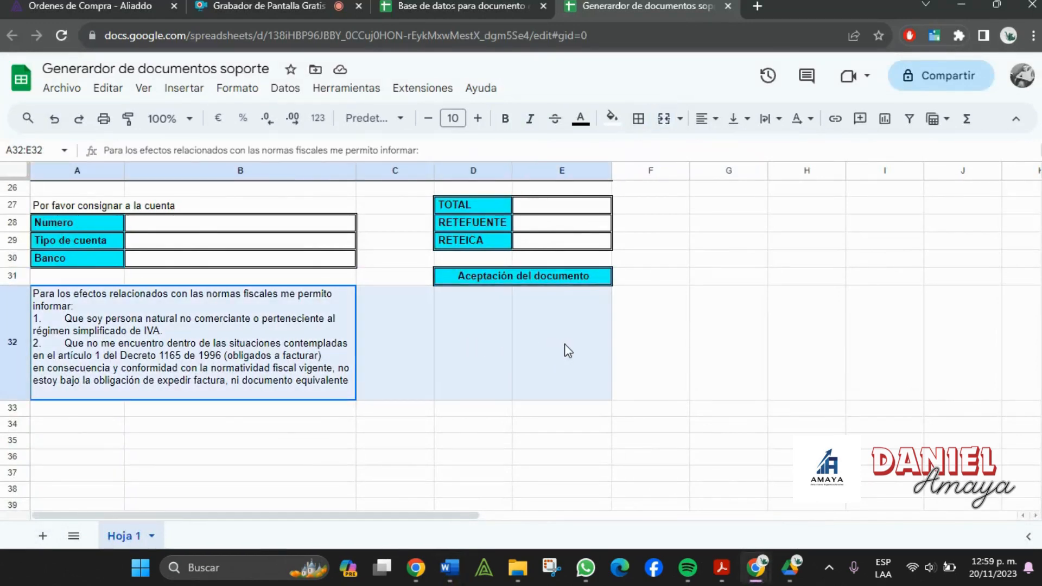
click(639, 118)
click(647, 152)
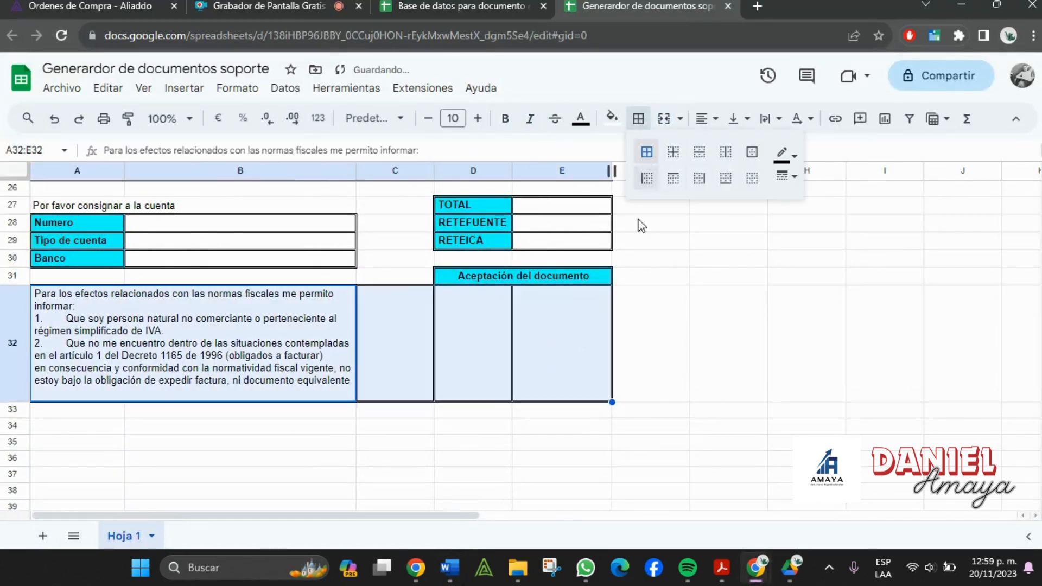
- Insert a row above row 31 and merge C32:E32 so the header spans three columns
drag(413, 282, 542, 277)
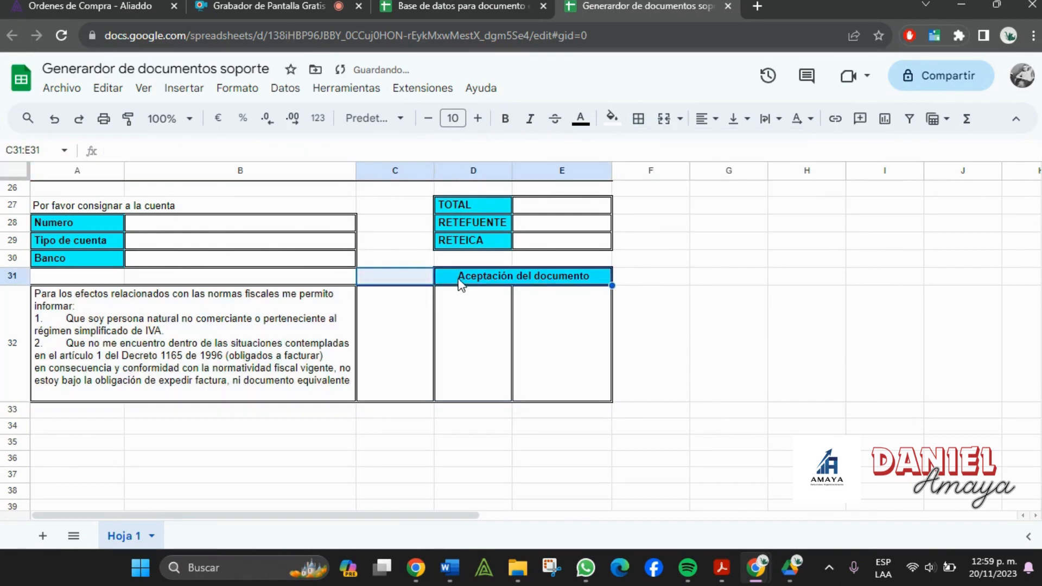
click(26, 281)
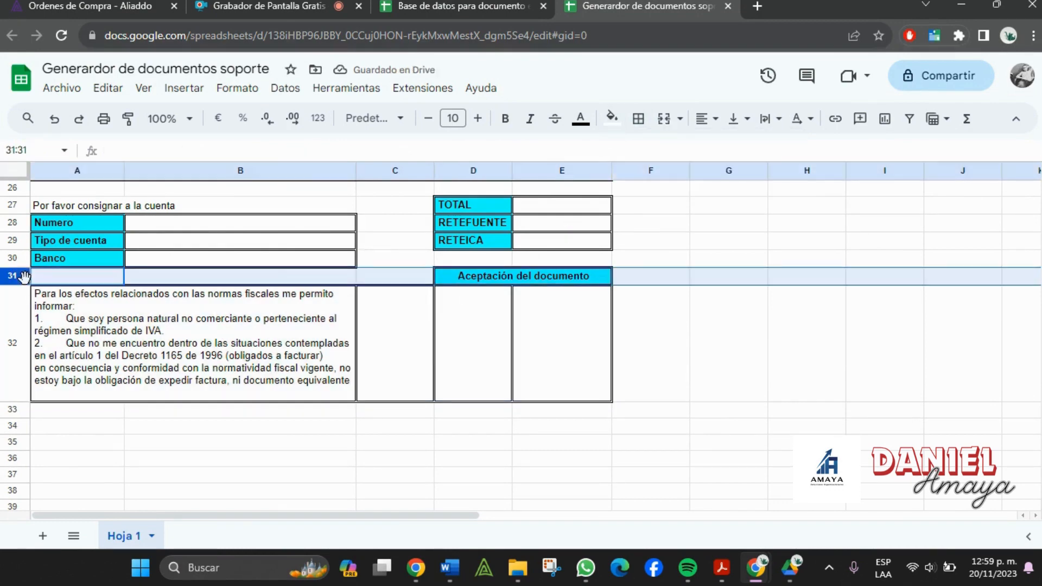
right_click(25, 278)
click(128, 272)
drag(415, 293, 597, 294)
click(663, 120)
- Merge C33:E33 into one signature box and type 'Firma.' in it
click(660, 391)
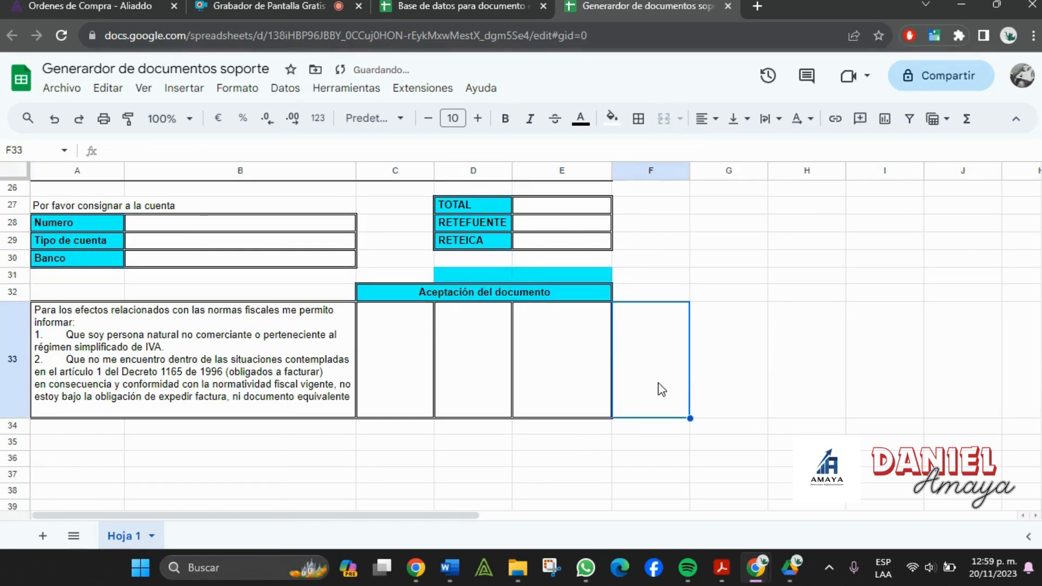
drag(400, 384, 561, 383)
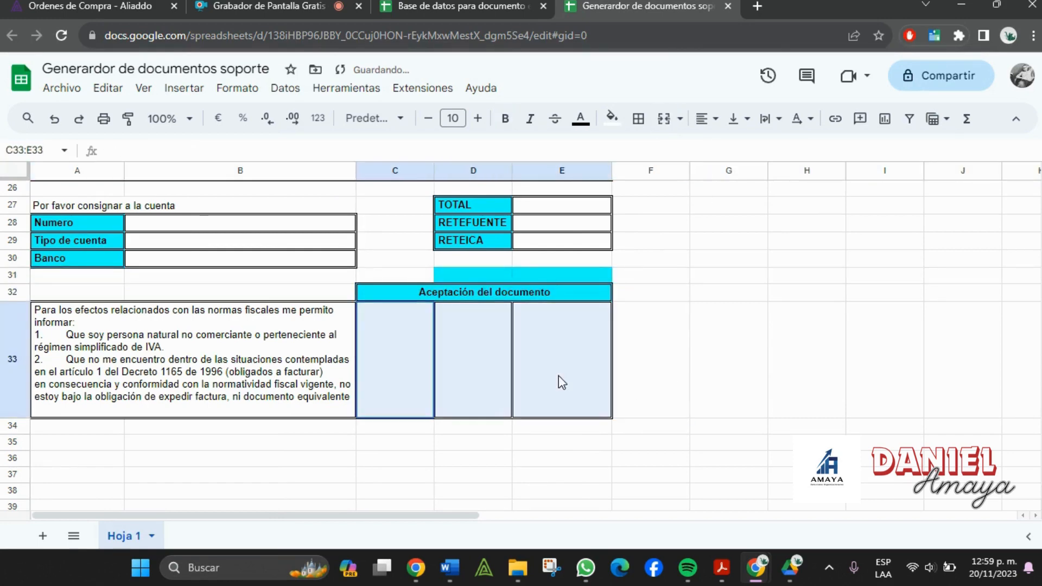
click(663, 119)
click(745, 428)
key(alt+Tab)
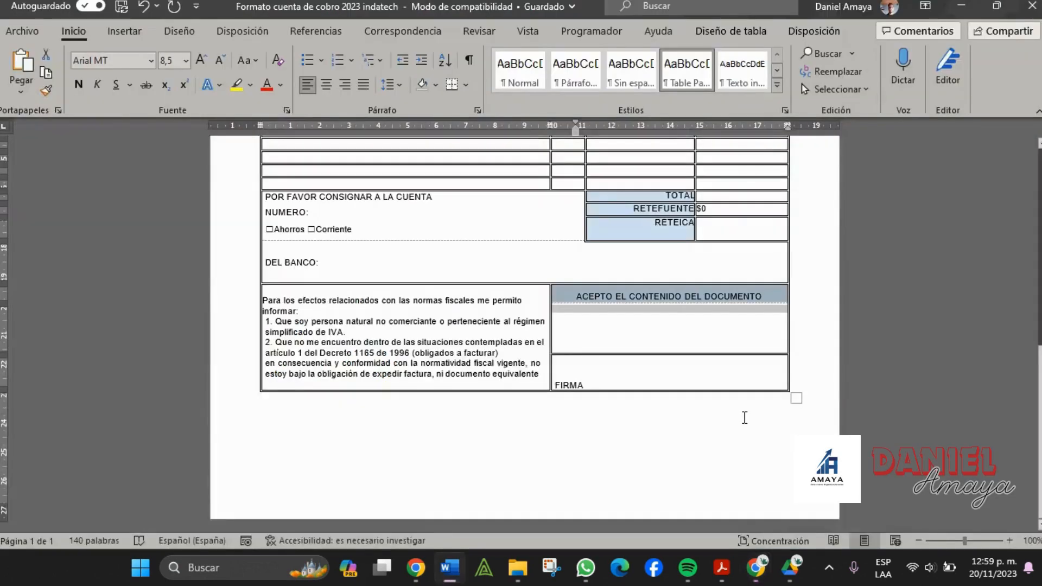
key(alt+Tab)
double_click(400, 417)
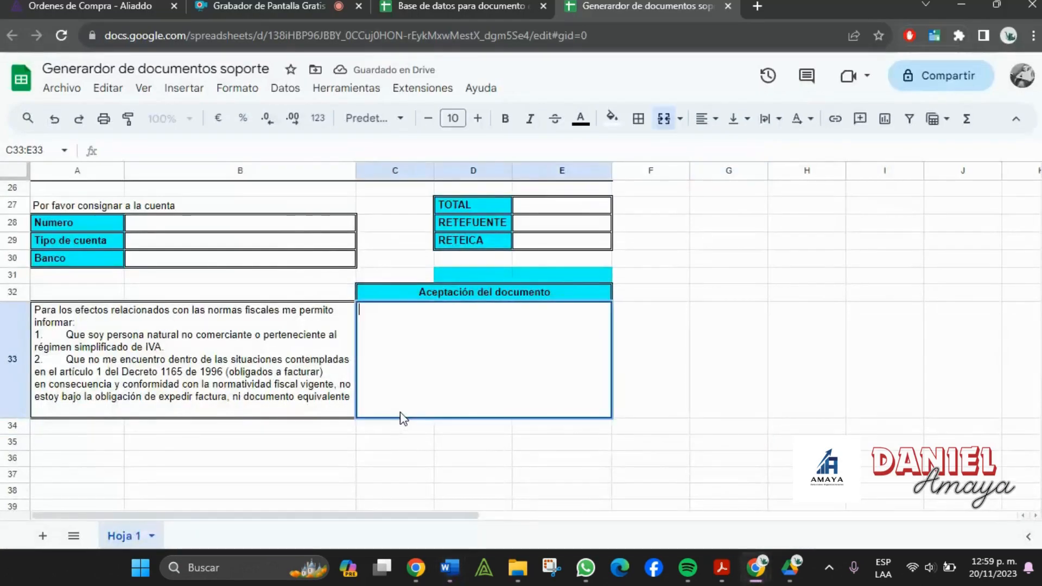
text(Firma.)
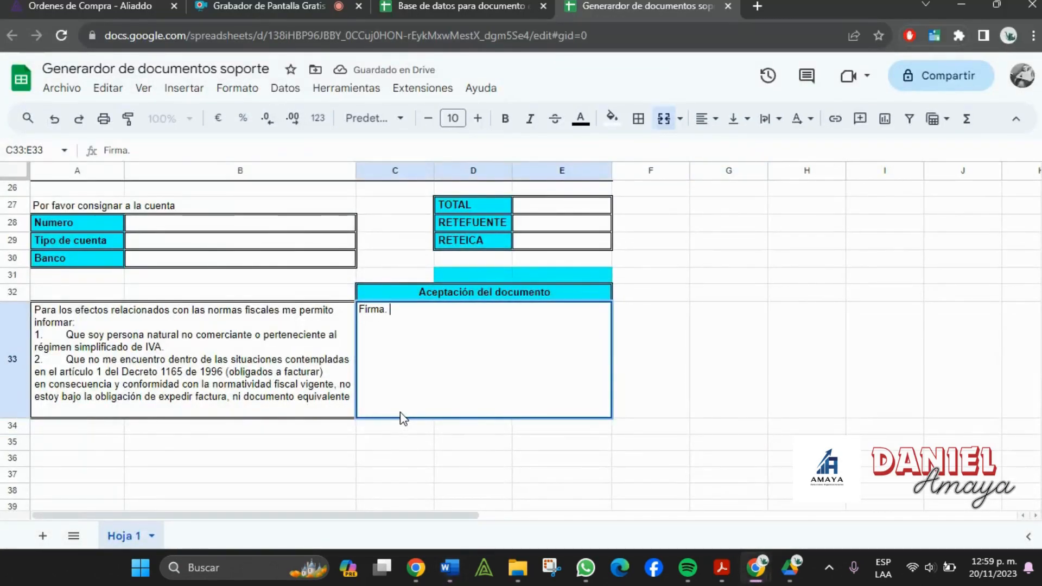
key(Tab)
click(551, 461)
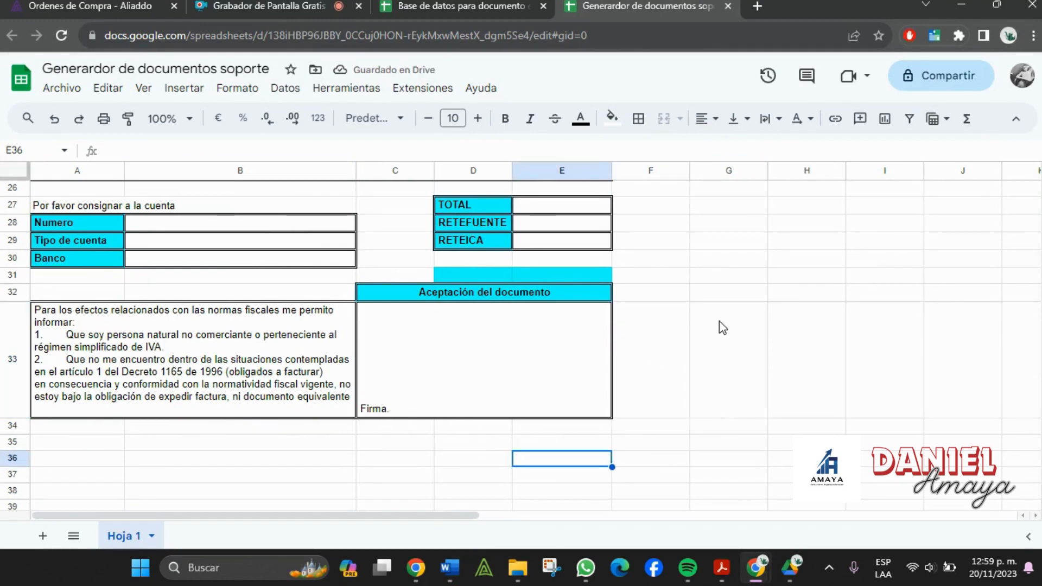
- Change the leftover cyan fill on D31:E31 to white
scroll(722, 326, up, 3)
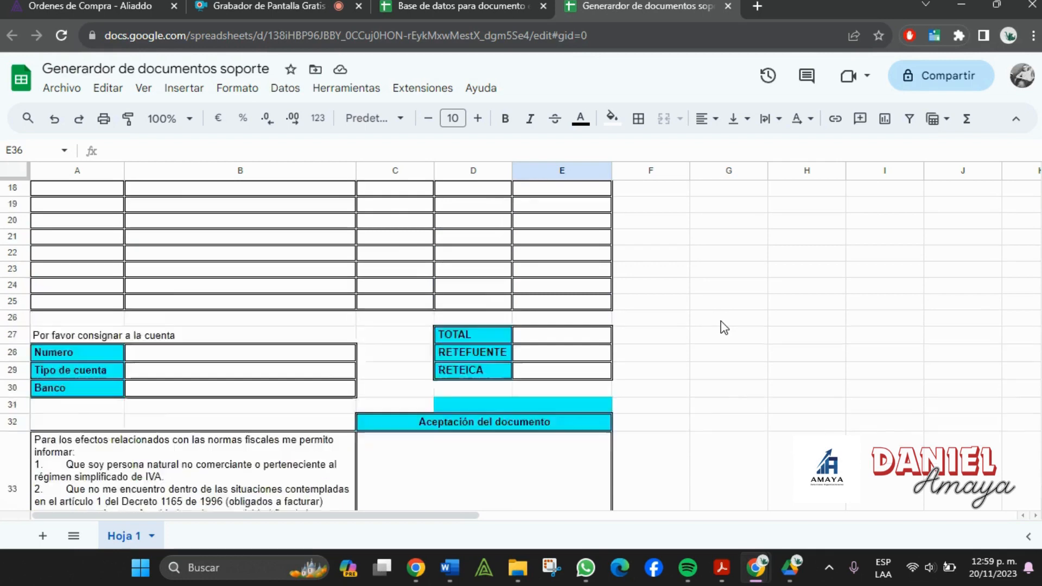
scroll(725, 328, down, 2)
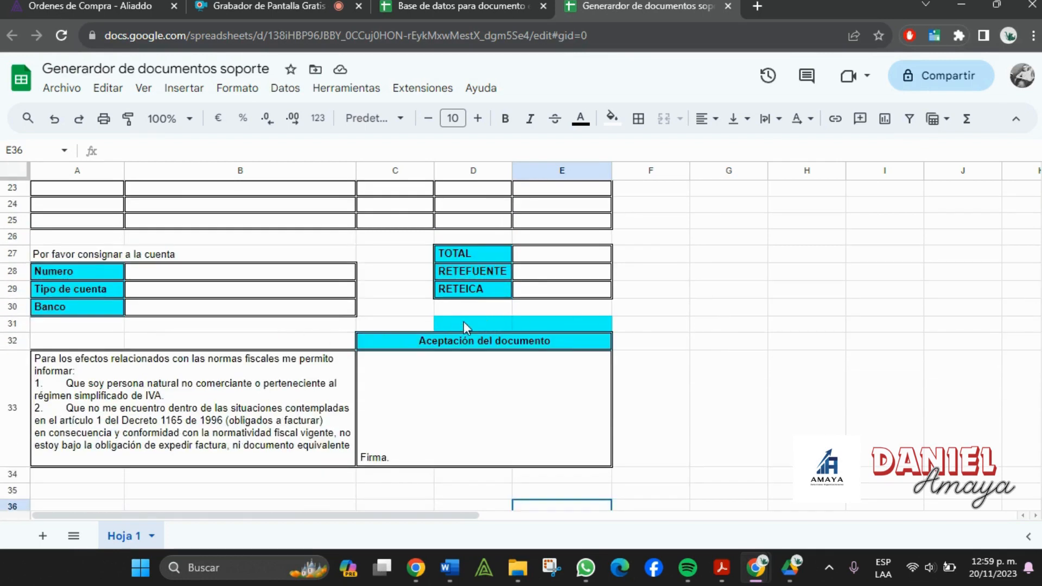
drag(464, 328, 544, 328)
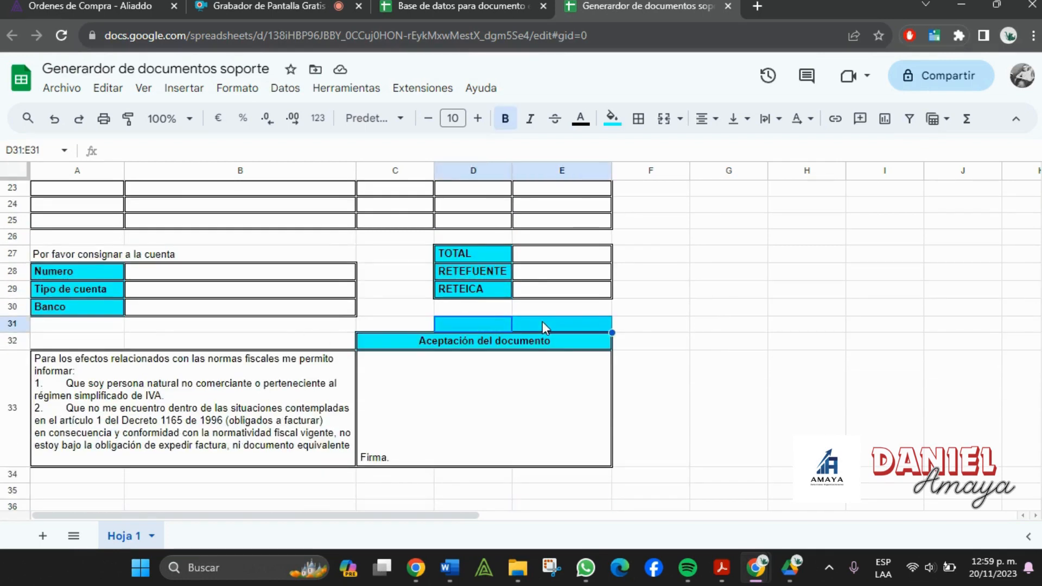
click(613, 119)
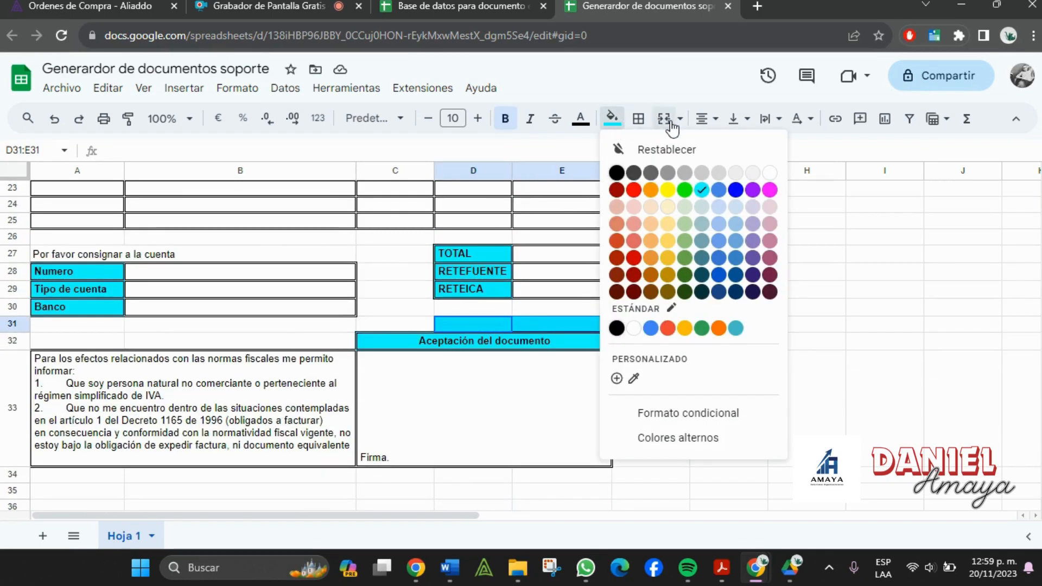
click(770, 173)
click(805, 289)
scroll(617, 365, up, 7)
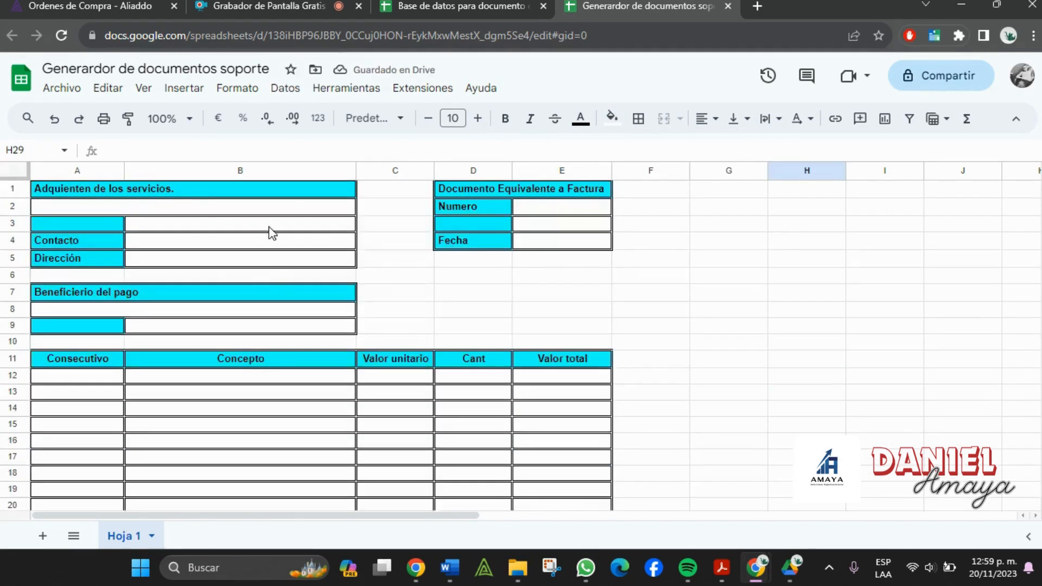
- Set print setup to Celdas seleccionadas (A1:E33) in Vertical orientation, fitting one page
drag(280, 190, 552, 295)
scroll(536, 323, up, 10)
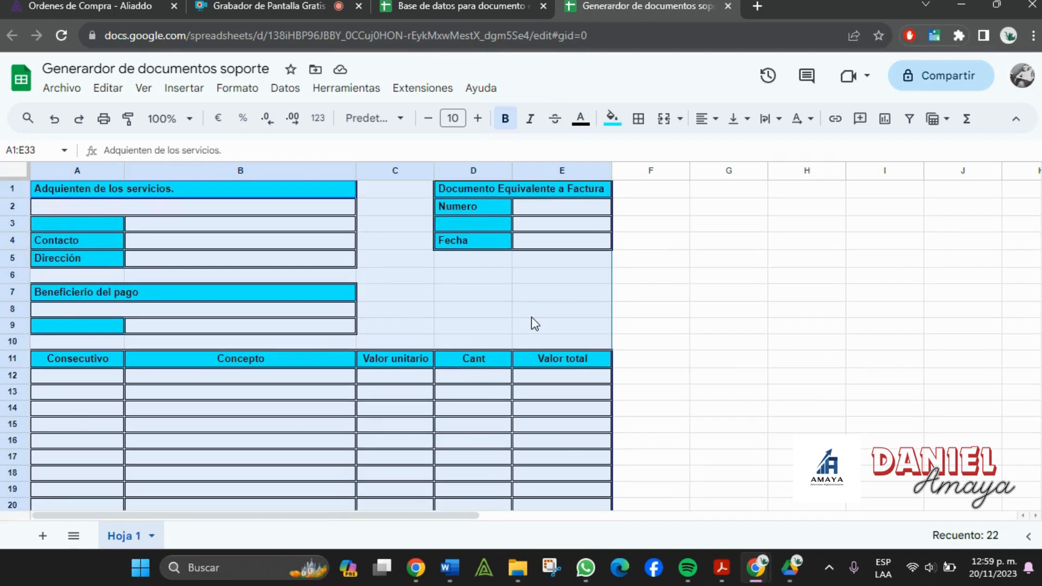
click(104, 118)
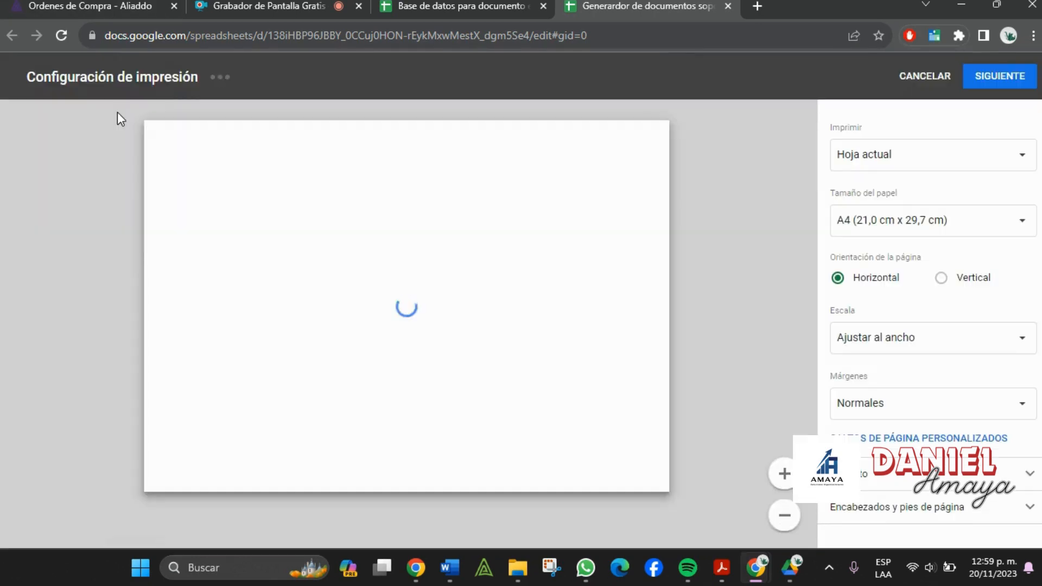
click(945, 154)
click(951, 156)
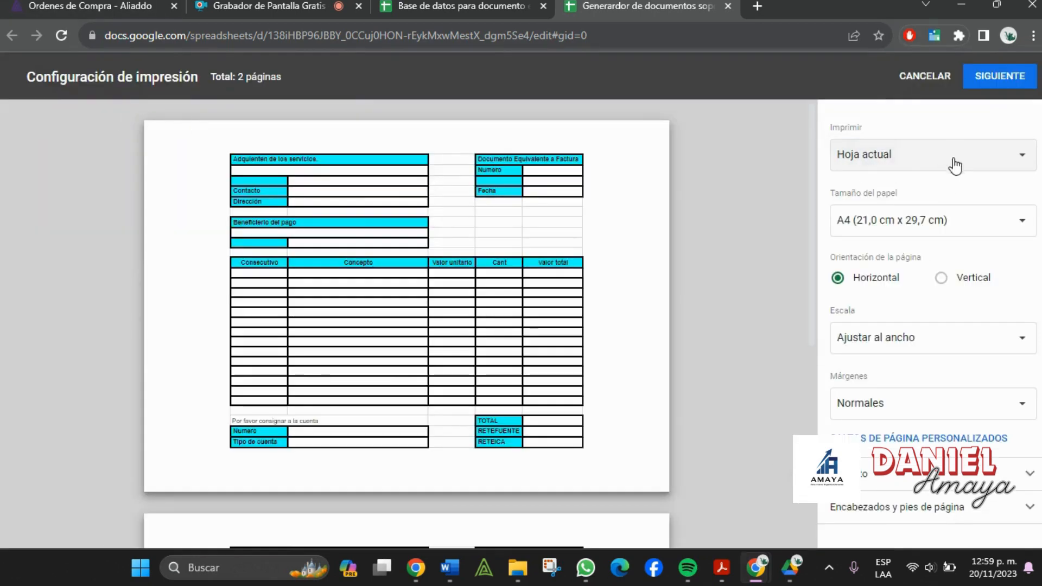
click(955, 163)
click(950, 180)
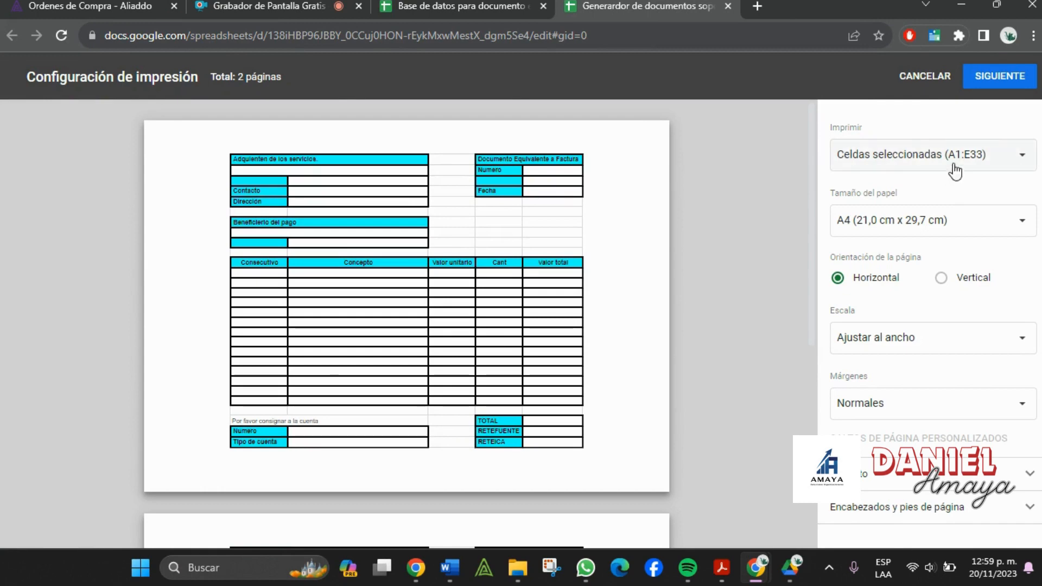
click(943, 282)
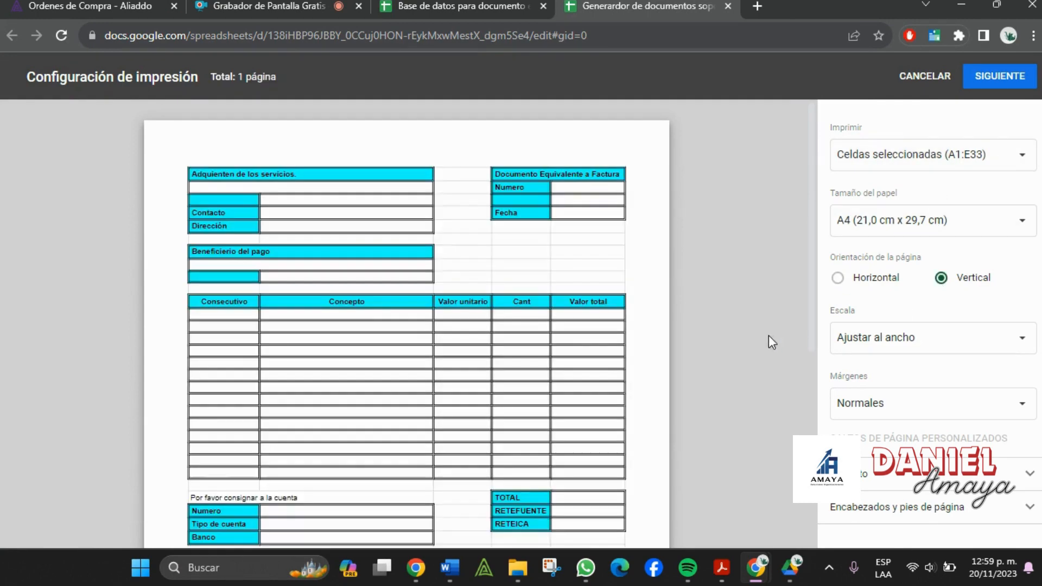
scroll(756, 328, down, 5)
scroll(756, 325, up, 4)
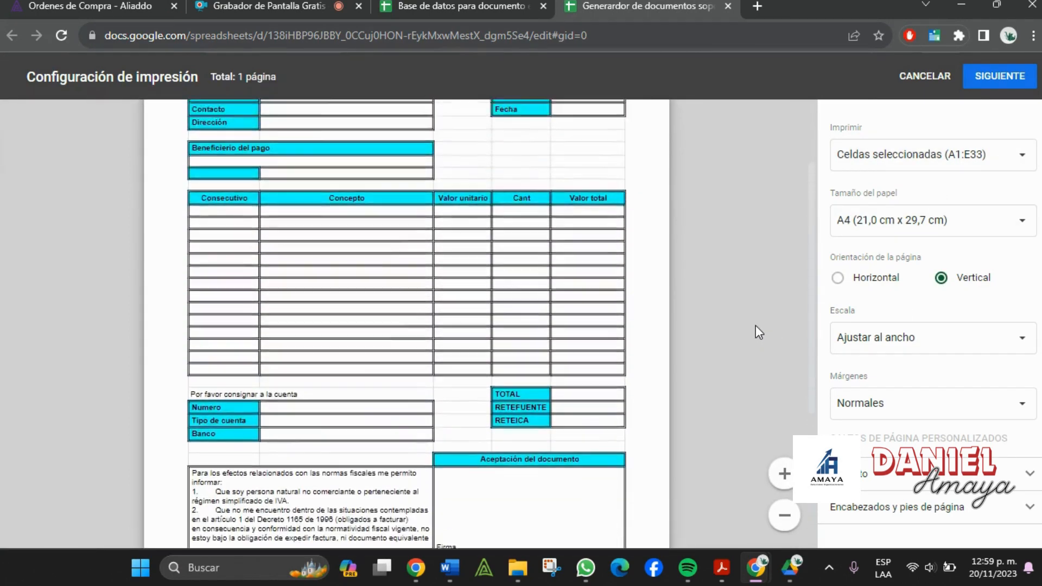
scroll(756, 325, up, 2)
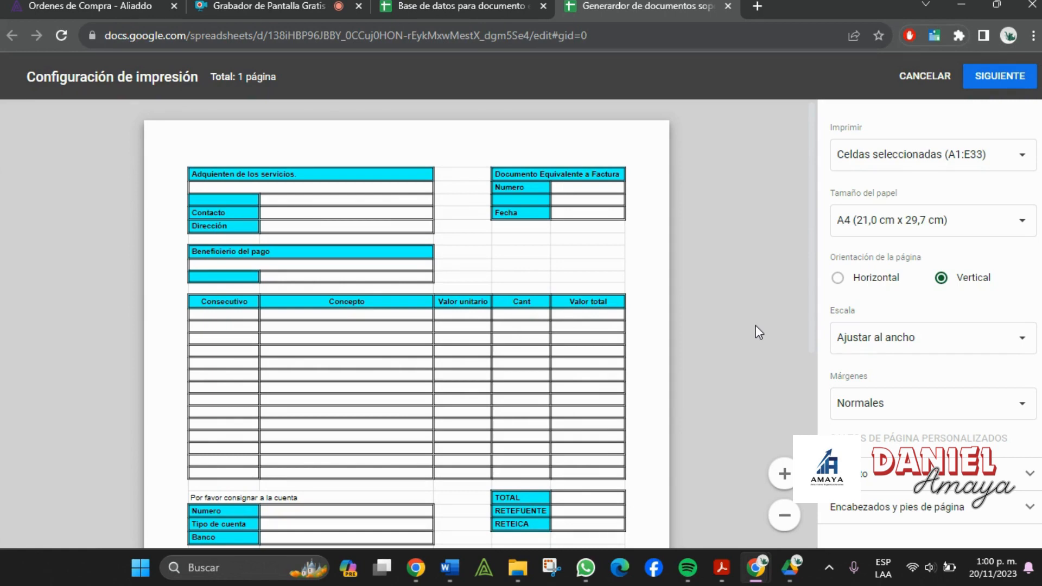
- Close the print preview and reopen Generador de documentos soporte from Drive
click(727, 8)
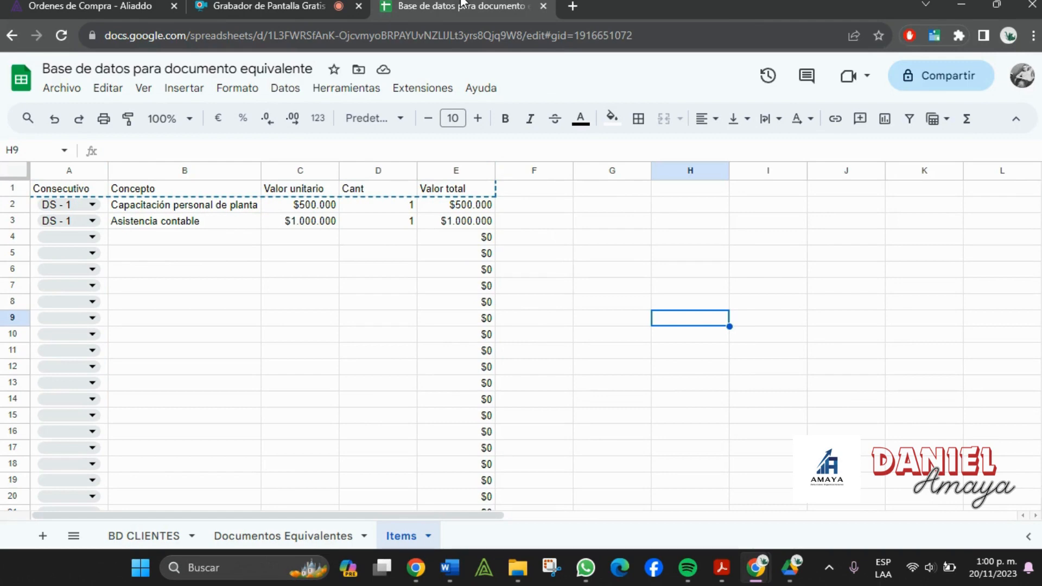
key(alt+Tab)
key(alt+Tab)
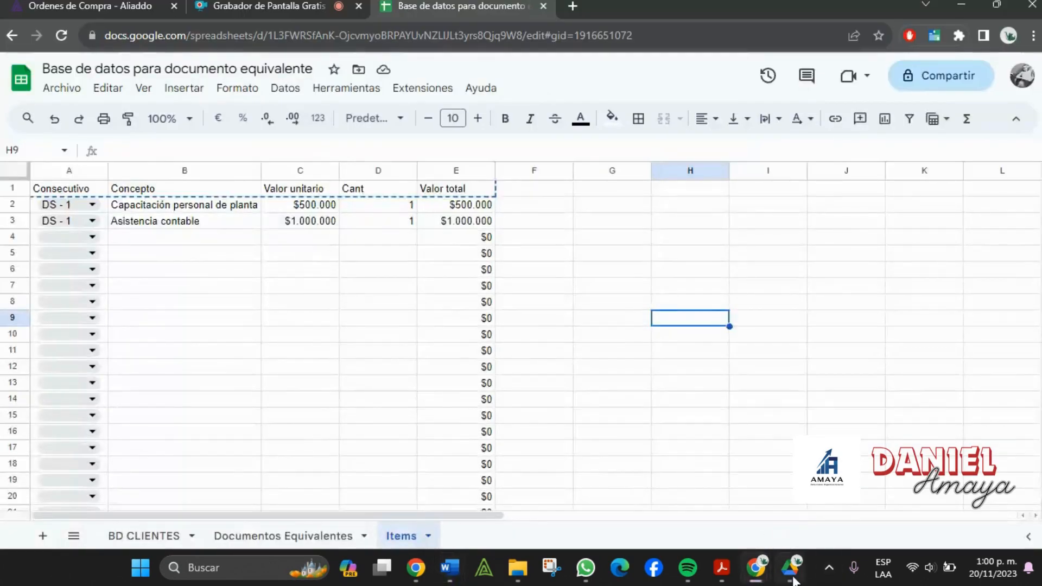
click(792, 576)
double_click(316, 337)
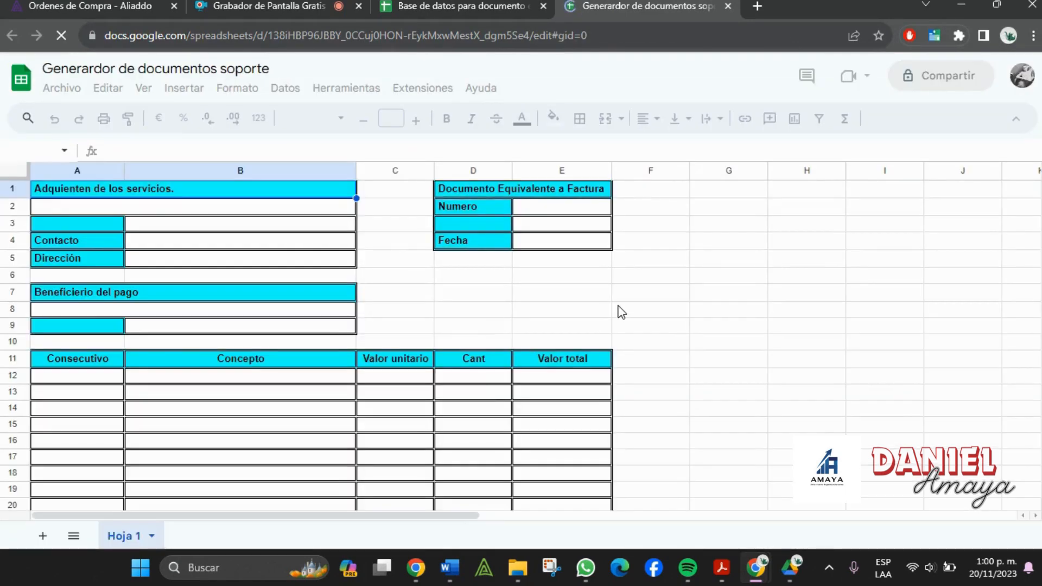
- Add a new blank sheet, Hoja 2, to the workbook
click(622, 312)
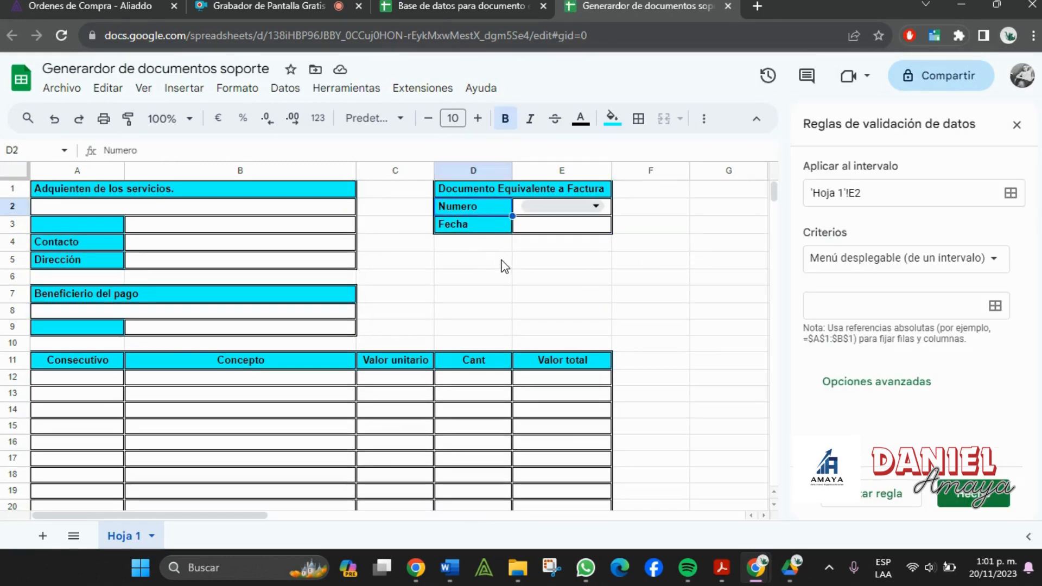
click(522, 215)
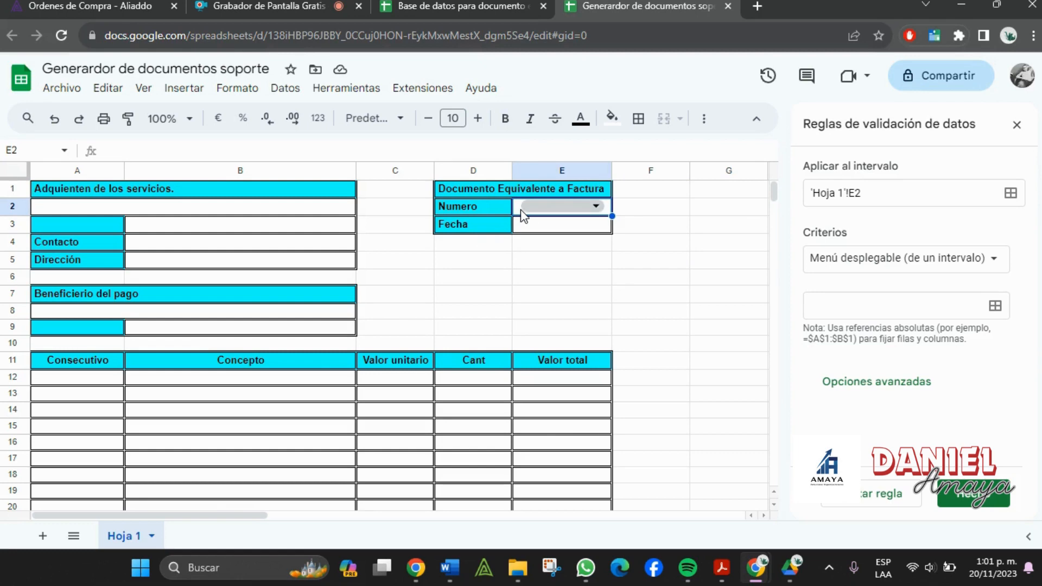
click(466, 4)
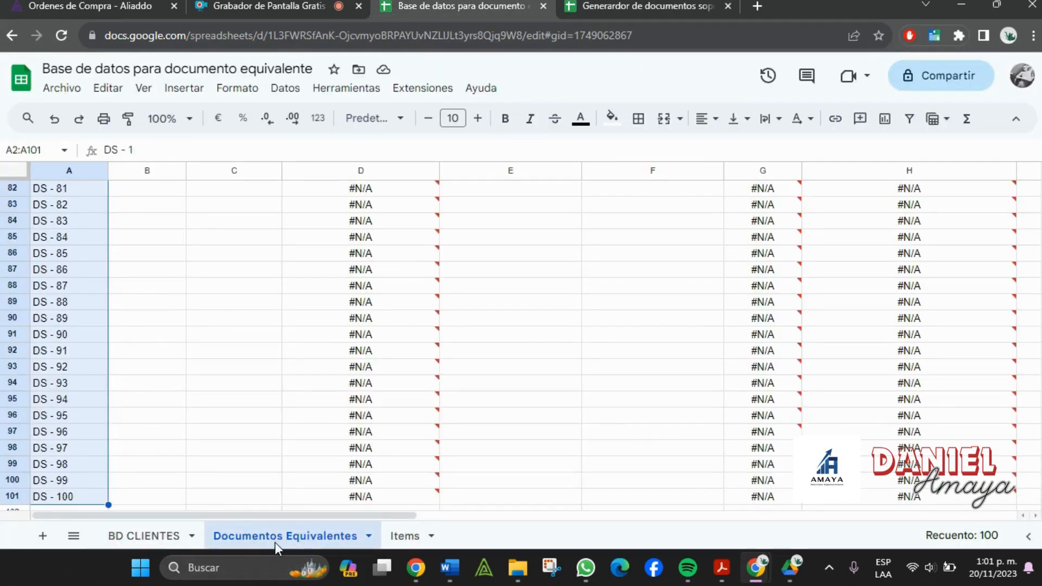
click(591, 4)
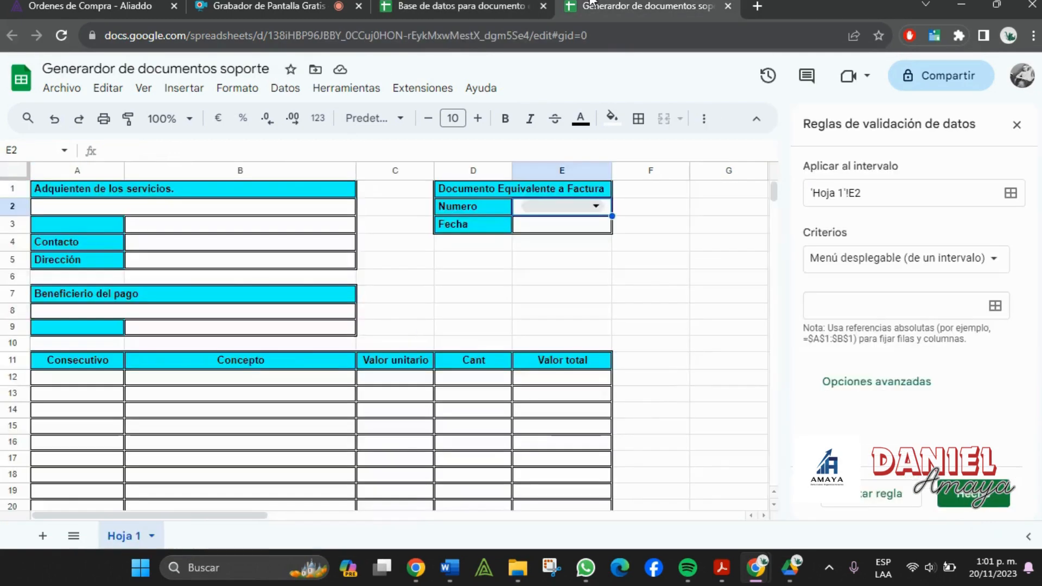
click(621, 296)
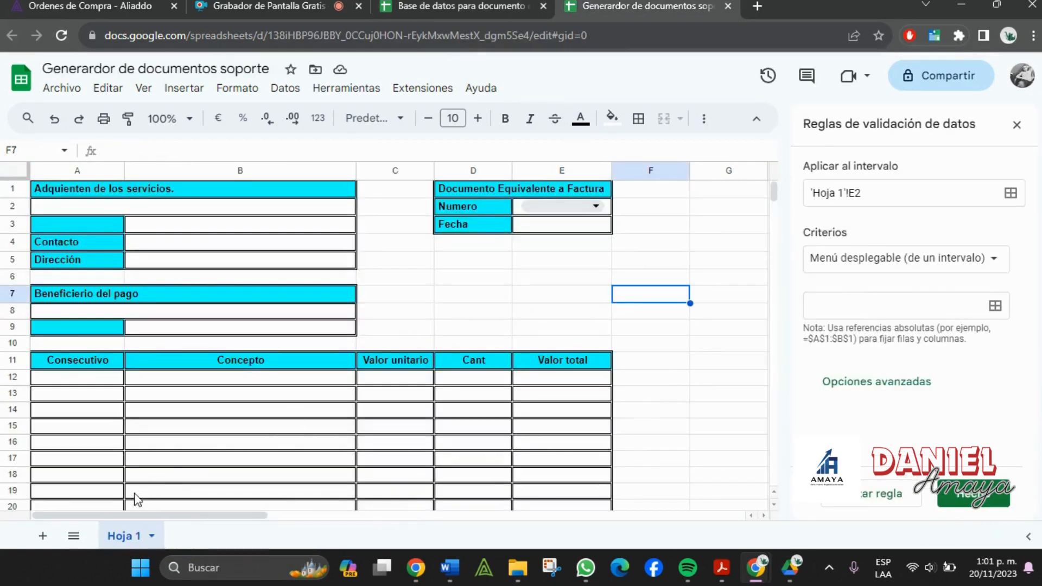
click(41, 537)
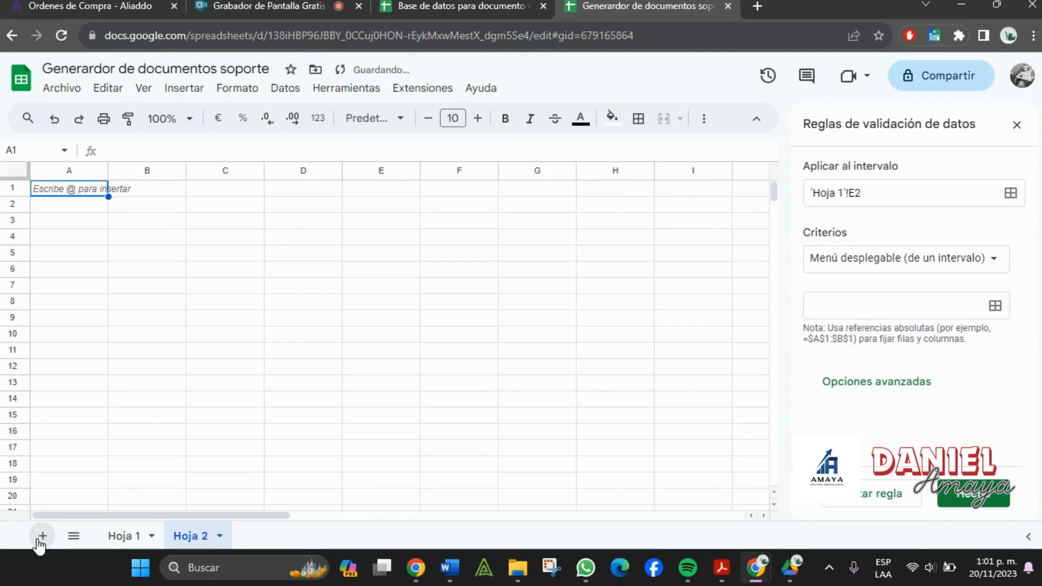
- Start an =IMPORTRANGE formula in Hoja 2 cell A1 and expand its help
click(120, 193)
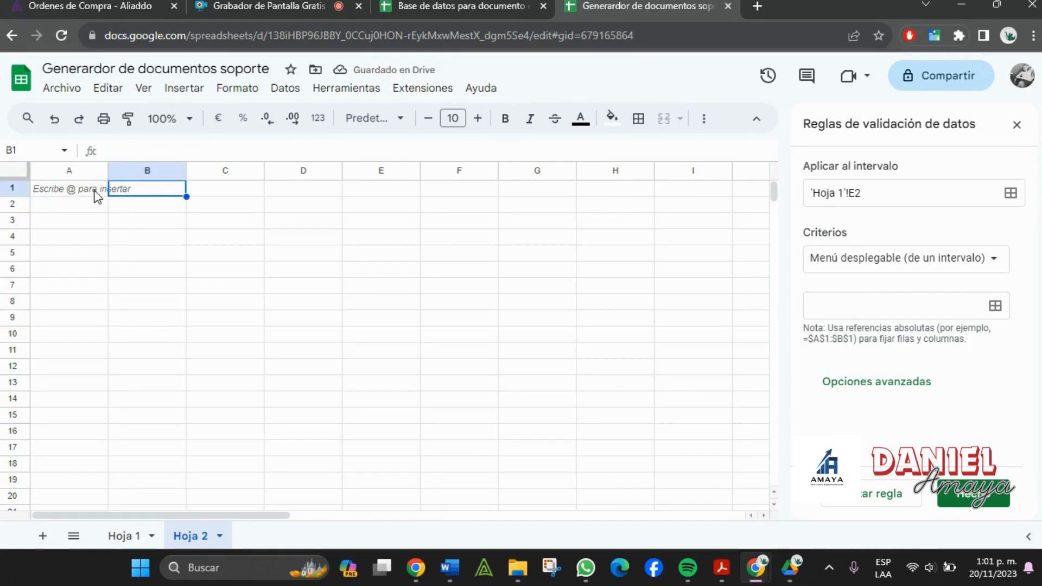
click(95, 196)
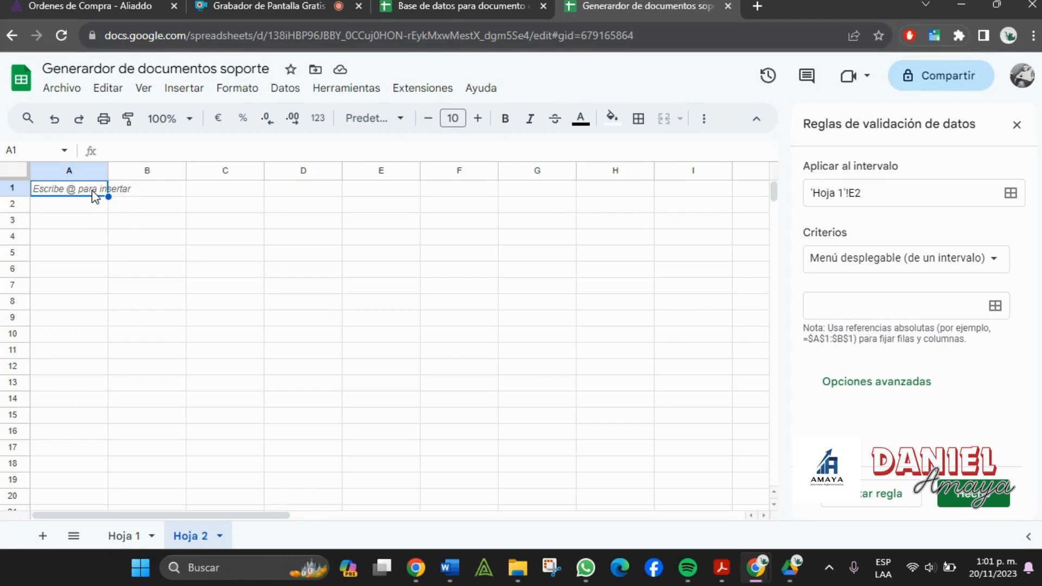
text(=imp)
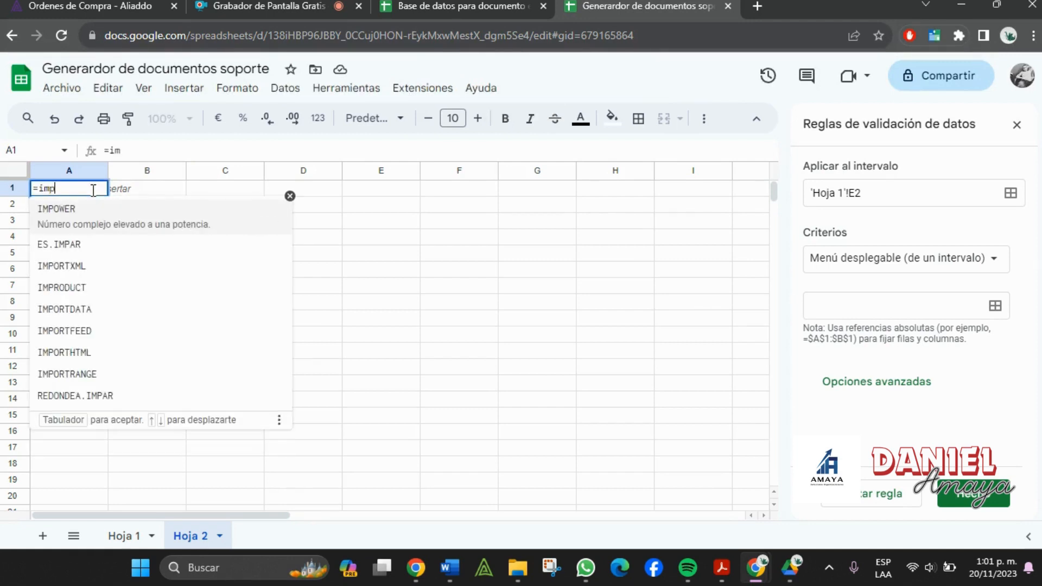
text(ortra)
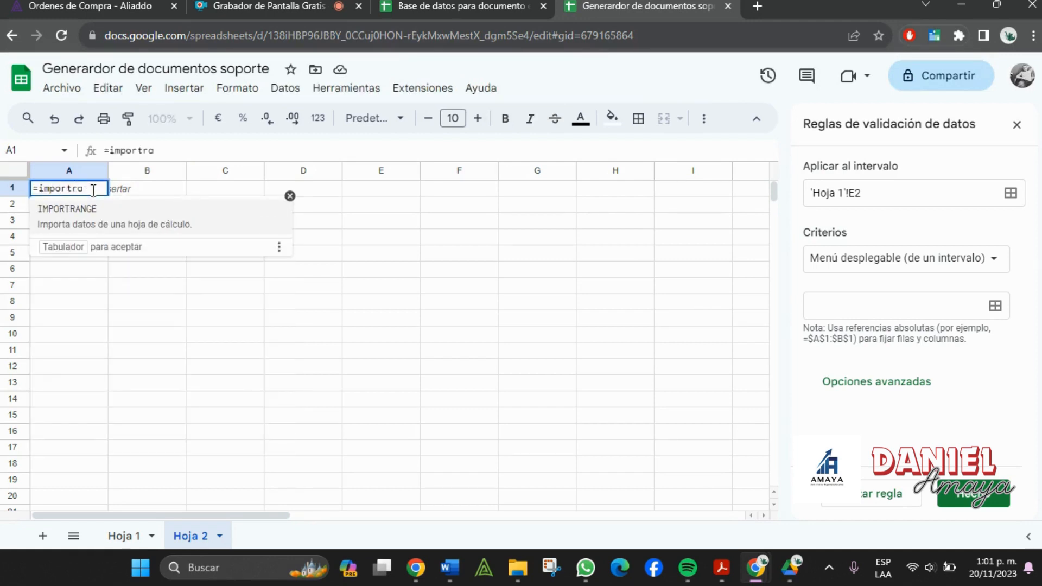
click(126, 226)
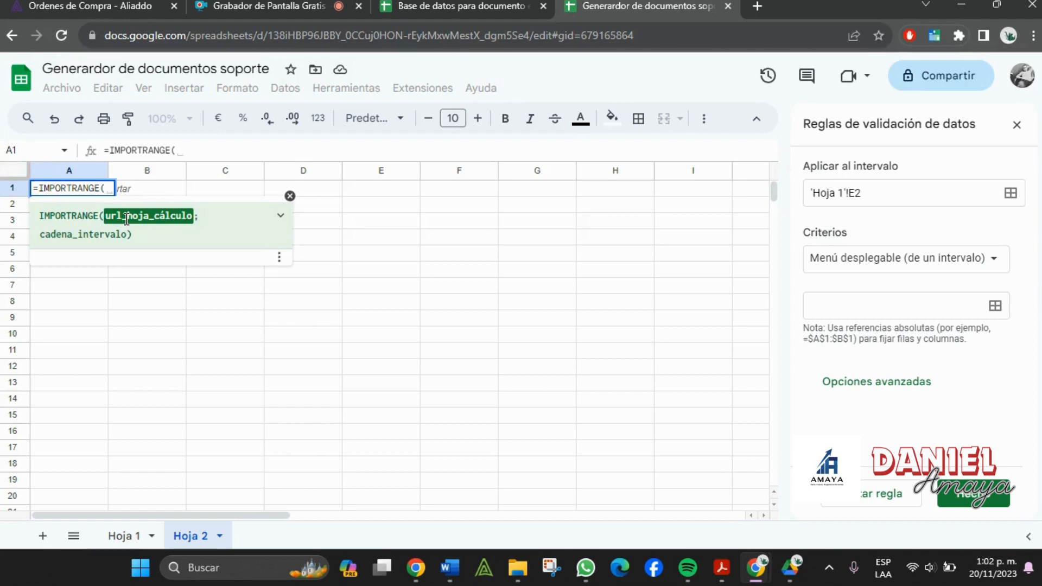
click(281, 220)
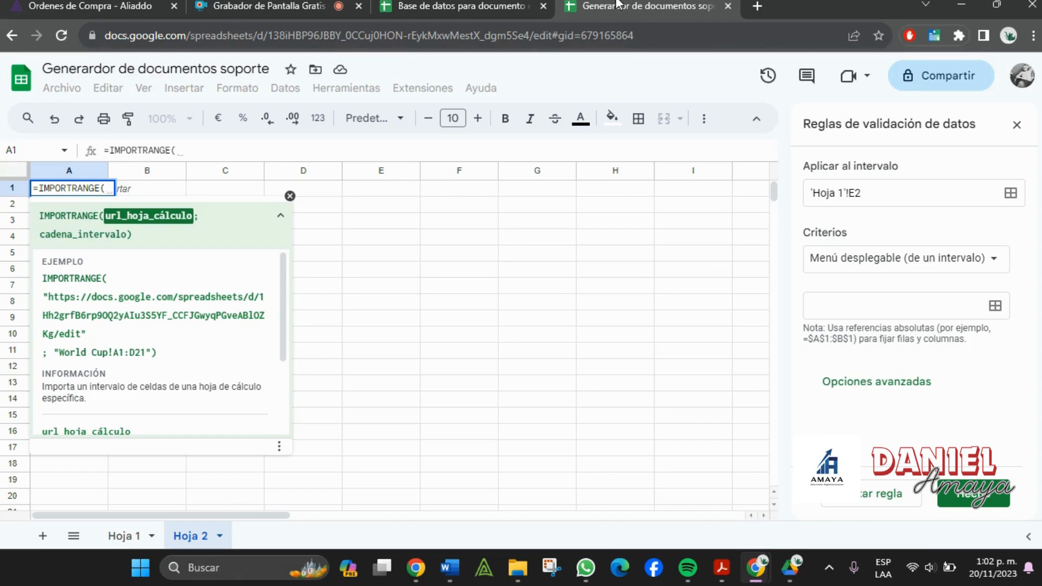
- Copy the database spreadsheet's web address up to /edit
click(461, 5)
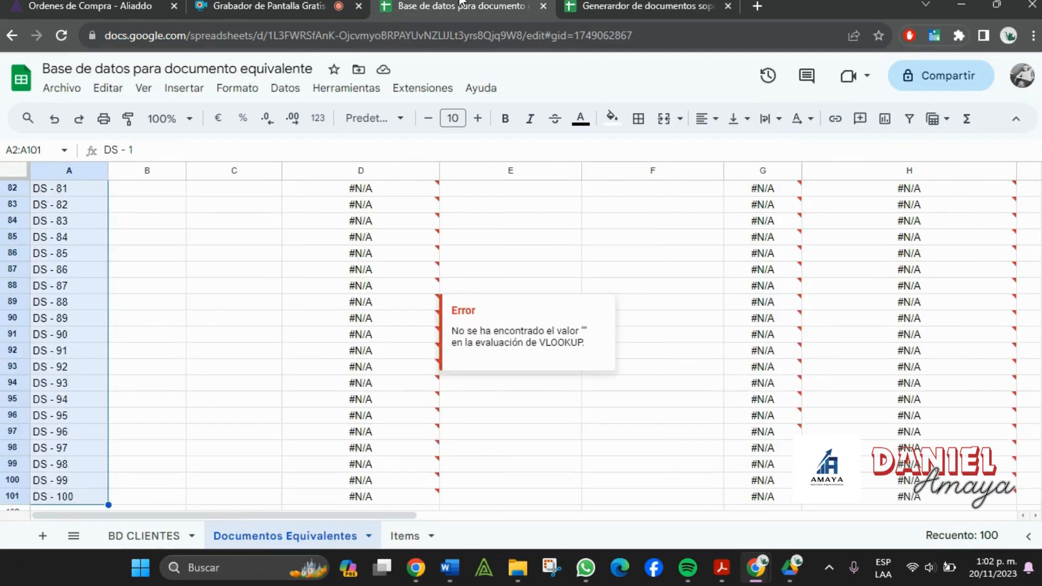
click(216, 34)
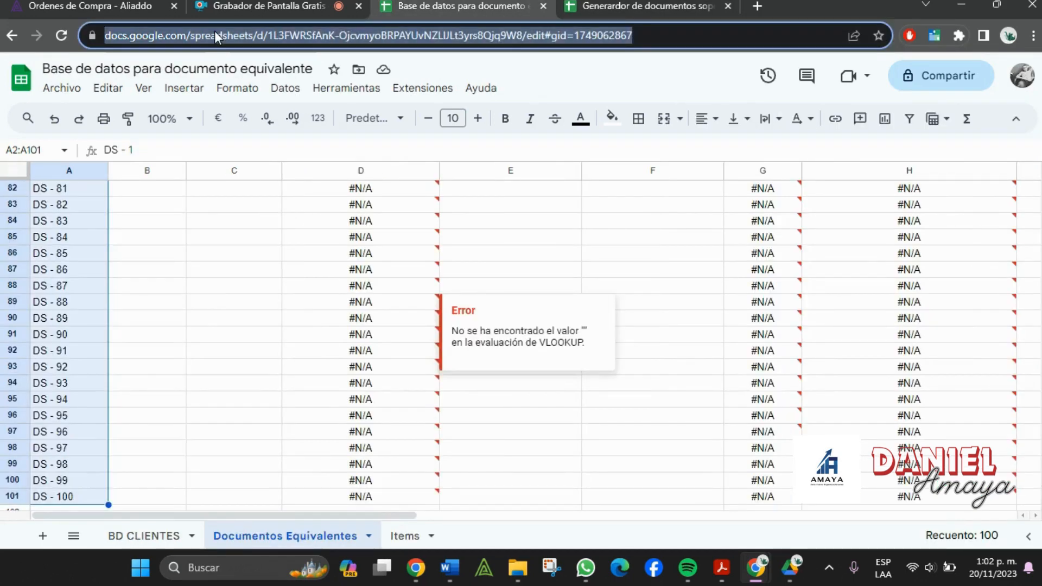
click(528, 35)
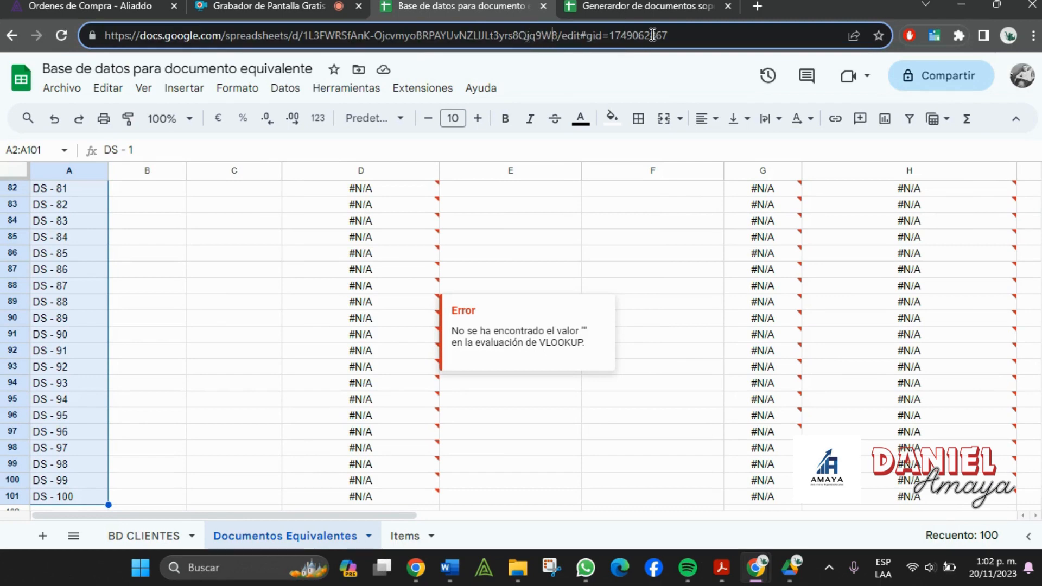
drag(580, 35, 112, 24)
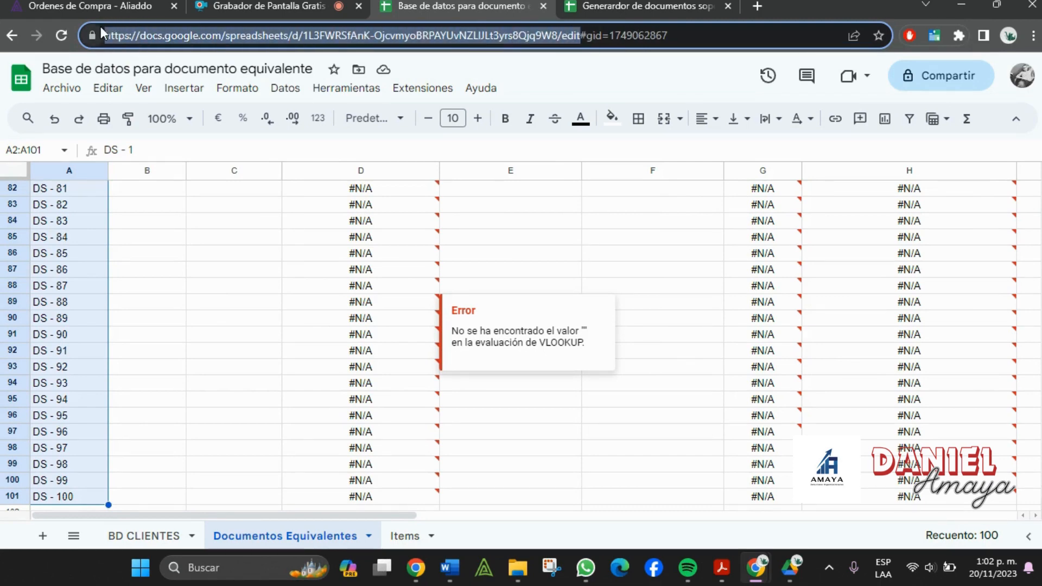
click(593, 6)
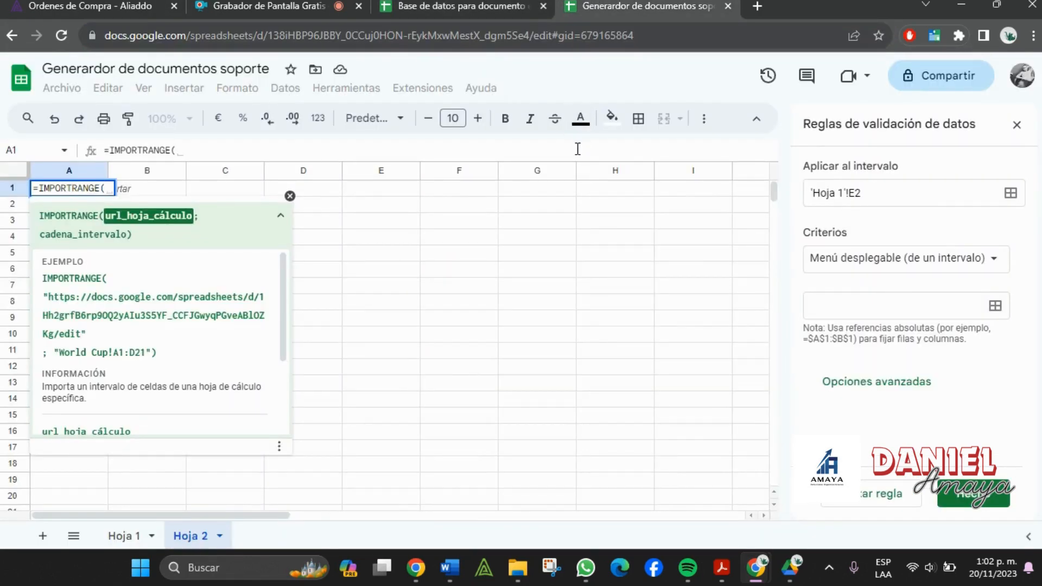
- Paste the database address as IMPORTRANGE's quoted first argument
text(")
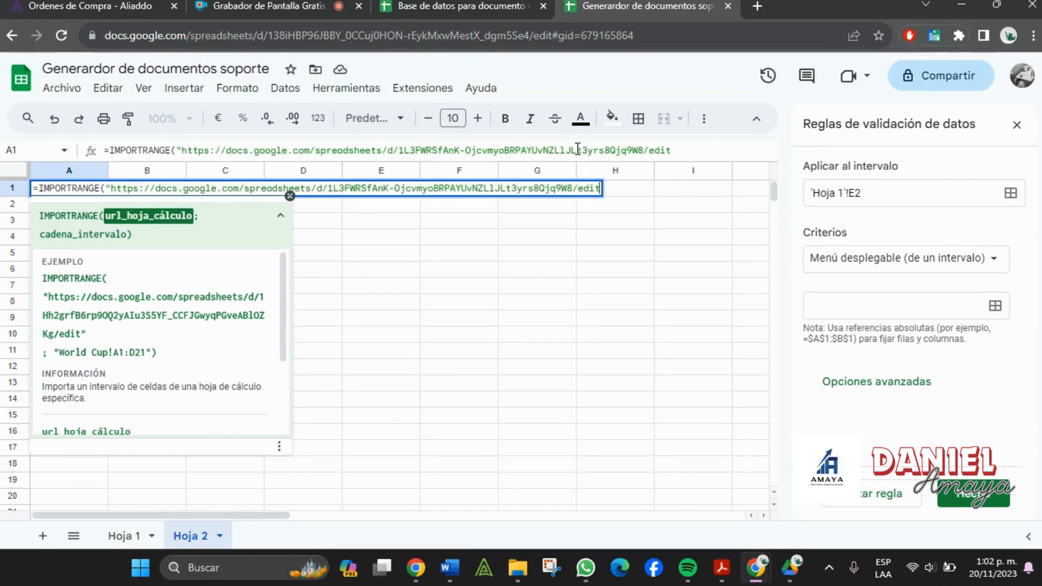
text(")
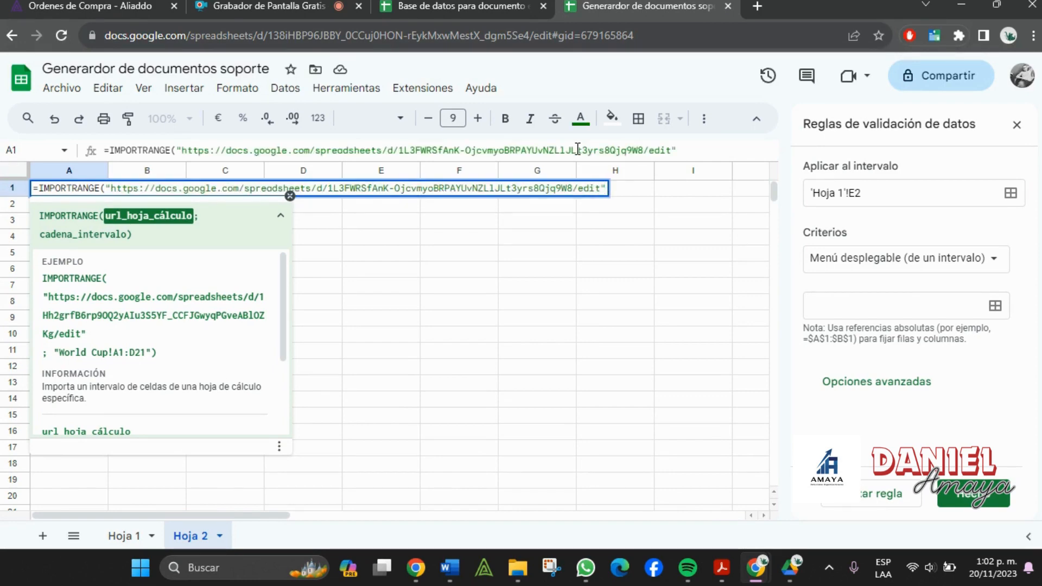
text(;)
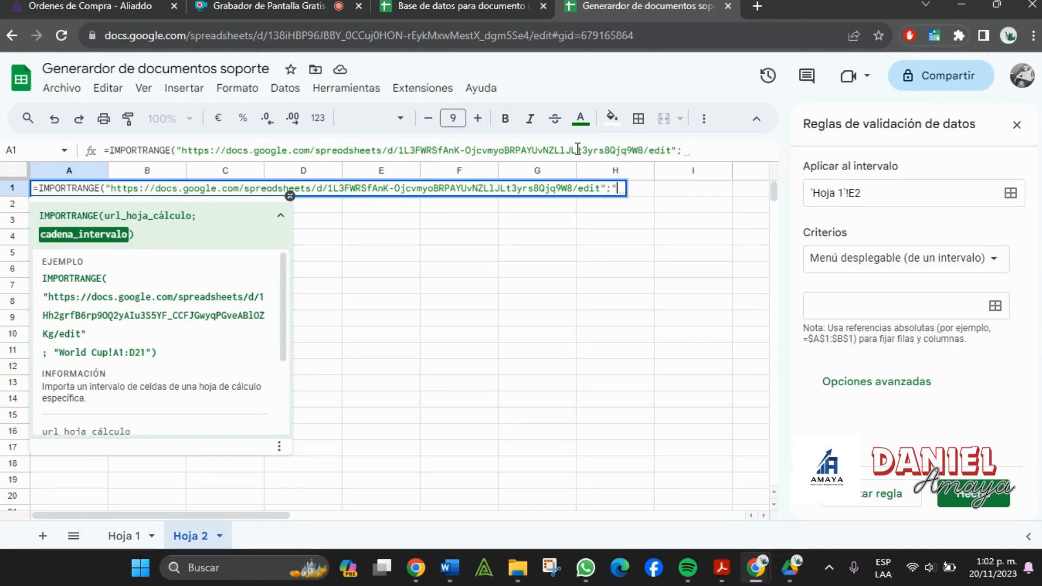
text(")
- Add the range "Documentos Equivalentes!A1:A1000" as the second argument and commit the formula
click(445, 5)
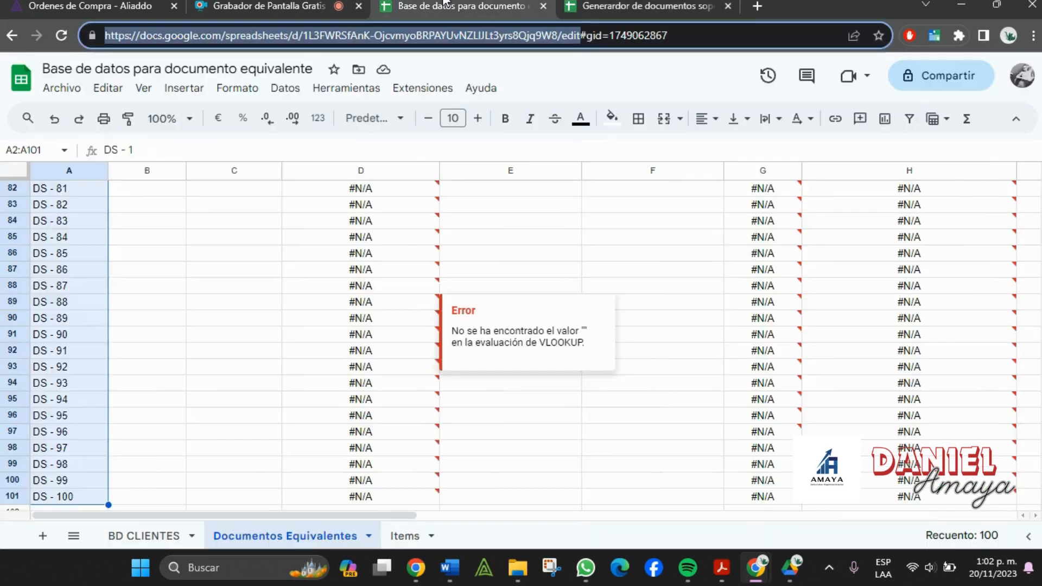
double_click(295, 536)
key(ctrl+c)
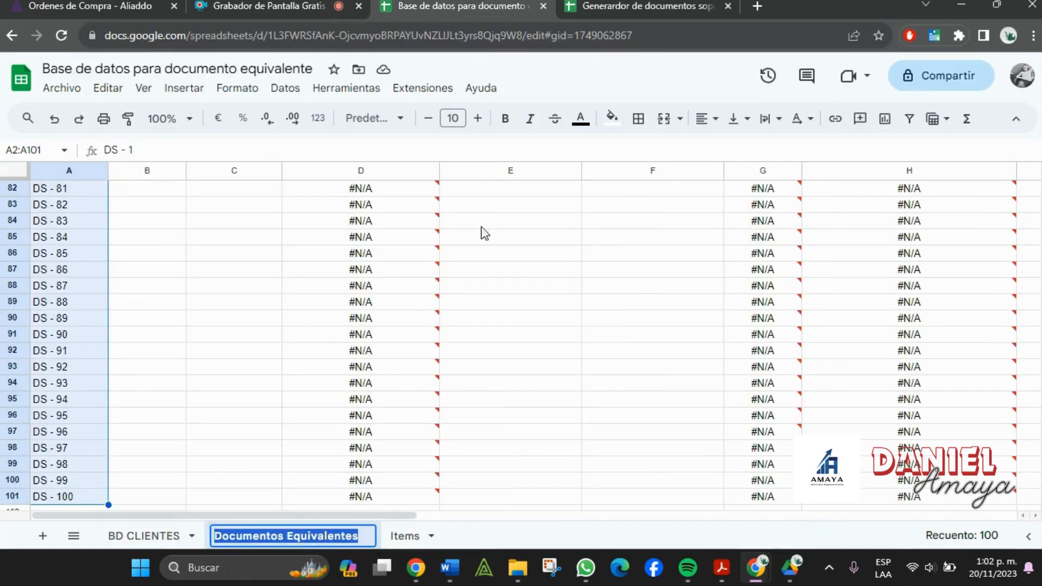
click(607, 4)
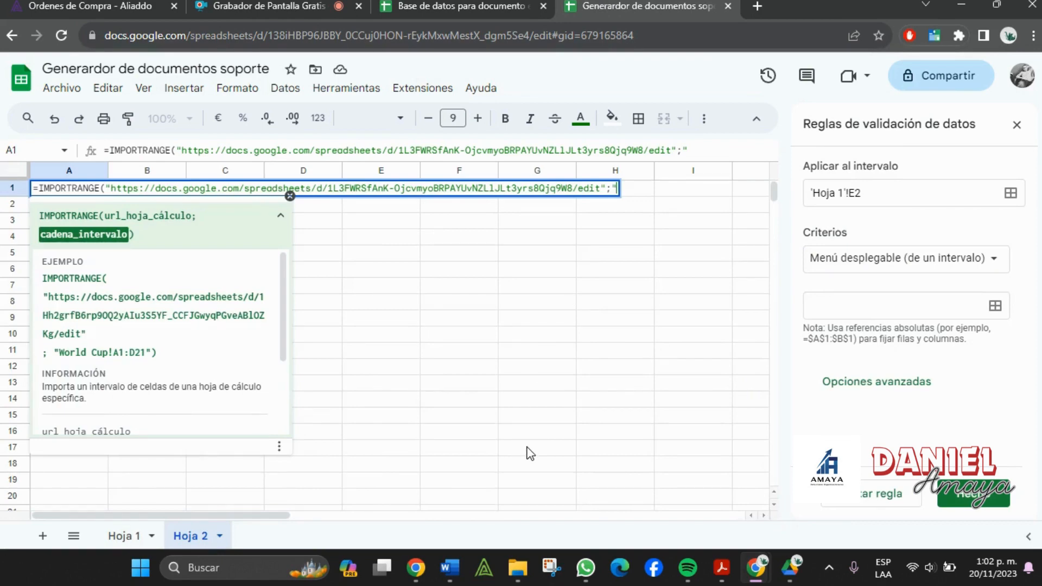
key(ctrl+v)
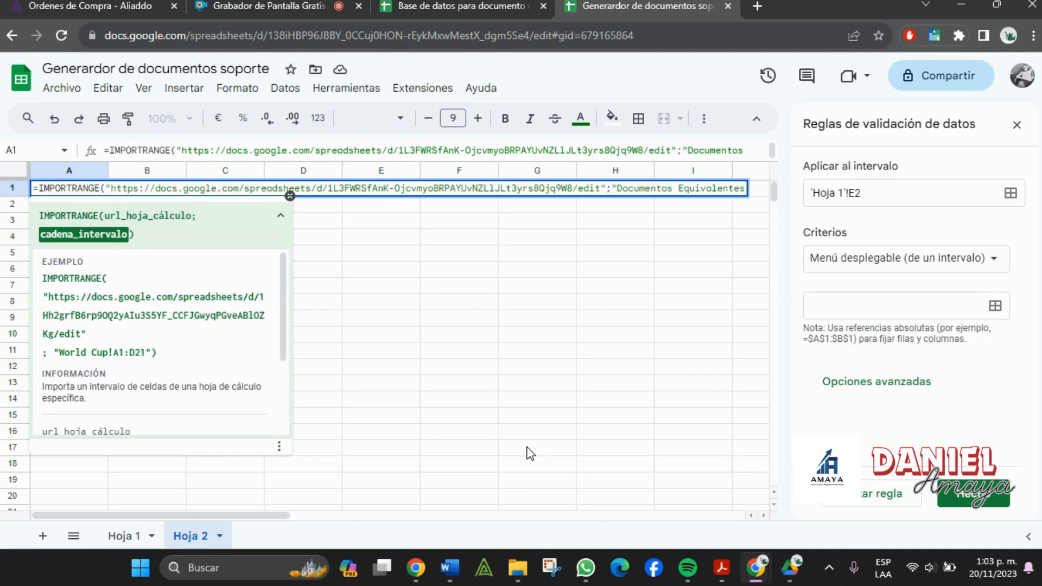
text(!)
click(487, 6)
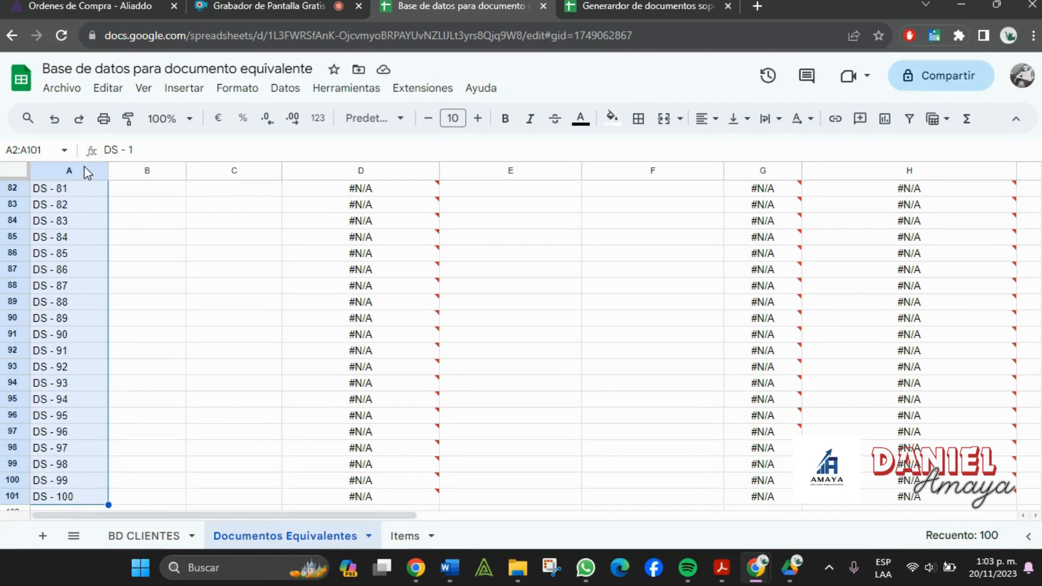
scroll(44, 253, up, 16)
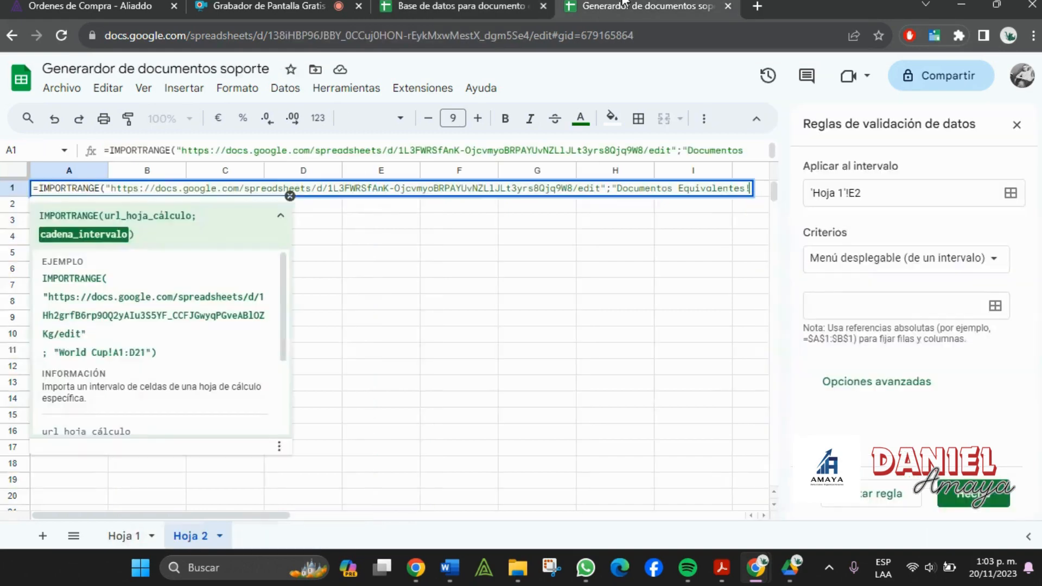
click(624, 5)
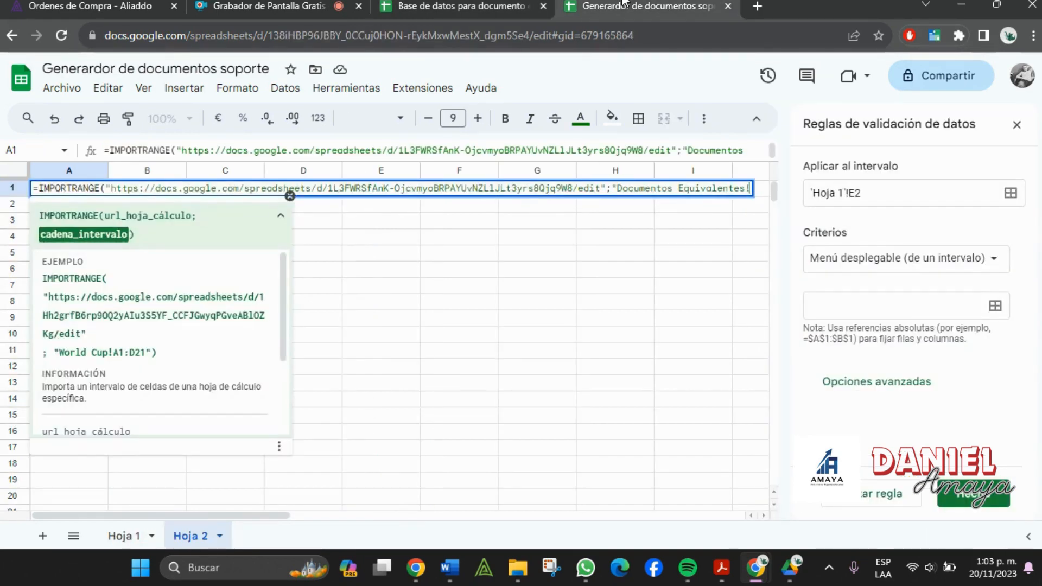
text(A1)
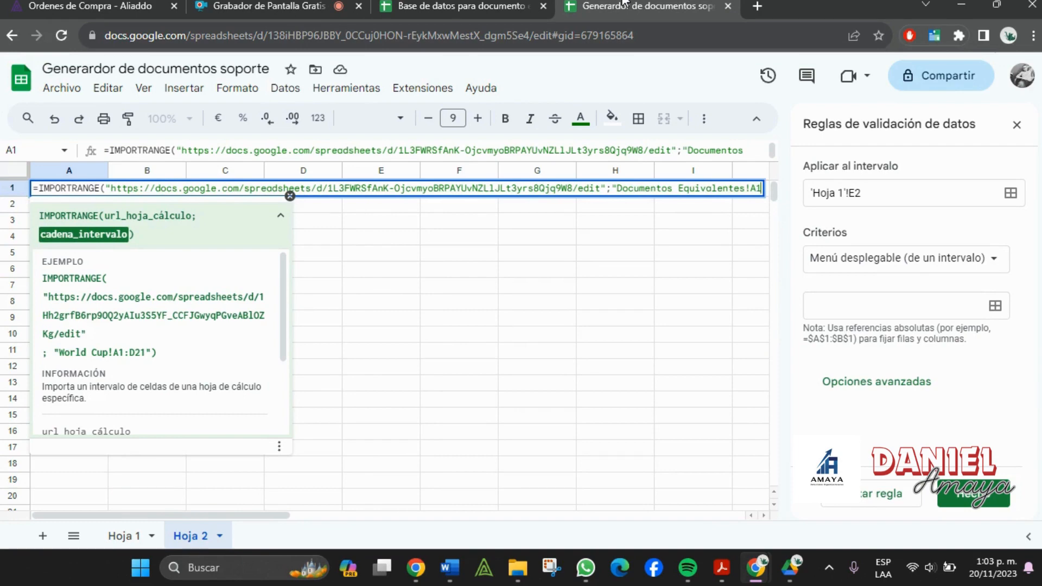
text(:)
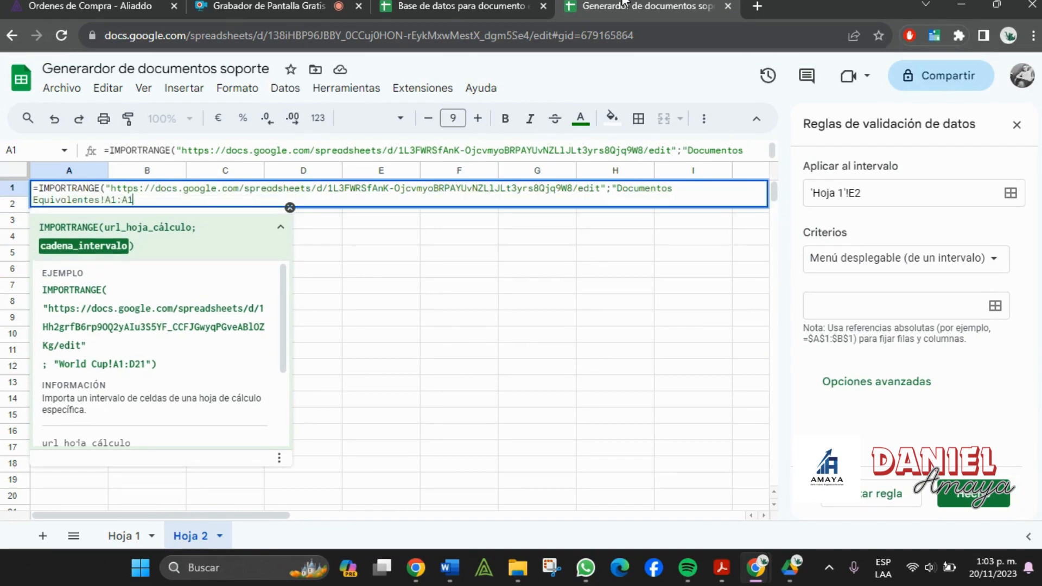
text(A1000"))
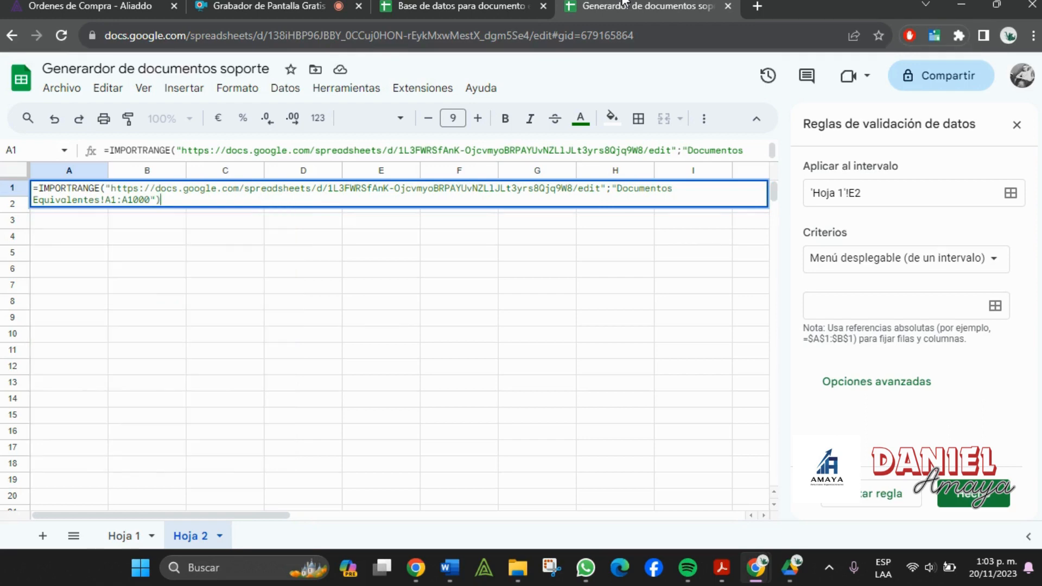
key(Return)
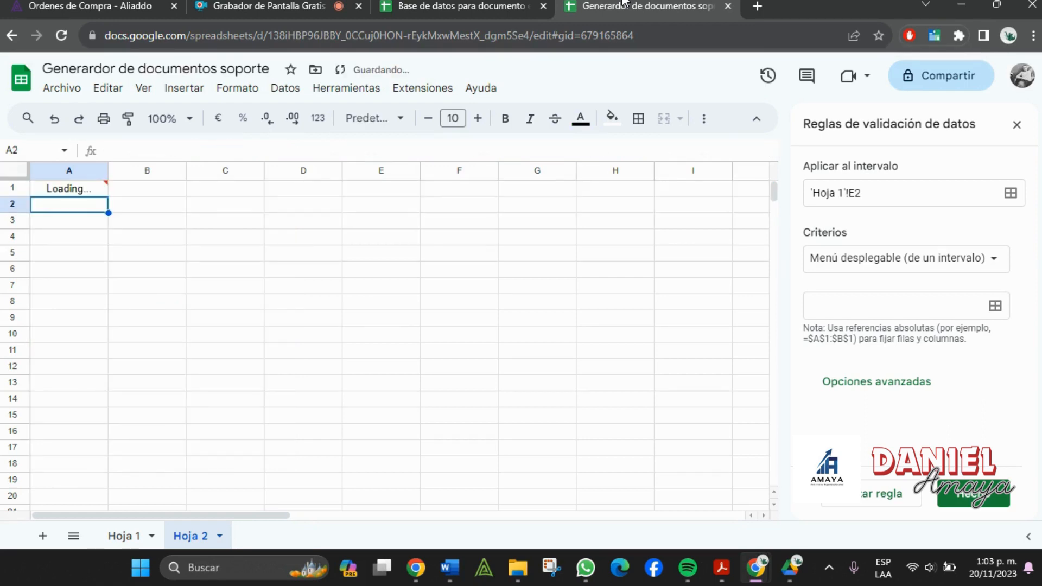
- Allow access between the spreadsheets and check Hoja 2 lists DS - 1 to DS - 100
click(63, 192)
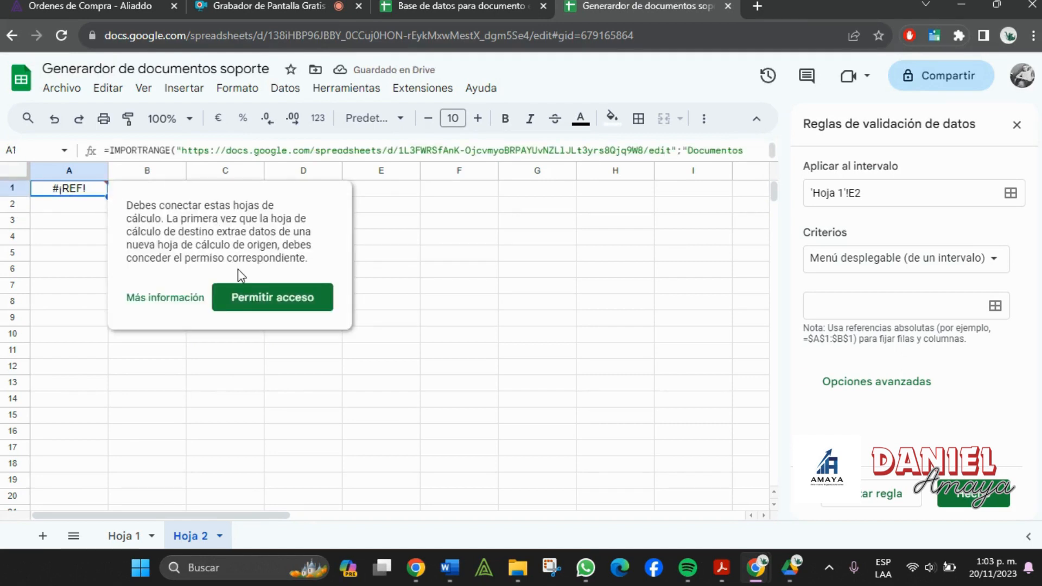
click(255, 297)
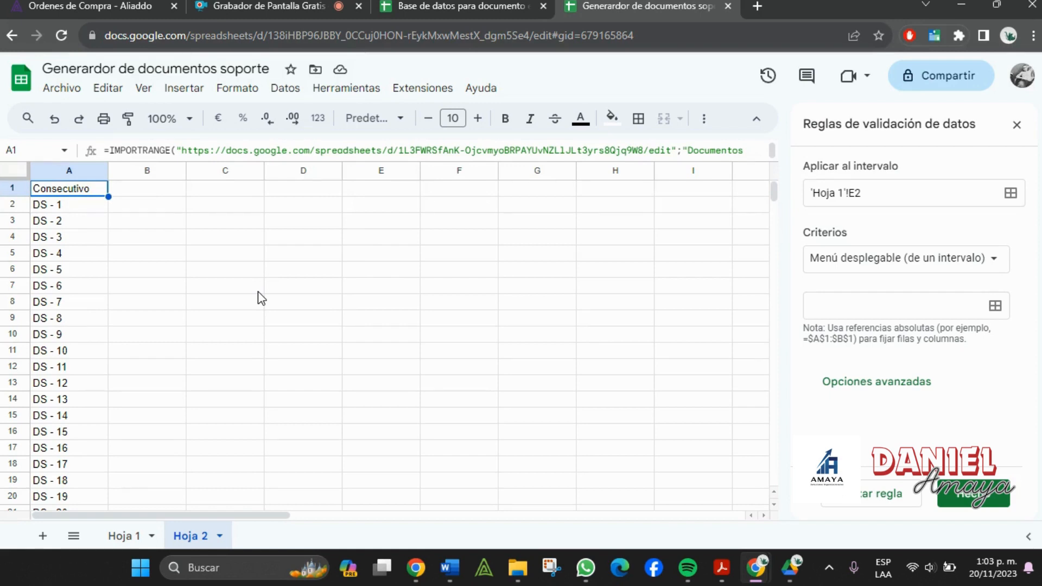
click(513, 4)
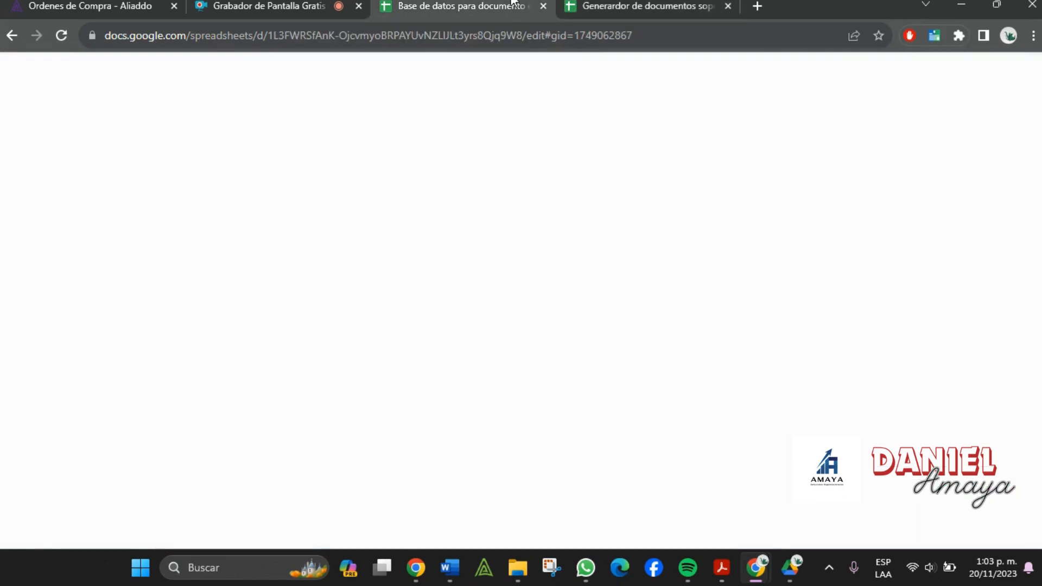
click(646, 5)
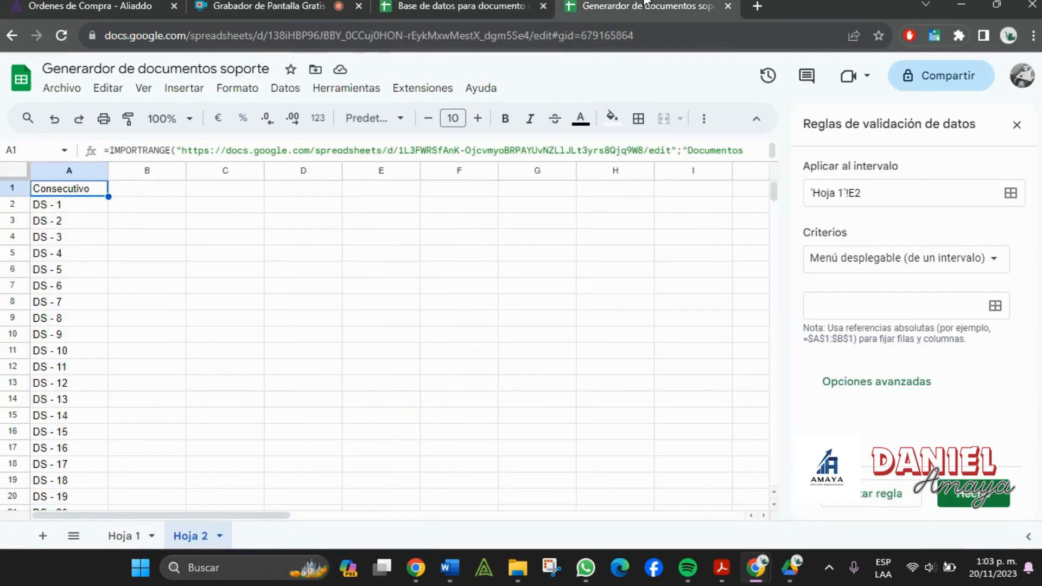
scroll(106, 404, down, 20)
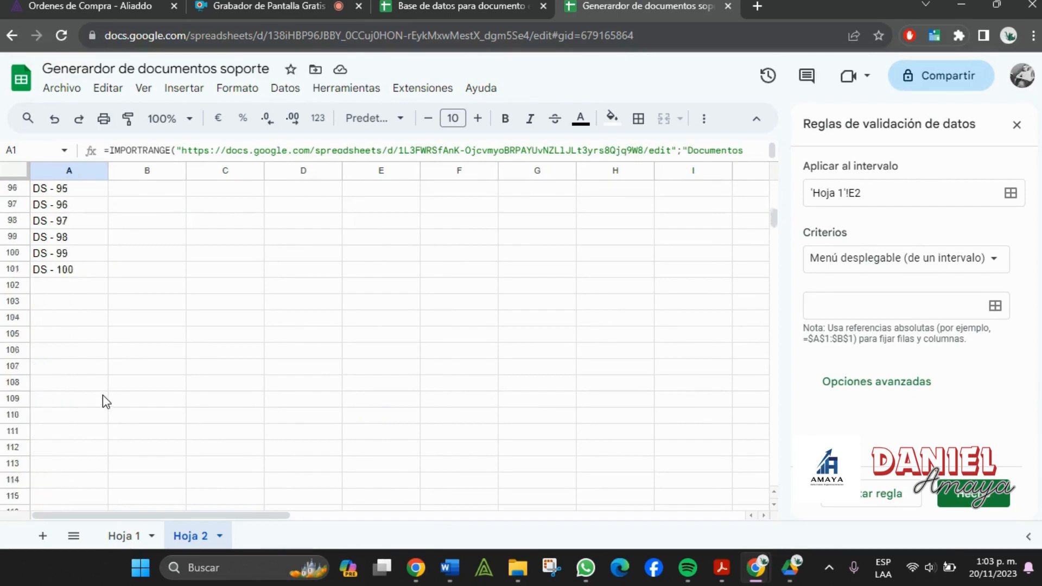
scroll(102, 402, down, 2)
scroll(102, 399, up, 3)
click(67, 319)
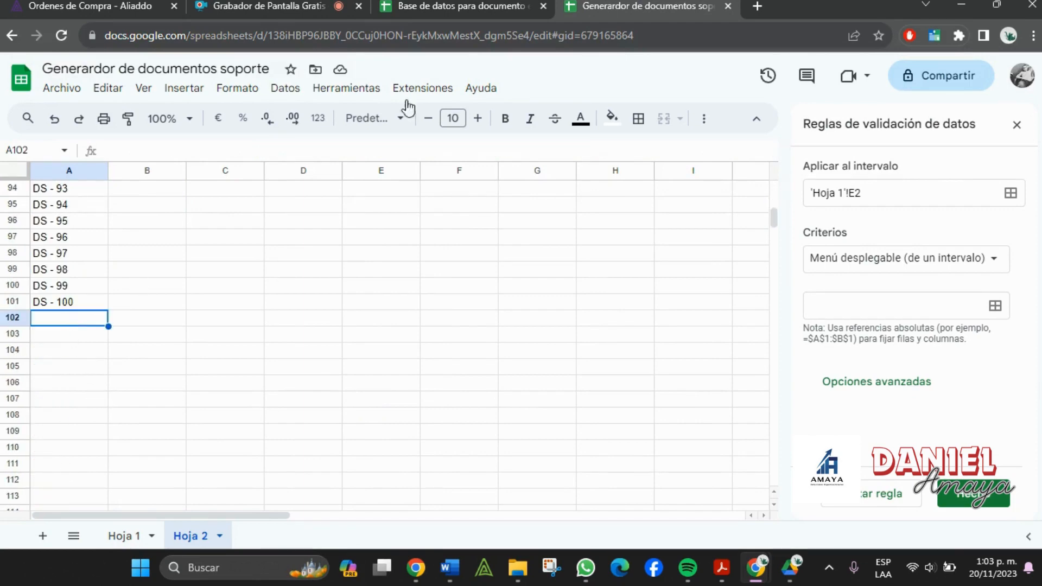
- Jump to the last Consecutivo entry, DS - 100, in the database's Documentos Equivalentes sheet
click(454, 6)
scroll(166, 407, down, 20)
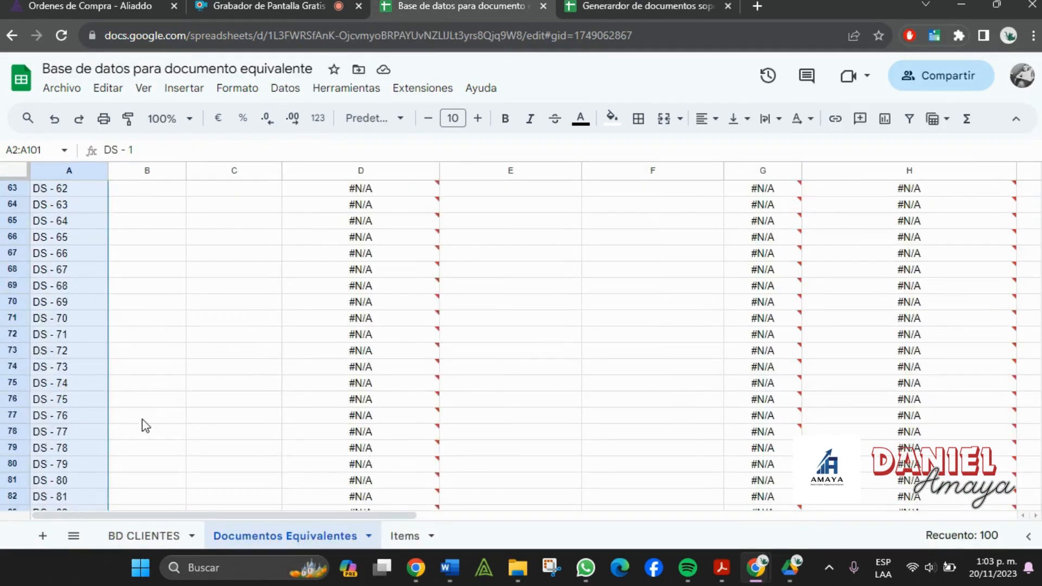
click(105, 451)
key(ctrl+Down)
- Enter DS - 101 below DS - 100 in the database's Consecutivo column
key(Down)
key(Down)
key(Down)
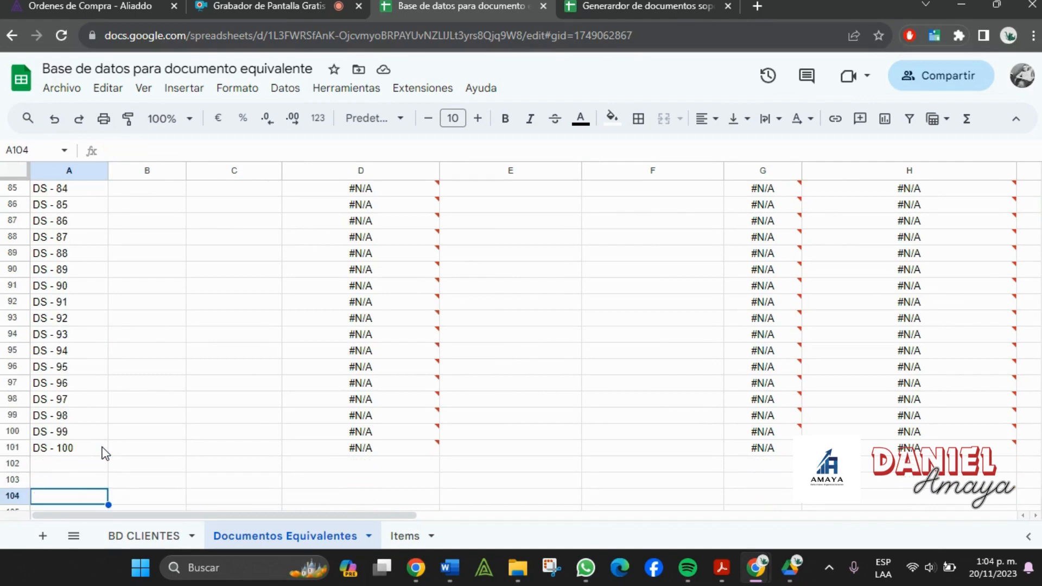
key(Up)
key(Up)
text(ds)
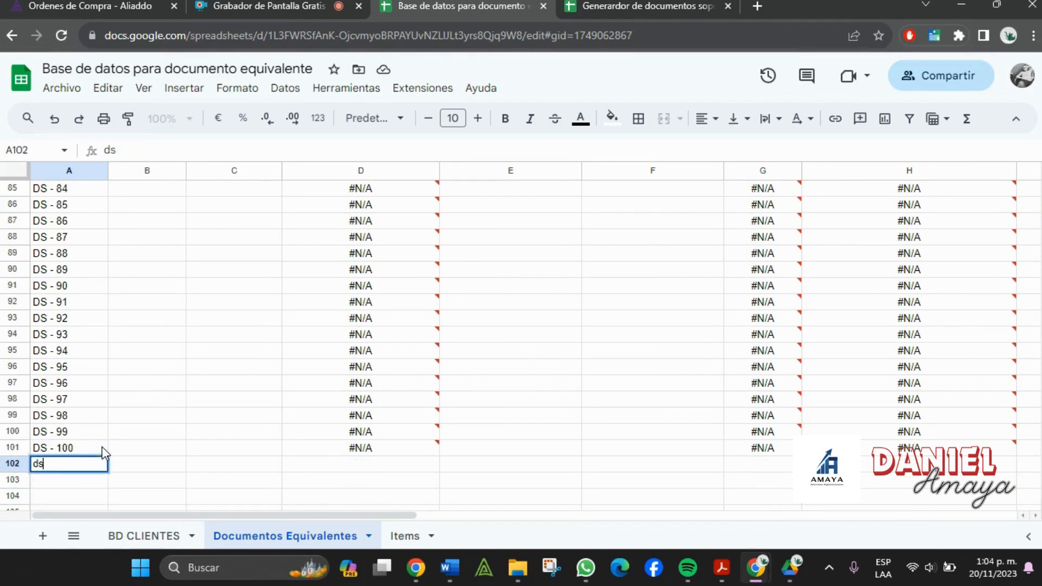
text(s)
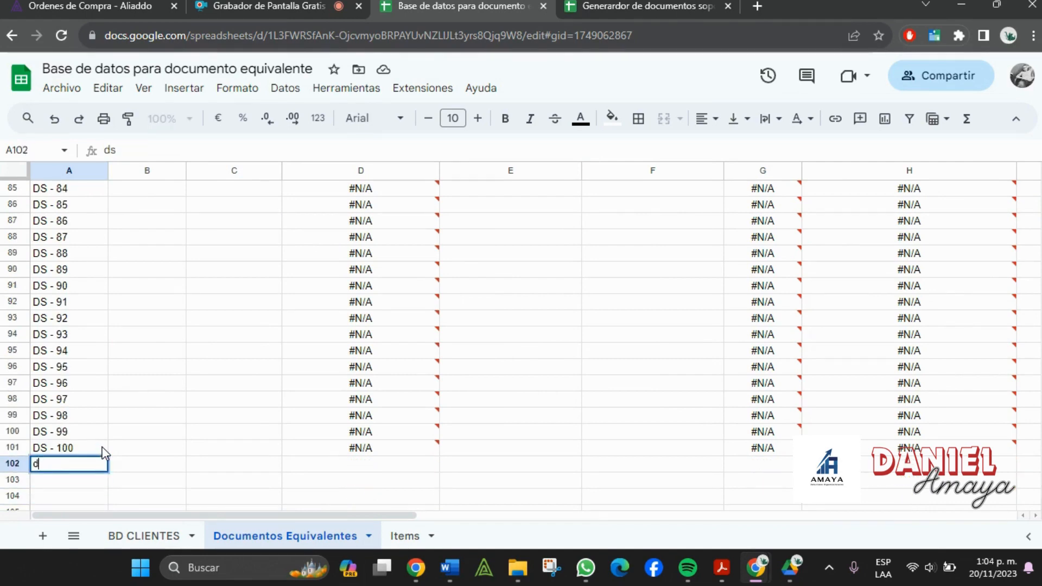
key(BackSpace)
text(DS - 101)
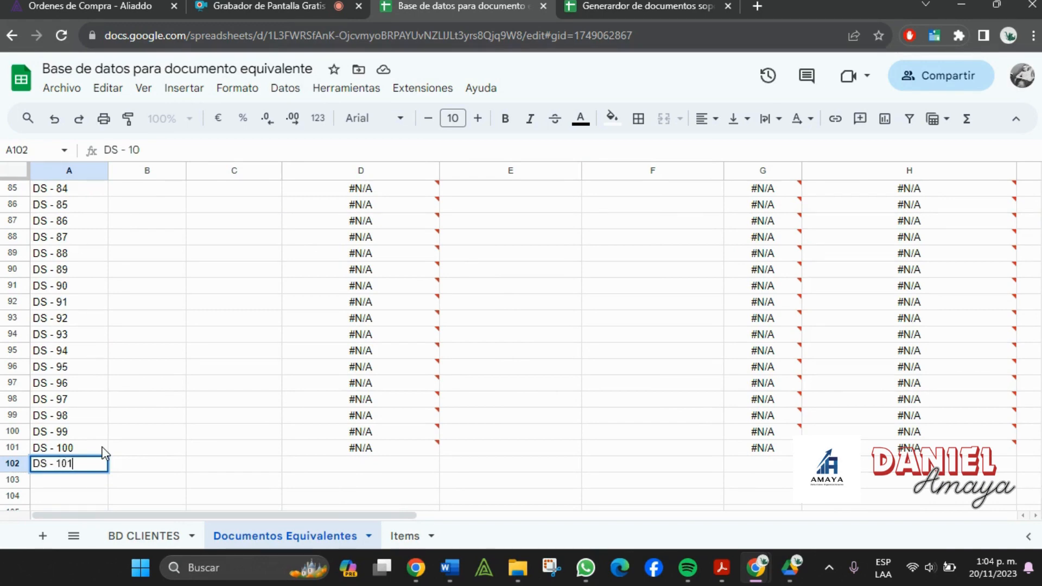
key(Tab)
- Confirm DS - 101 appears in Hoja 2's import, then show Hoja 1's form
click(641, 7)
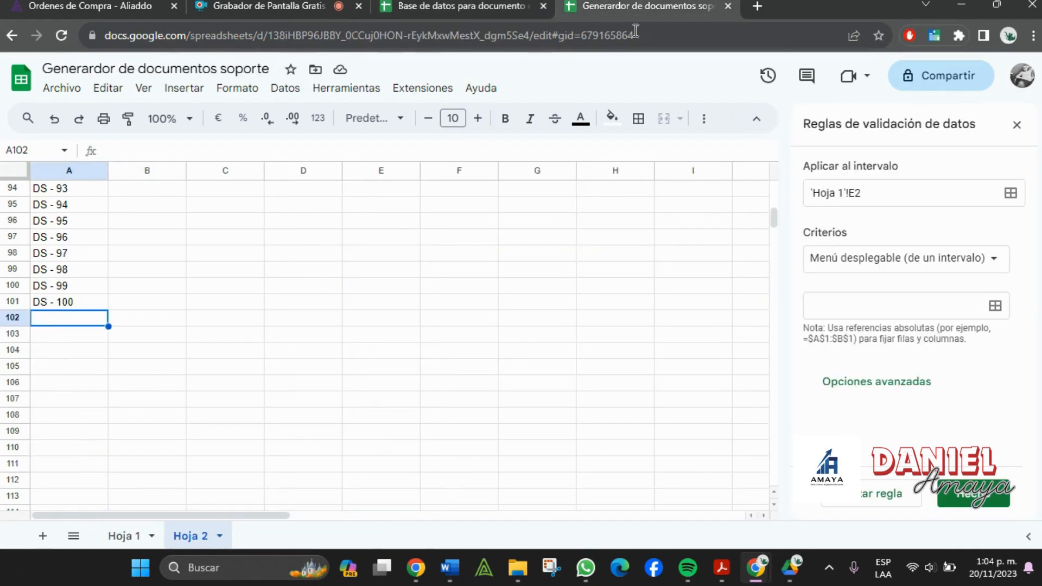
text(DS - 101)
click(75, 337)
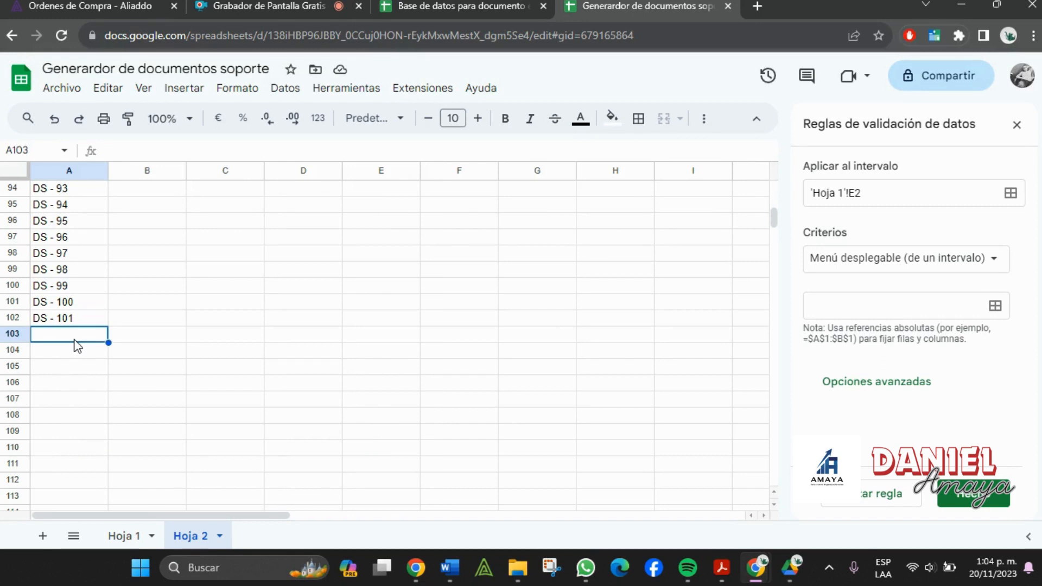
scroll(76, 346, up, 20)
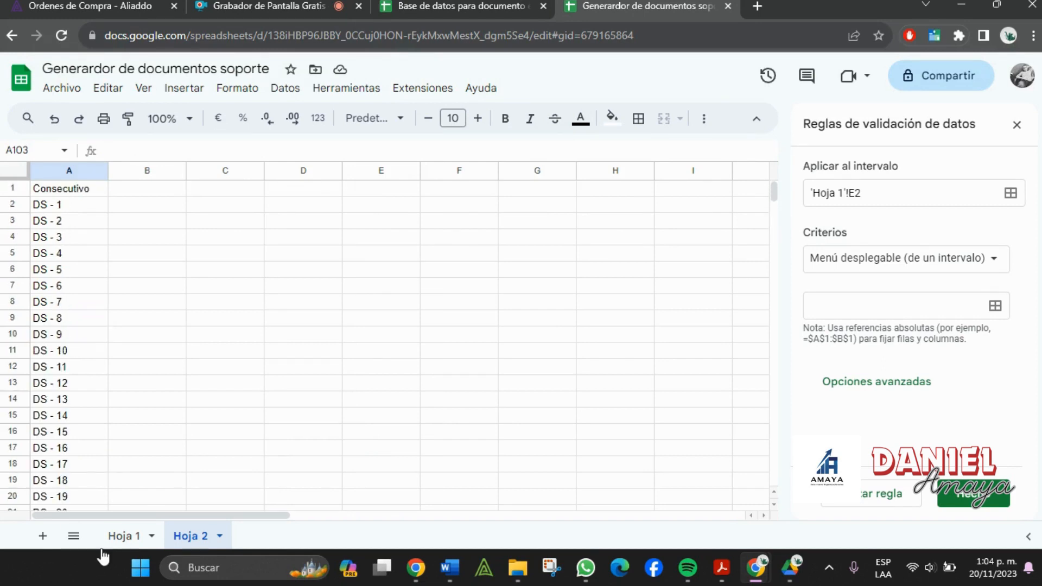
click(122, 537)
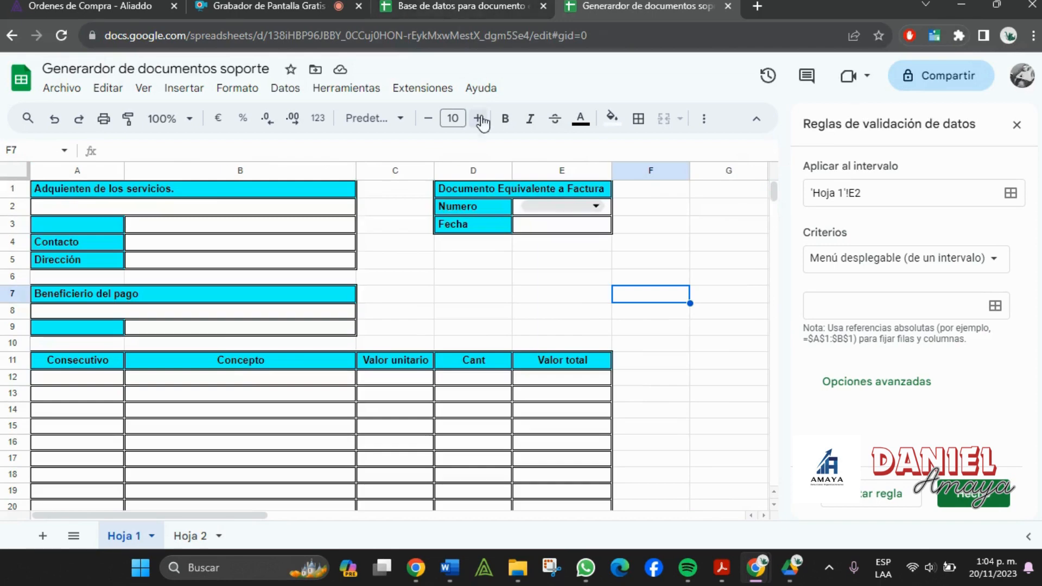
- Feed E2's drop-down from the range 'Hoja 2'!A2:A102
click(964, 270)
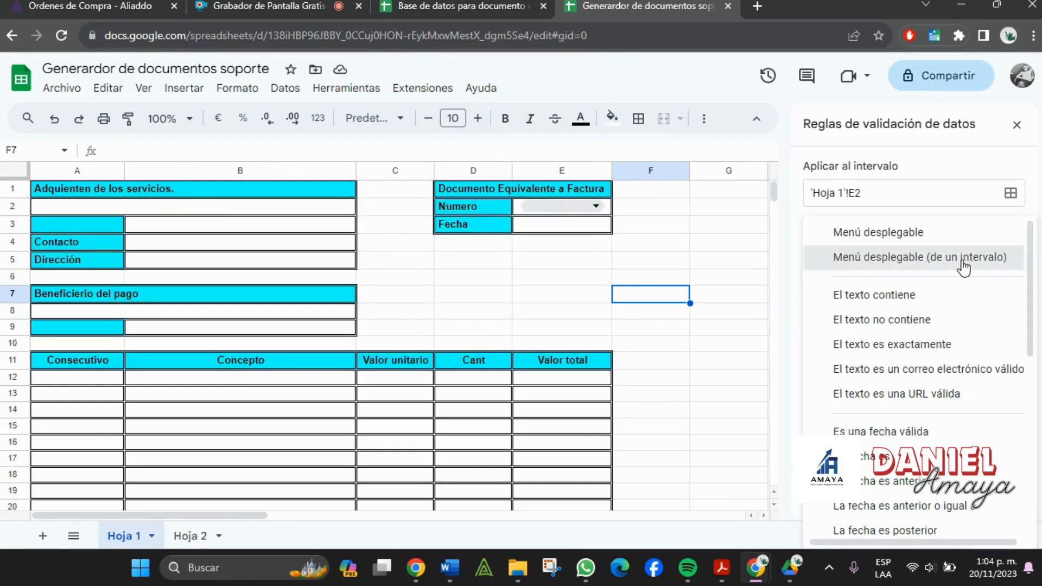
click(964, 267)
click(996, 305)
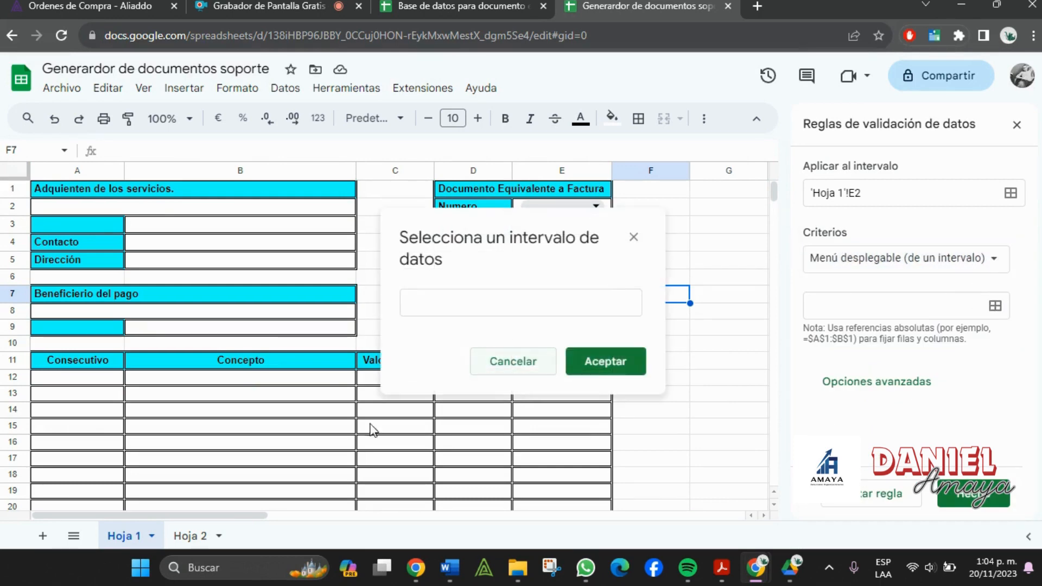
click(190, 535)
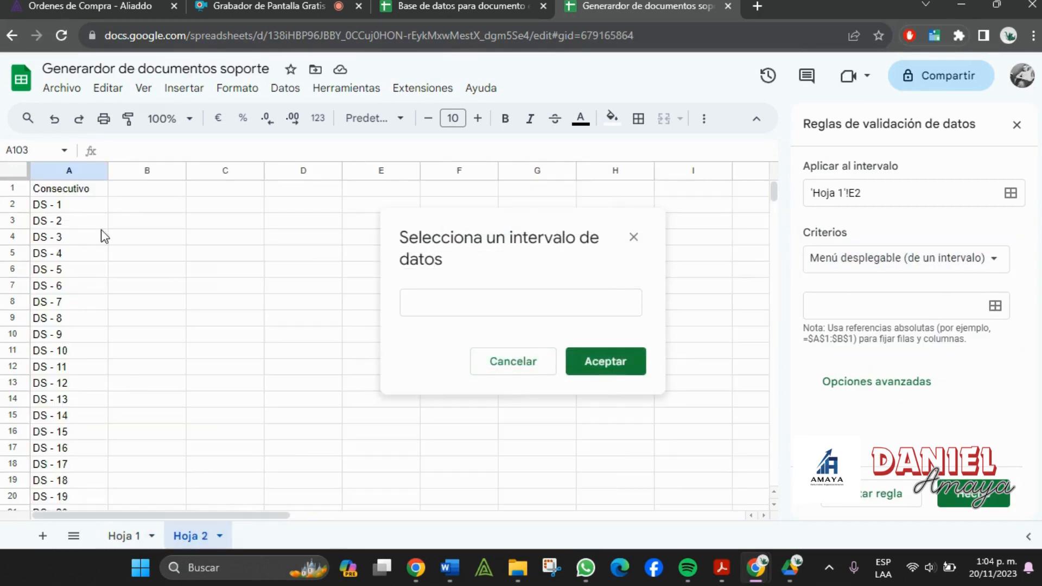
click(96, 210)
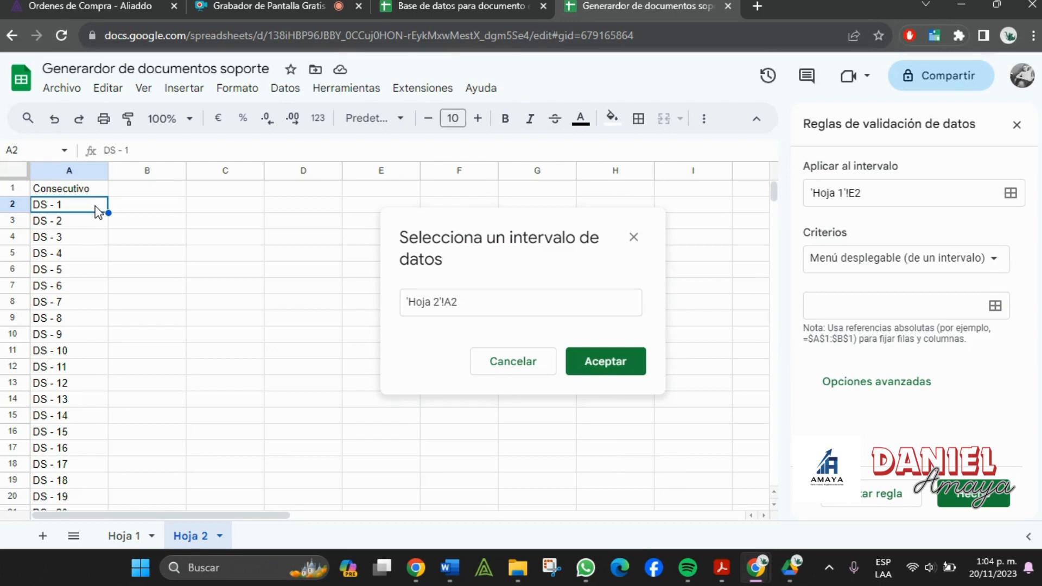
key(ctrl+shift+Down)
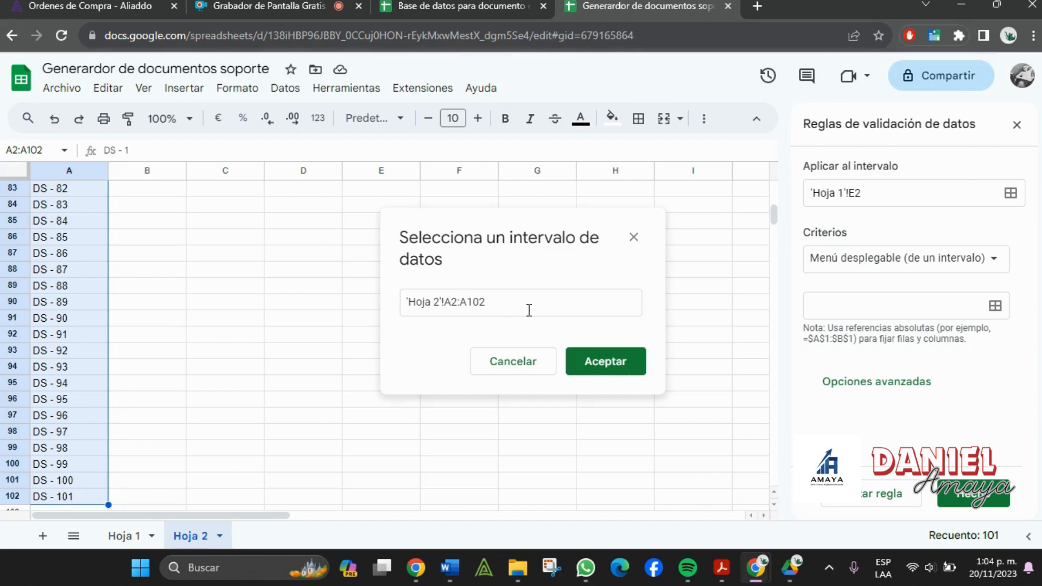
click(589, 365)
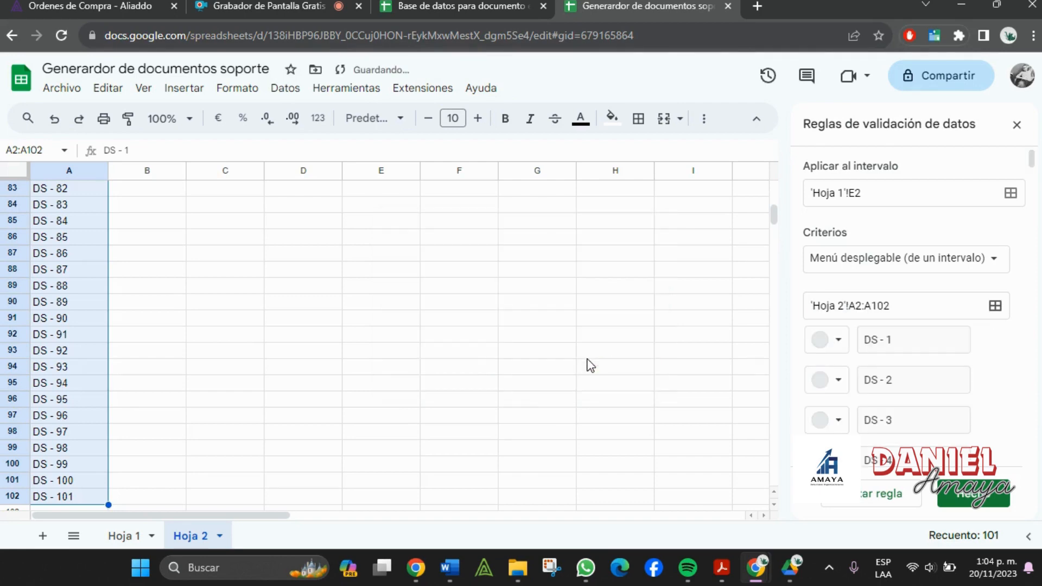
- Check the Numero drop-down lists DS - 1 to DS - 101, then bring up Hoja 2's sheet options
click(126, 536)
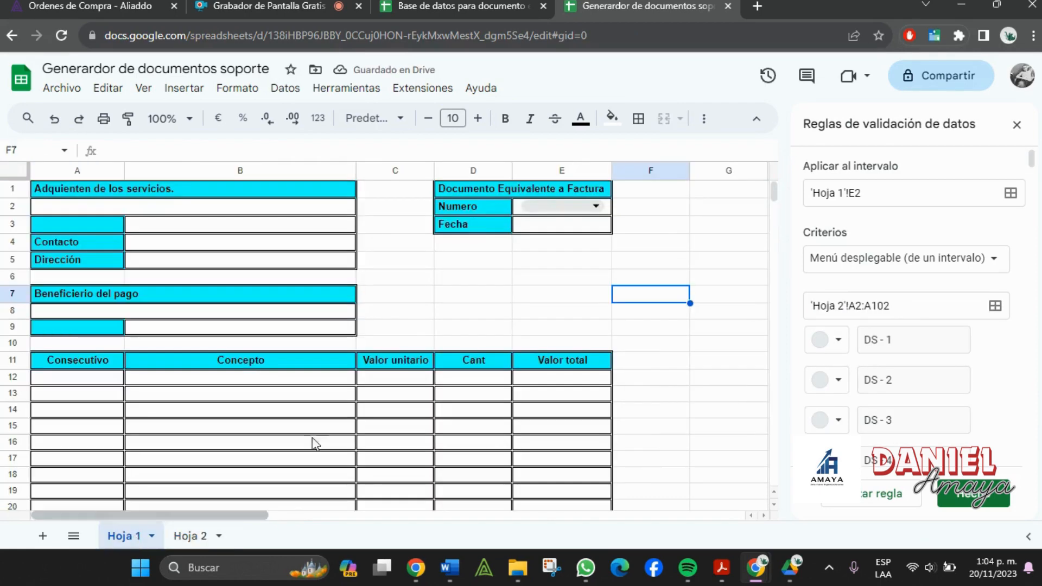
click(556, 204)
scroll(591, 386, down, 20)
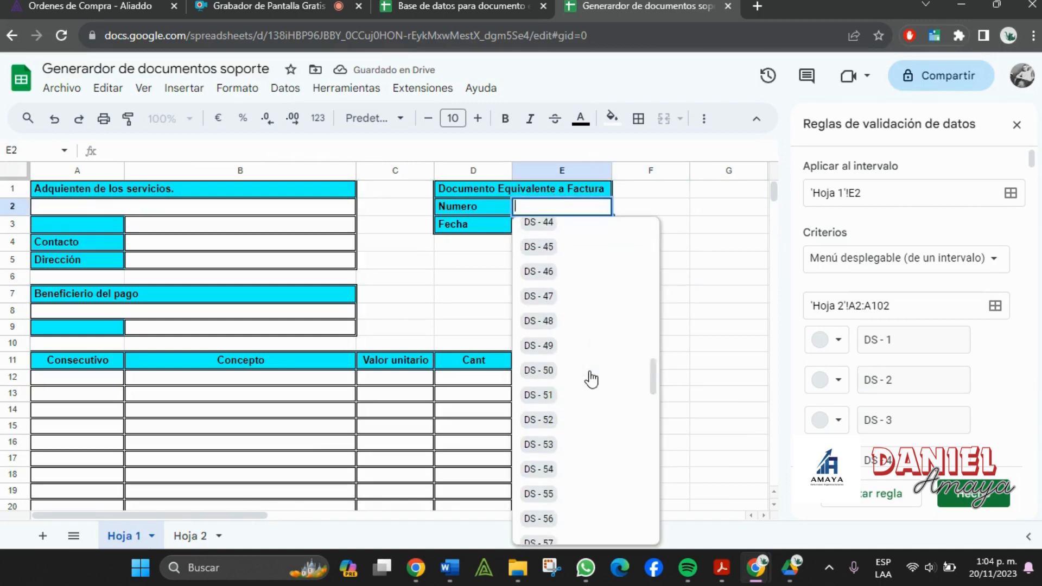
scroll(591, 380, up, 20)
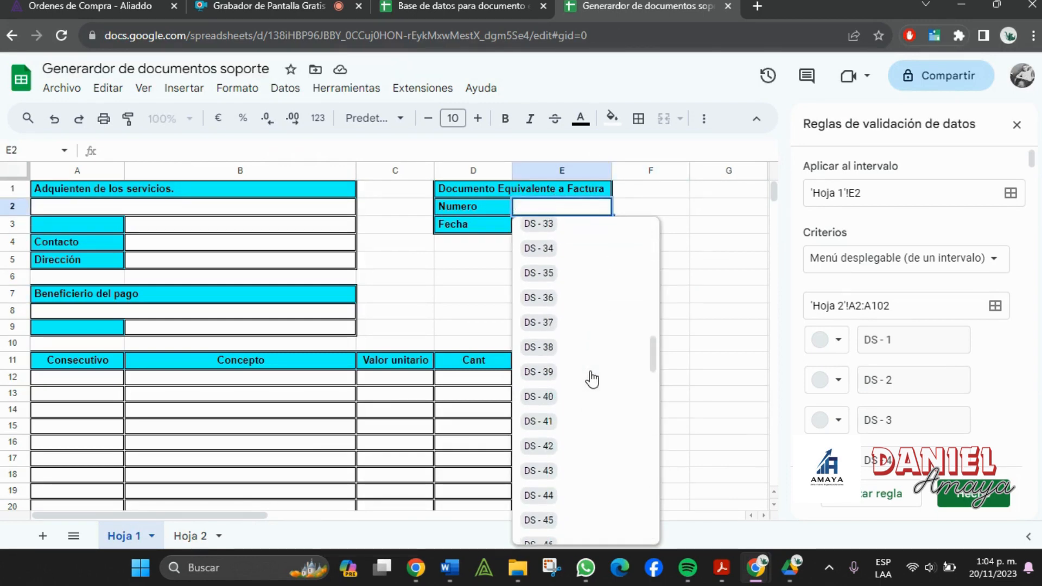
scroll(592, 380, up, 1)
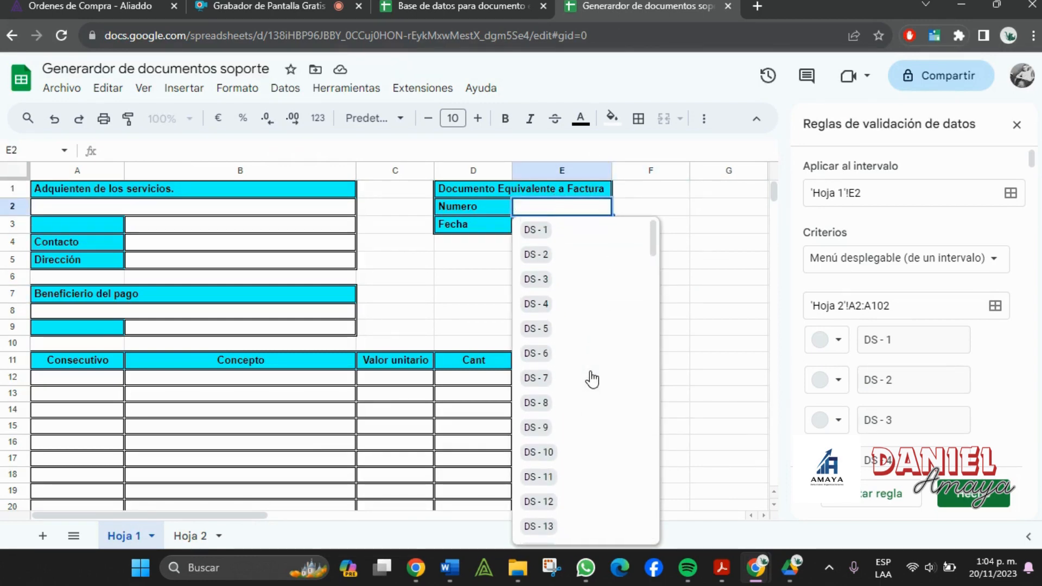
click(426, 299)
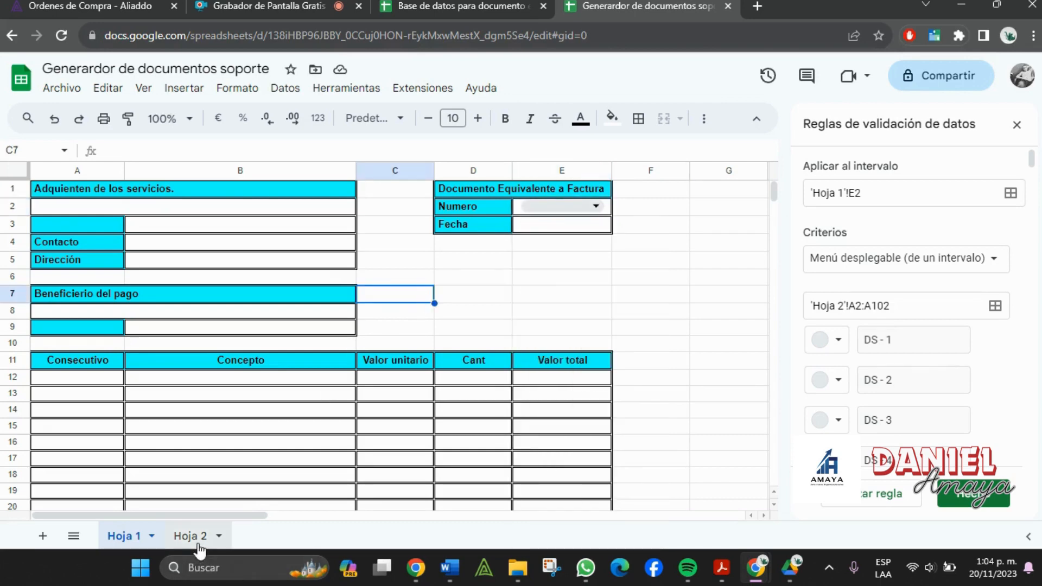
click(198, 543)
click(198, 536)
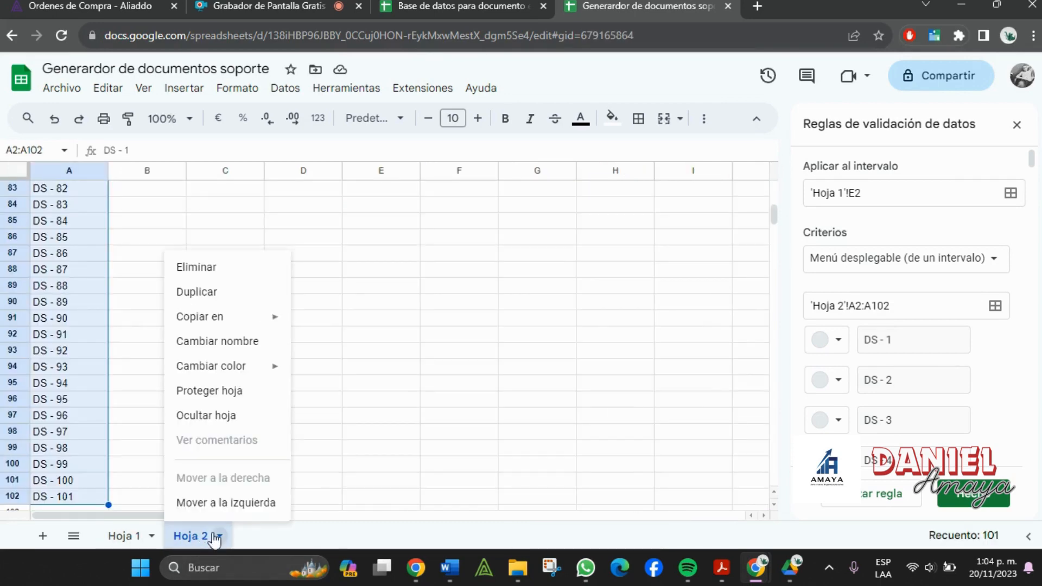
- Hide Hoja 2 with Ocultar hoja and select Hoja 1's Fecha cell E3
click(241, 416)
click(639, 264)
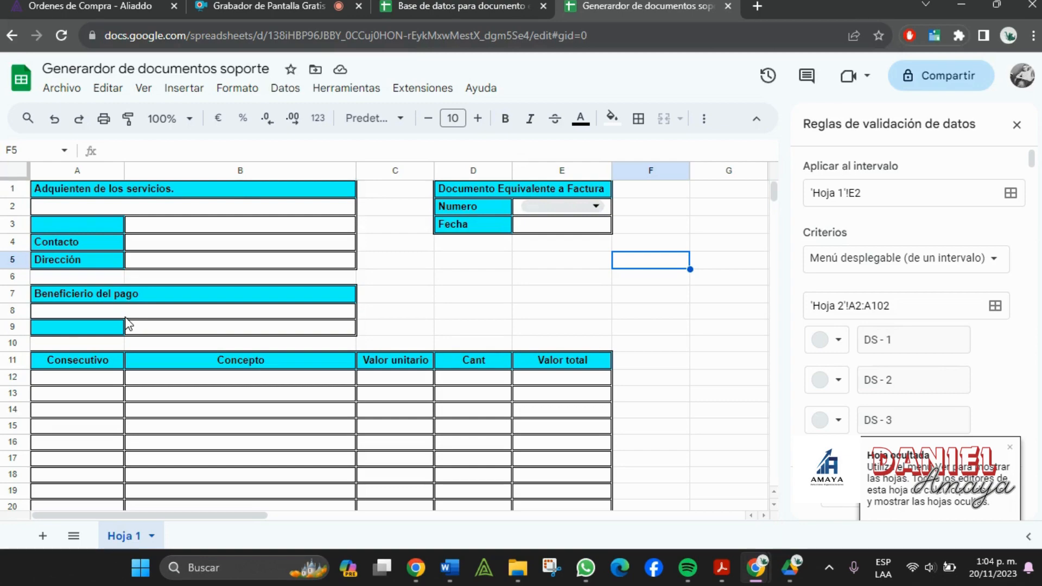
scroll(128, 324, down, 8)
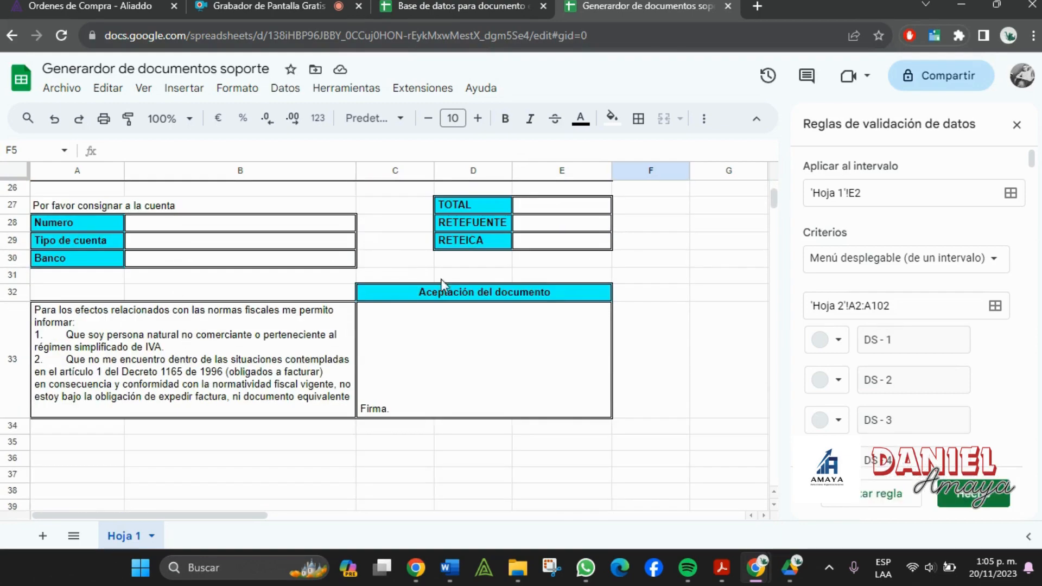
scroll(446, 418, up, 8)
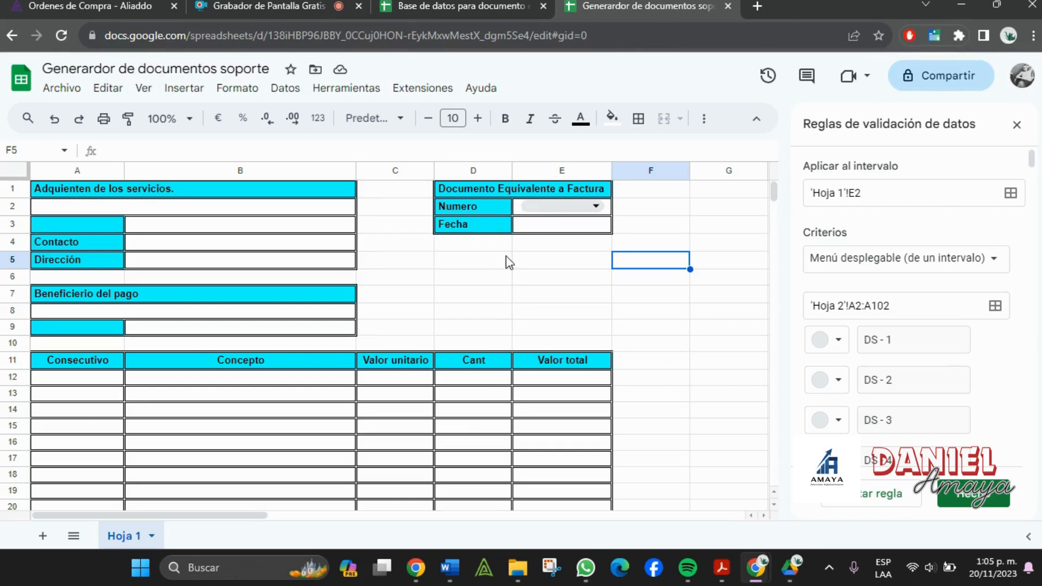
click(520, 227)
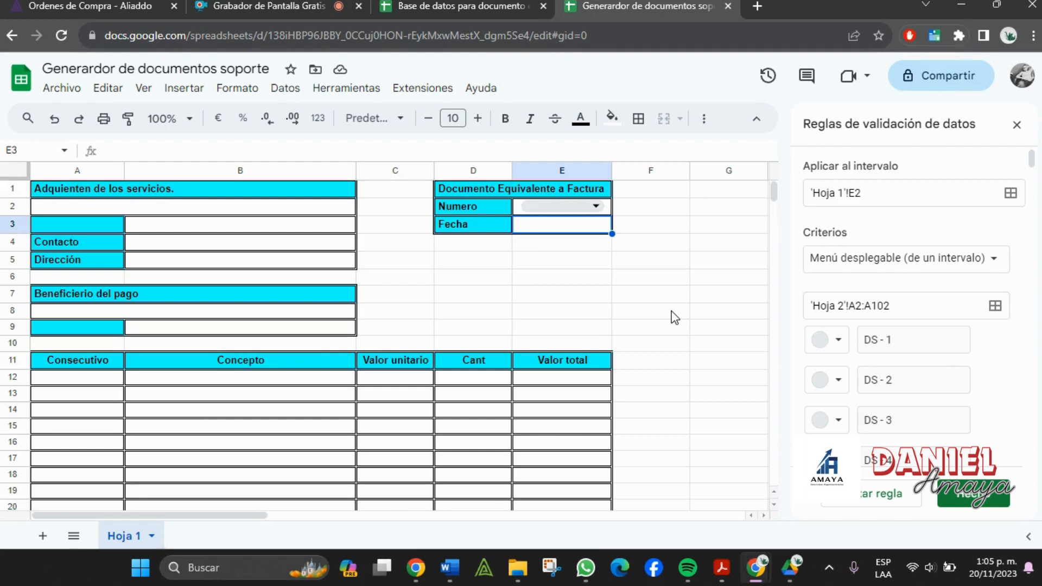
- In E3, start =BUSCARV with E2 as lookup value and a nested IMPORTRANGE
text(=)
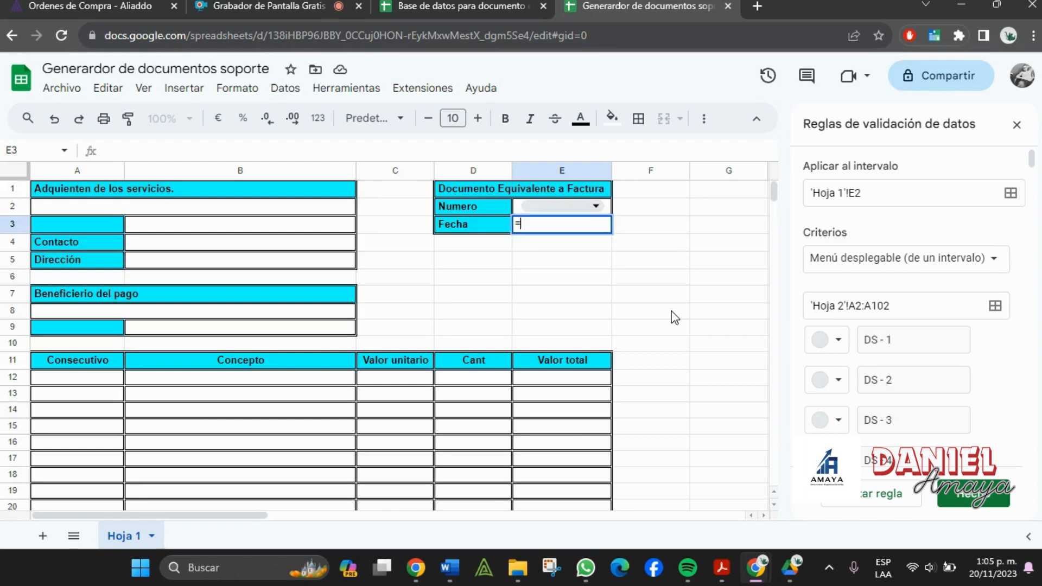
text(bUSCAR)
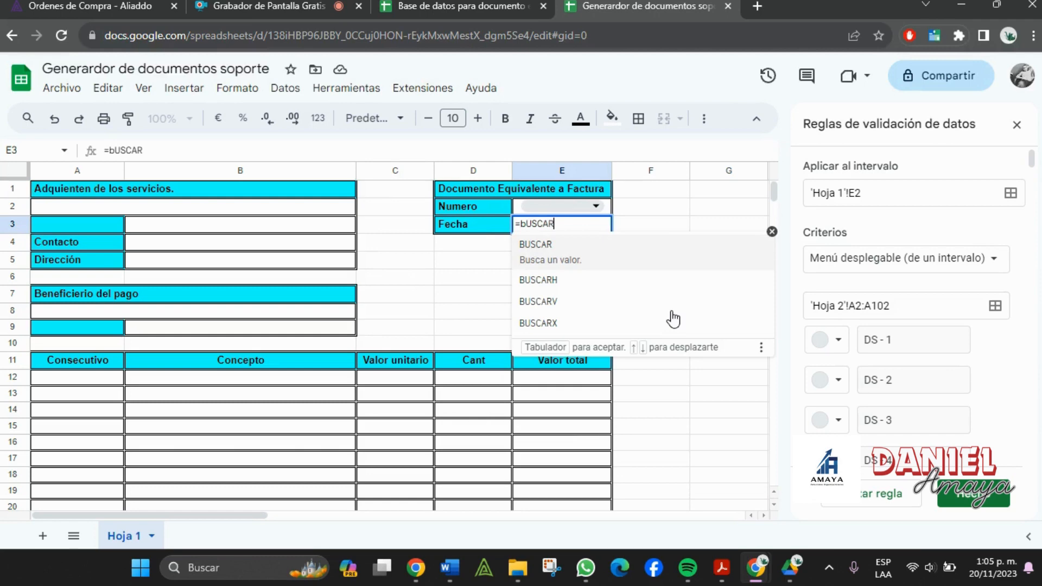
text(V()
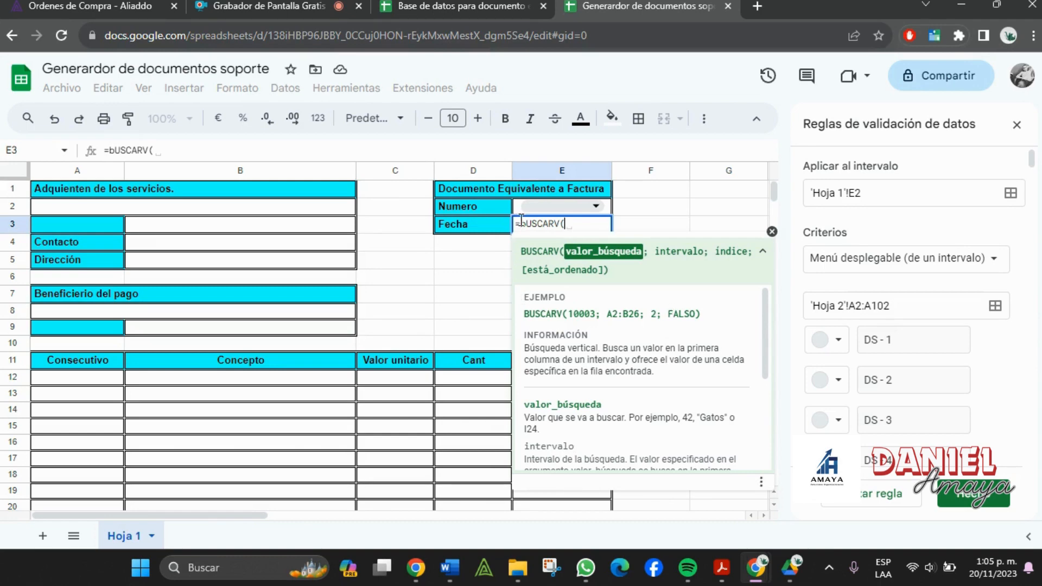
click(517, 211)
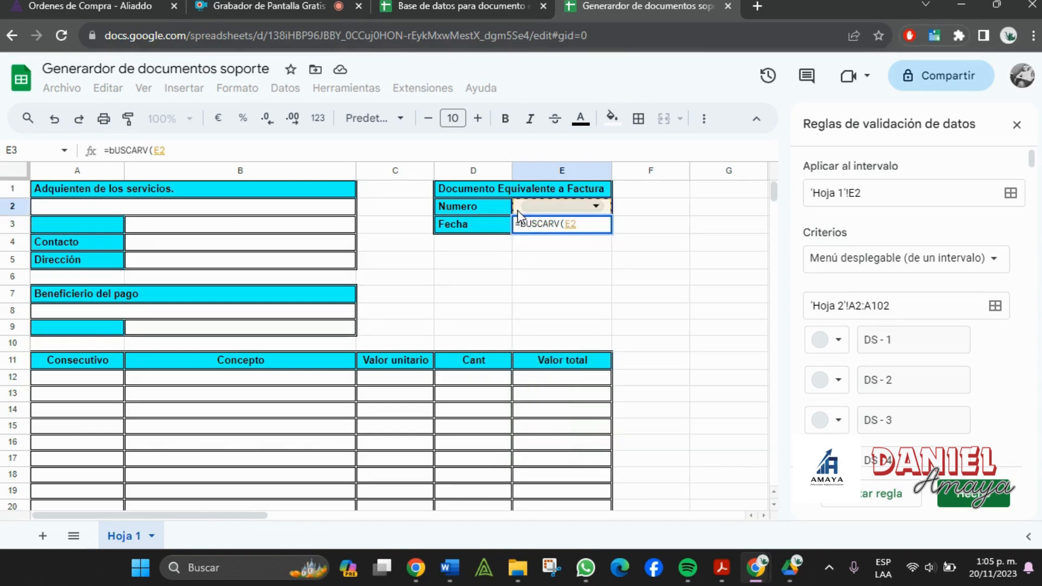
text(;)
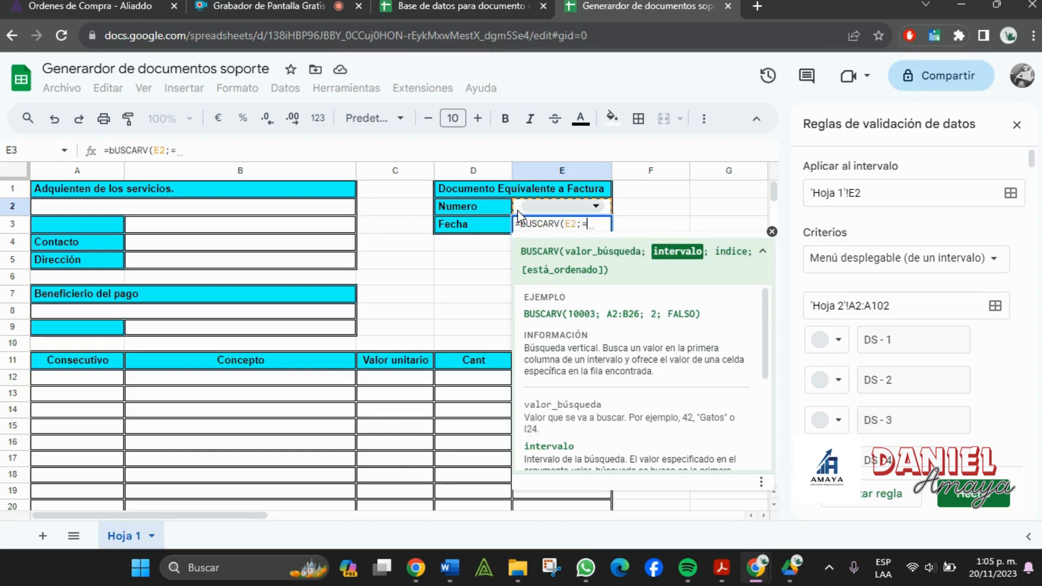
text(=IMP)
key(BackSpace)
key(BackSpace)
key(BackSpace)
key(BackSpace)
text(IMPORT)
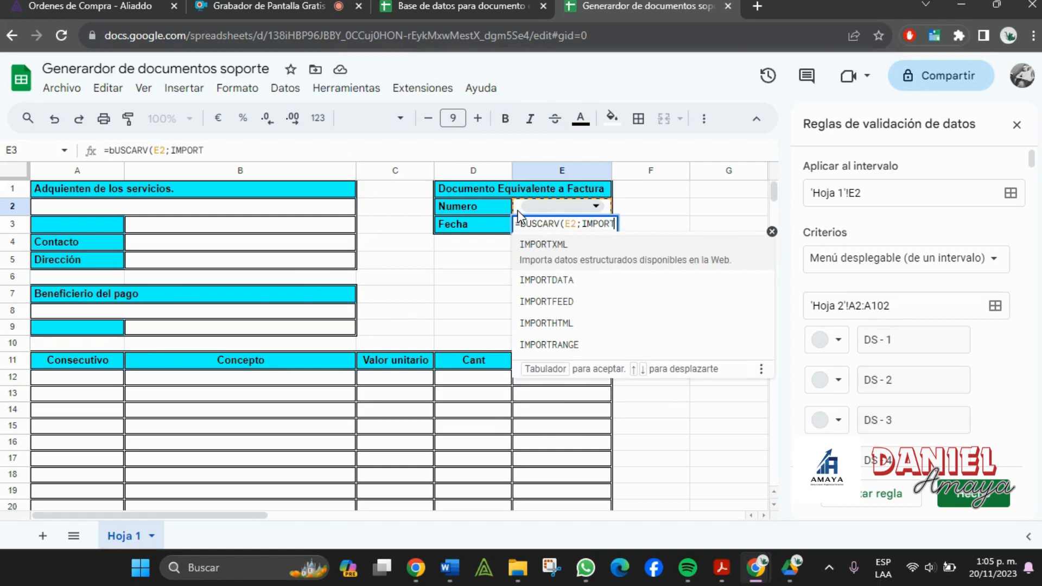
text(RA)
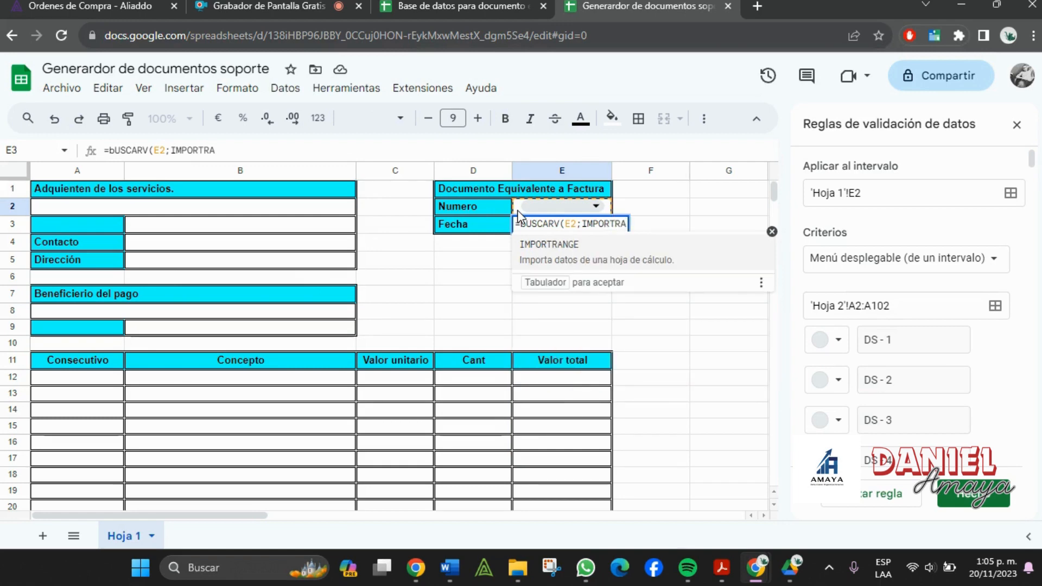
key(Tab)
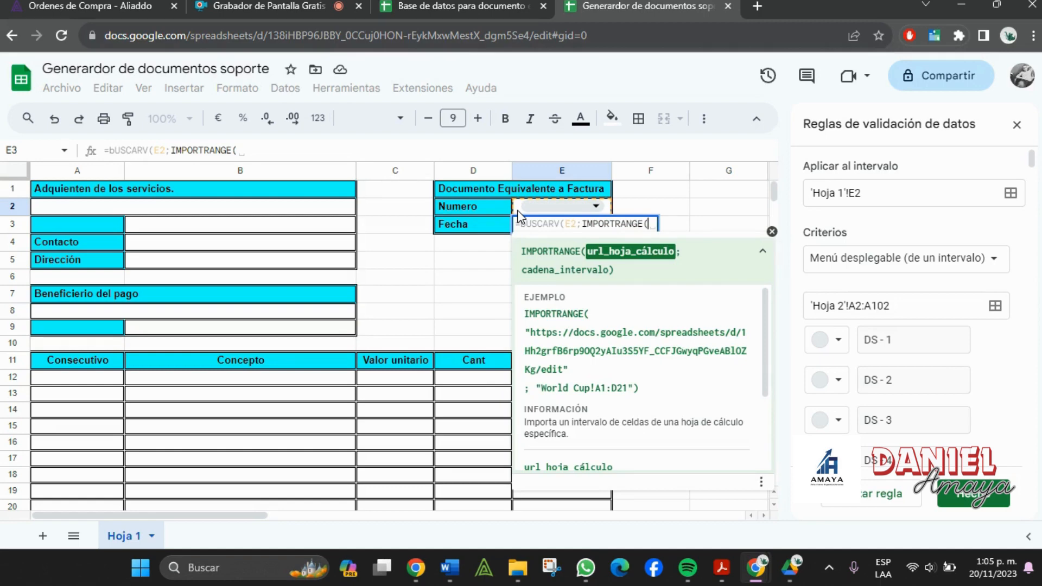
text(")
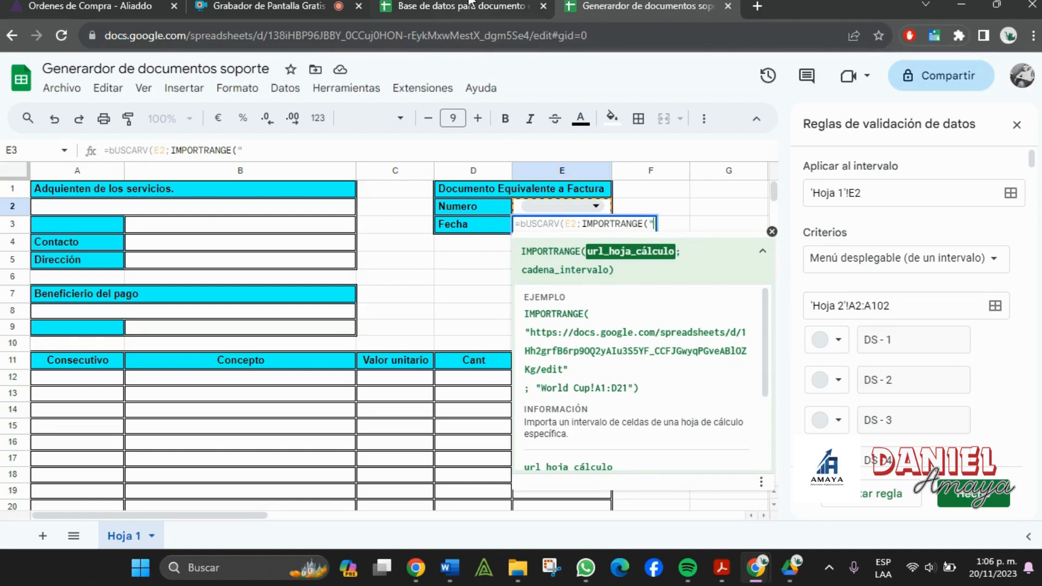
- Paste the database address and the Documentos Equivalentes sheet name into the IMPORTRANGE
click(470, 4)
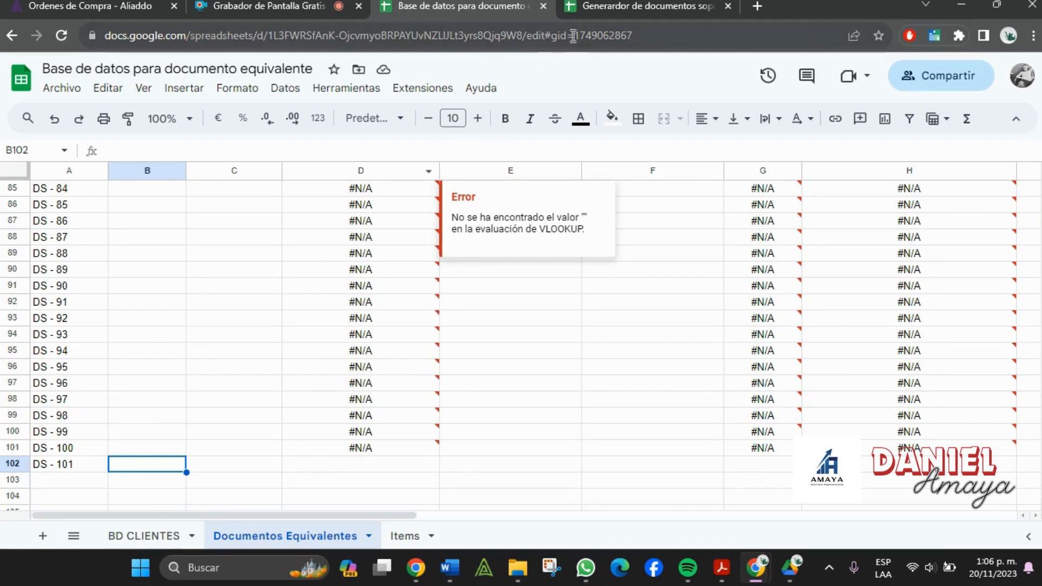
drag(545, 36, 100, 22)
click(636, 5)
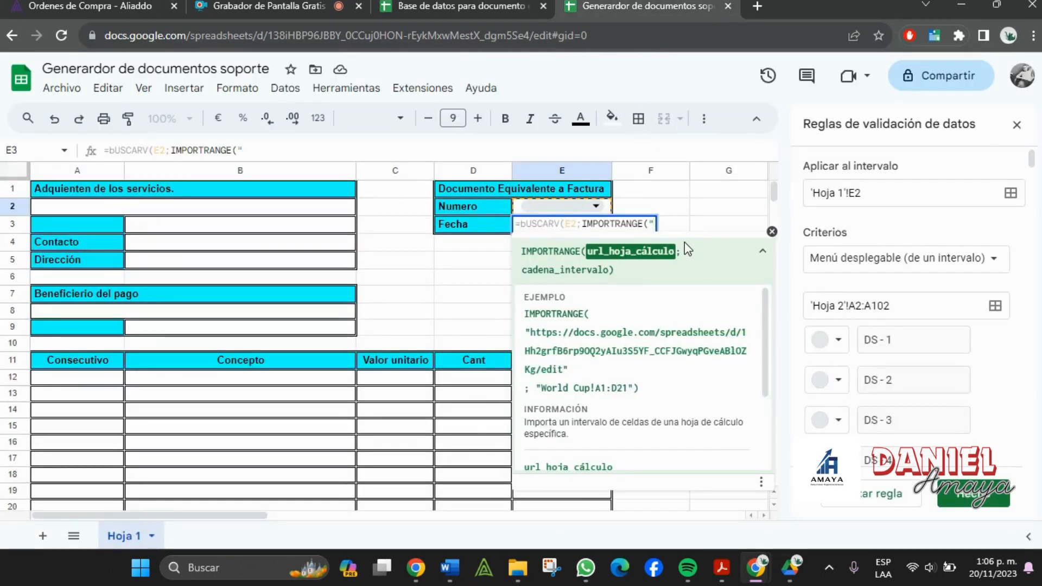
key(ctrl+v)
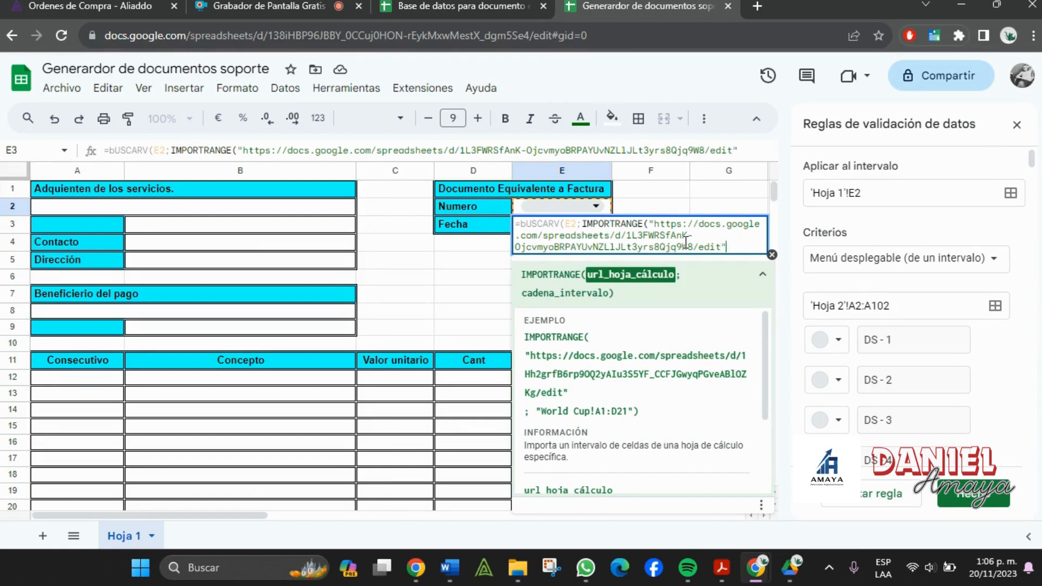
text(;)
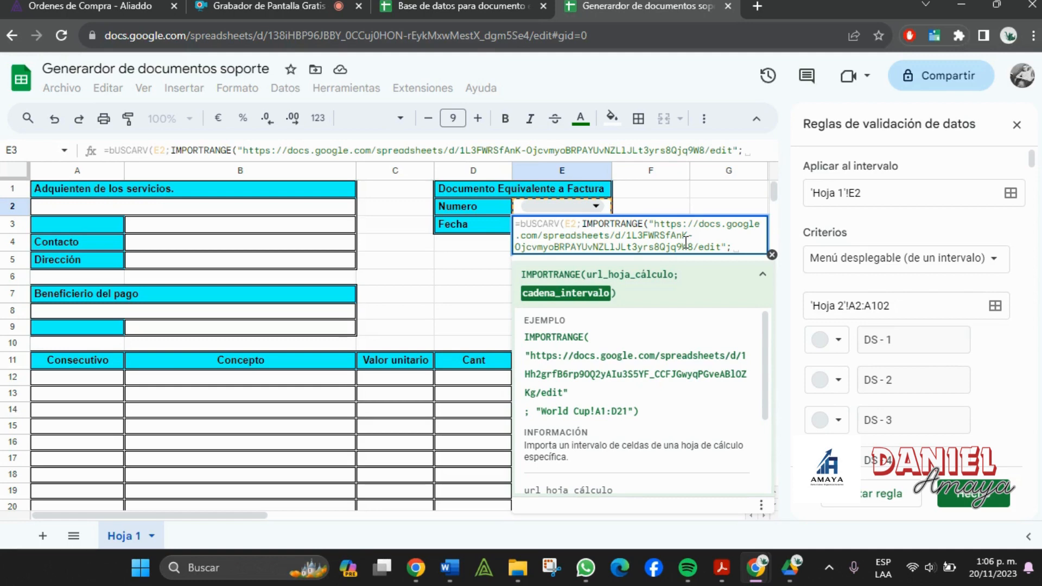
text(")
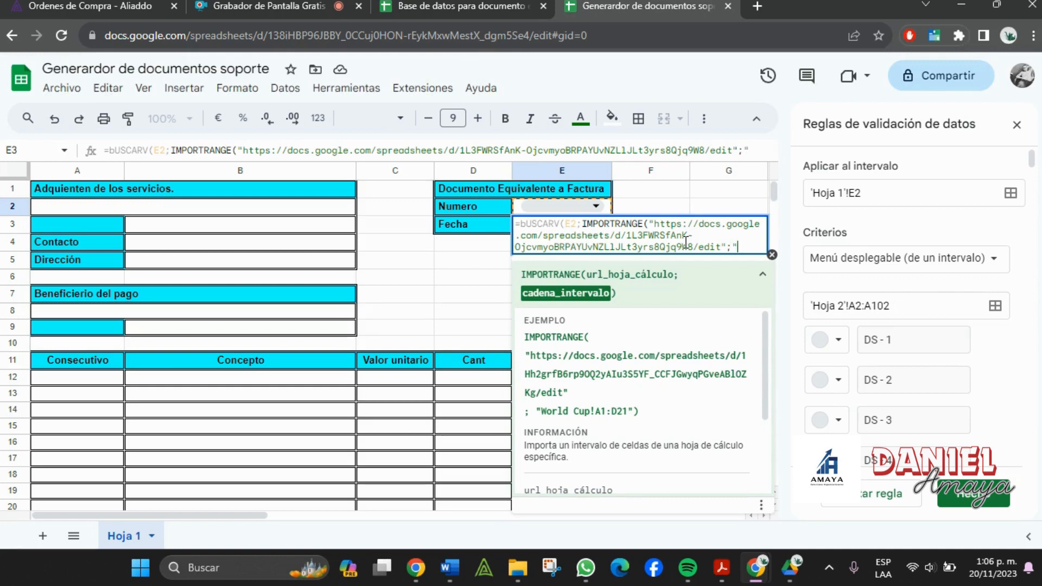
click(456, 6)
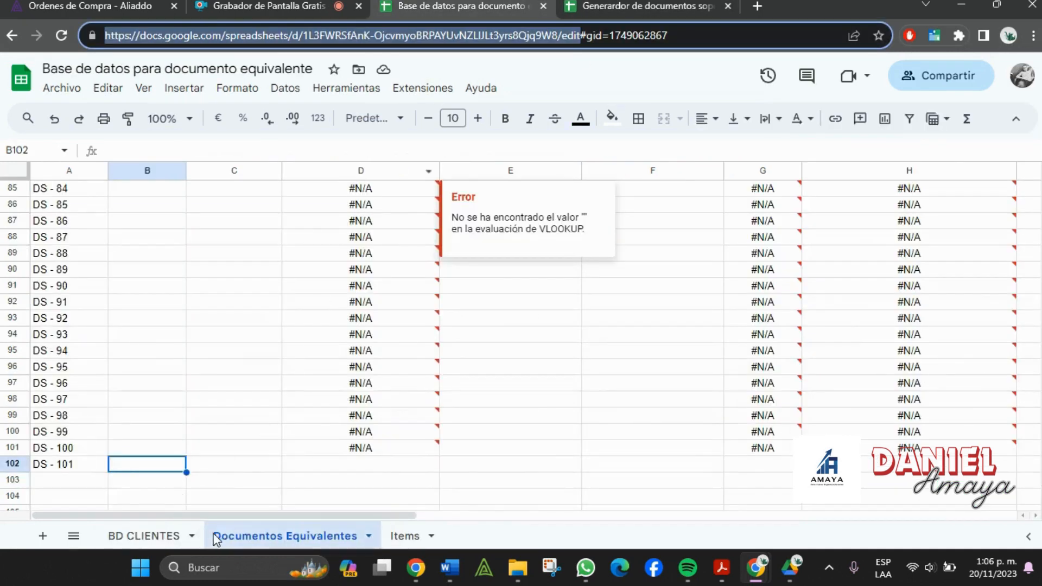
double_click(237, 537)
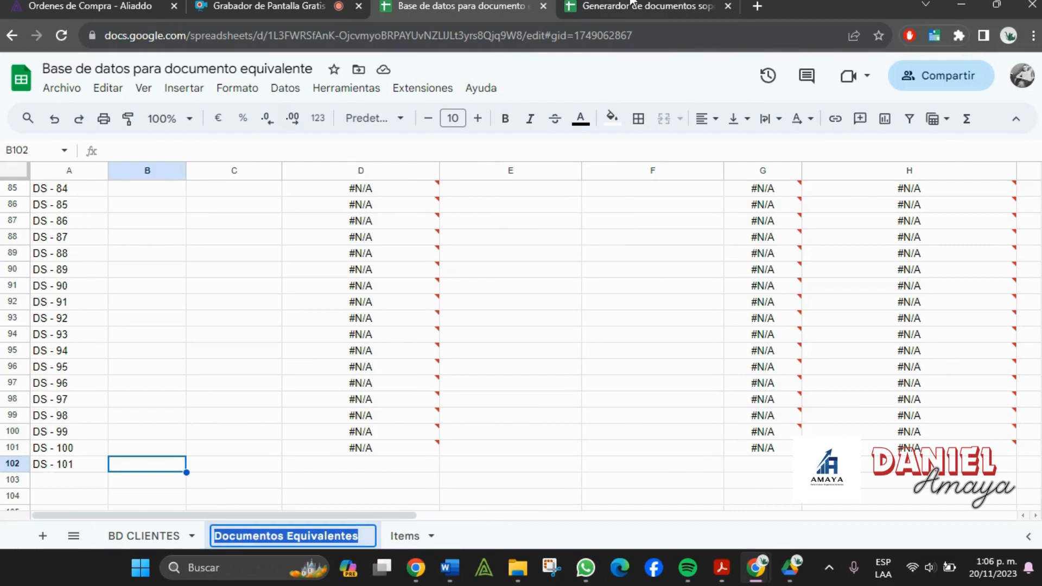
click(632, 5)
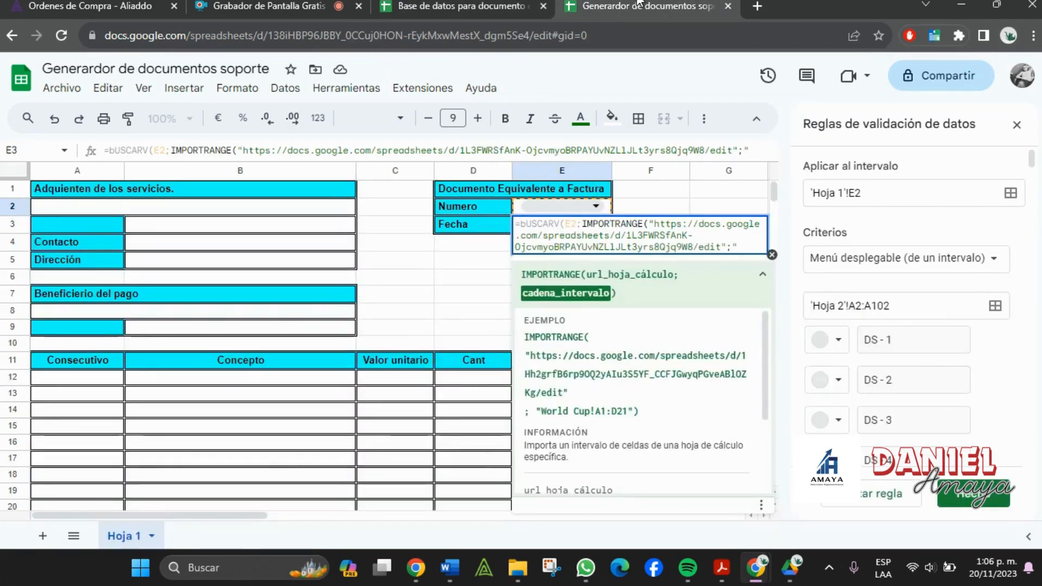
key(ctrl+v)
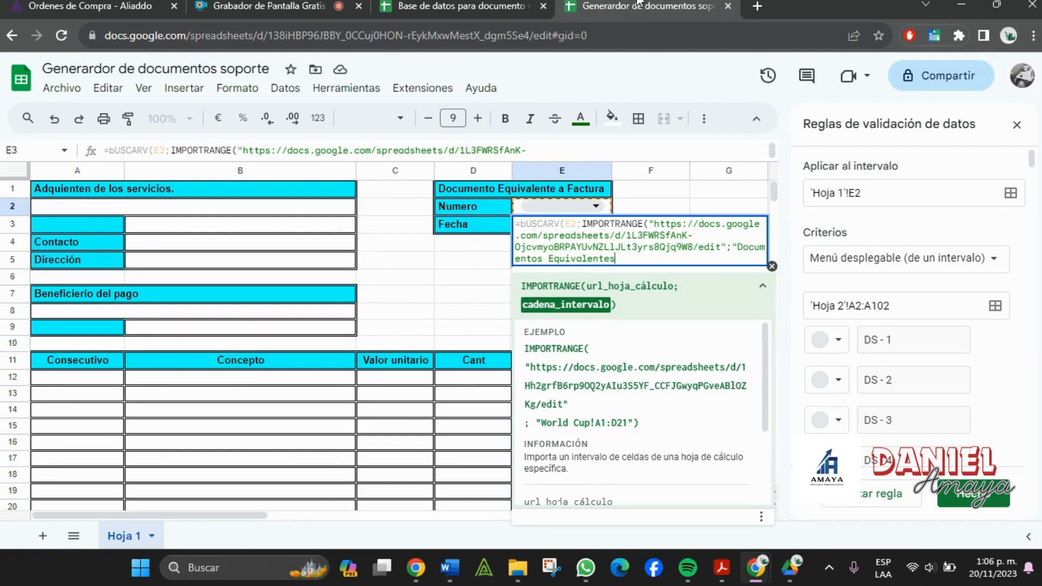
text(!)
- Complete the range as A:M, with column index 2 and FALSO for exact match
click(461, 6)
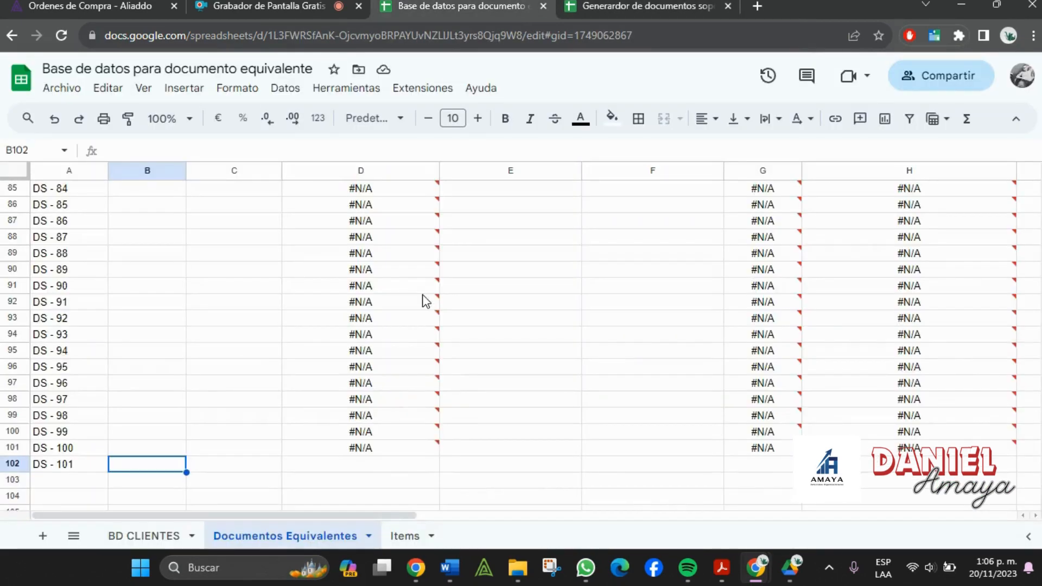
scroll(420, 319, up, 20)
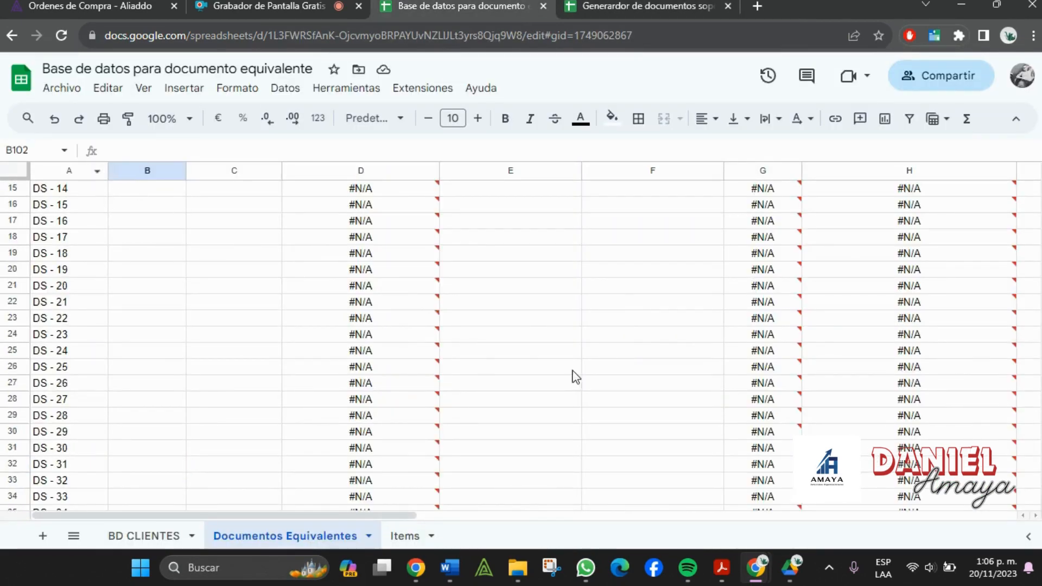
drag(334, 515, 702, 486)
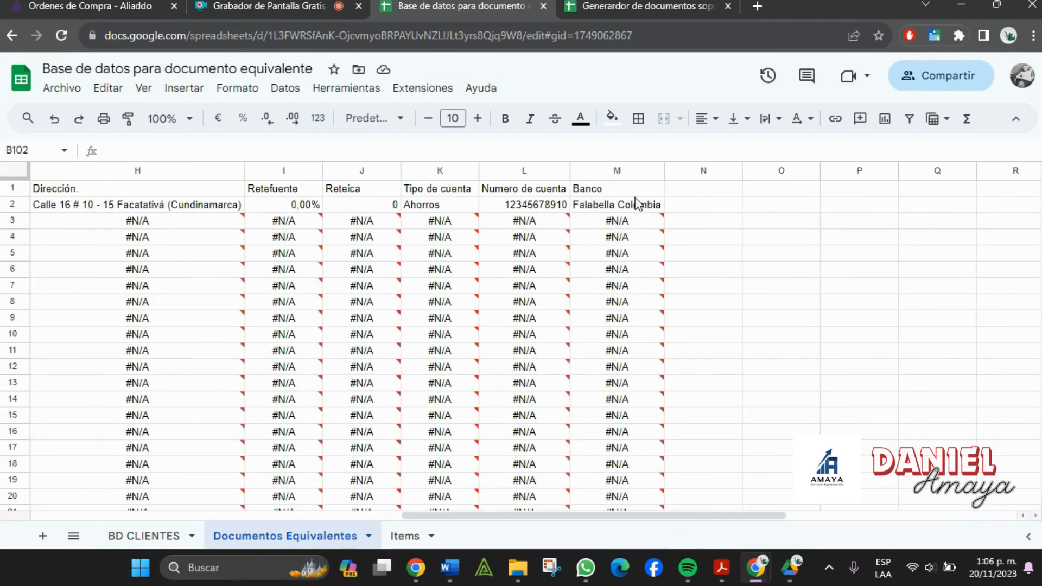
click(689, 3)
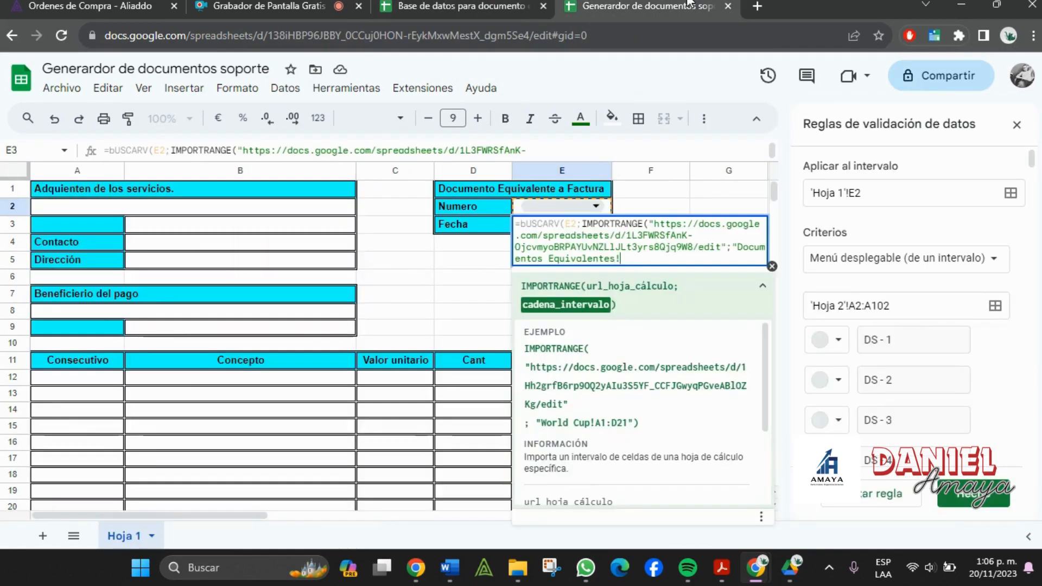
text(A:M)
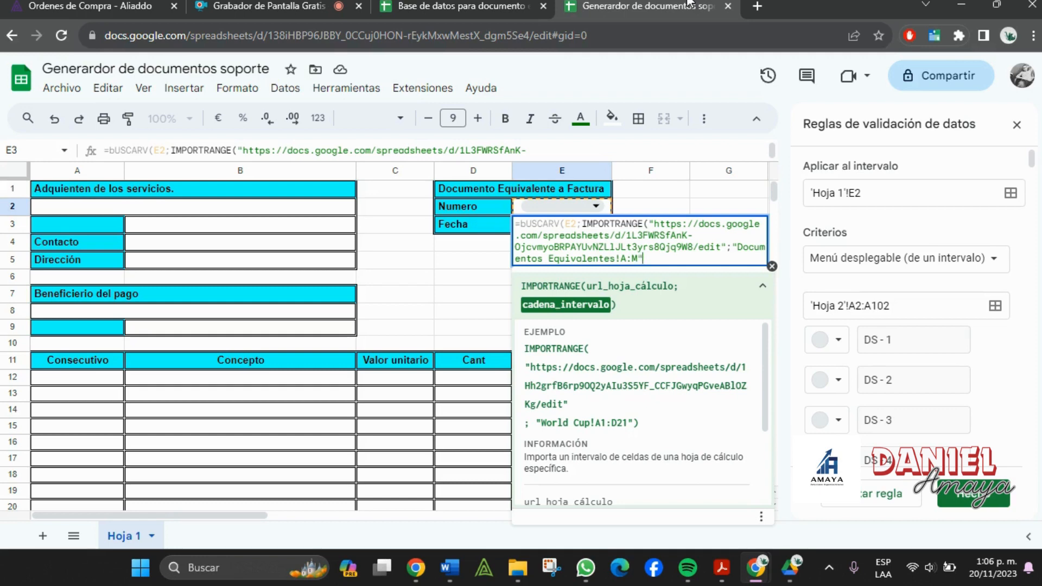
text())
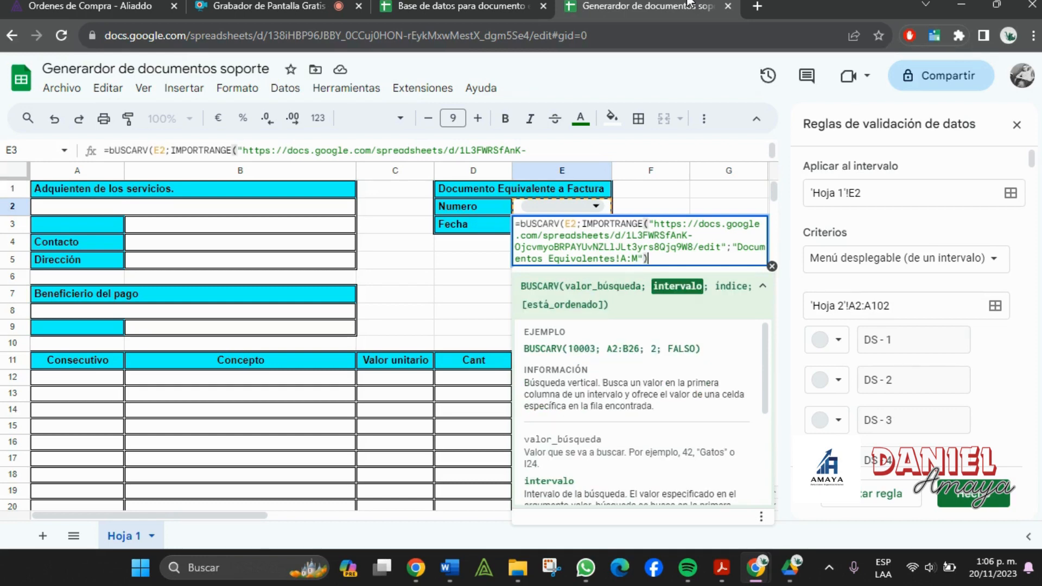
text(;)
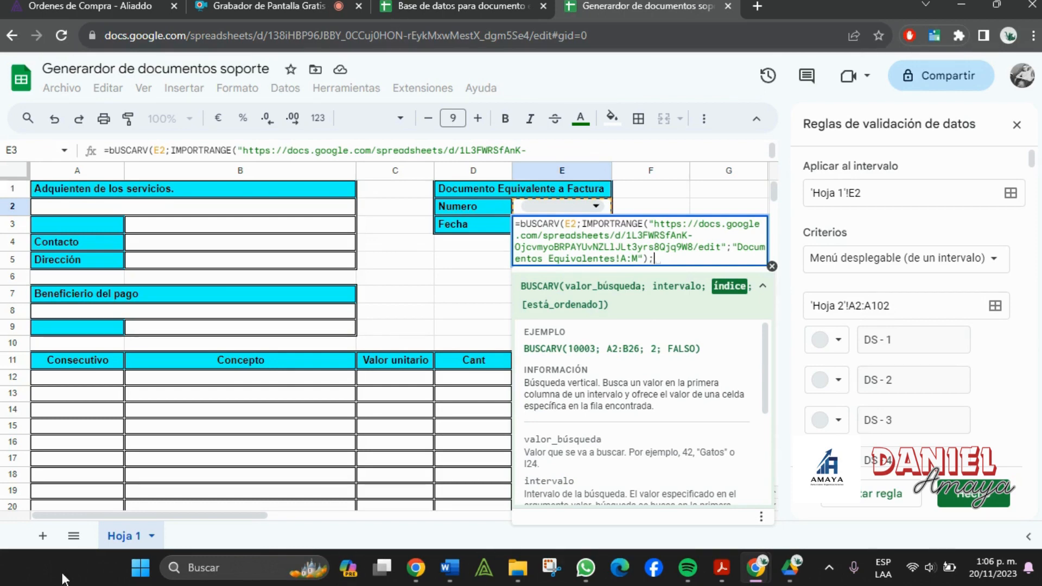
click(489, 7)
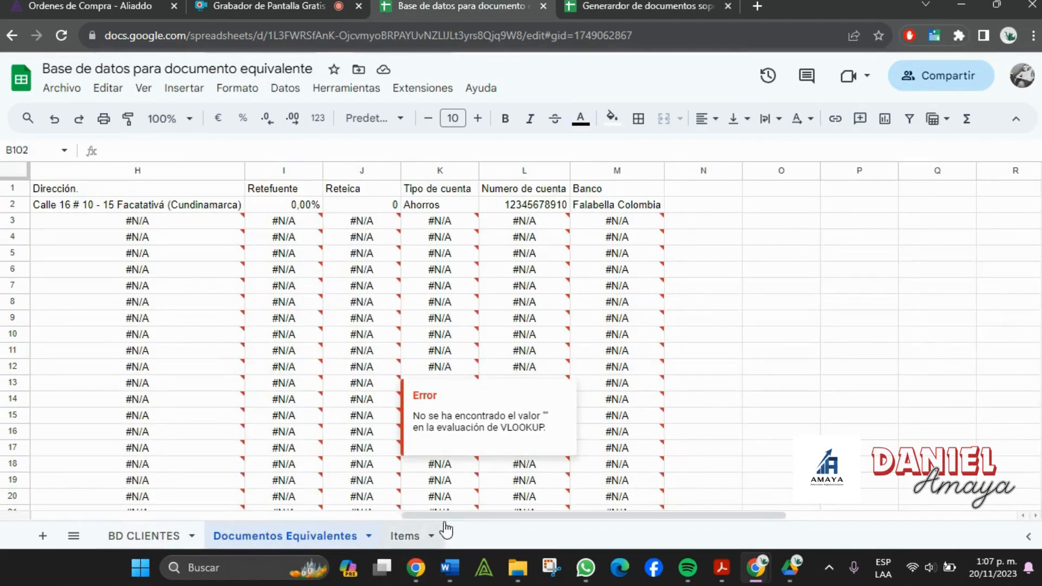
drag(454, 517, 3, 513)
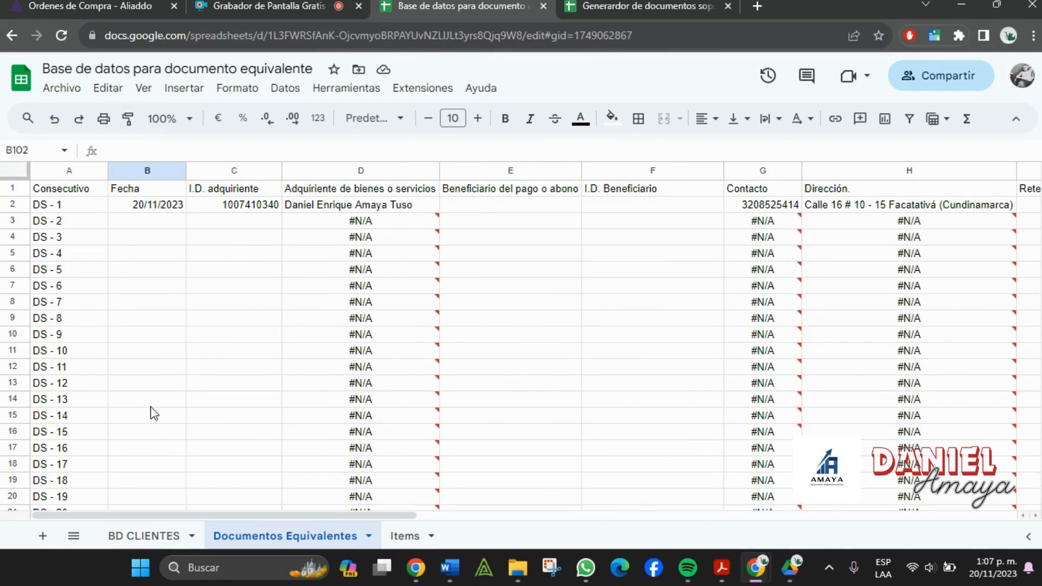
click(622, 4)
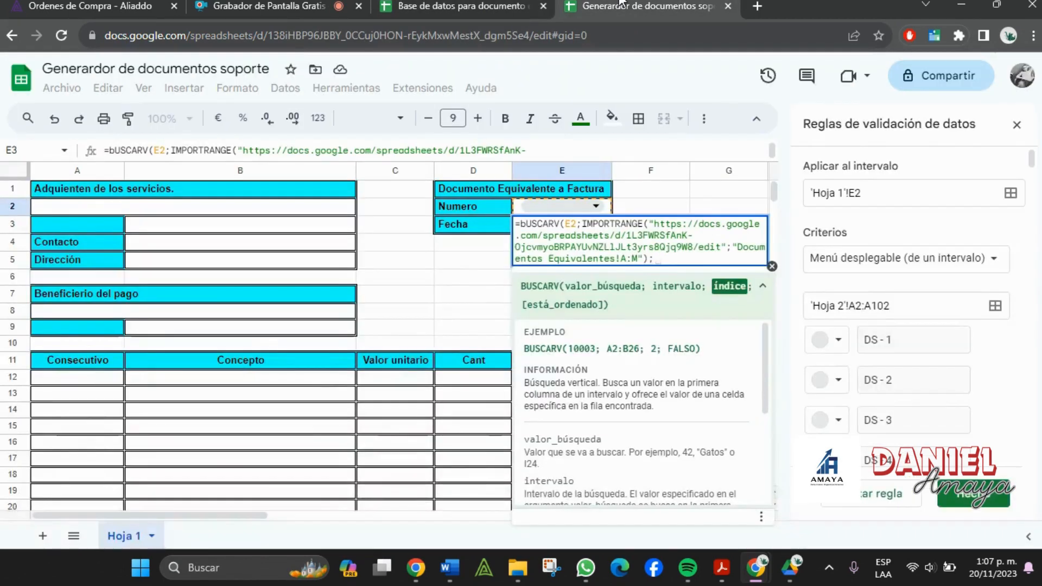
text(2)
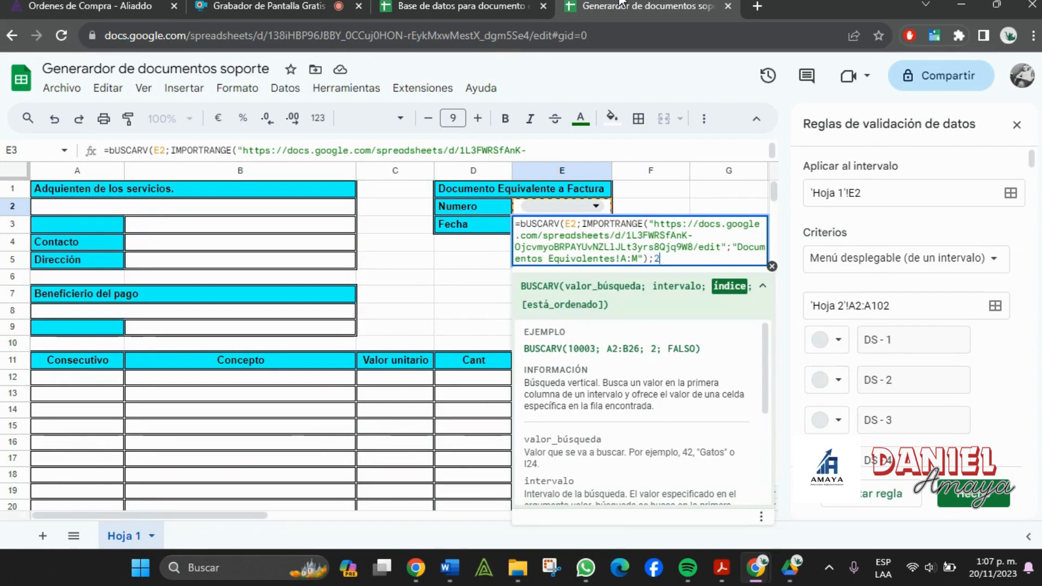
text(;)
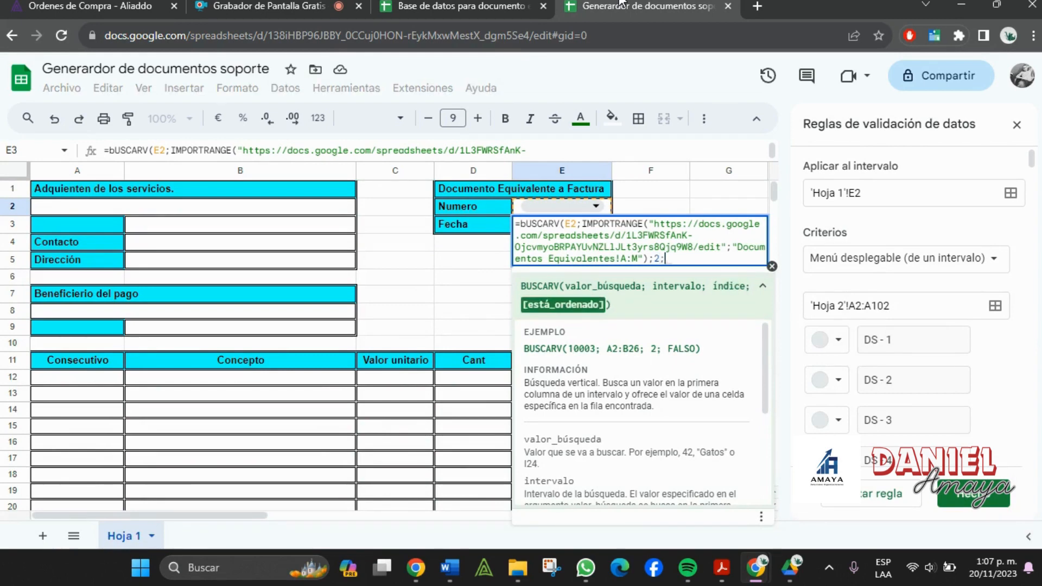
text(FALSO)
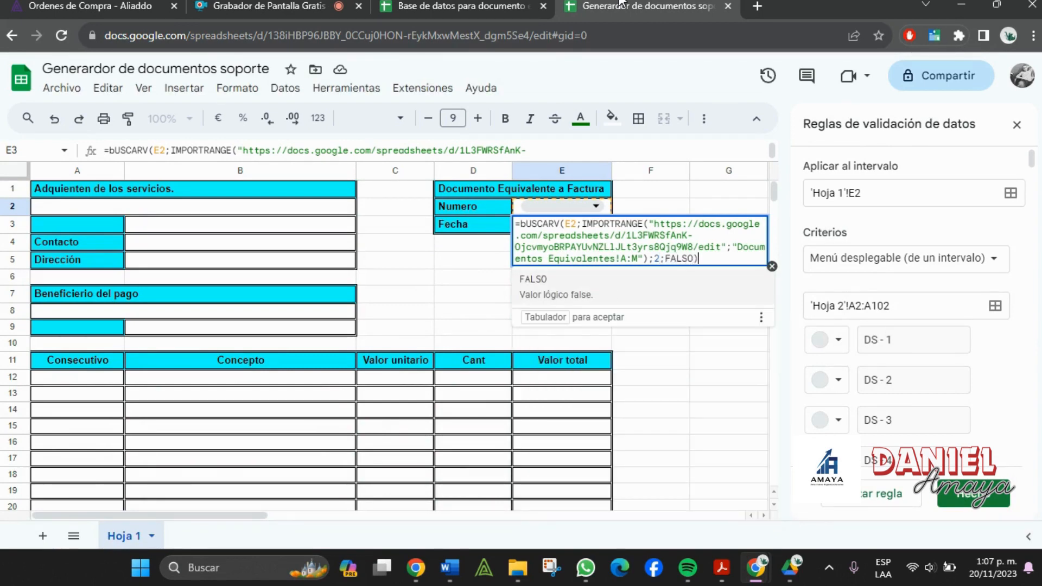
text())
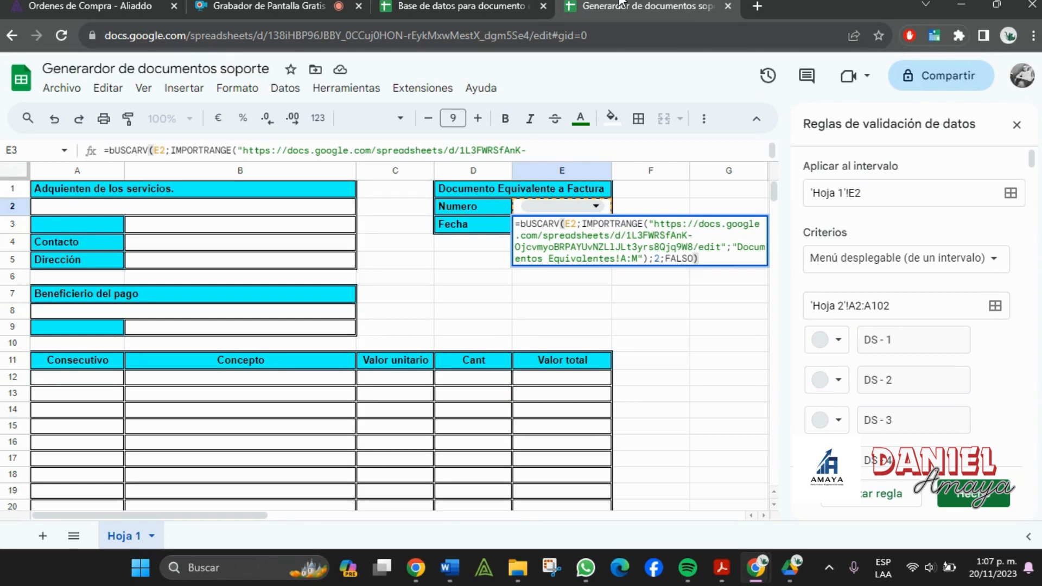
- Commit the Fecha formula and choose DS - 1 in the E2 drop-down
key(Return)
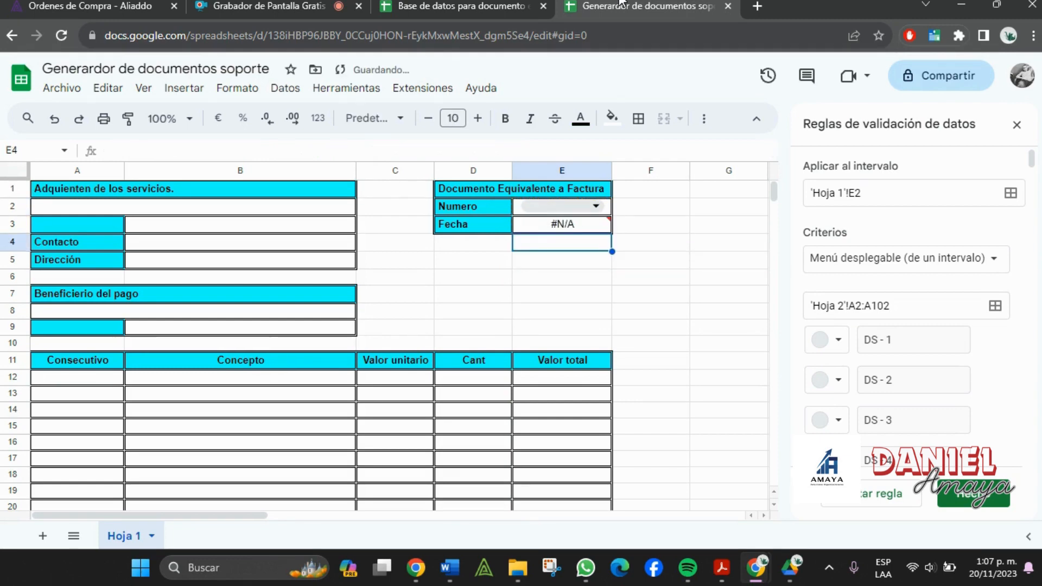
click(549, 305)
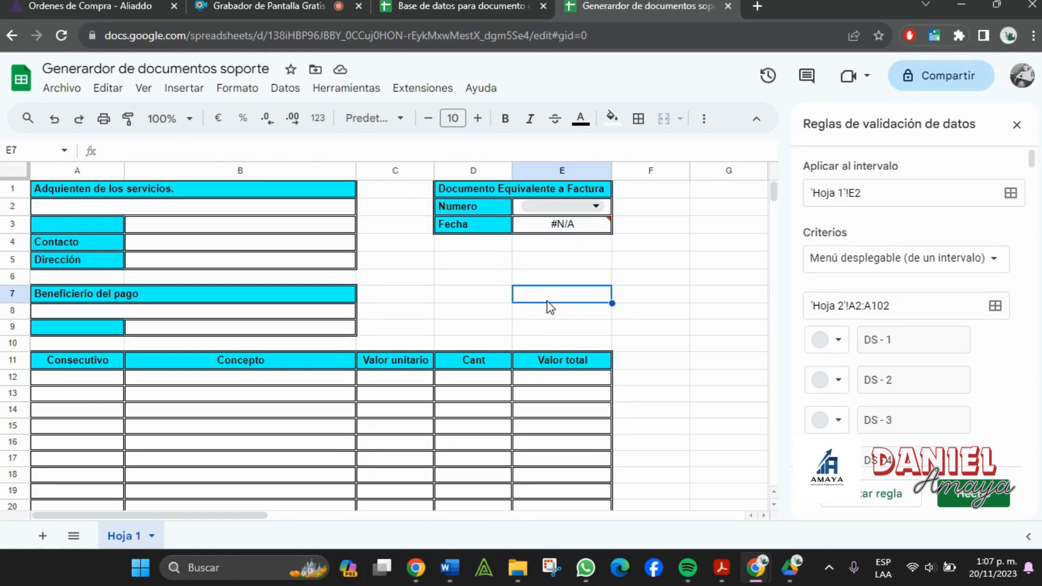
click(534, 207)
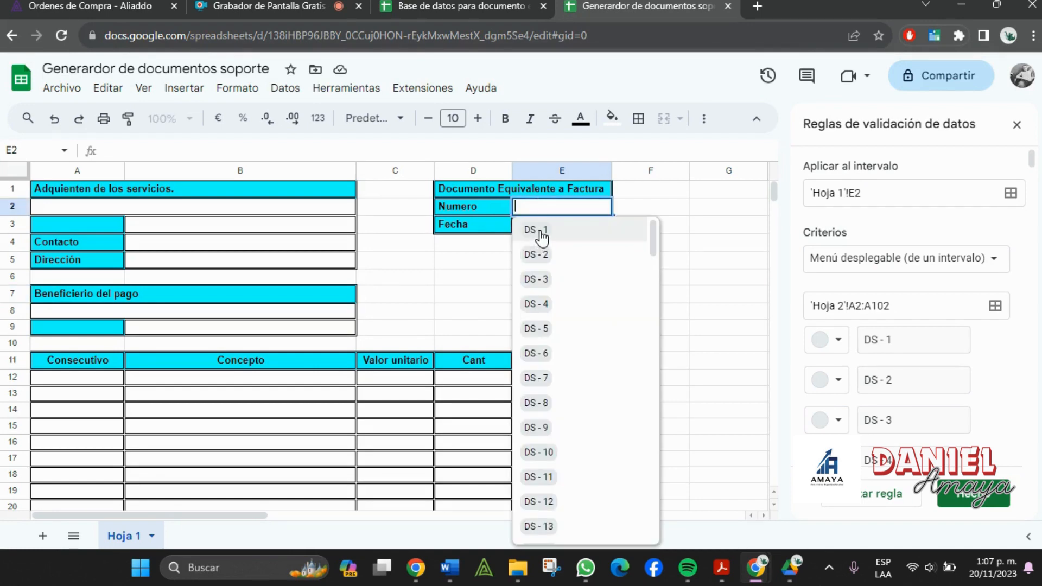
click(541, 231)
click(680, 231)
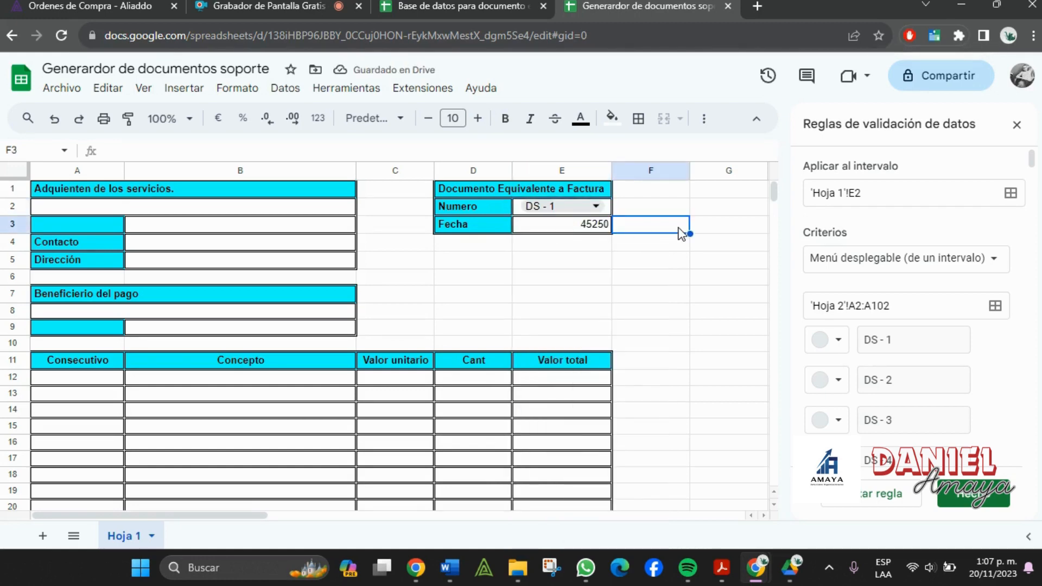
click(408, 5)
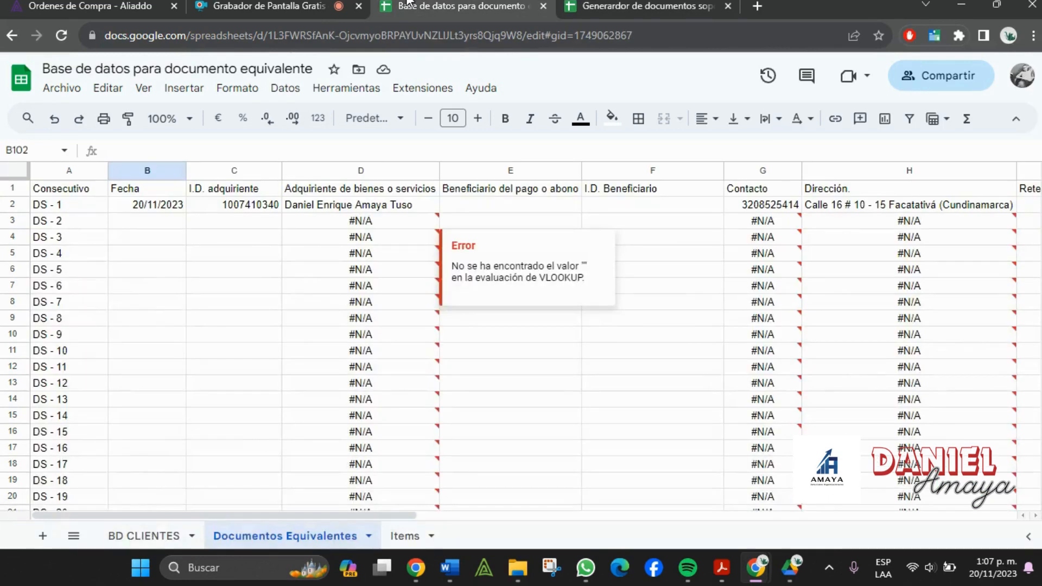
click(640, 6)
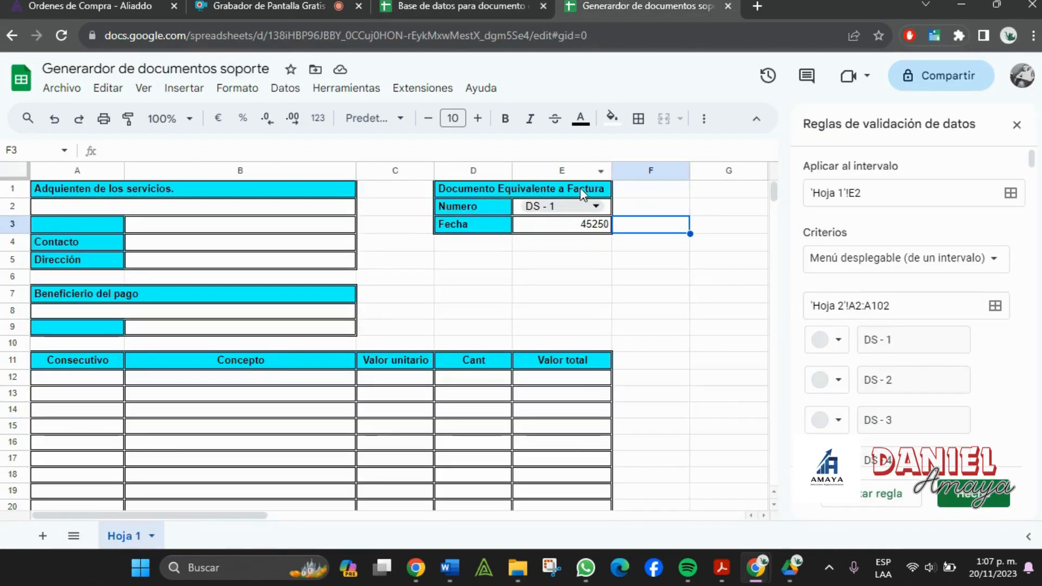
- Format E3 as Fecha so it shows 20/11/2023
click(562, 228)
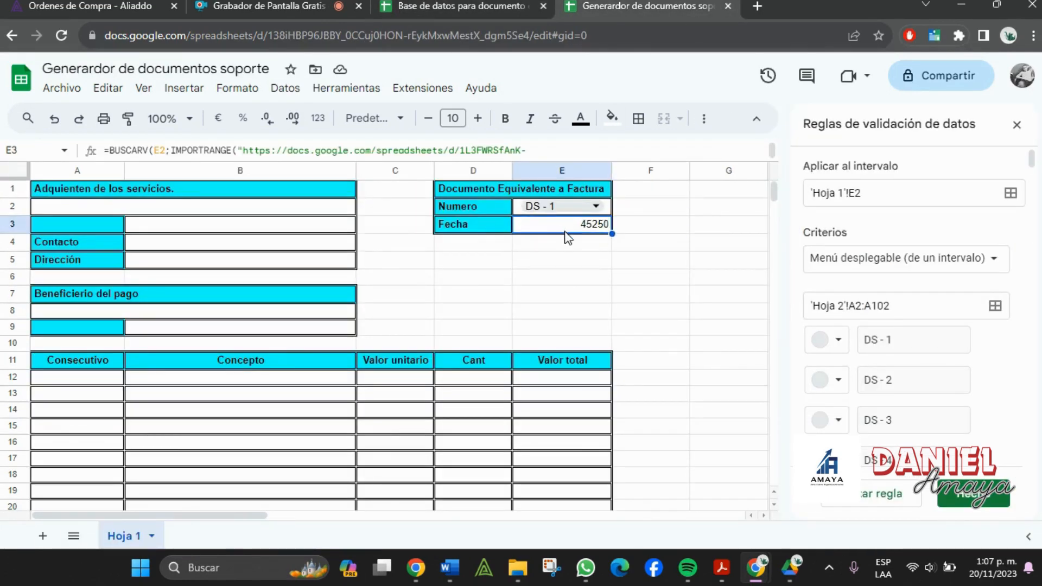
click(318, 118)
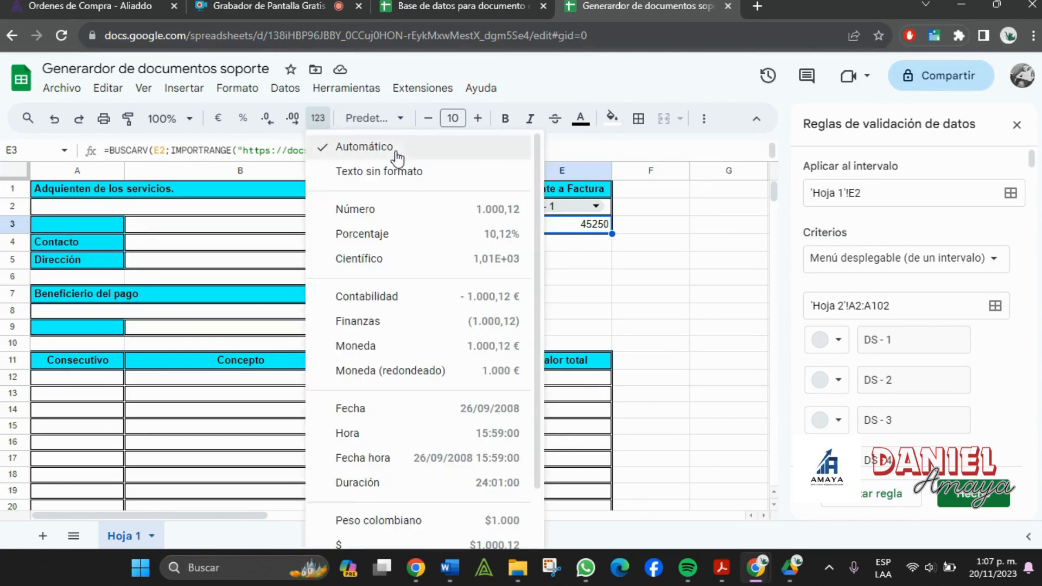
click(383, 408)
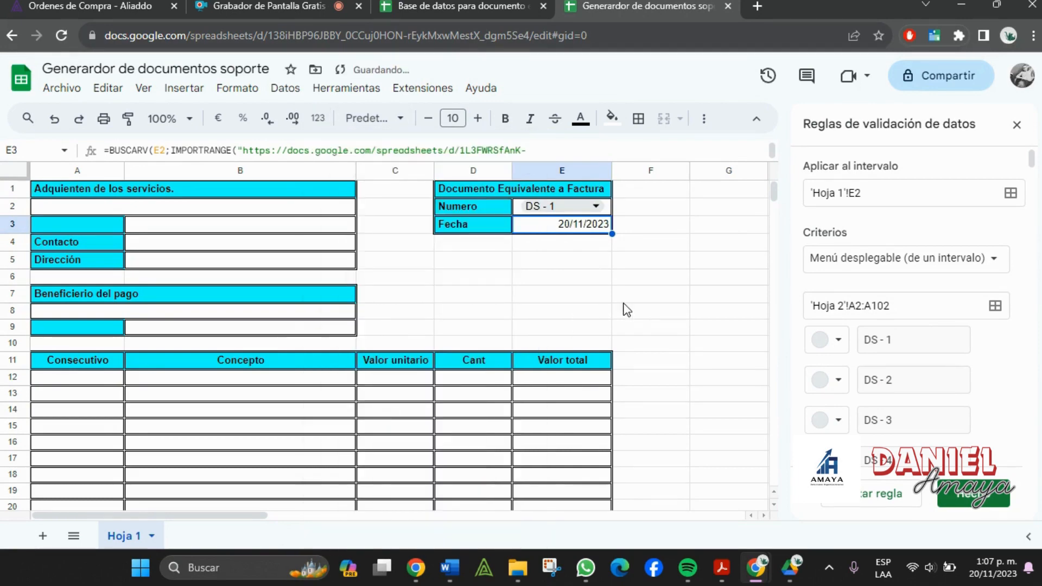
click(635, 303)
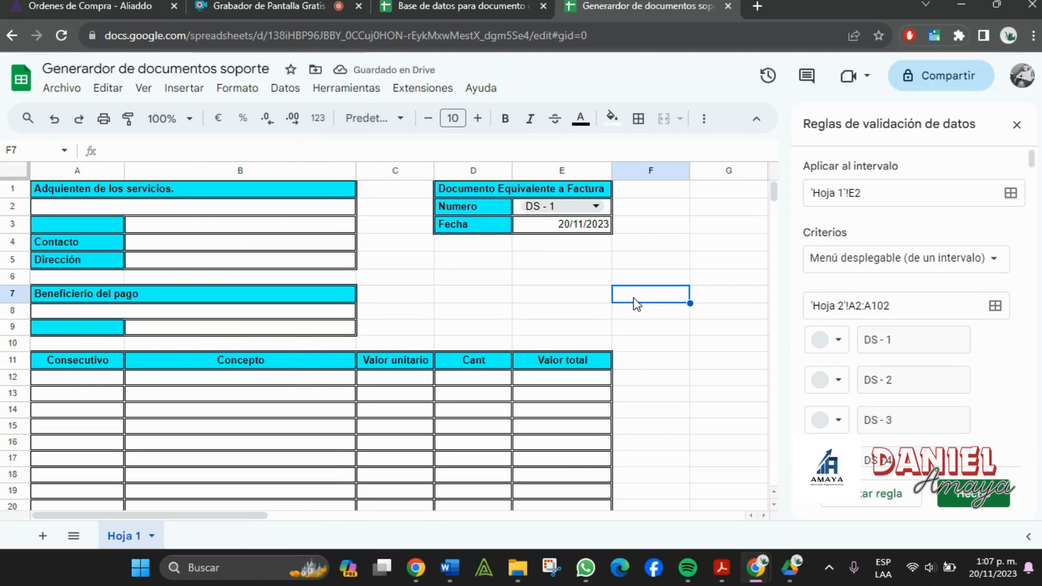
click(603, 210)
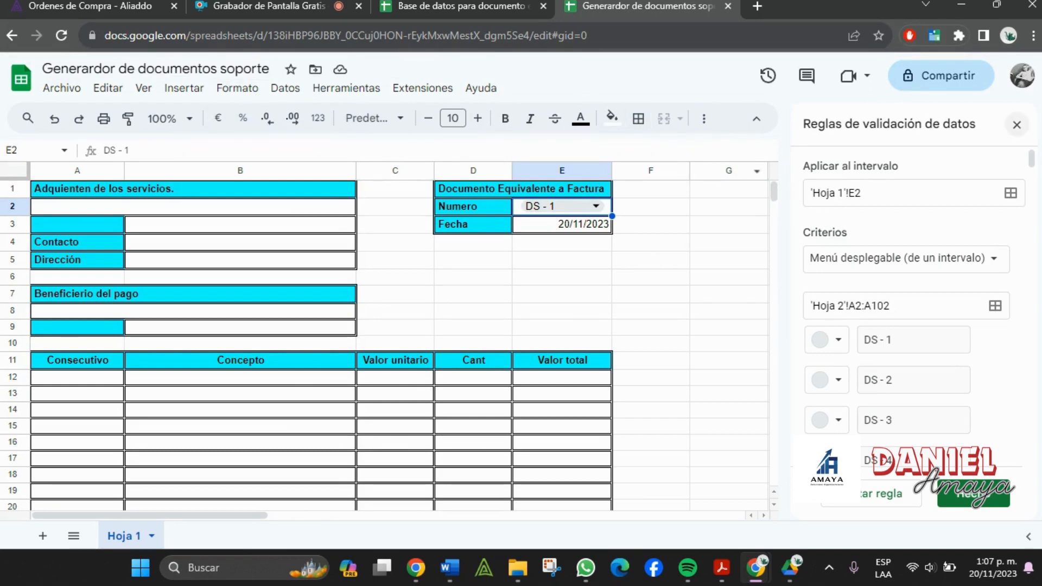
- Close the validation panel and centre the document number in E2
click(1018, 125)
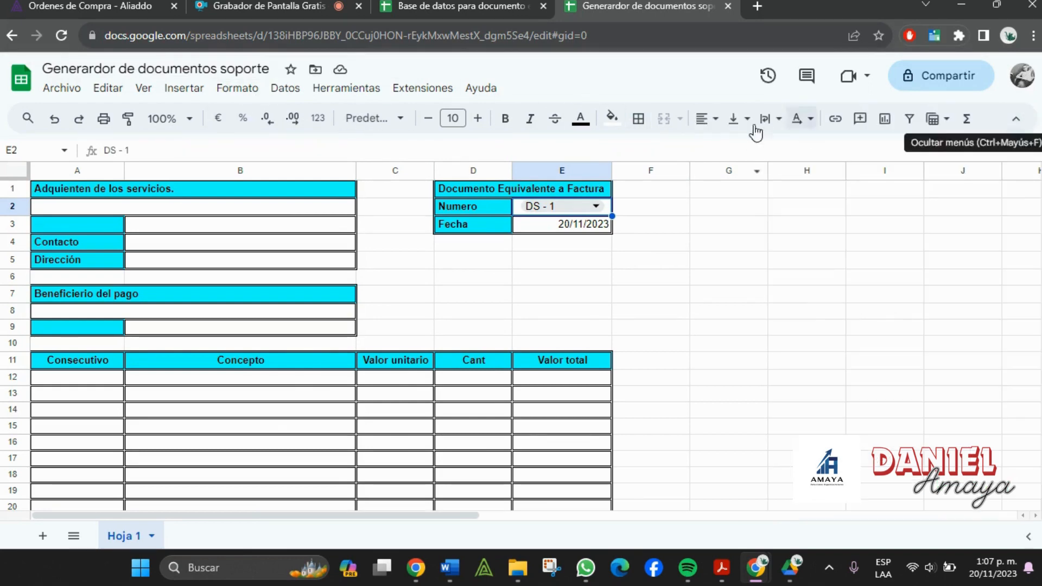
click(706, 119)
click(733, 144)
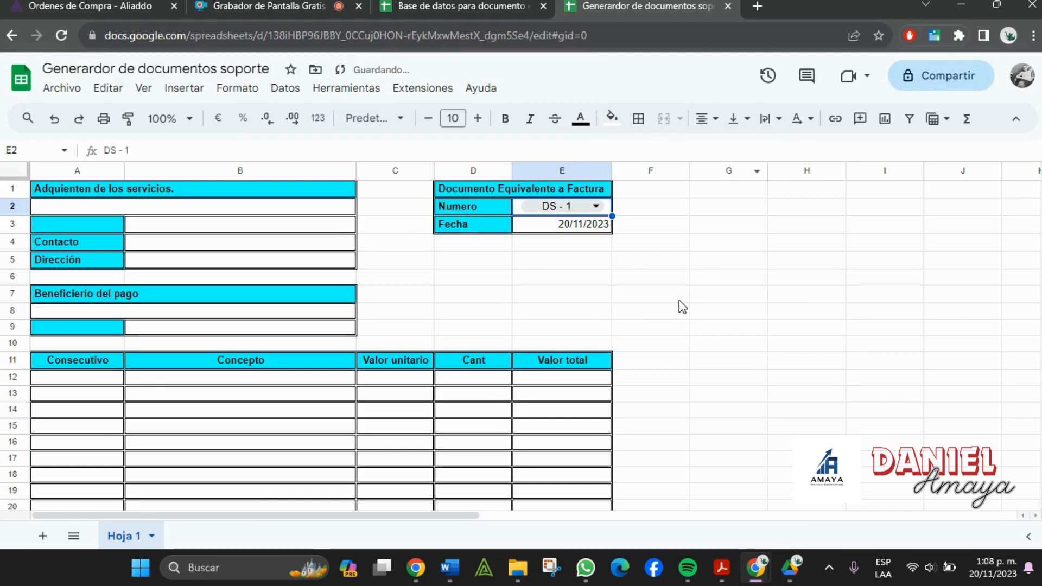
click(688, 283)
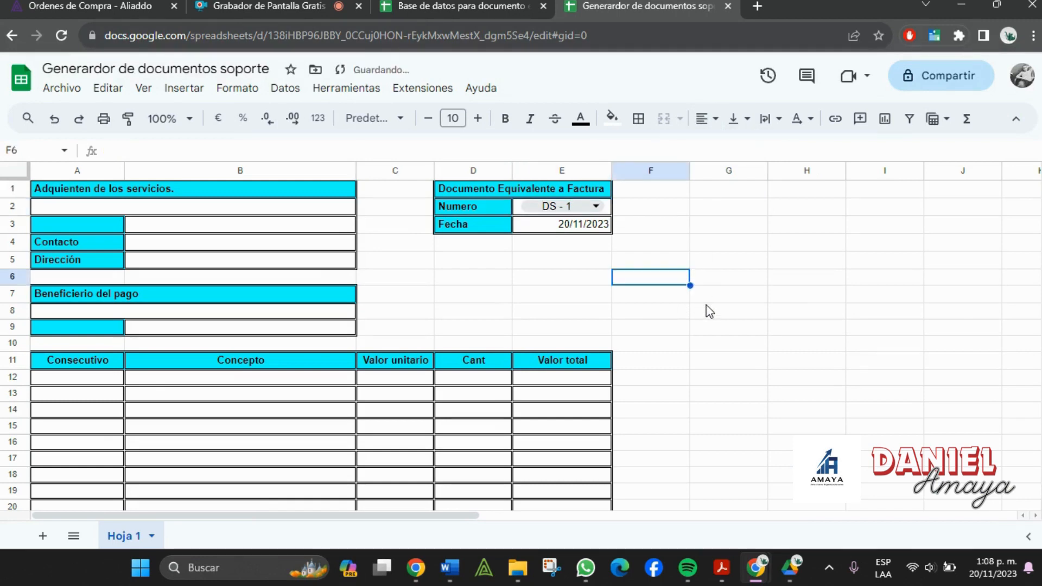
- Put a BUSCARV lookup of column 4 in buyer cell A2:B2, showing DS - 1's acquirer
click(539, 228)
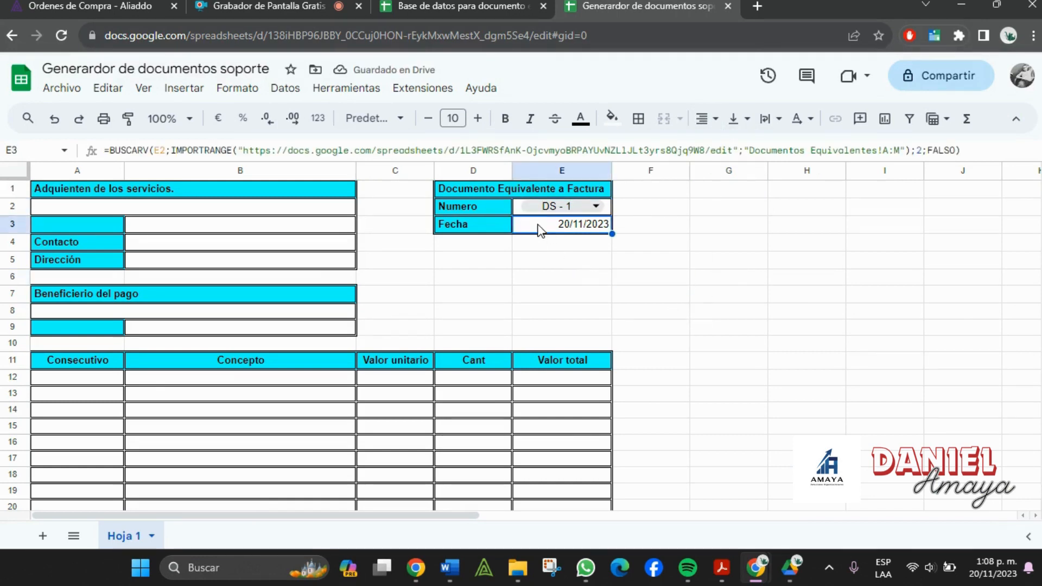
double_click(539, 228)
drag(970, 236, 506, 216)
key(ctrl+c)
click(532, 298)
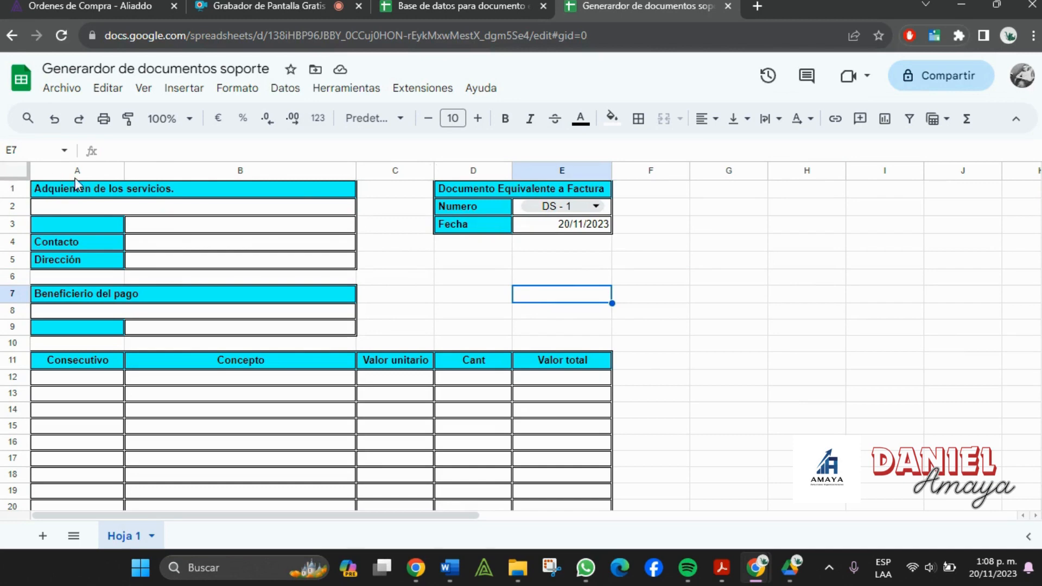
click(414, 4)
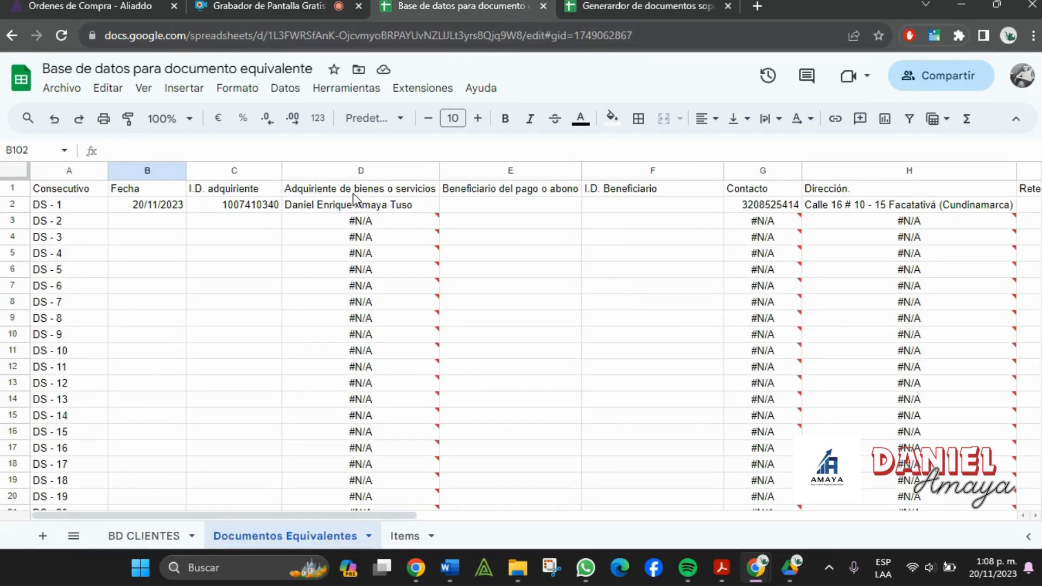
click(694, 4)
click(169, 204)
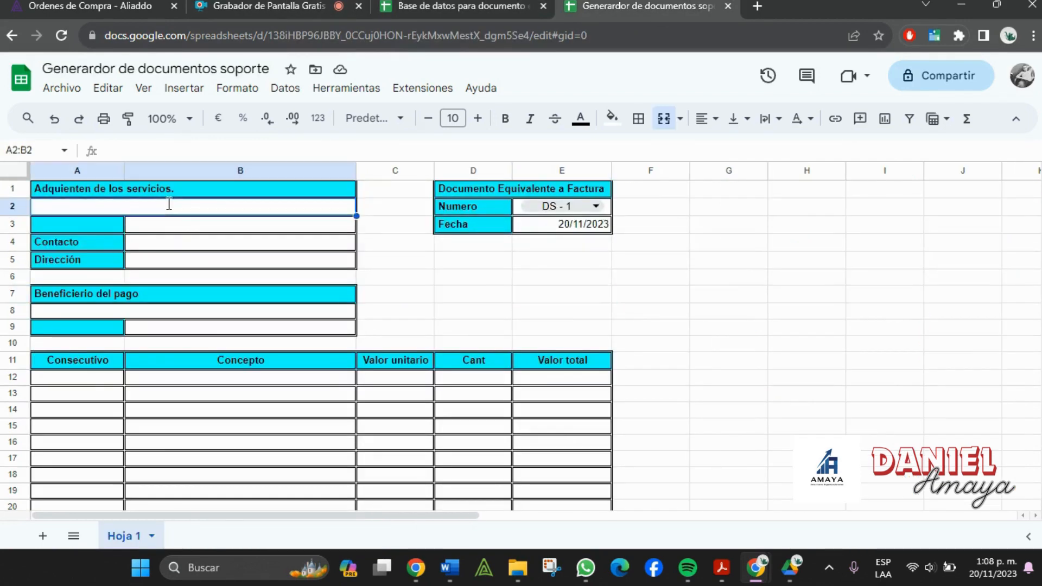
double_click(168, 204)
key(ctrl+v)
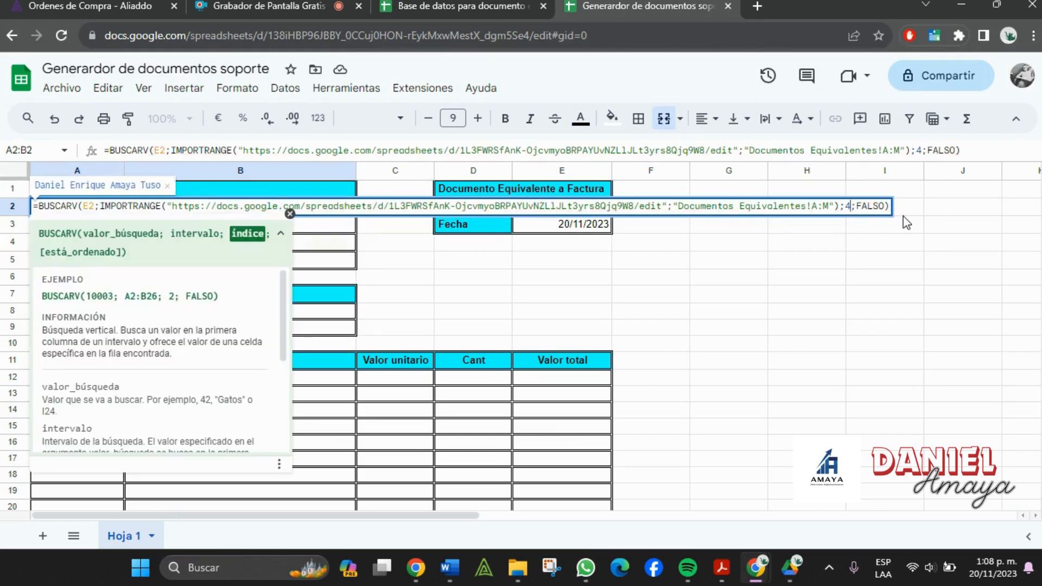
key(Return)
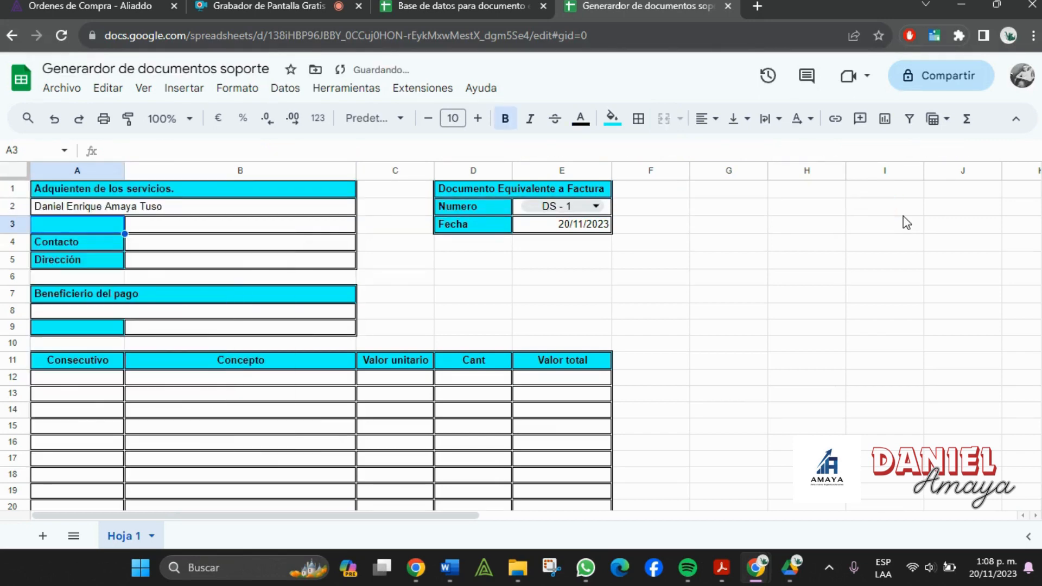
- Return to the database's Documentos Equivalentes sheet to check the buyer ID column
click(518, 6)
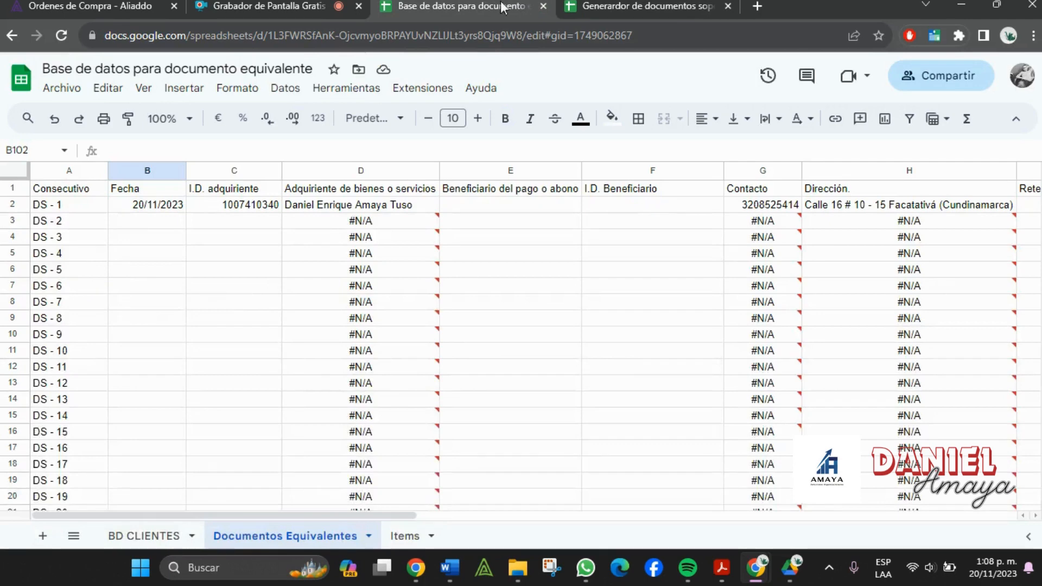
click(264, 209)
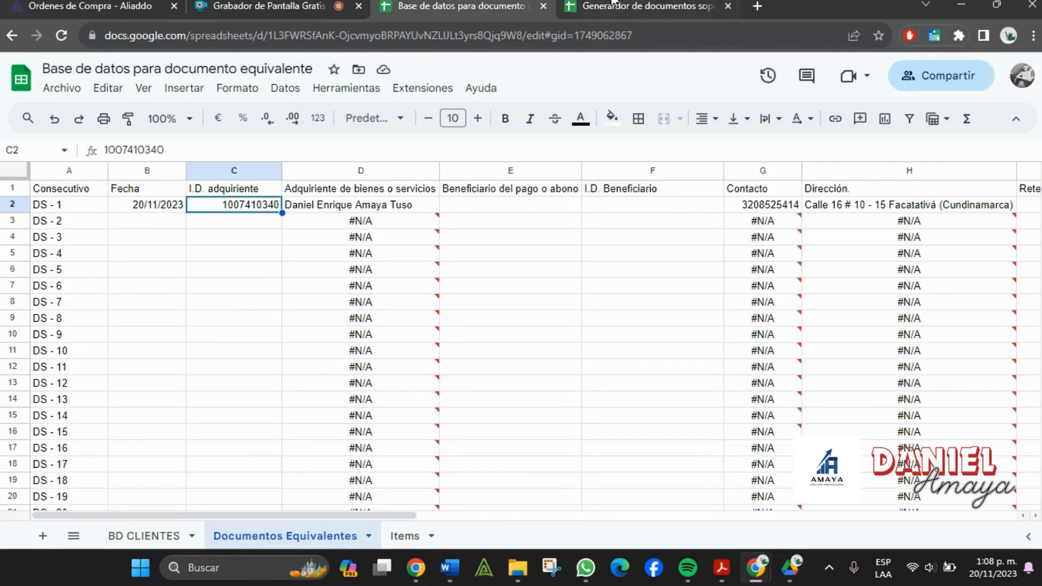
click(614, 5)
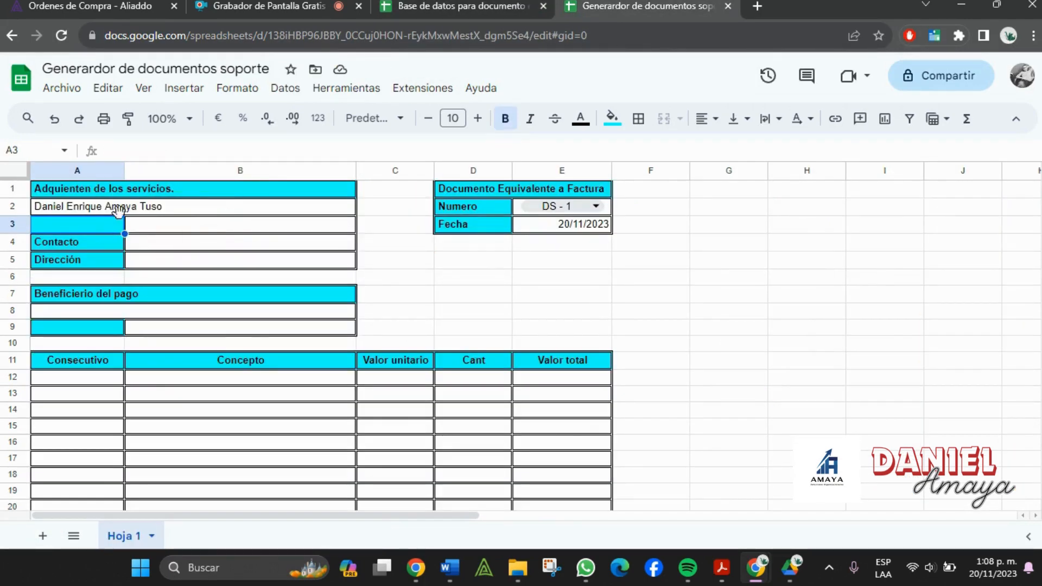
key(ctrl+shift+Tab)
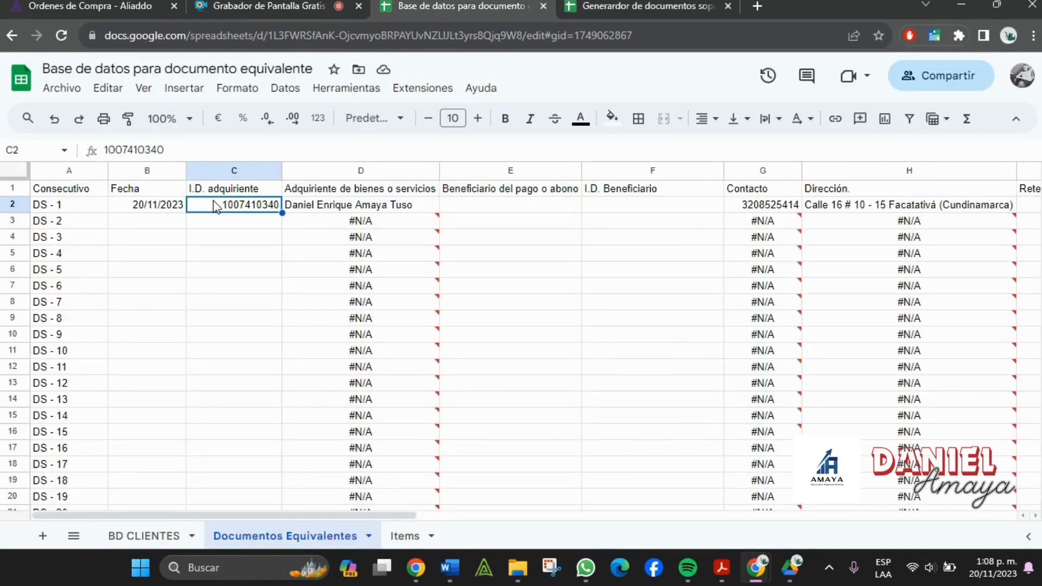
- Check the Tipo de documento header in the BD CLIENTES sheet
right_click(227, 170)
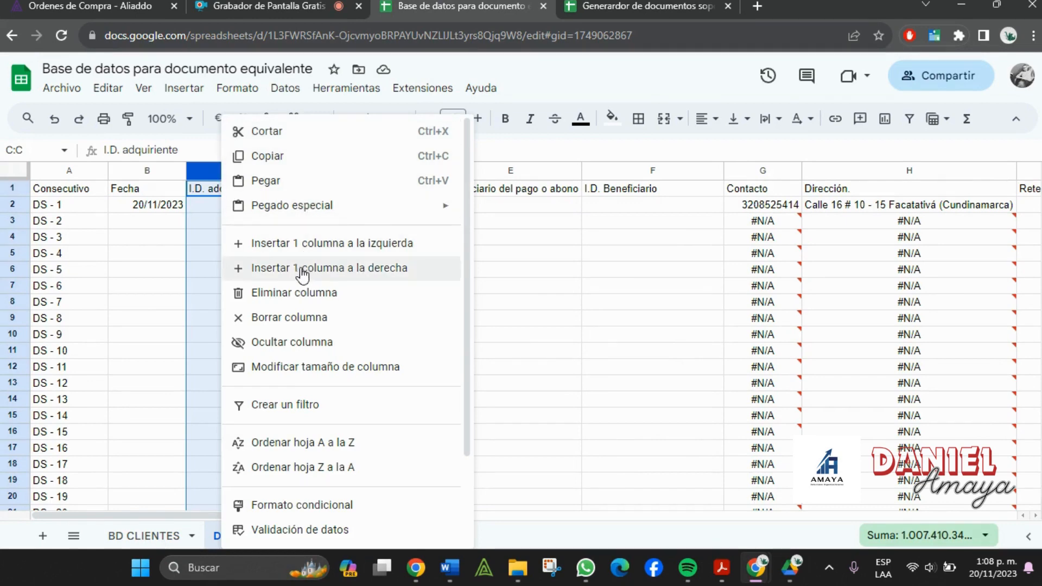
click(577, 204)
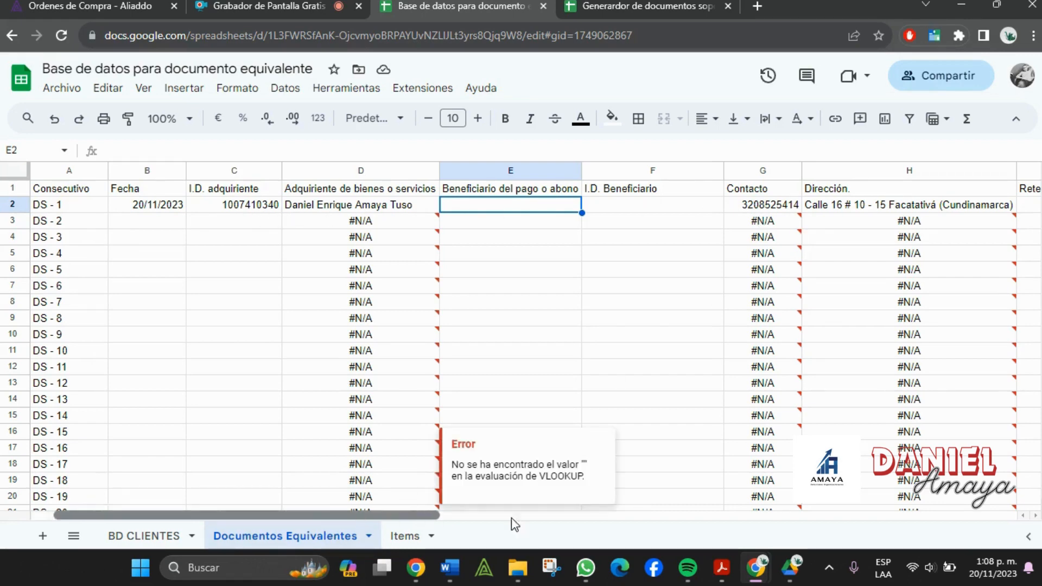
drag(511, 517, 93, 520)
click(108, 538)
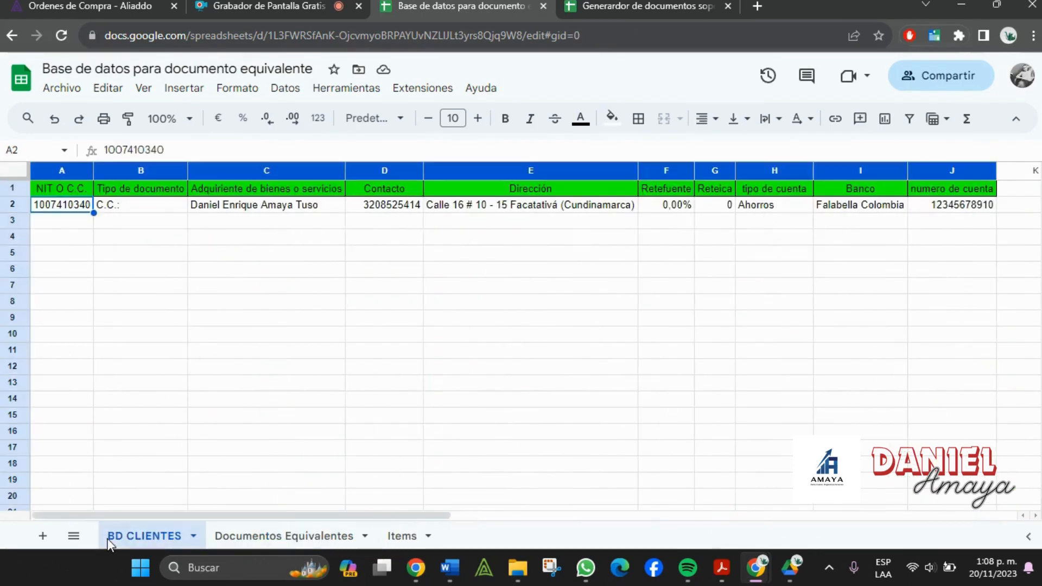
click(139, 194)
click(255, 537)
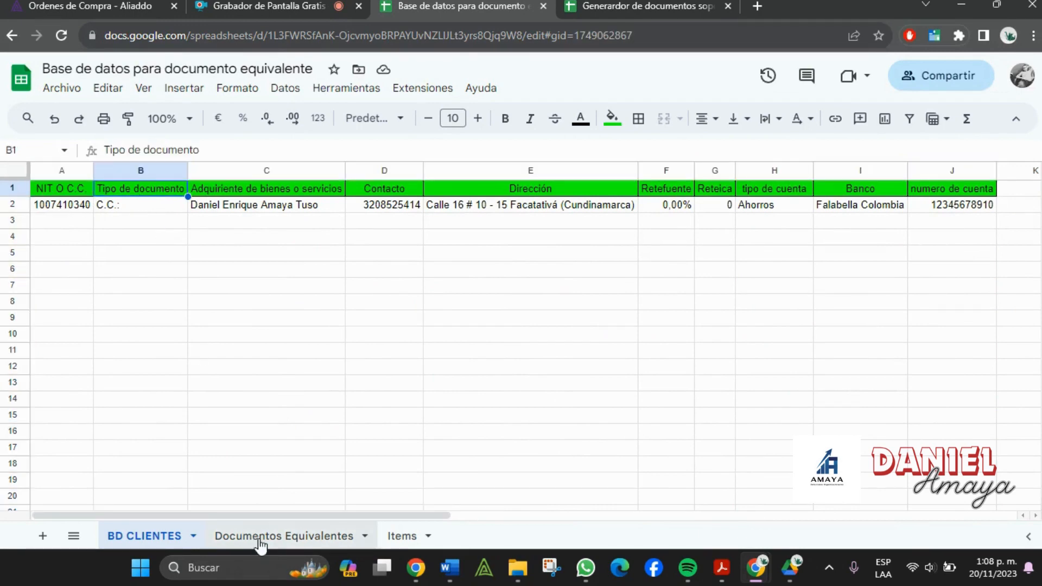
click(139, 539)
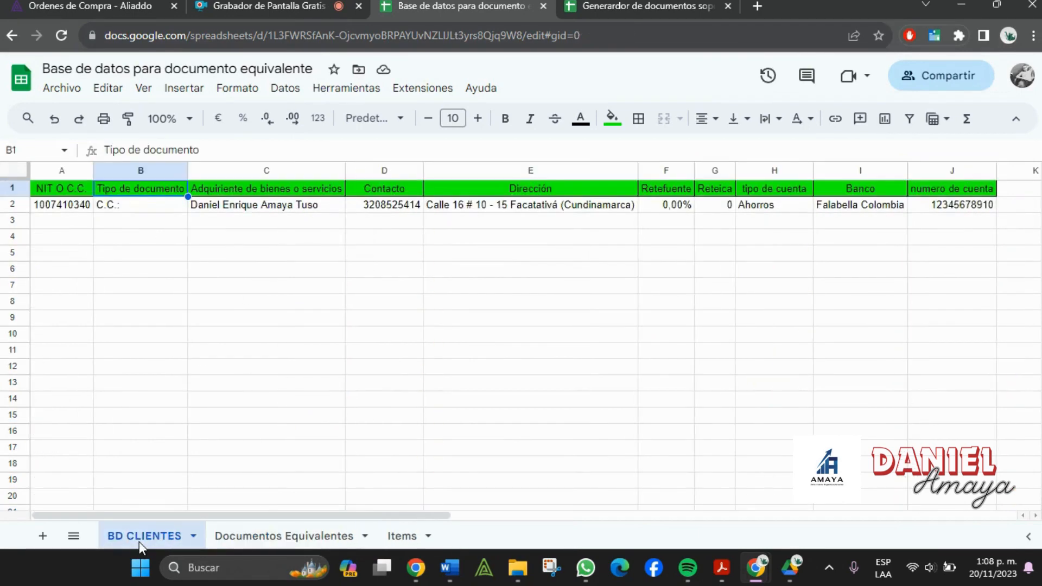
click(247, 538)
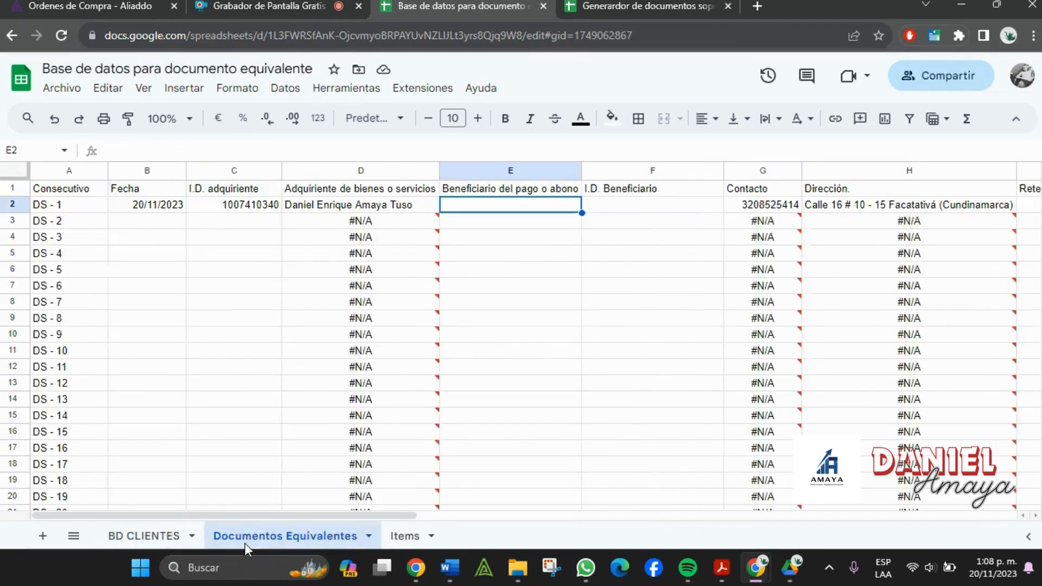
- Insert a new column before I.D. adquiriente headed 'Tipo de documento'
right_click(251, 171)
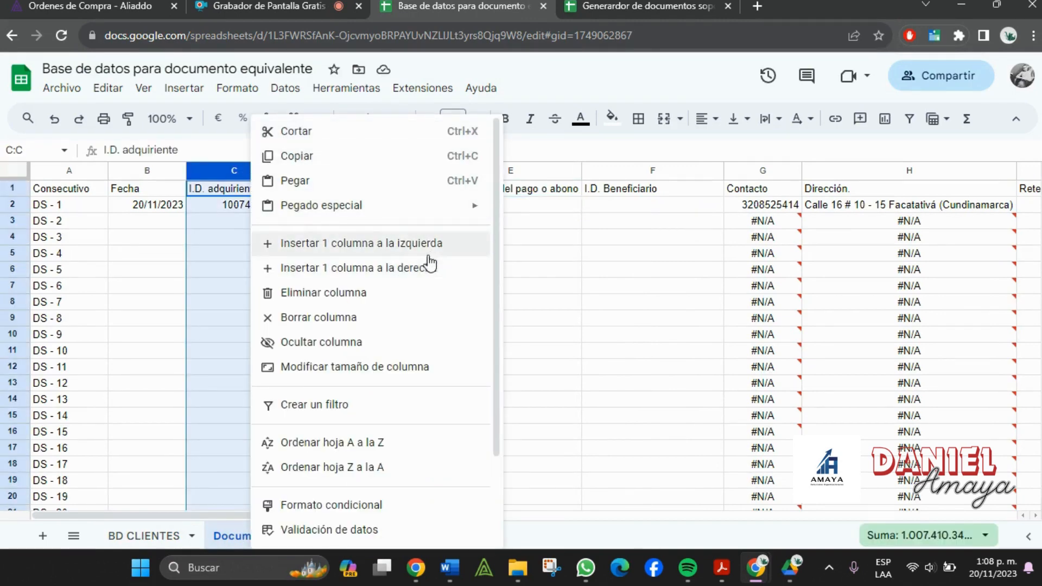
click(432, 245)
click(241, 193)
text(t)
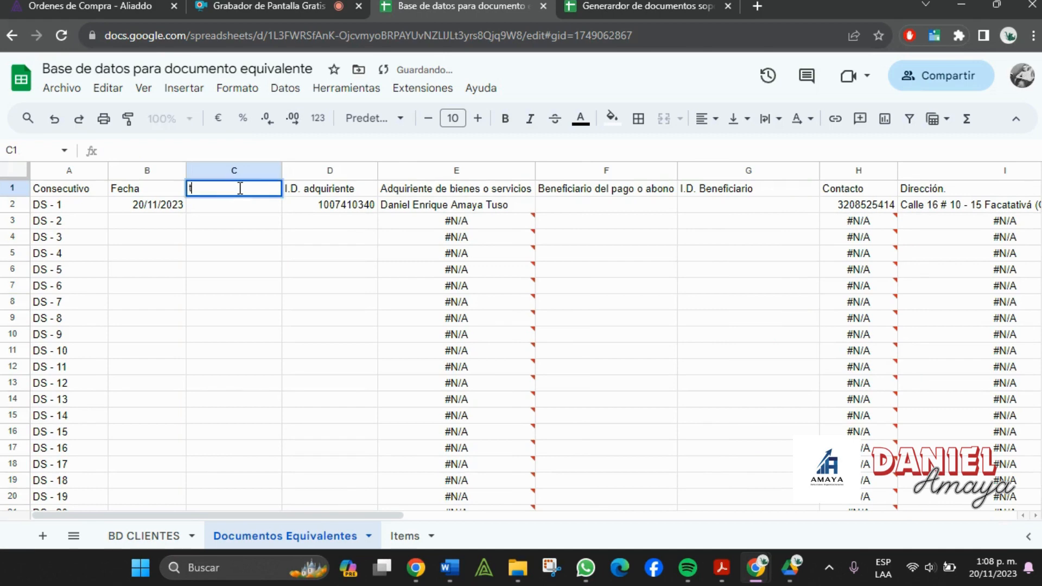
text(IPO)
key(BackSpace)
text(Tipo de docu)
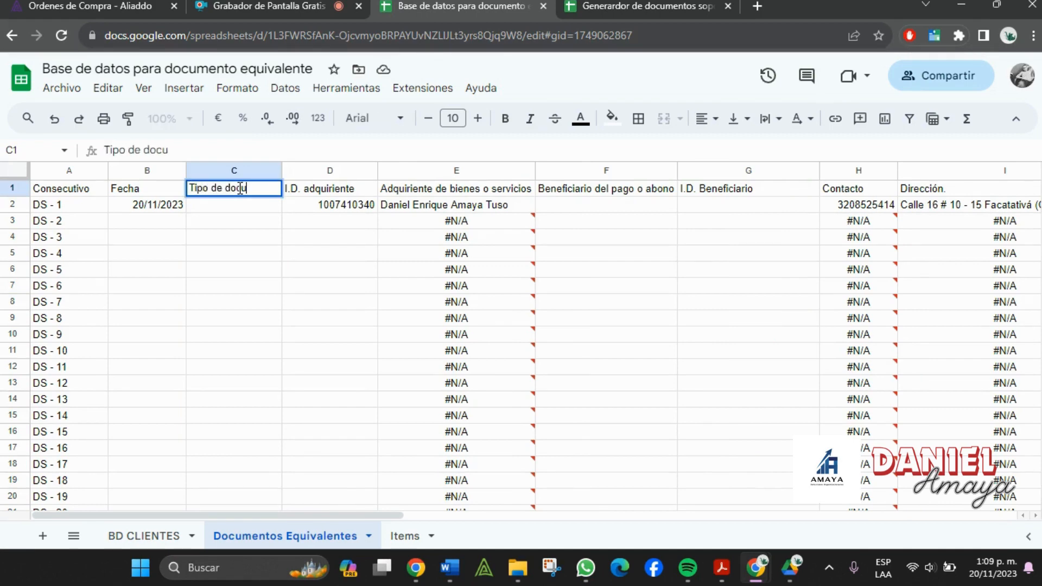
text(mento)
key(Tab)
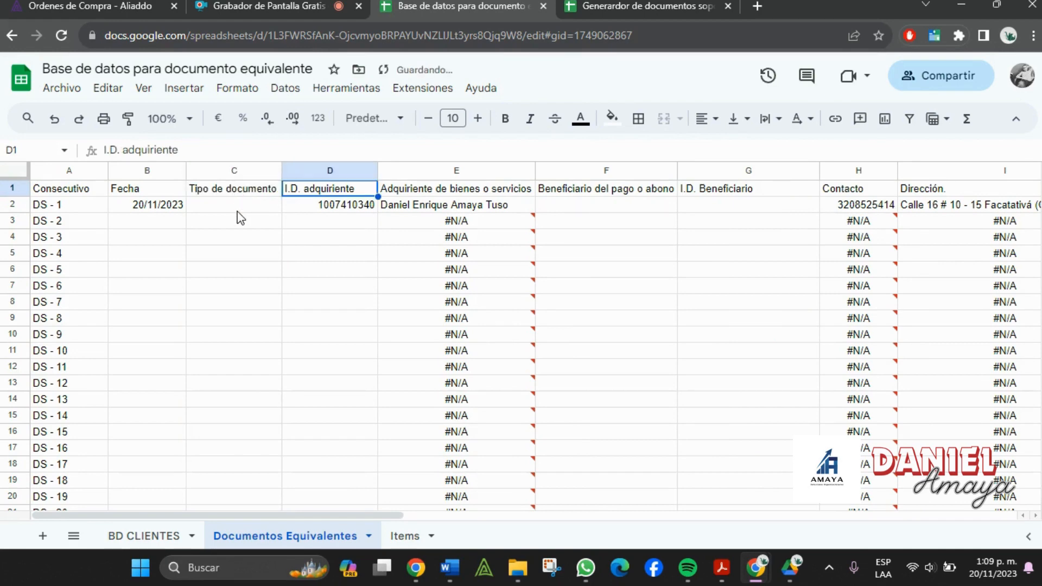
- Copy E2's buyer lookup formula and move Tipo de documento after I.D. adquiriente
click(245, 209)
click(310, 208)
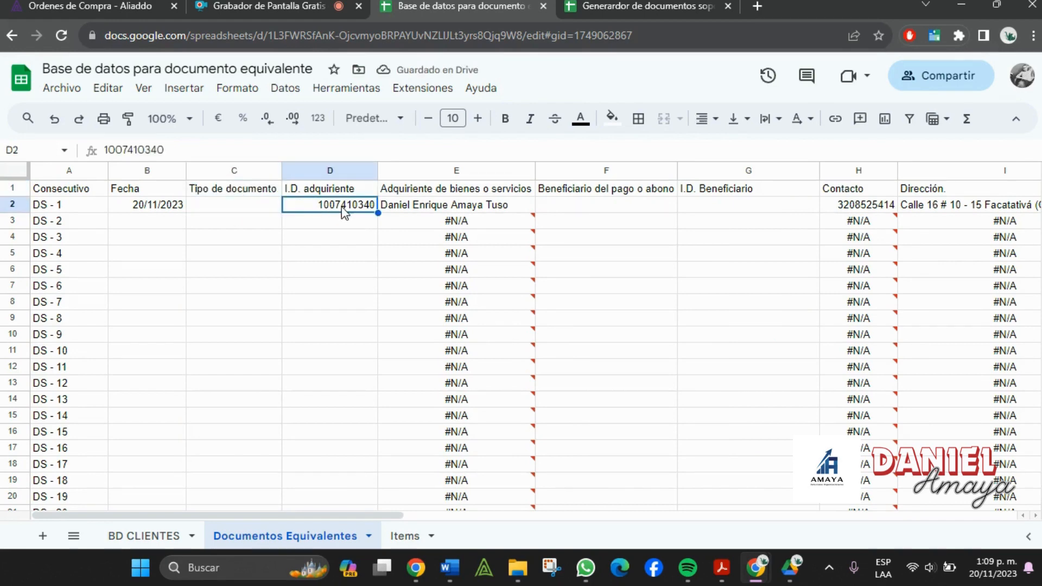
click(407, 209)
drag(325, 149, 2, 151)
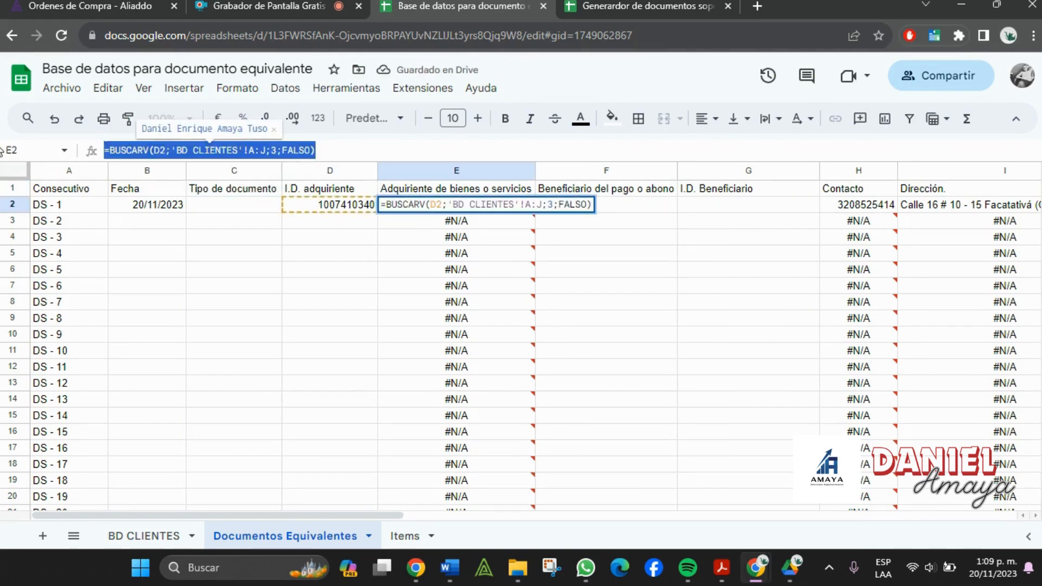
key(Escape)
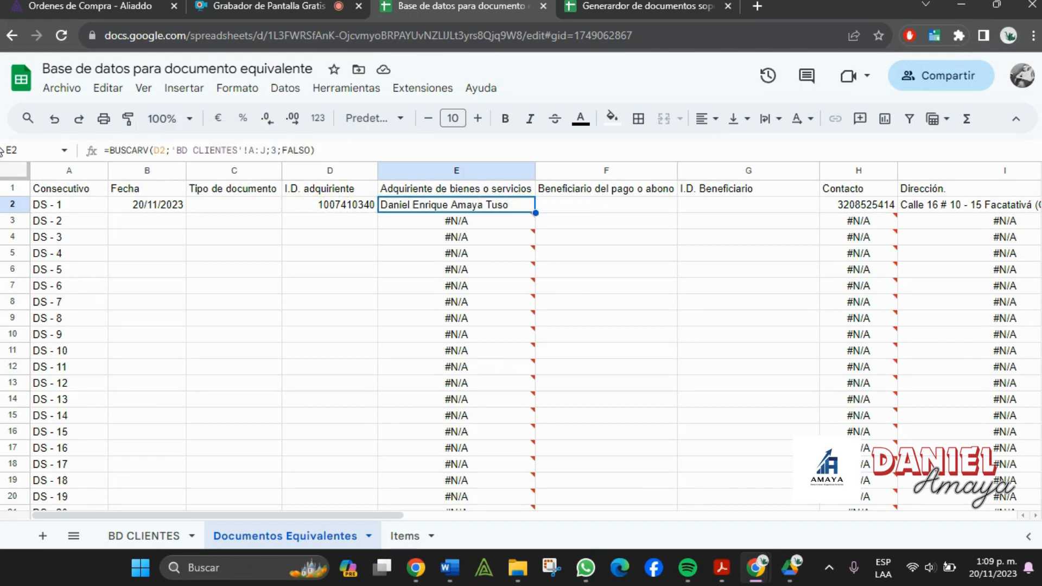
click(230, 173)
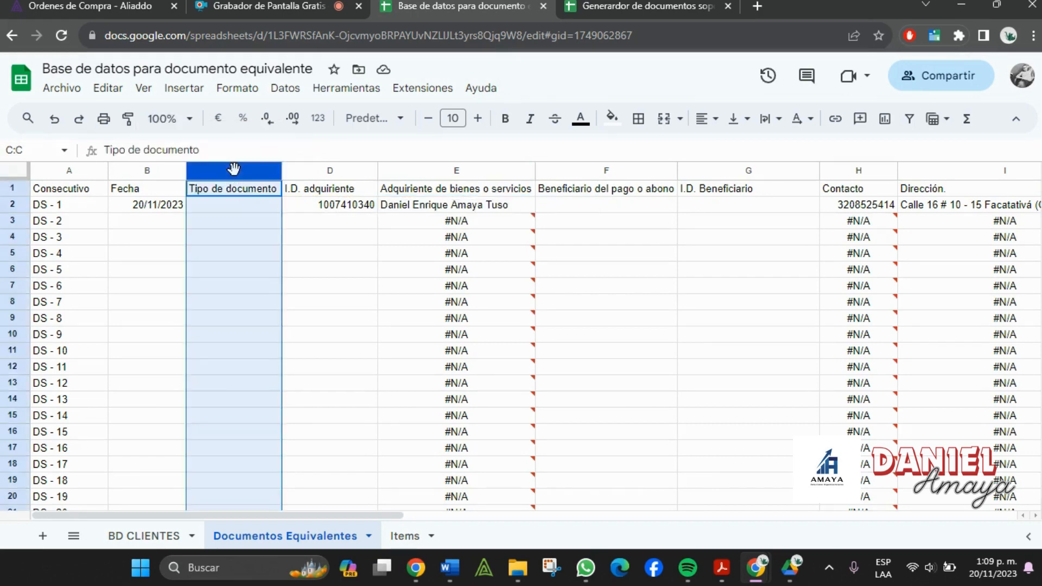
drag(233, 168, 374, 160)
drag(374, 161, 374, 162)
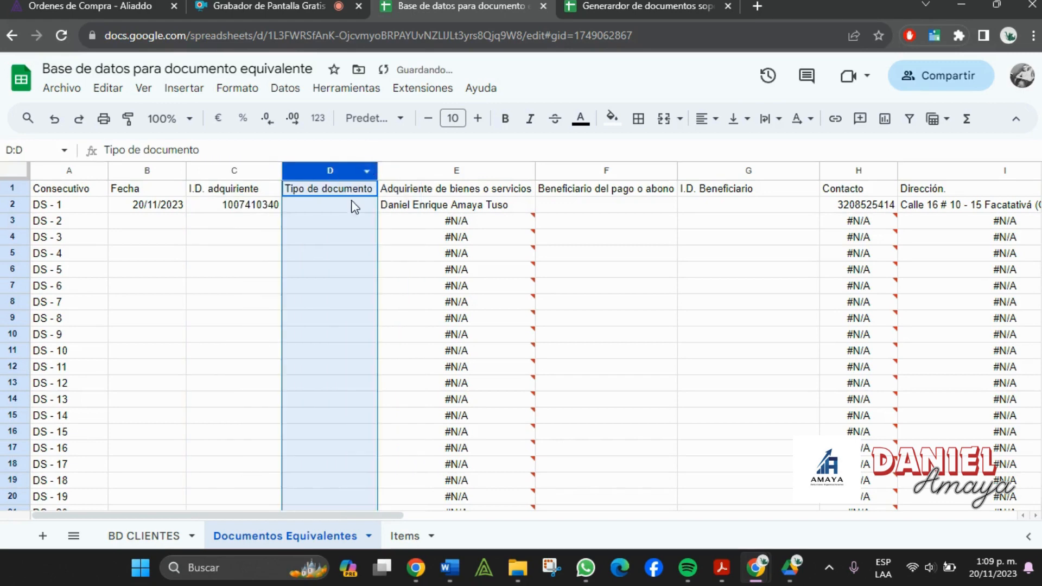
- Paste the BUSCARV lookup into D2 with column index 2 to return the document type
click(350, 206)
click(391, 212)
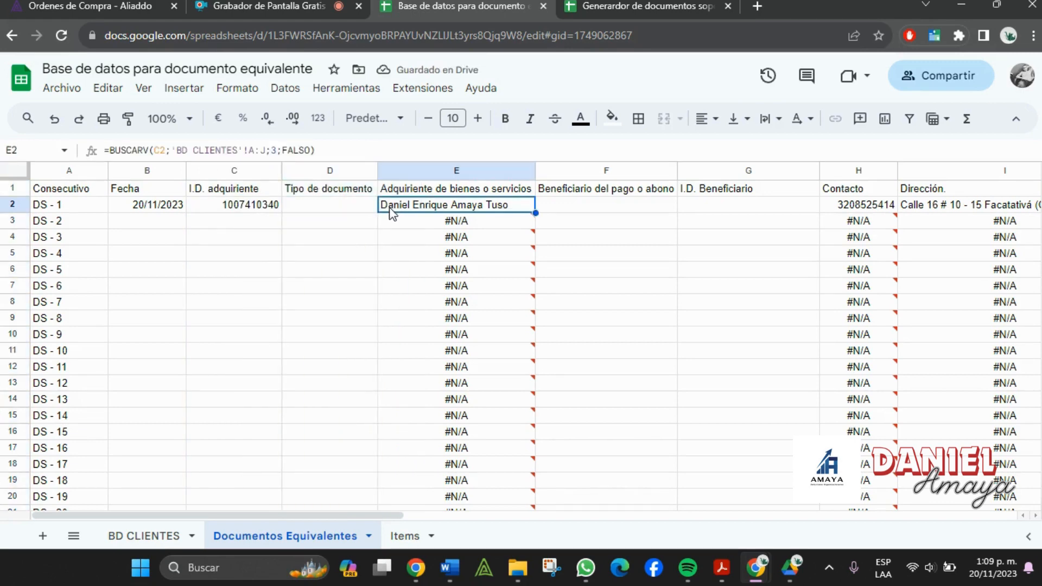
drag(376, 155, 1, 142)
key(ctrl+c)
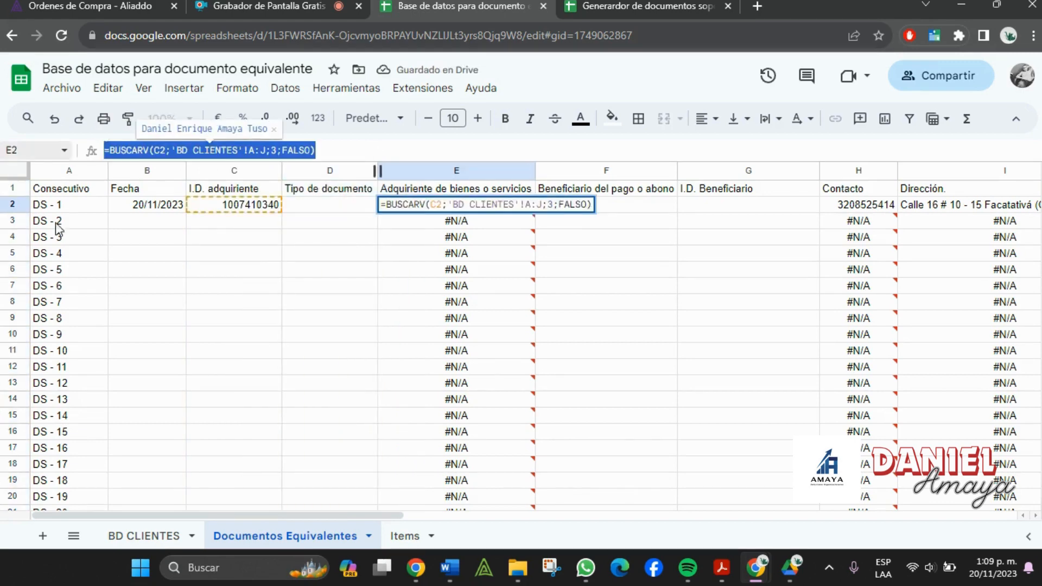
click(386, 337)
click(145, 537)
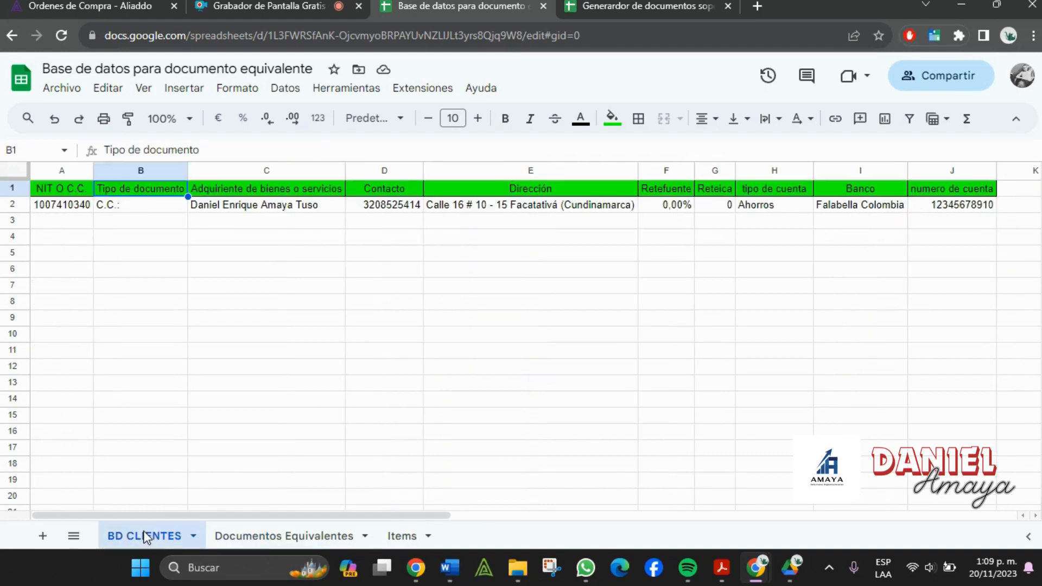
click(268, 536)
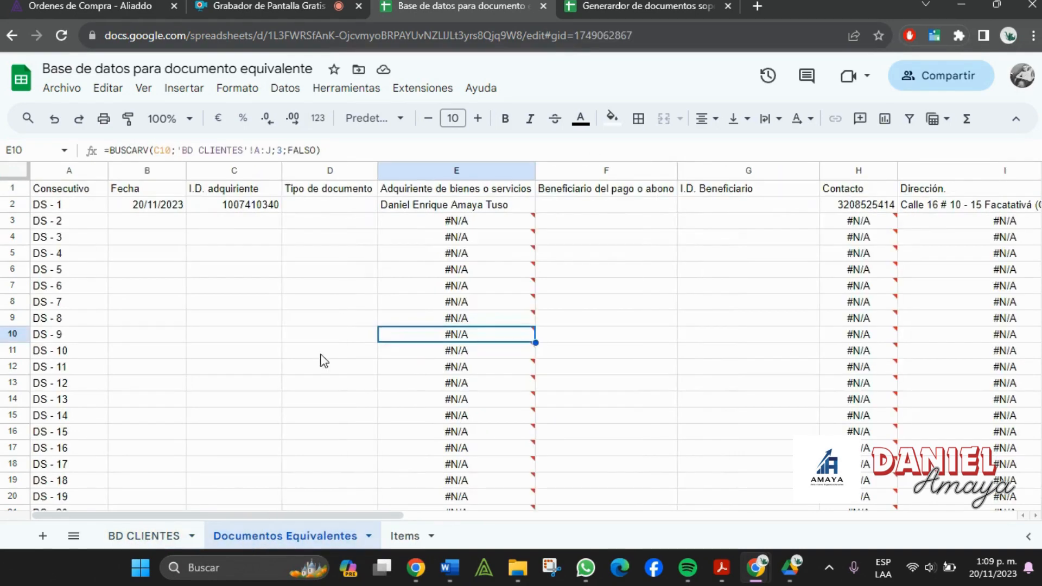
double_click(360, 206)
key(ctrl+v)
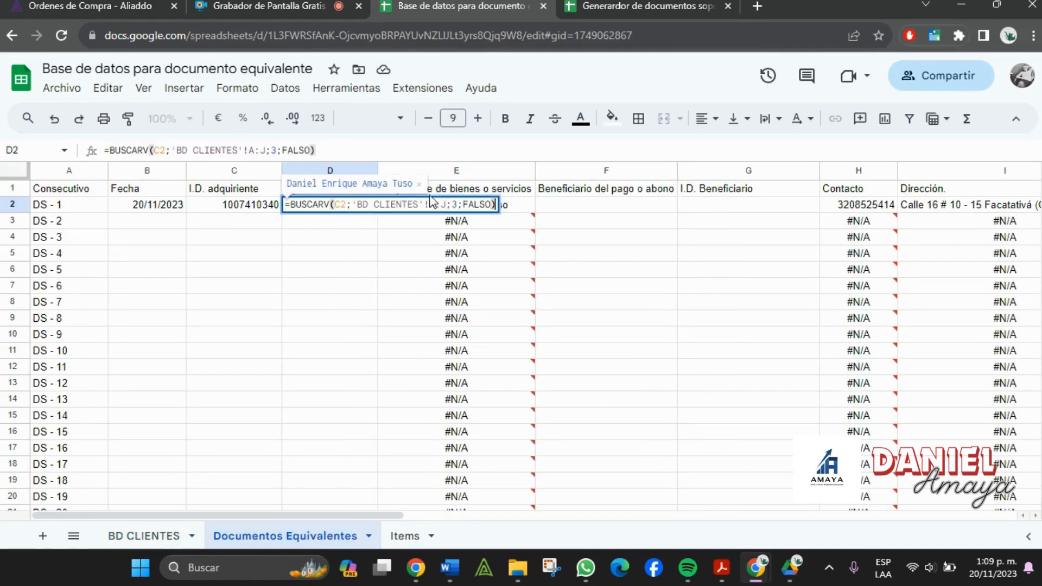
click(455, 205)
key(BackSpace)
text(2)
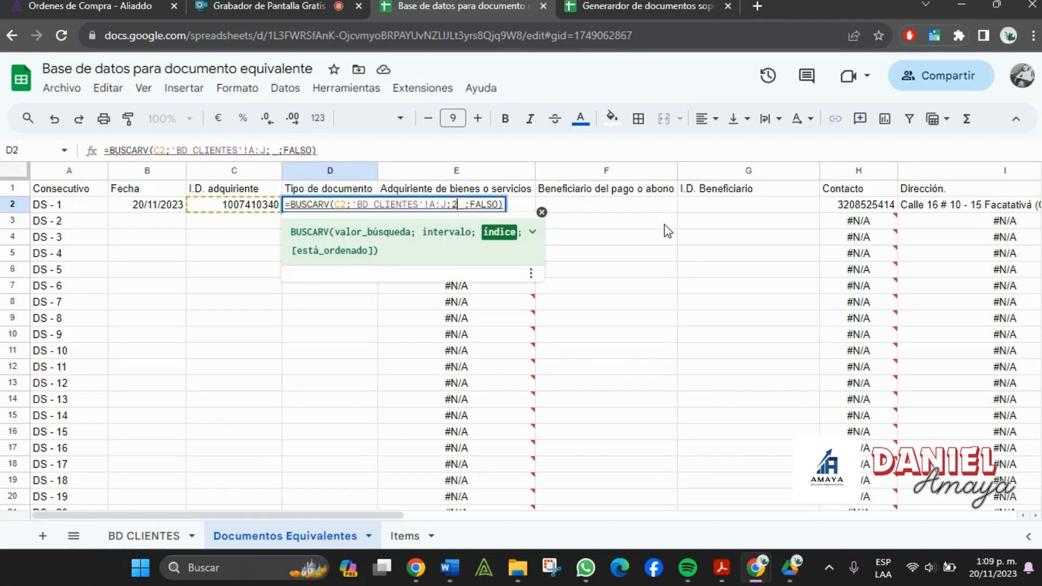
key(Return)
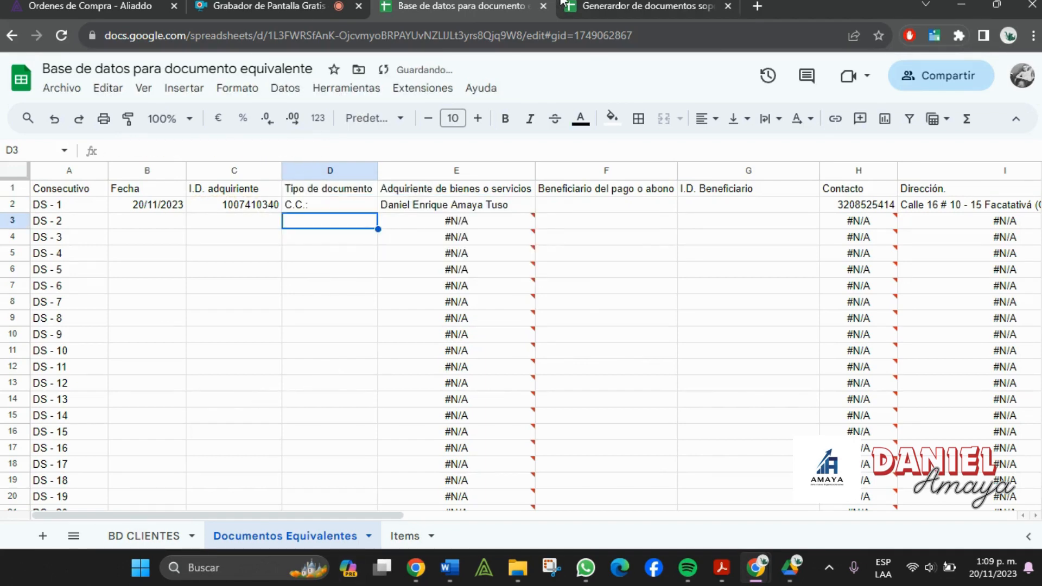
- Put the buyer lookup formula into A3 and back into A2:B2
click(708, 5)
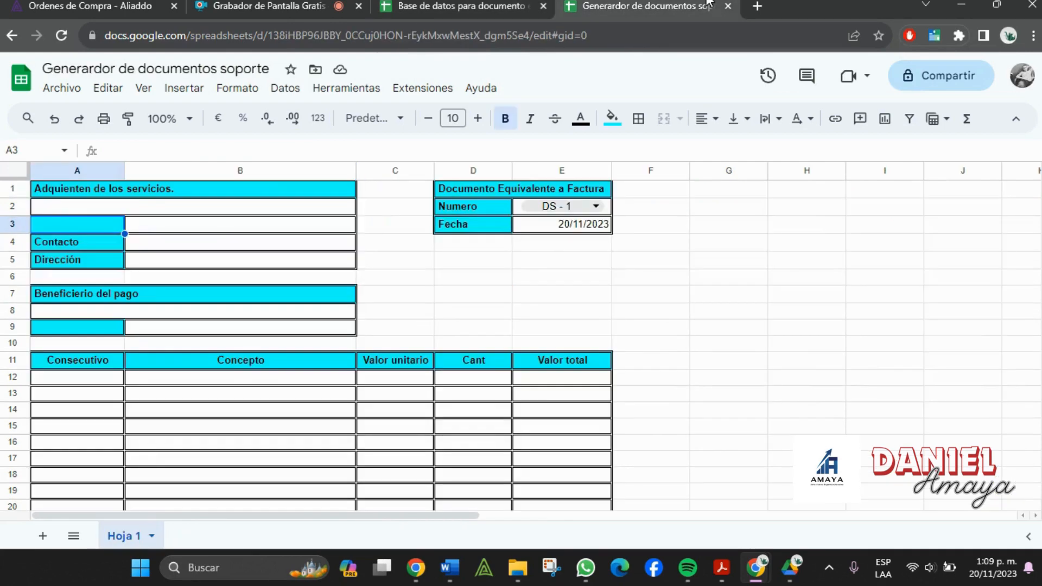
click(103, 208)
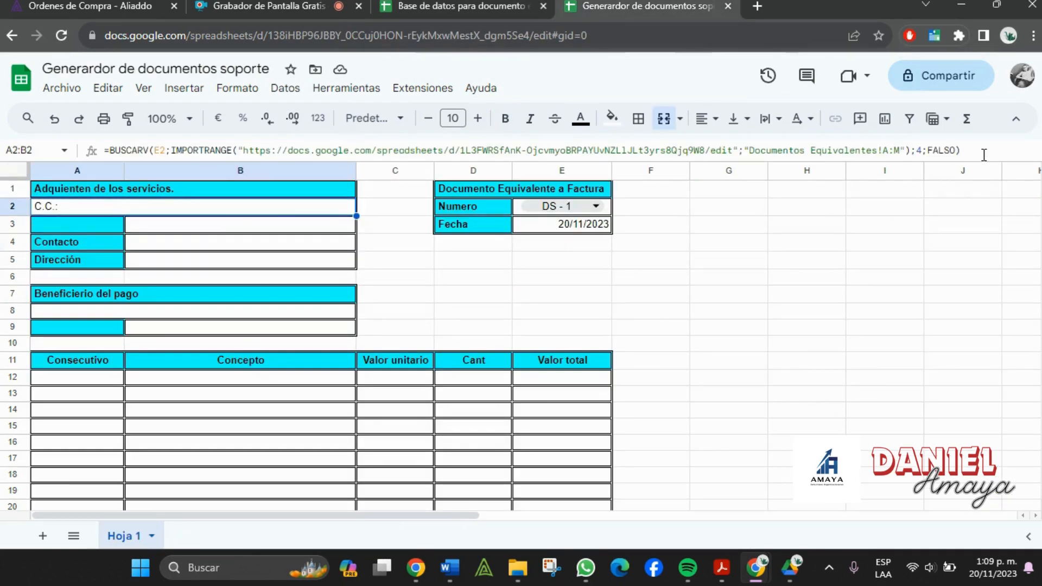
drag(963, 151, 93, 152)
key(ctrl+c)
key(BackSpace)
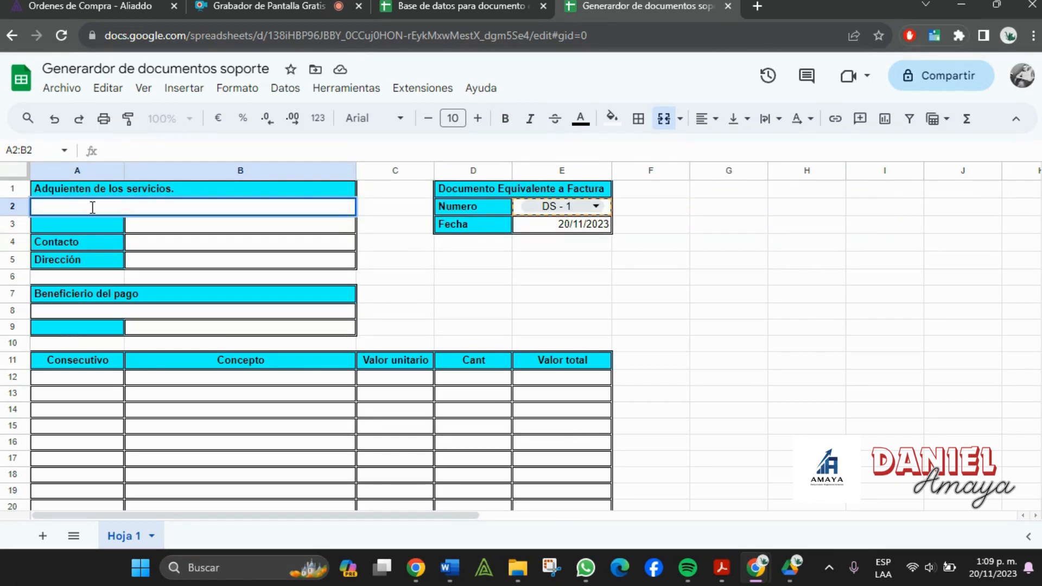
click(110, 228)
double_click(111, 228)
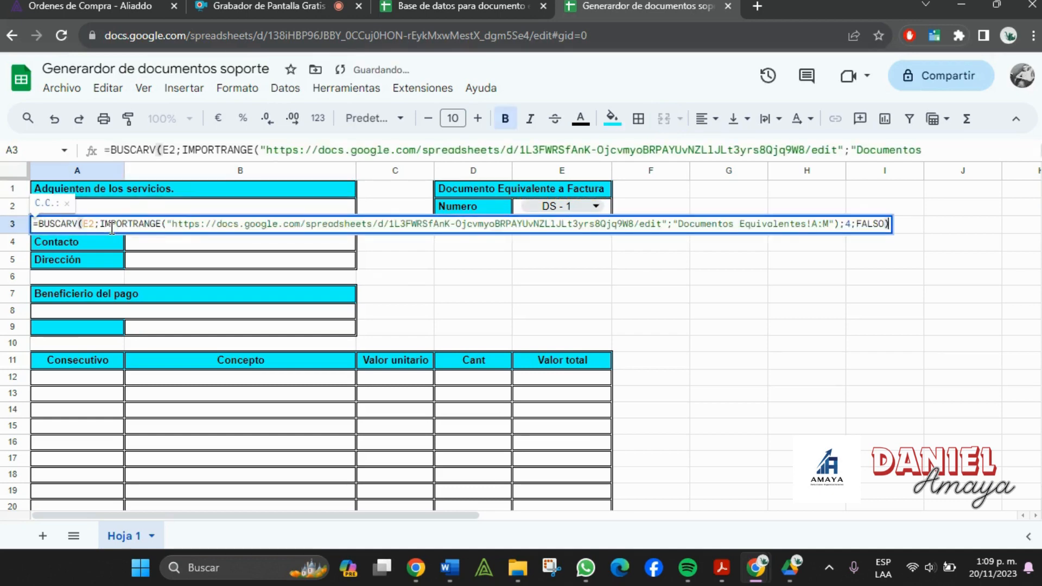
click(184, 243)
double_click(147, 207)
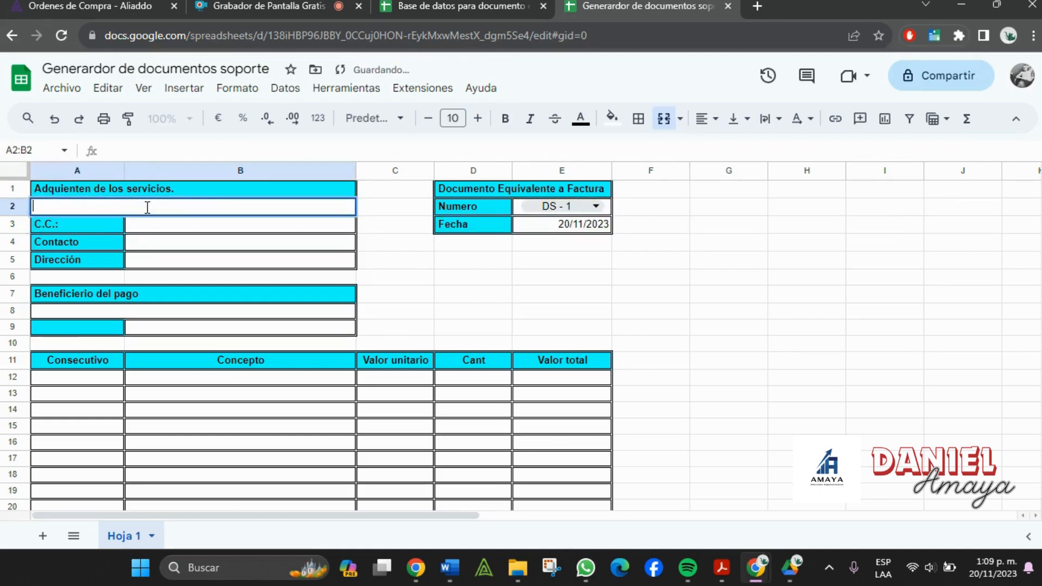
key(ctrl+v)
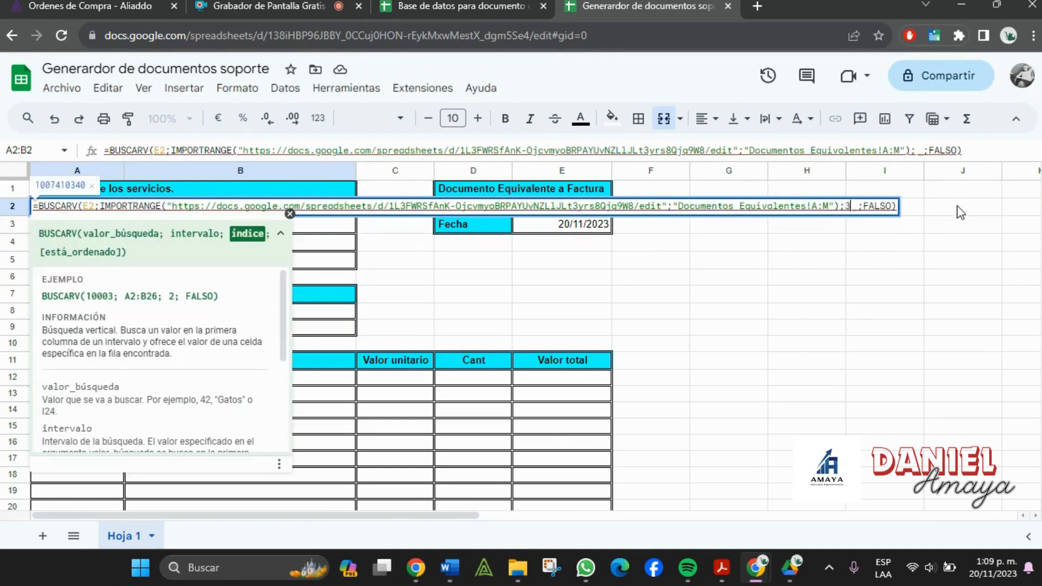
key(Return)
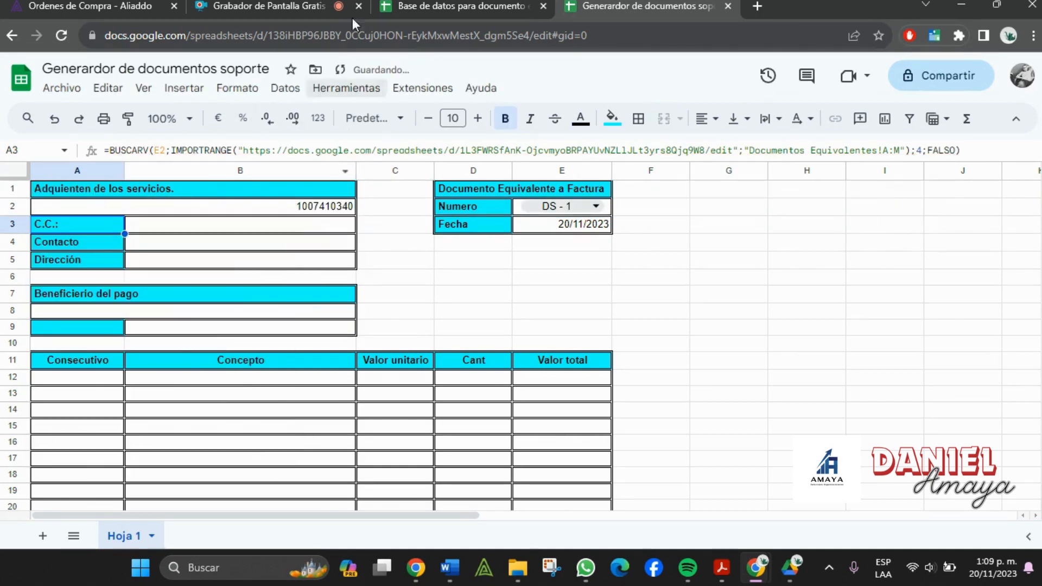
- Change the A2:B2 lookup's column index to 4 so it shows the buyer's name
click(429, 4)
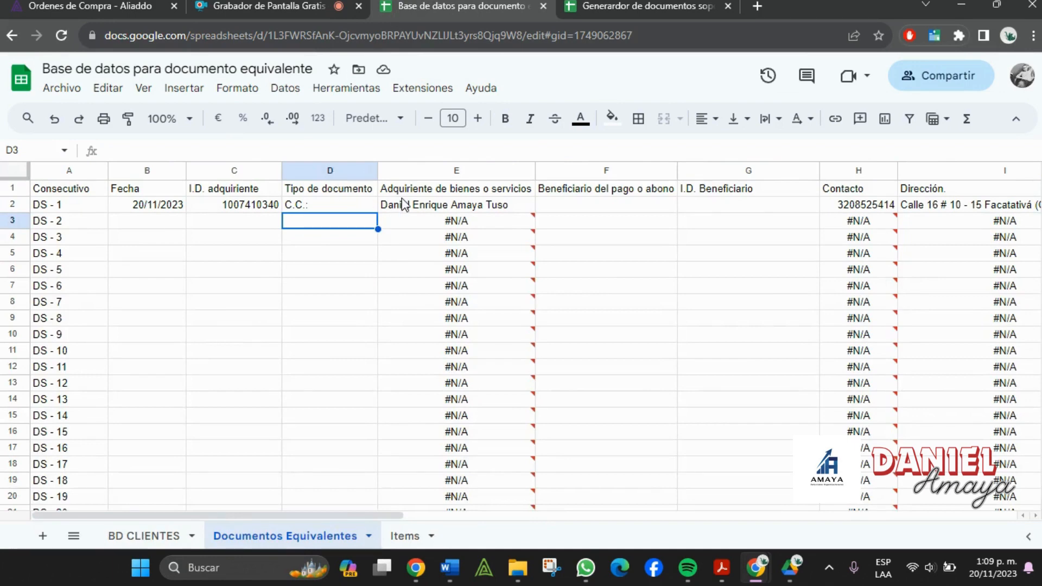
click(647, 5)
click(232, 207)
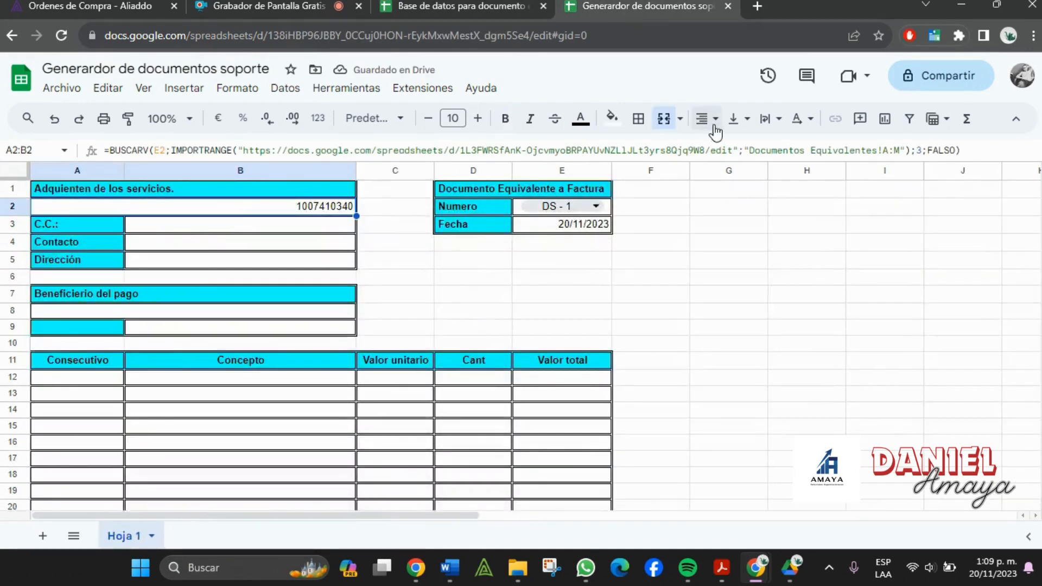
click(923, 149)
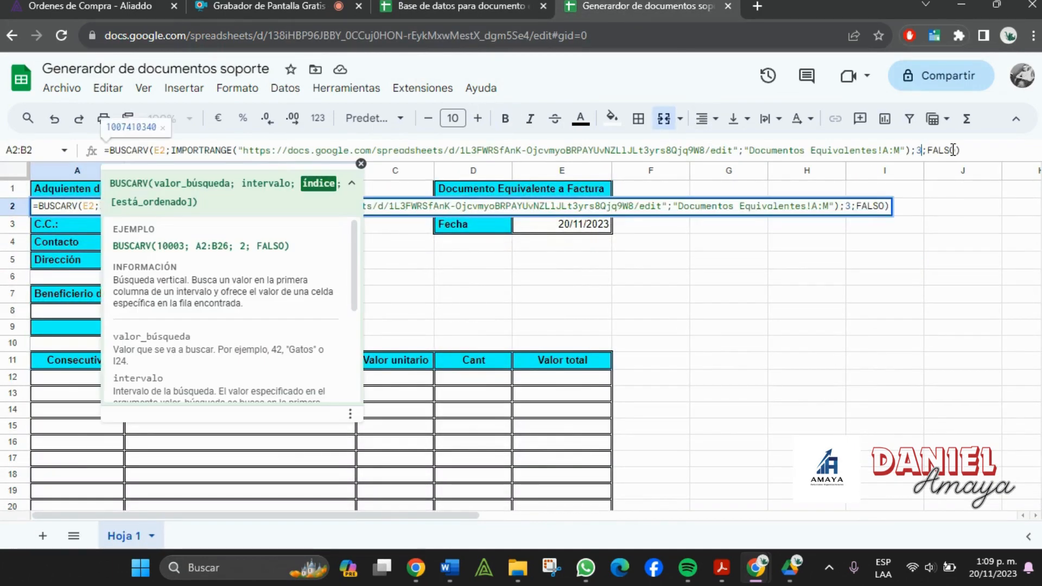
key(BackSpace)
text(4)
key(Return)
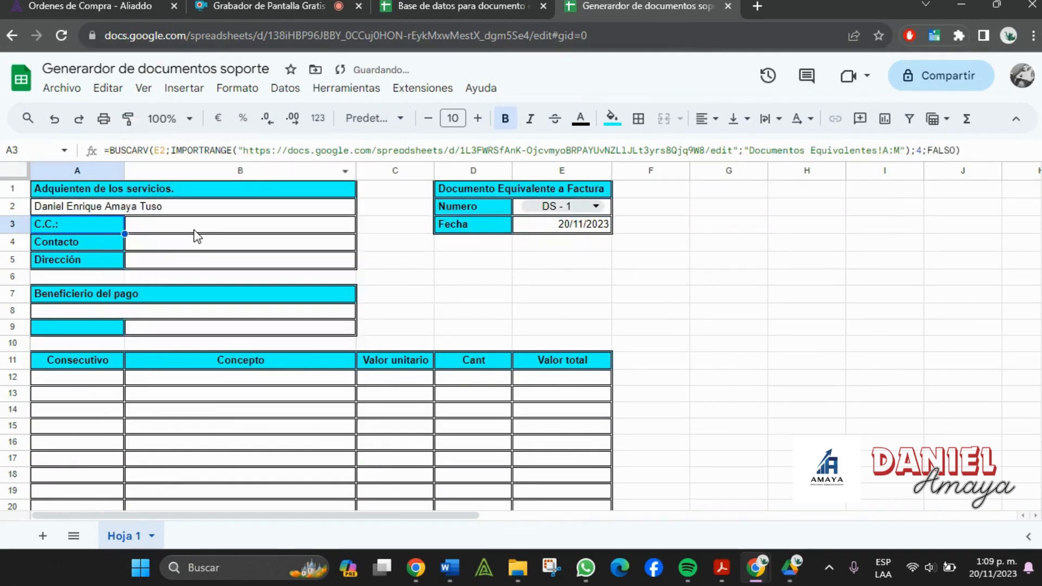
- Paste the lookup formula into B3 to show the buyer's ID number
click(195, 230)
double_click(195, 228)
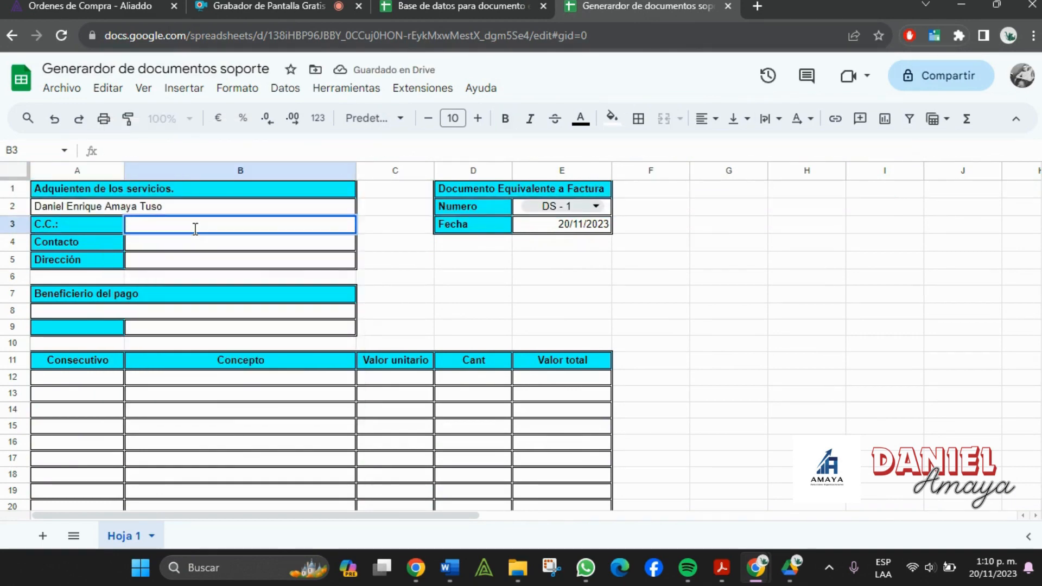
key(ctrl+v)
click(944, 225)
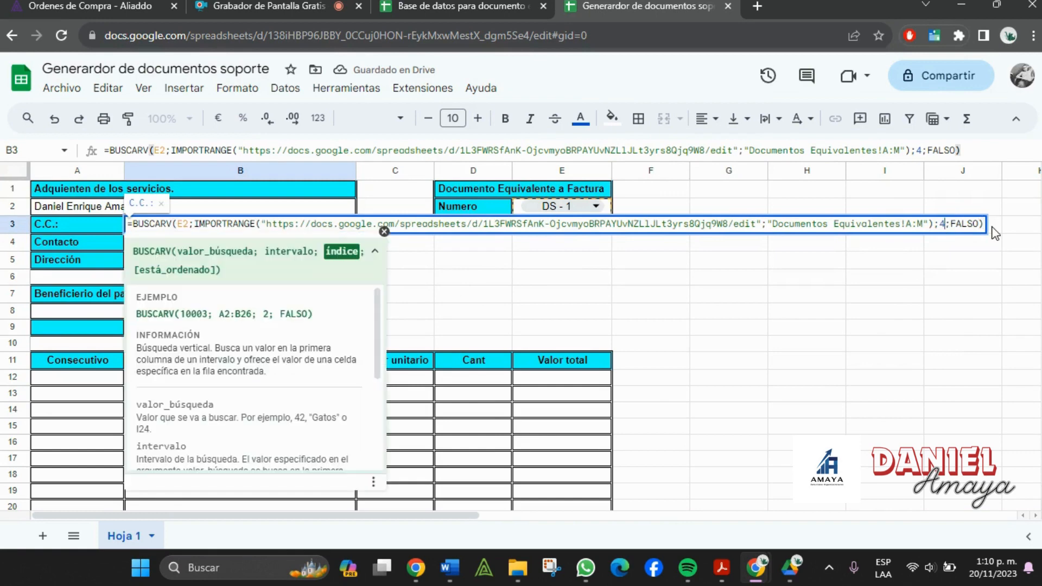
key(Return)
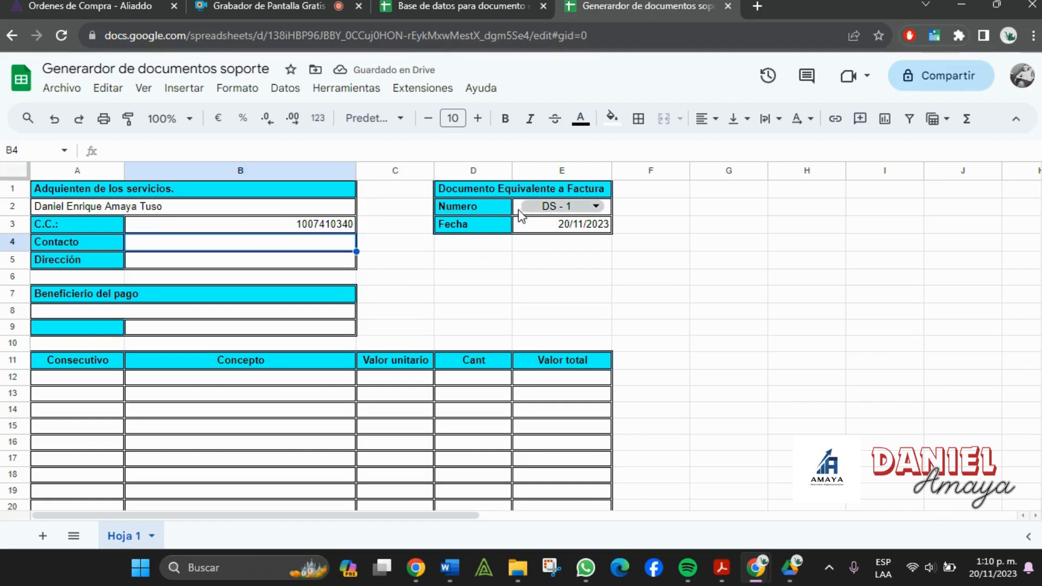
- Review the E3 and A3 lookup formulas without changing them
click(519, 225)
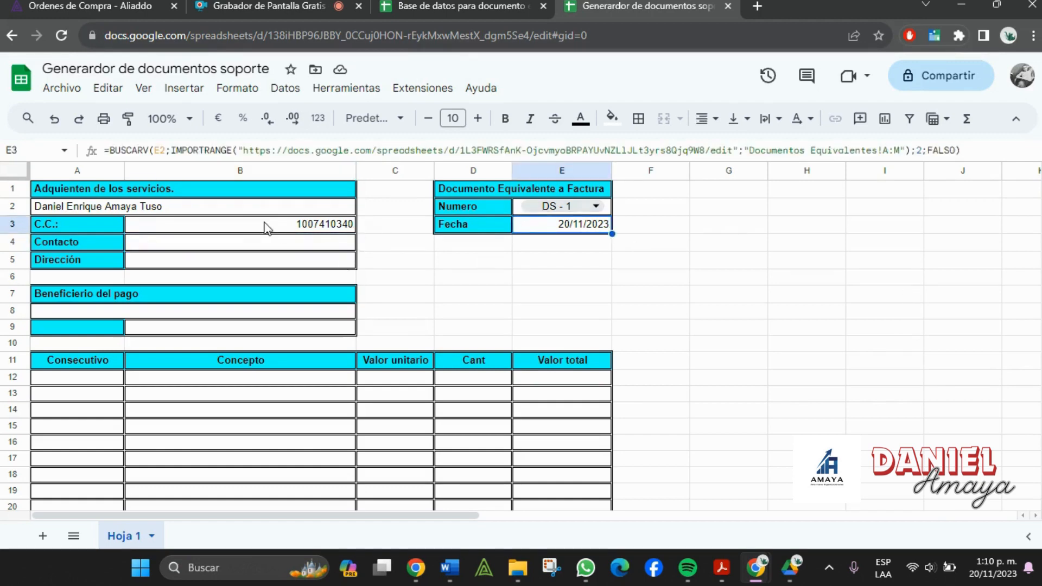
click(922, 151)
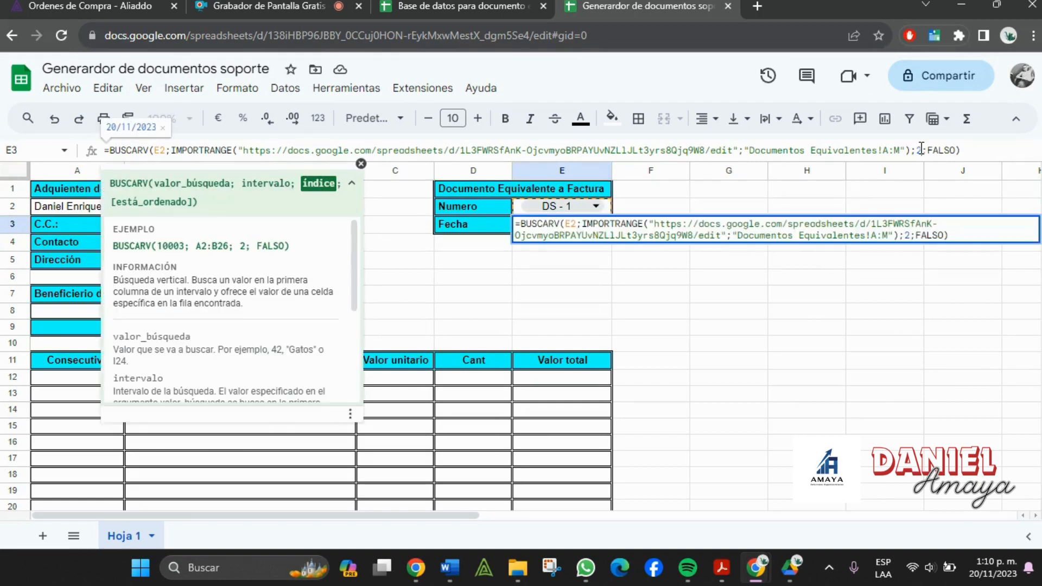
key(Escape)
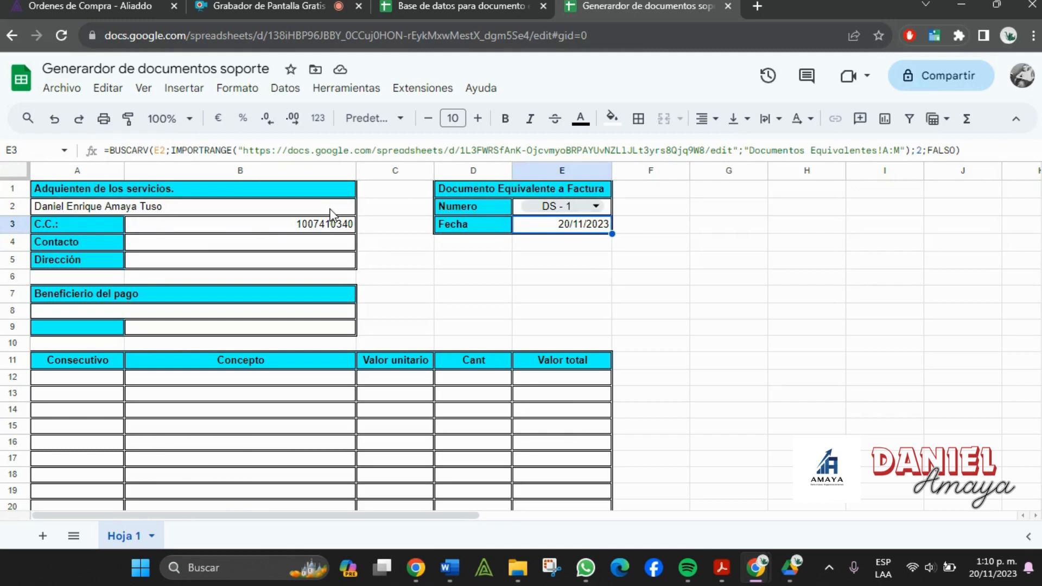
click(100, 223)
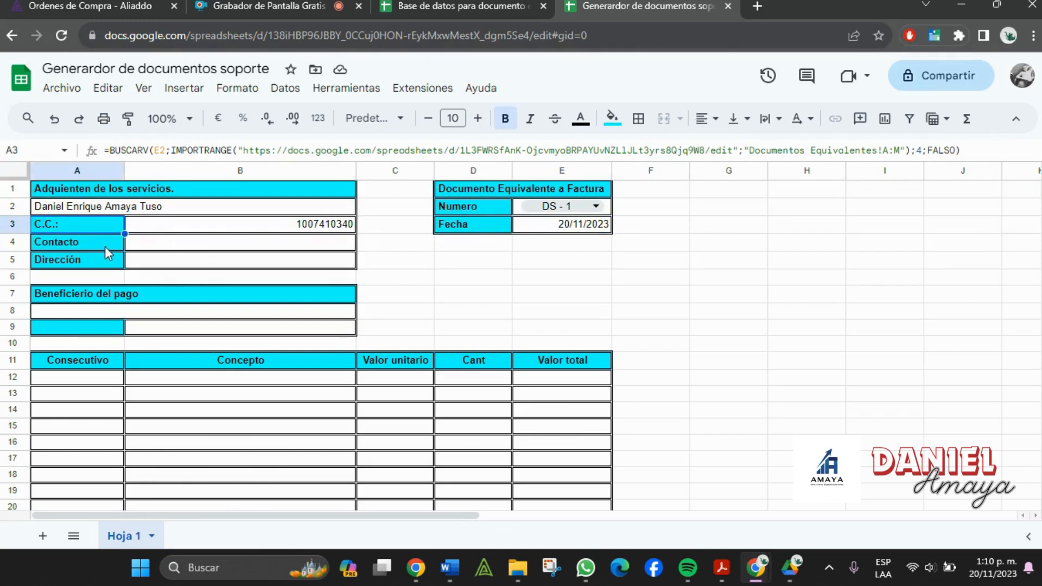
click(105, 247)
click(156, 254)
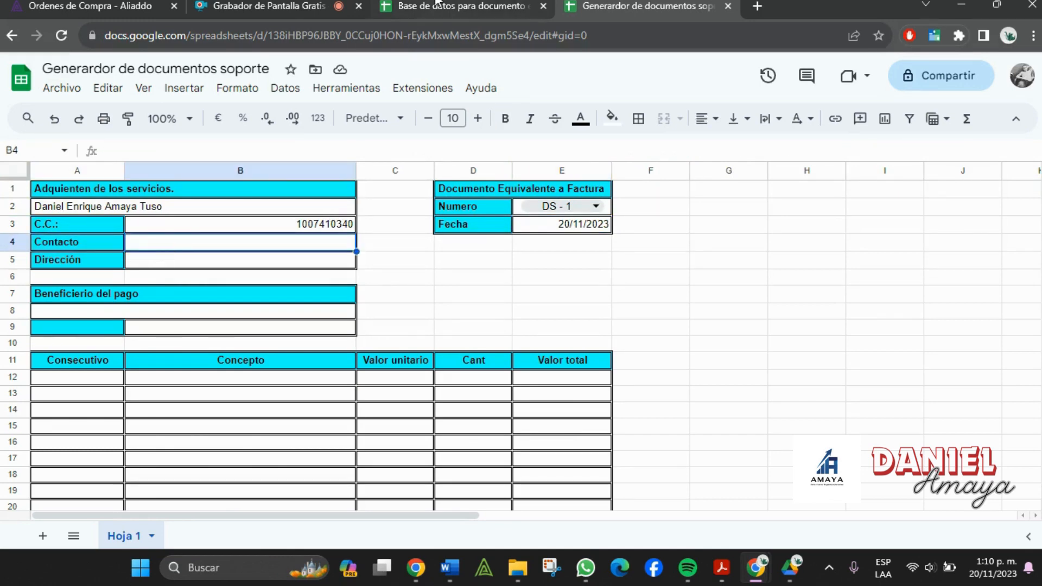
- Paste the lookup into Contacto cell B4 with column index 8 for the phone number
click(436, 4)
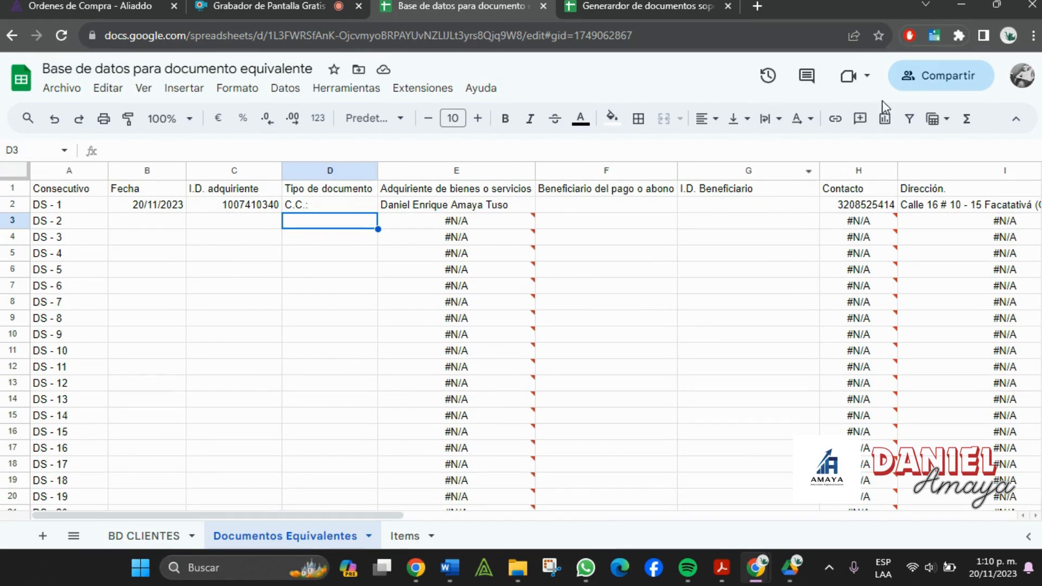
click(658, 4)
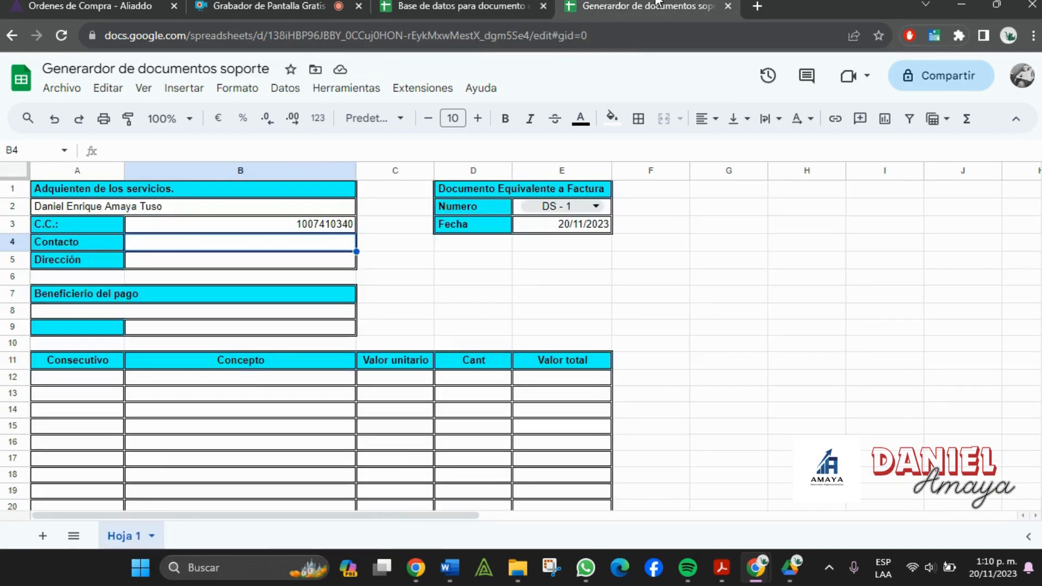
double_click(307, 241)
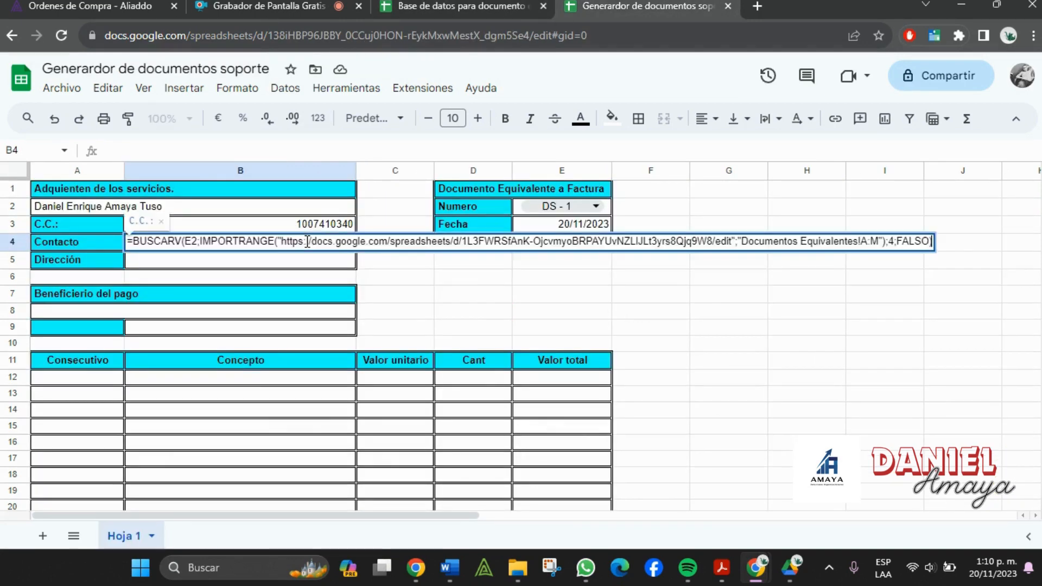
click(943, 241)
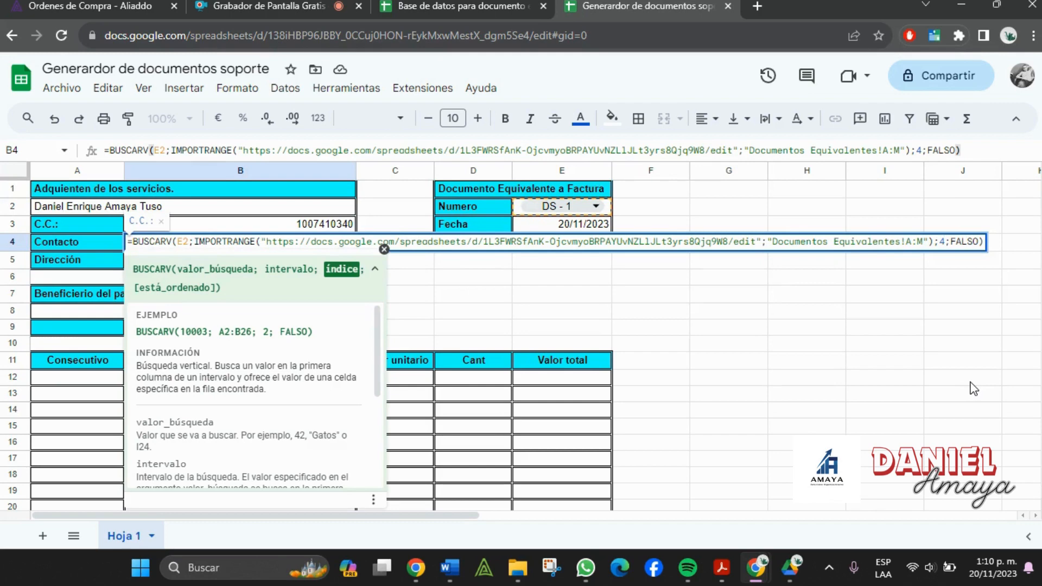
key(BackSpace)
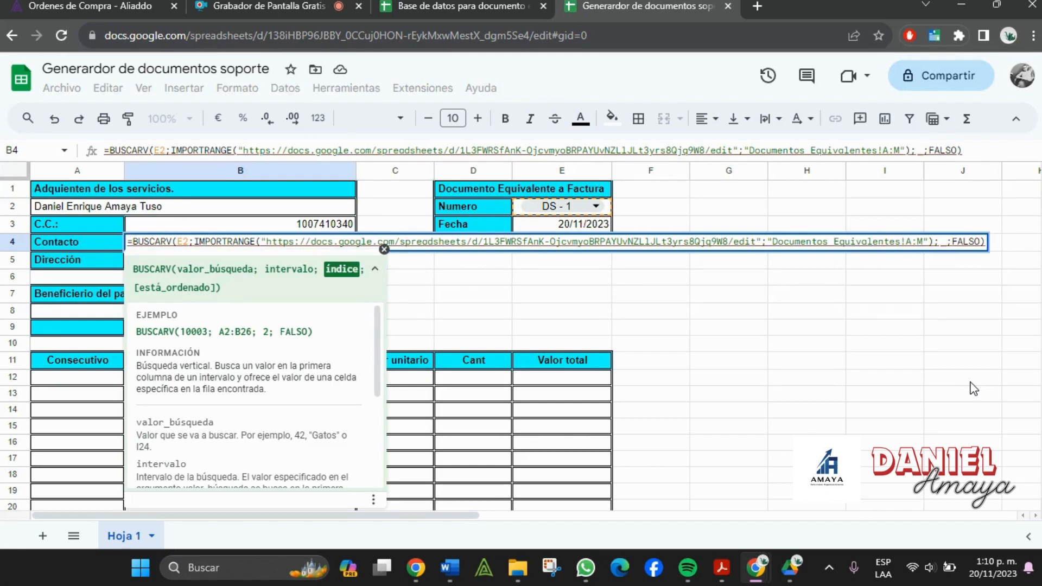
text(8)
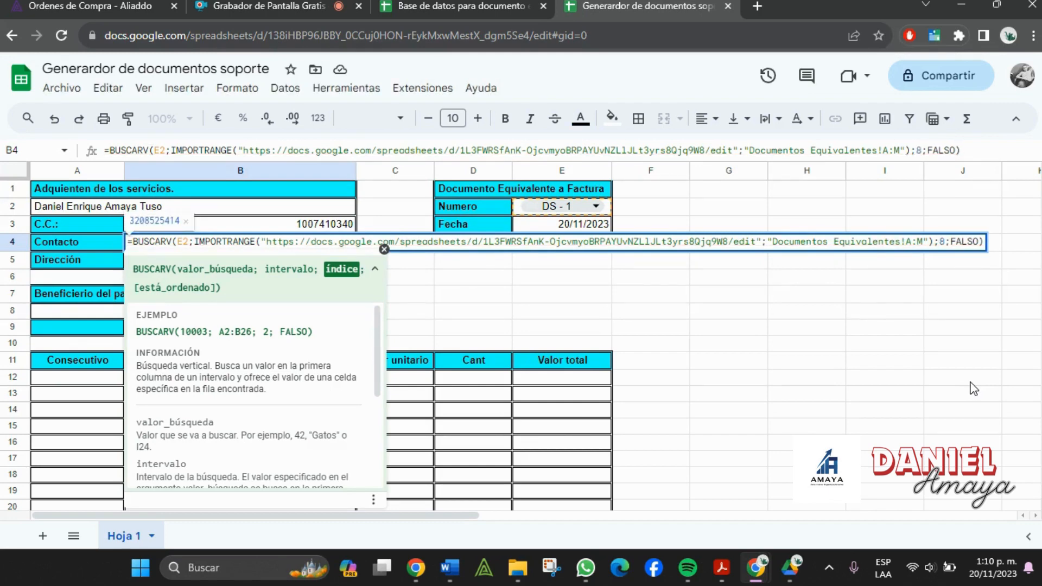
key(Return)
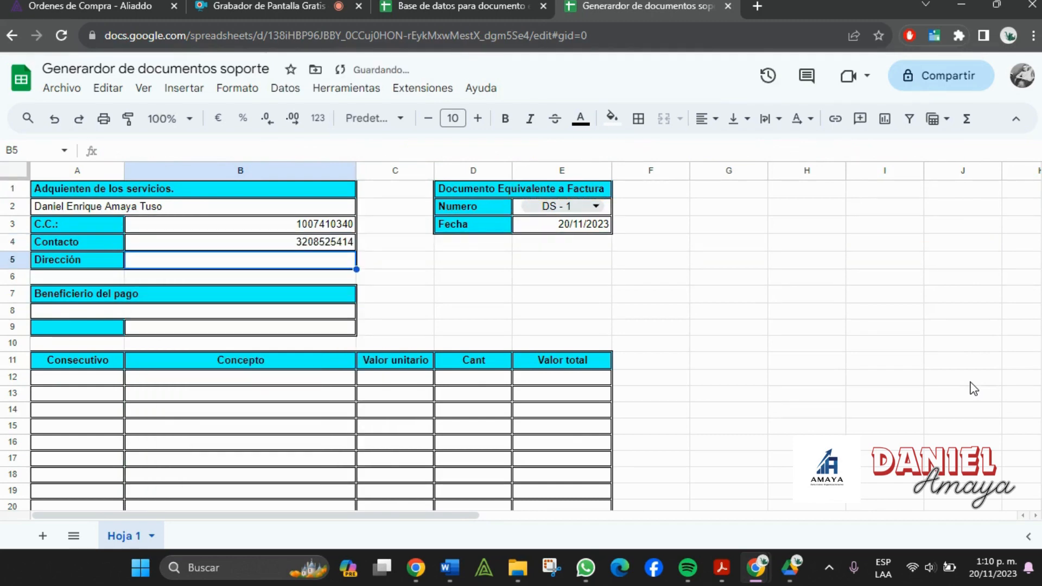
- Paste the lookup into Dirección cell B5 with column index 9 for the address
click(445, 4)
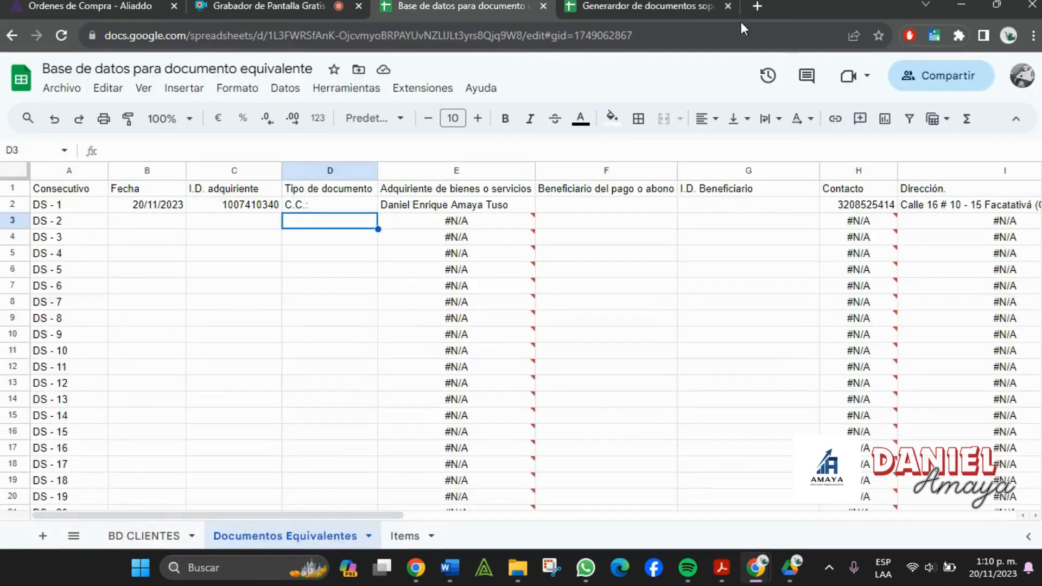
click(943, 171)
click(615, 8)
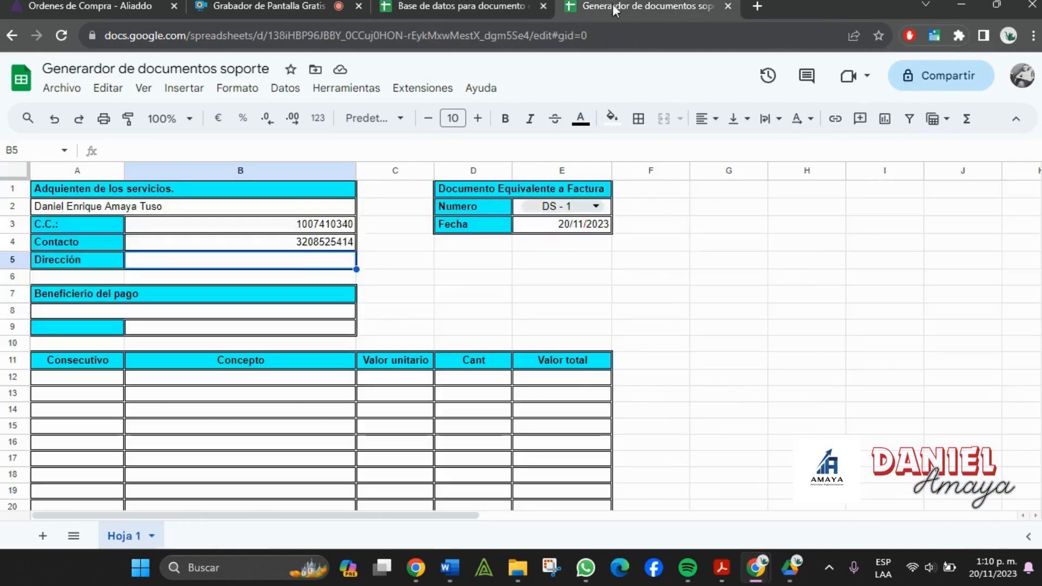
double_click(318, 258)
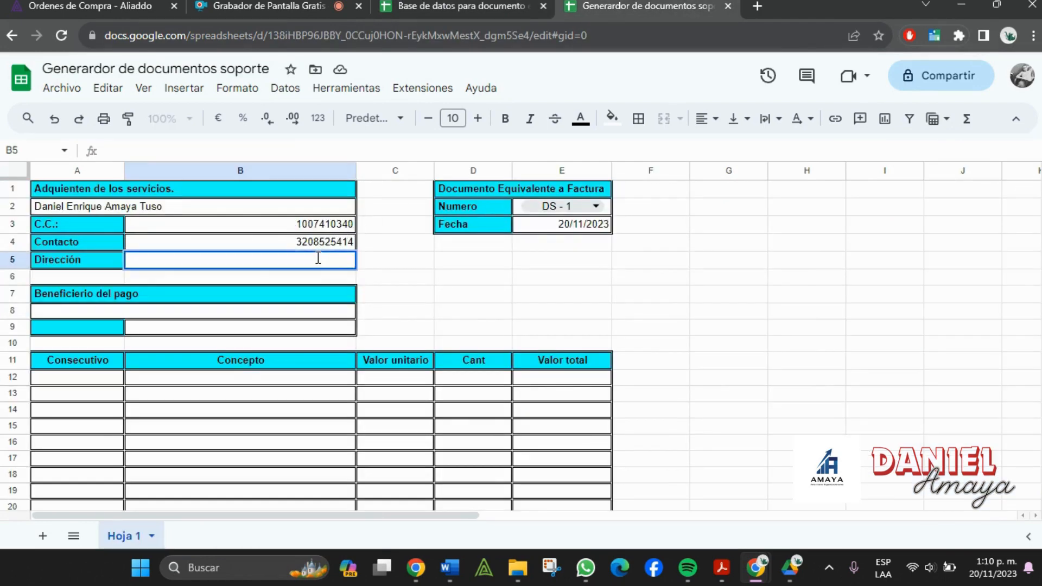
click(943, 260)
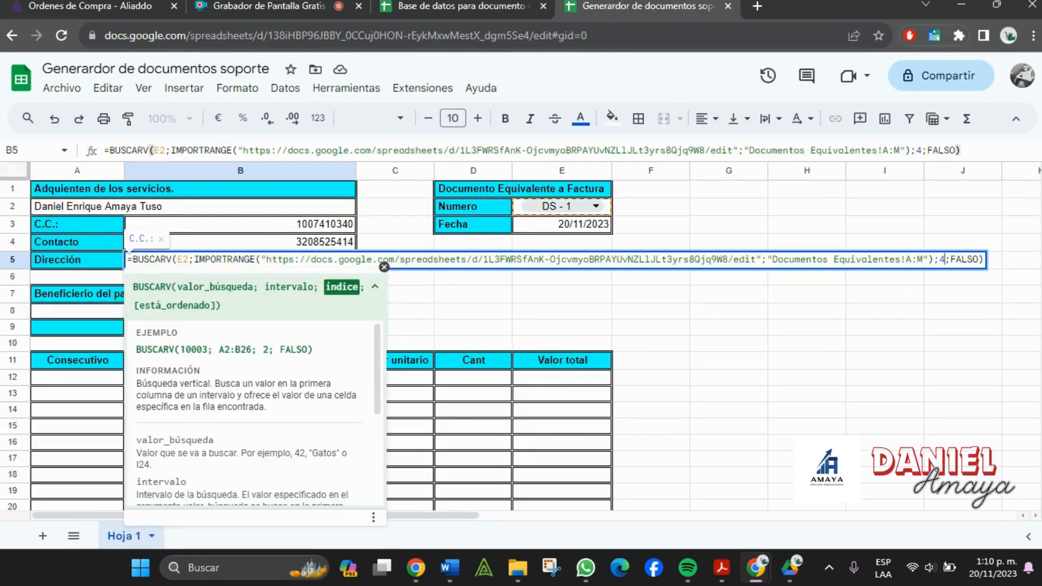
key(BackSpace)
text(9)
key(Return)
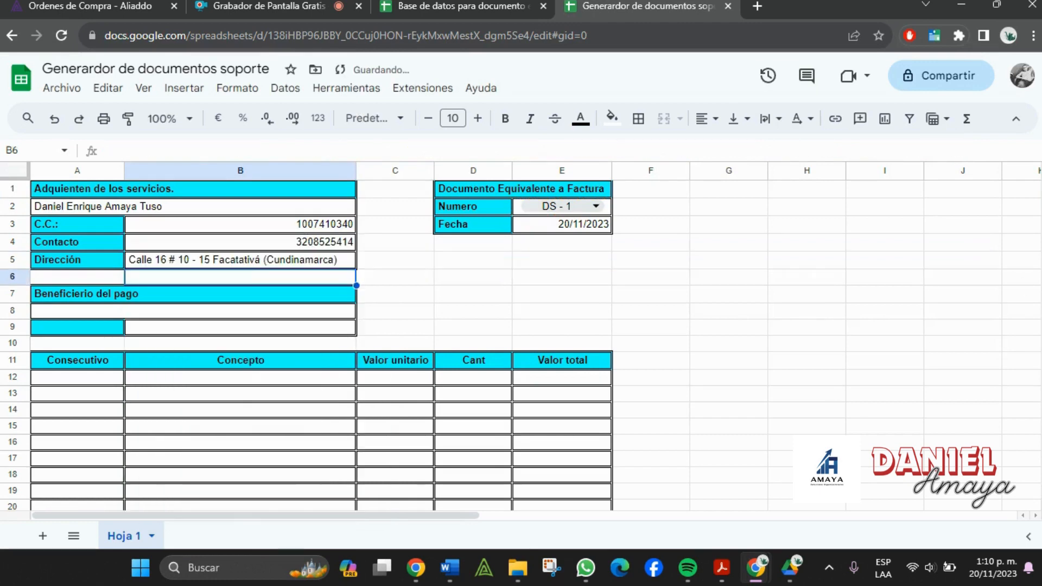
click(555, 299)
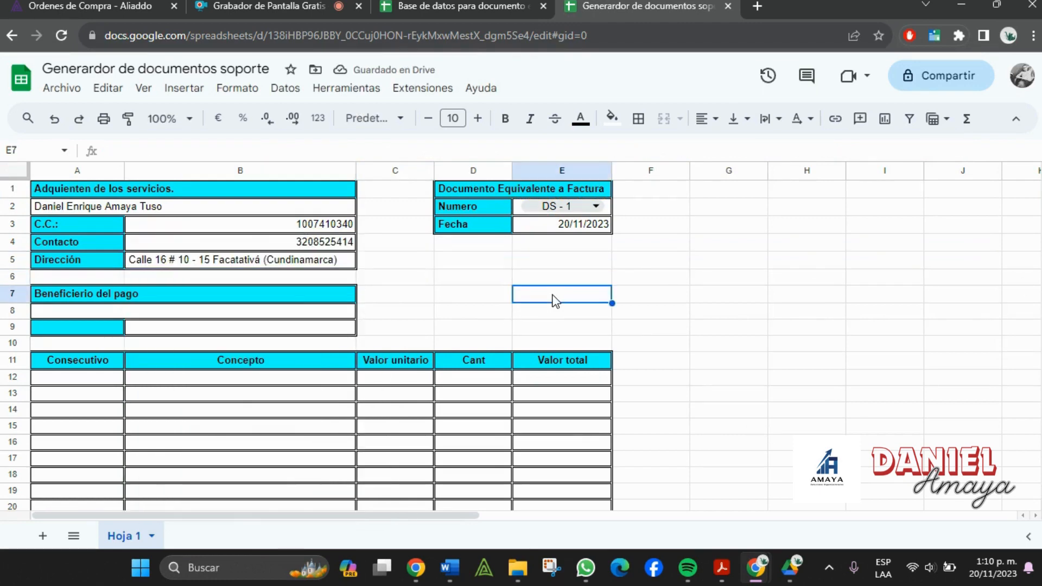
- Paste the beneficiary name lookup into A8:B8, checking the Beneficiario column in the database
double_click(220, 313)
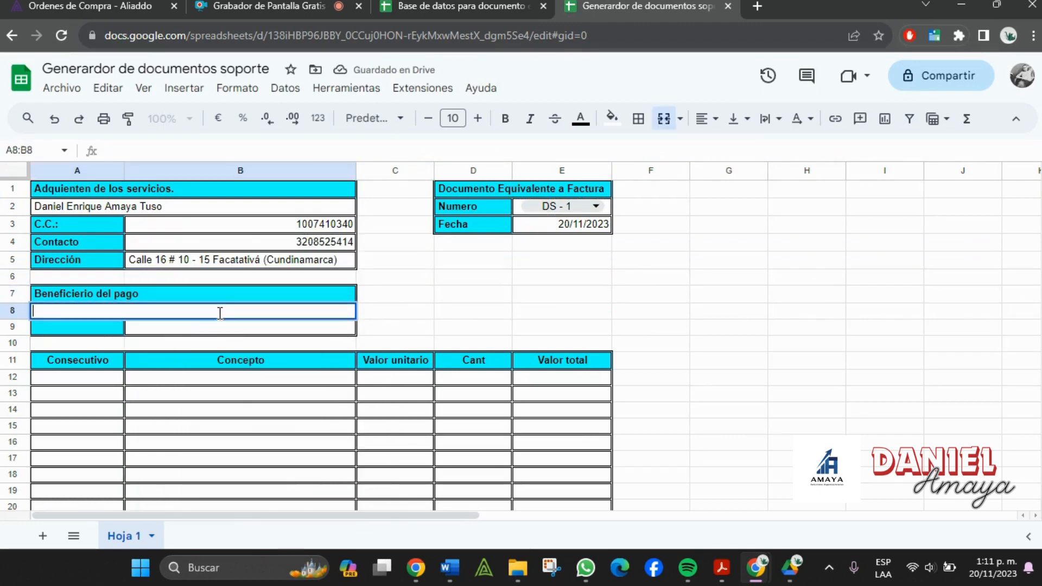
click(414, 5)
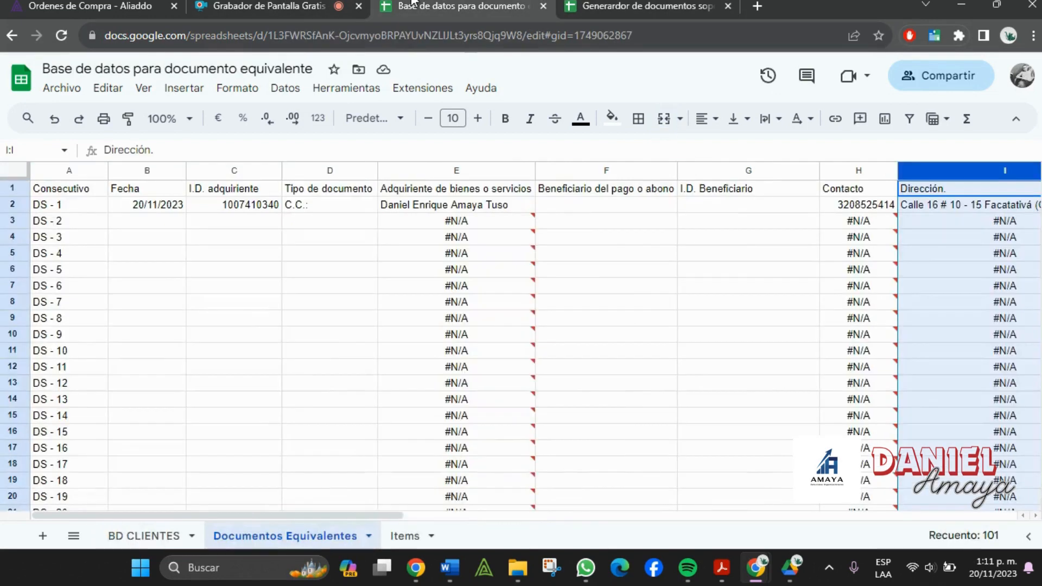
click(582, 190)
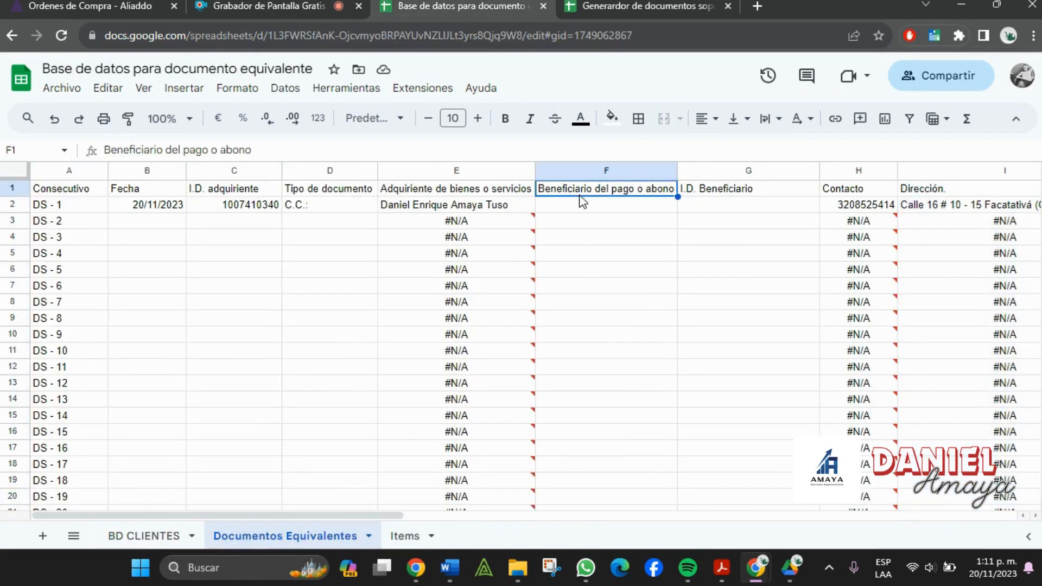
click(596, 172)
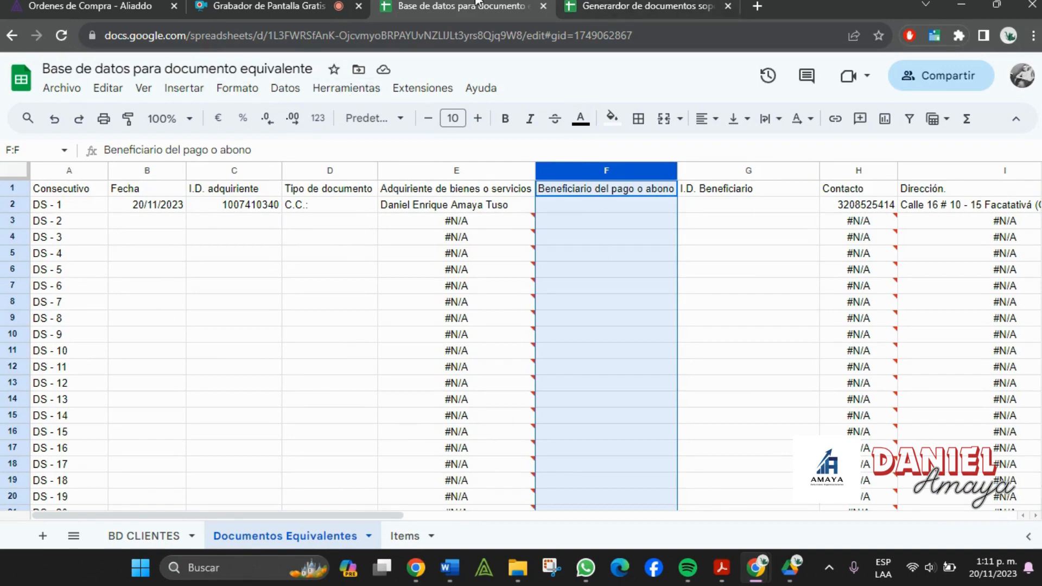
click(652, 6)
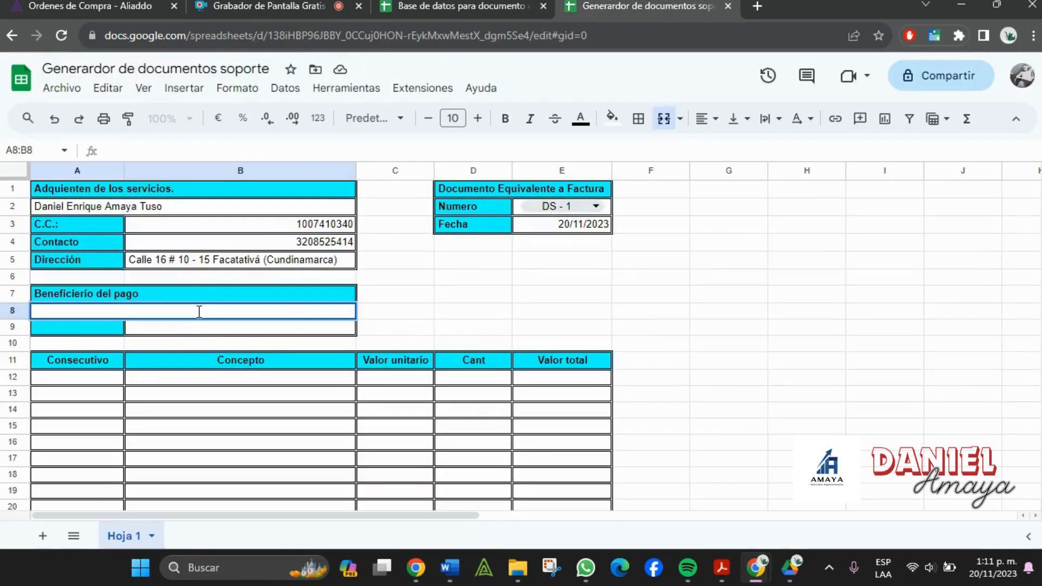
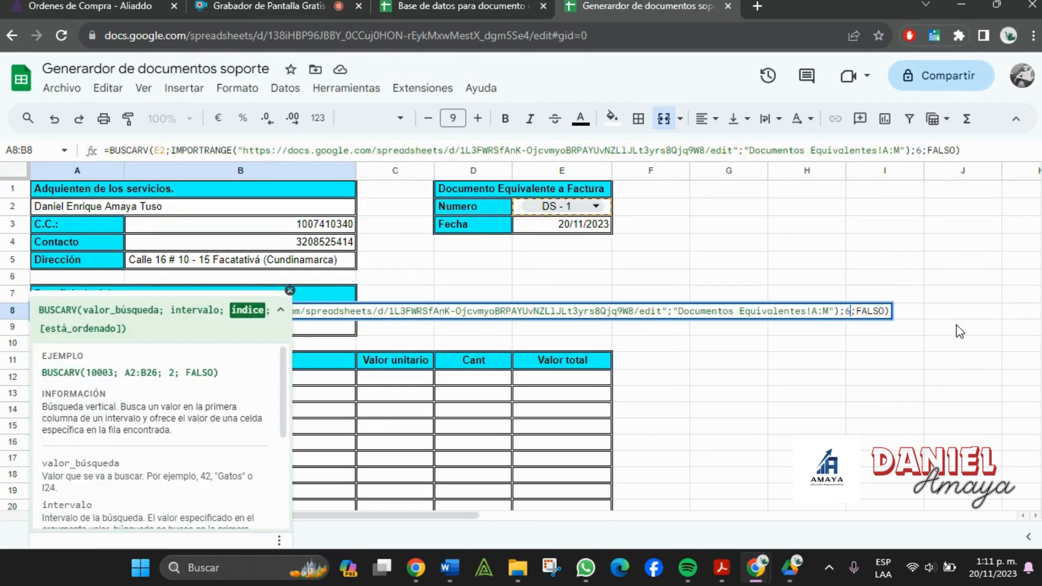
key(Return)
scroll(373, 291, down, 1)
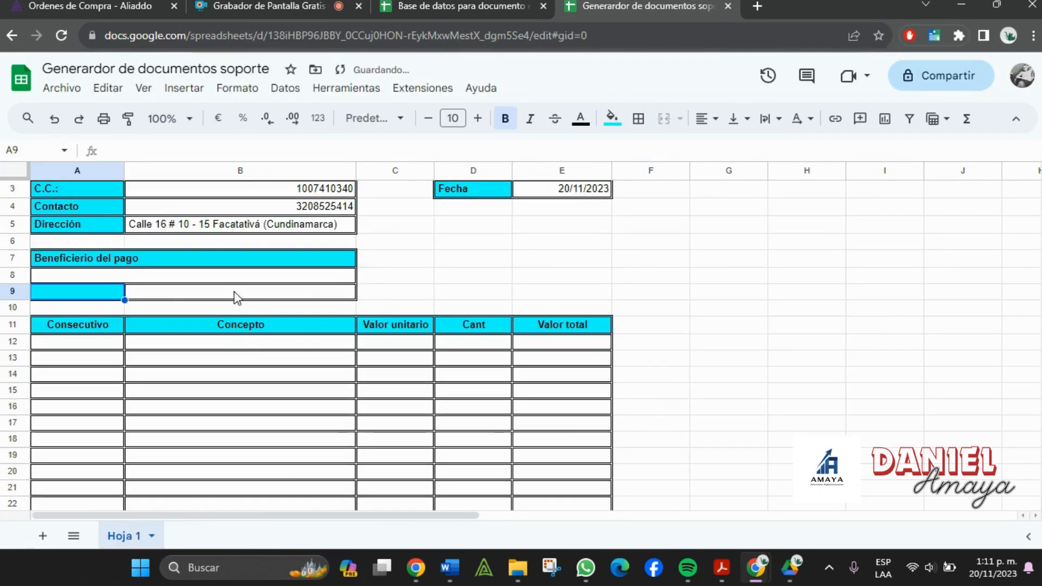
click(178, 277)
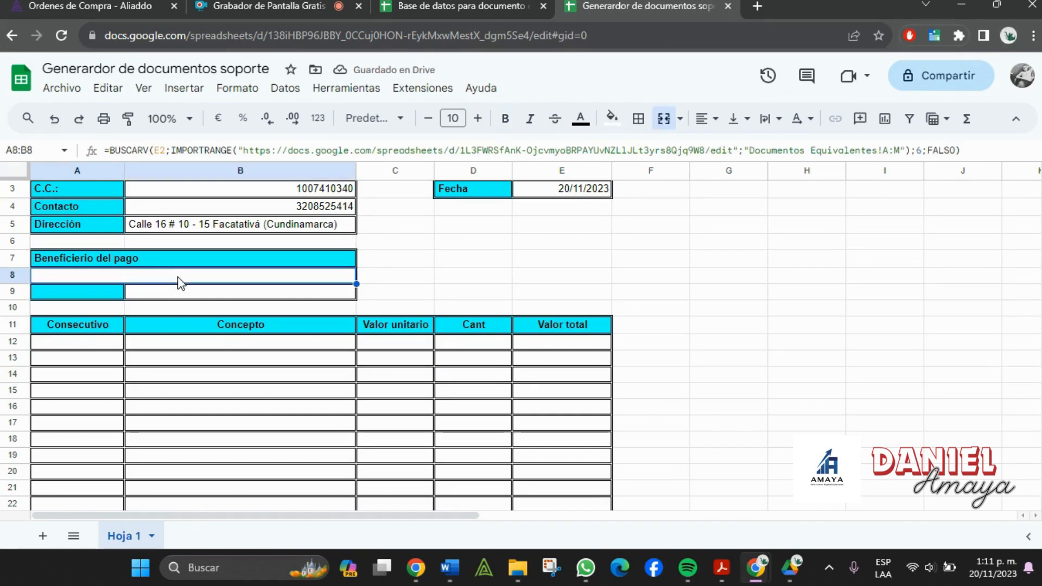
click(182, 267)
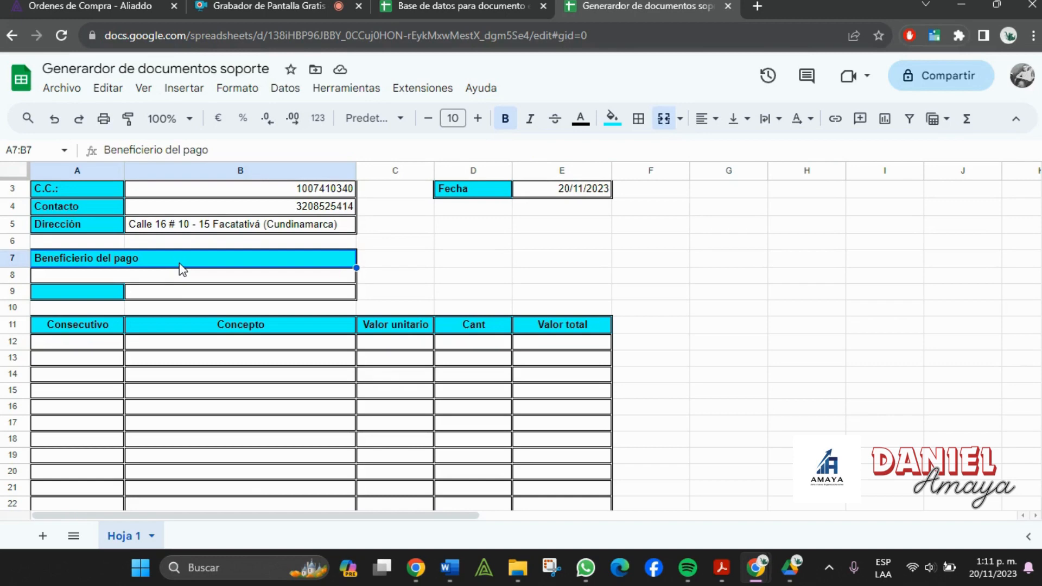
click(163, 278)
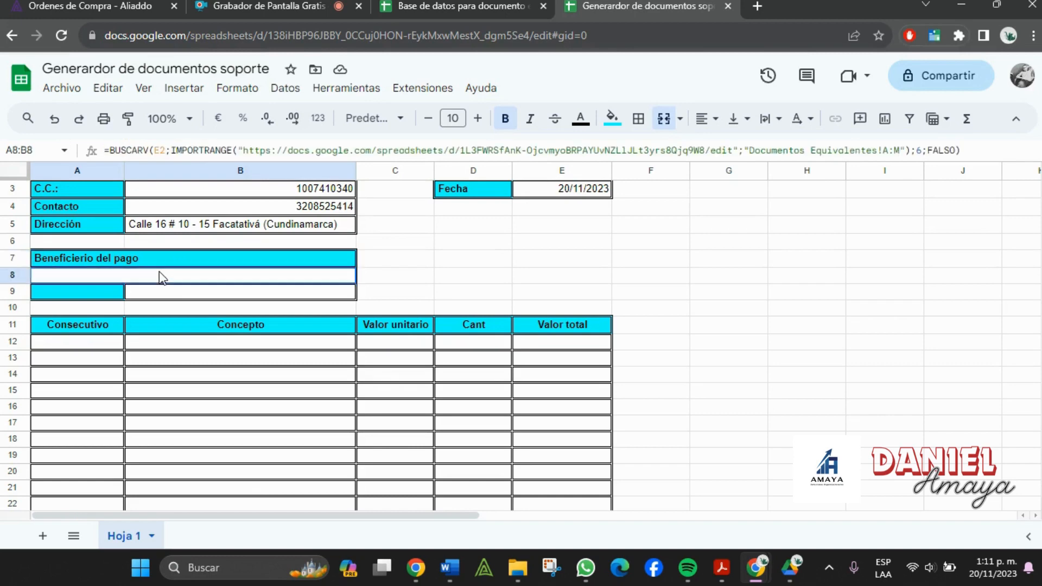
- Paste the lookup into A9 with the column index changed from 4 to 7
click(118, 296)
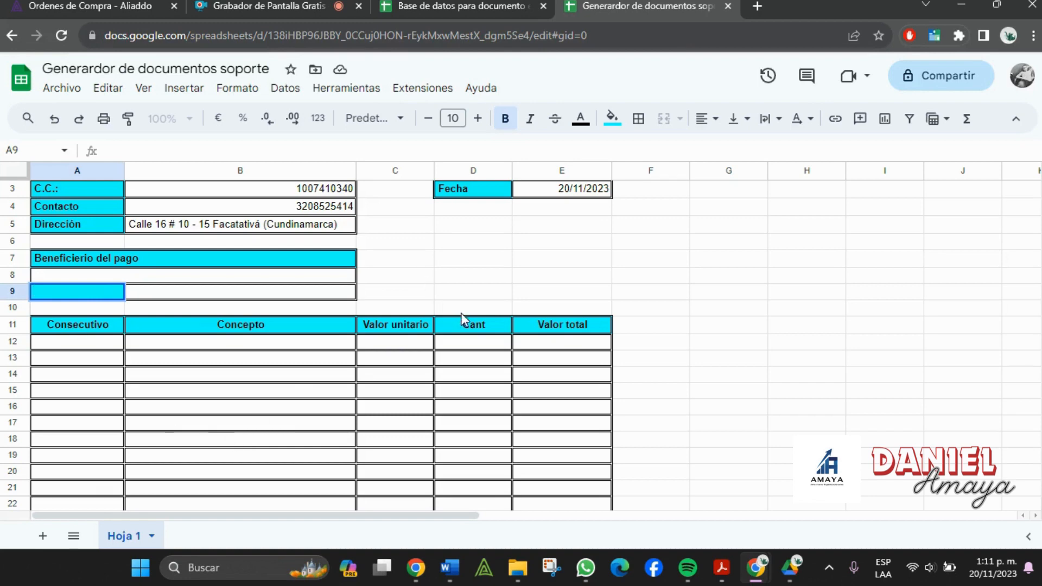
click(417, 7)
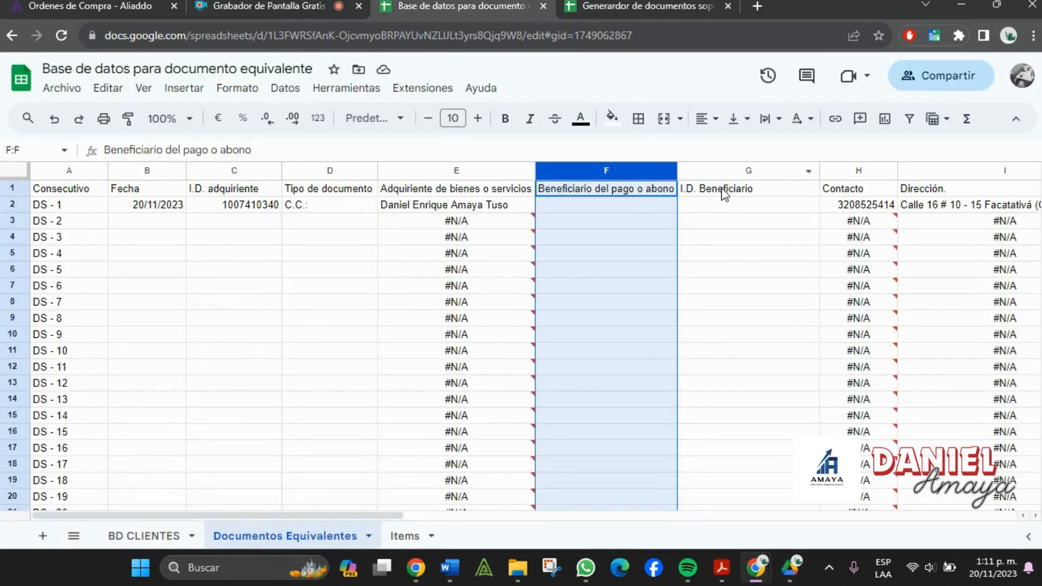
click(640, 6)
click(176, 265)
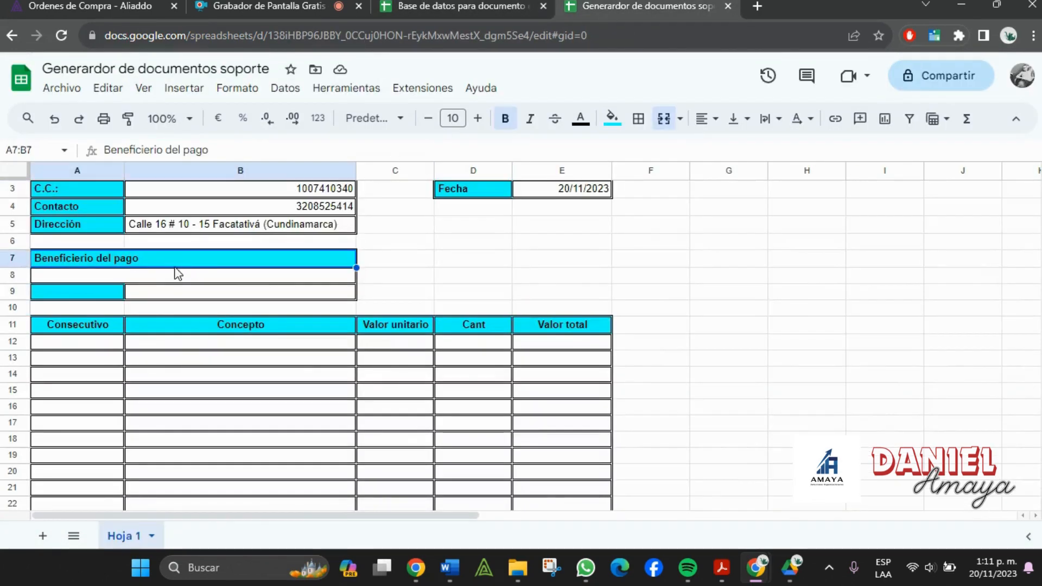
click(175, 278)
double_click(120, 293)
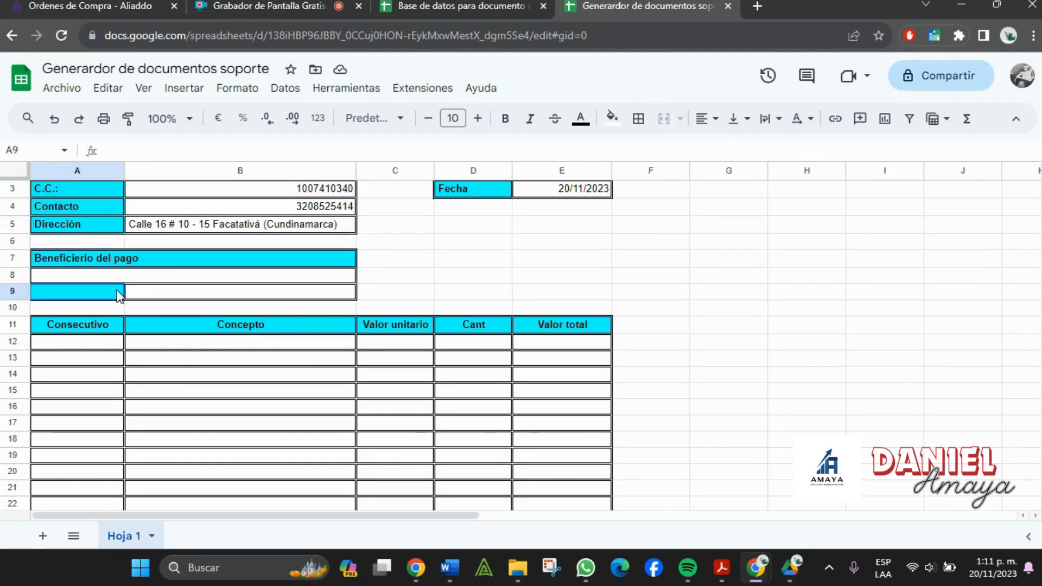
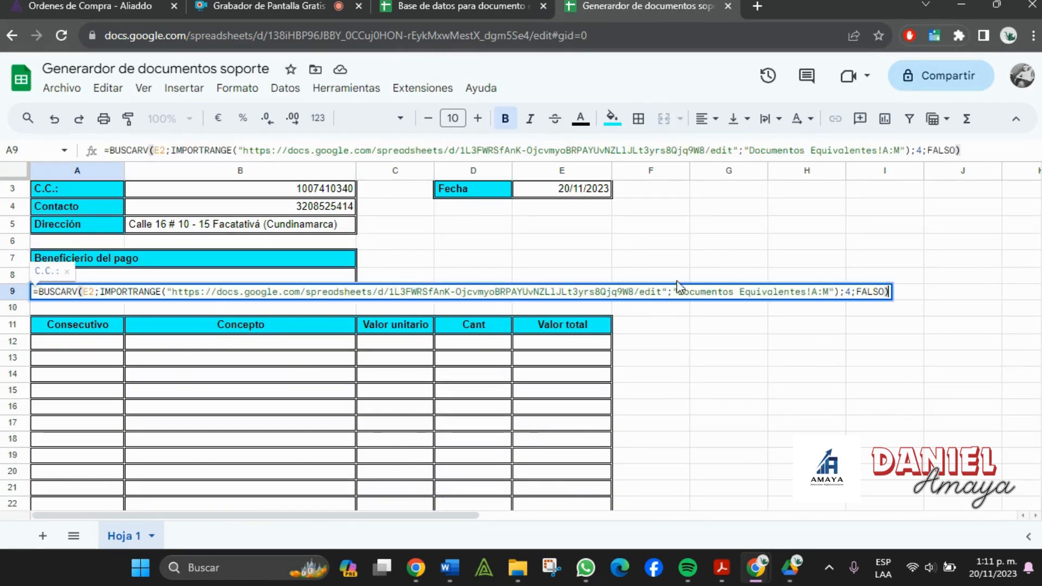
click(853, 292)
key(BackSpace)
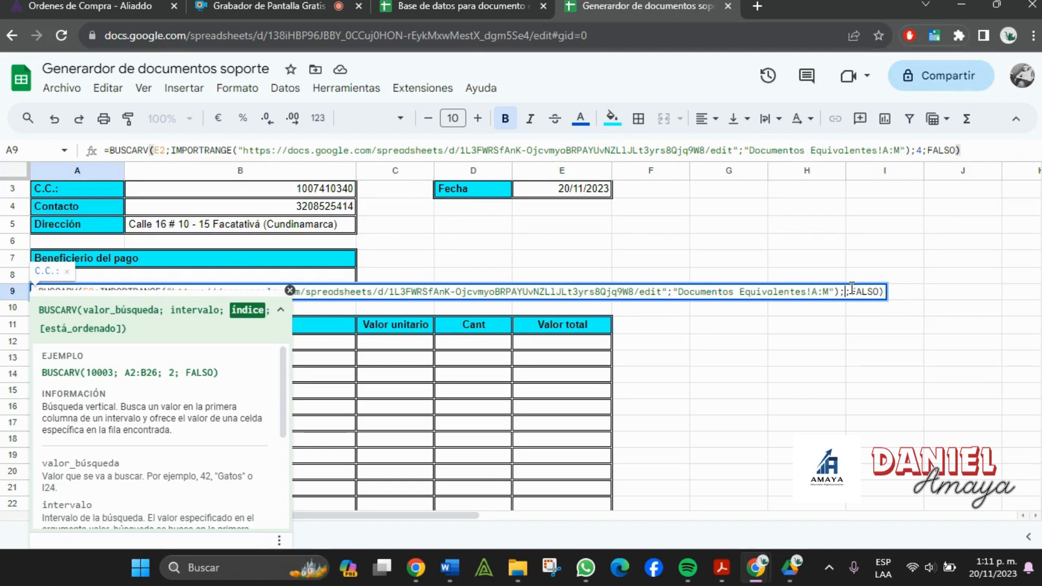
text(7)
key(Return)
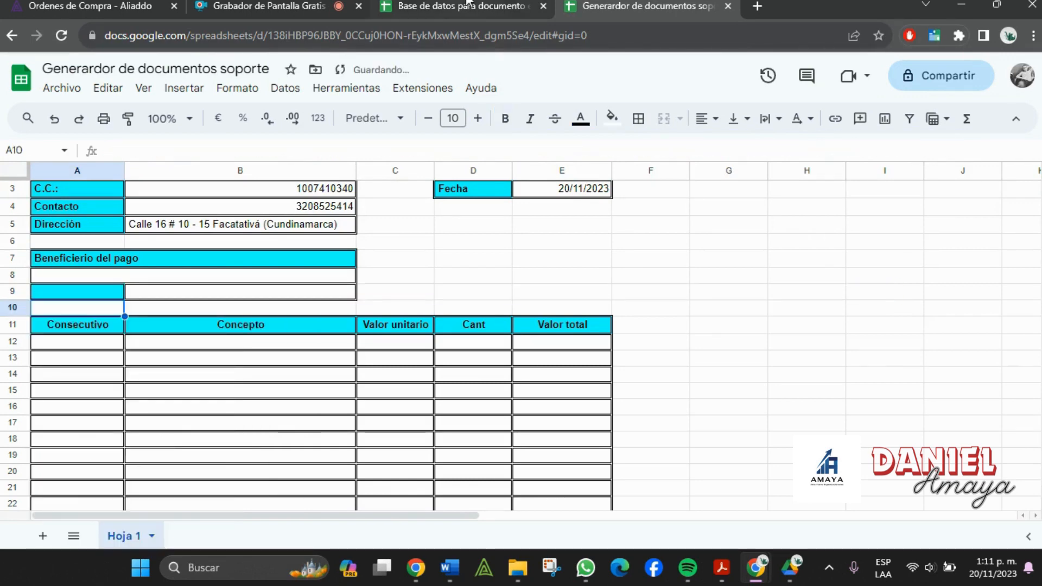
- Check the I.D. Beneficiario column position in the database
click(468, 2)
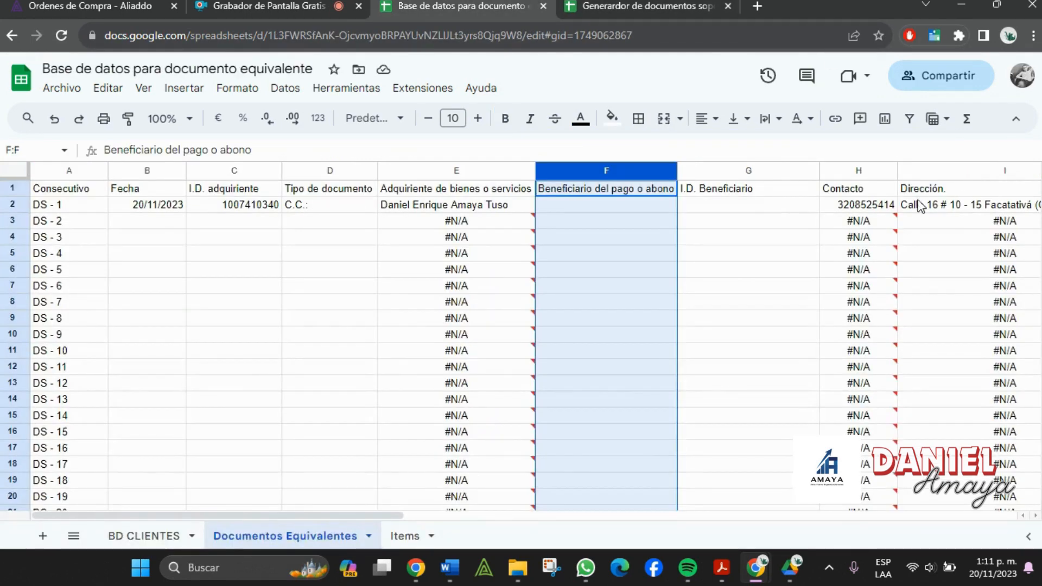
click(782, 209)
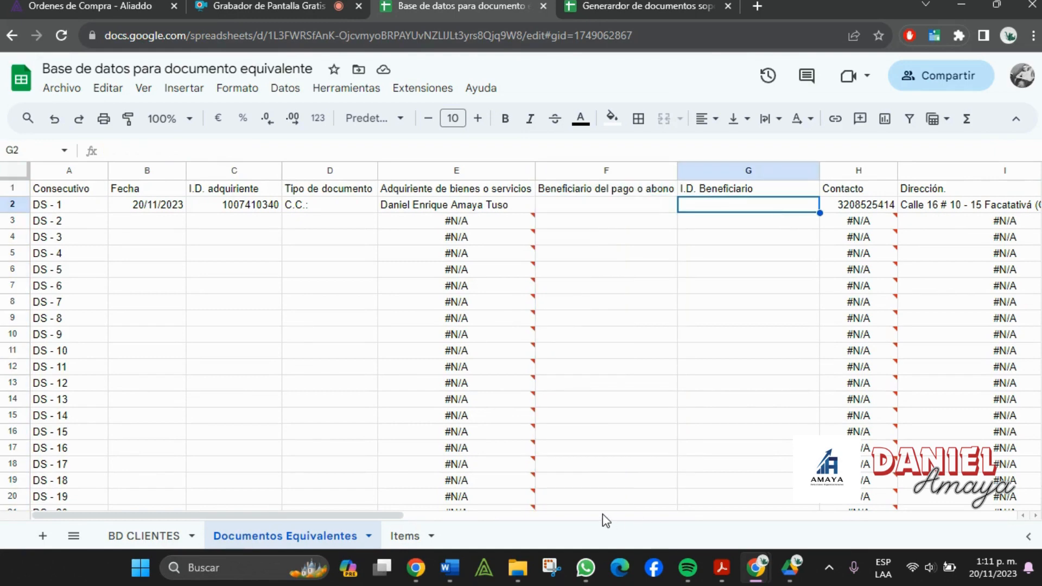
drag(367, 517, 397, 523)
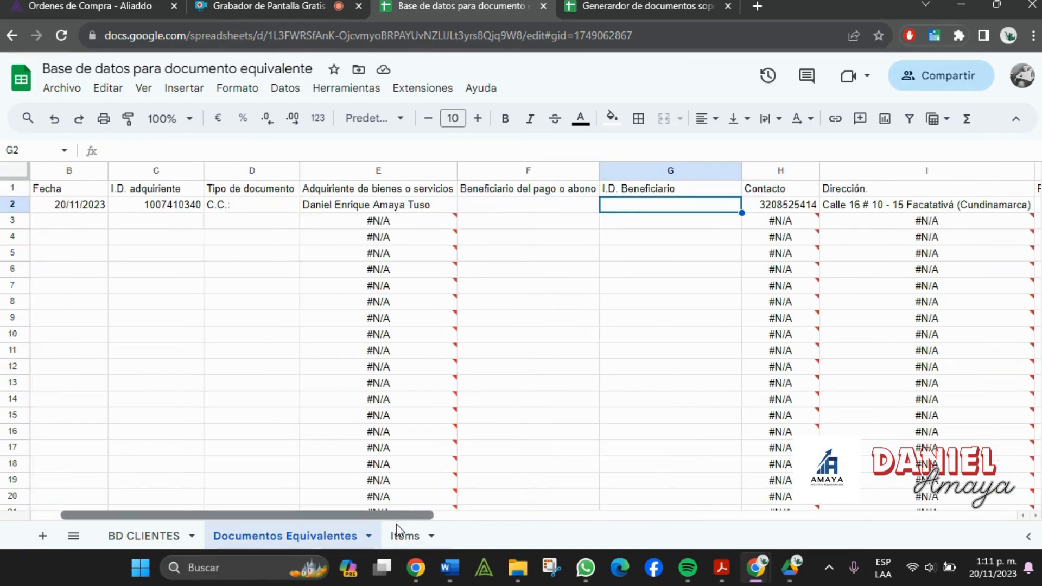
click(603, 5)
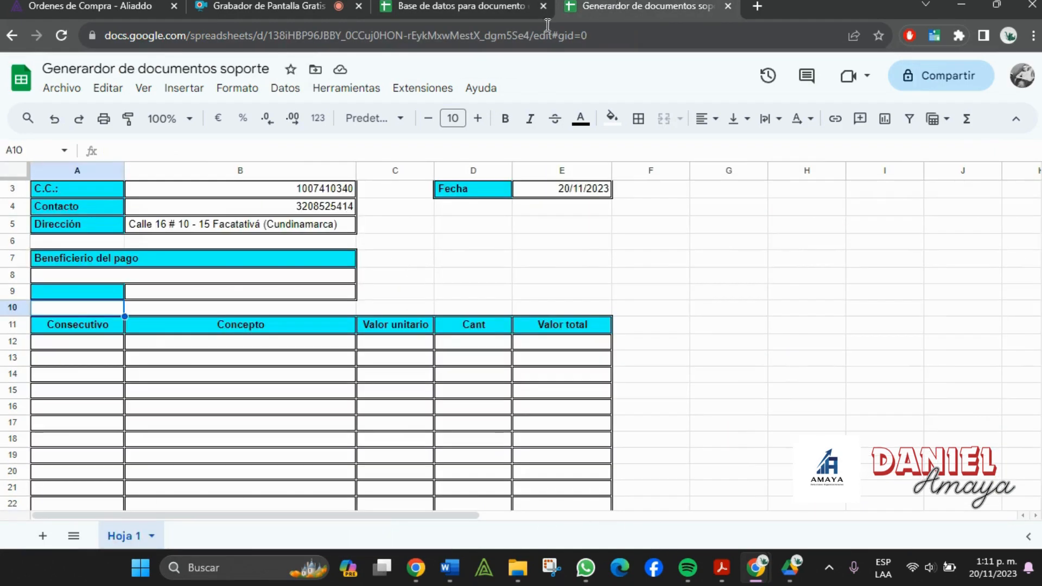
click(128, 294)
- Cut the column 7 ID lookup from A9 and paste it into B9
click(105, 298)
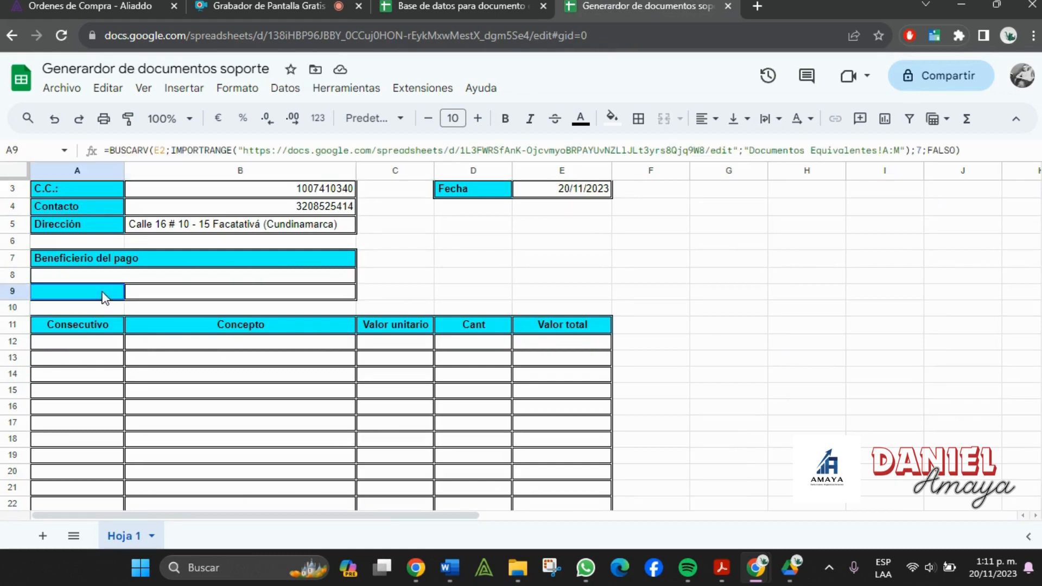
click(983, 150)
drag(983, 150, 2, 180)
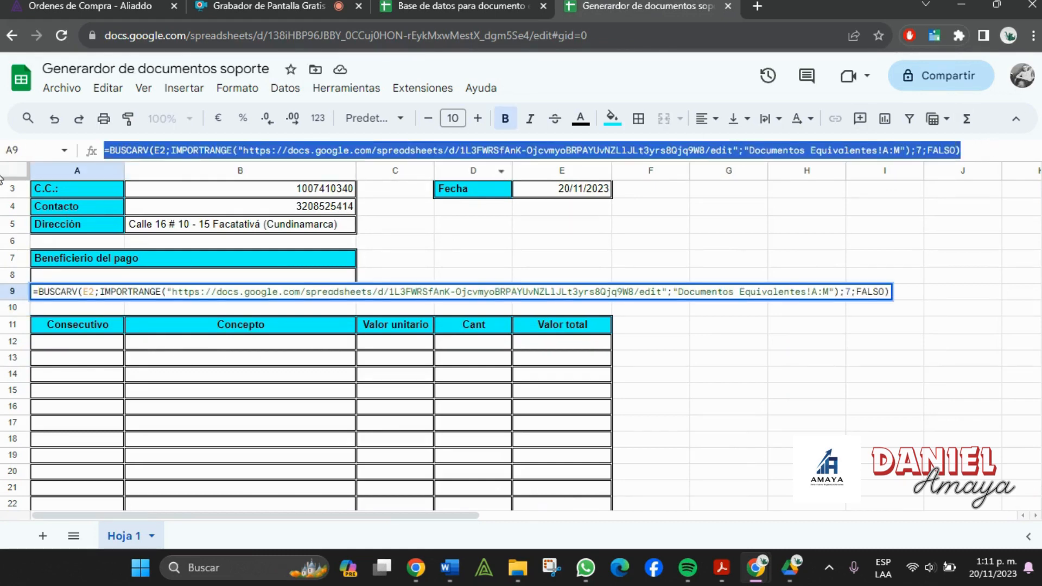
key(ctrl+x)
key(Escape)
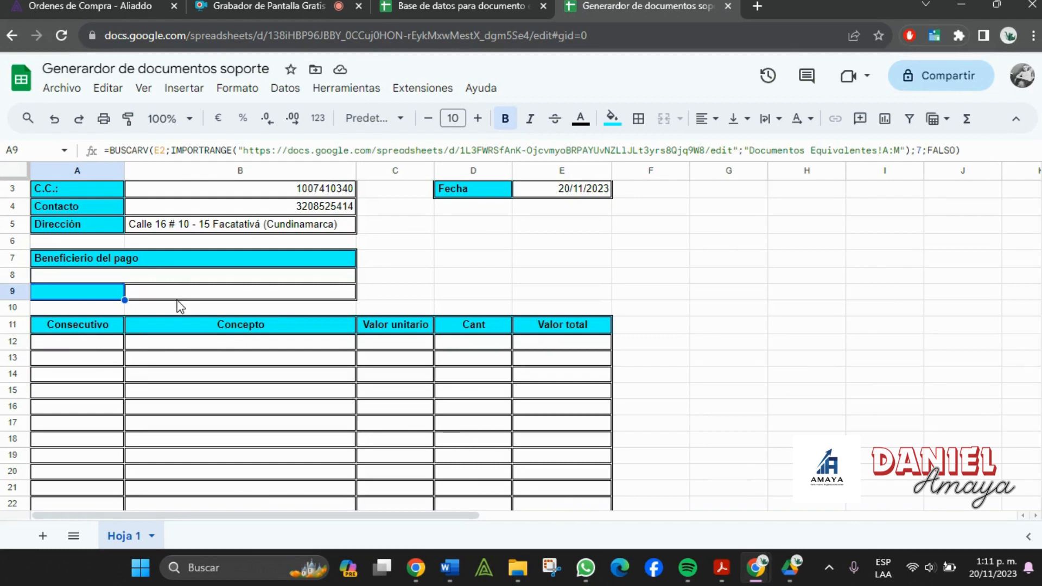
double_click(179, 297)
key(ctrl+v)
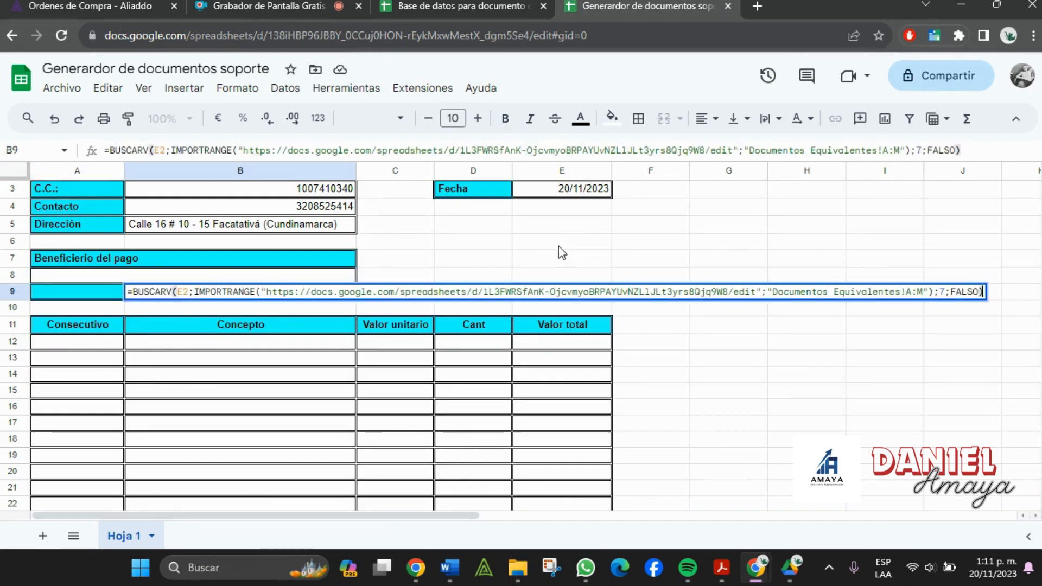
click(562, 258)
- Label A9 'C.C.:' beside the beneficiary ID
click(78, 297)
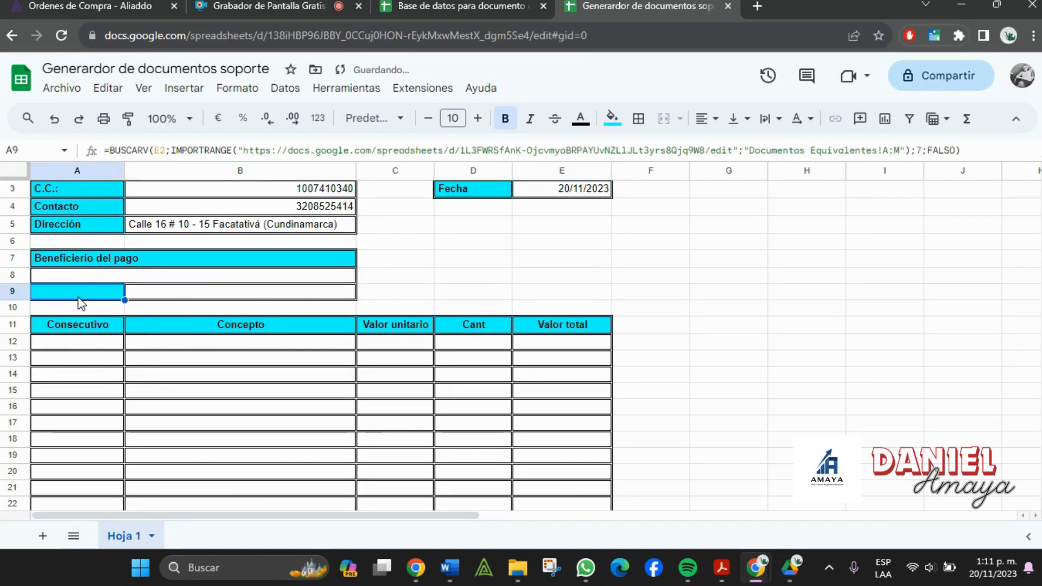
text(C.C.:)
key(Tab)
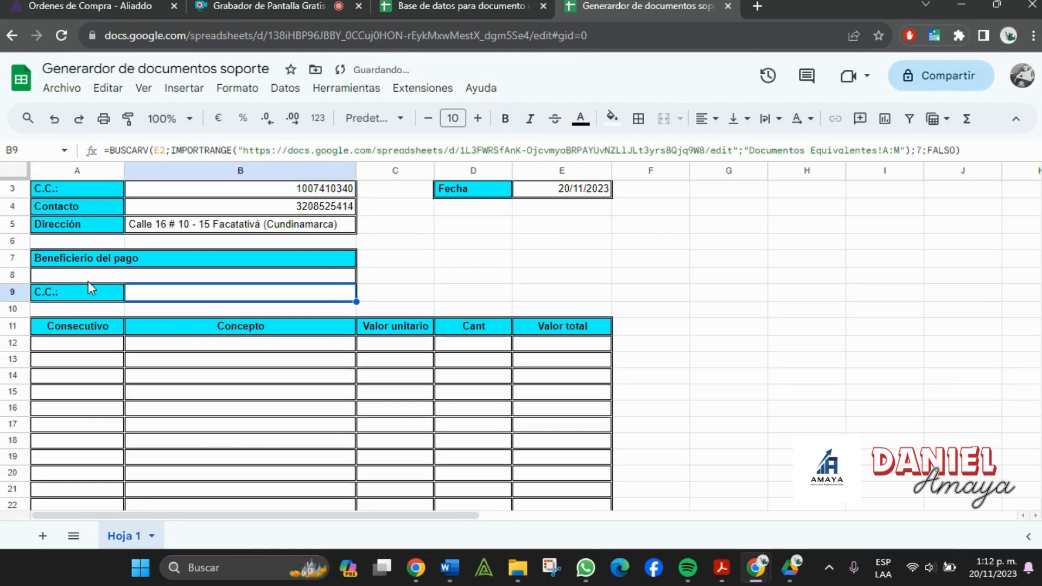
click(76, 296)
click(80, 276)
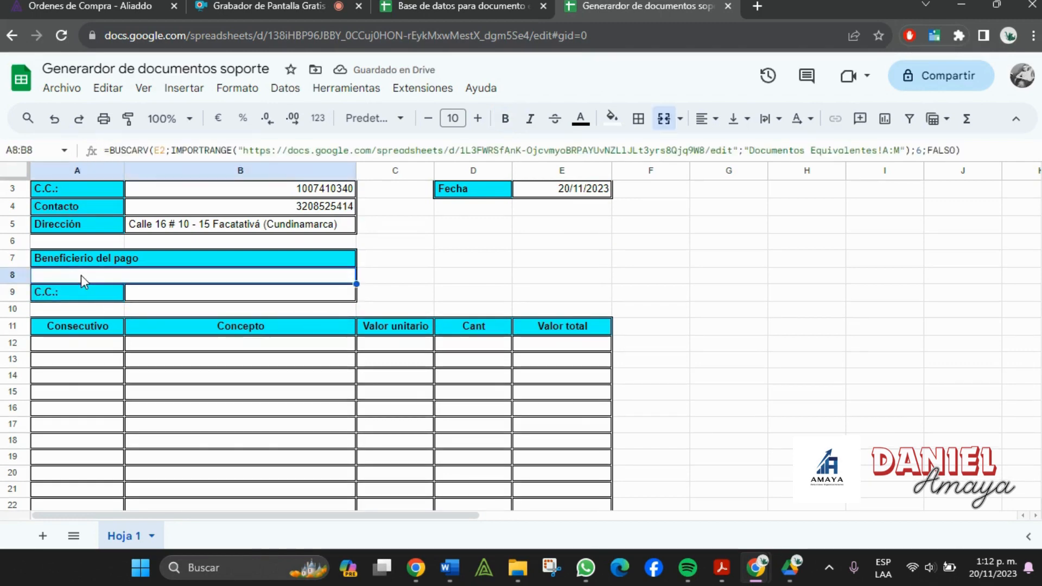
- Enter the beneficiary's full name and ID number in the database's DS - 1 row, then verify
click(436, 6)
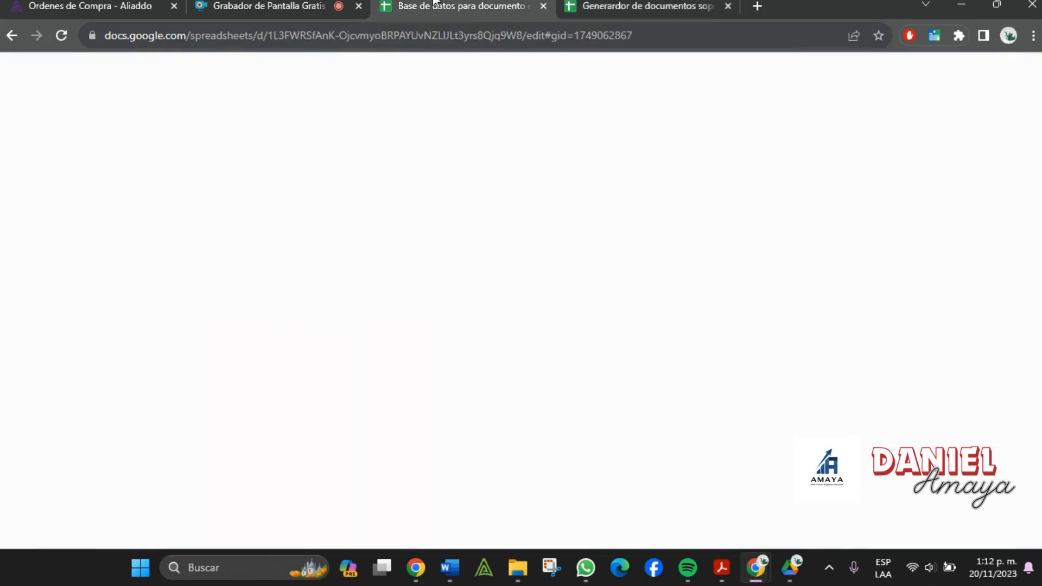
click(487, 210)
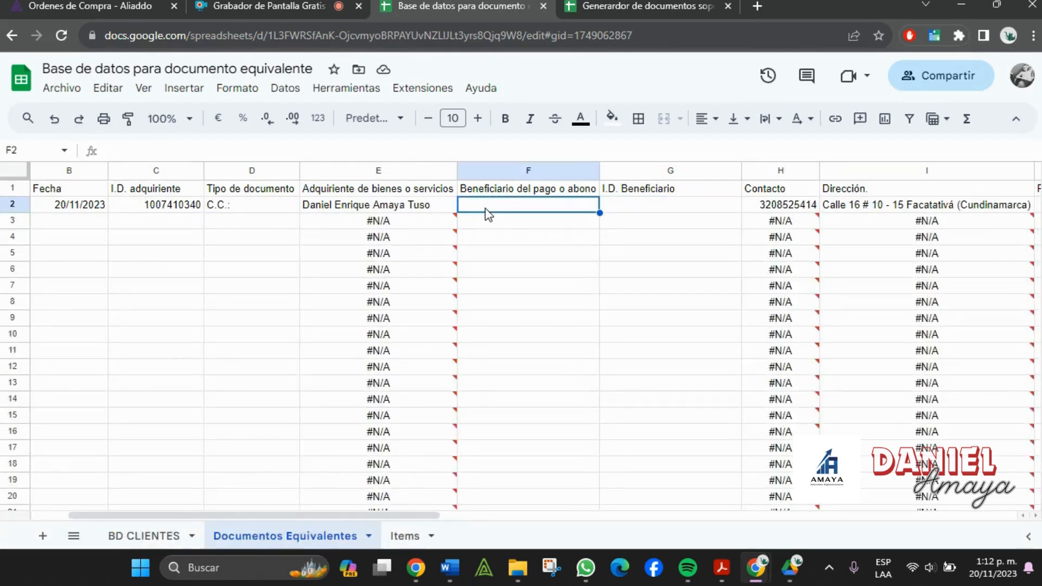
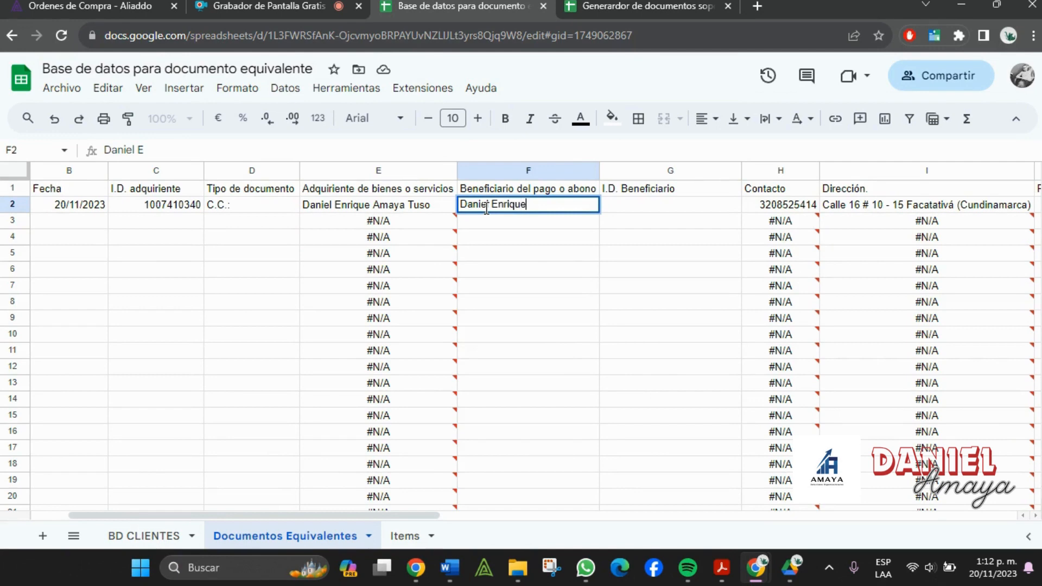
key(Tab)
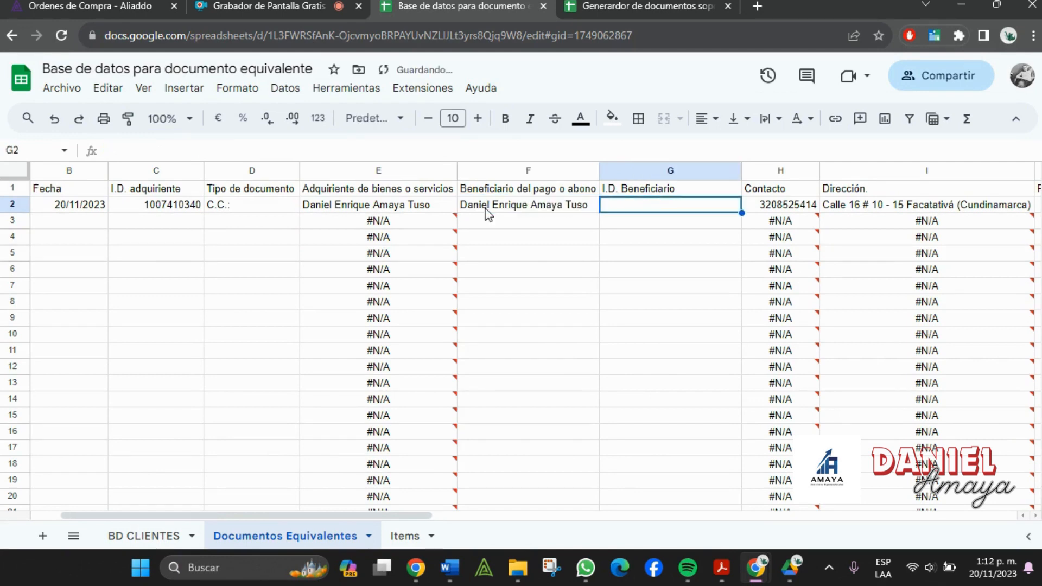
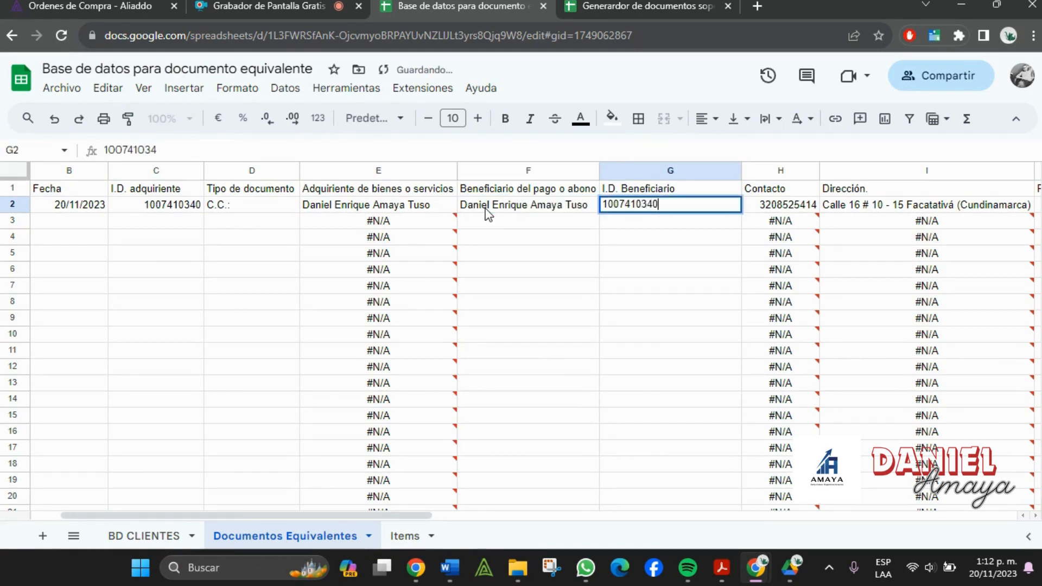
key(Tab)
click(642, 7)
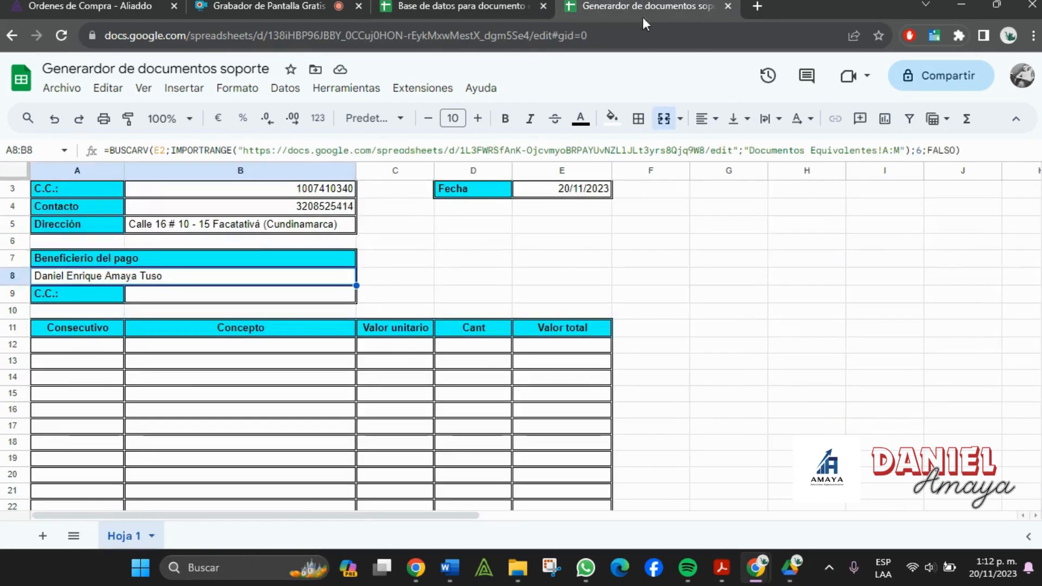
click(787, 379)
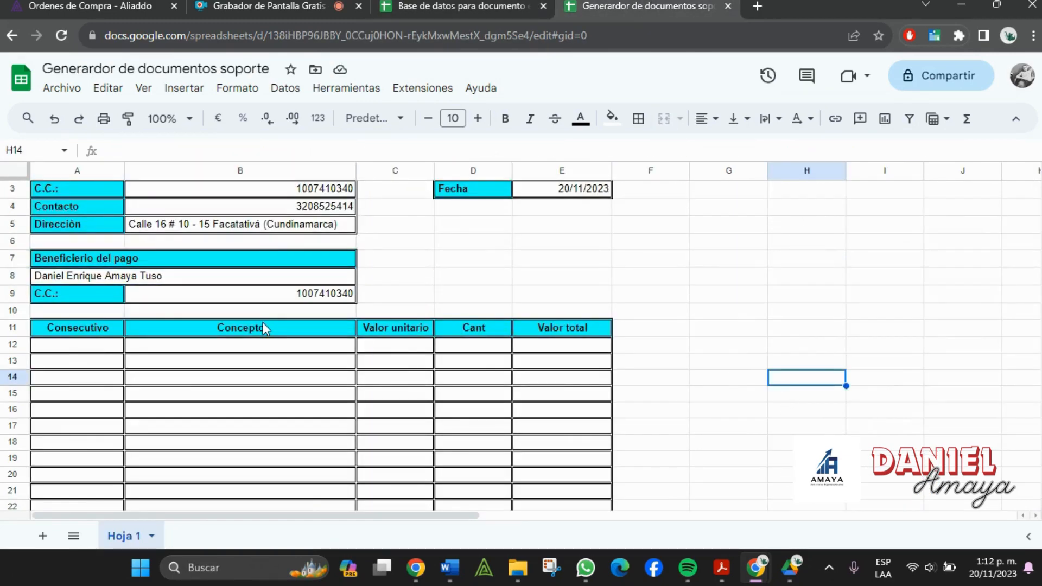
scroll(467, 426, up, 1)
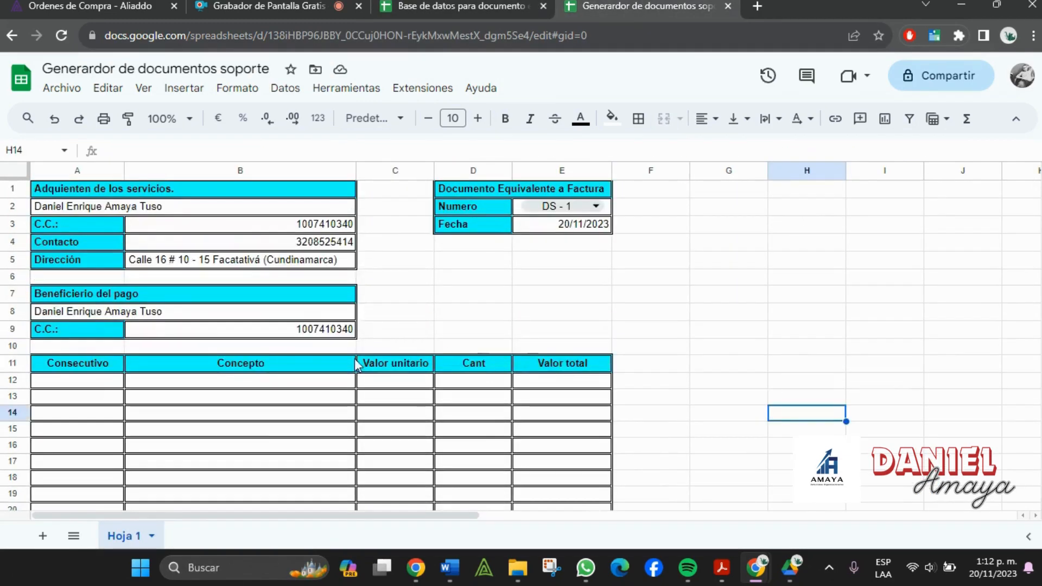
click(560, 206)
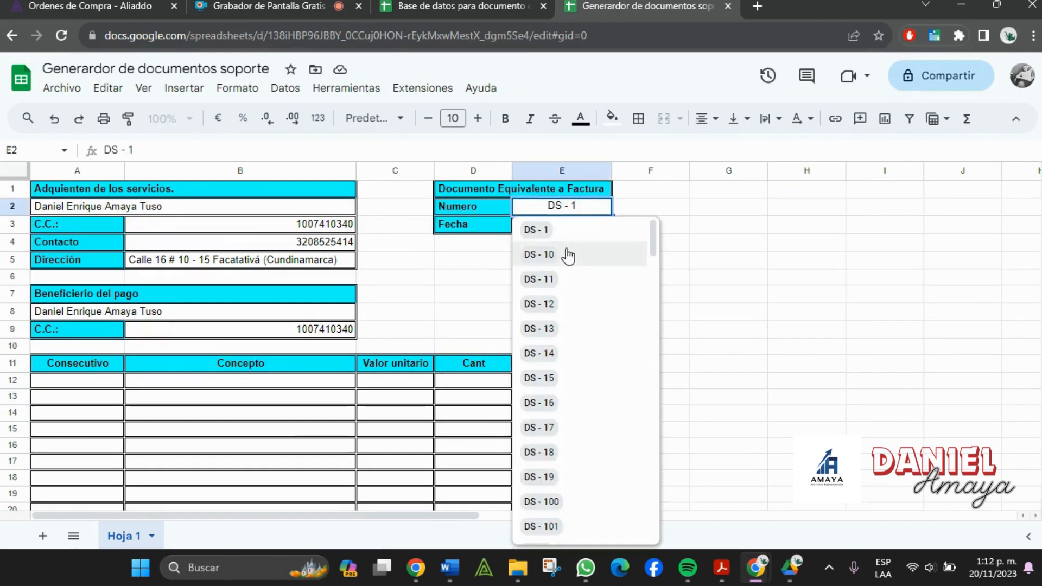
key(BackSpace)
text(2)
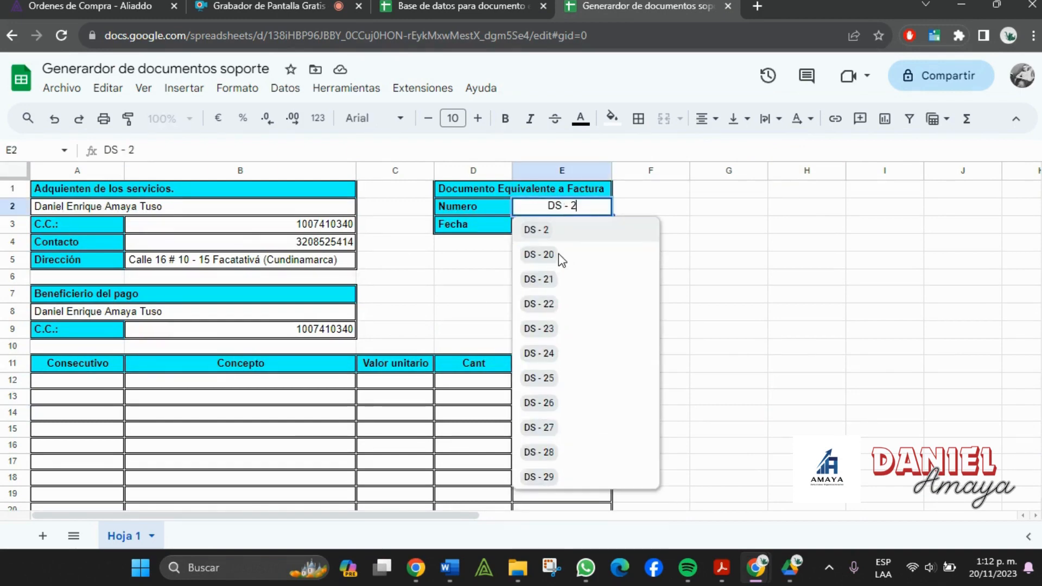
key(Return)
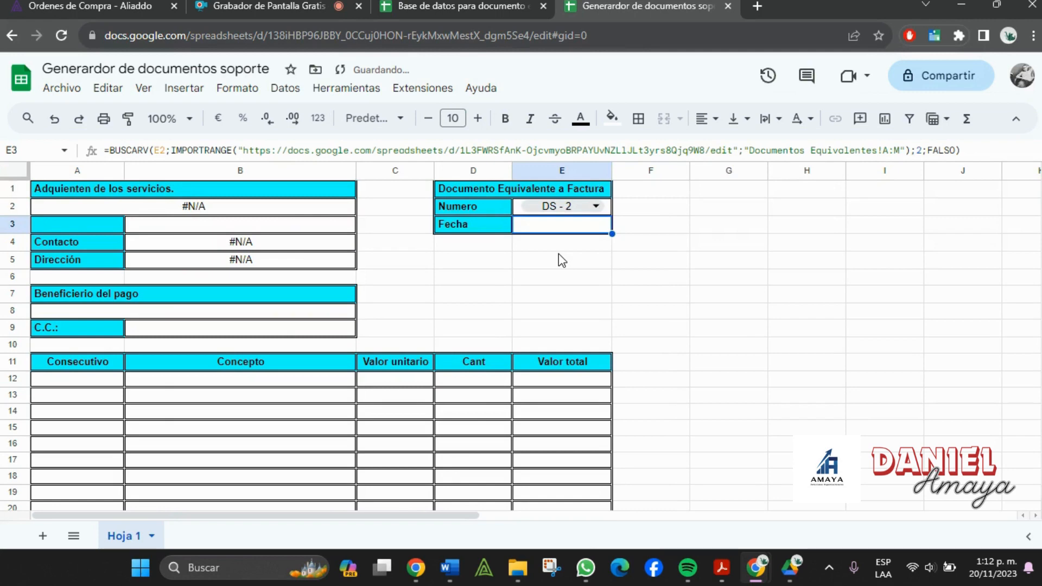
click(581, 210)
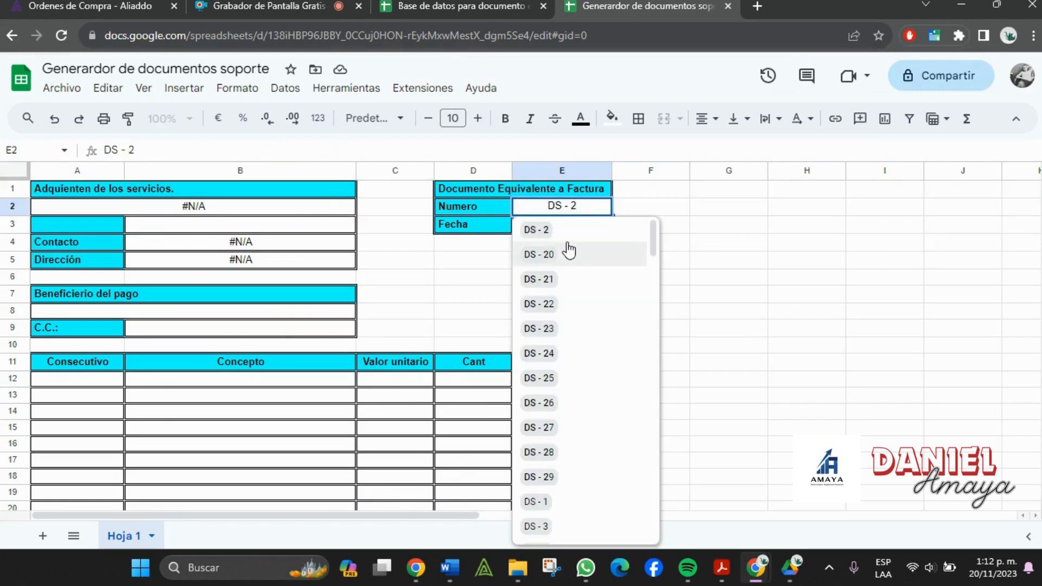
key(BackSpace)
text(1)
key(Return)
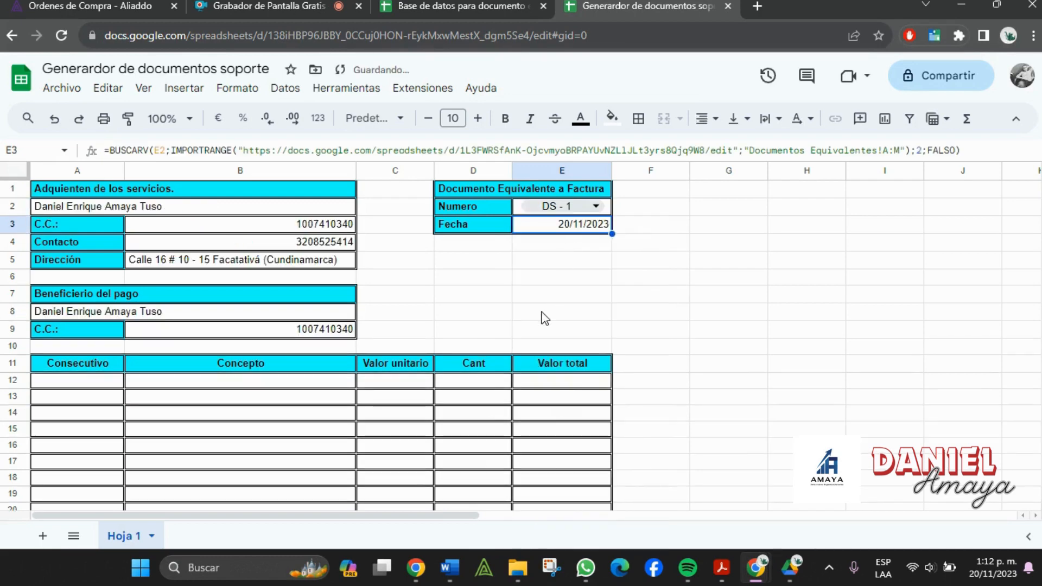
scroll(546, 319, down, 5)
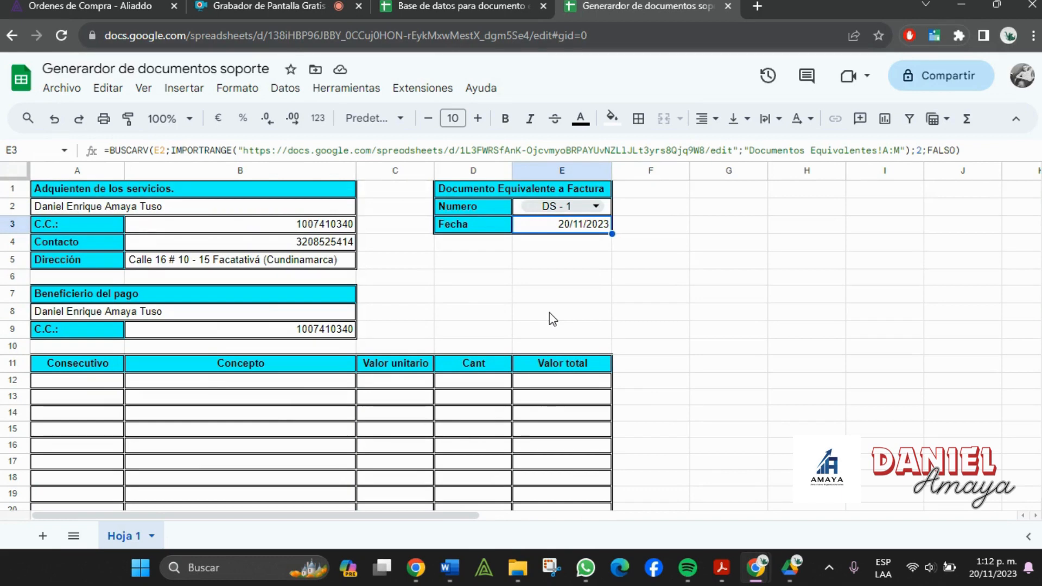
scroll(552, 320, down, 2)
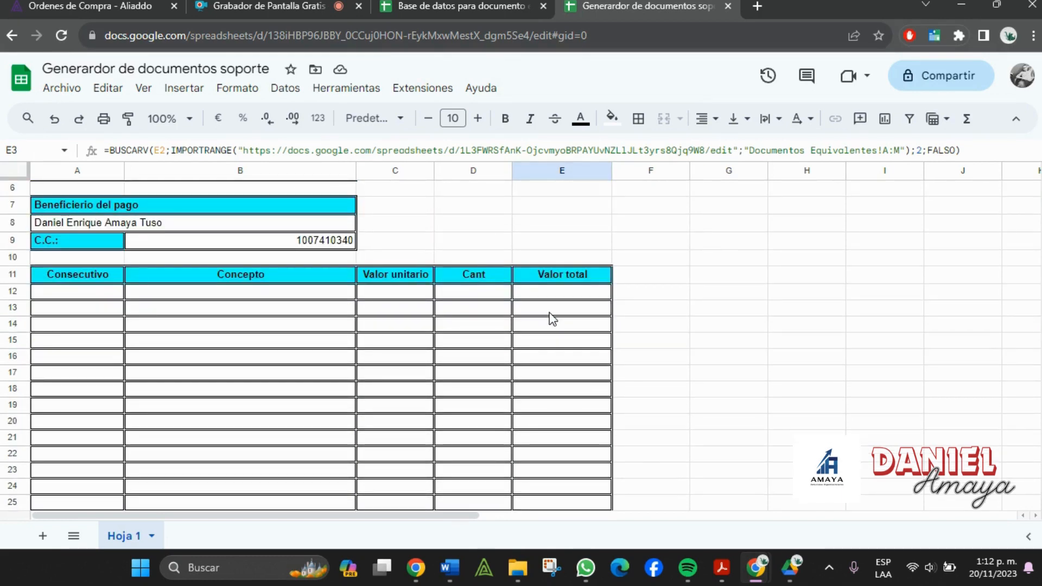
scroll(553, 319, down, 6)
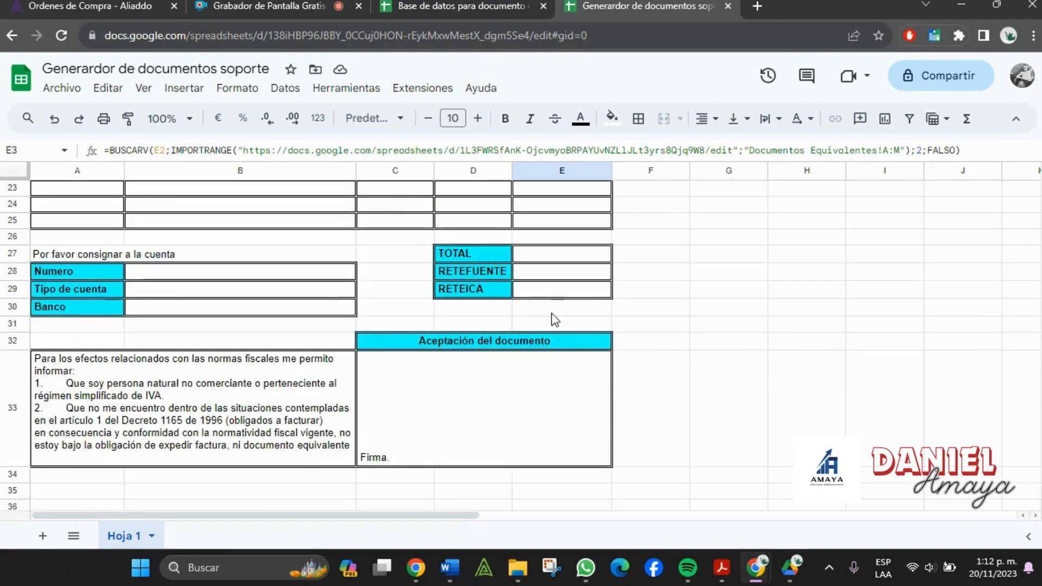
scroll(553, 321, up, 5)
scroll(132, 331, down, 3)
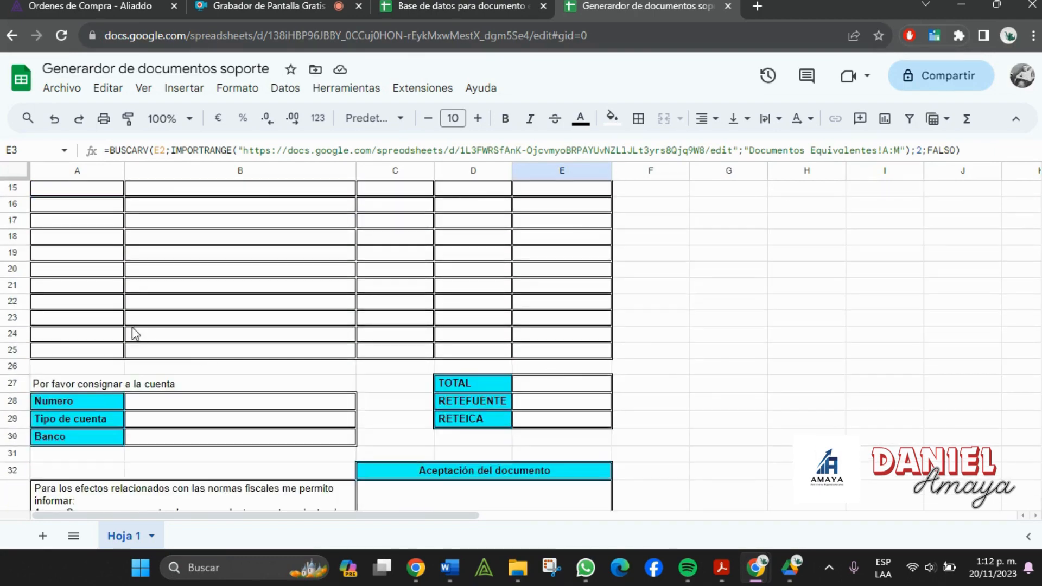
scroll(134, 332, down, 1)
click(211, 376)
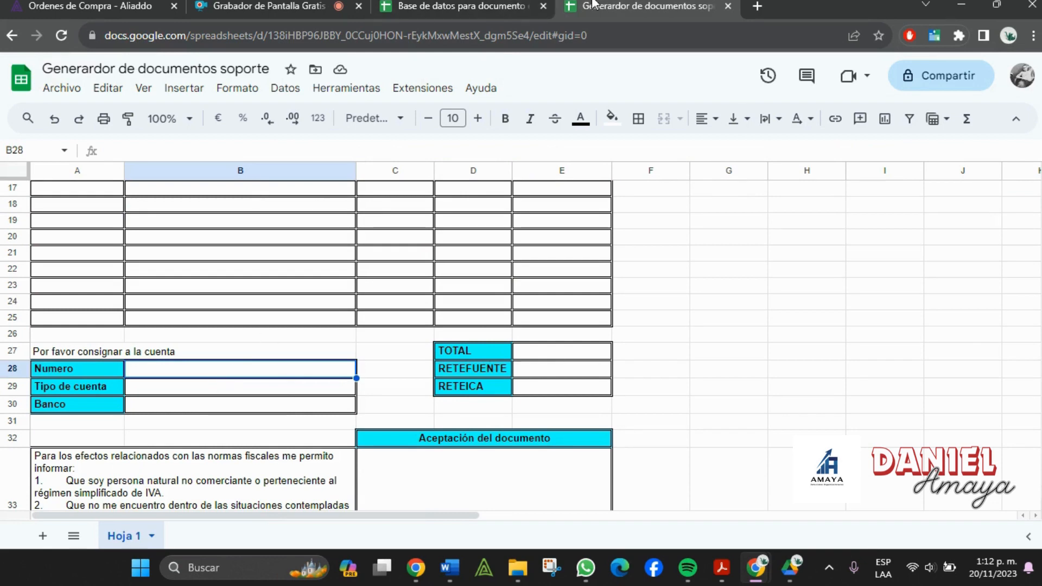
- Check the Retefuente and Reteica columns in the database spreadsheet against the generator's E28 cell
click(479, 5)
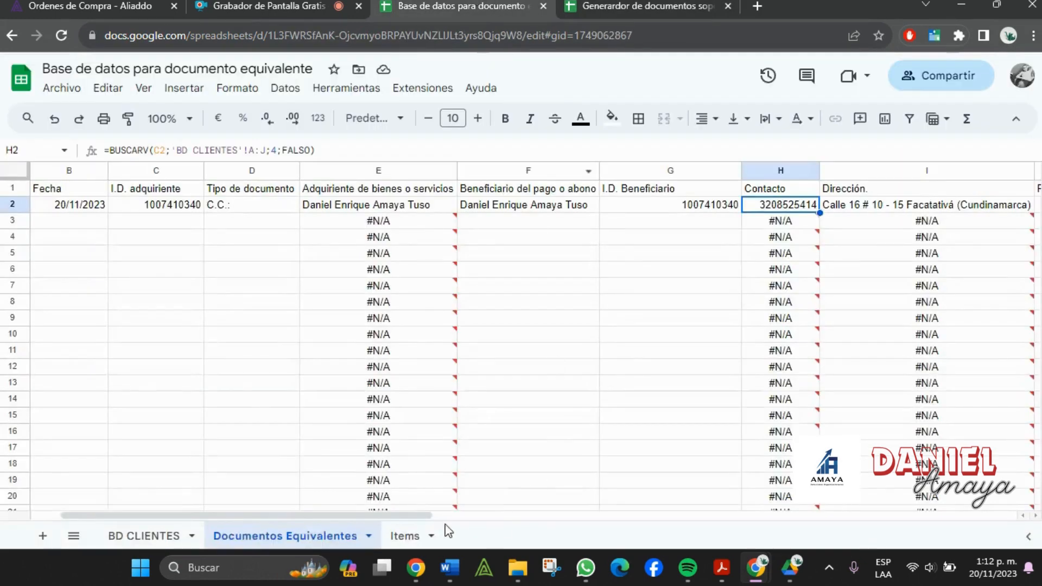
drag(360, 520, 689, 520)
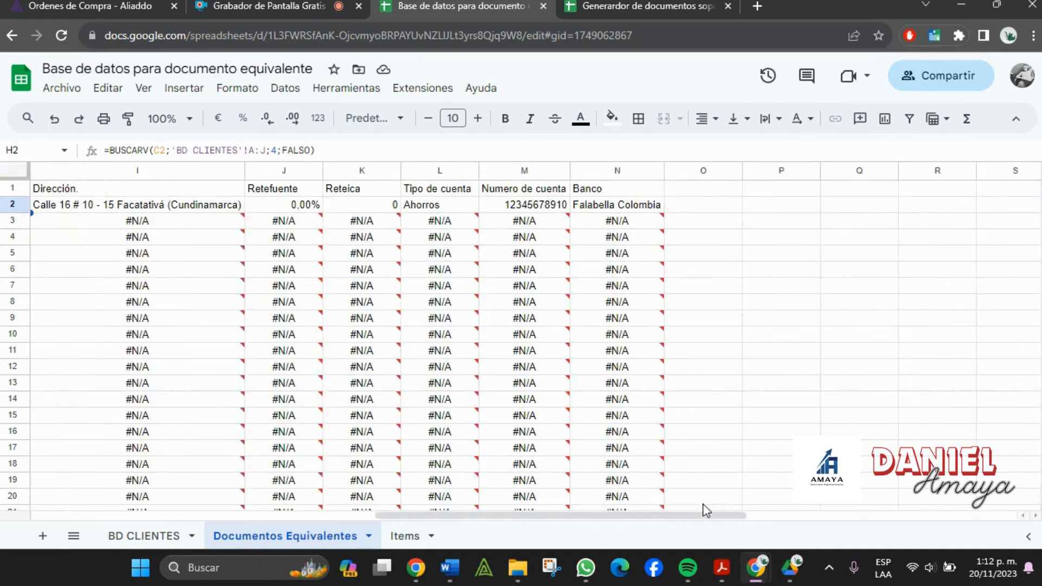
drag(577, 520, 493, 523)
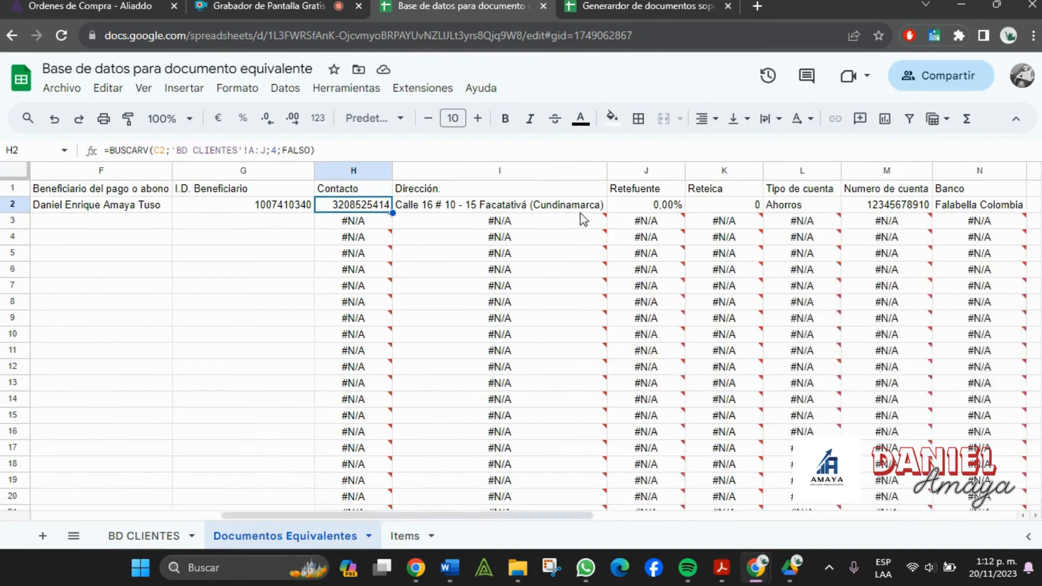
key(ctrl+Tab)
click(532, 372)
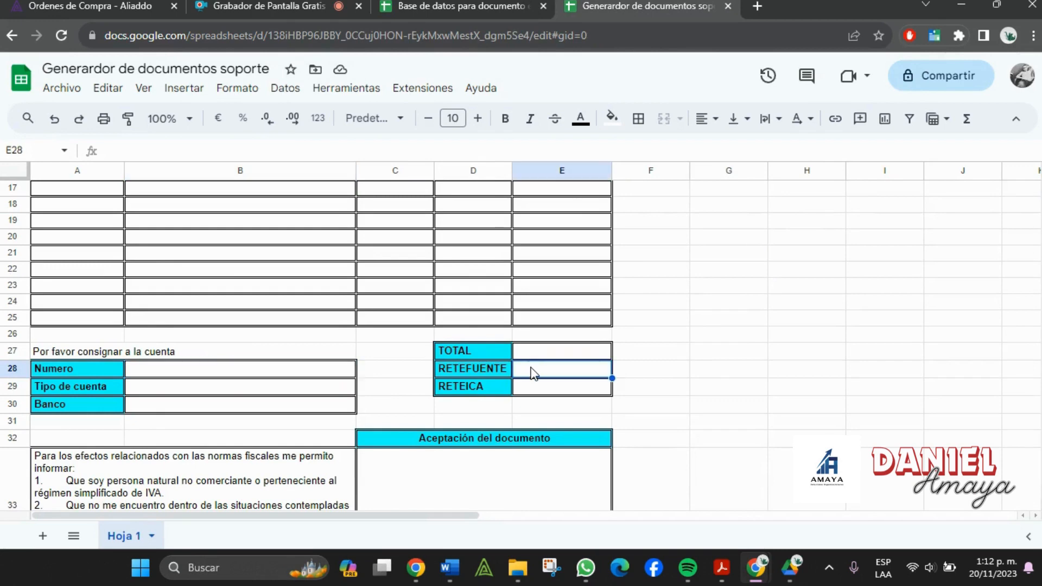
key(ctrl+shift+Tab)
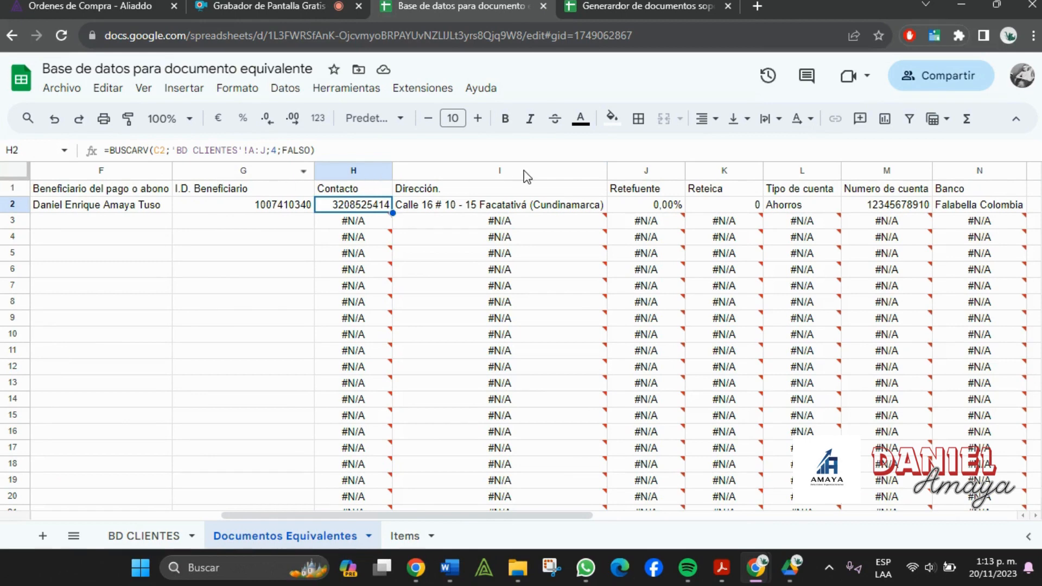
click(677, 5)
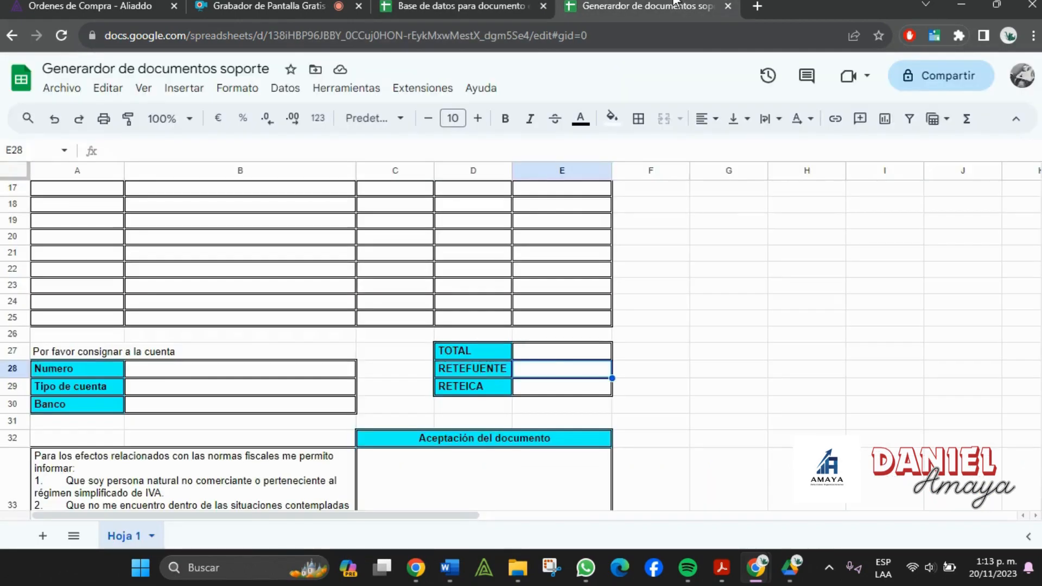
- Paste the BUSCARV/IMPORTRANGE lookup into RETEFUENTE cell E28 with column index 8
double_click(580, 373)
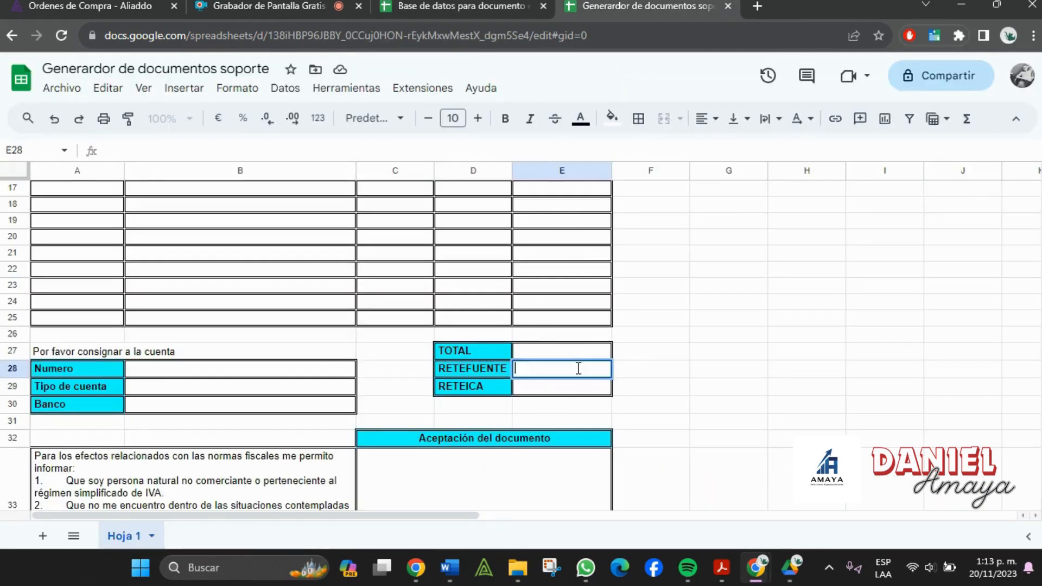
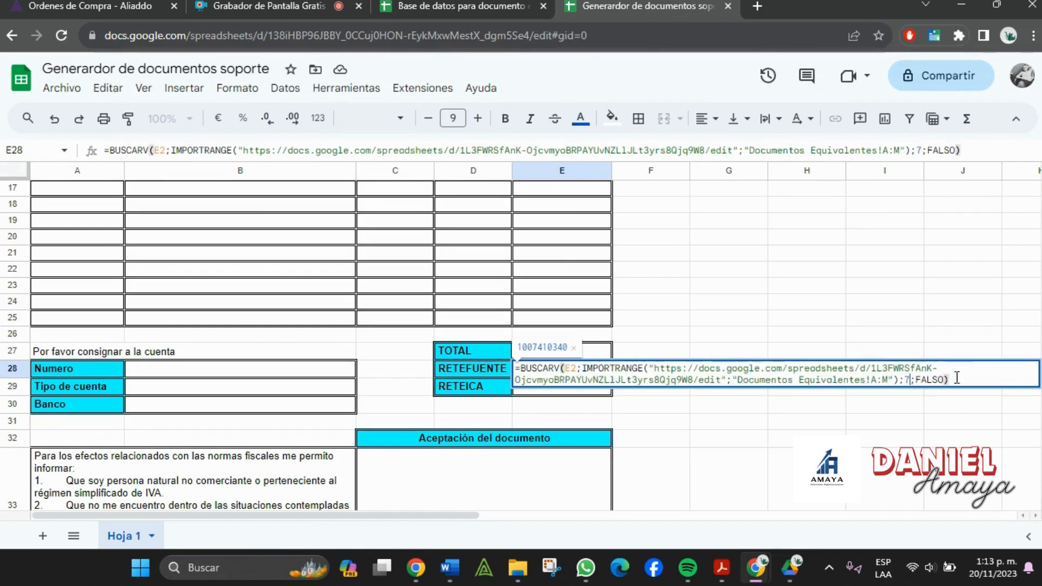
click(908, 378)
key(BackSpace)
text(8)
key(Return)
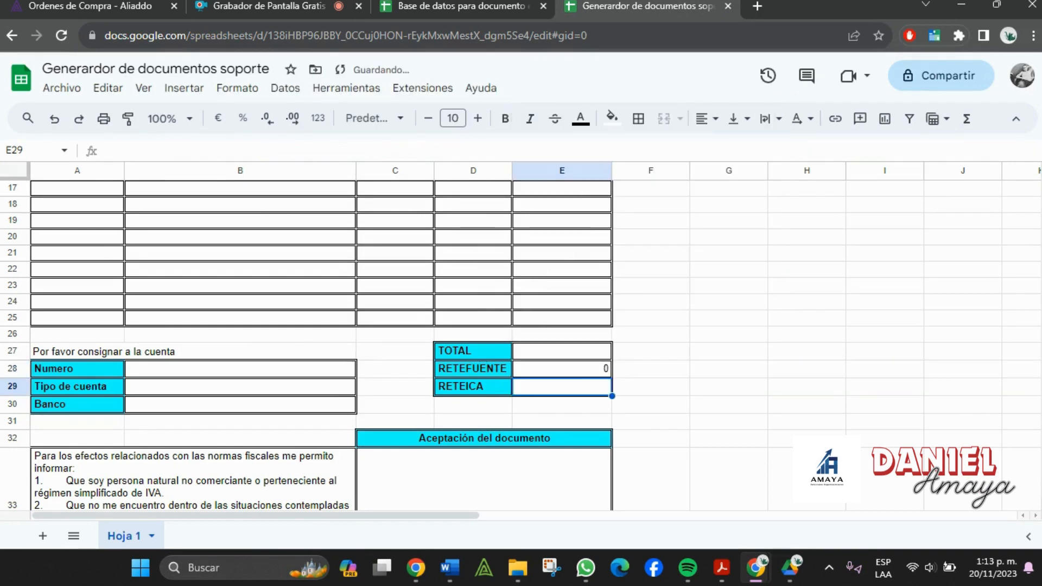
- Paste the same lookup into RETEICA cell E29 and confirm it, both showing 0
double_click(577, 401)
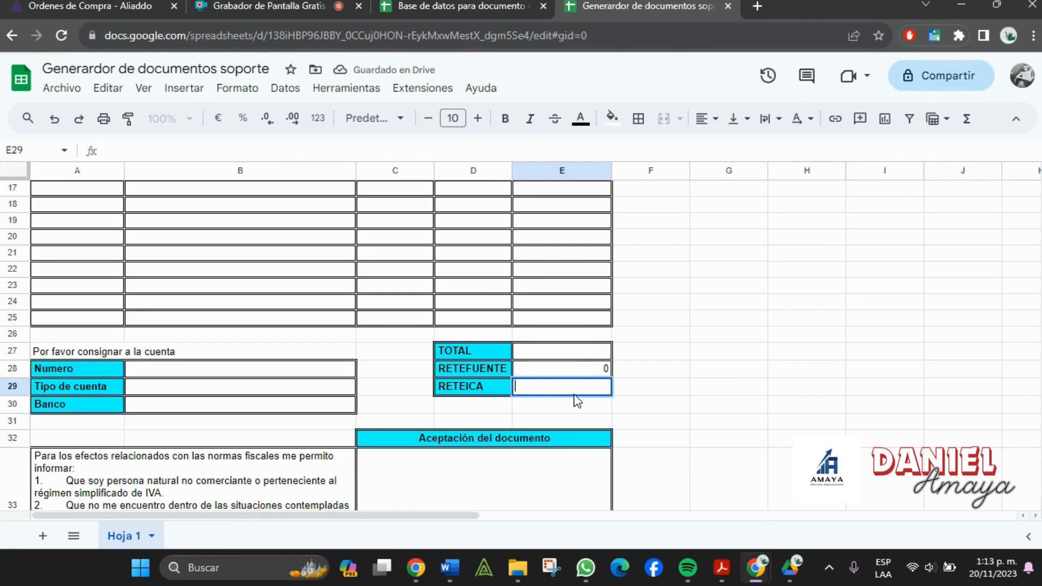
click(908, 399)
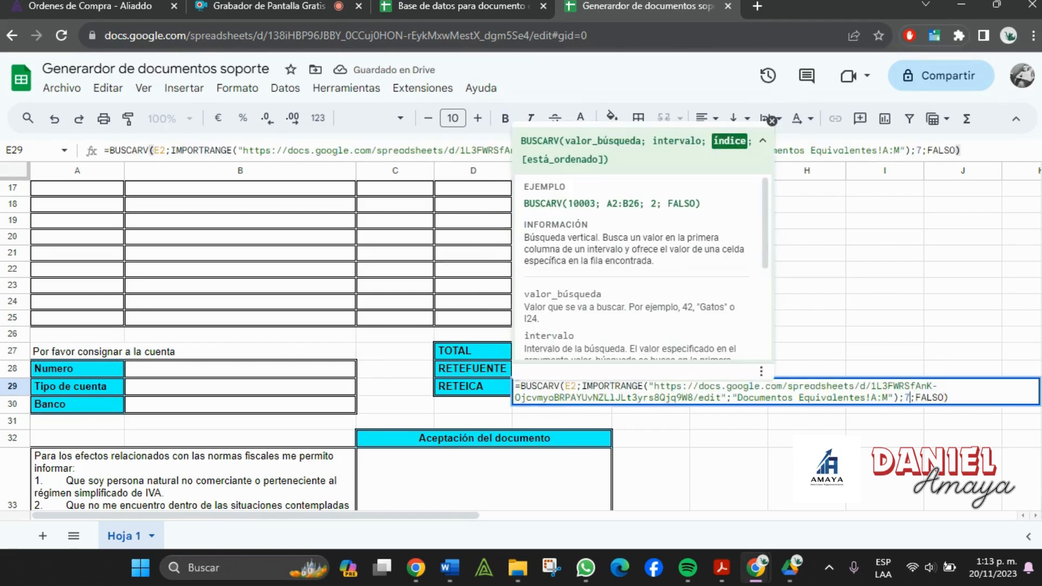
key(Return)
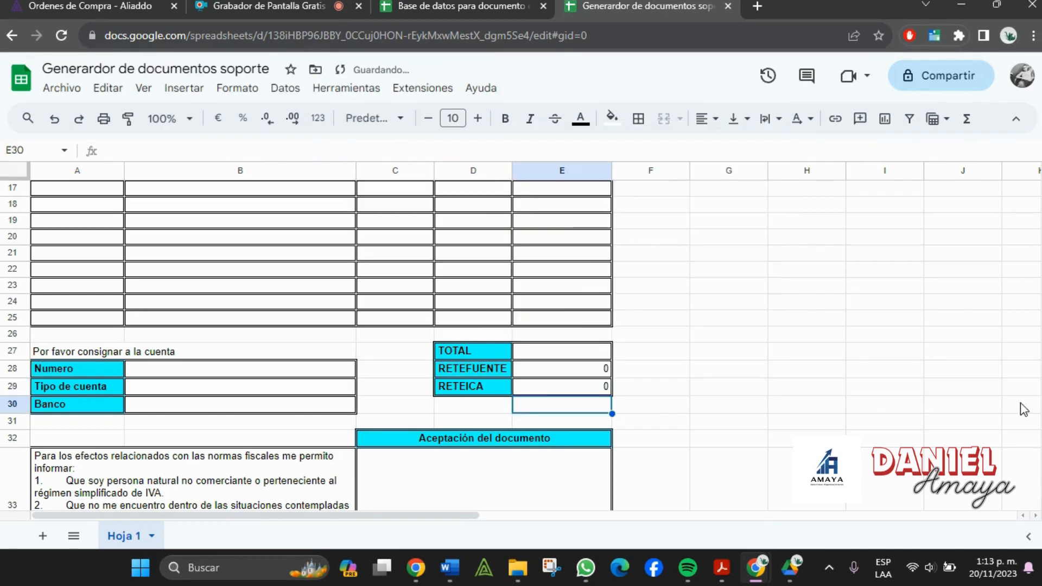
click(723, 370)
scroll(725, 370, down, 2)
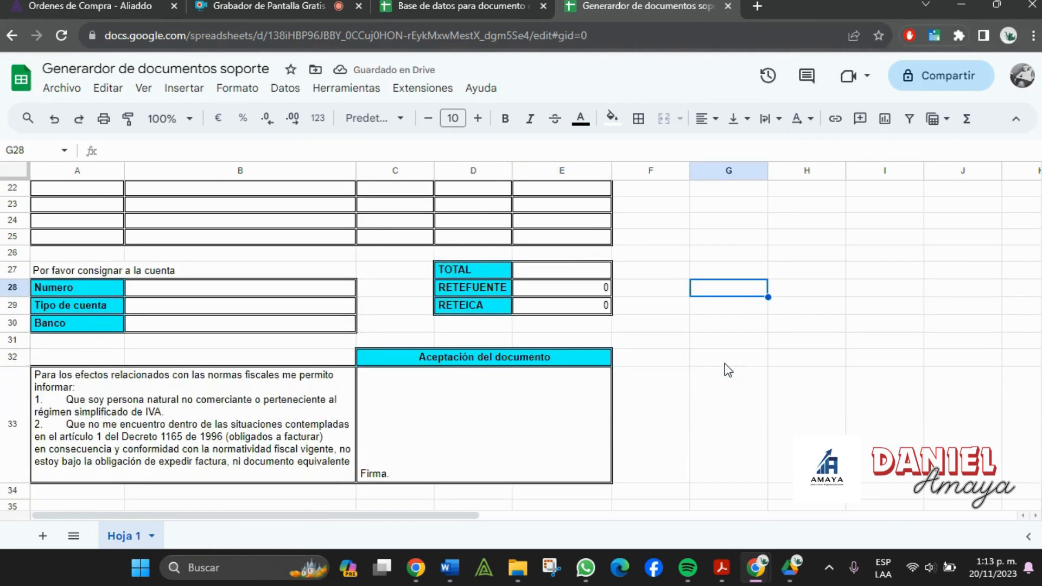
- Review the RETEFUENTE formula and the payment-account block's number, type and bank cells
click(599, 292)
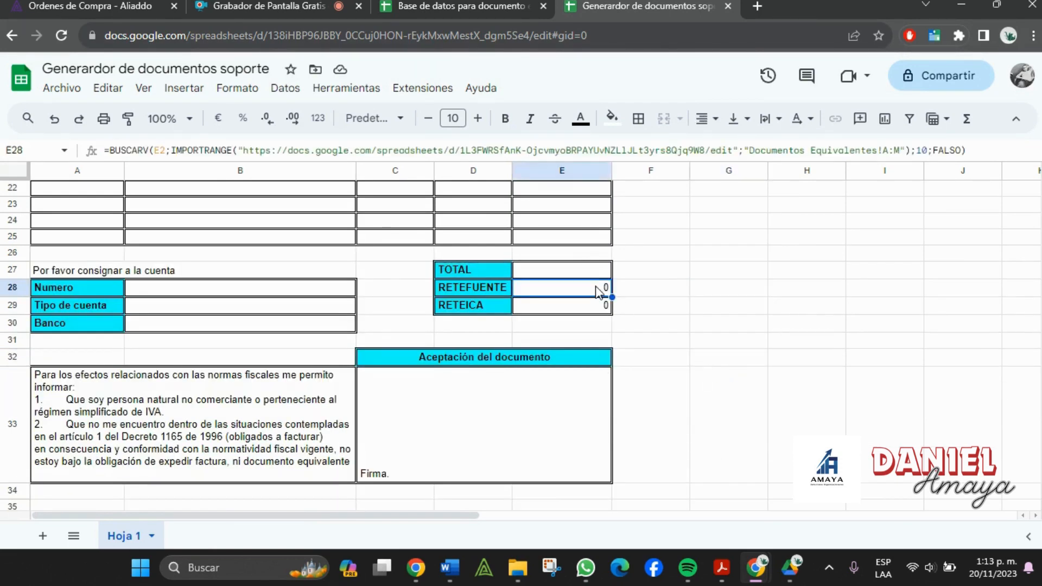
click(473, 339)
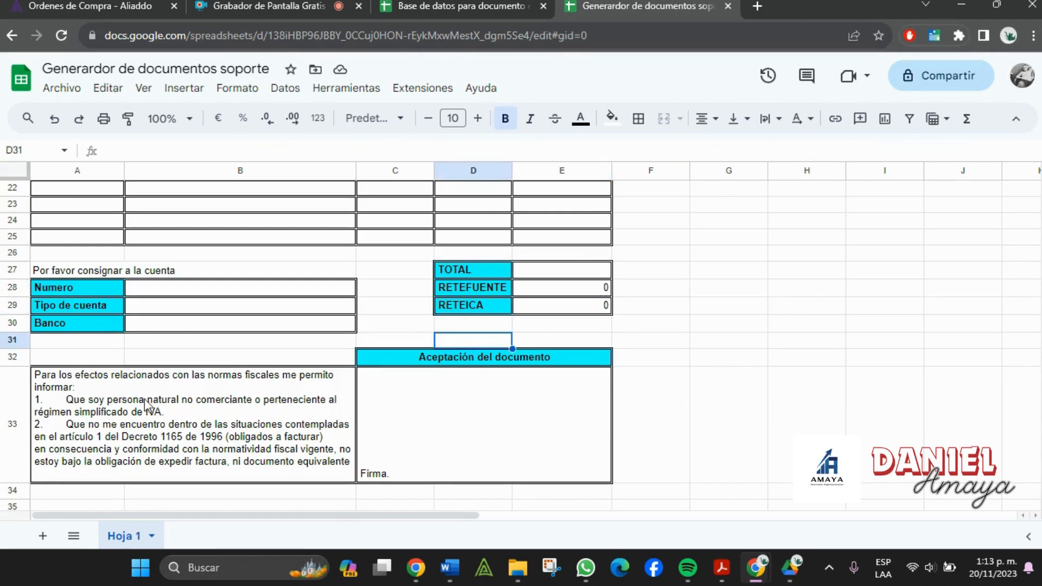
click(130, 411)
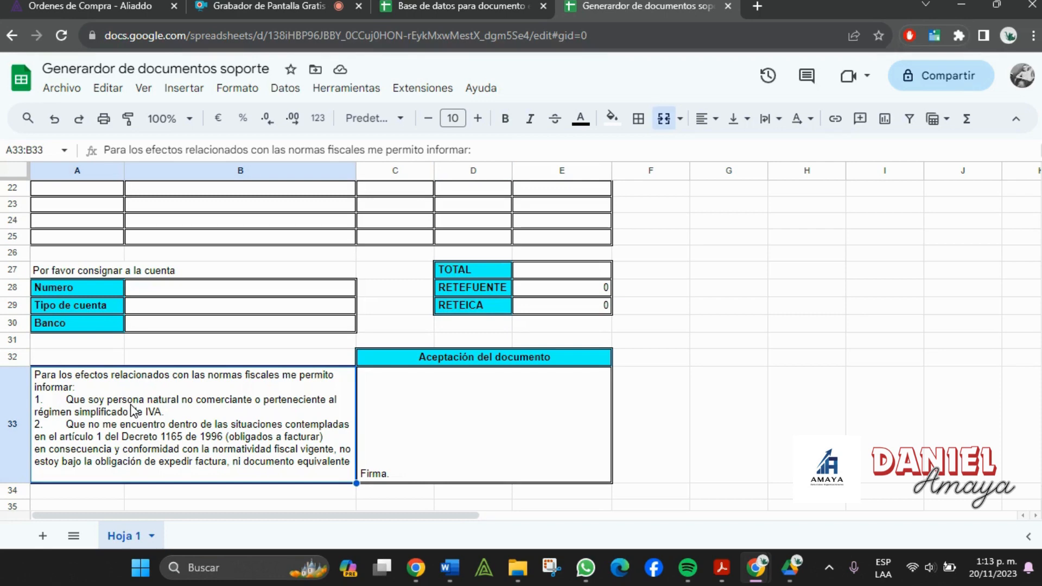
click(461, 442)
scroll(461, 442, up, 1)
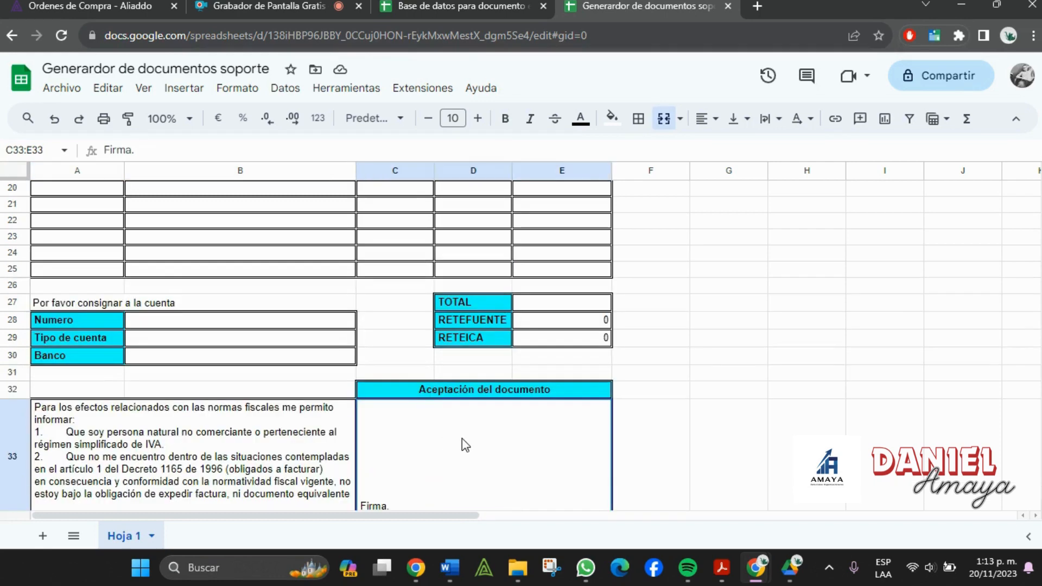
click(246, 307)
click(207, 324)
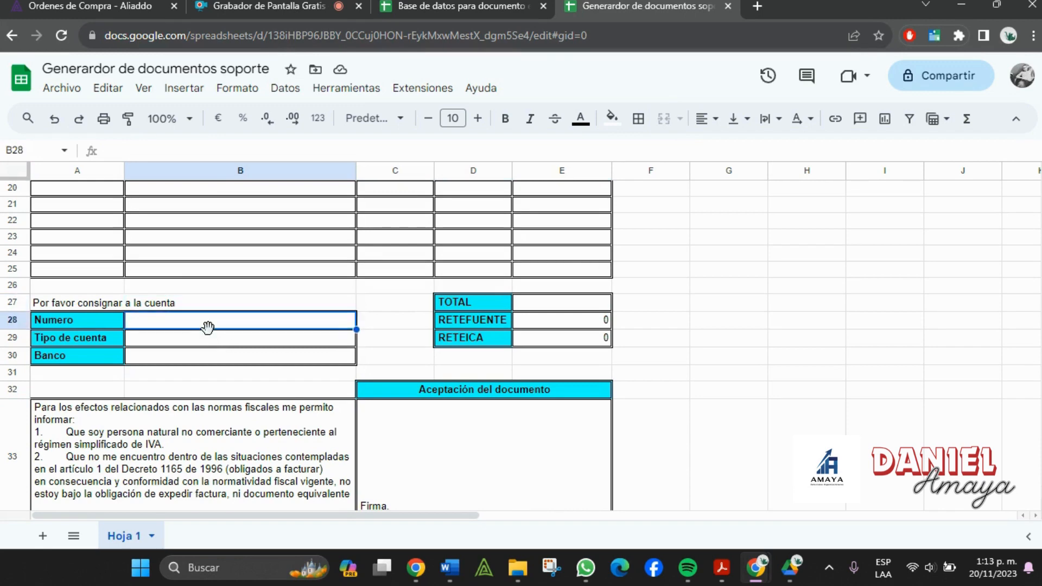
click(193, 341)
click(188, 359)
- Paste the BUSCARV/IMPORTRANGE lookup into the account type cell B29
click(504, 6)
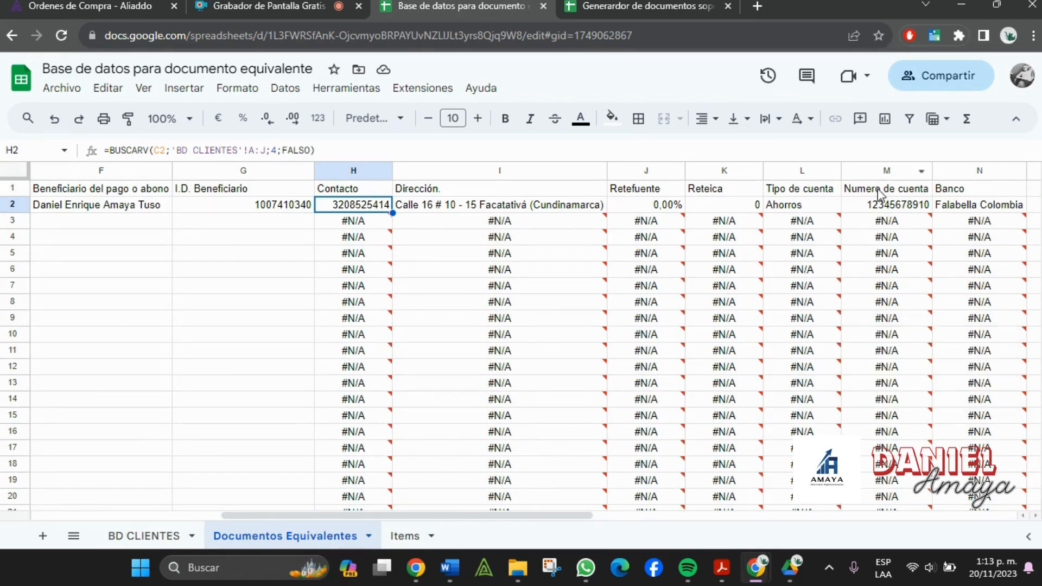
key(ctrl+Tab)
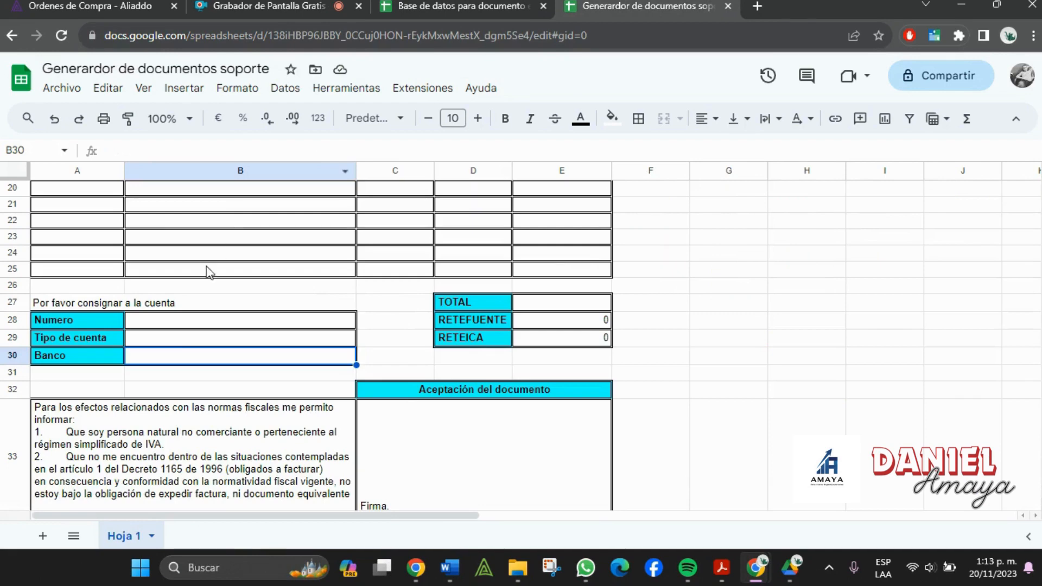
double_click(176, 337)
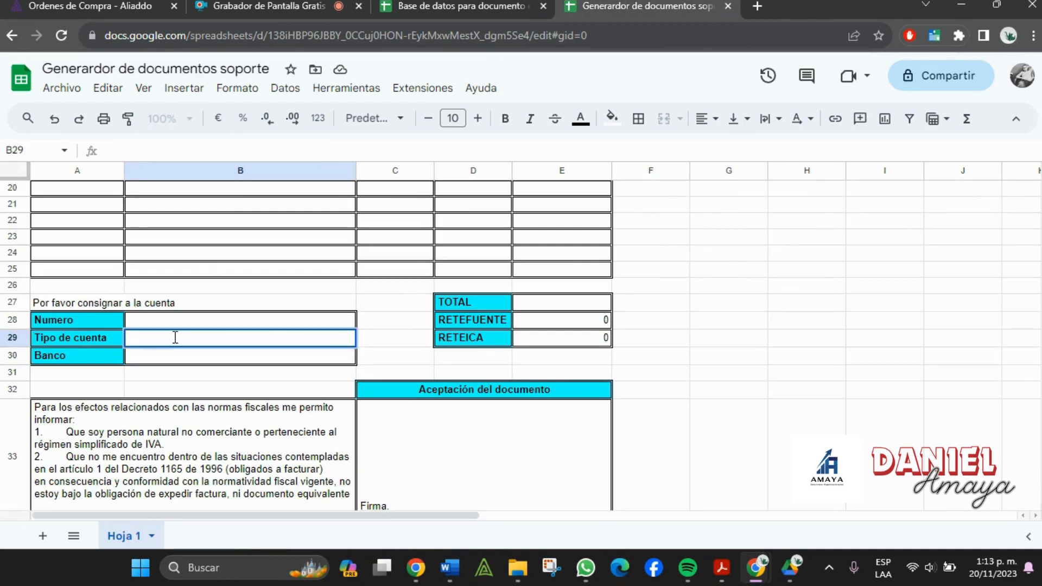
click(948, 338)
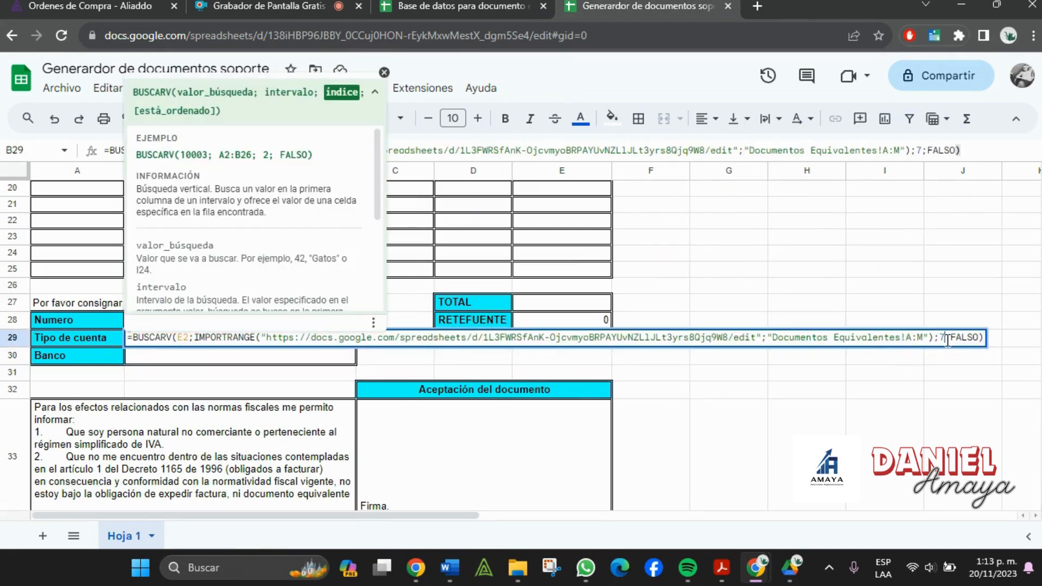
key(Return)
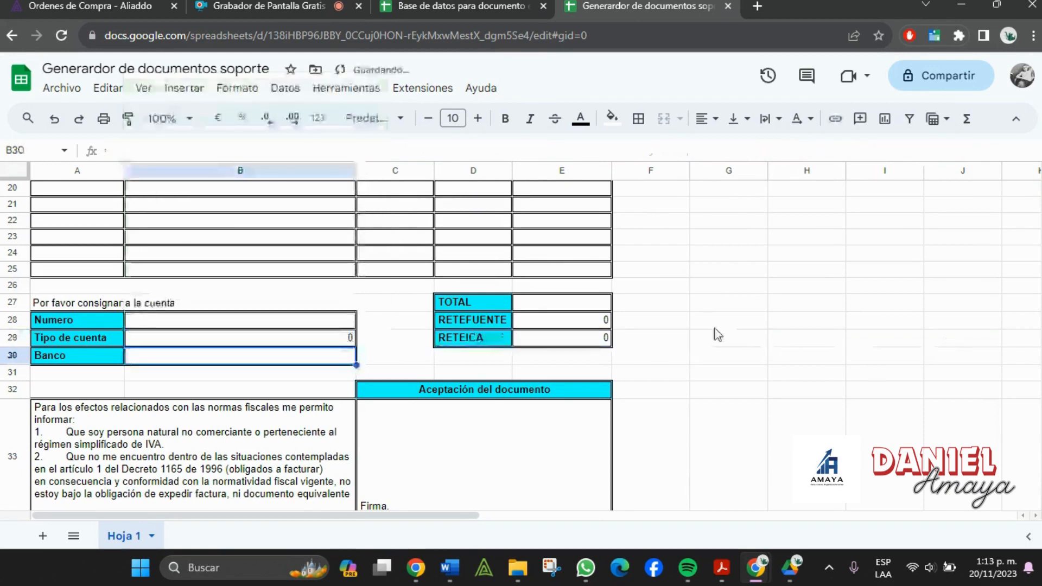
- Paste the lookup into account number cell B28 with column index 10, and set B29's index to 12
click(259, 326)
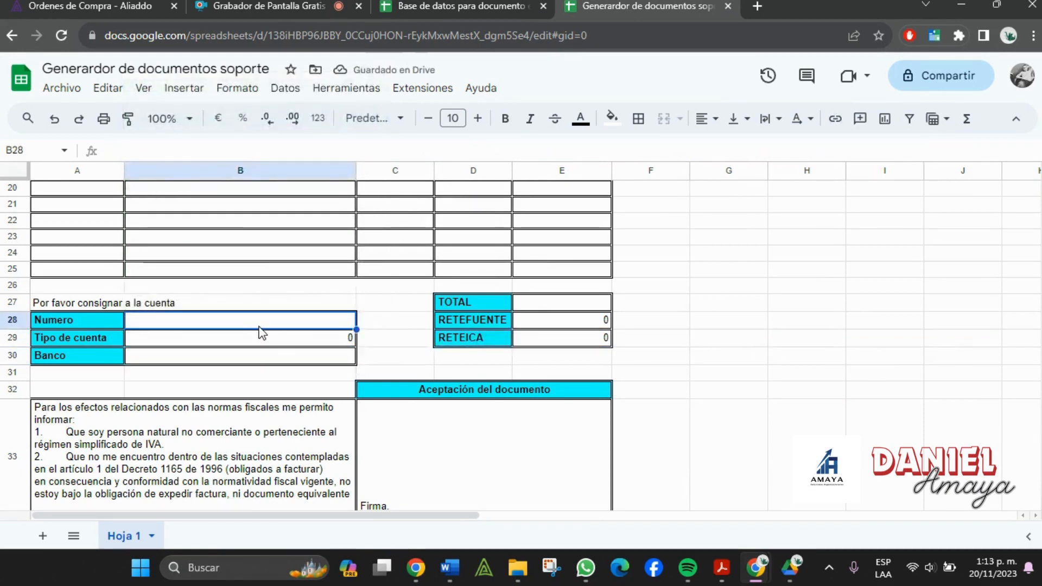
double_click(260, 328)
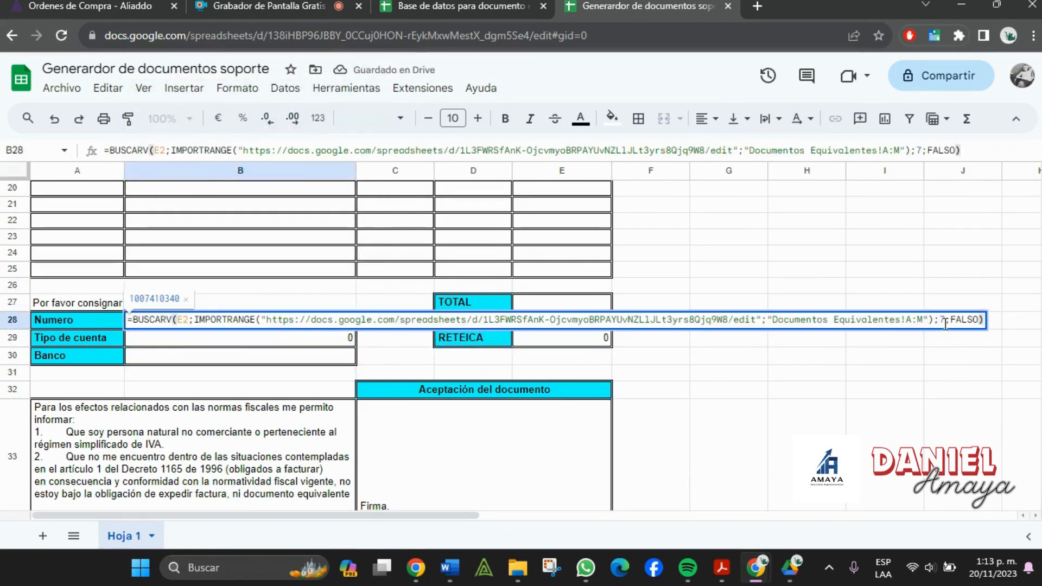
double_click(943, 322)
text(10)
key(Return)
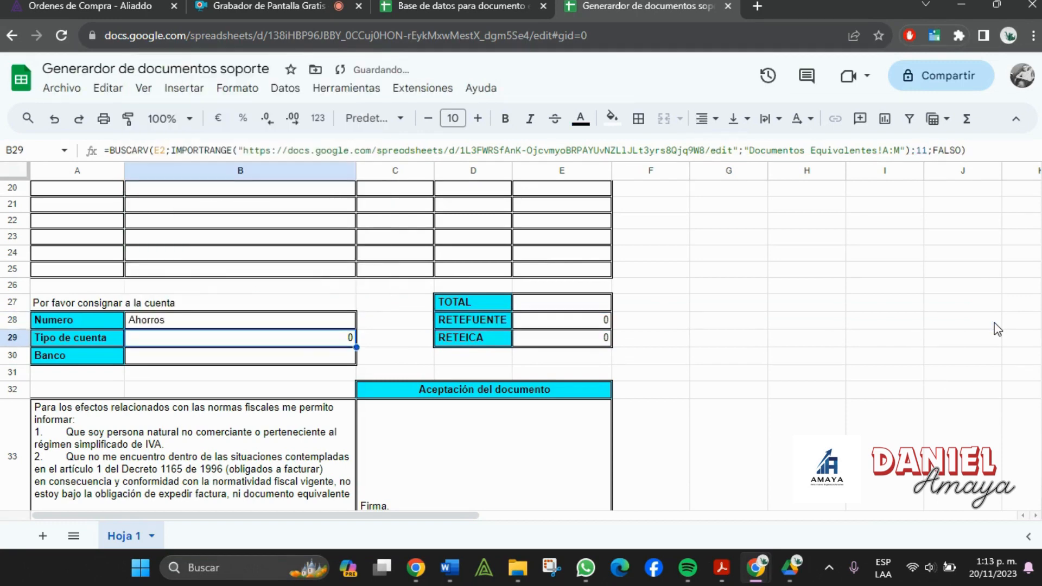
key(Return)
double_click(951, 322)
text(12)
key(Return)
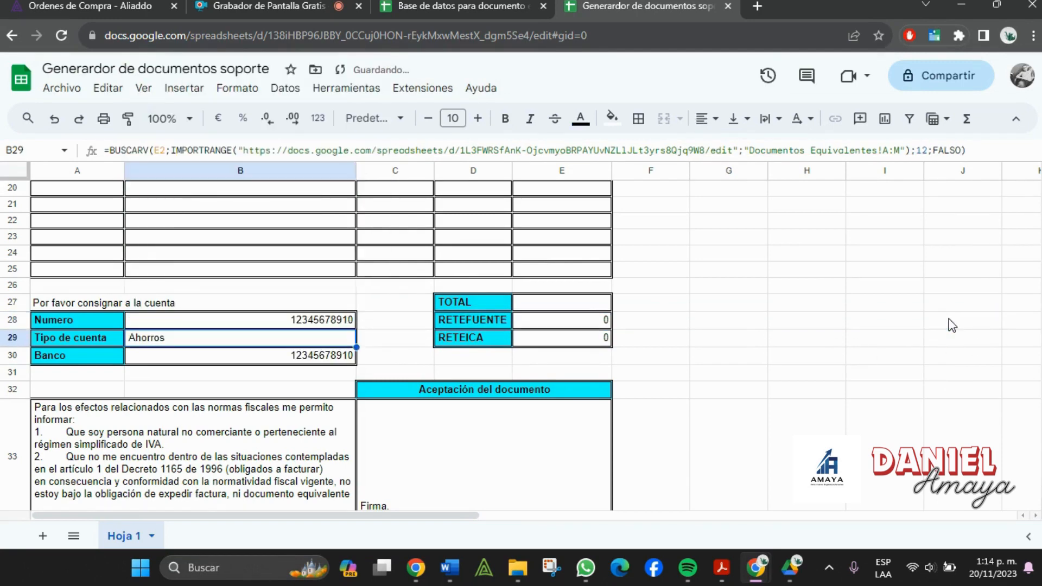
- Check the B28–B30 formulas and change the column index in the bank cell B30
click(345, 319)
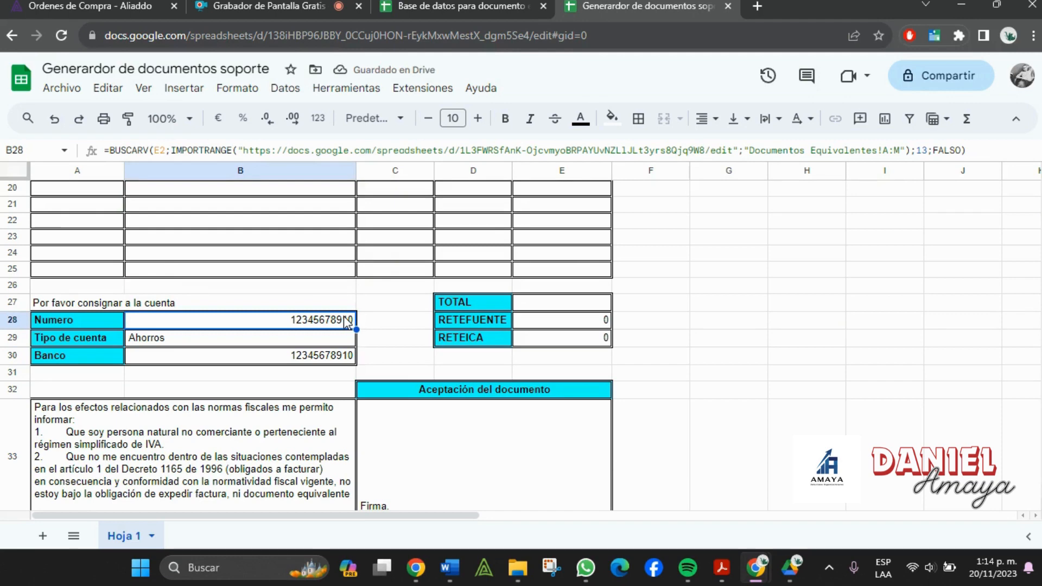
click(327, 340)
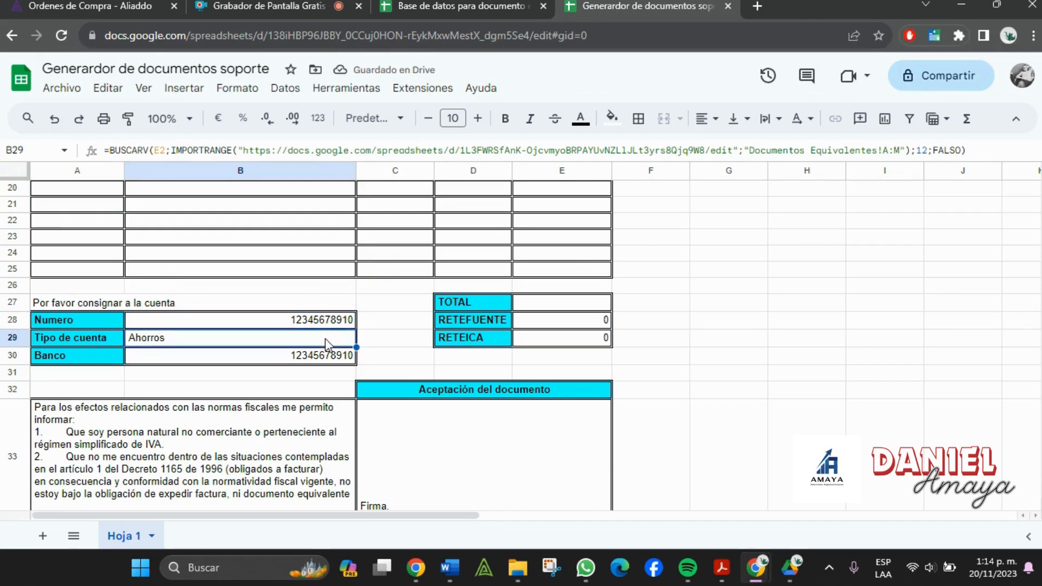
click(266, 363)
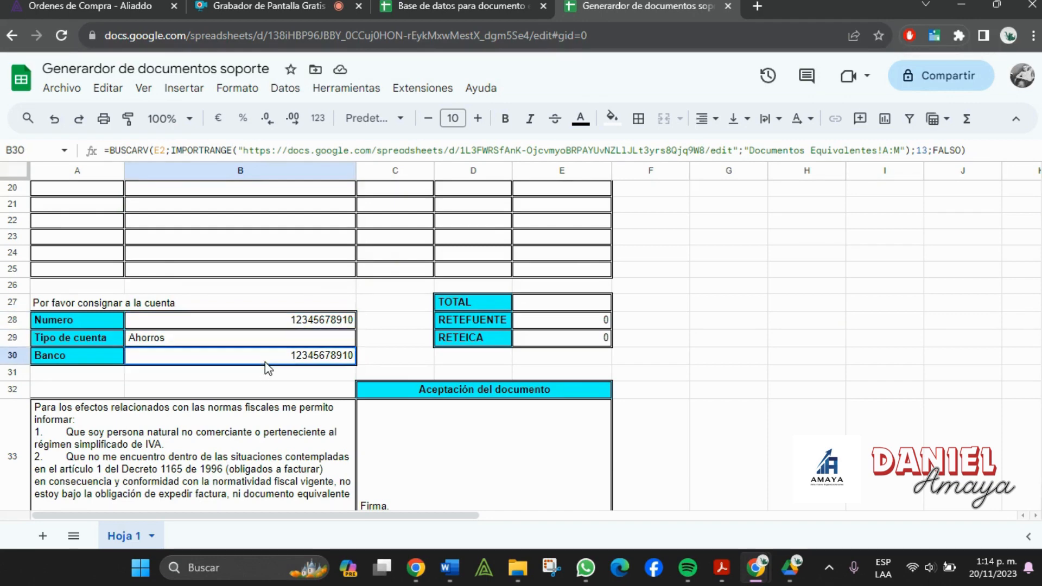
click(929, 150)
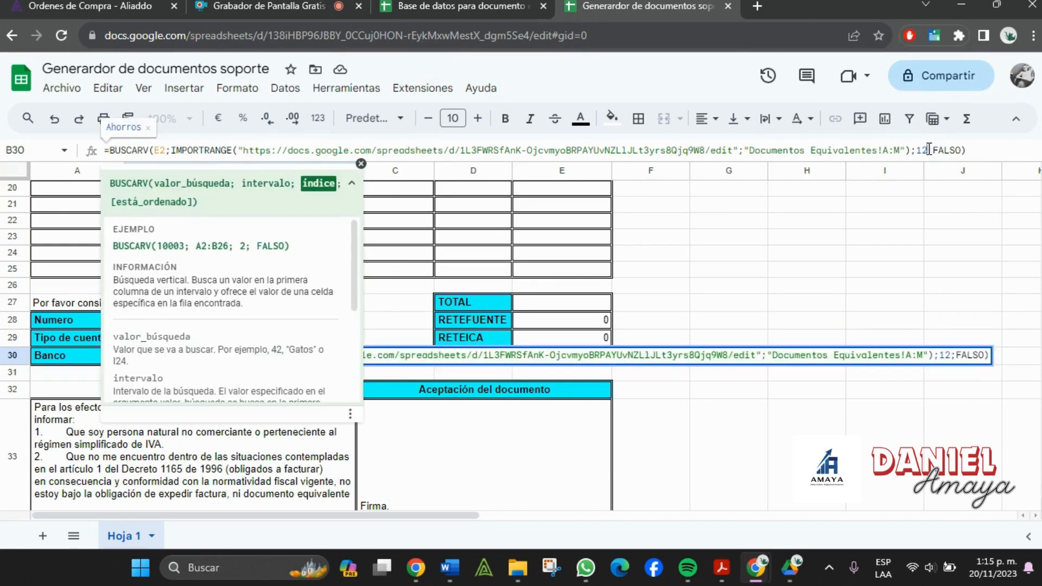
key(BackSpace)
key(Return)
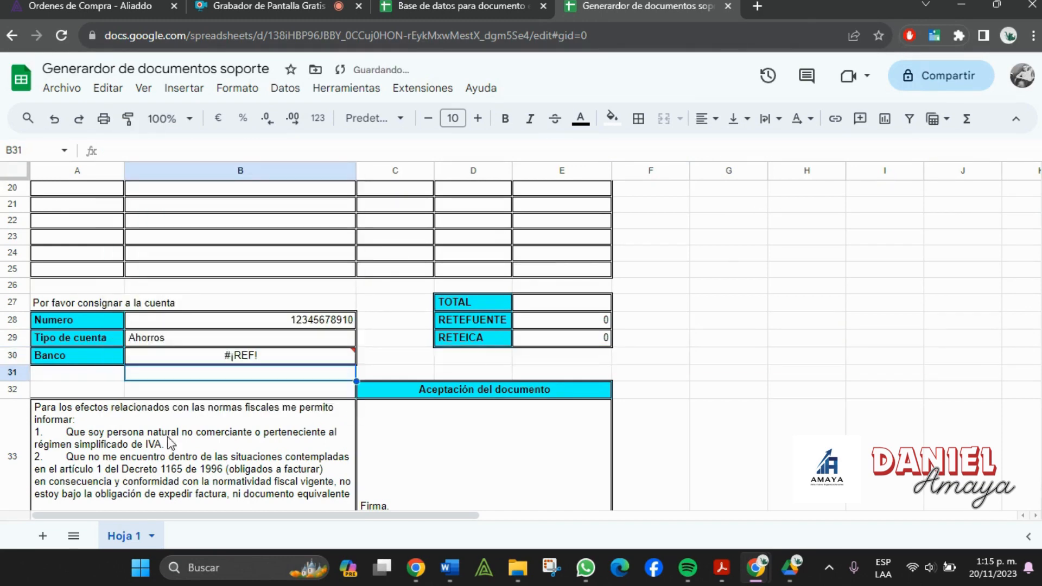
- Extend B30's imported range to A:N to fix its reference error and show Falabella Colombia
click(257, 353)
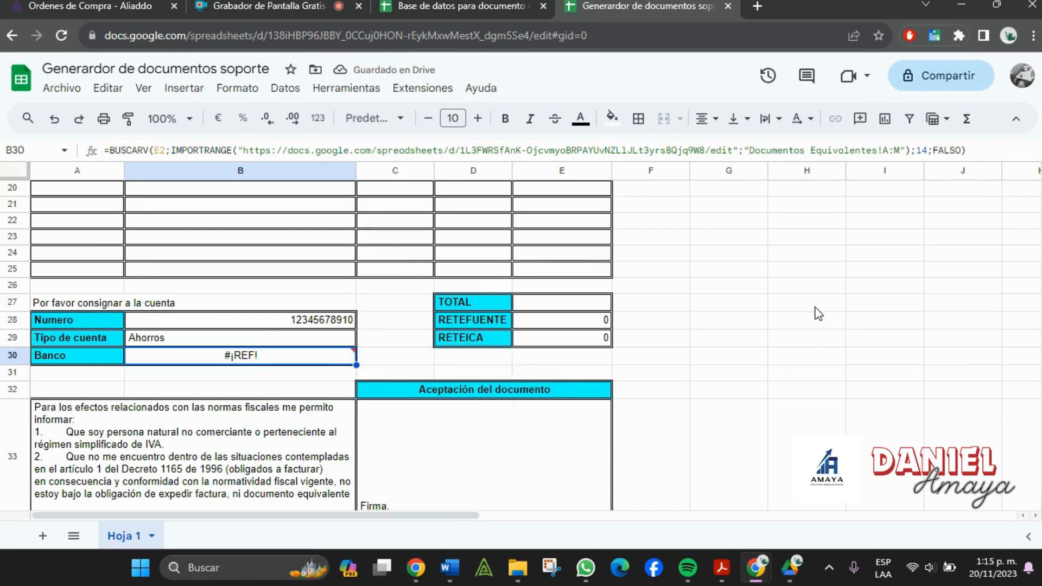
click(900, 150)
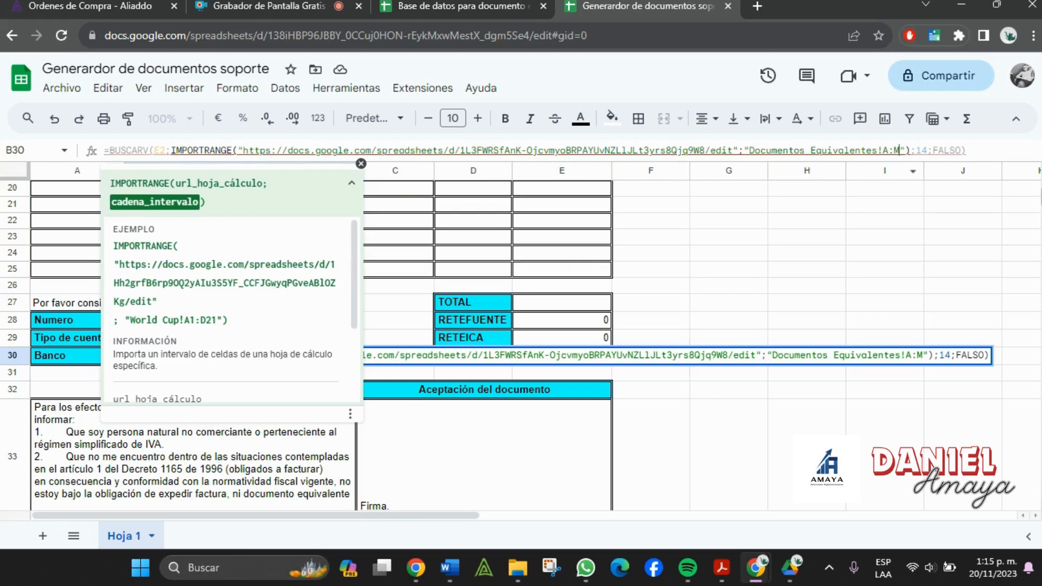
key(BackSpace)
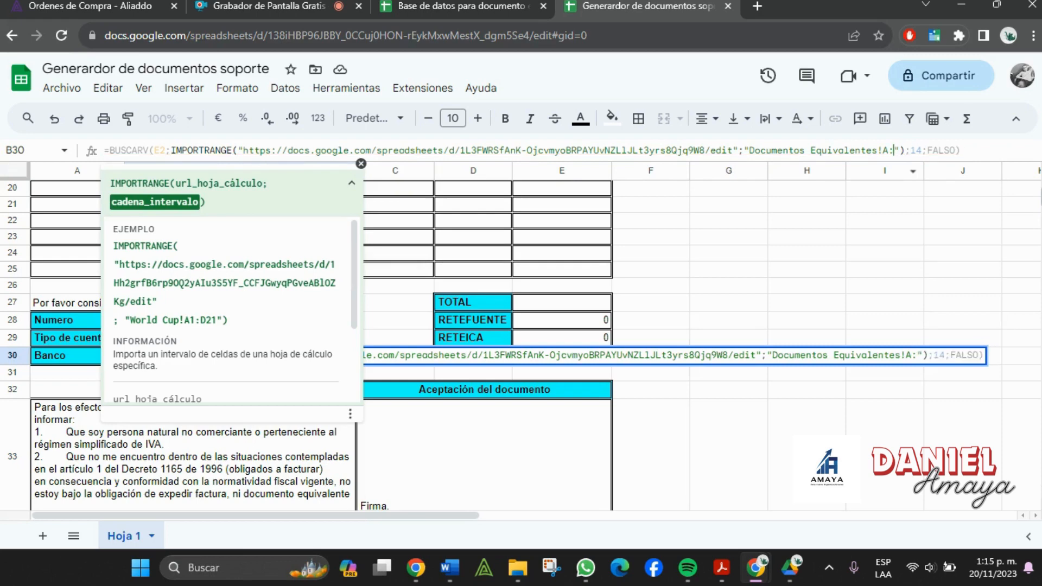
text(N)
key(Return)
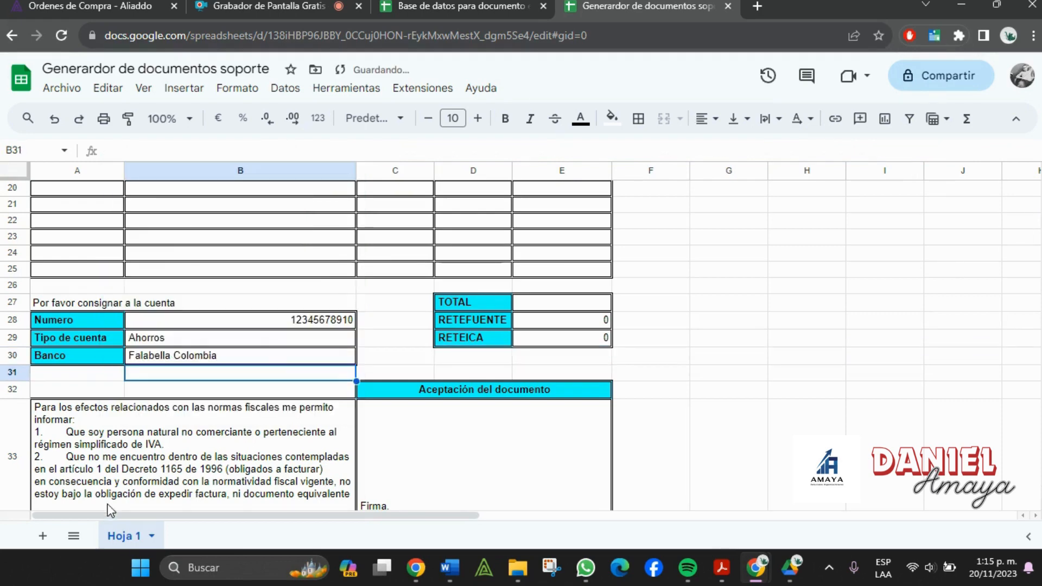
click(821, 430)
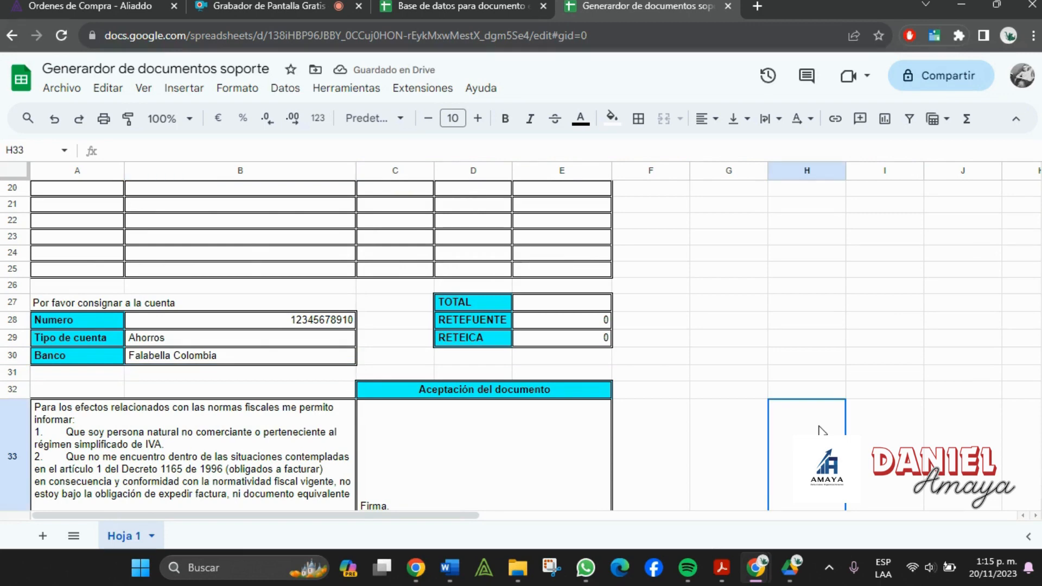
- Scroll over Hoja 1's item rows, select A12, then switch to the Grabador de Pantalla page
scroll(467, 336, down, 2)
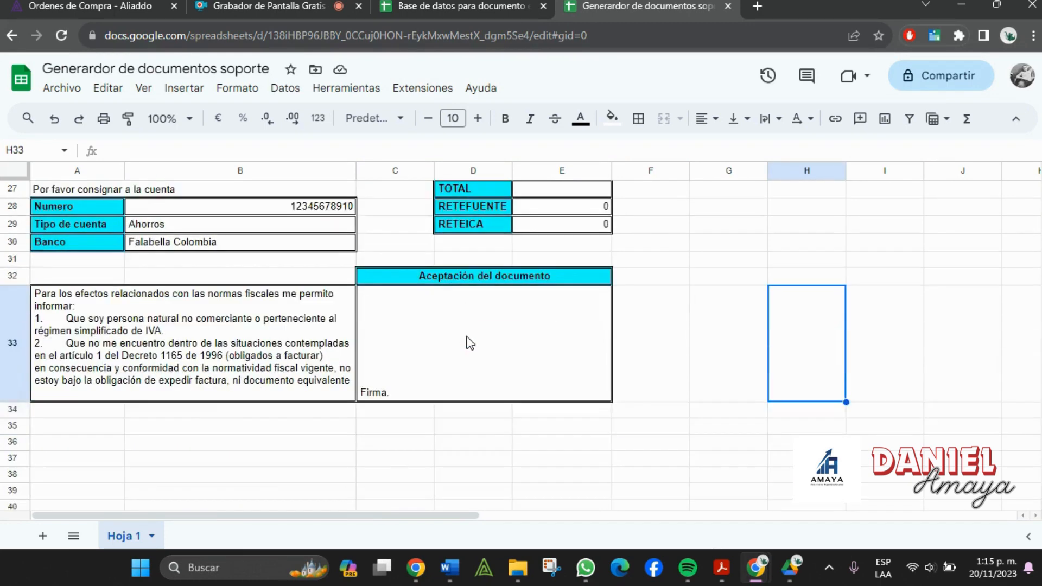
scroll(566, 365, up, 5)
scroll(234, 247, up, 4)
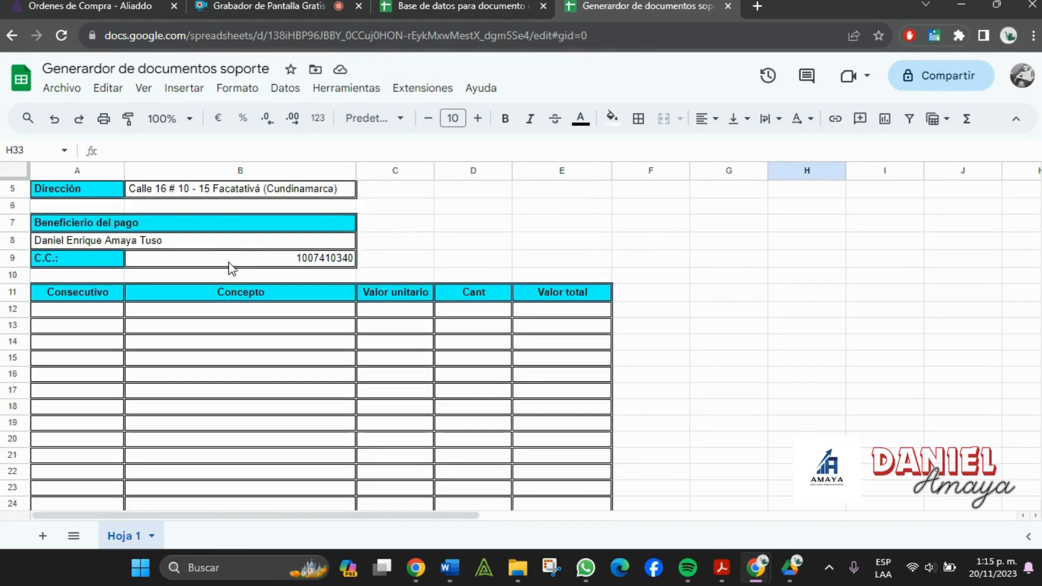
scroll(239, 266, down, 1)
click(74, 315)
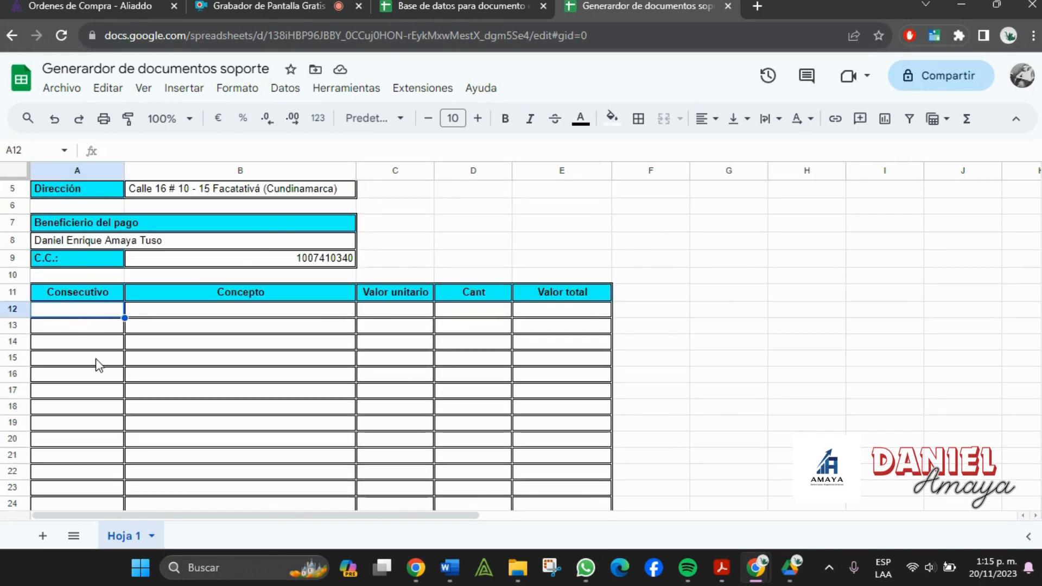
scroll(389, 370, down, 2)
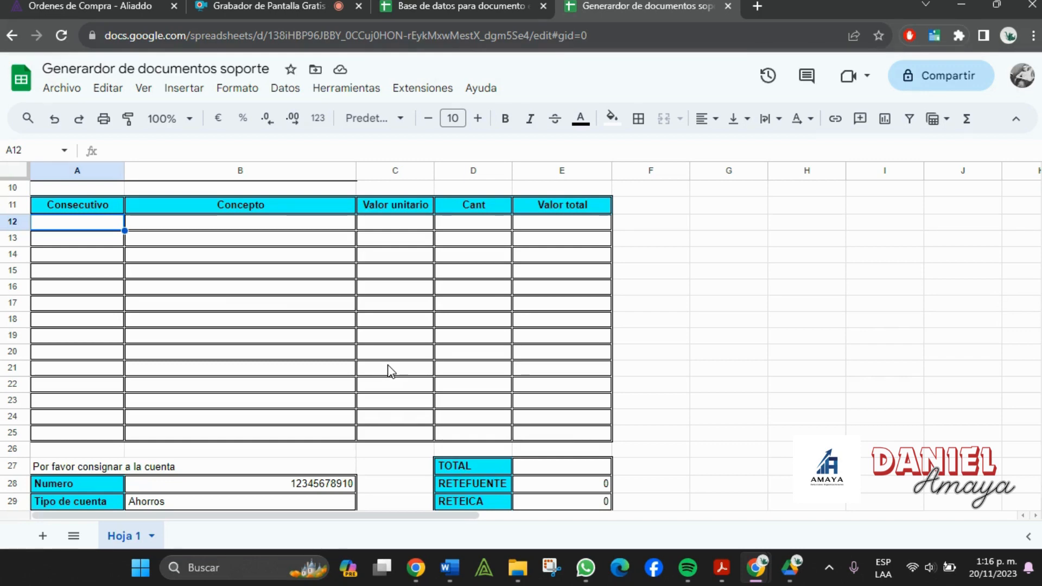
click(278, 4)
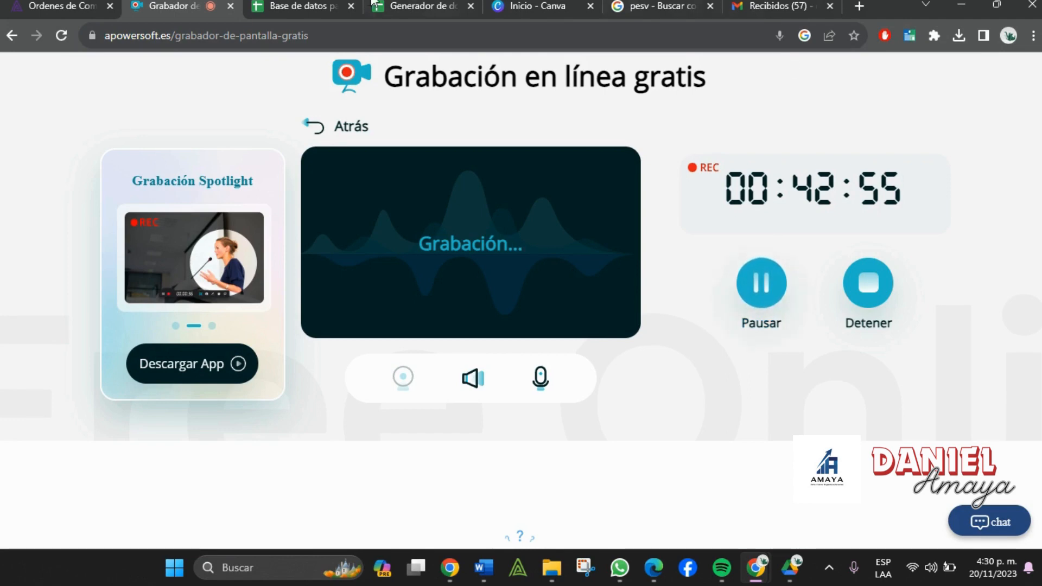
- Select columns A to E of the database's Items sheet
click(294, 4)
click(400, 4)
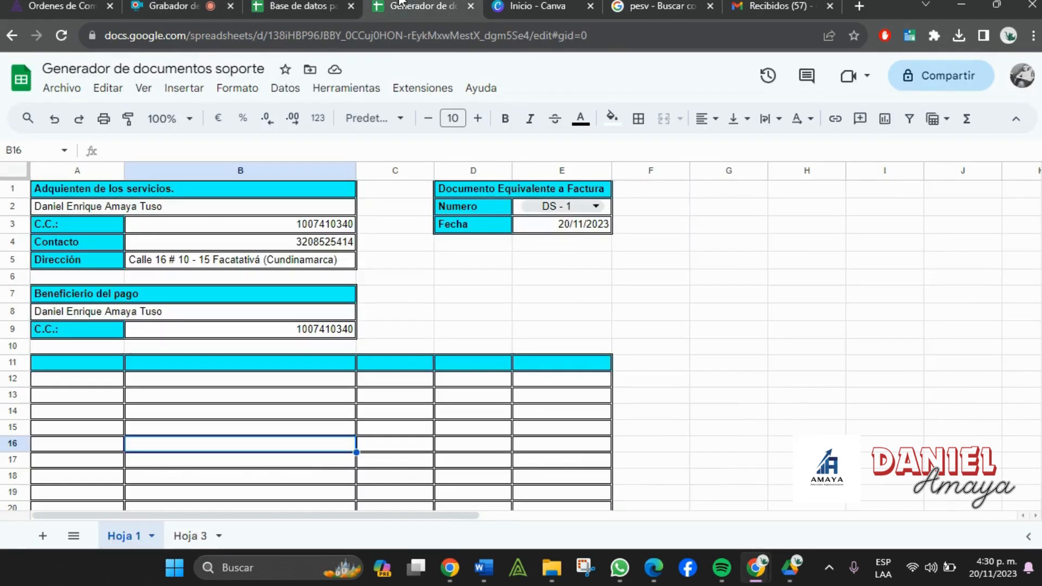
scroll(579, 450, down, 3)
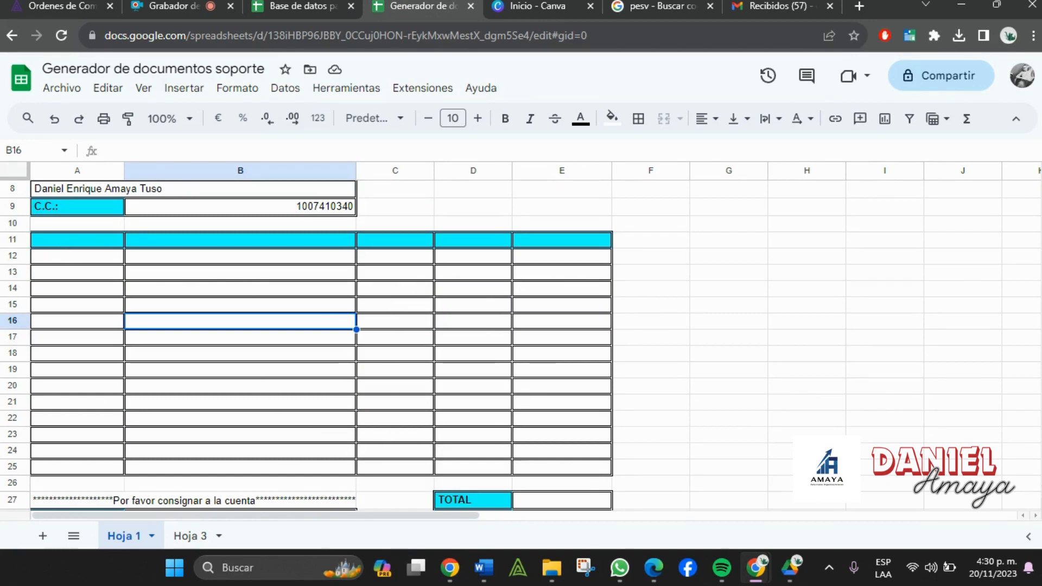
click(314, 15)
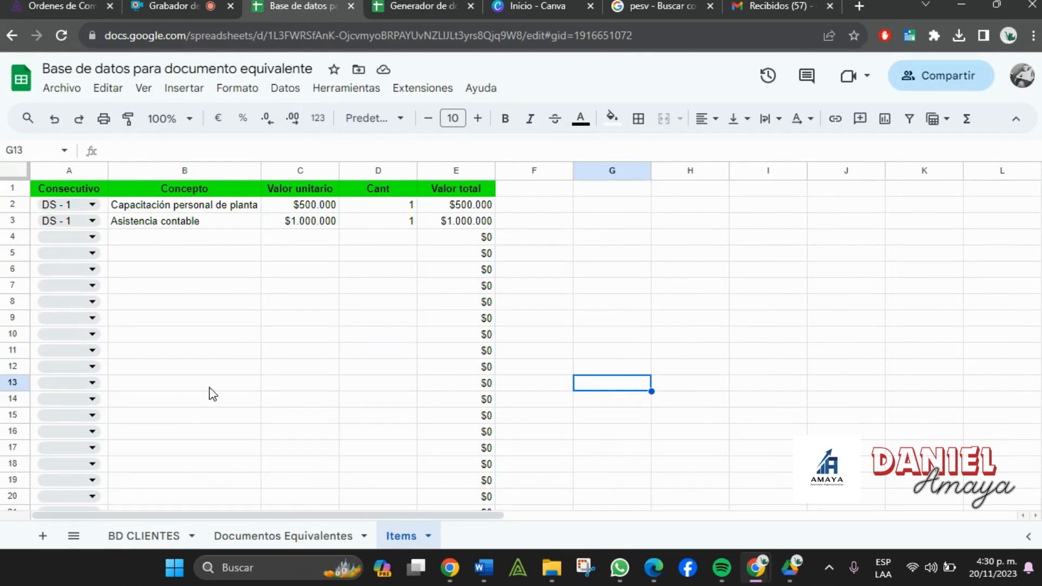
drag(76, 175, 467, 174)
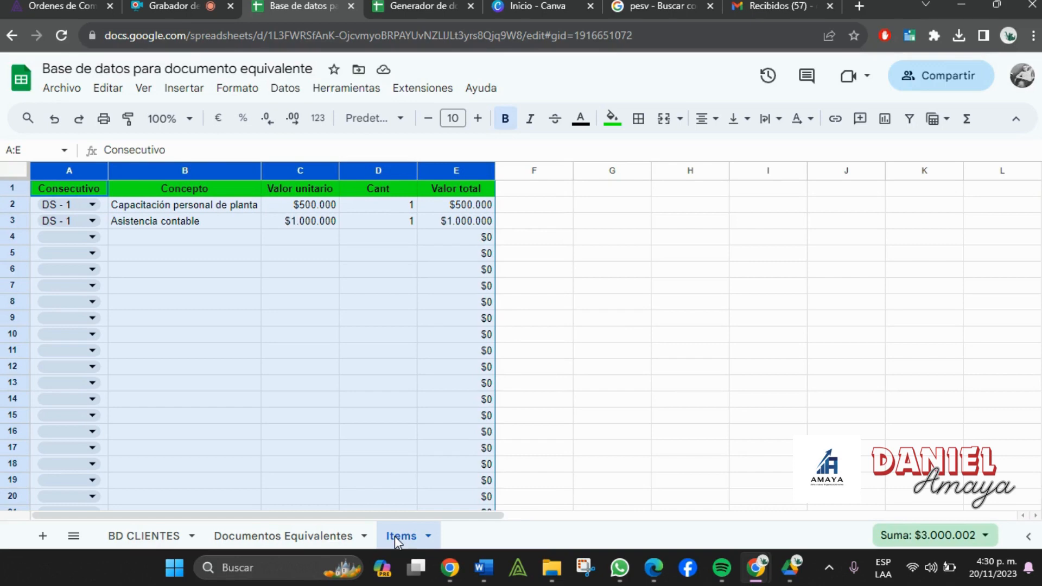
- Compare with the generator's A12:E25 item area, clear both selections and scroll to the top
click(410, 5)
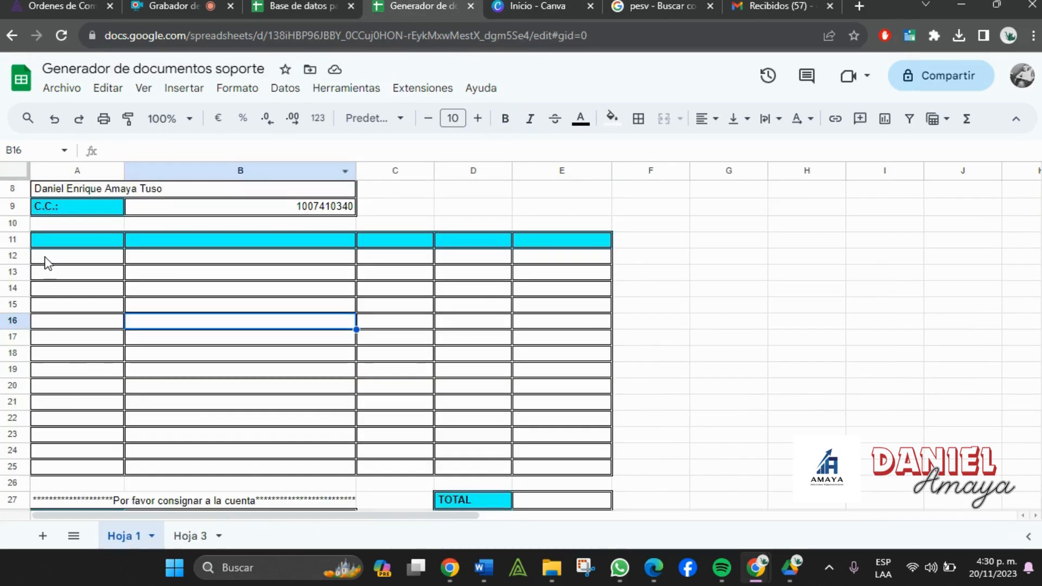
mouse_move(46, 258)
mouse_down()
mouse_move(344, 263)
mouse_move(517, 400)
mouse_move(562, 467)
mouse_up()
click(313, 4)
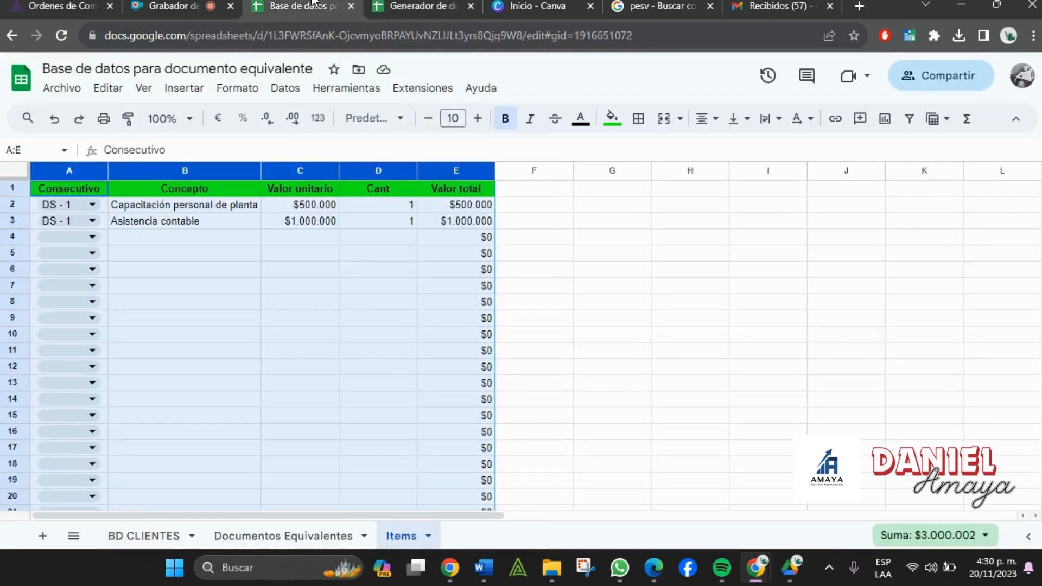
click(322, 273)
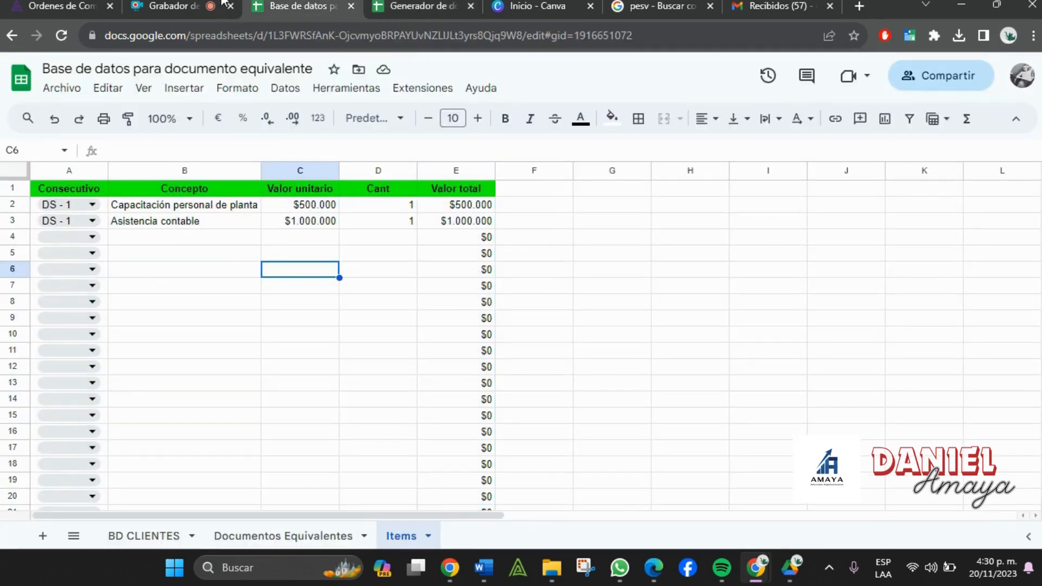
click(385, 4)
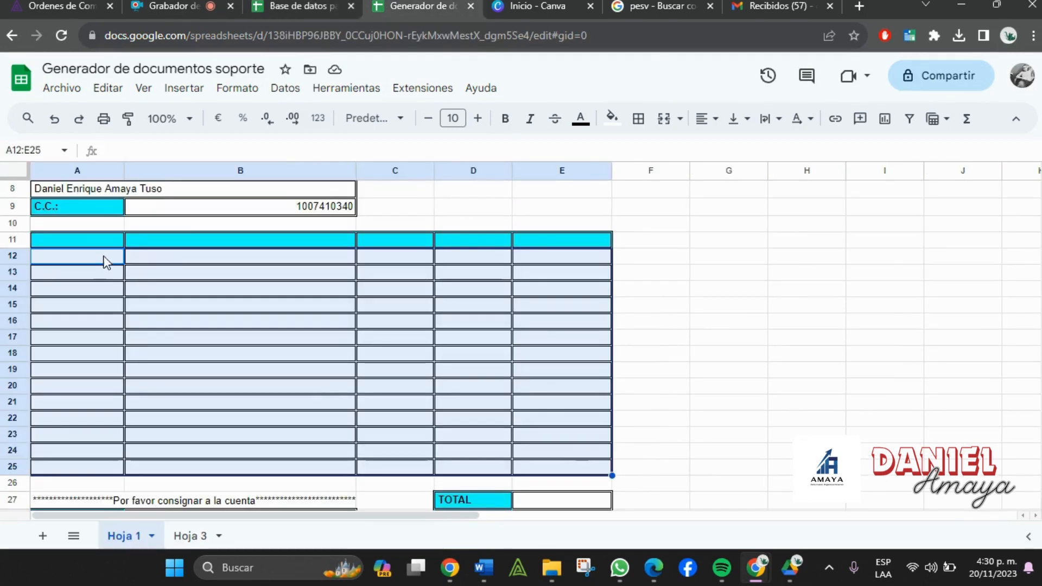
click(101, 247)
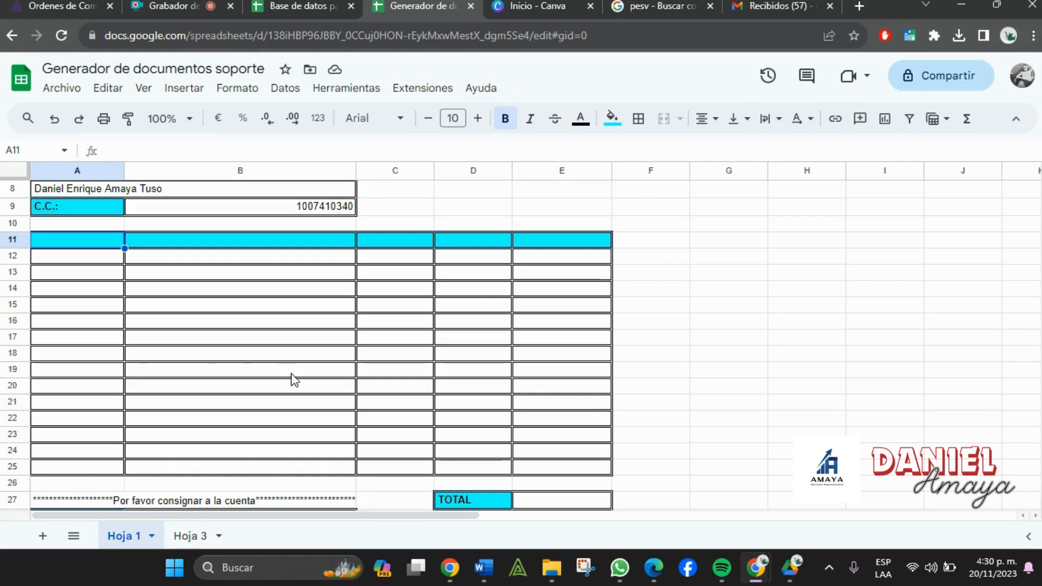
scroll(234, 256, up, 3)
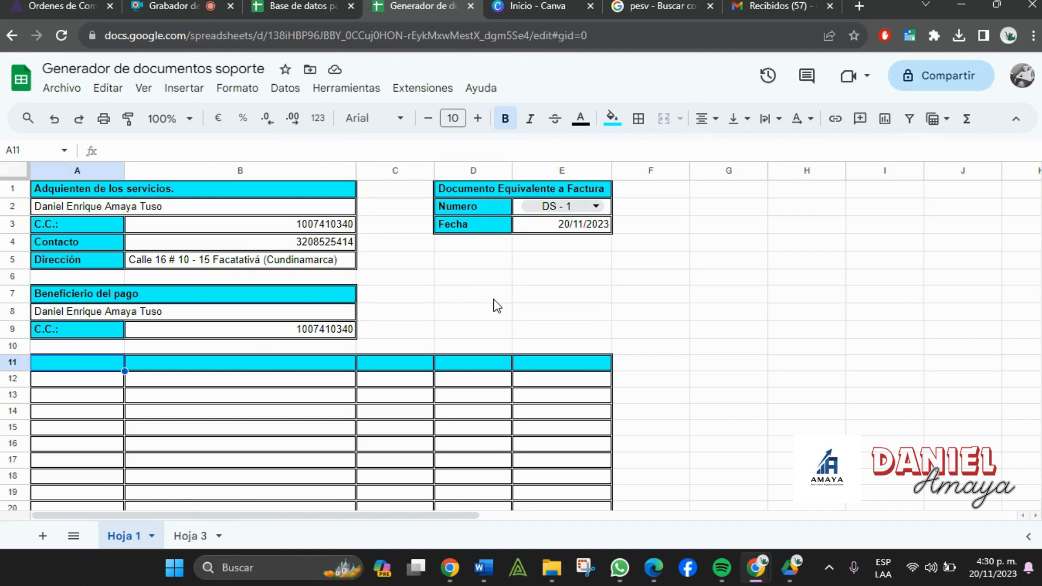
- On Hoja 3, colour the word QUERY red inside A1's formula text
click(191, 538)
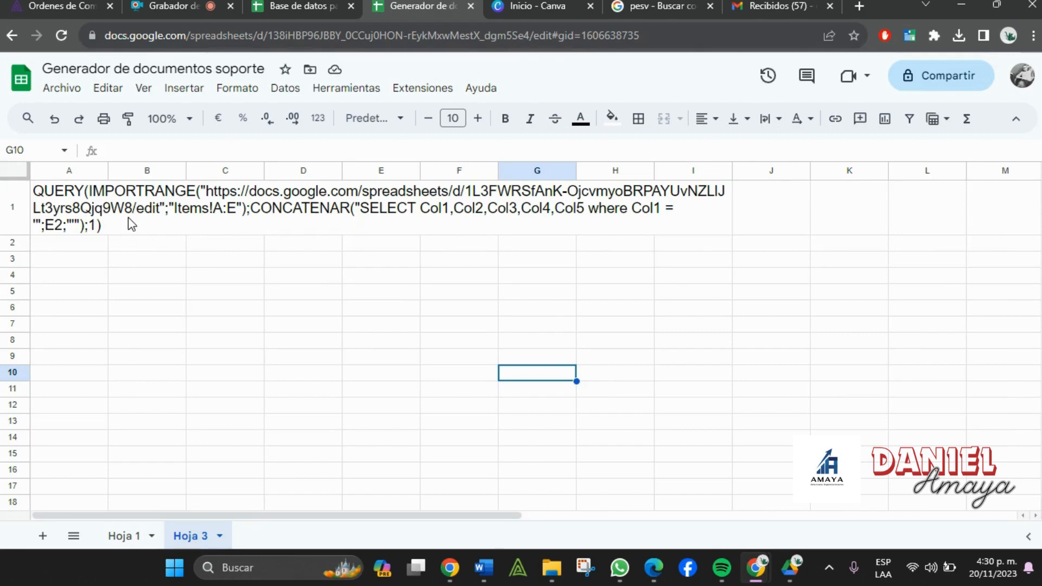
double_click(128, 217)
click(85, 191)
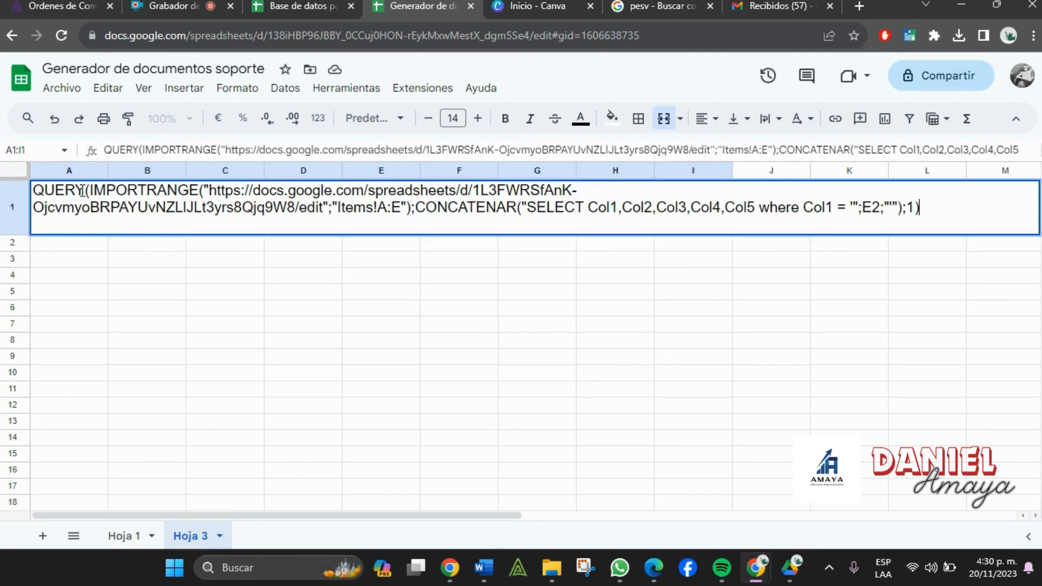
drag(85, 191, 34, 194)
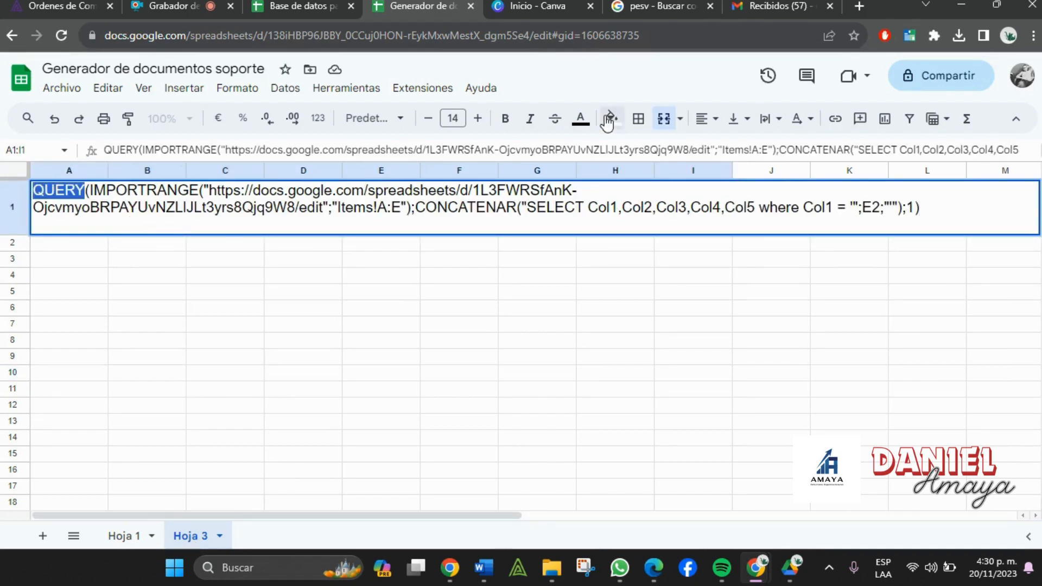
click(580, 118)
click(604, 191)
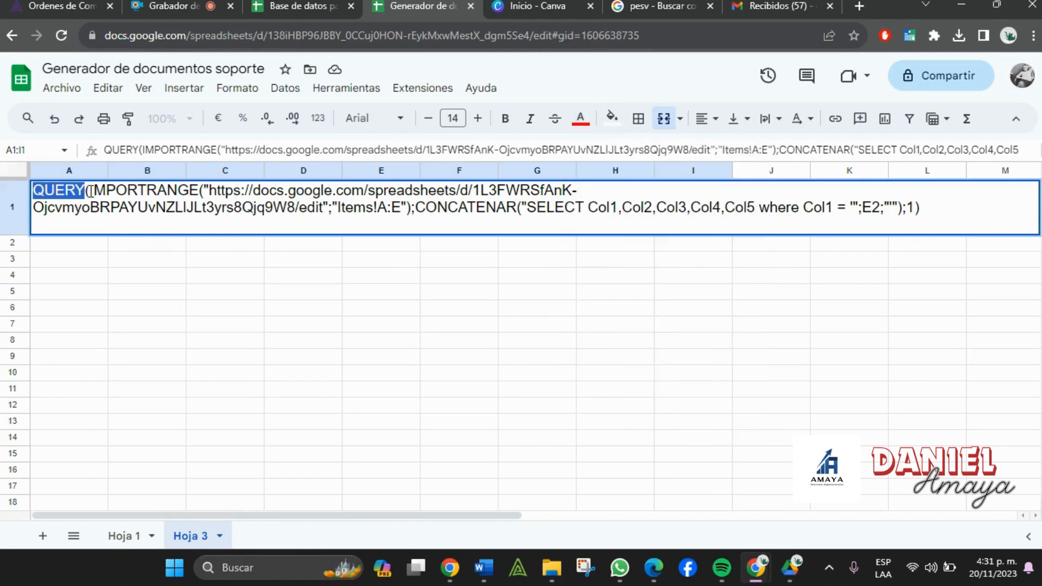
- Colour IMPORTRANGE red in A1's text, undoing an accidental red cell fill
drag(90, 191, 194, 189)
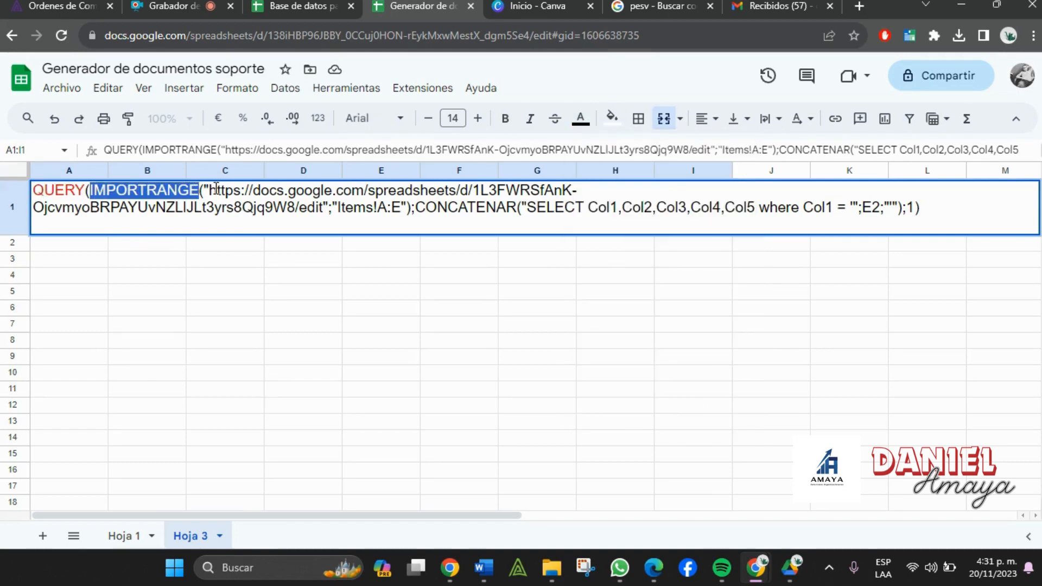
click(612, 130)
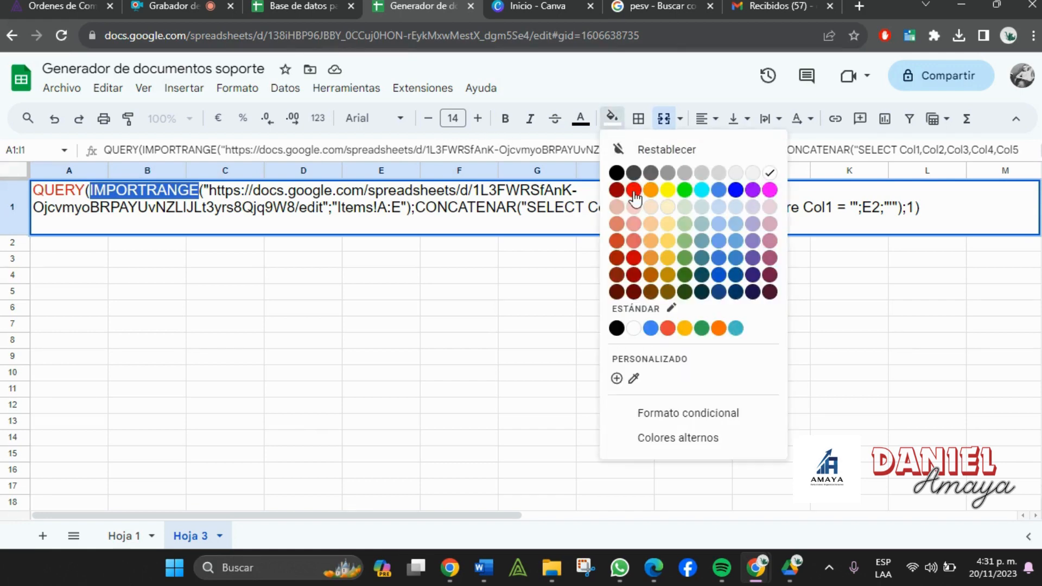
click(634, 191)
key(ctrl+z)
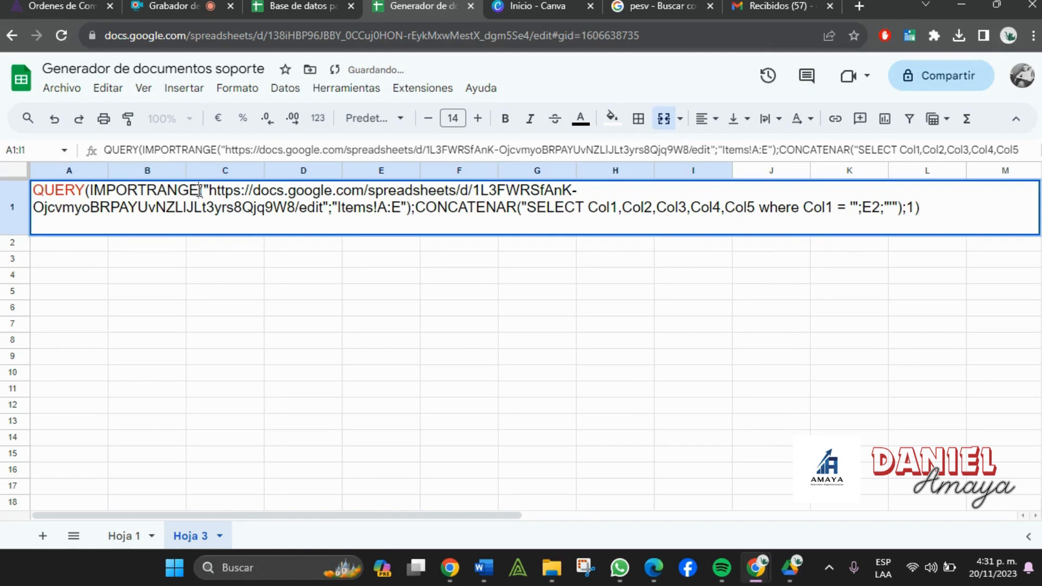
drag(200, 191, 87, 190)
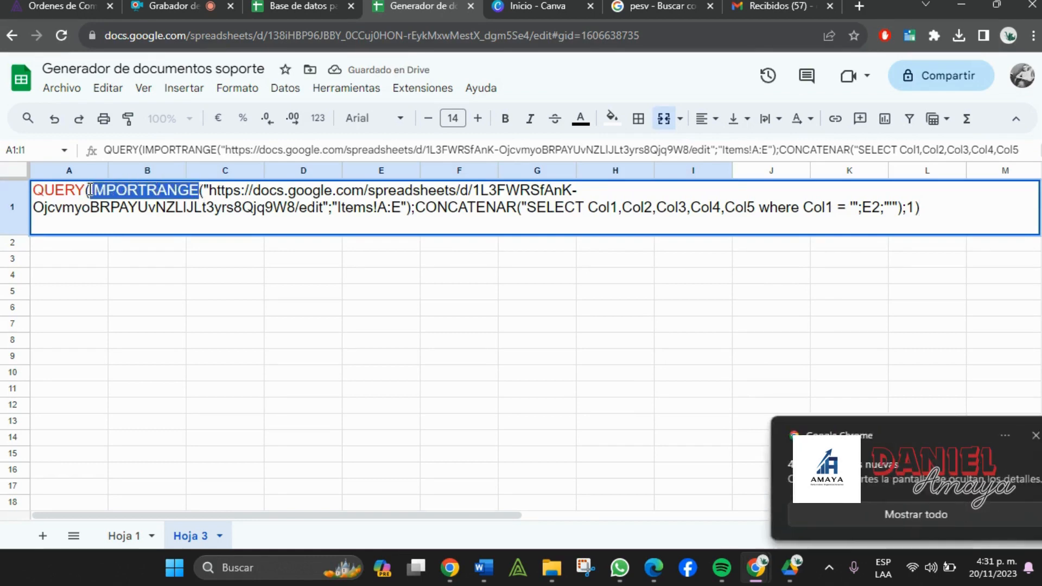
click(613, 120)
click(581, 118)
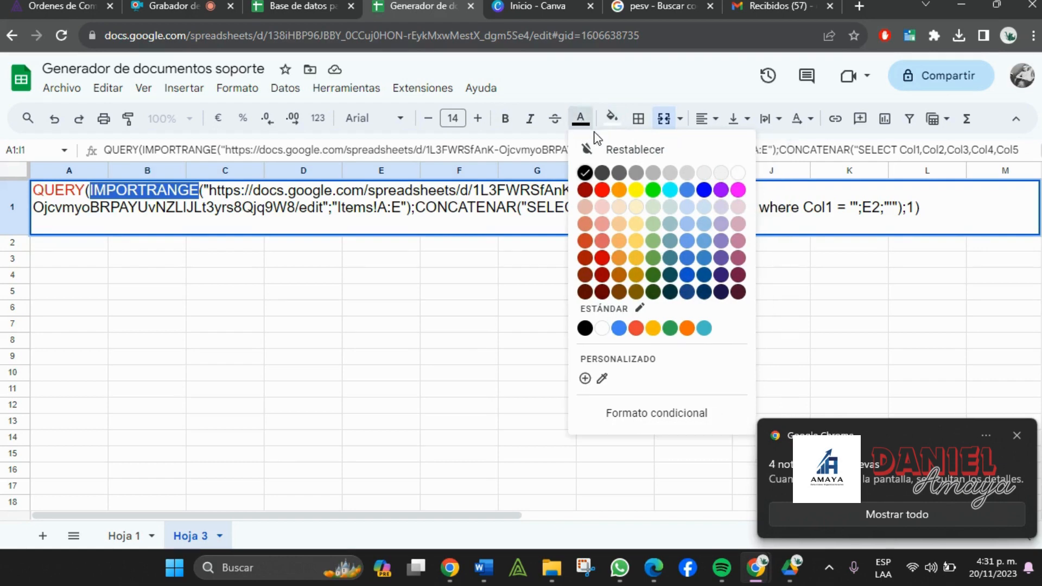
click(601, 190)
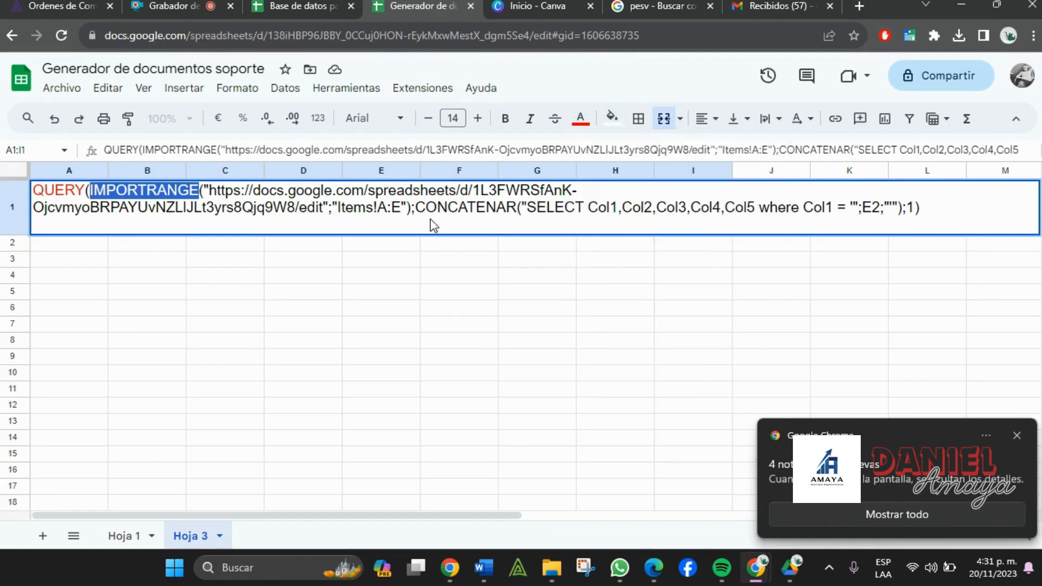
click(417, 211)
- Colour CONCATENAR red and commit the edited A1 text
drag(416, 210, 514, 211)
click(612, 118)
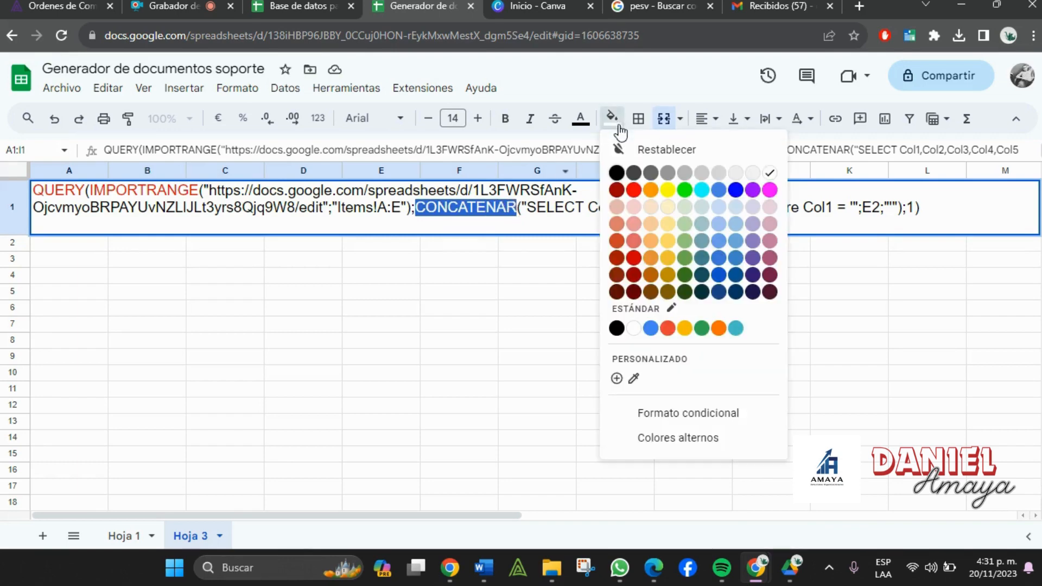
click(580, 118)
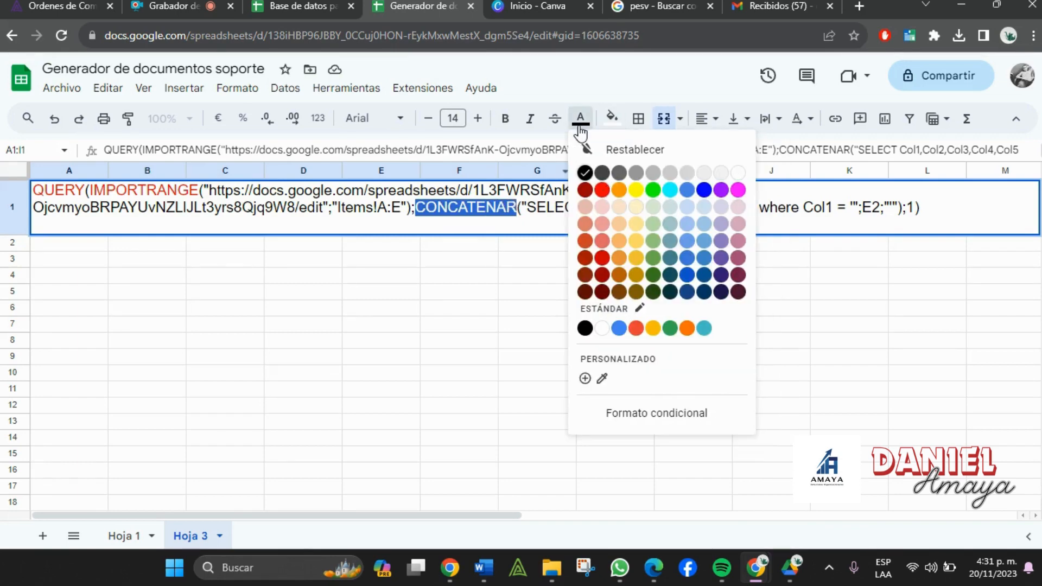
click(603, 189)
click(517, 285)
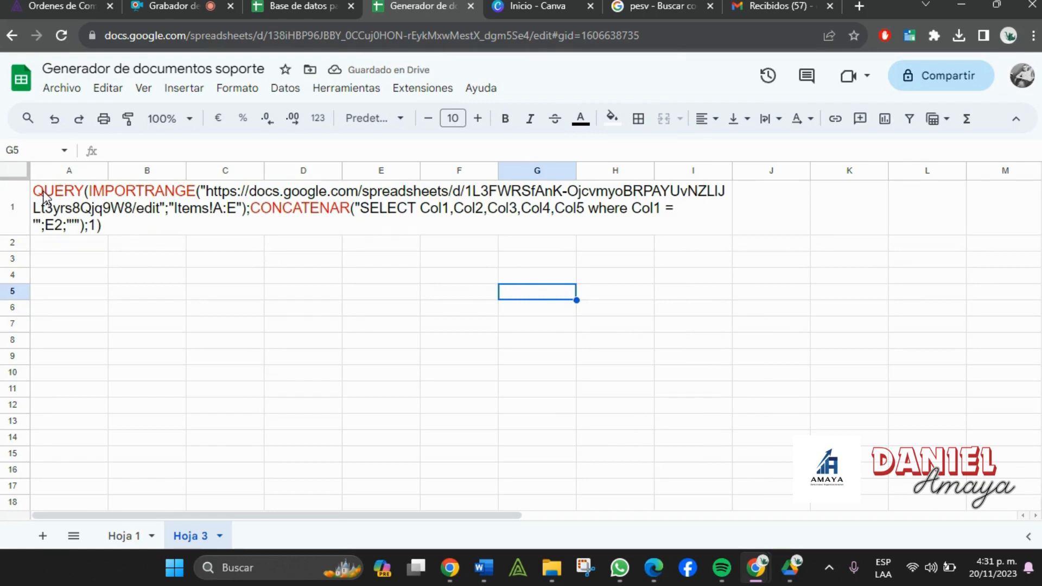
click(126, 537)
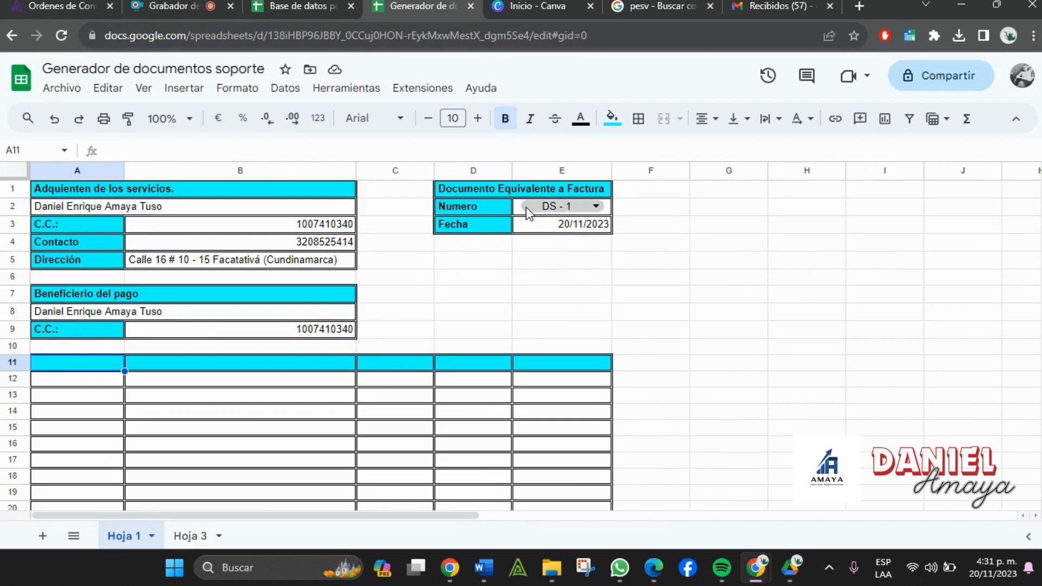
click(528, 211)
click(478, 296)
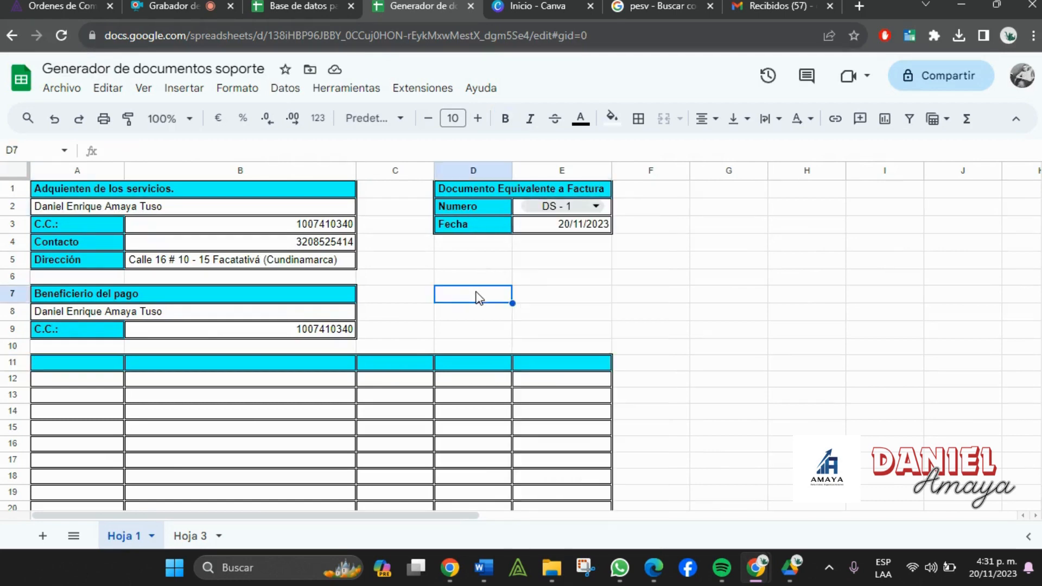
click(520, 209)
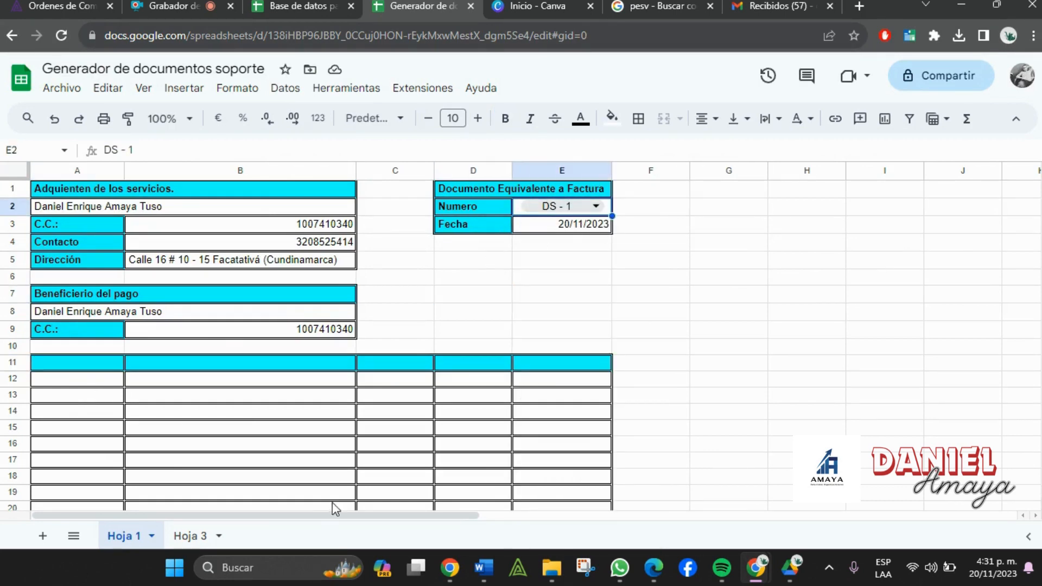
click(198, 537)
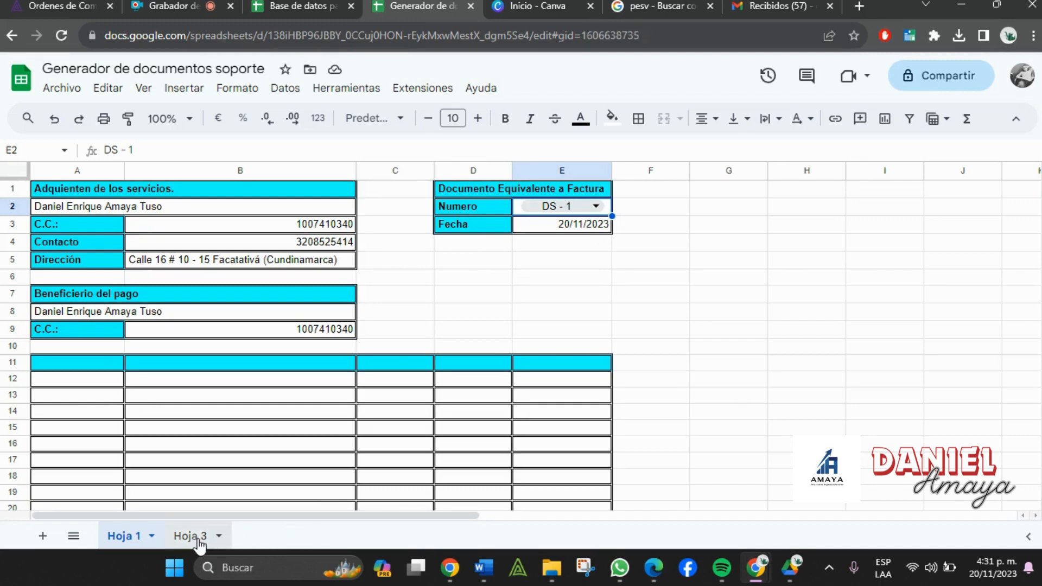
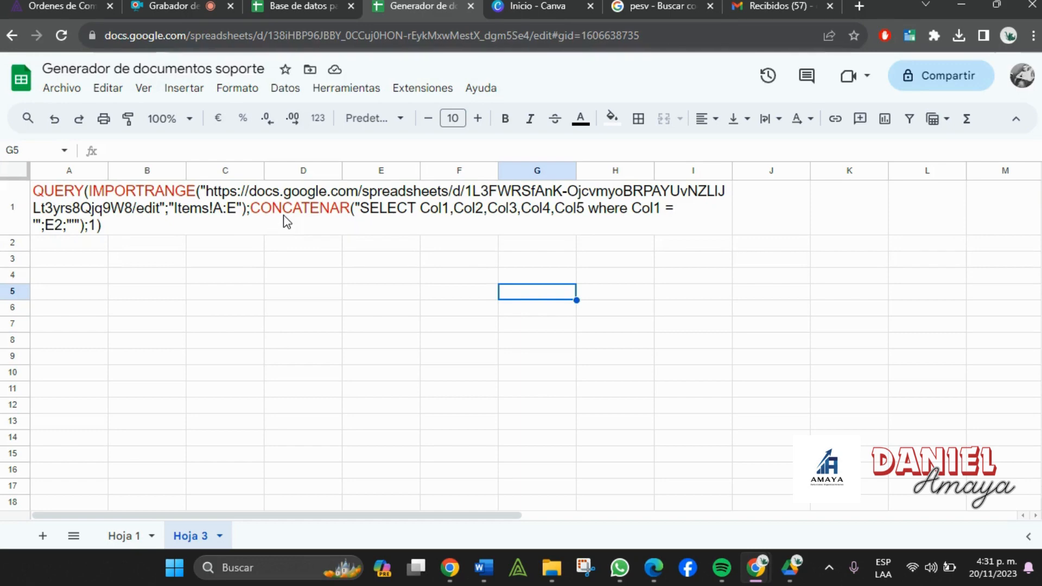
- Colour the keyword SELECT green inside A1's QUERY formula text
click(380, 215)
double_click(380, 214)
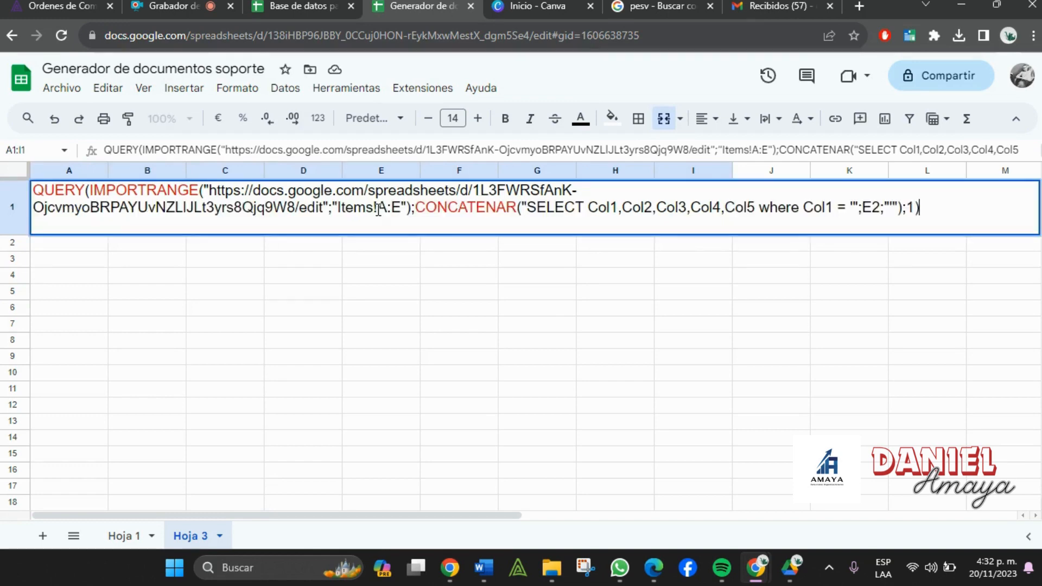
double_click(563, 210)
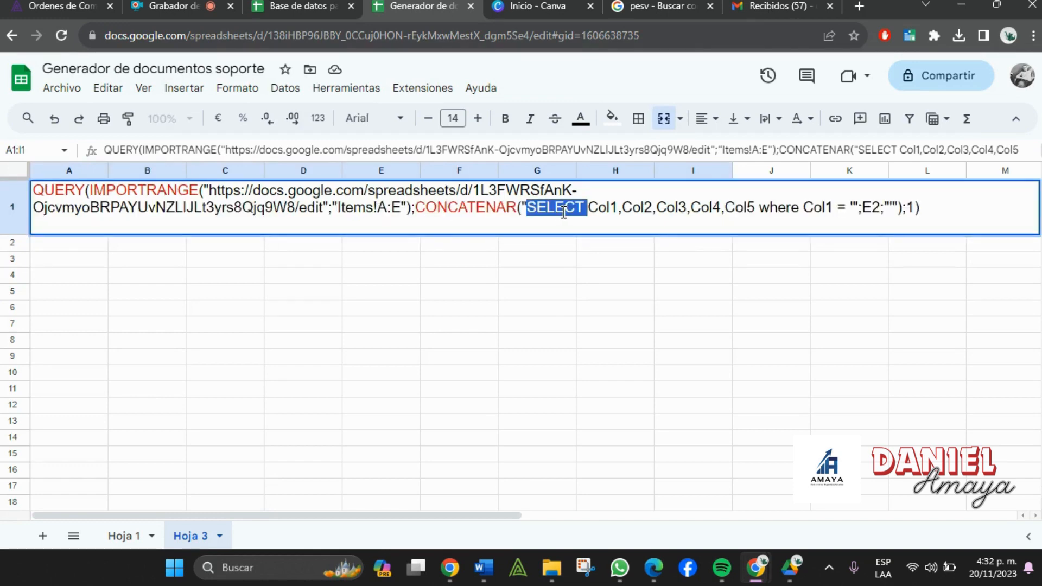
click(594, 129)
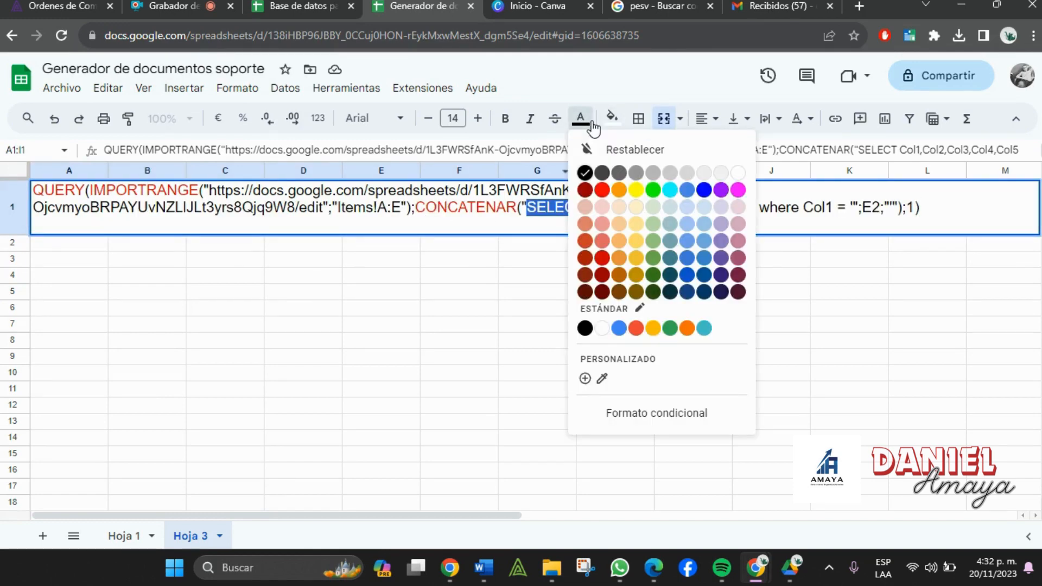
click(654, 191)
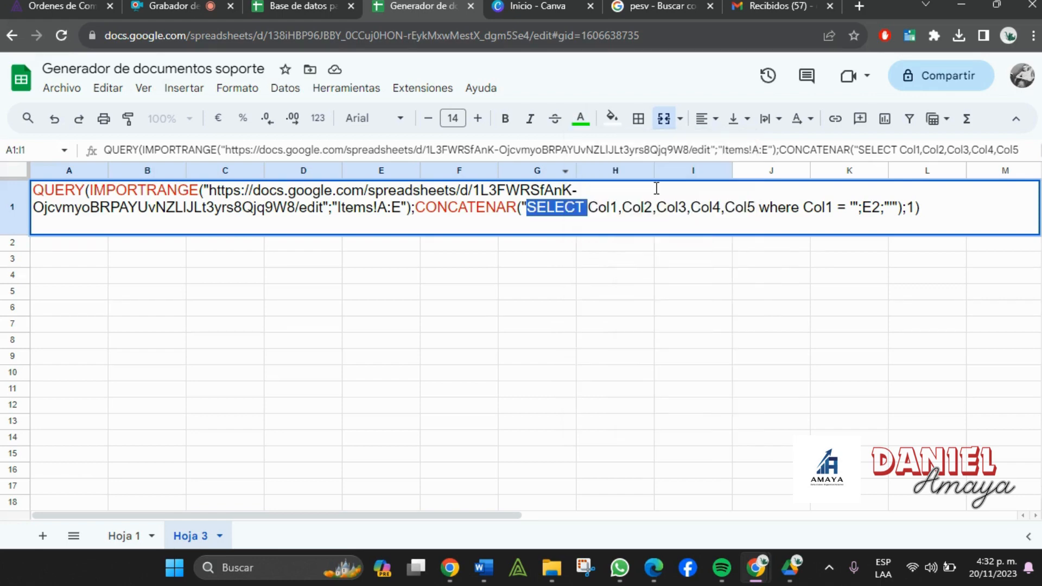
- Colour the keyword where green, undoing an accidental green cell fill
double_click(779, 210)
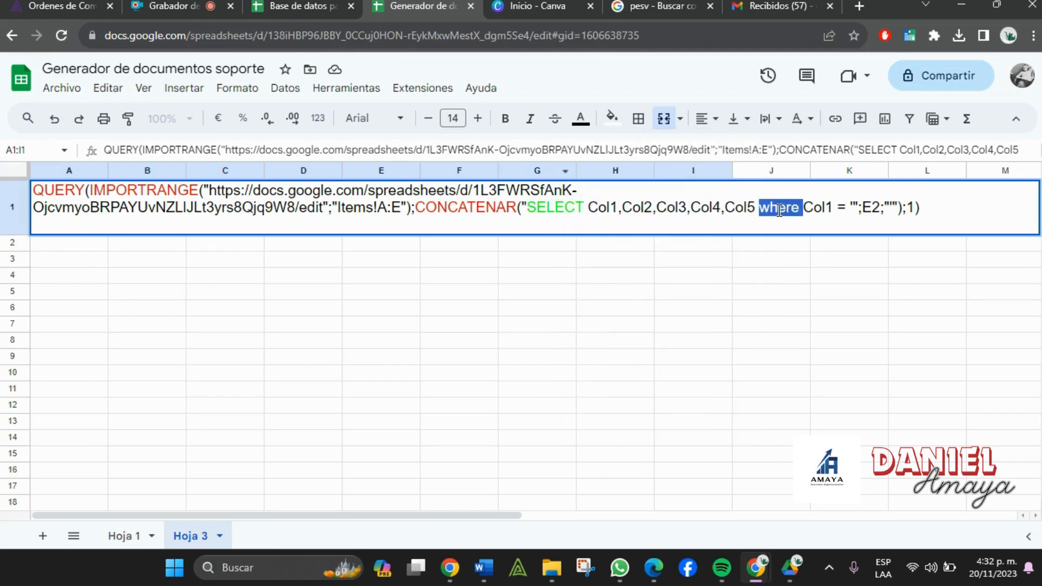
click(610, 130)
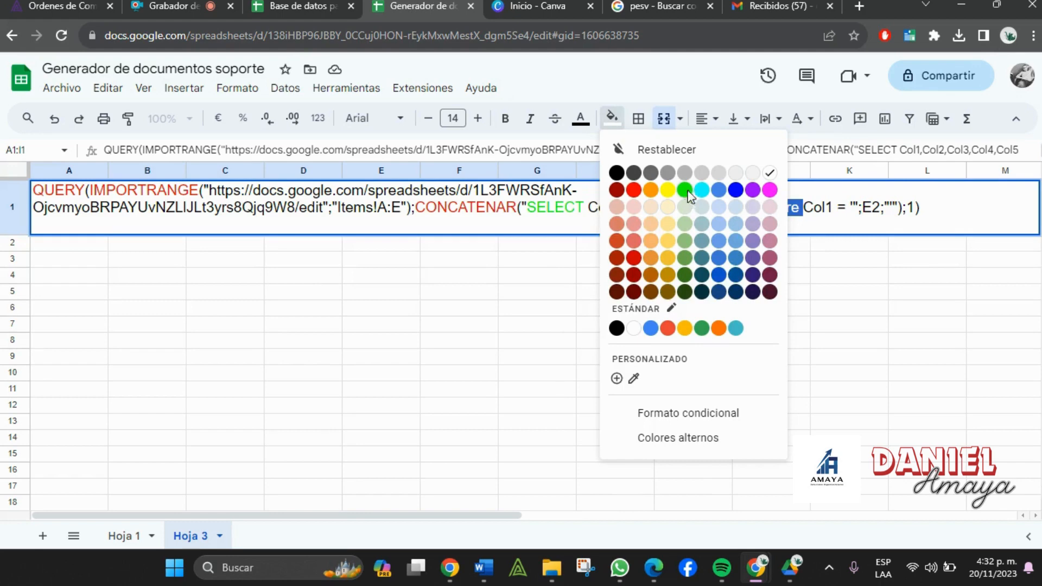
click(691, 191)
key(ctrl+z)
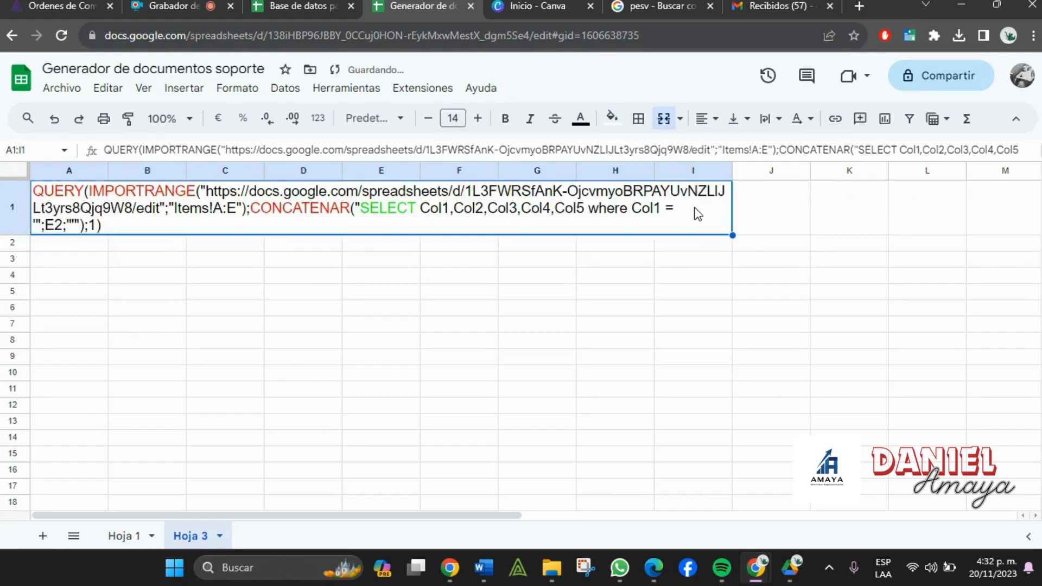
double_click(695, 207)
double_click(775, 207)
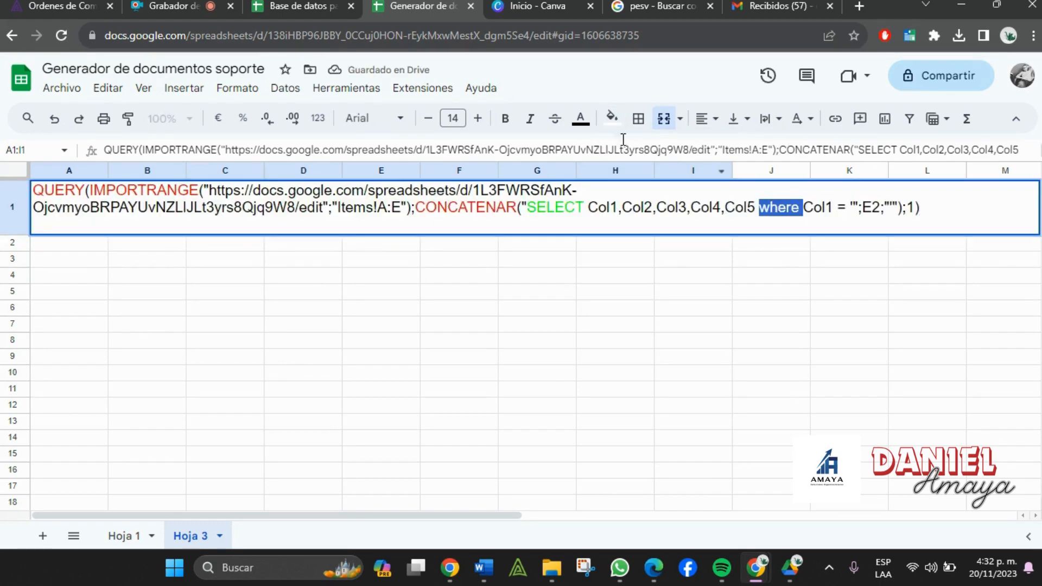
click(579, 126)
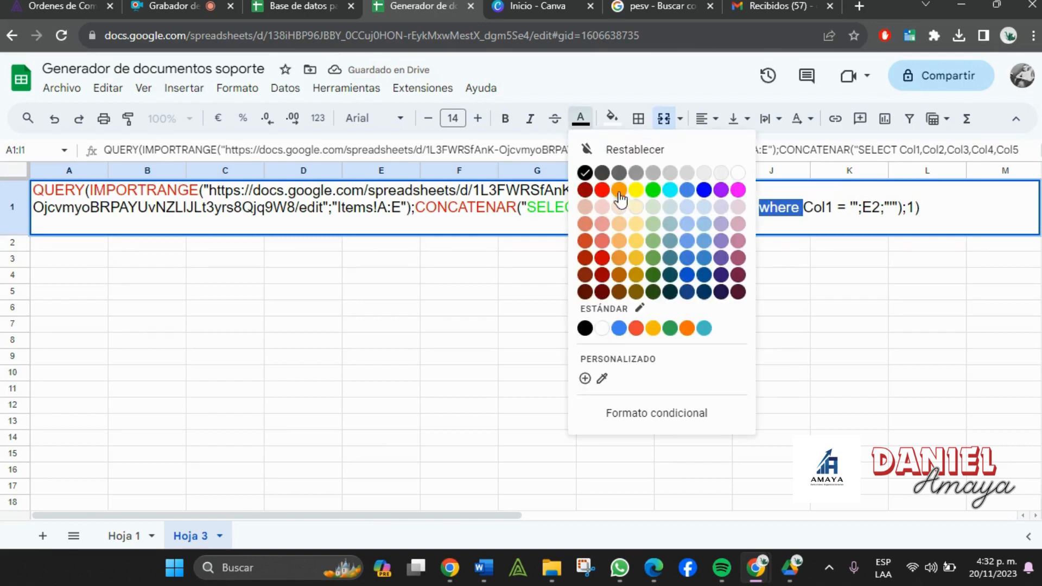
click(649, 193)
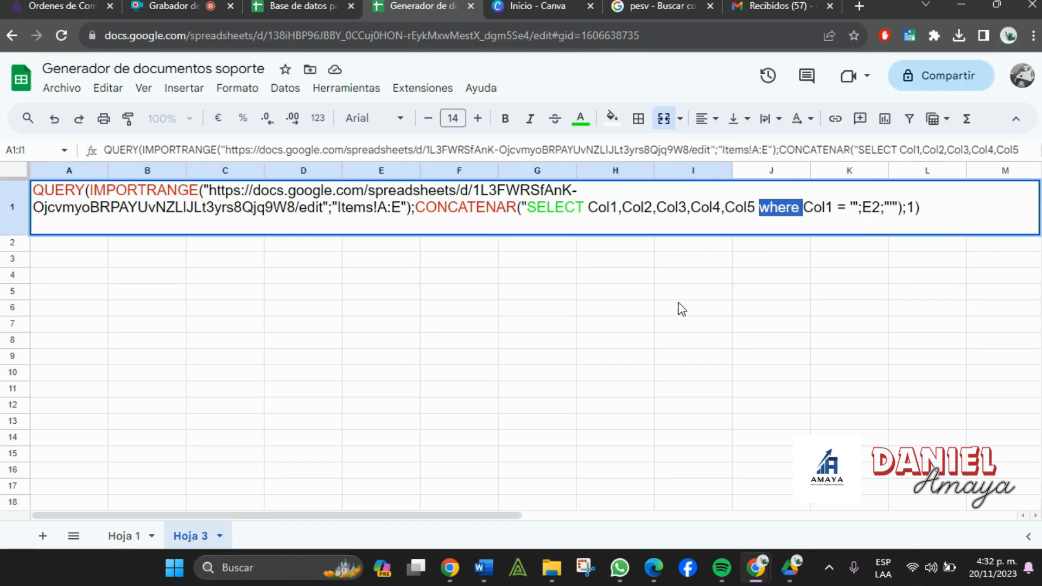
click(121, 538)
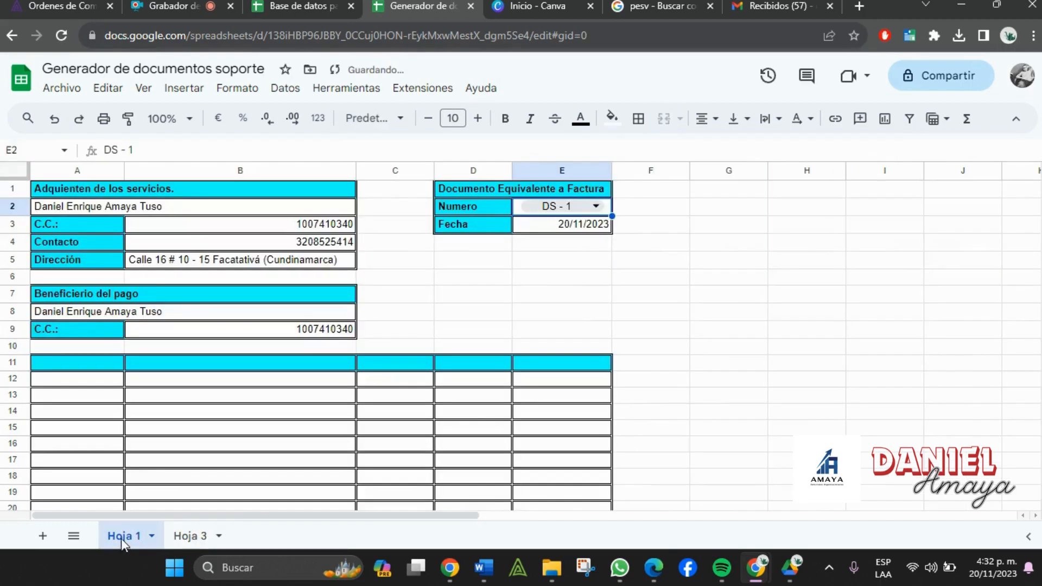
click(134, 382)
click(274, 6)
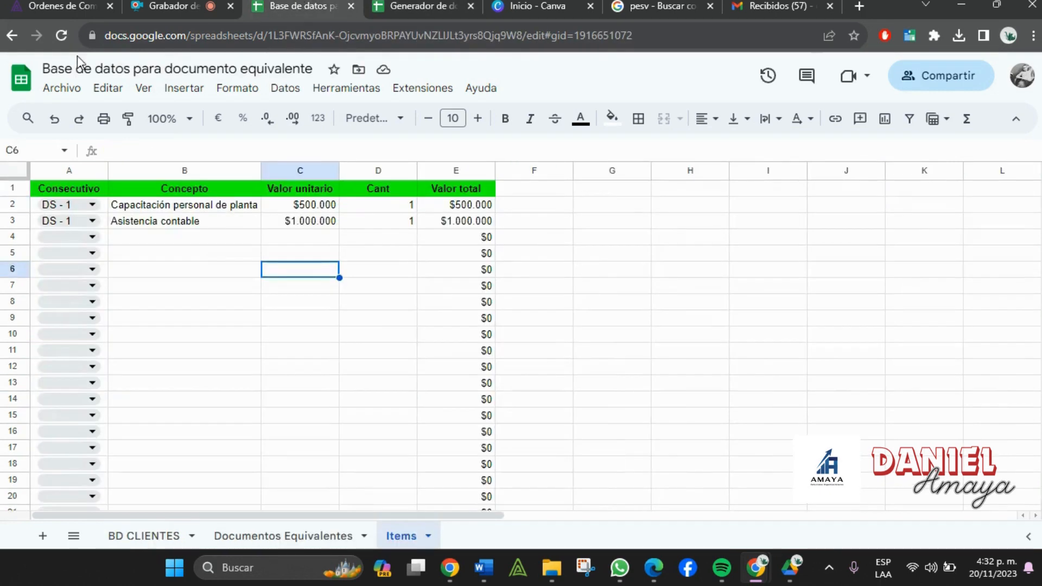
click(55, 171)
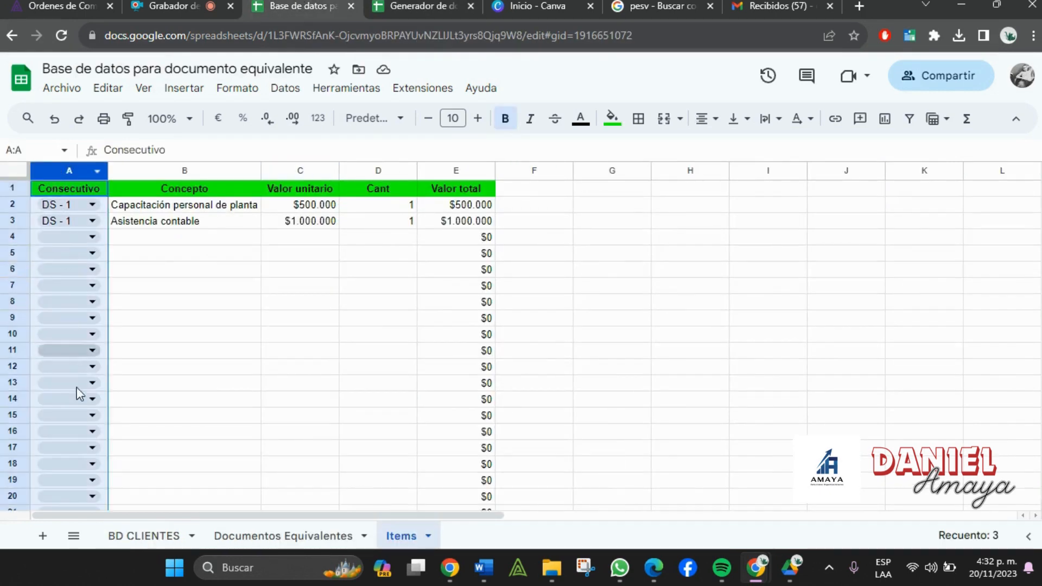
click(447, 4)
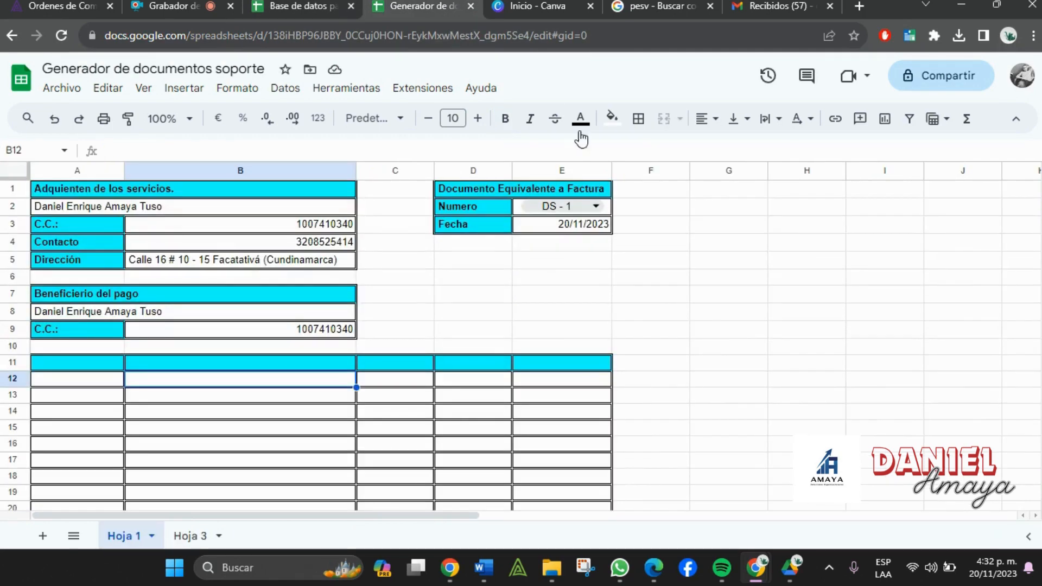
click(520, 213)
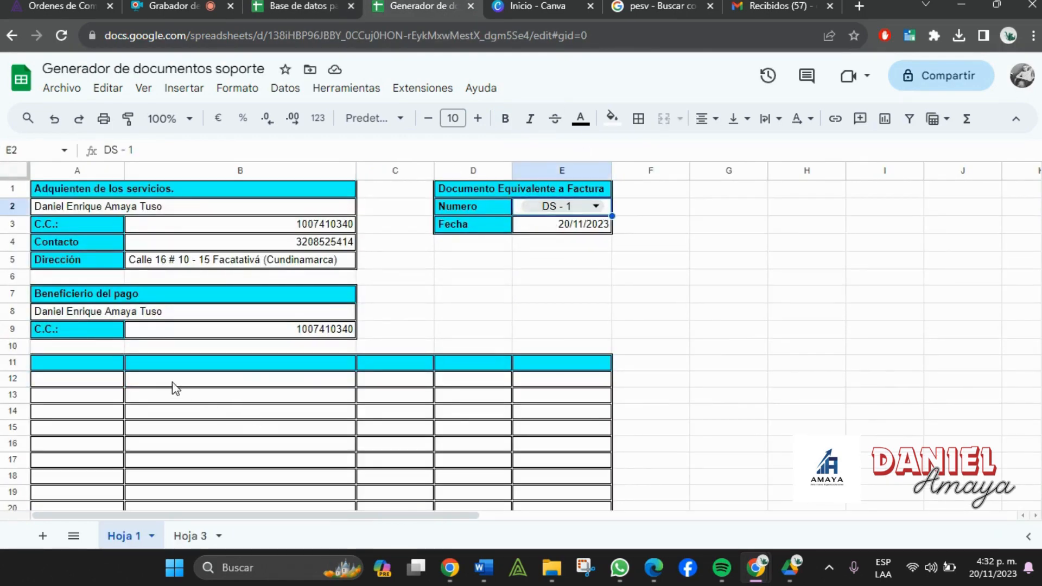
drag(116, 366, 596, 468)
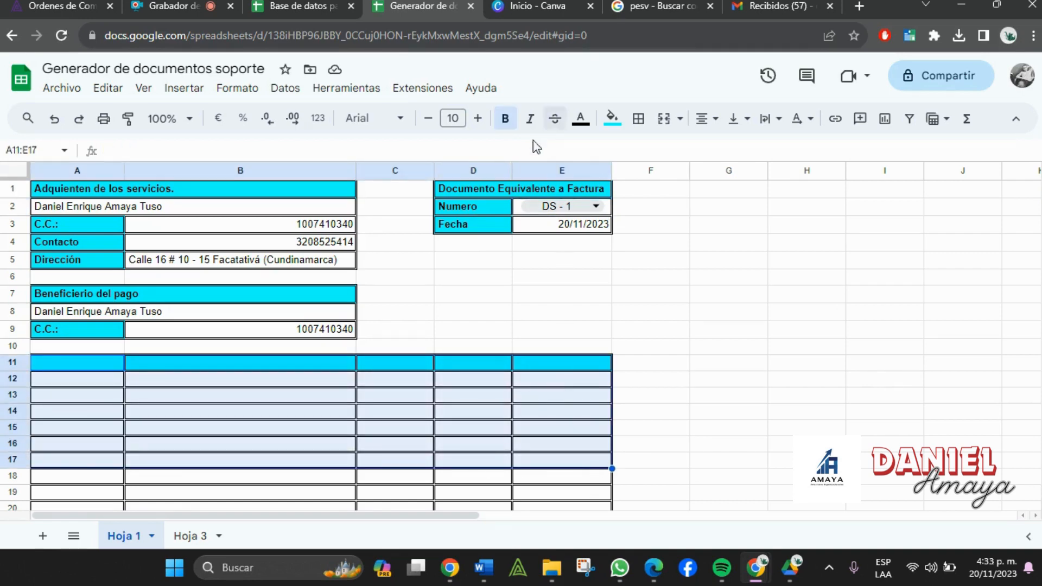
click(196, 541)
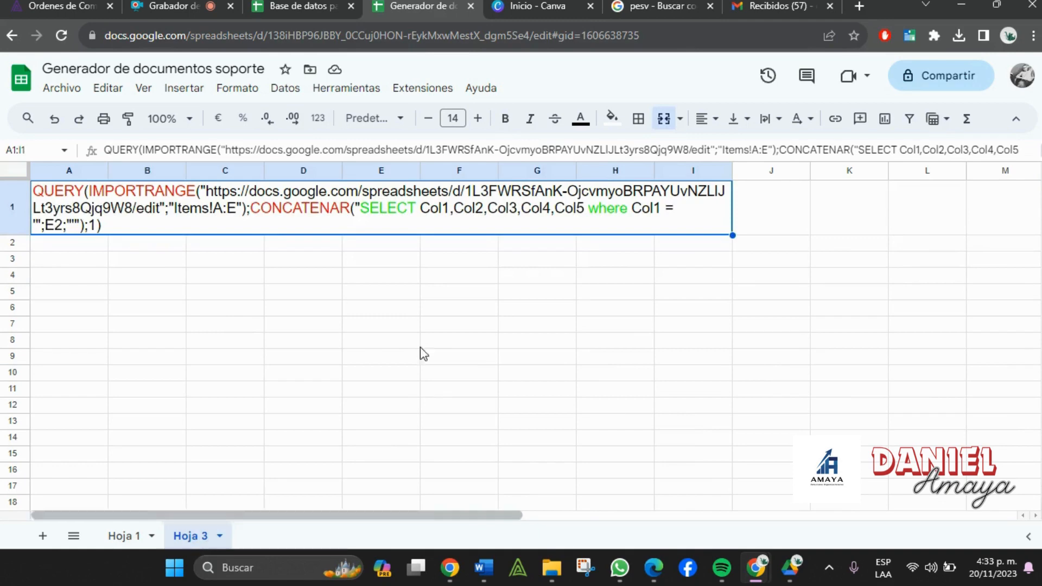
click(482, 312)
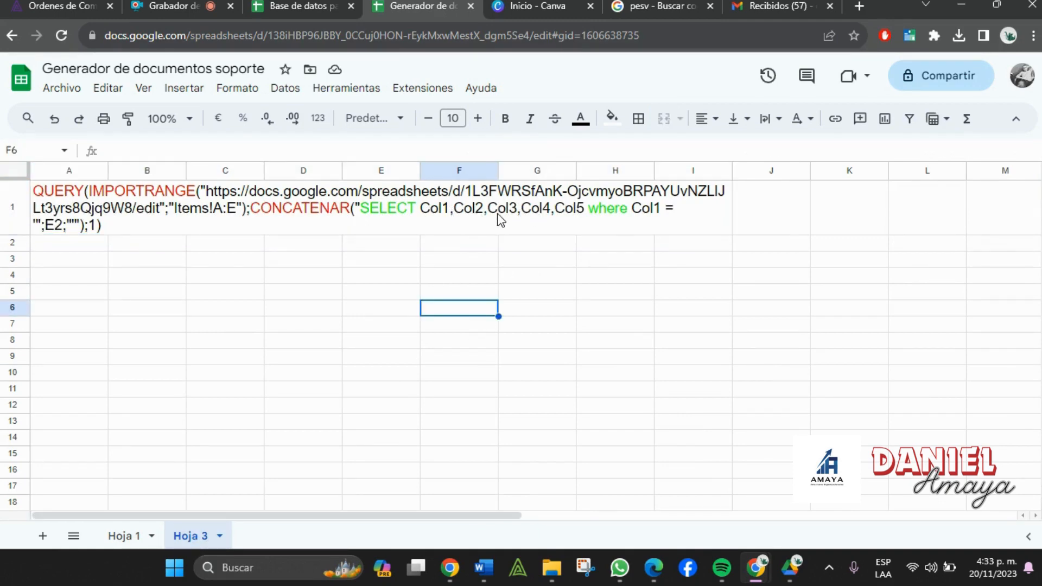
click(303, 6)
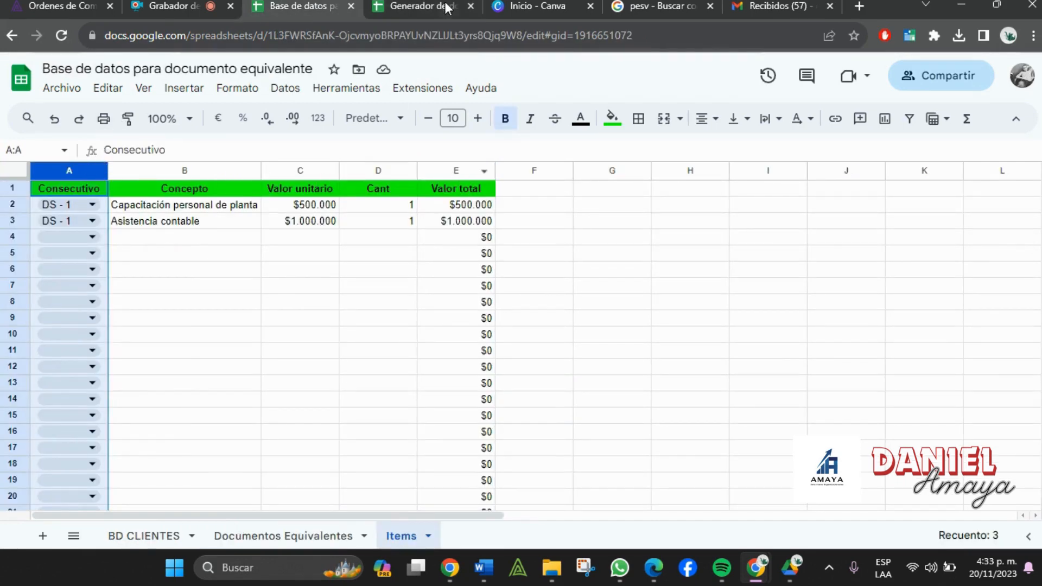
click(477, 5)
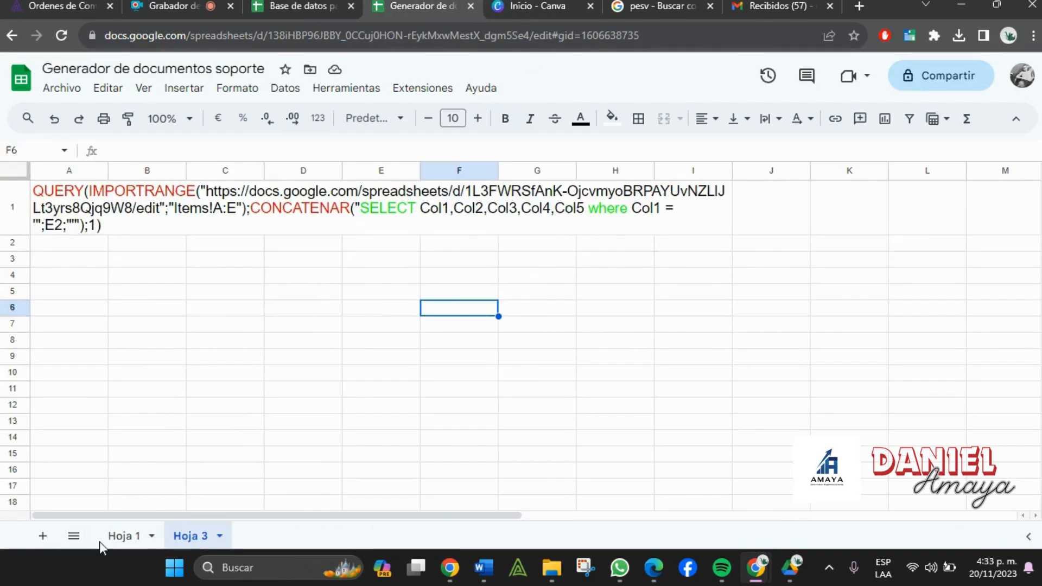
click(123, 536)
click(79, 372)
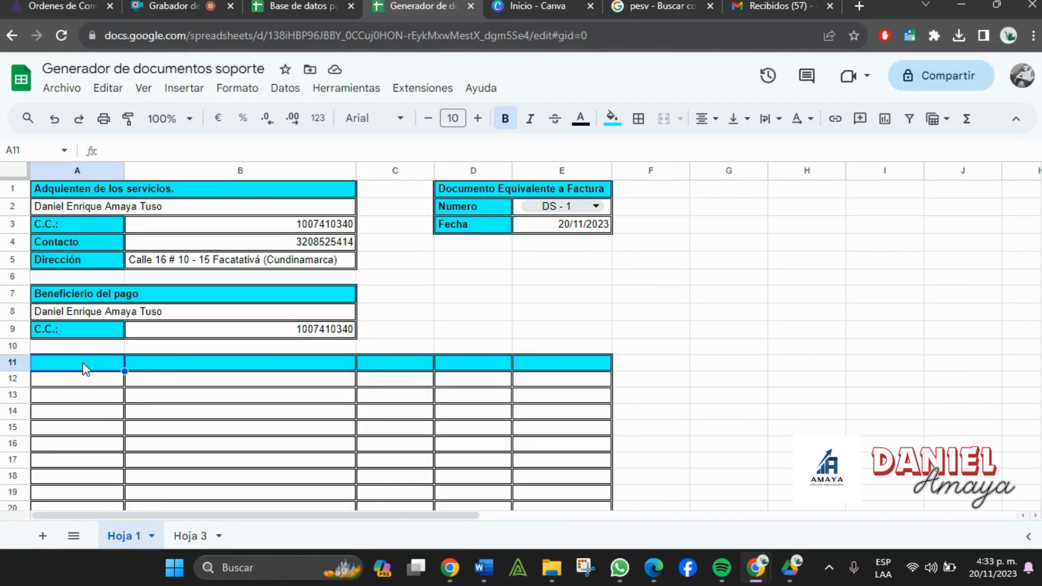
click(183, 540)
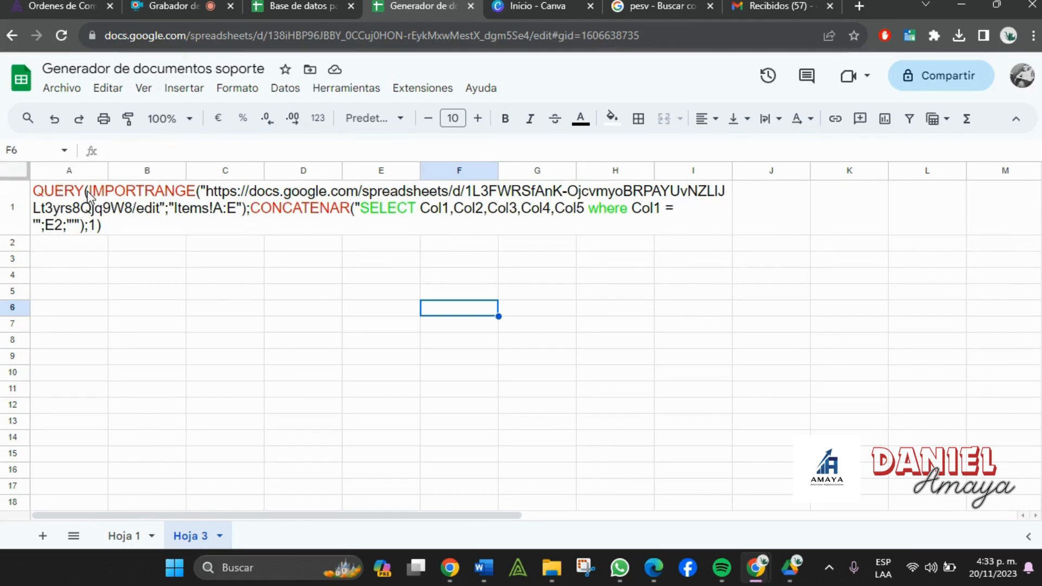
click(207, 197)
double_click(208, 196)
drag(209, 190, 554, 191)
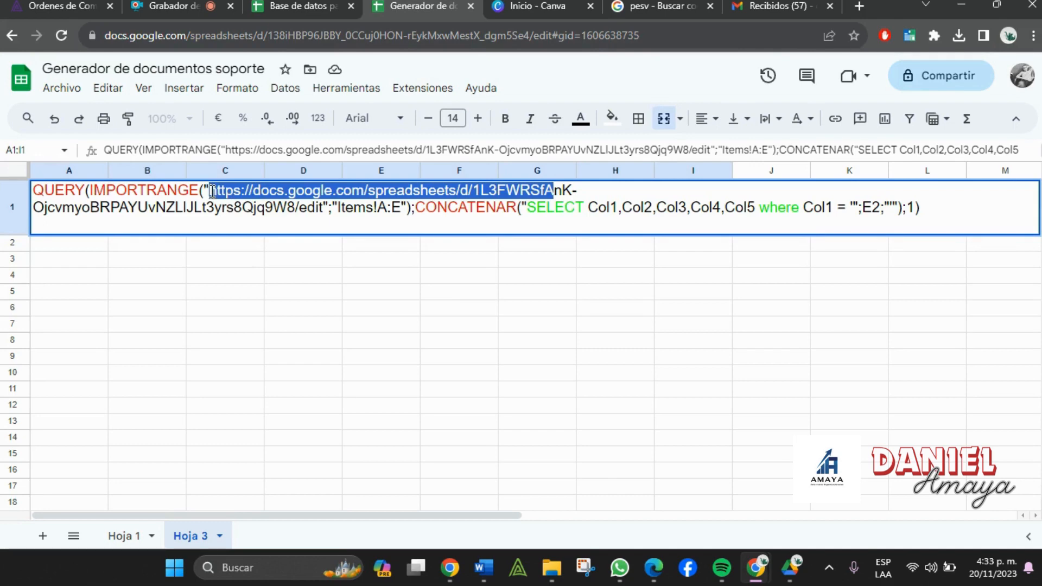
drag(206, 191, 333, 213)
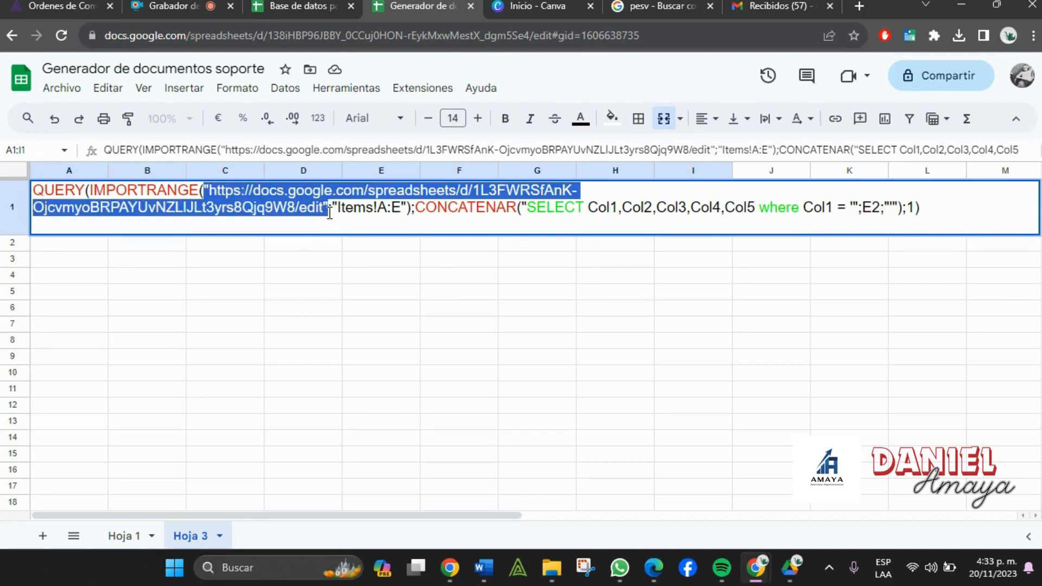
click(321, 6)
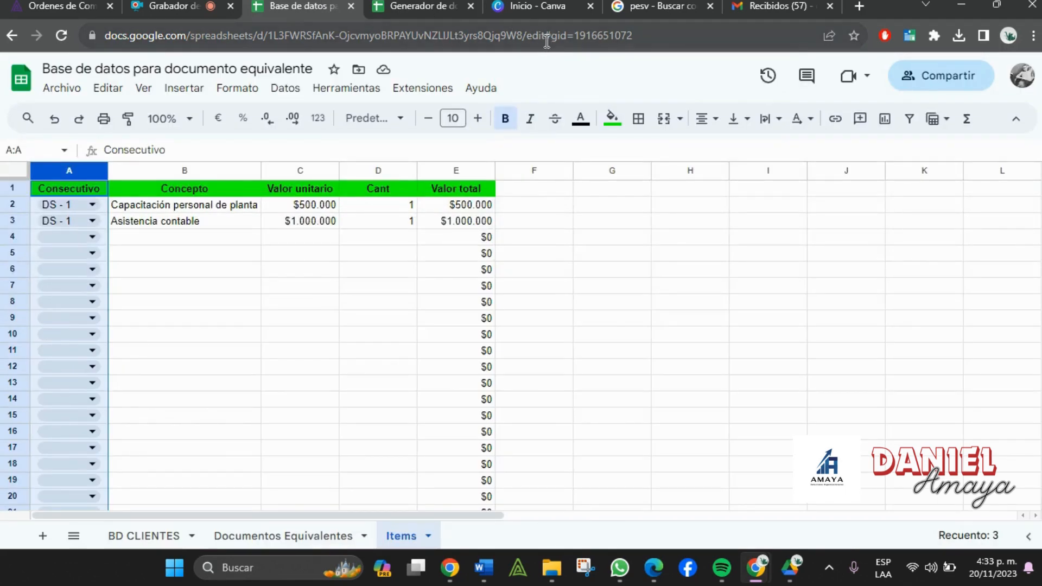
click(432, 5)
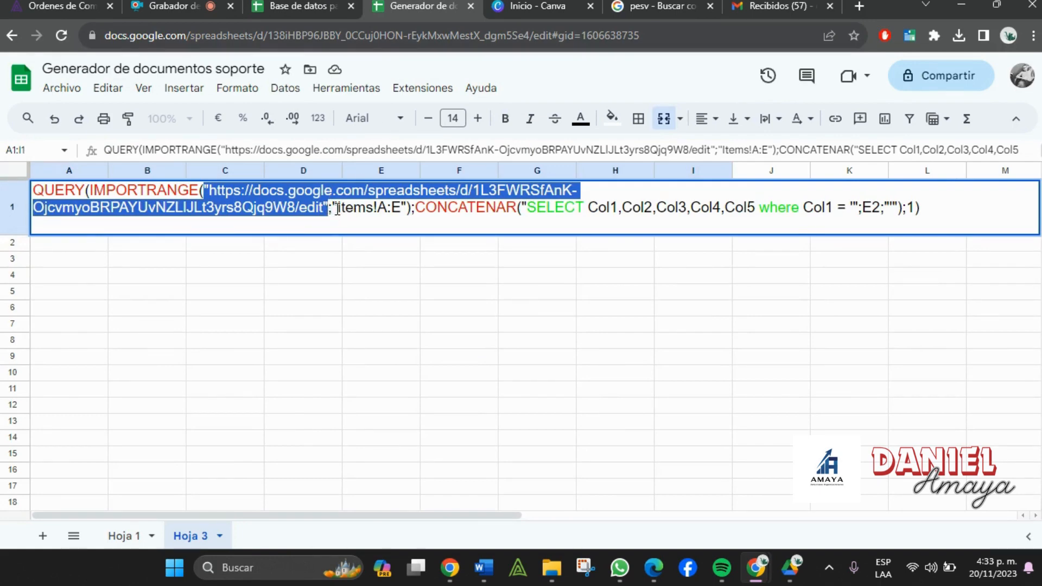
double_click(356, 209)
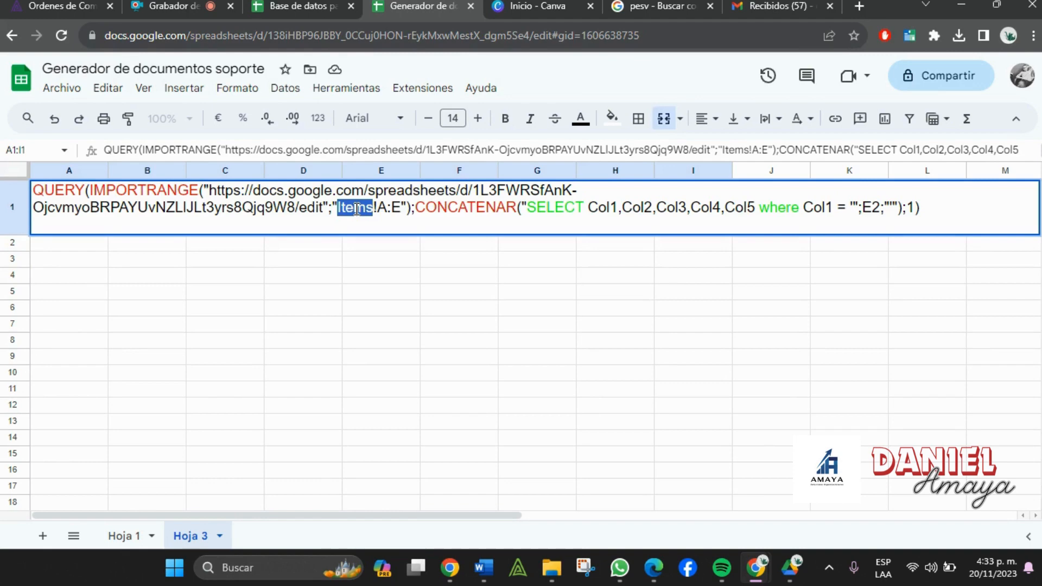
click(288, 8)
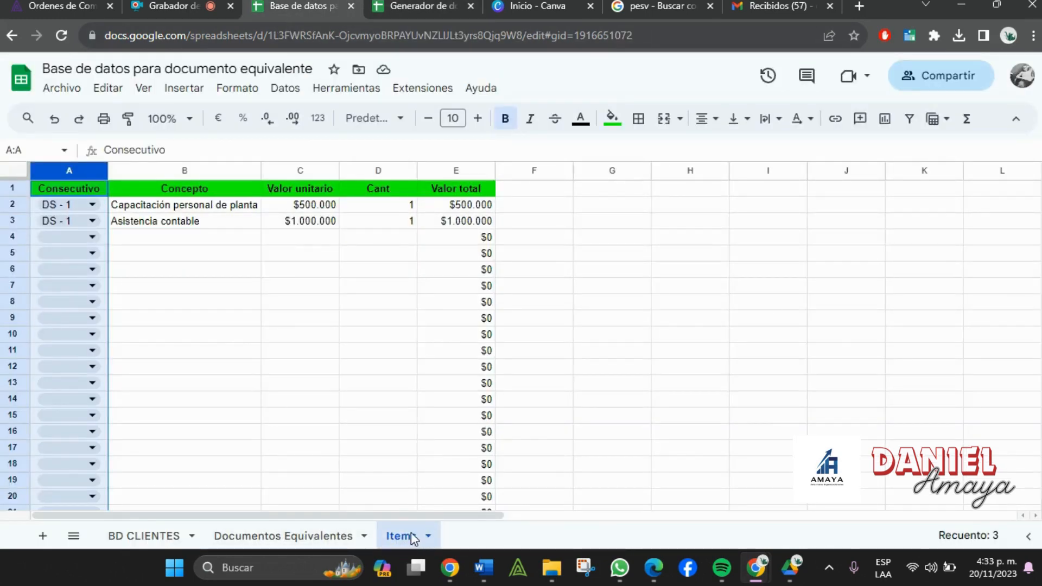
click(374, 6)
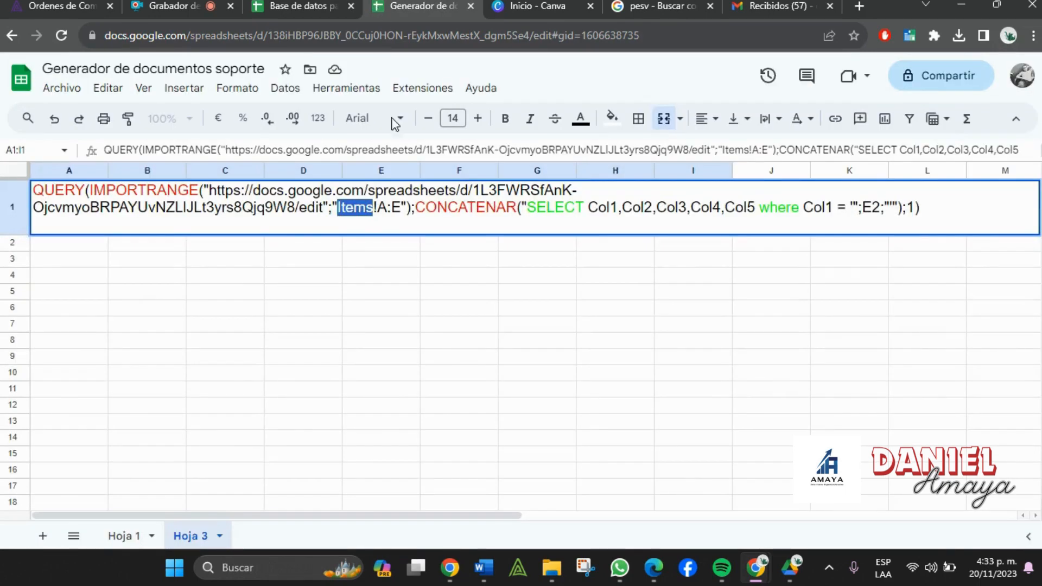
drag(378, 213, 398, 213)
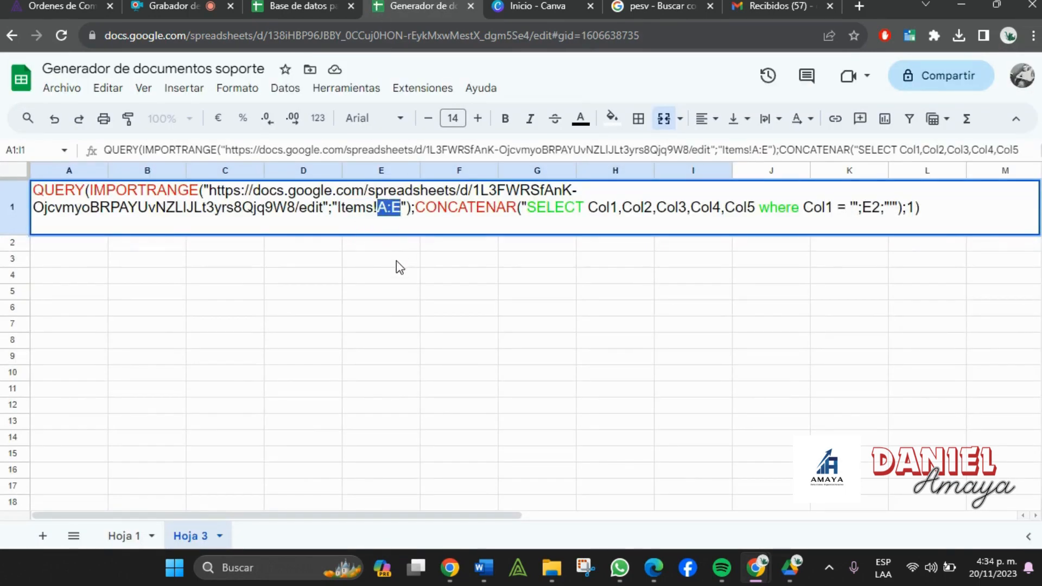
click(313, 6)
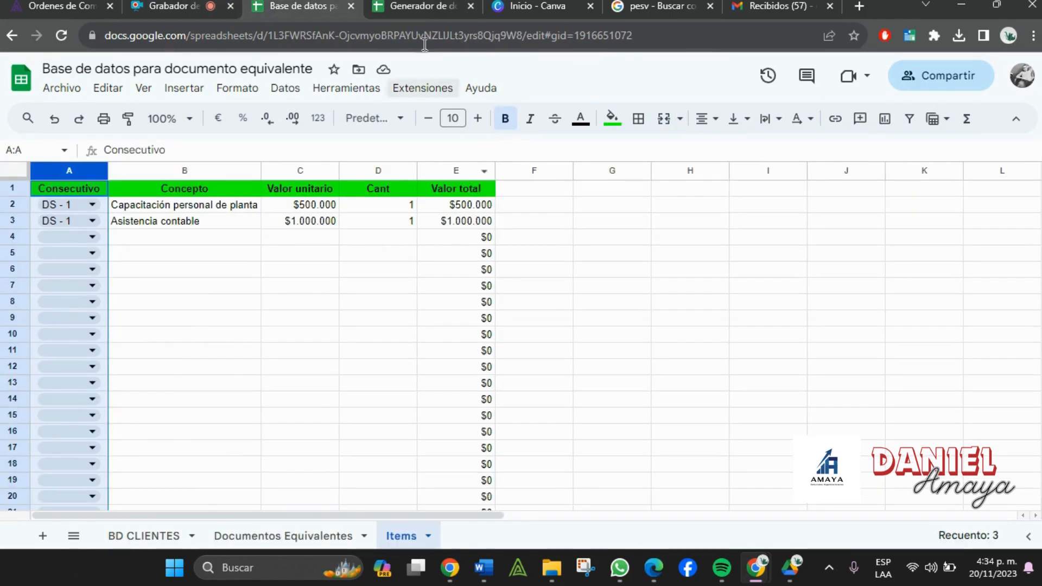
click(408, 5)
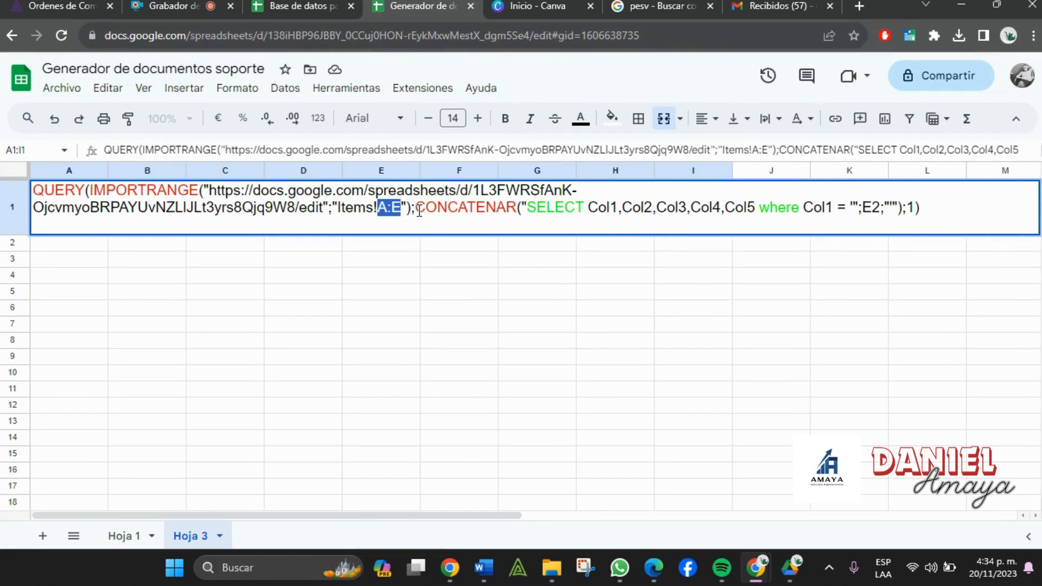
drag(415, 208, 518, 208)
click(526, 212)
double_click(564, 207)
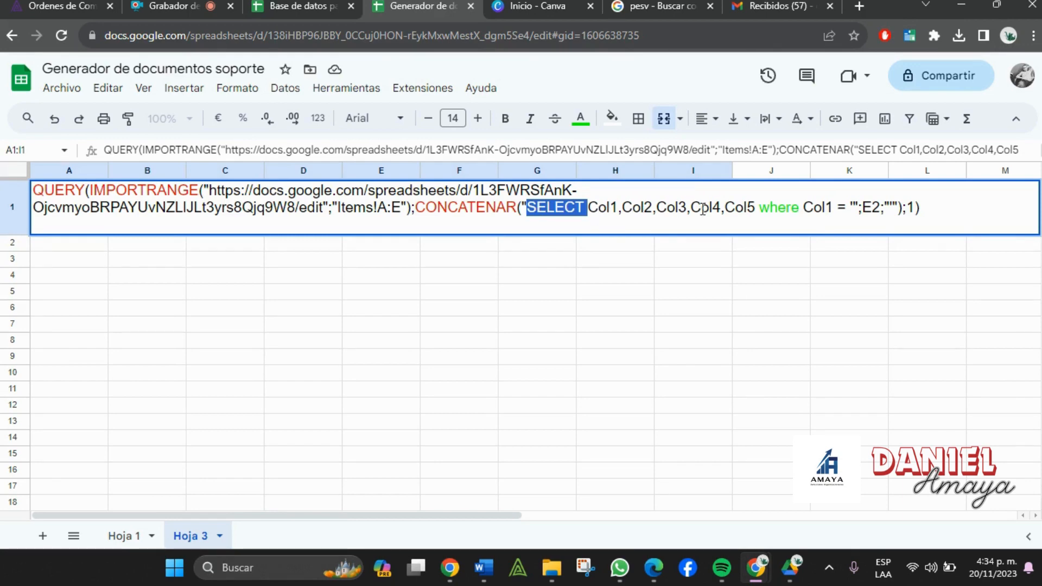
click(258, 5)
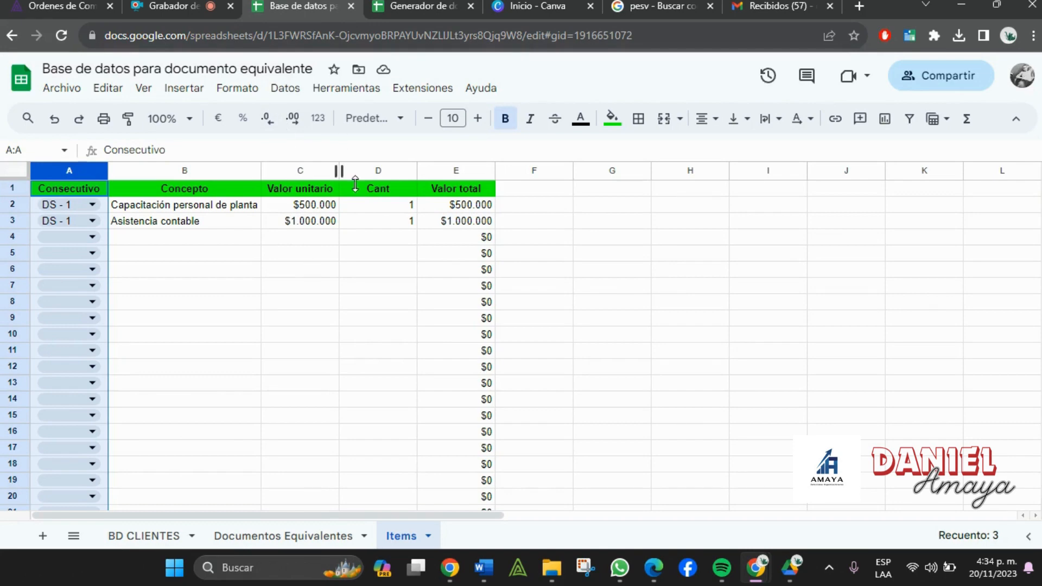
click(432, 6)
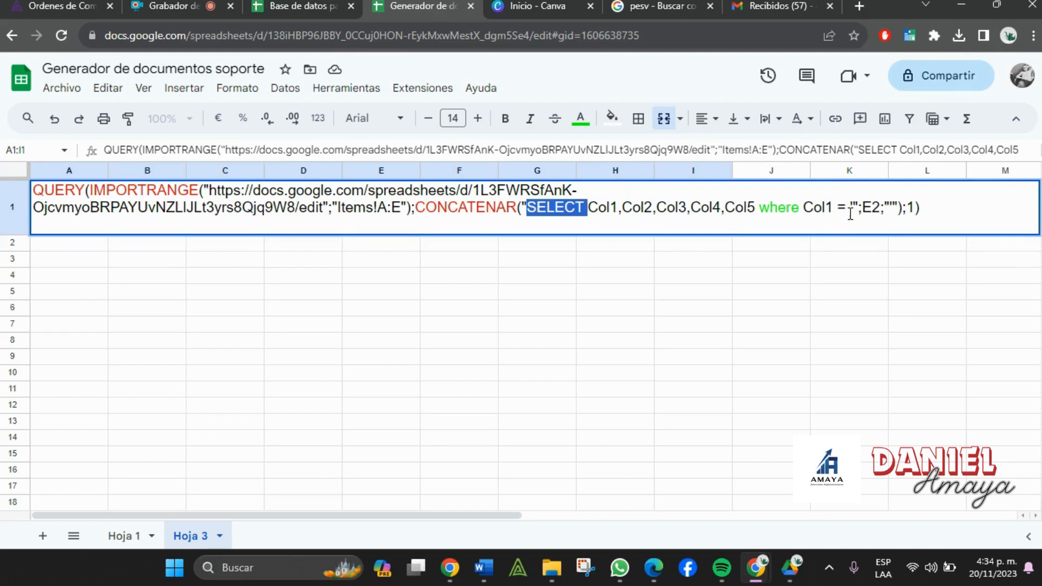
- Inspect the E2 filter reference and the empty quotes in the Col1 condition
click(854, 207)
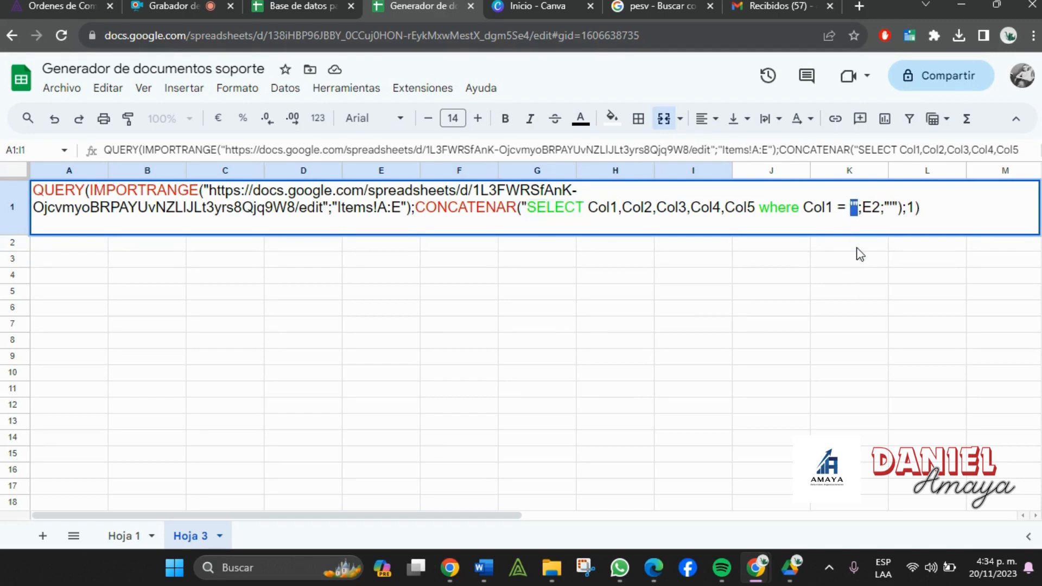
double_click(873, 208)
click(885, 207)
drag(890, 208, 900, 209)
click(902, 210)
- Copy the complete Items QUERY formula text and go back to Hoja 1
drag(943, 212, 3, 184)
click(260, 440)
click(114, 545)
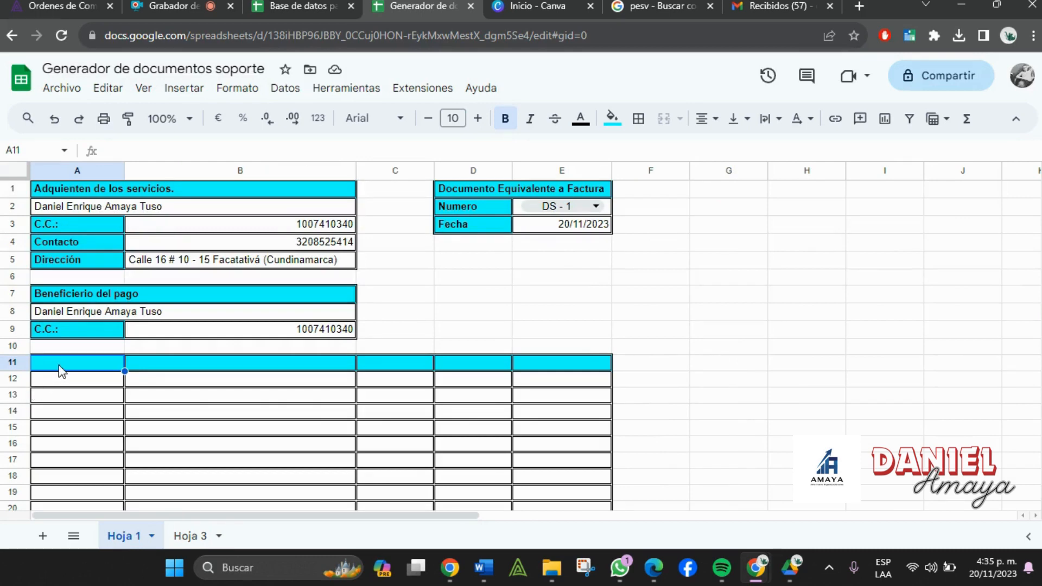
- Paste the Items QUERY formula into A11 with a leading = to load the DS - 1 lines
double_click(61, 364)
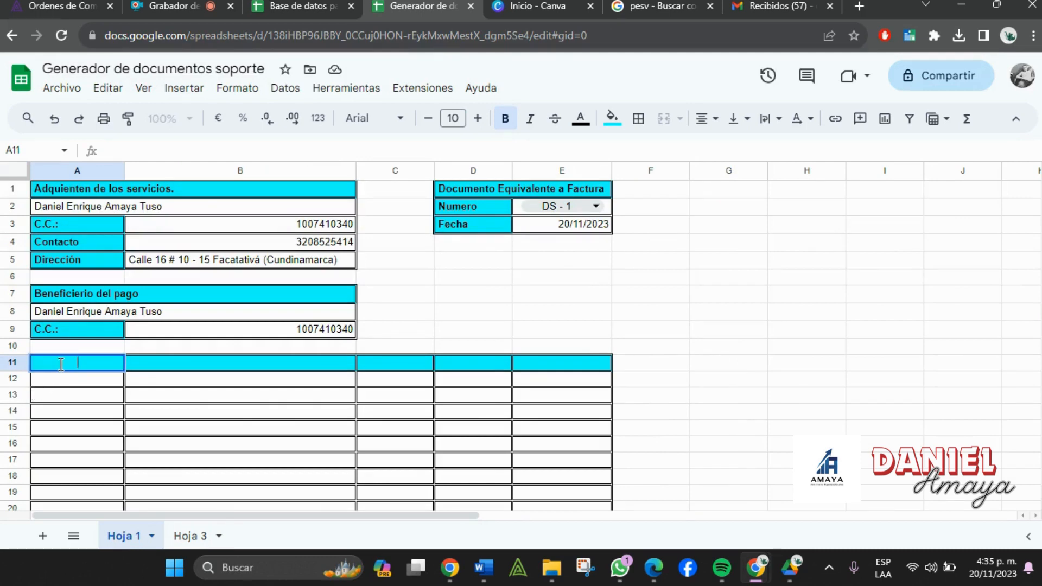
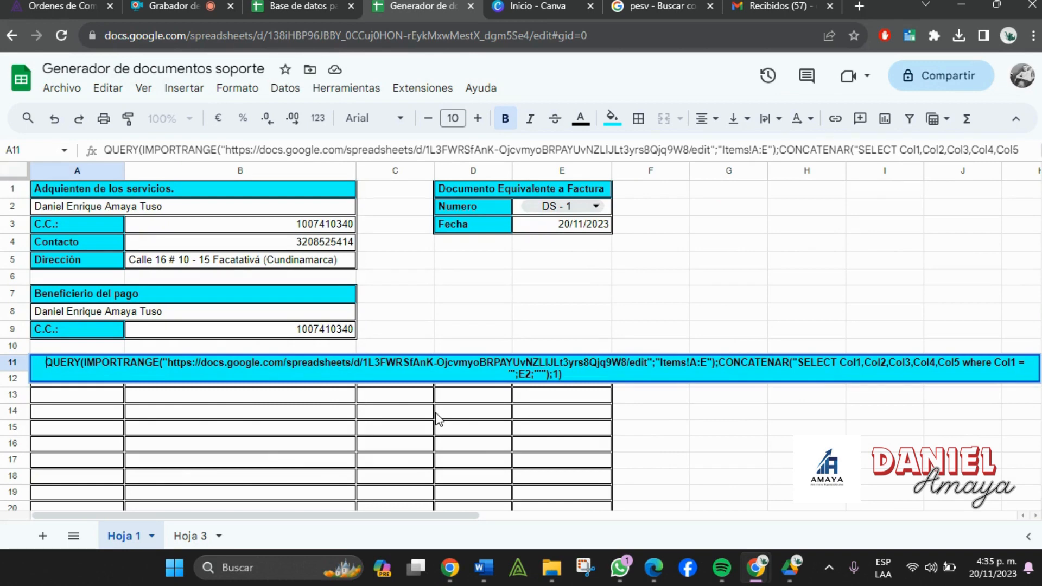
text(=)
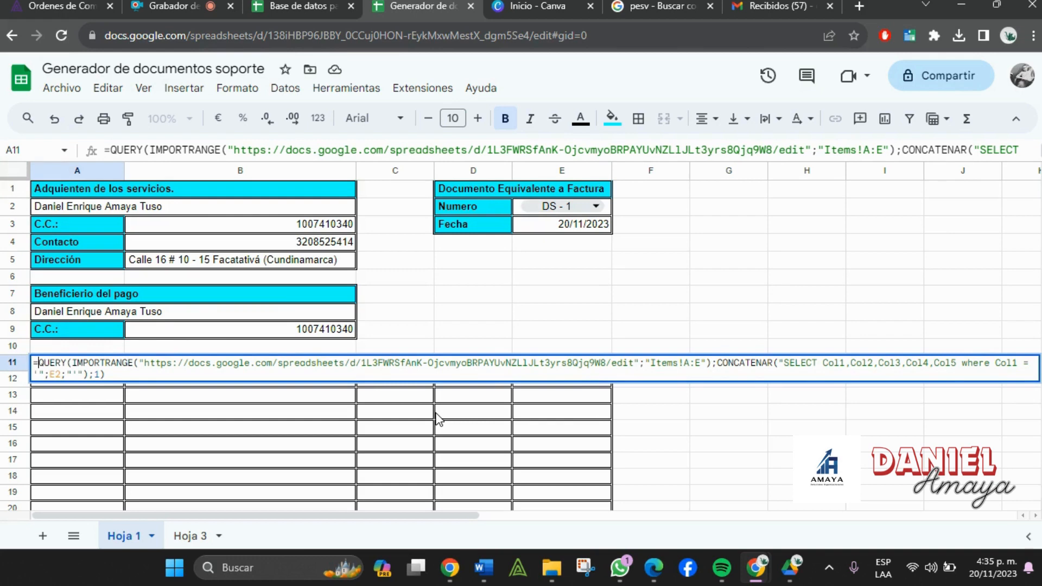
key(Return)
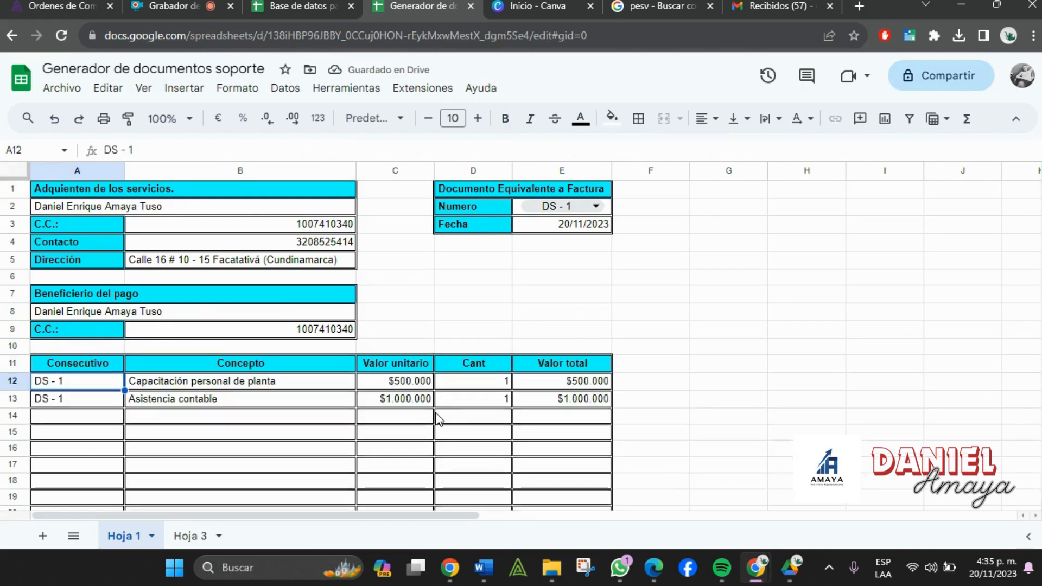
scroll(438, 418, down, 5)
scroll(445, 421, up, 5)
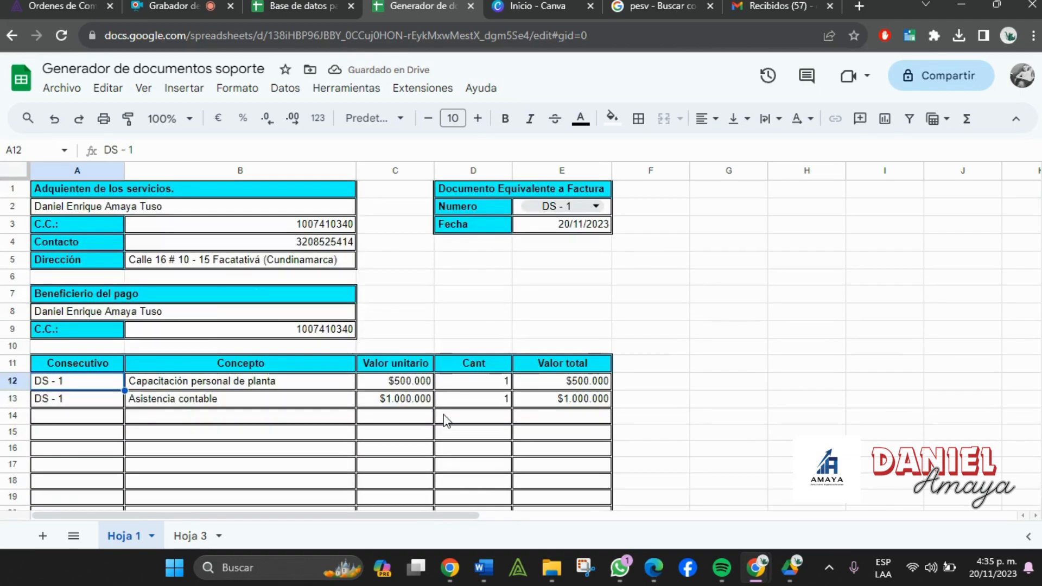
scroll(632, 351, down, 8)
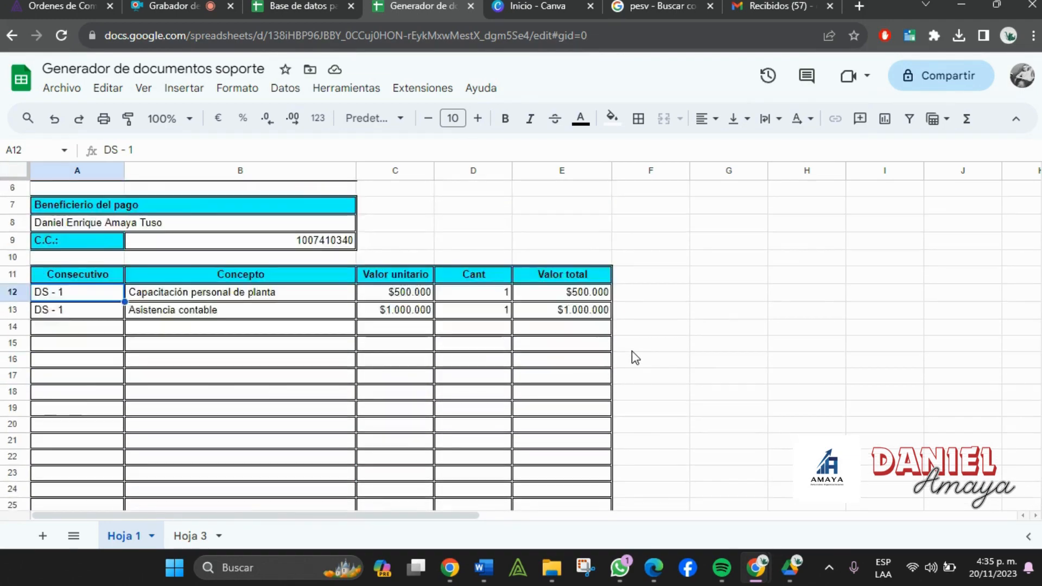
scroll(645, 376, up, 8)
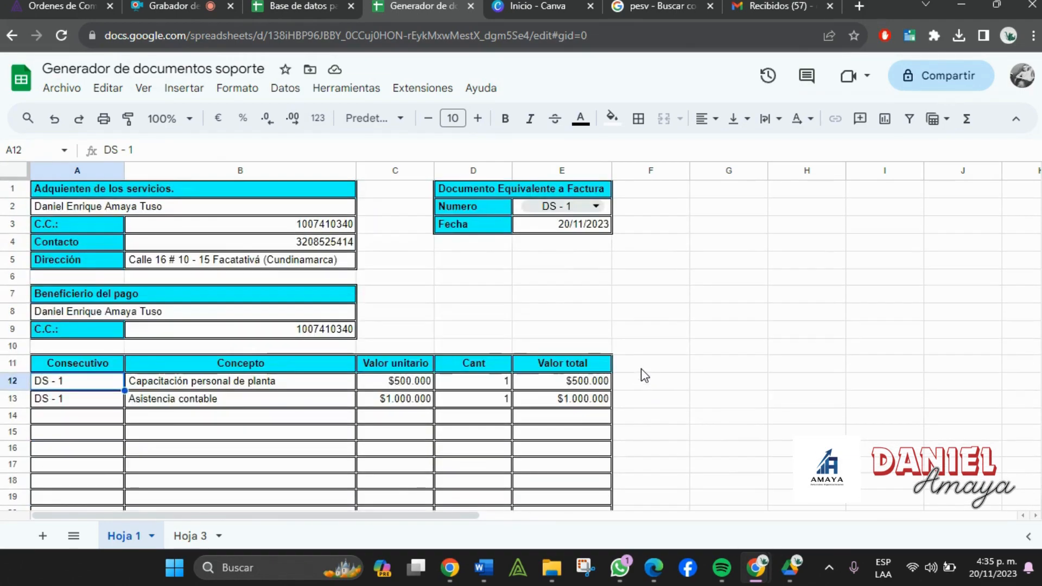
click(109, 126)
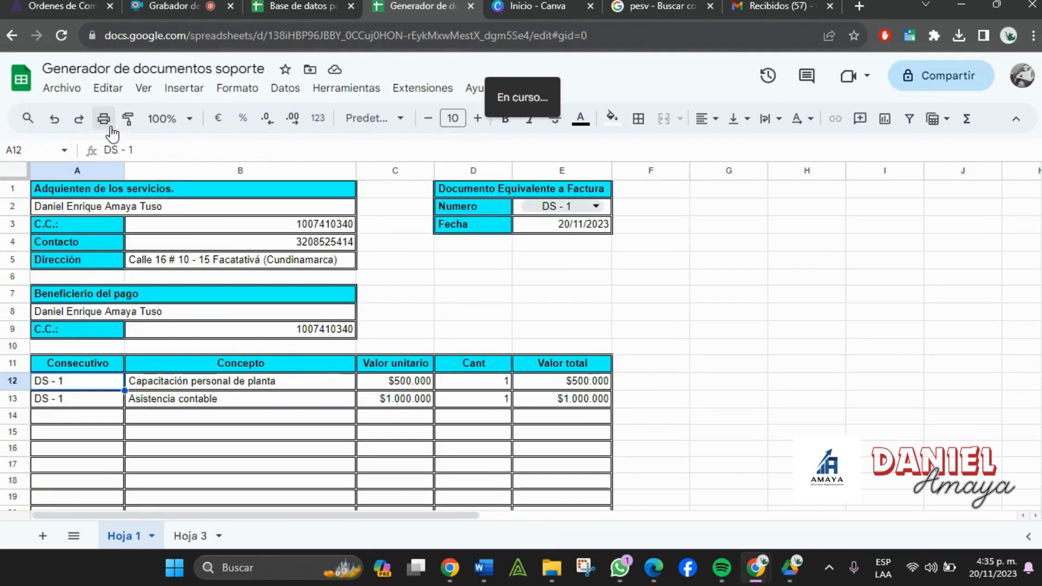
click(921, 167)
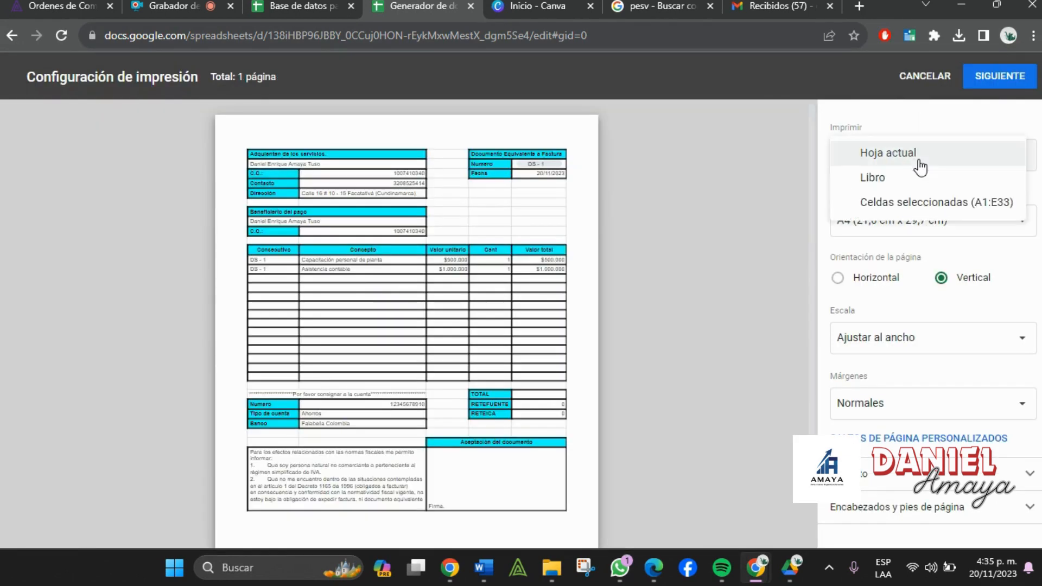
click(920, 166)
click(958, 144)
click(900, 203)
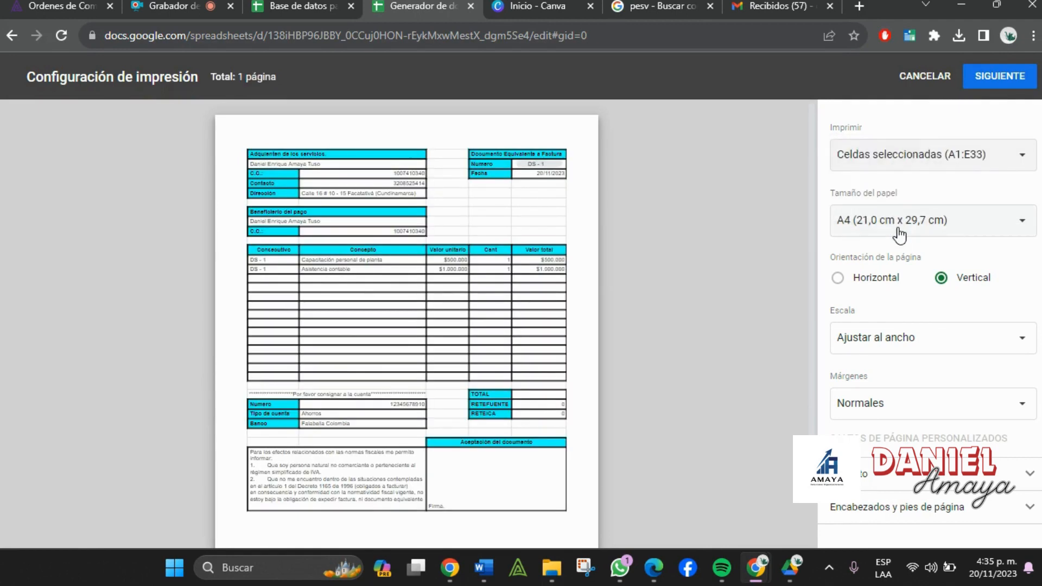
click(901, 220)
click(817, 256)
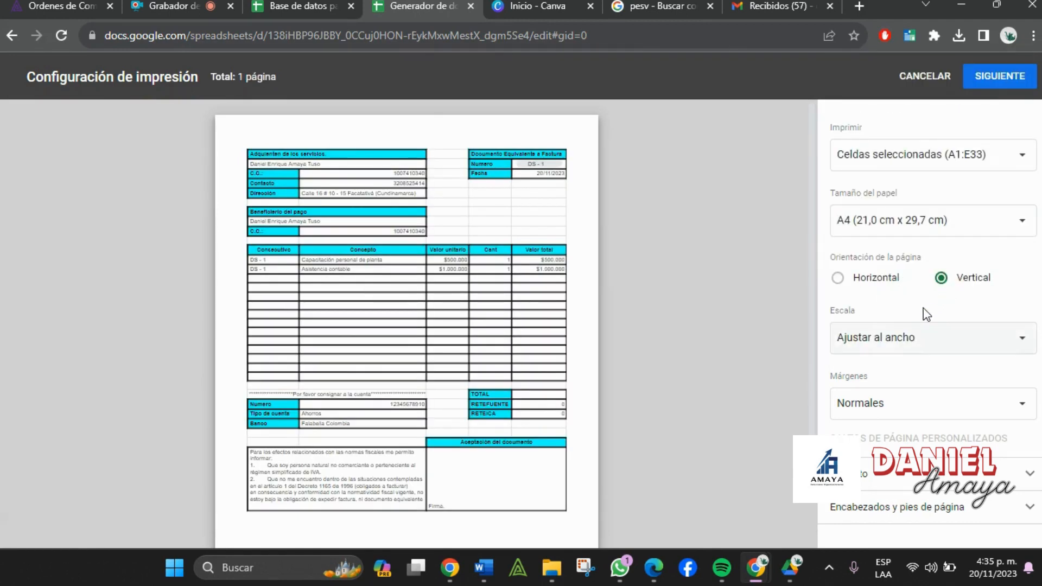
scroll(435, 309, down, 2)
scroll(426, 358, up, 2)
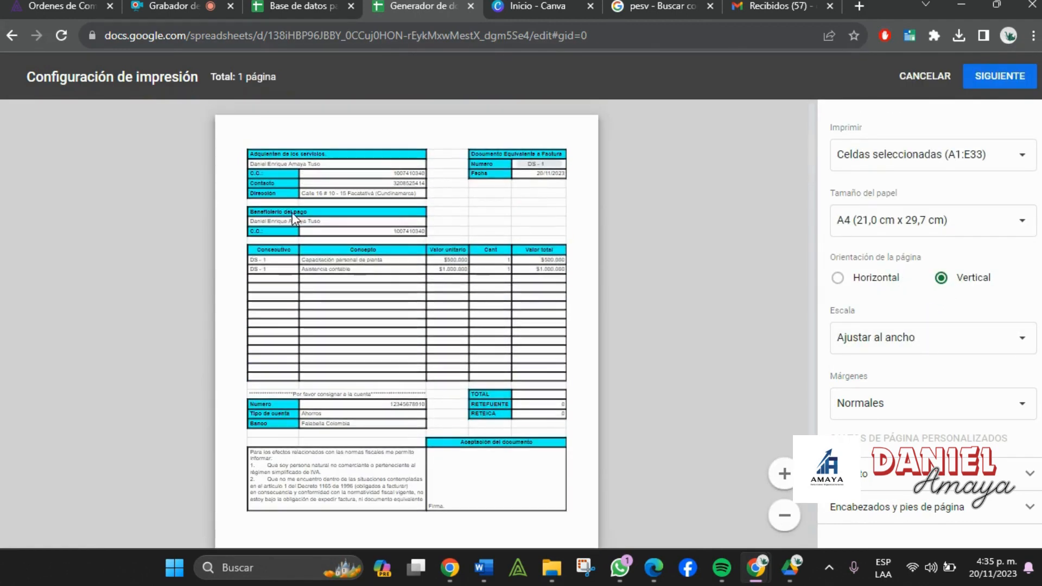
click(329, 4)
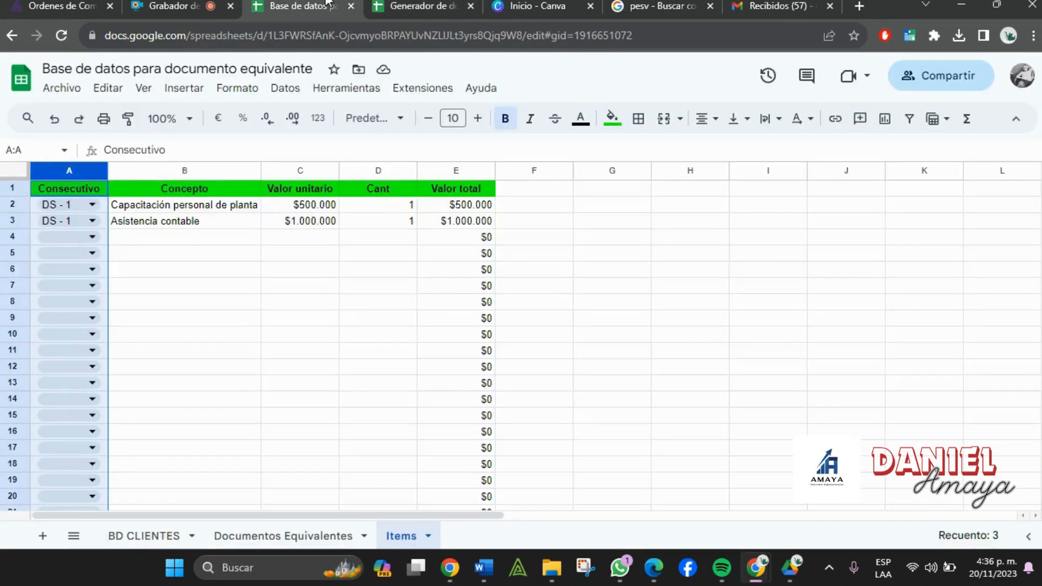
click(388, 387)
click(463, 5)
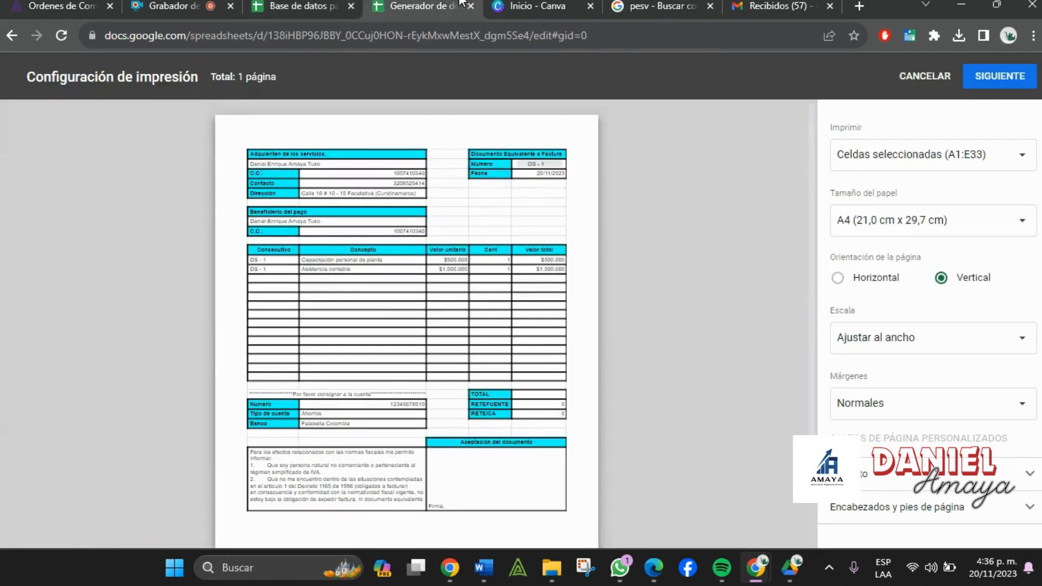
click(928, 77)
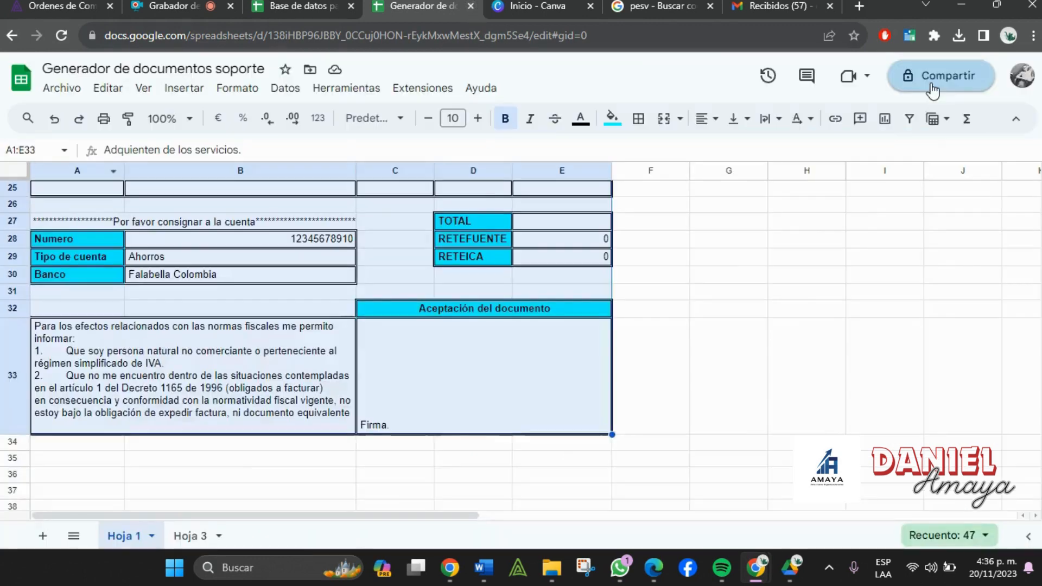
- Check the BD CLIENTES sheet in the database, then return to the generator
click(320, 4)
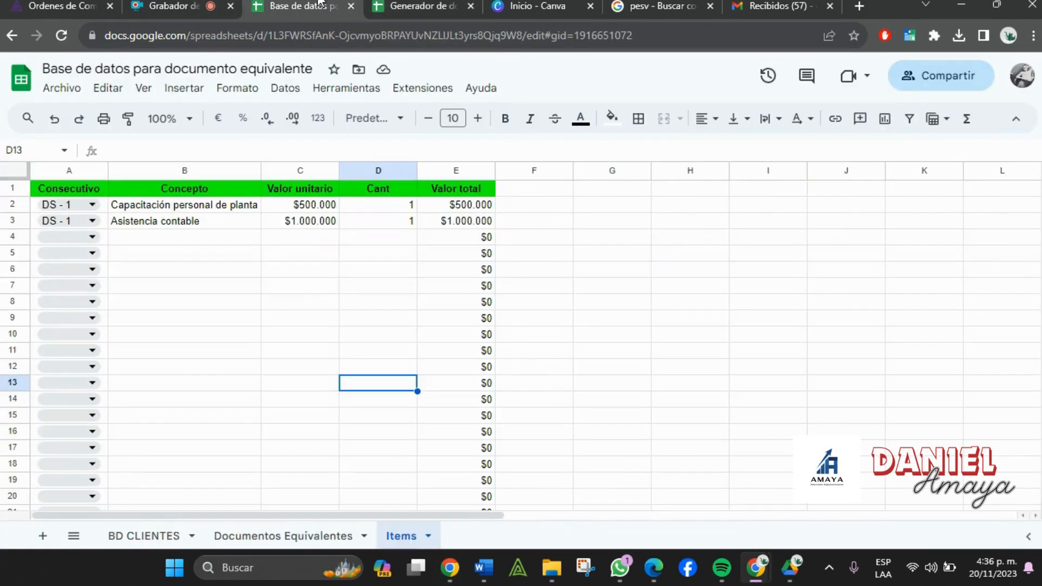
click(136, 536)
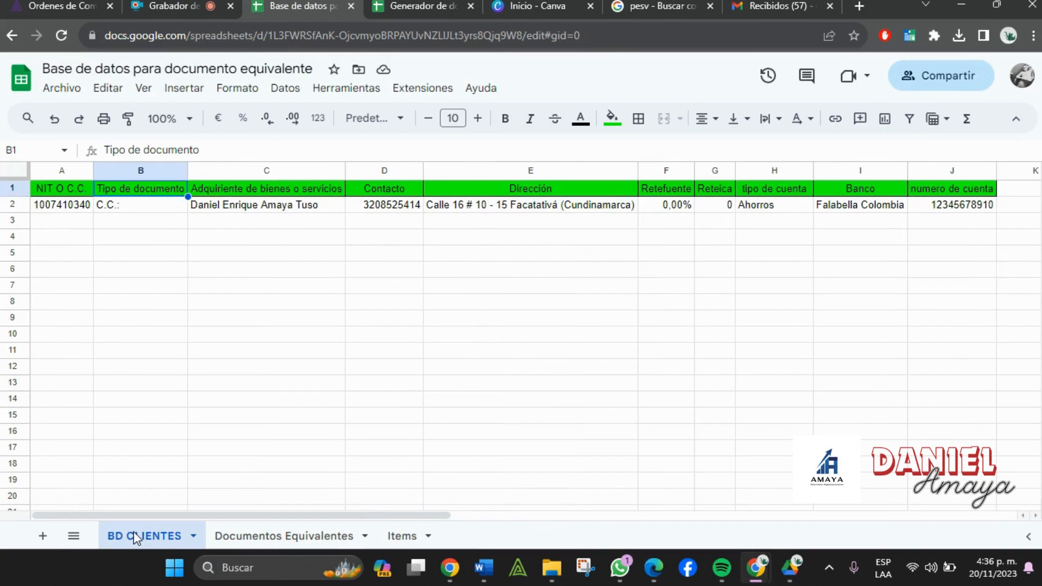
key(ctrl+Tab)
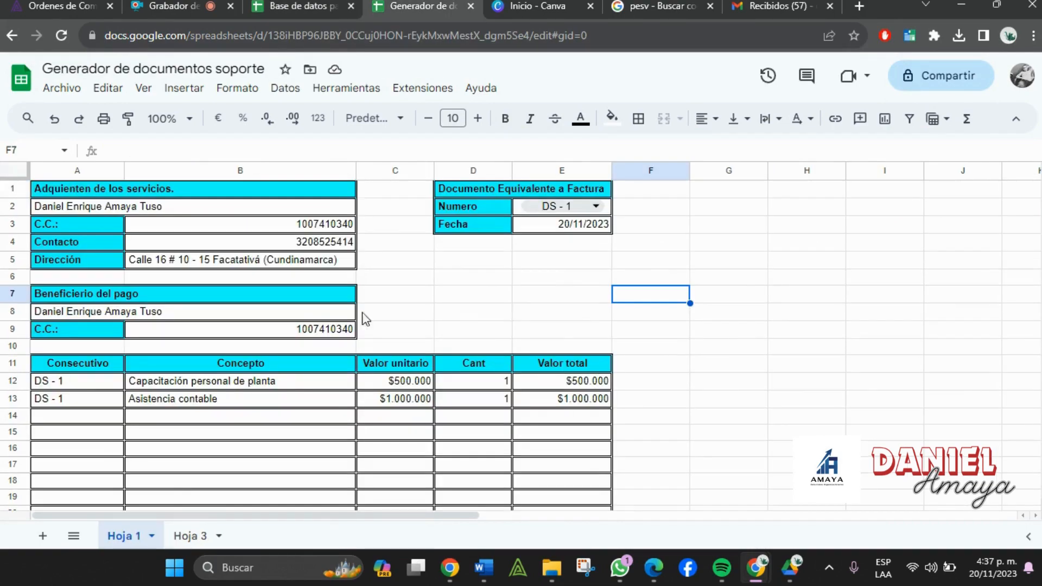
scroll(382, 308, down, 5)
scroll(470, 412, down, 4)
scroll(471, 412, up, 10)
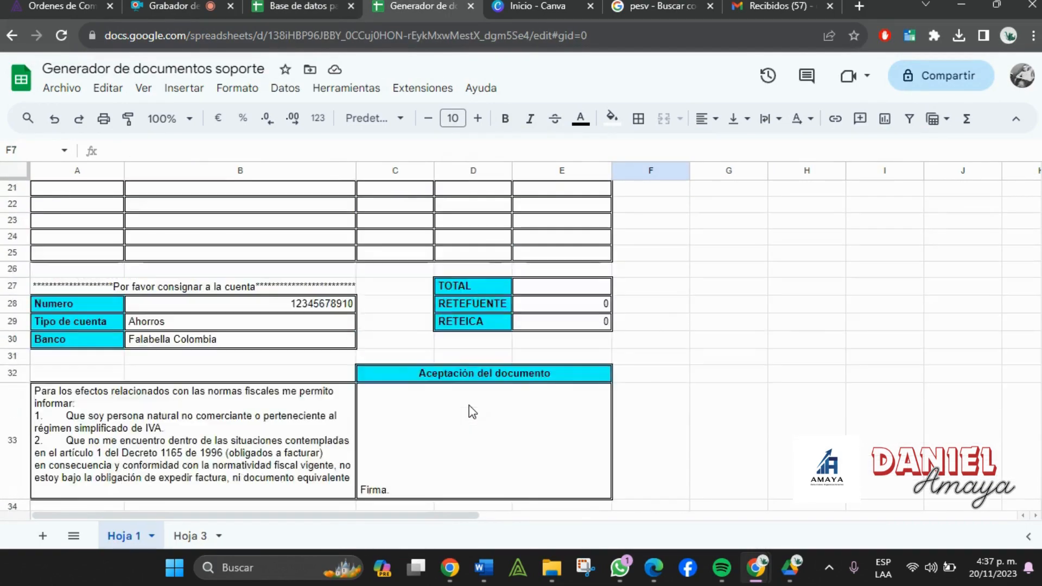
- Set E2 to DS - 10 and confirm the form empties
click(557, 213)
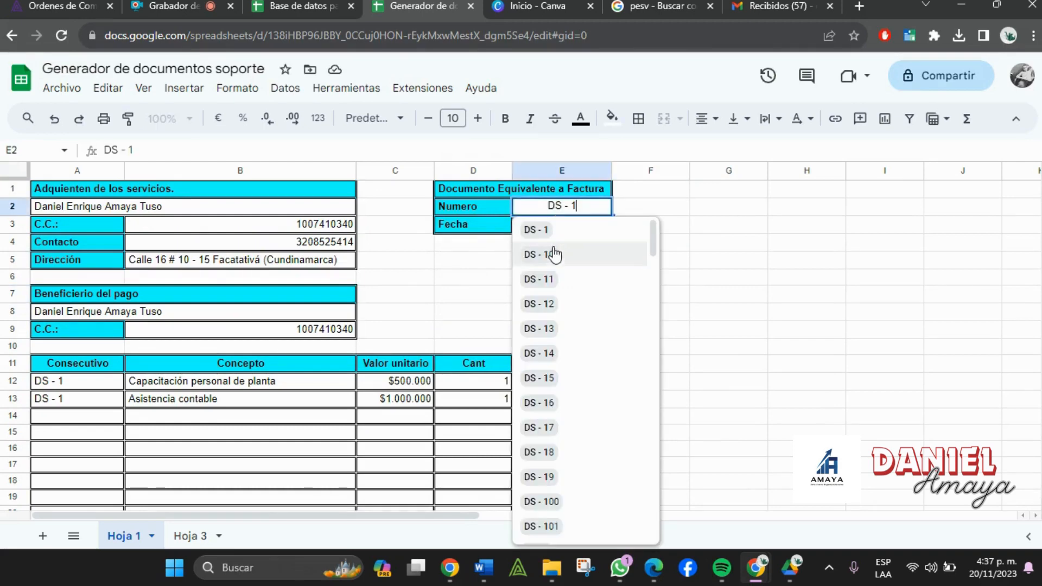
click(555, 260)
scroll(361, 418, down, 5)
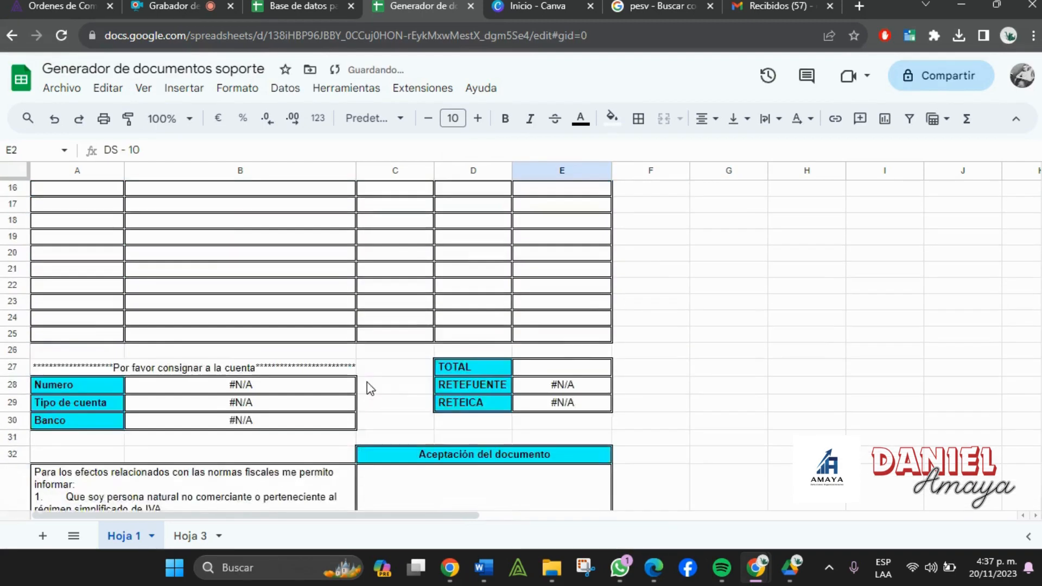
scroll(367, 386, up, 6)
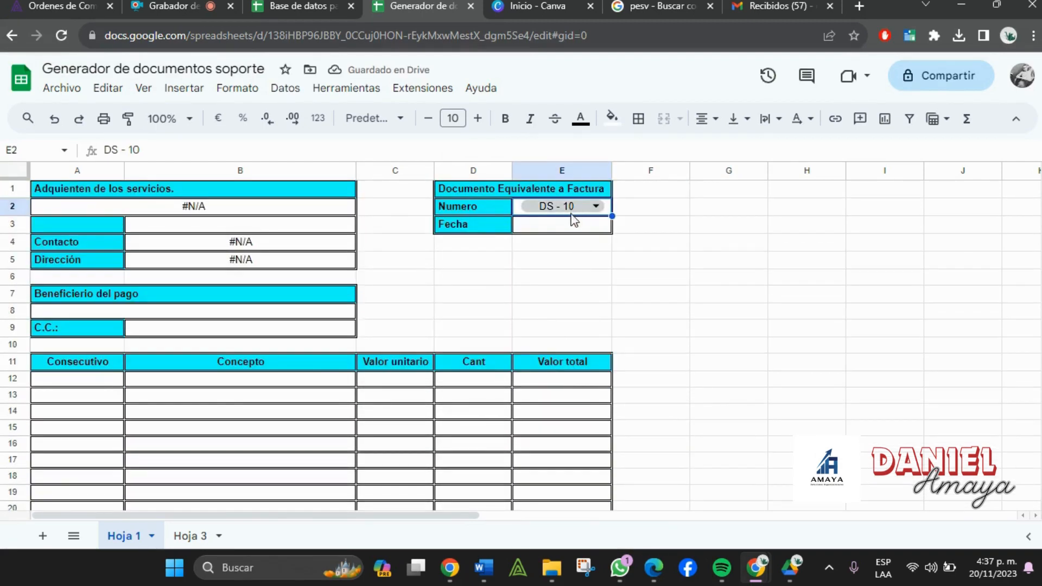
- Change E2 back to DS - 1 so buyer, beneficiary and line items refill
click(576, 206)
key(BackSpace)
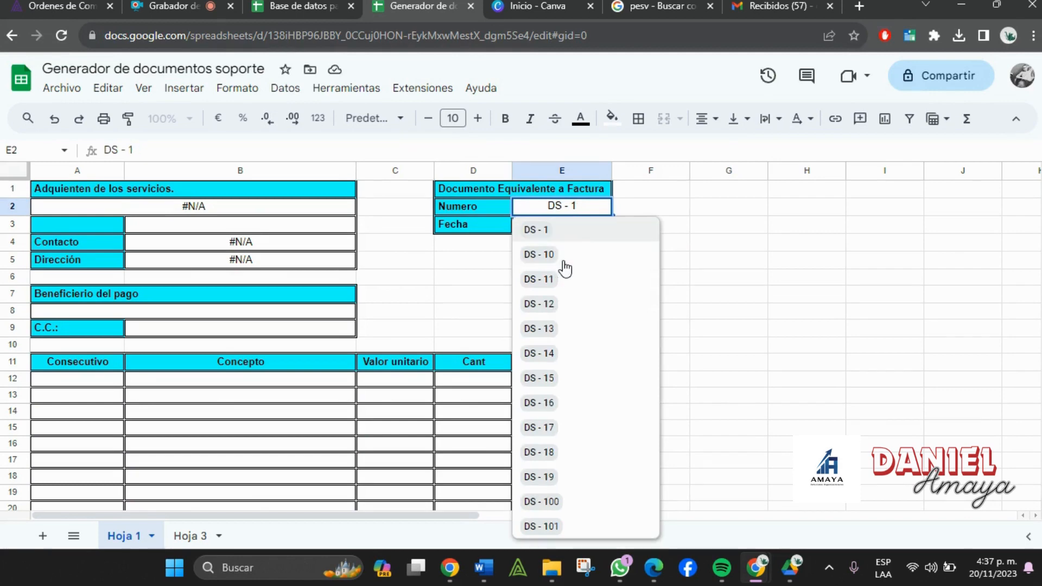
key(Return)
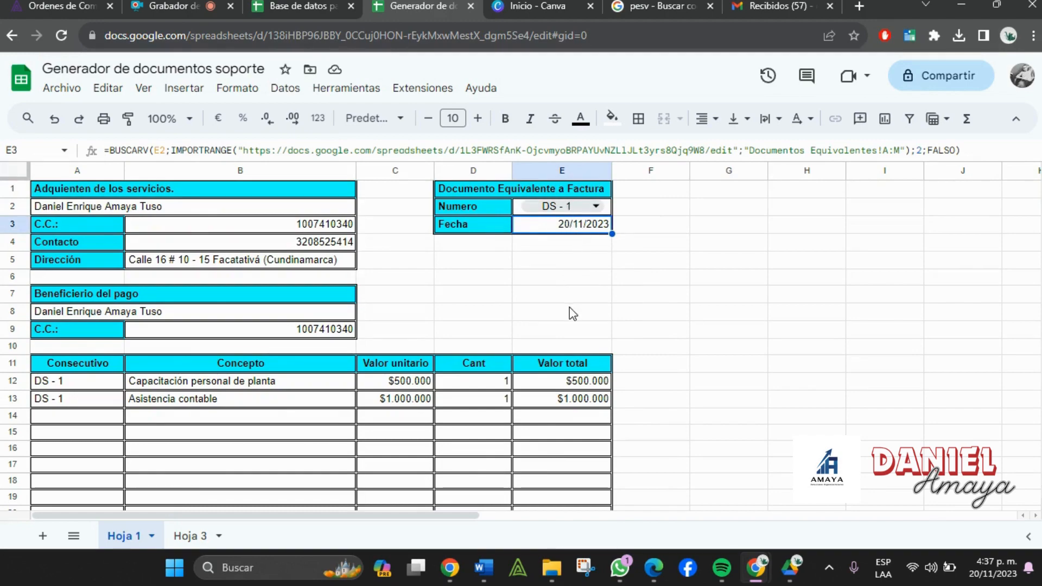
scroll(570, 313, down, 7)
scroll(572, 320, up, 5)
scroll(571, 321, up, 2)
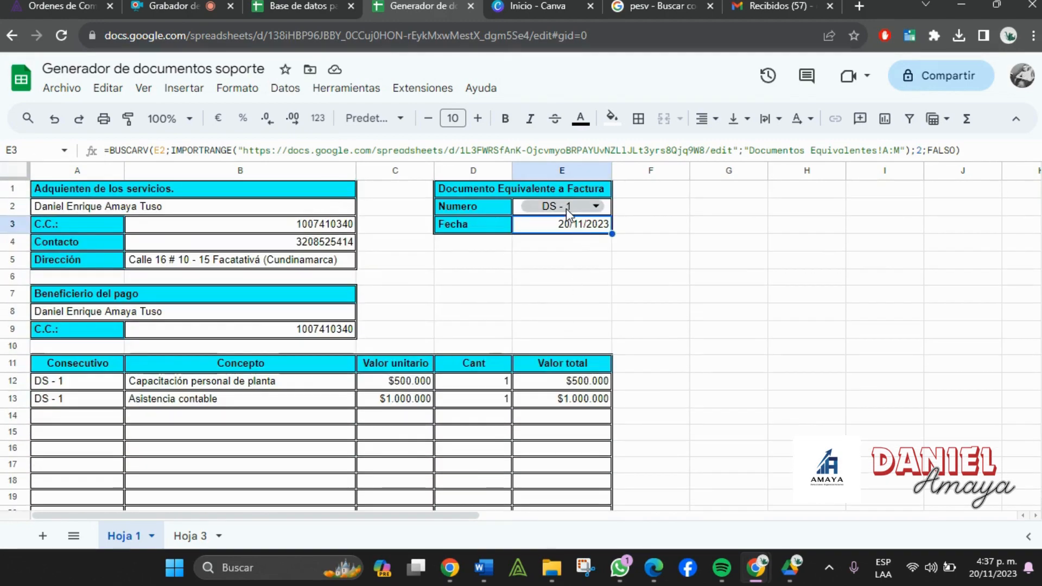
- Preview the generator's one-page print layout and cancel it
click(103, 118)
scroll(423, 348, down, 5)
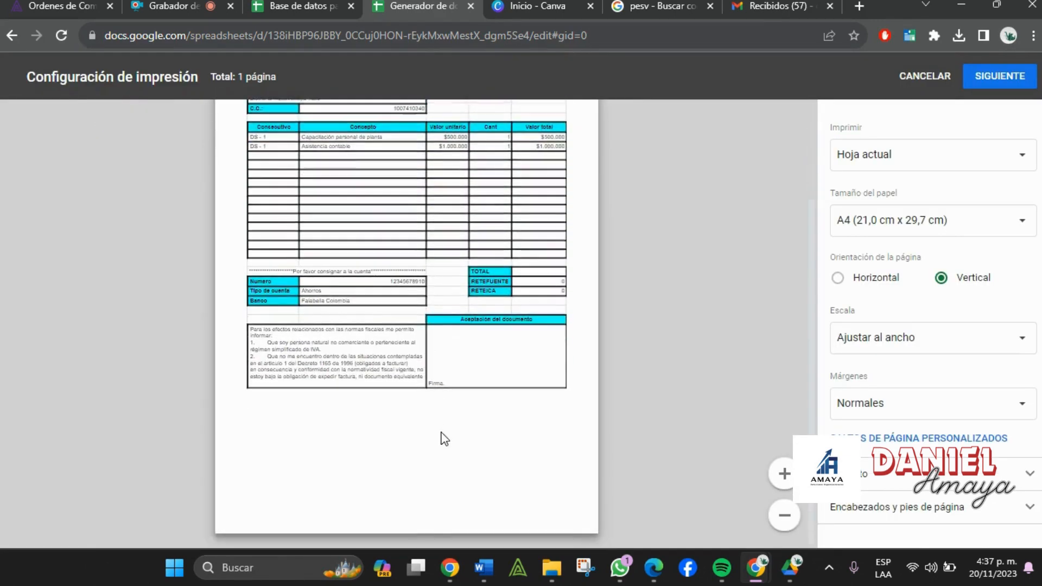
scroll(444, 439, up, 5)
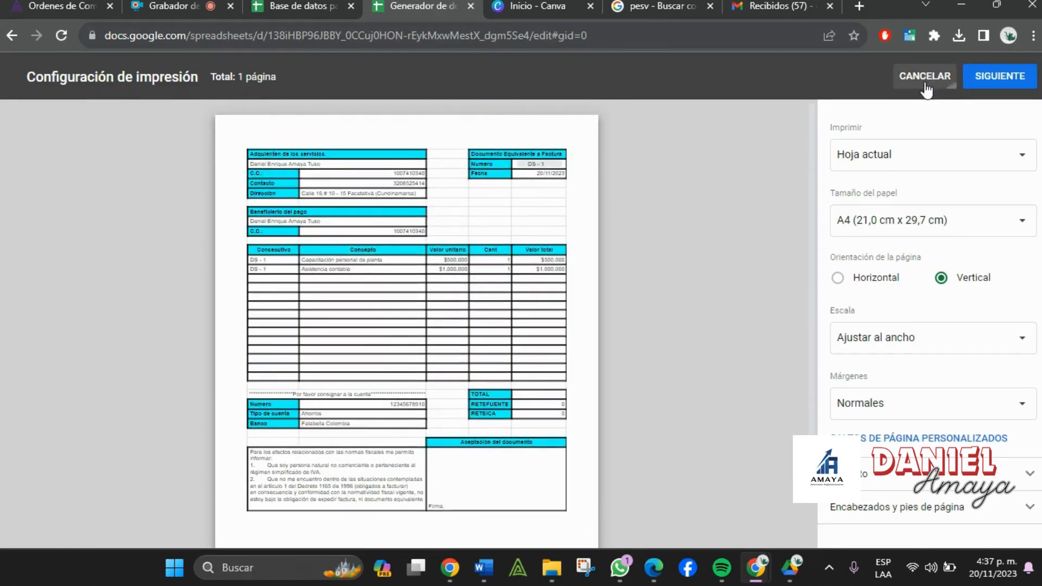
click(927, 77)
- Open the database's BD CLIENTES sheet and select client columns A through J
click(302, 7)
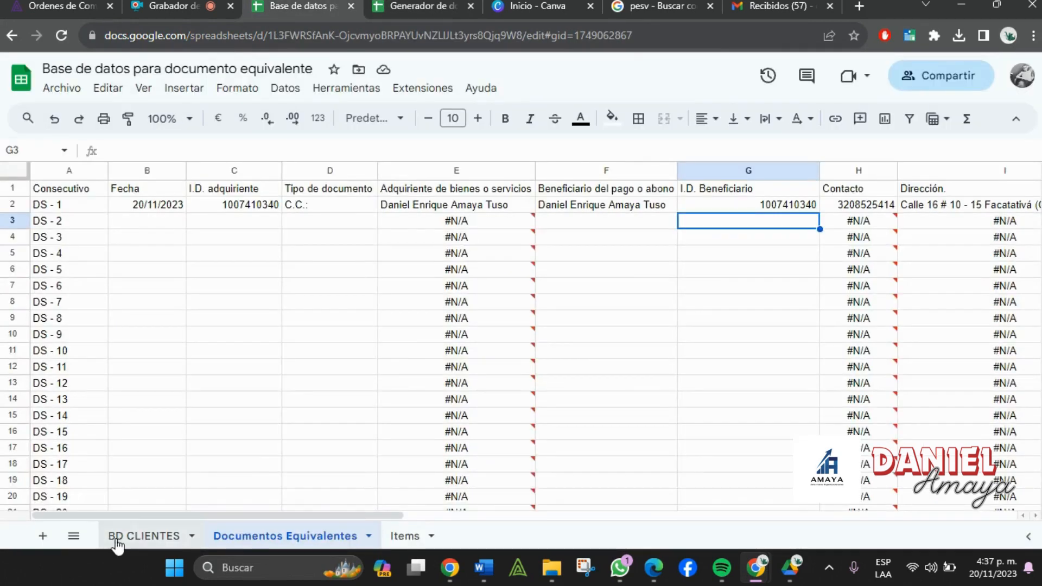
click(136, 546)
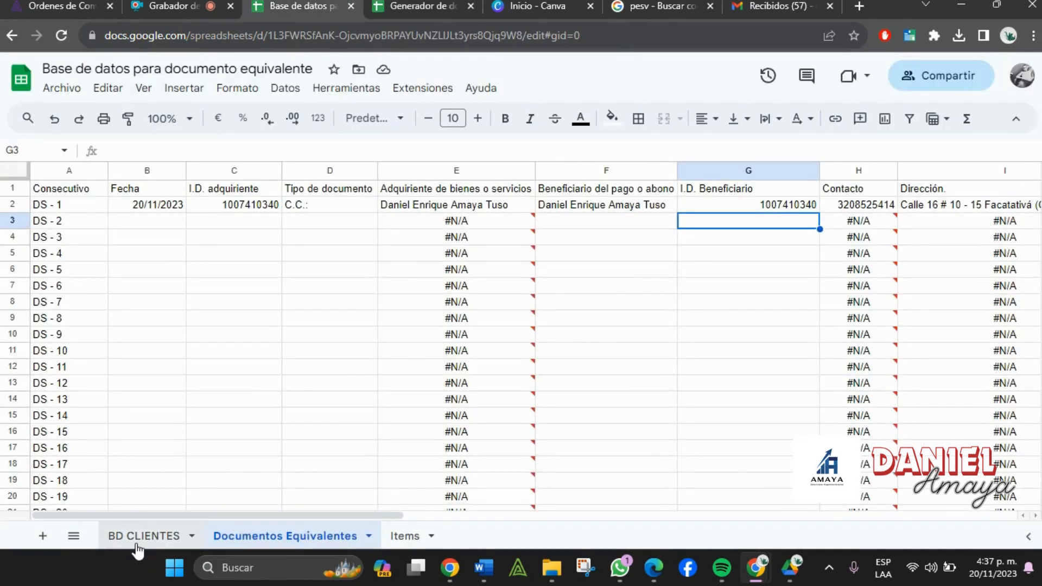
click(84, 348)
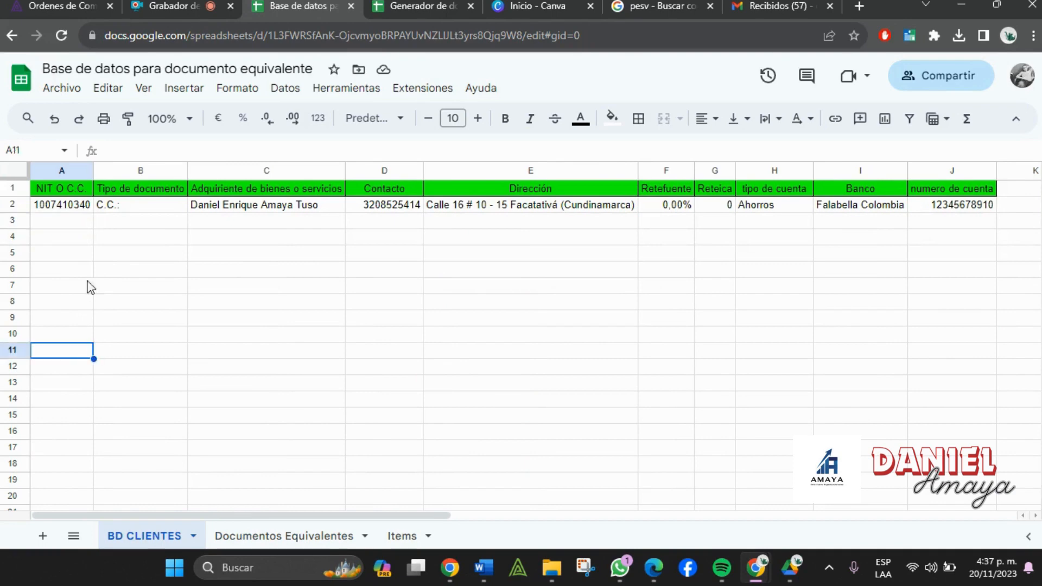
drag(62, 170, 955, 171)
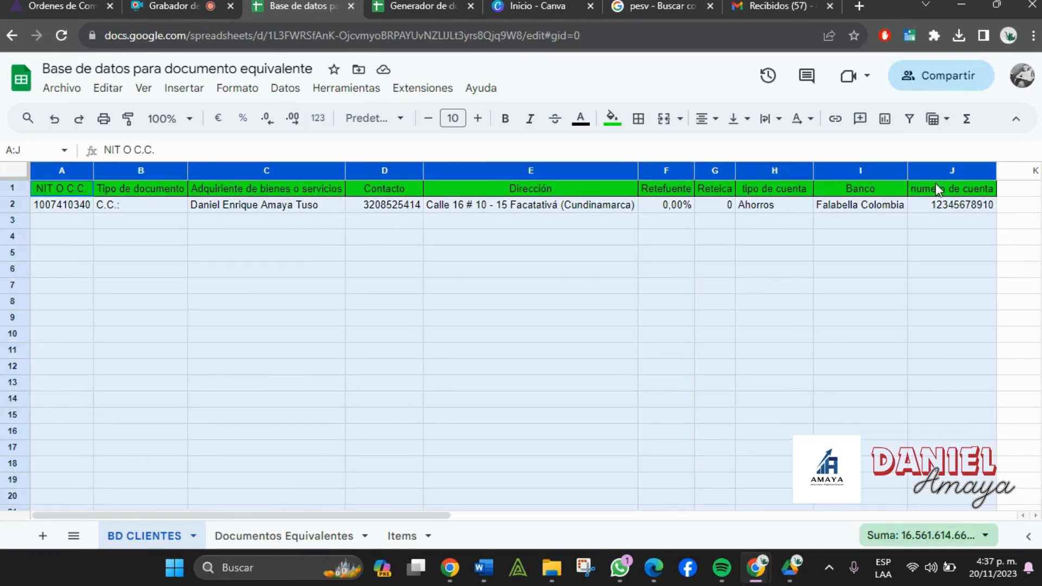
- On Documentos Equivalentes, give the DS - 2 record the date 20/11/2023
click(292, 537)
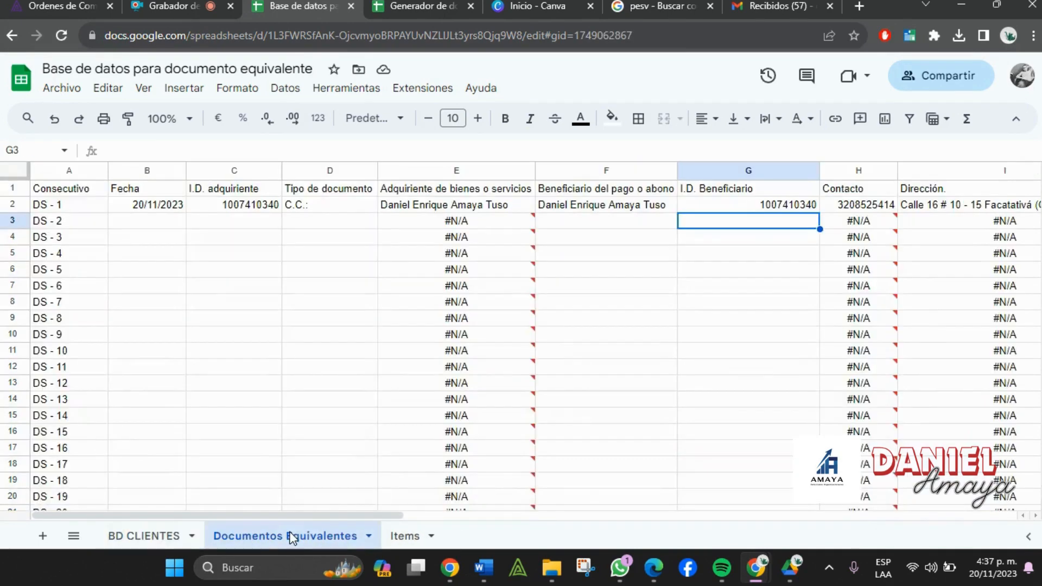
click(68, 206)
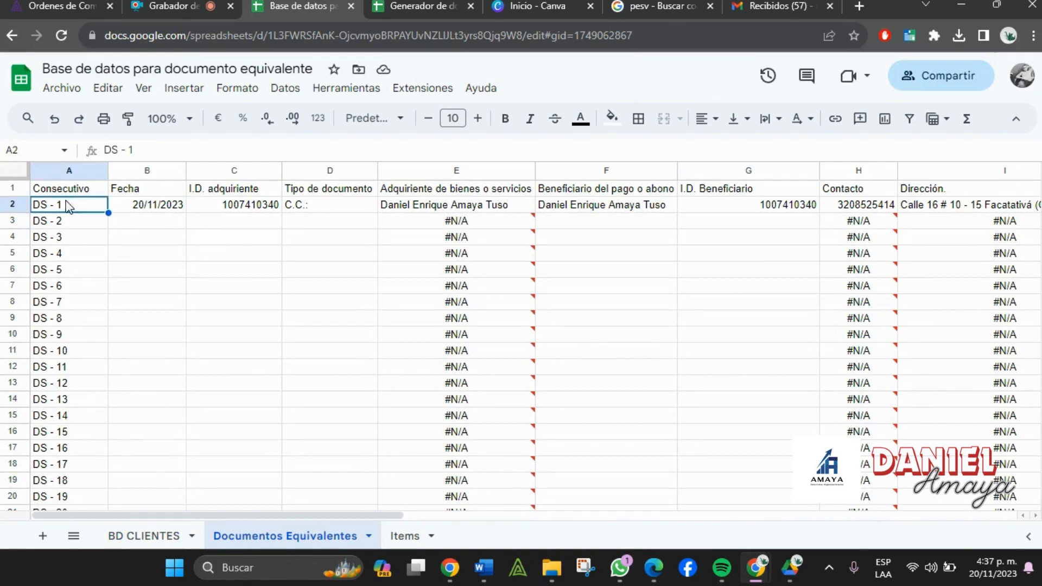
scroll(65, 255, down, 7)
scroll(94, 477, up, 7)
key(Down)
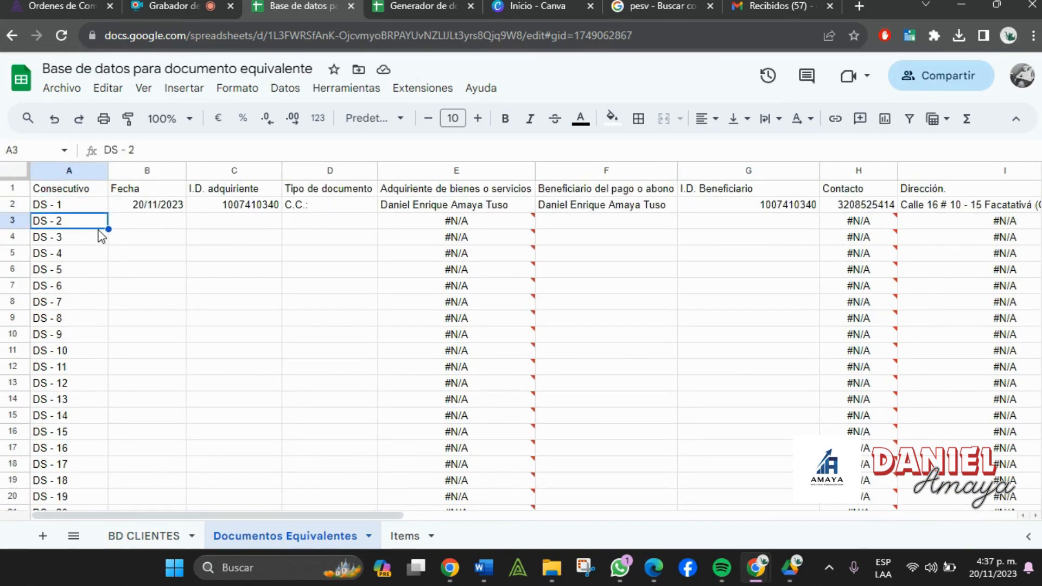
click(160, 224)
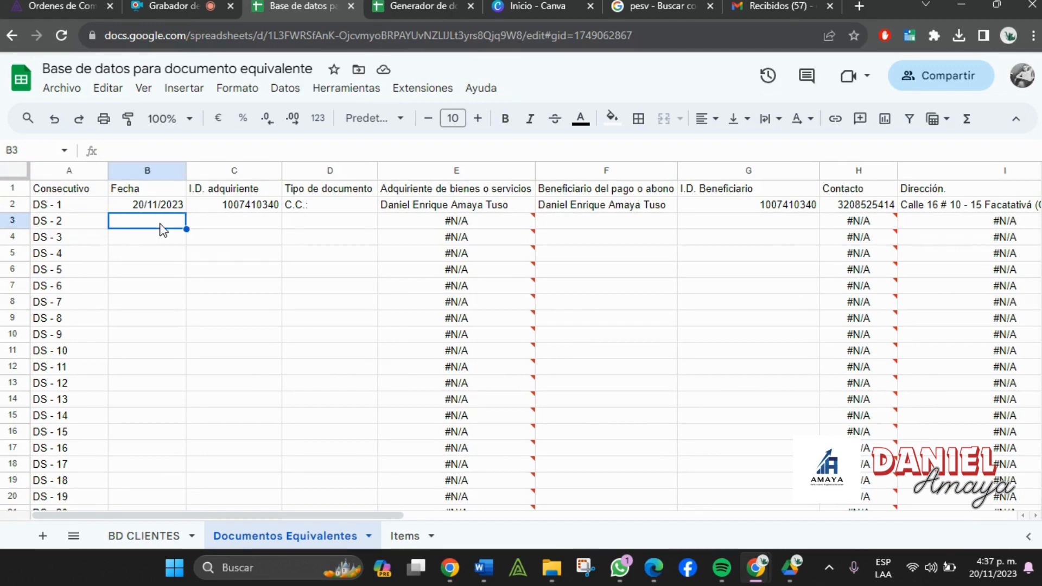
text(20/1)
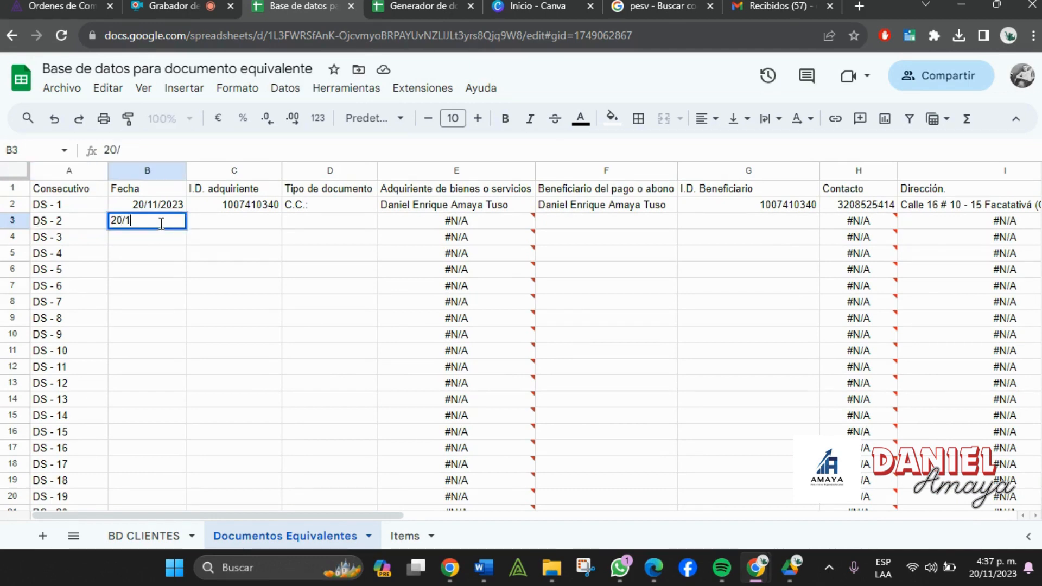
text(1/2023)
key(Return)
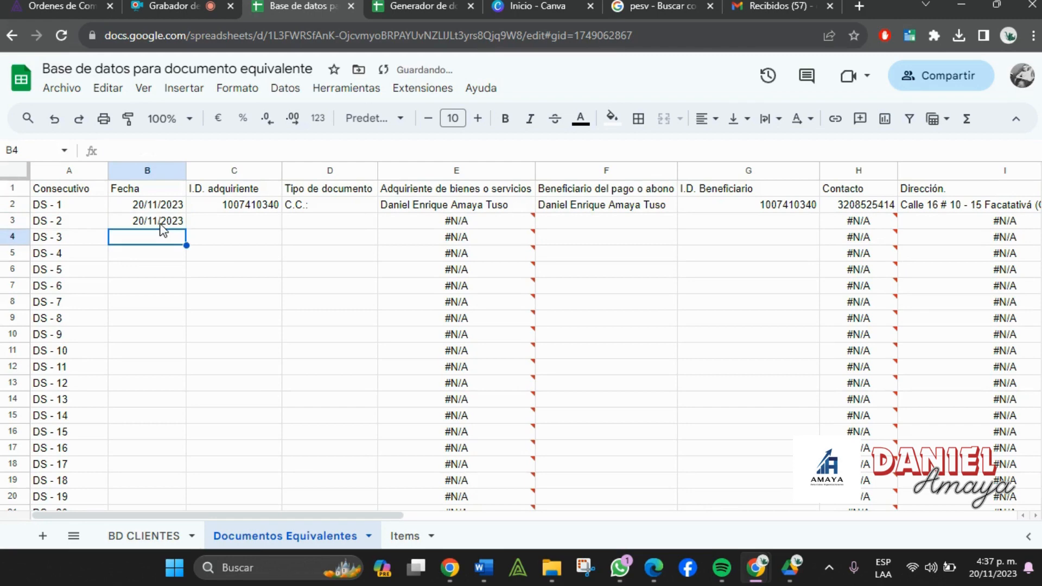
- Enter the acquirer's ID number in C3 for DS - 2
click(162, 226)
key(Tab)
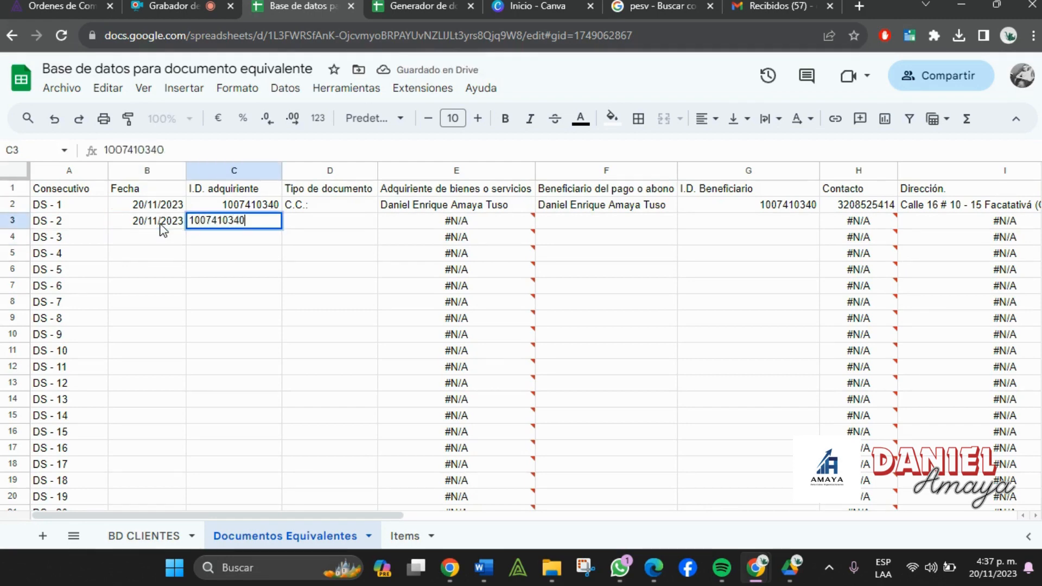
key(Return)
- Copy C.C.: from D2 down to D3 and check the auto-filled beneficiary cells
key(Up)
key(Tab)
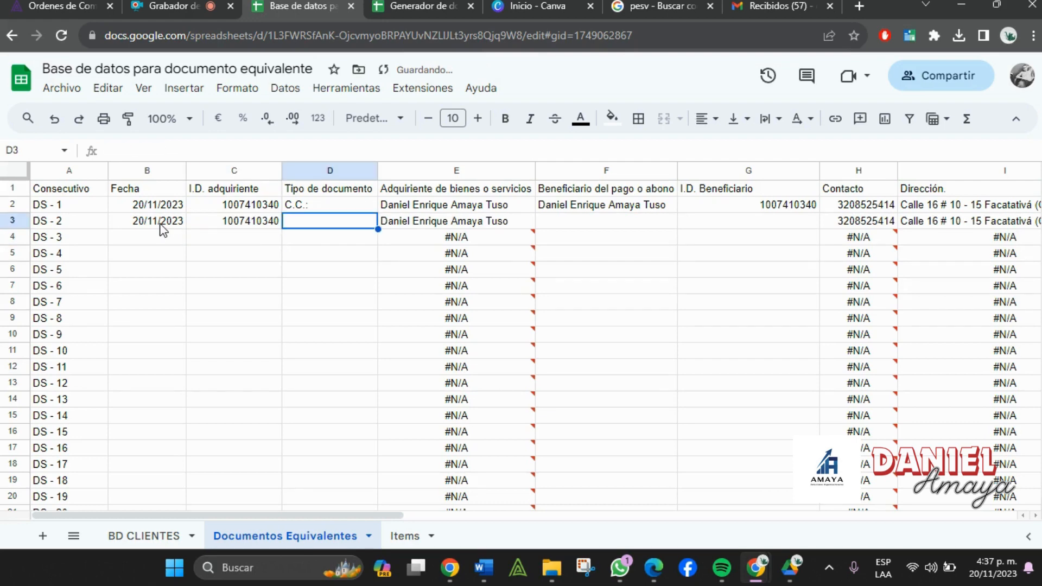
text(C.C.:)
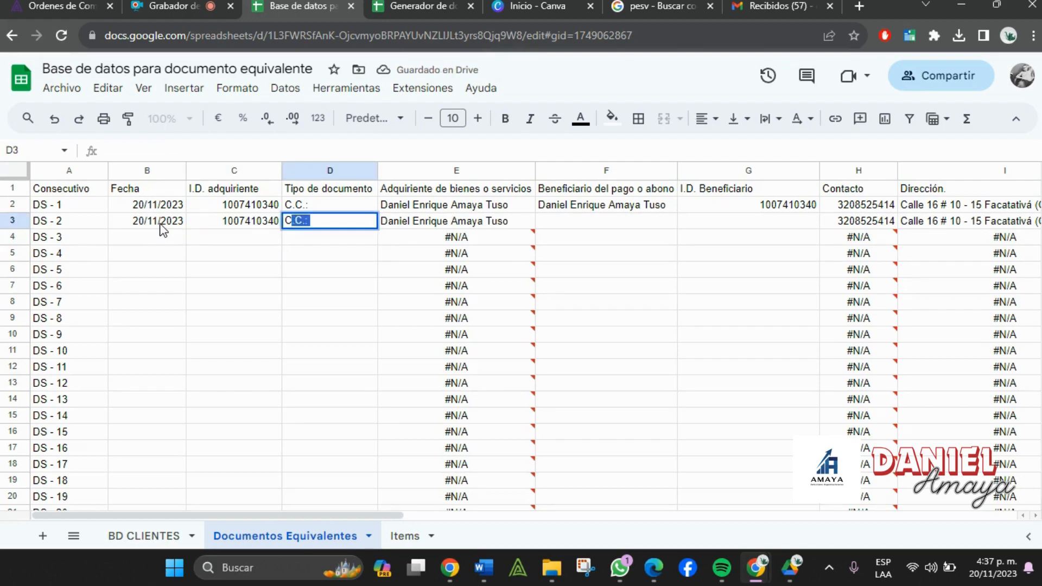
key(BackSpace)
key(BackSpace)
key(BackSpace)
key(BackSpace)
key(BackSpace)
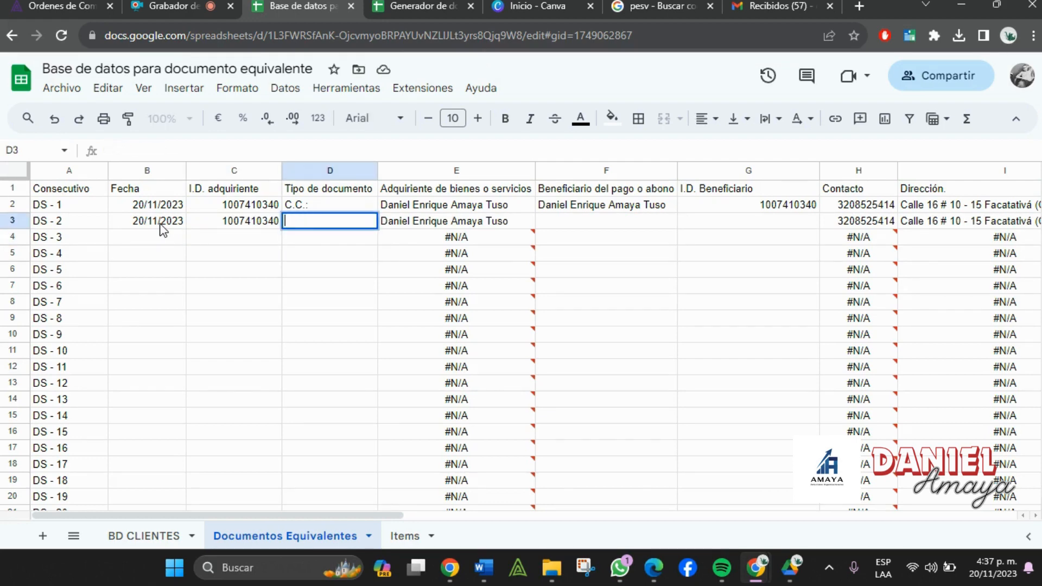
click(369, 210)
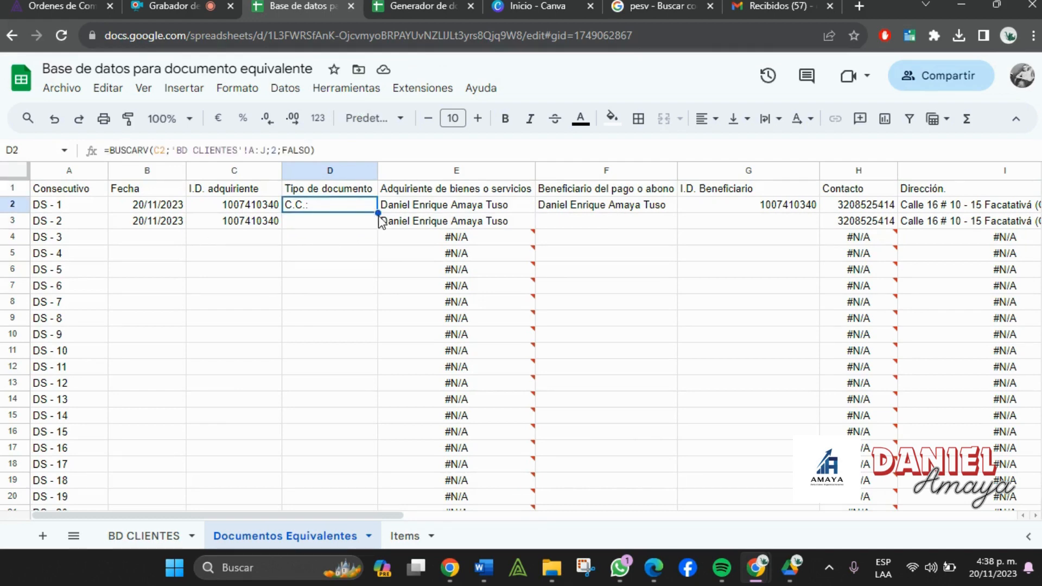
drag(378, 213, 374, 221)
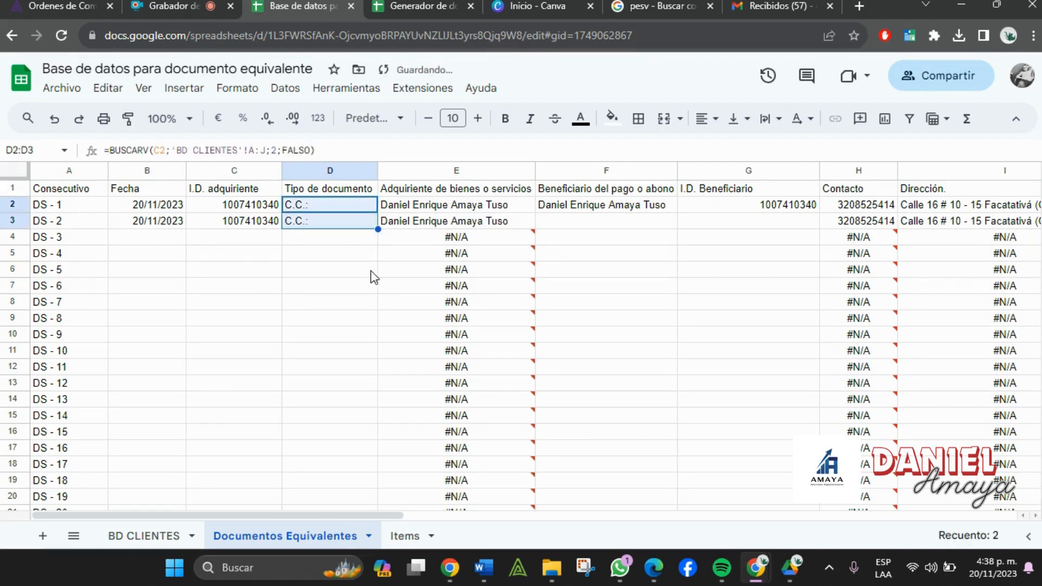
click(374, 274)
click(602, 223)
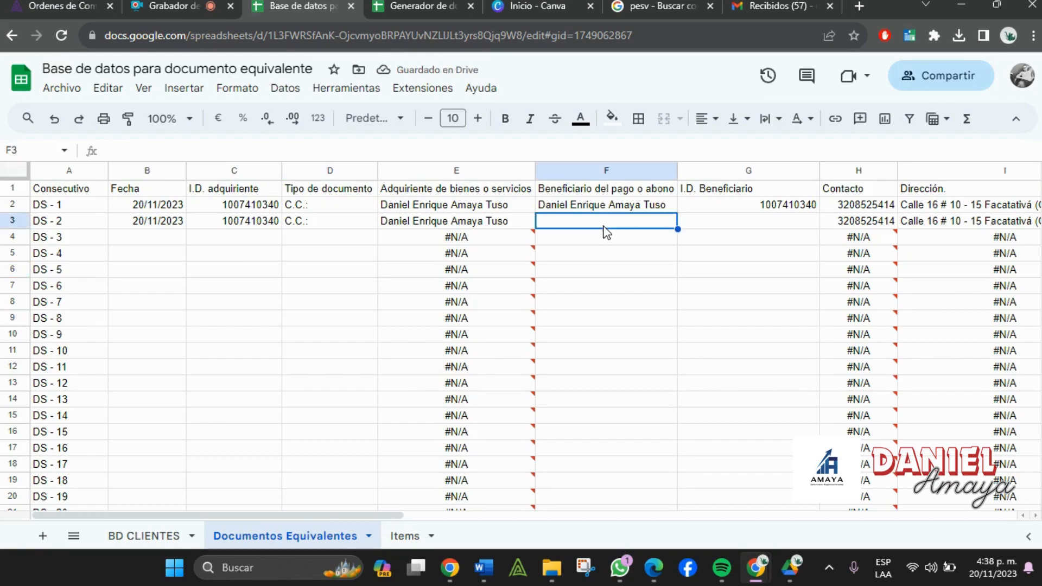
click(734, 223)
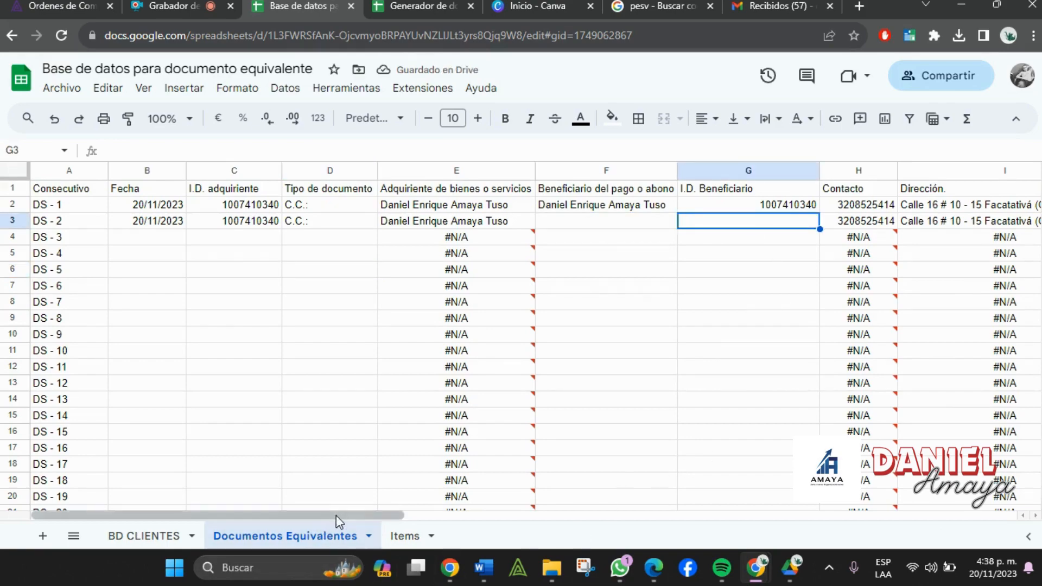
mouse_move(337, 516)
mouse_down()
mouse_move(1021, 520)
mouse_move(347, 518)
mouse_up()
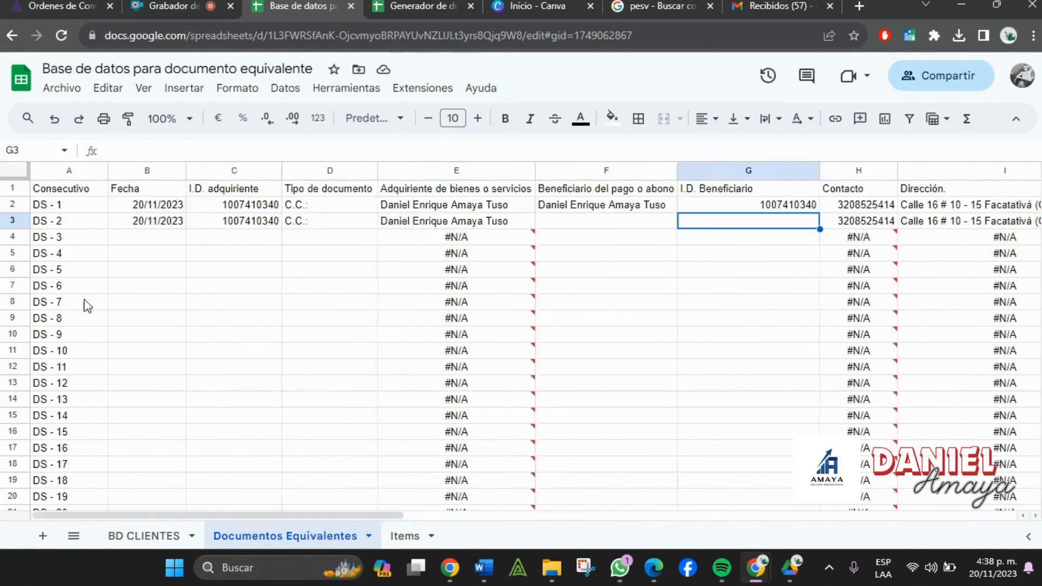
- On Items, assign row 4 to DS - 2 and enter concepts Arroz, Papa, Aguacate
click(405, 537)
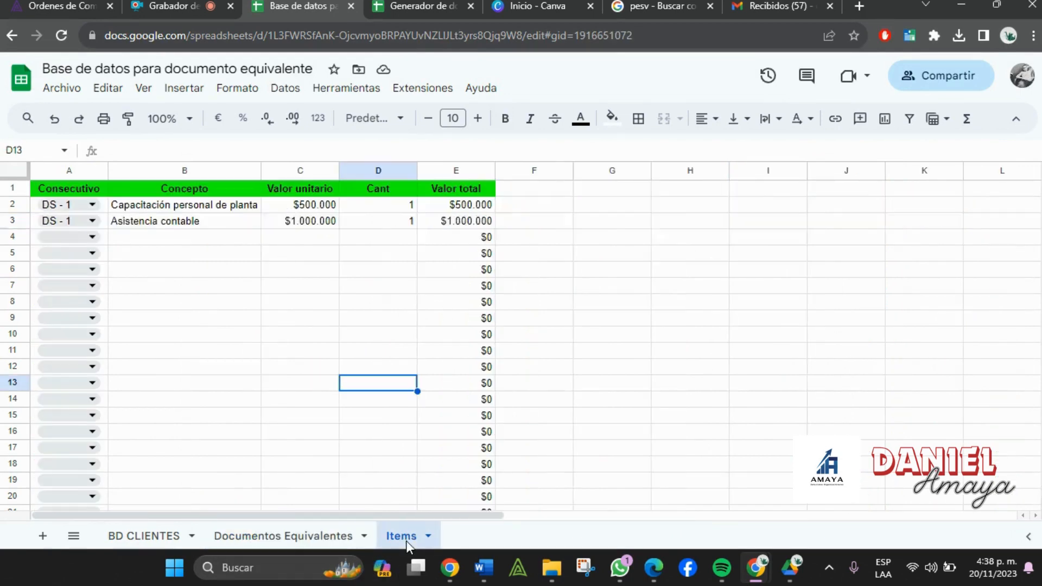
click(70, 237)
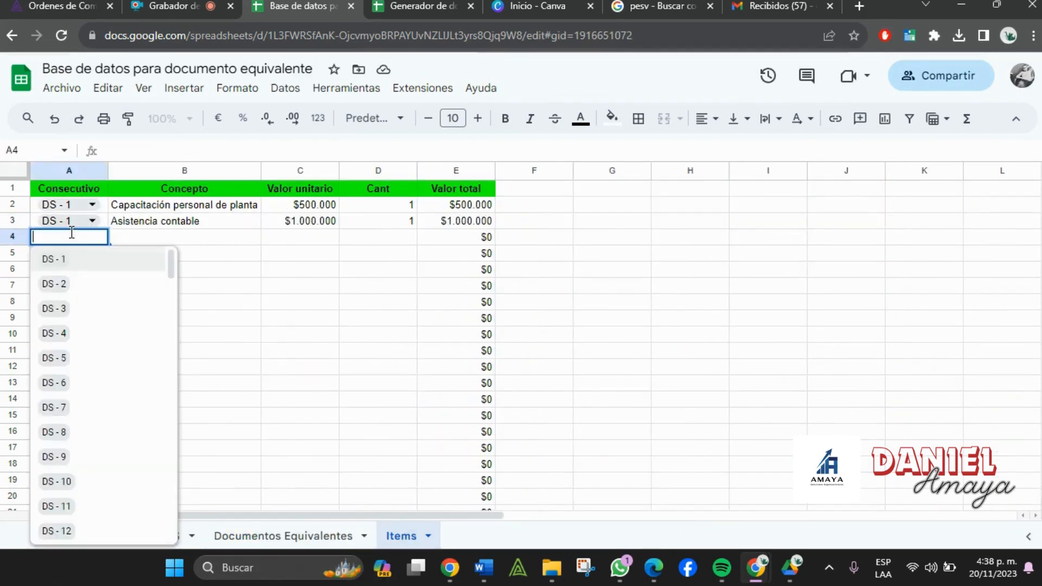
click(77, 287)
click(174, 239)
text(aRR)
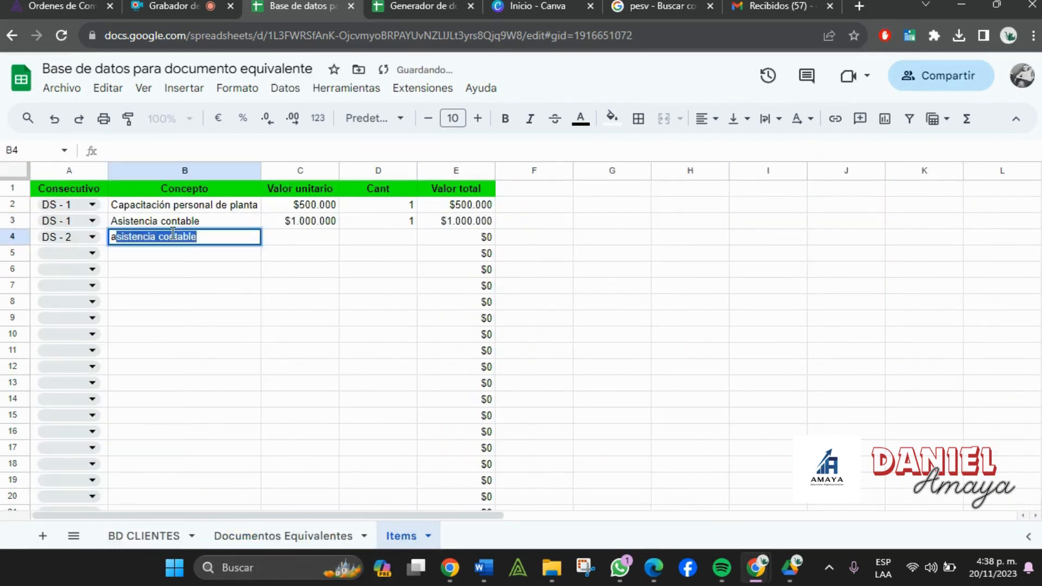
key(BackSpace)
key(BackSpace)
key(BackSpace)
text(Ar)
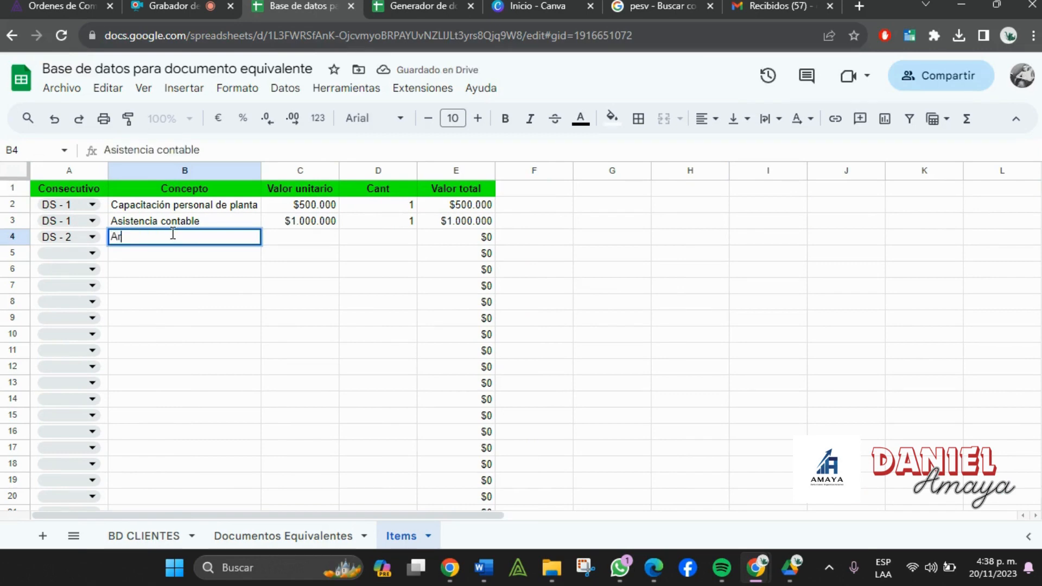
text(roz)
key(Return)
text(P)
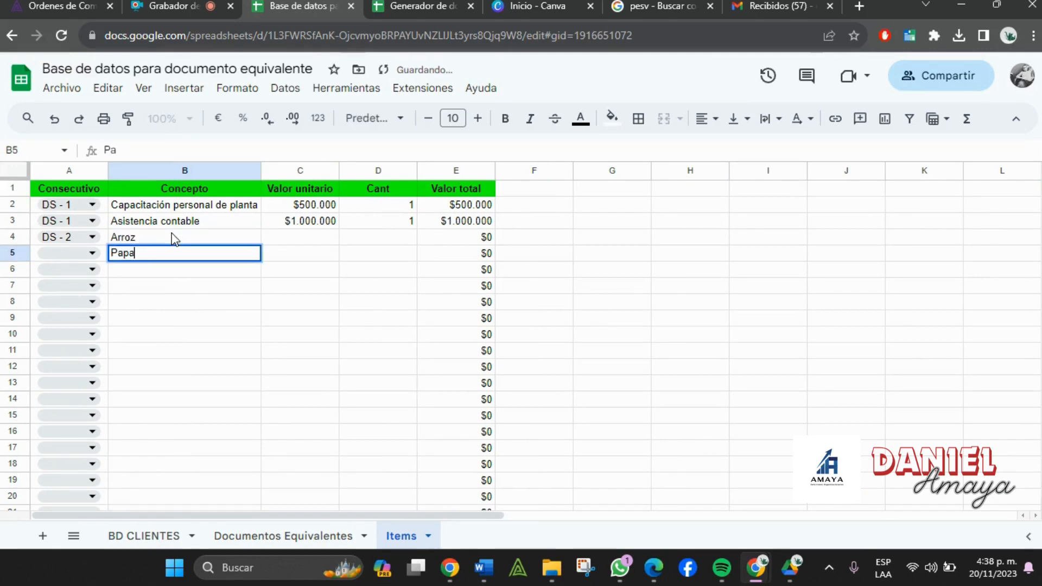
text(apa)
key(Return)
text(Aguacate)
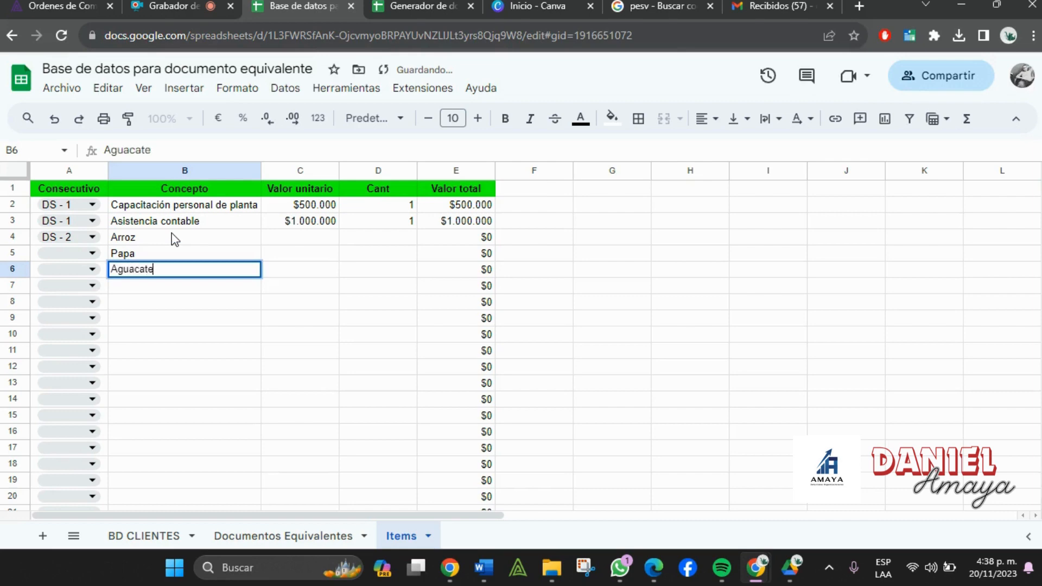
key(Tab)
- Assign rows 5 and 6 to DS - 2 as well
click(87, 255)
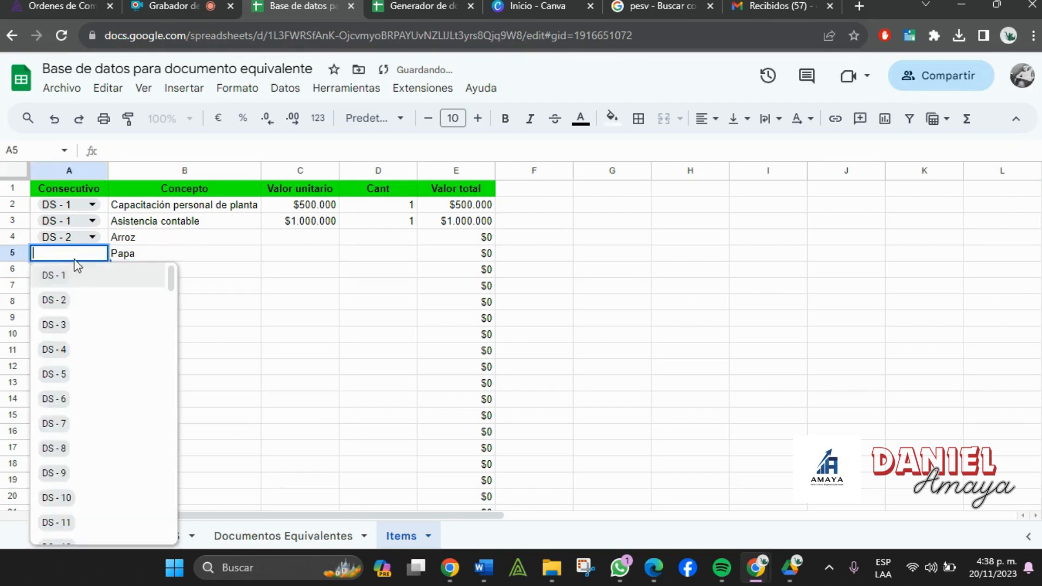
click(63, 299)
click(70, 285)
click(71, 270)
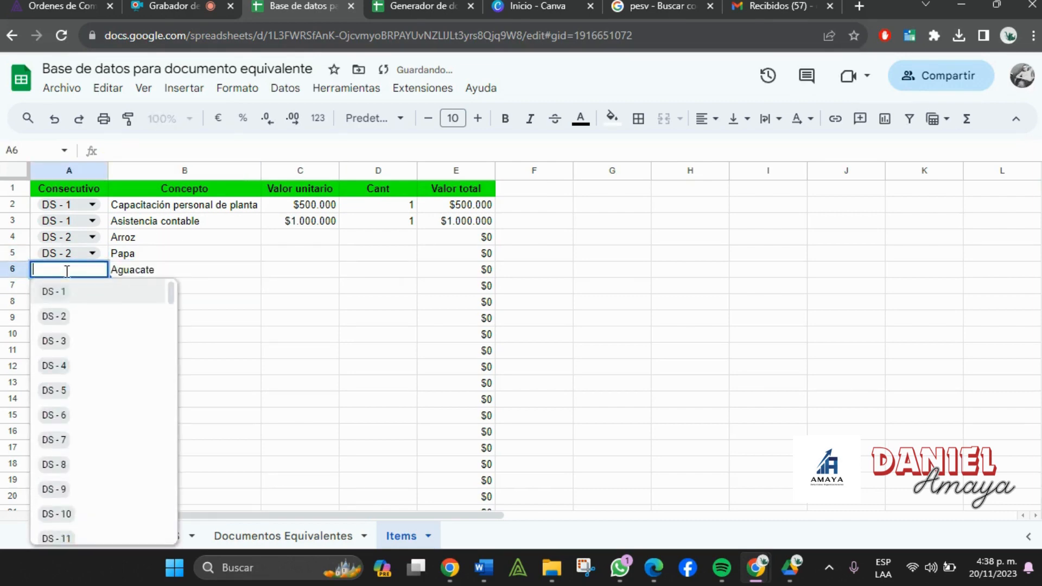
click(58, 320)
- Enter unit prices 1000, 200 and 300 for Arroz, Papa and Aguacate
click(308, 243)
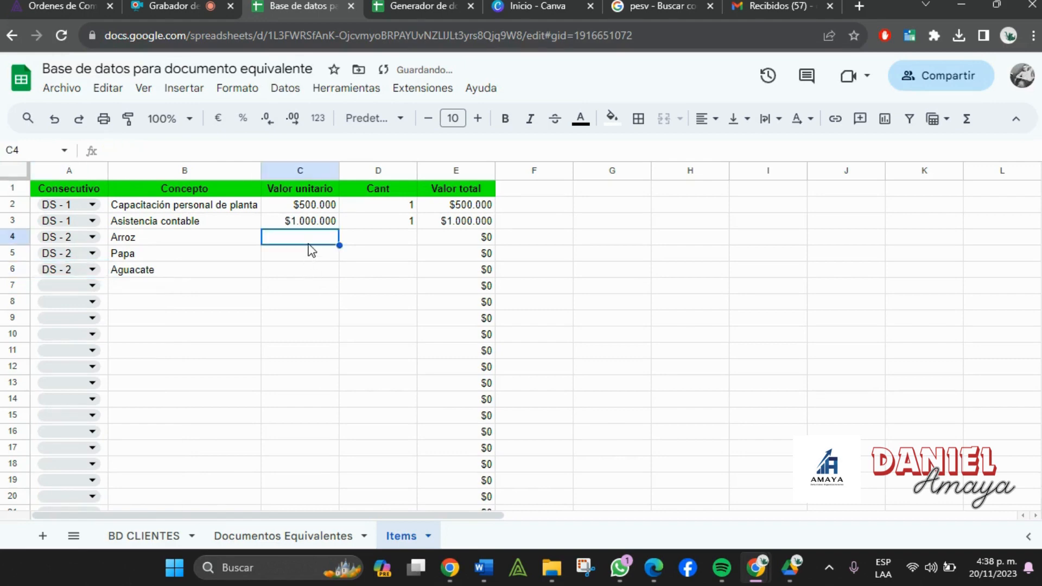
text(1000)
key(Return)
text(200)
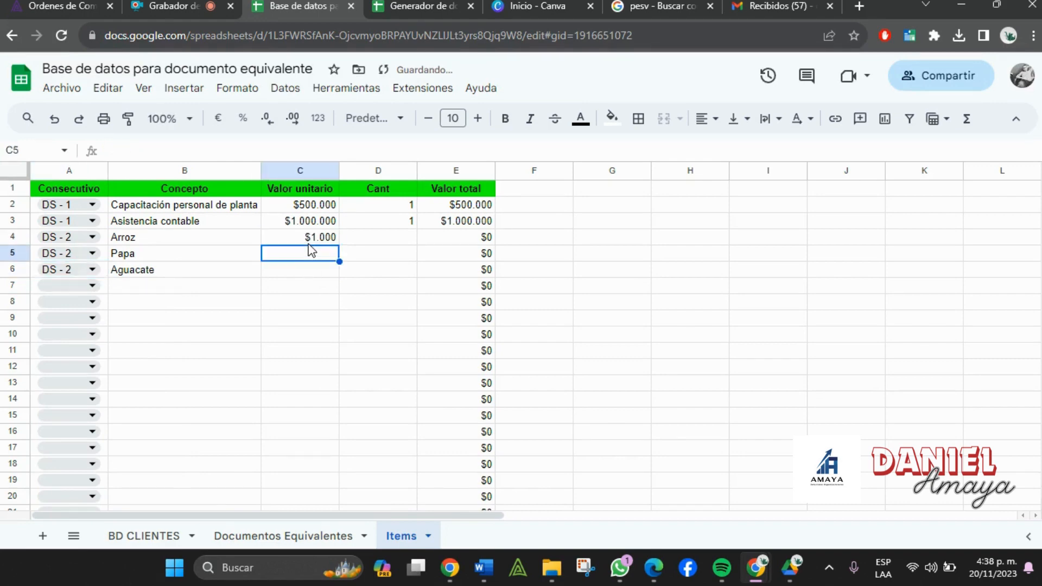
key(Return)
text(300)
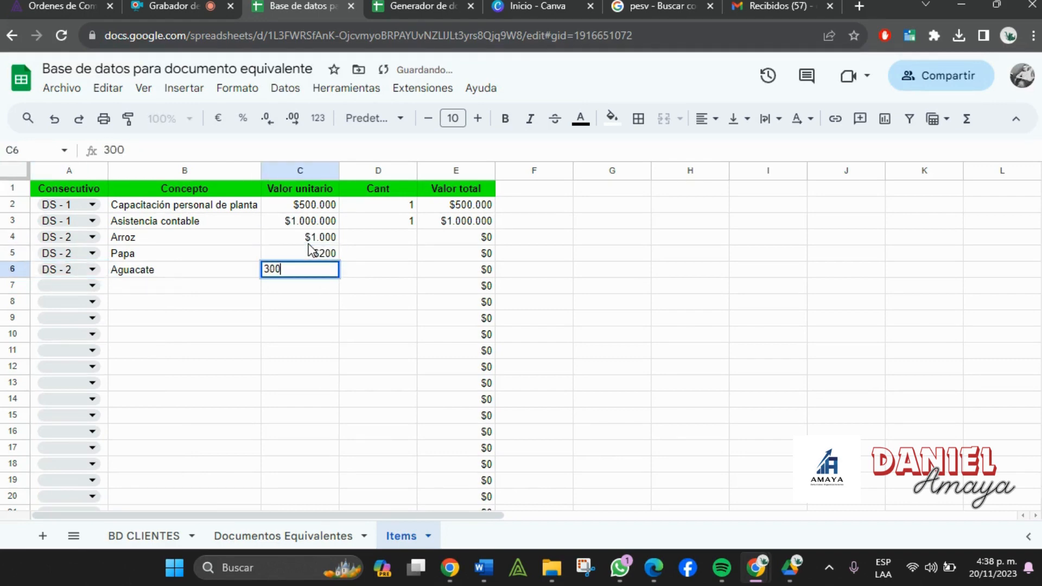
key(Tab)
- Give each of the three DS - 2 items a quantity of 1
key(Up)
key(Up)
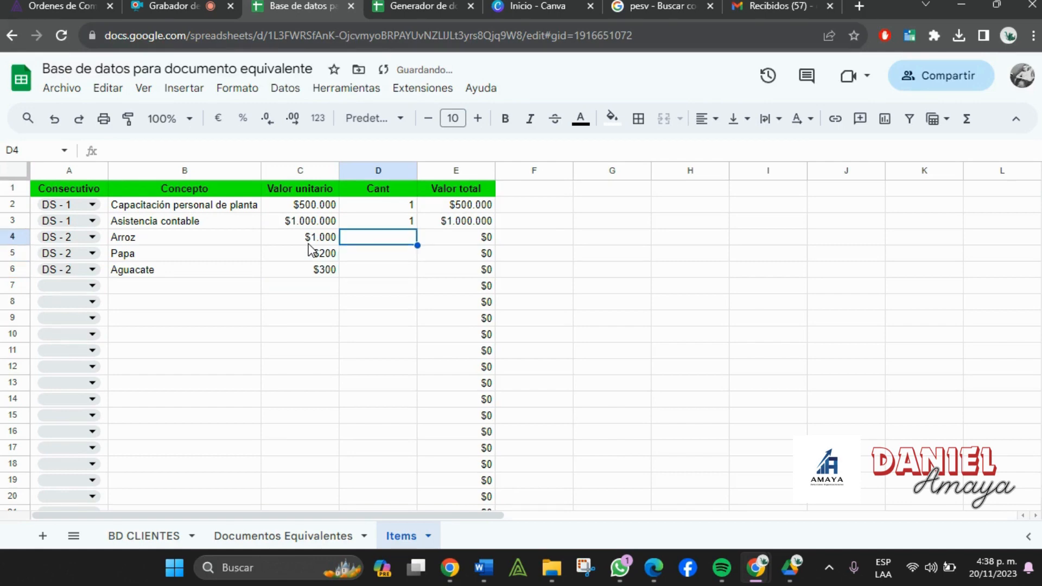
text(1)
key(Return)
text(1)
key(Return)
text(1)
key(Return)
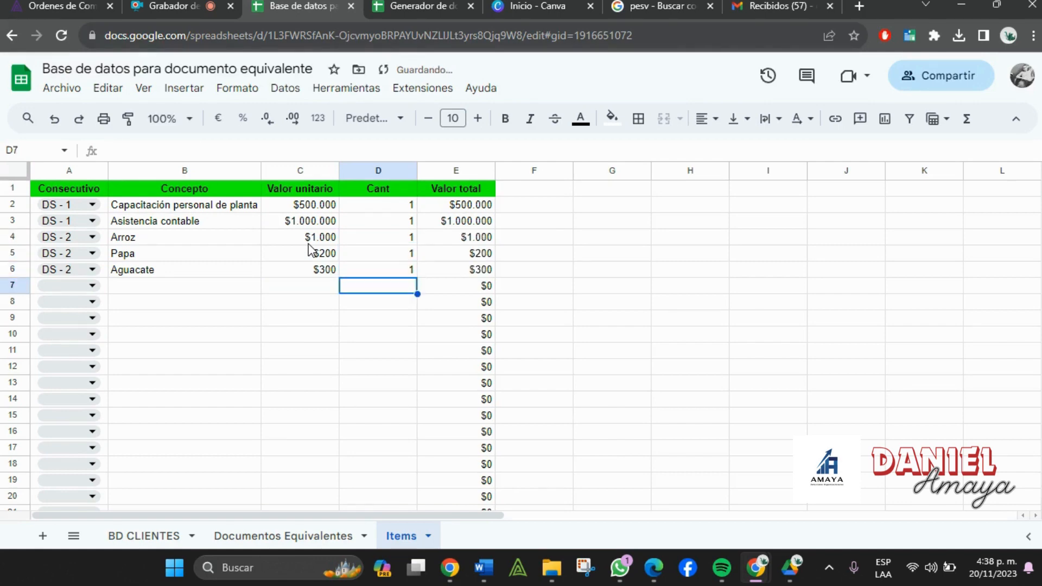
click(442, 4)
- Change E2 from DS - 1 to DS - 2 and review the Arroz, Papa, Aguacate lines
double_click(569, 205)
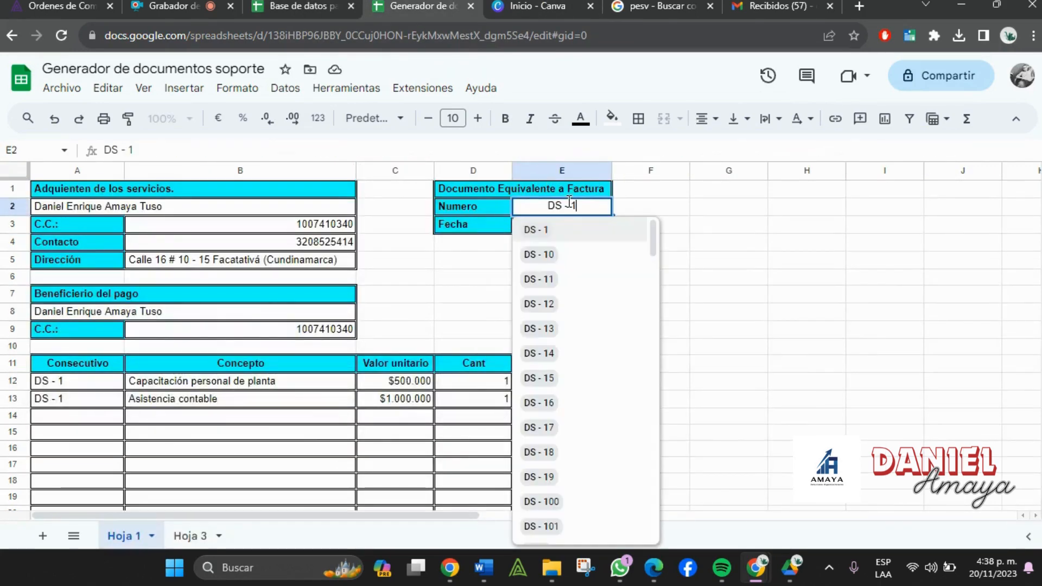
key(BackSpace)
text(2)
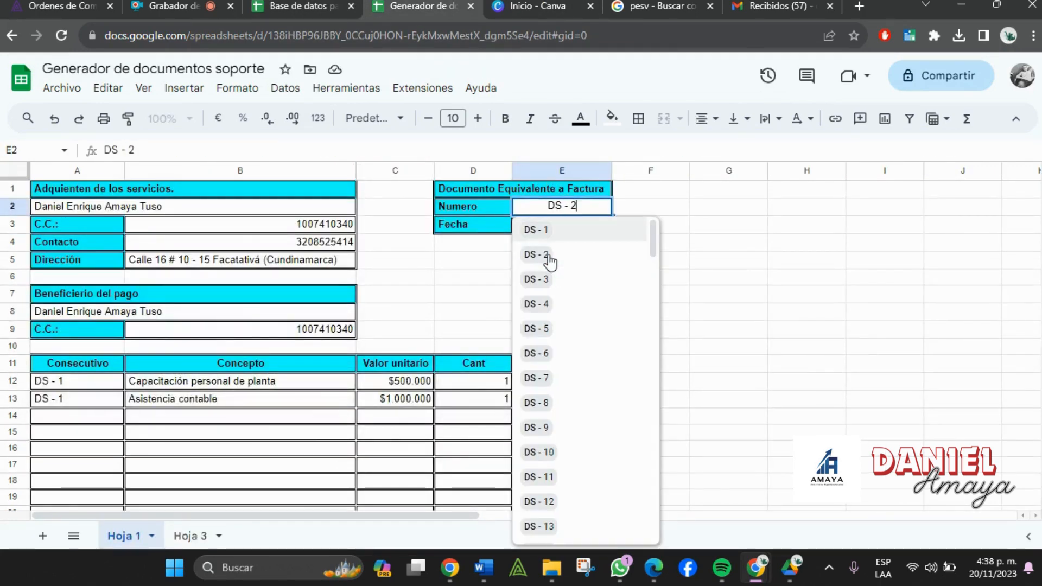
click(581, 235)
click(774, 314)
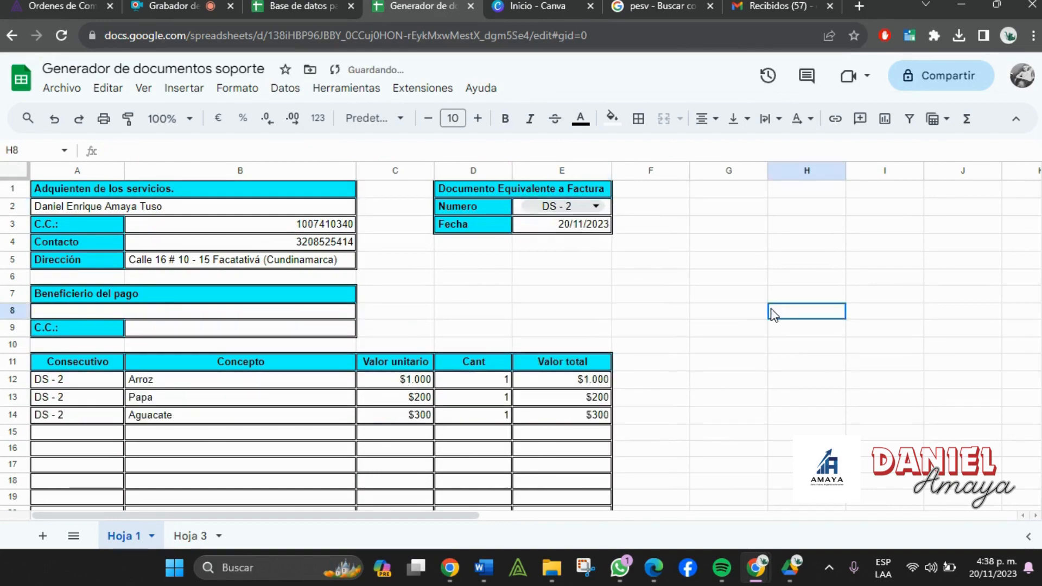
scroll(774, 313, down, 12)
scroll(752, 372, up, 6)
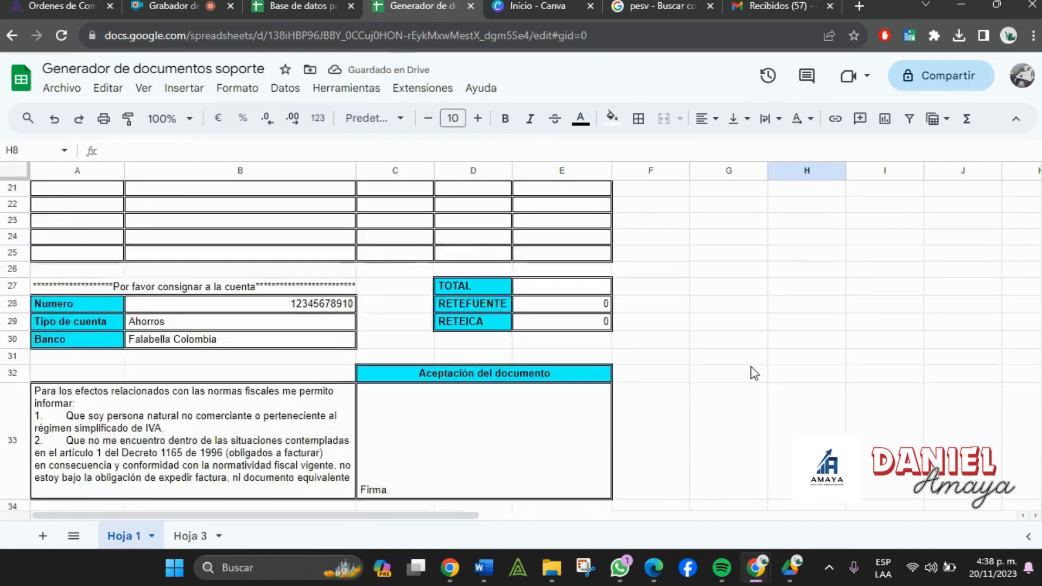
scroll(755, 373, up, 7)
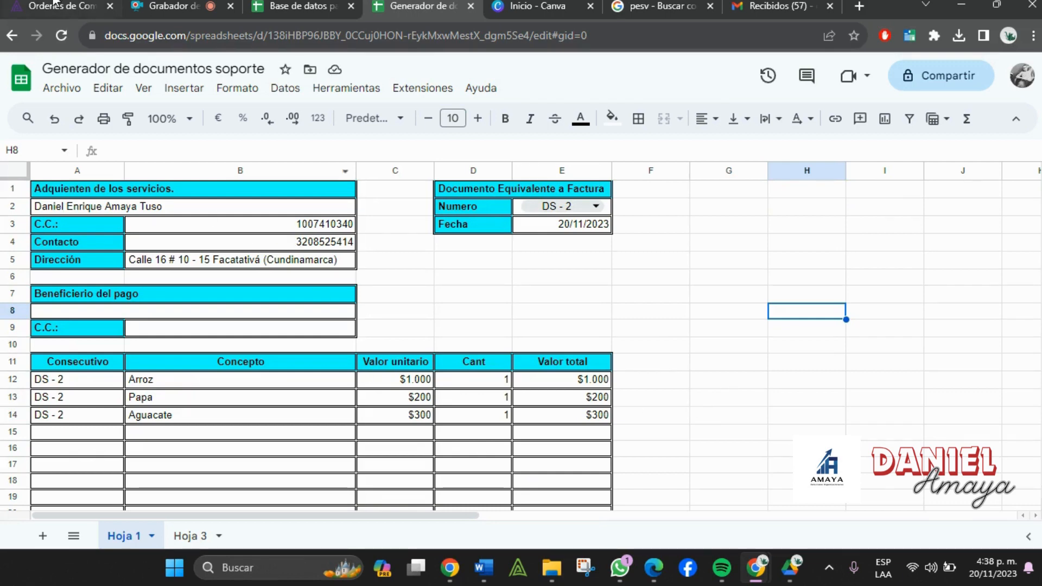
click(178, 4)
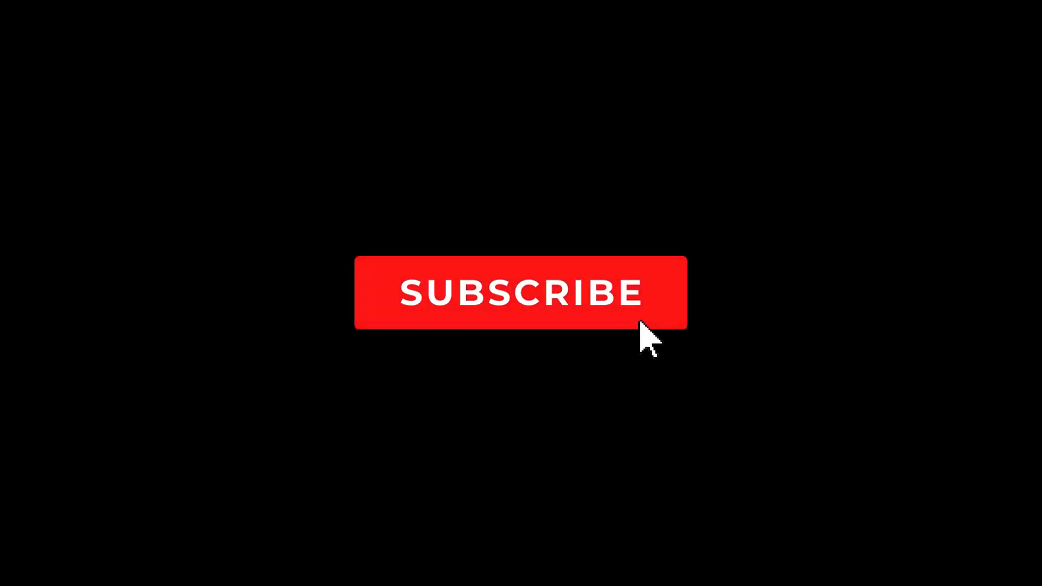